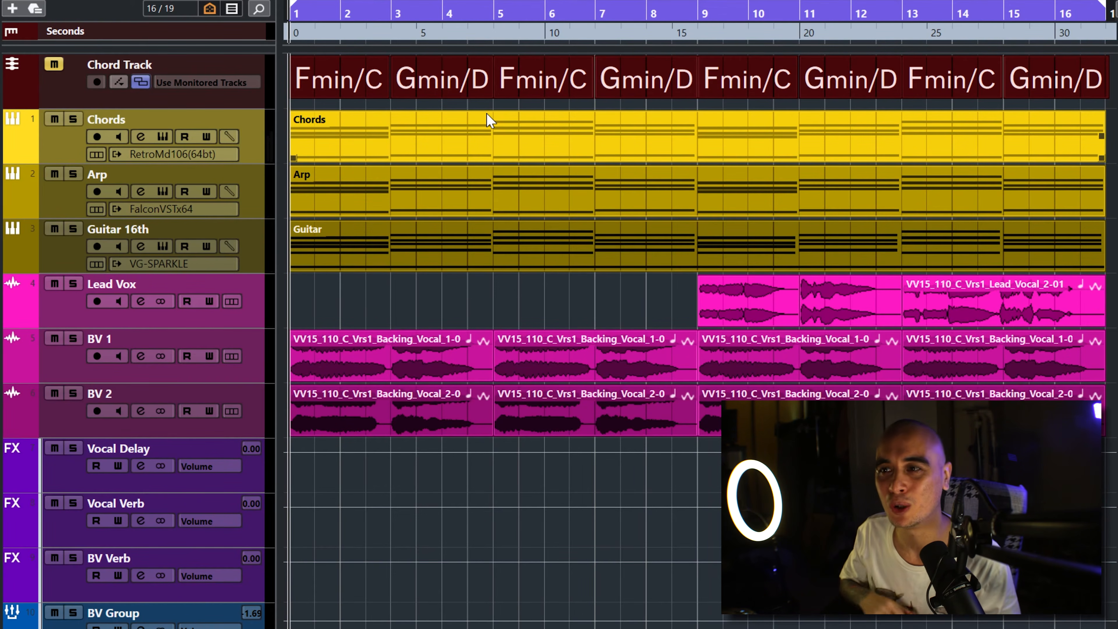
Step: Listen to the arrangement from the soloed Chords track, bringing in the other instrument and vocal tracks, including Lead Vox, during playback
{"action": "left_click", "coordinate": [486, 118]}
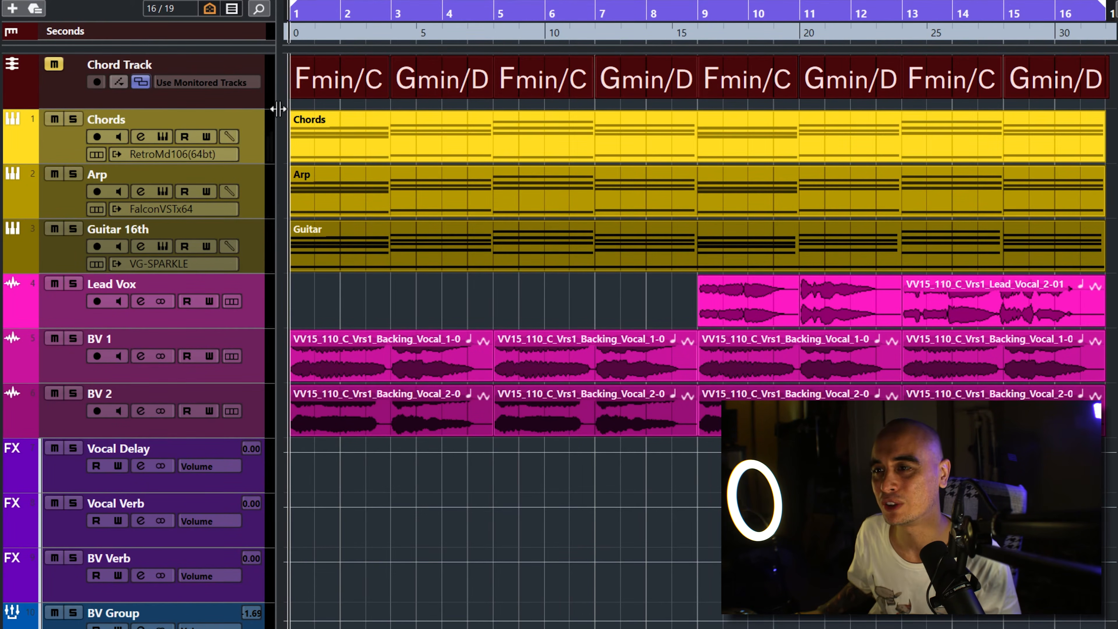
{"action": "left_click", "coordinate": [254, 140]}
{"action": "left_click", "coordinate": [73, 123]}
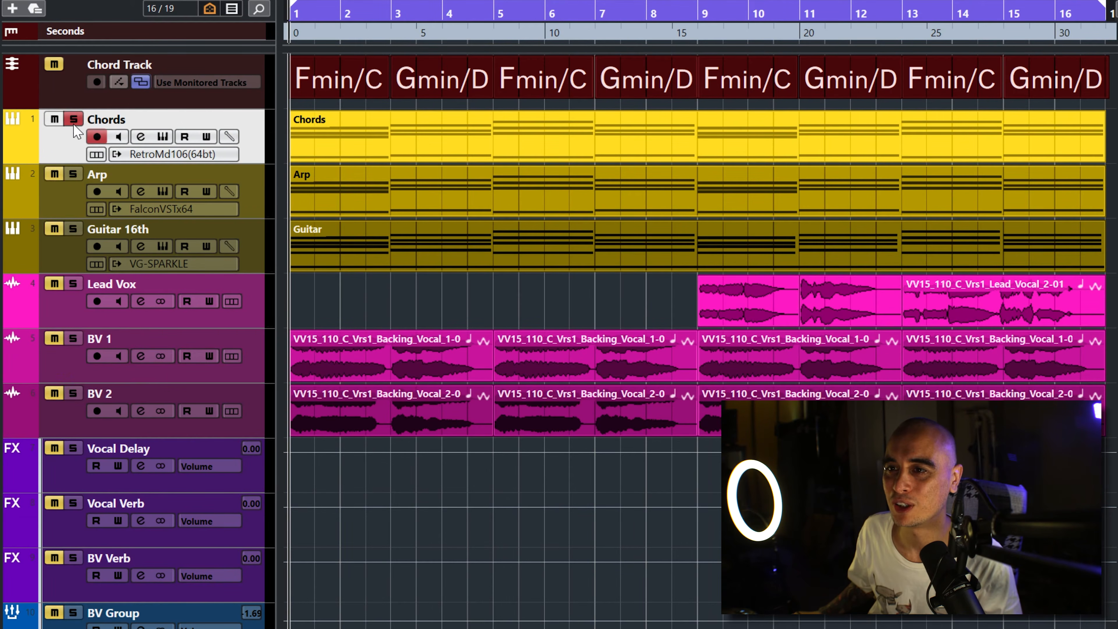
{"action": "key", "text": "space"}
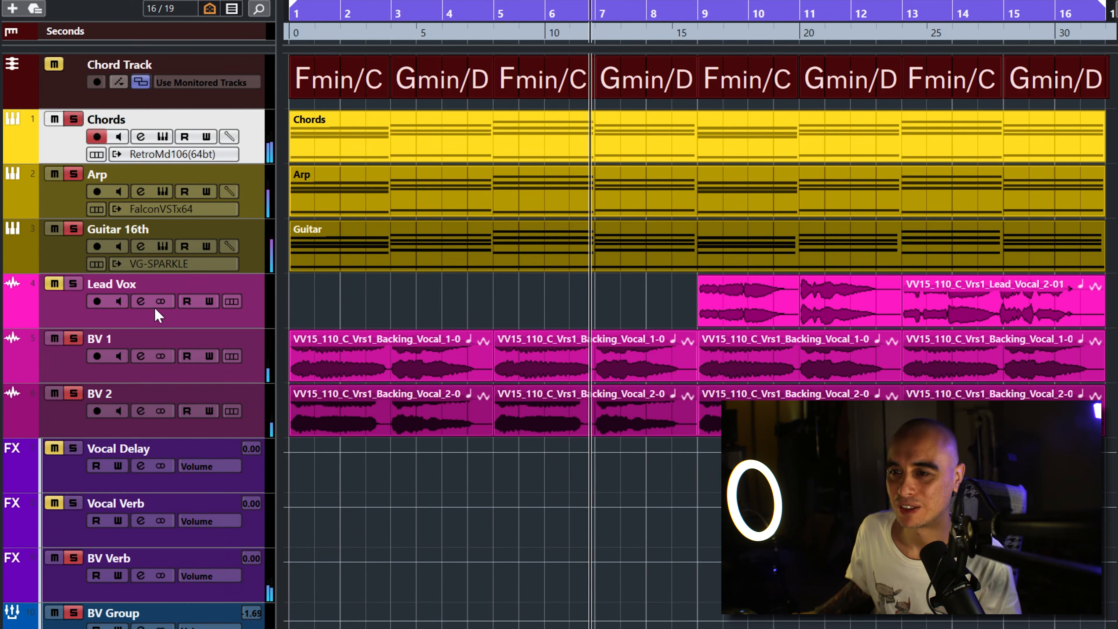
{"action": "left_click", "coordinate": [55, 284]}
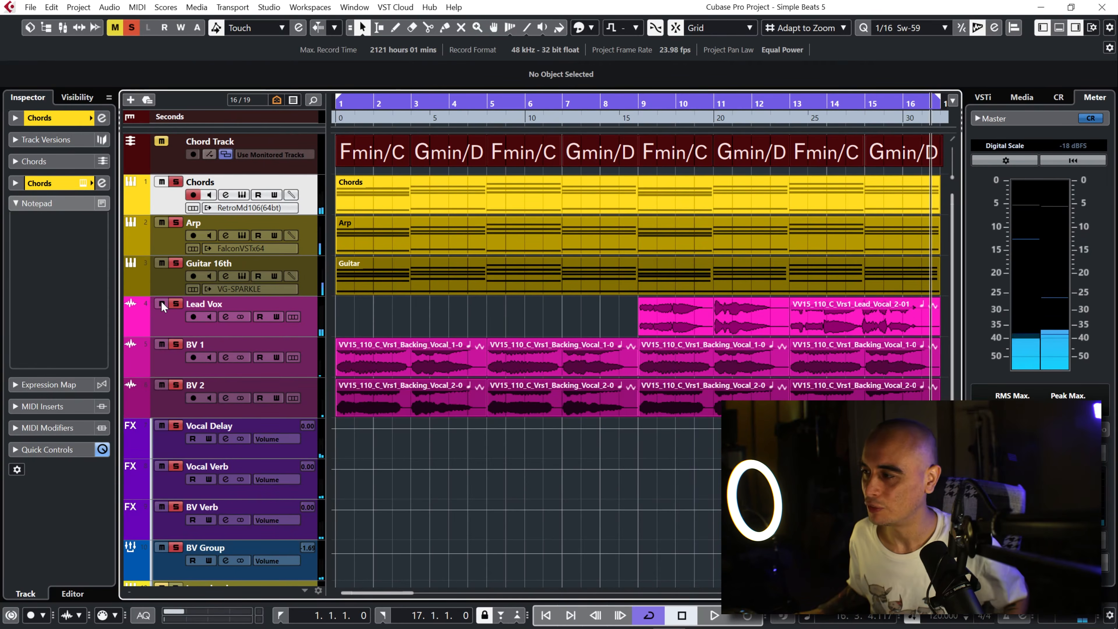
Step: View the Diva Italiana Acapellas pack in Loopcloud, then switch back to Cubase and clear all solos at the project start
{"action": "key", "text": "ctrl+super+Right"}
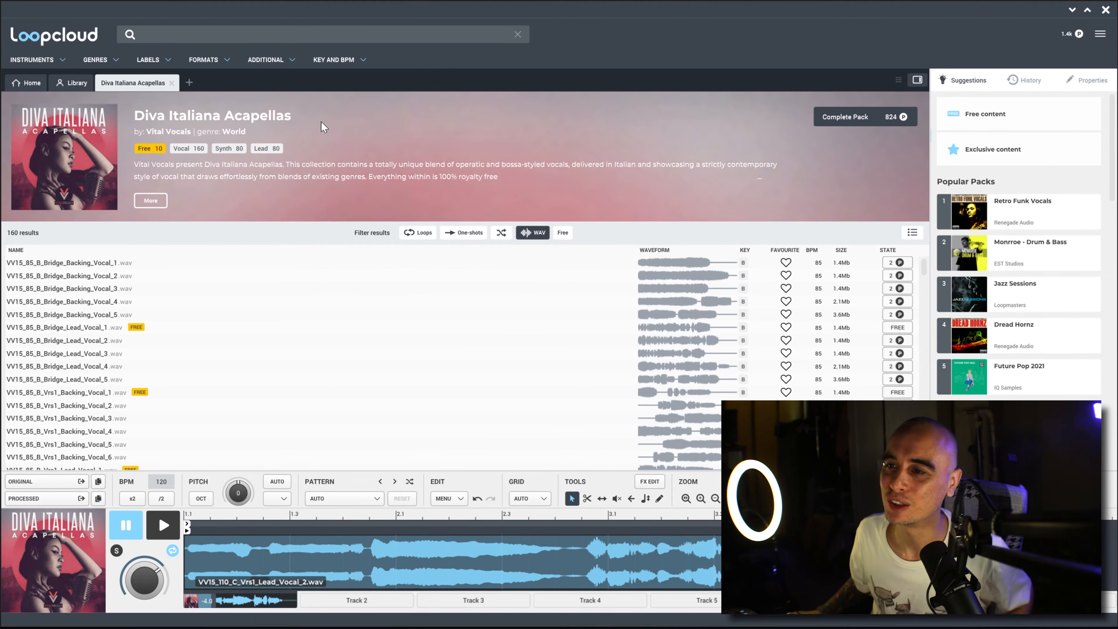
{"action": "key", "text": "ctrl+super+Left"}
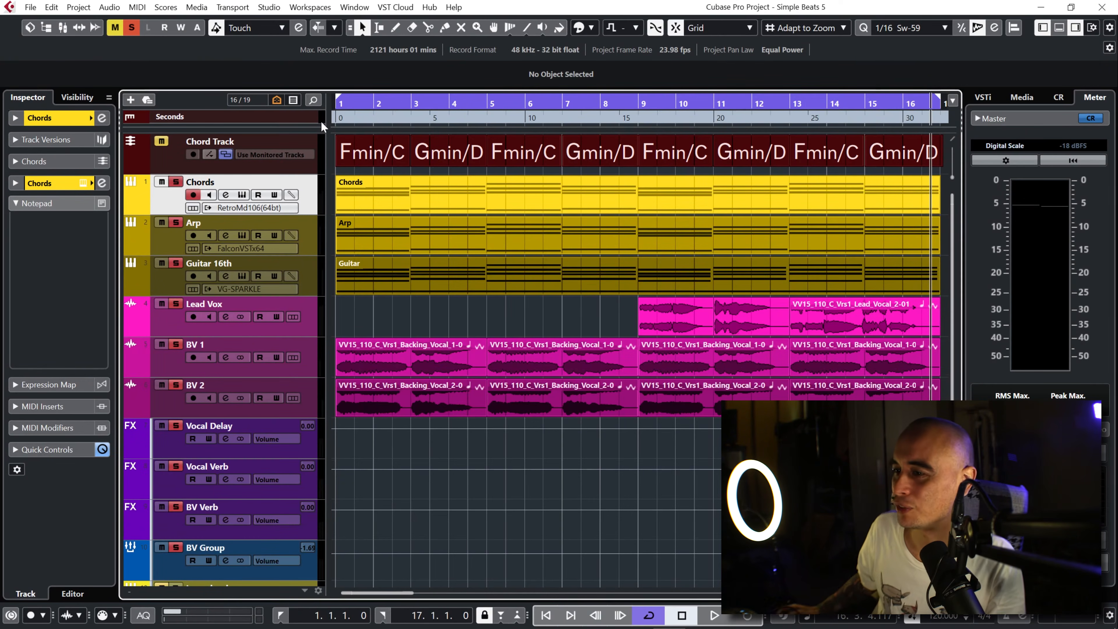
{"action": "key", "text": "Home"}
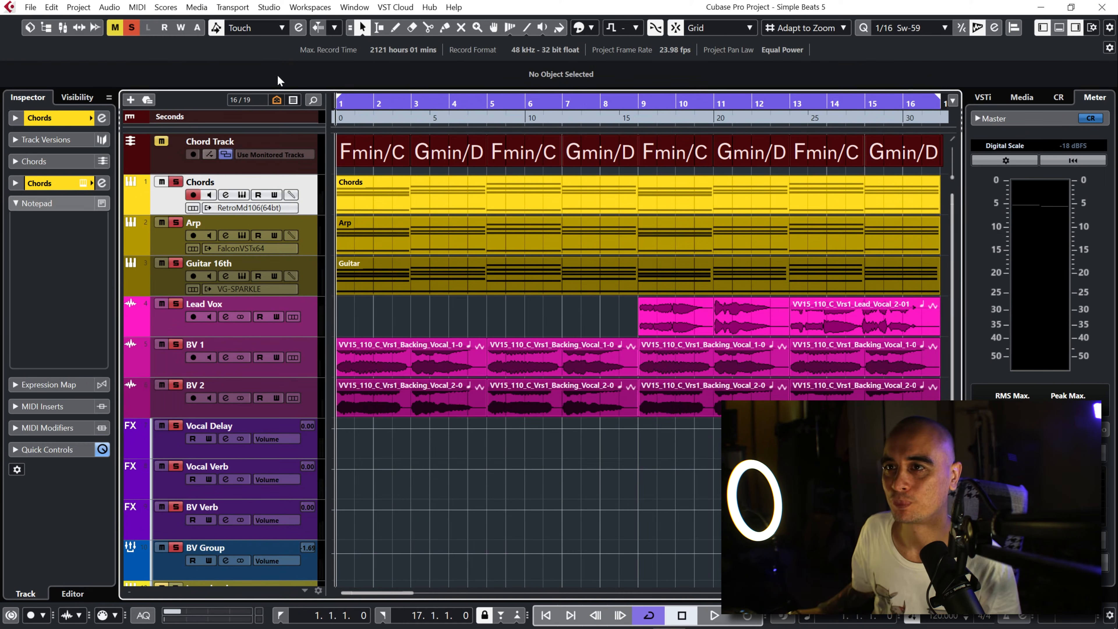
{"action": "left_click", "coordinate": [131, 27]}
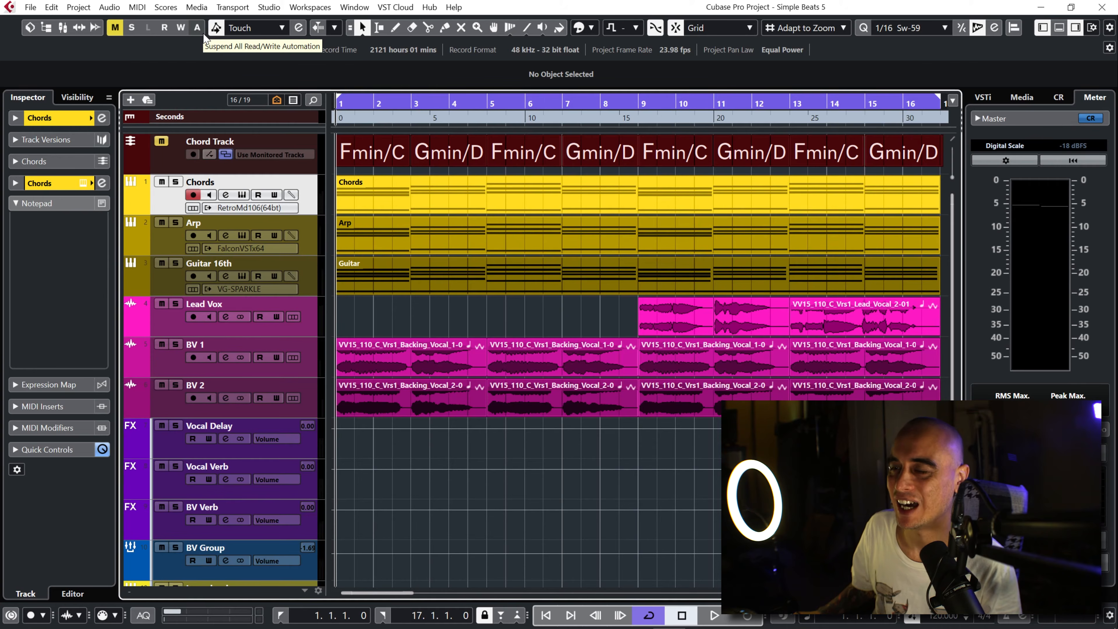
Step: Add one Groove Agent SE instrument track routed to Stereo Out and move its plug-in window clear of the track list
{"action": "right_click", "coordinate": [308, 192]}
{"action": "mouse_move", "coordinate": [357, 193]}
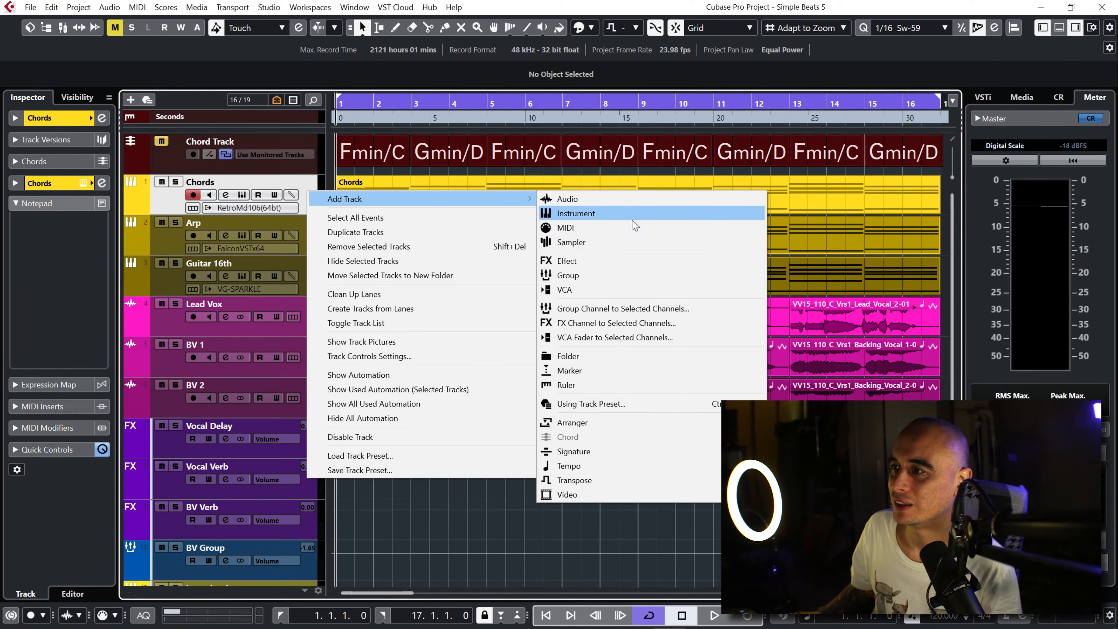
{"action": "left_click", "coordinate": [633, 214]}
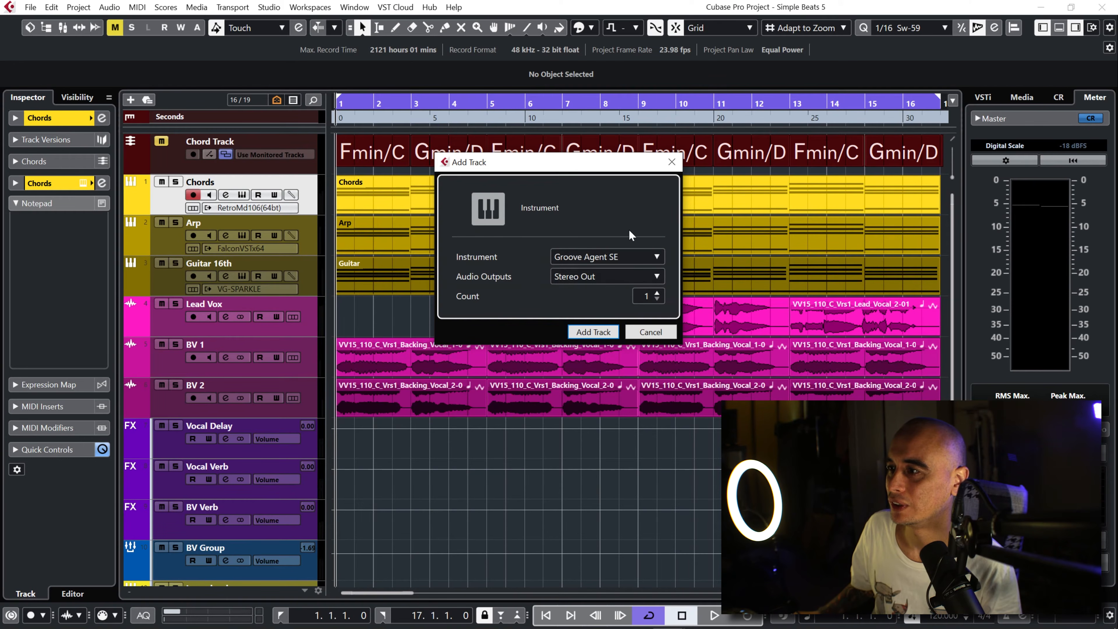
{"action": "left_click", "coordinate": [592, 330]}
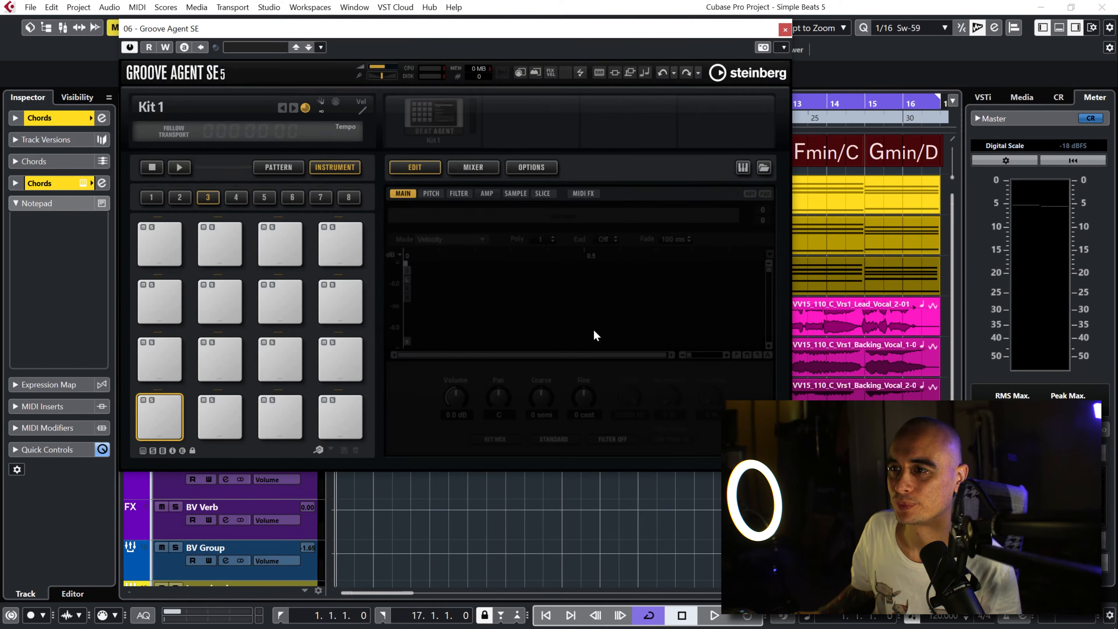
{"action": "left_click_drag", "start_coordinate": [503, 30], "coordinate": [679, 87]}
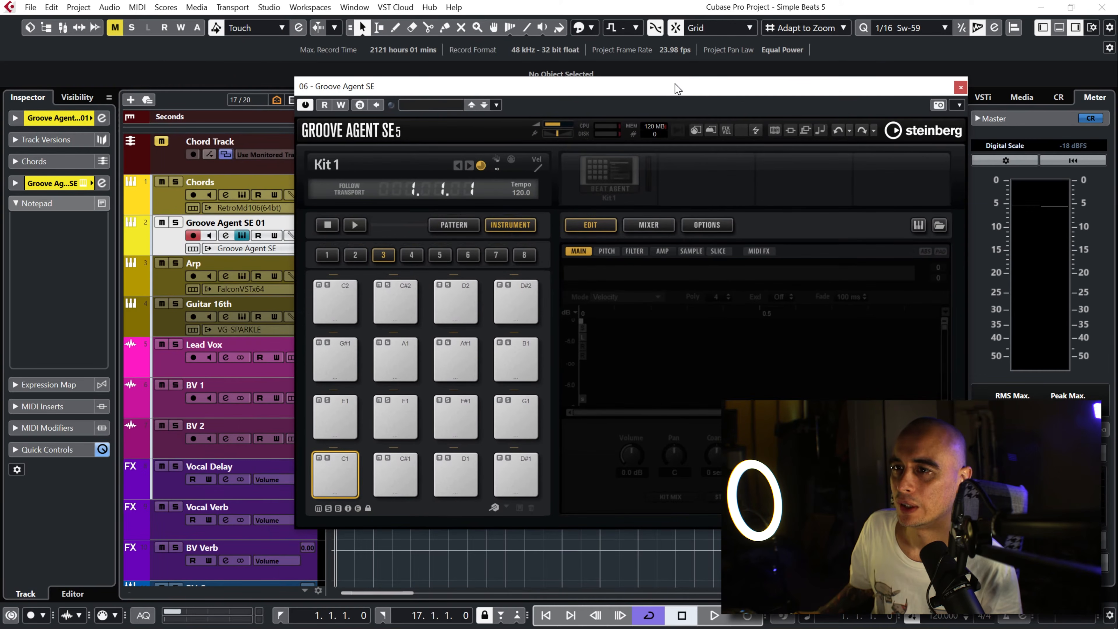
Step: Move the Groove Agent SE track above the Chords track and color it bright red
{"action": "left_click_drag", "start_coordinate": [174, 239], "coordinate": [171, 195]}
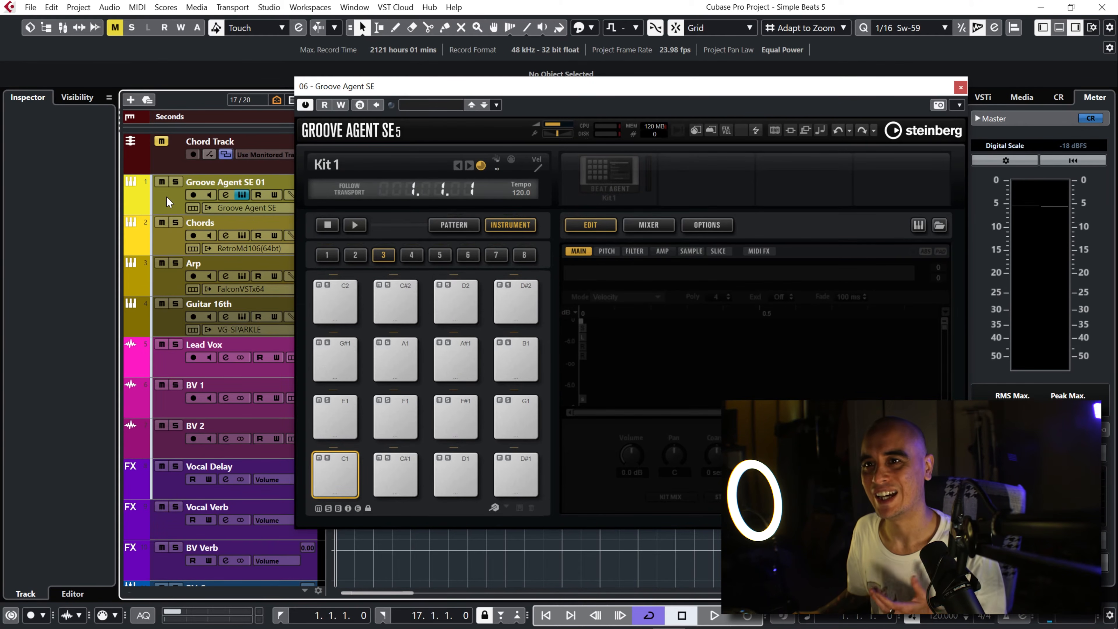
{"action": "left_click", "coordinate": [165, 206]}
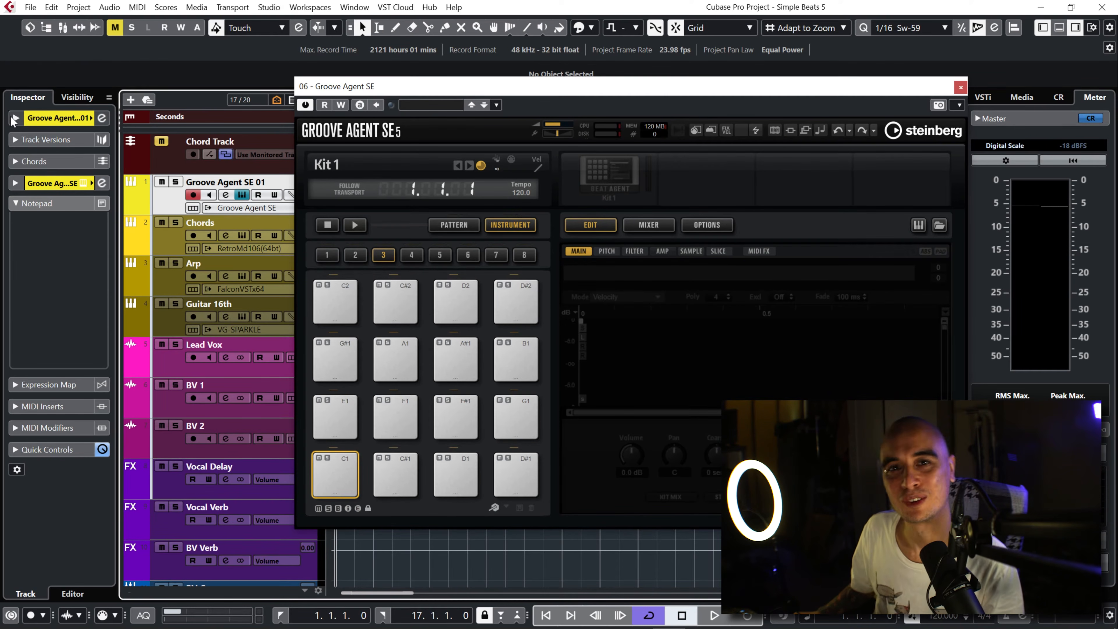
{"action": "left_click", "coordinate": [17, 118]}
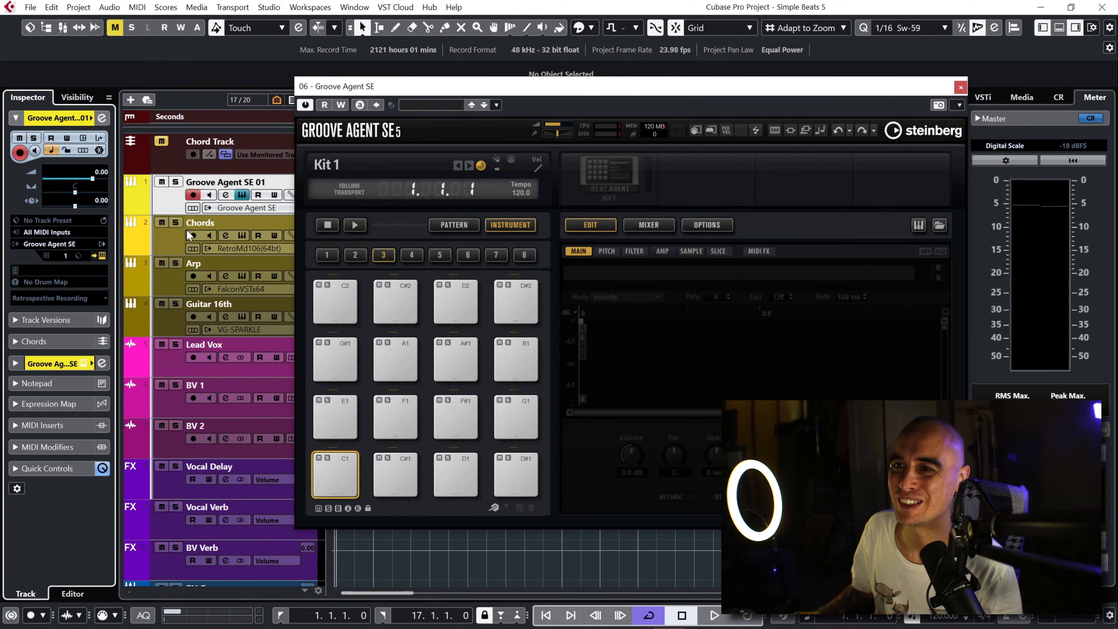
{"action": "left_click", "coordinate": [92, 118]}
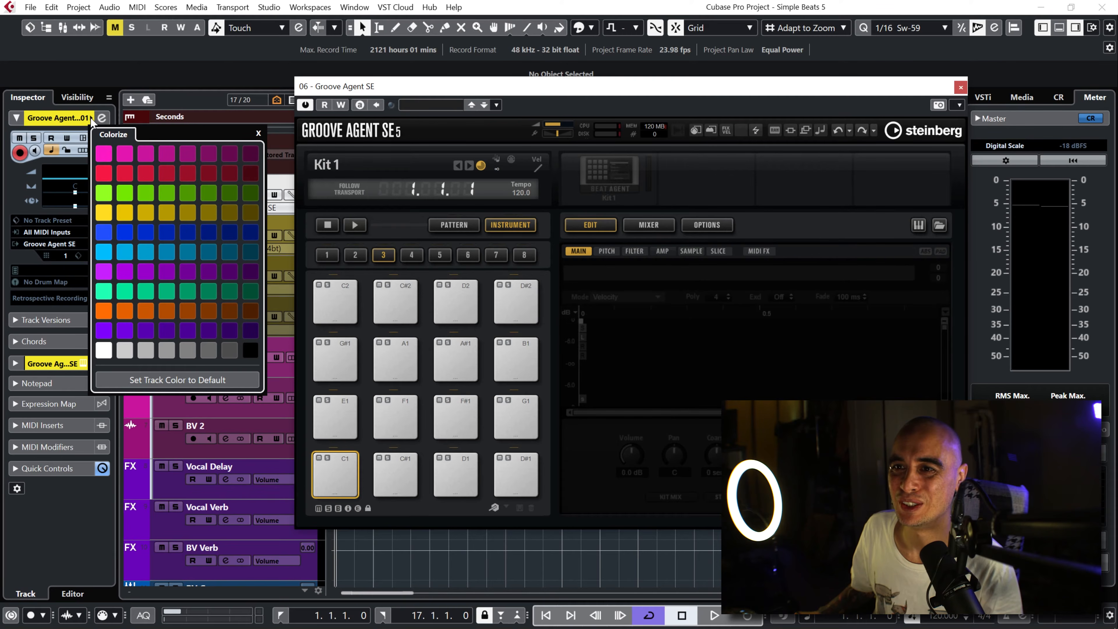
{"action": "left_click", "coordinate": [104, 173]}
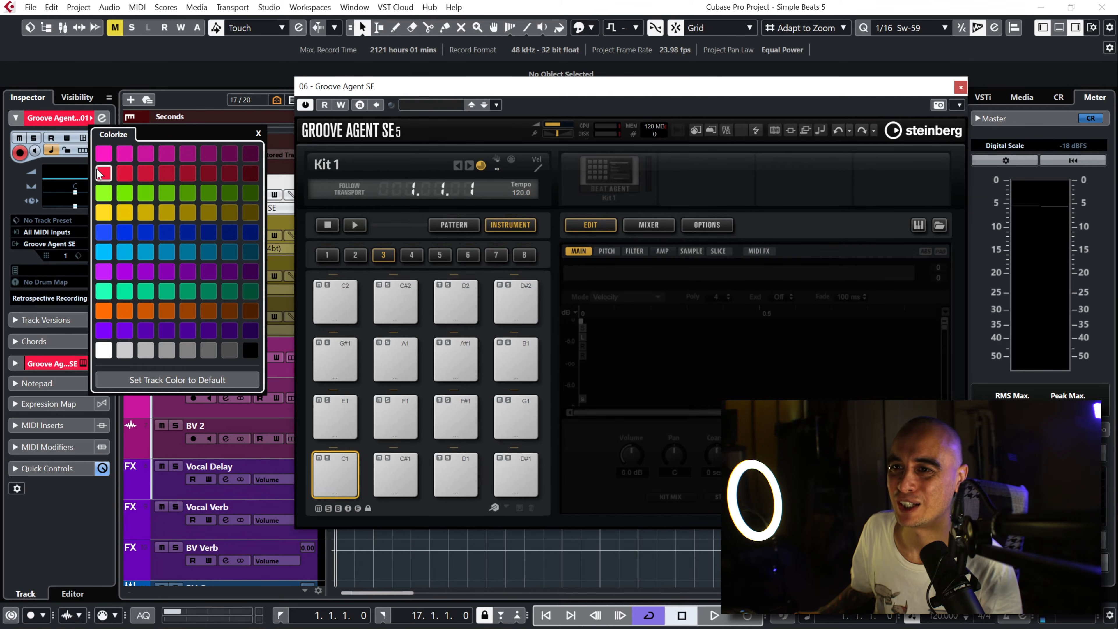
{"action": "left_click", "coordinate": [380, 562]}
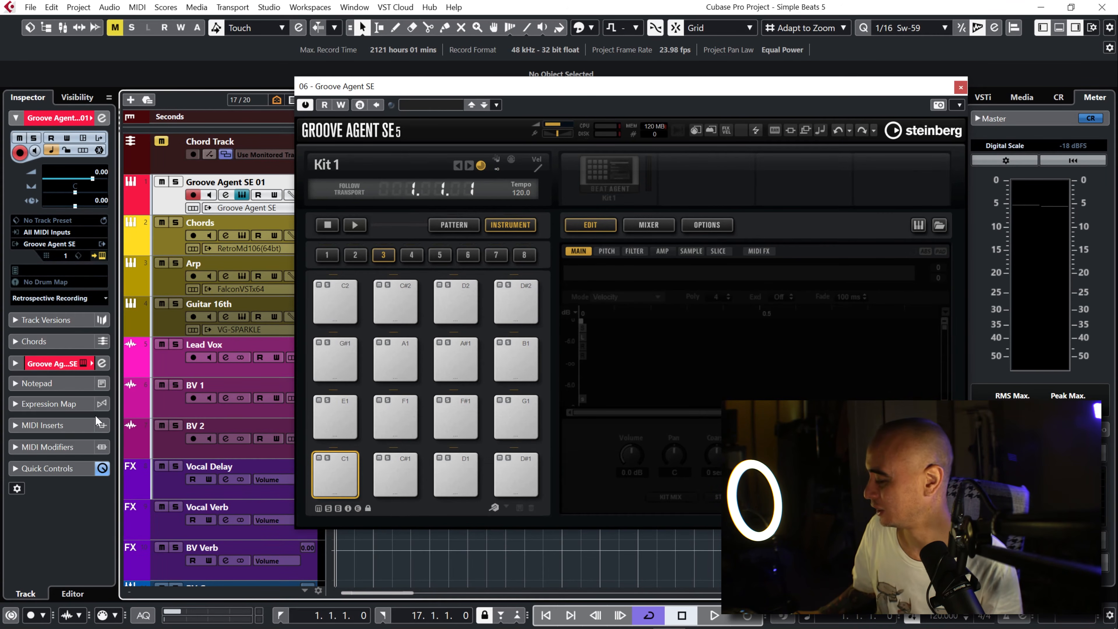
Step: Load the Tutorialism QC preset into the Groove Agent SE track's Quick Controls
{"action": "left_click", "coordinate": [15, 468]}
{"action": "left_click", "coordinate": [87, 287]}
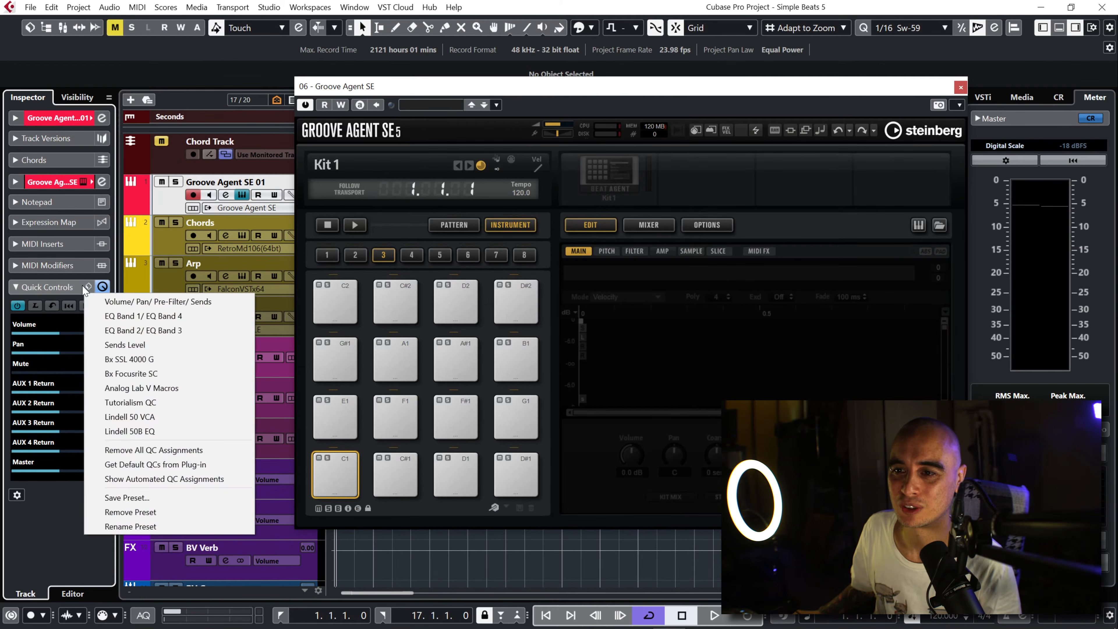
{"action": "left_click", "coordinate": [130, 402]}
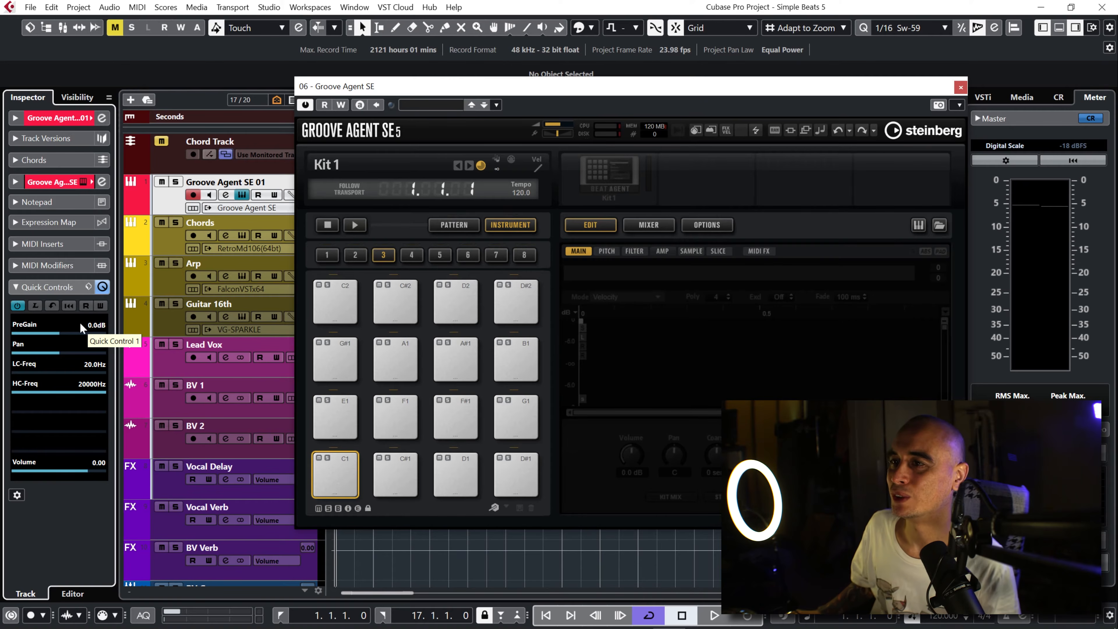
Step: Show Groove Agent's kit browser and load the 29 Min Jupiter kit
{"action": "left_click_drag", "start_coordinate": [436, 91], "coordinate": [403, 88]}
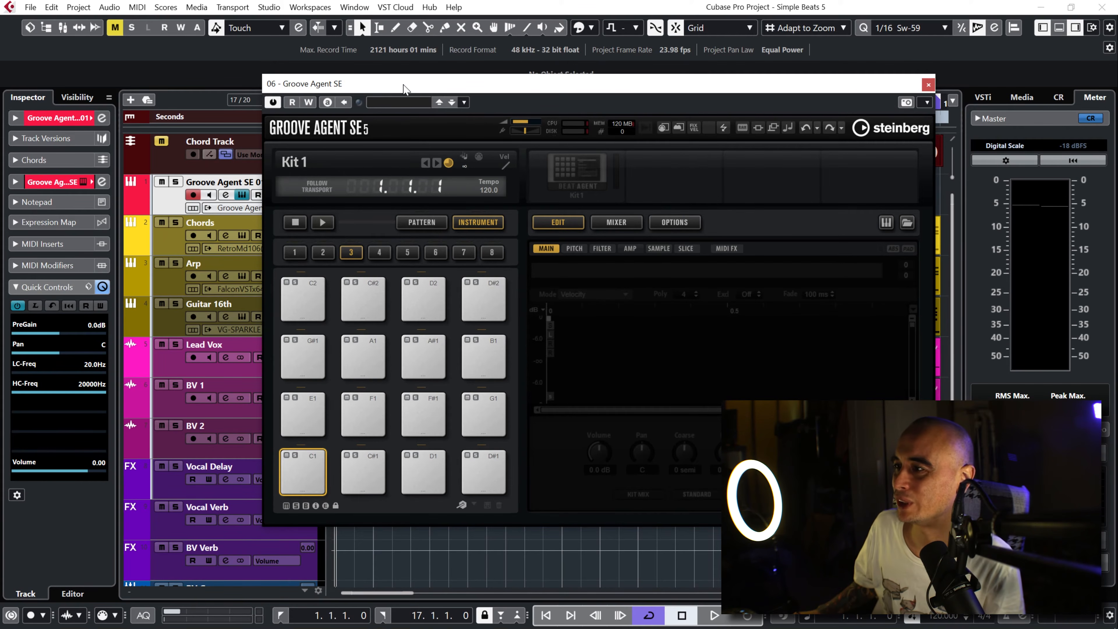
{"action": "left_click", "coordinate": [907, 223]}
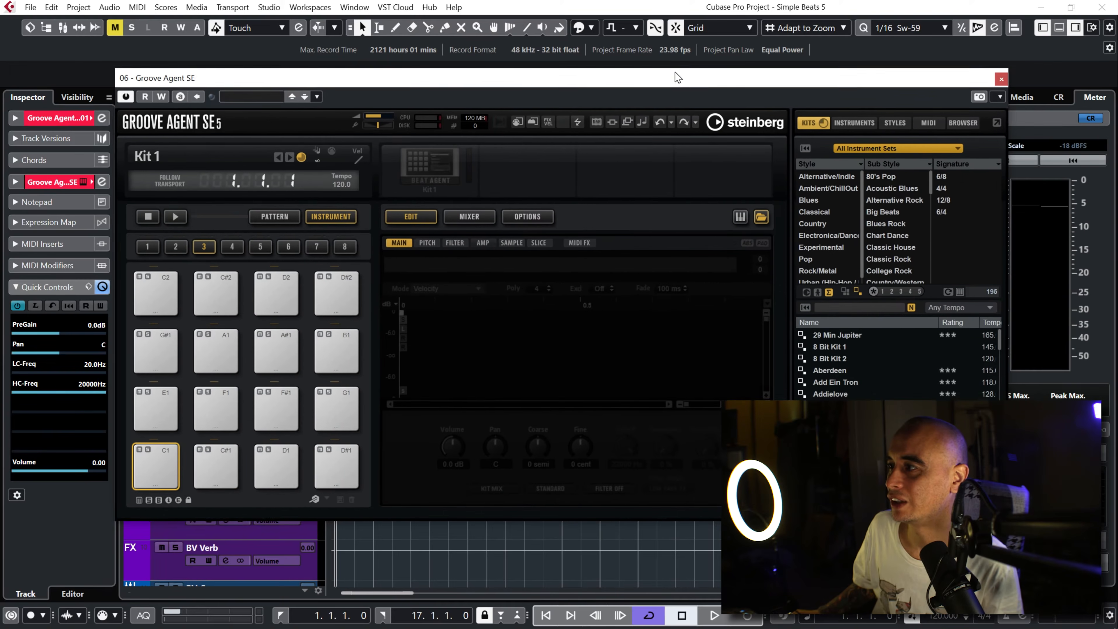
{"action": "left_click", "coordinate": [738, 215]}
{"action": "left_click", "coordinate": [739, 215]}
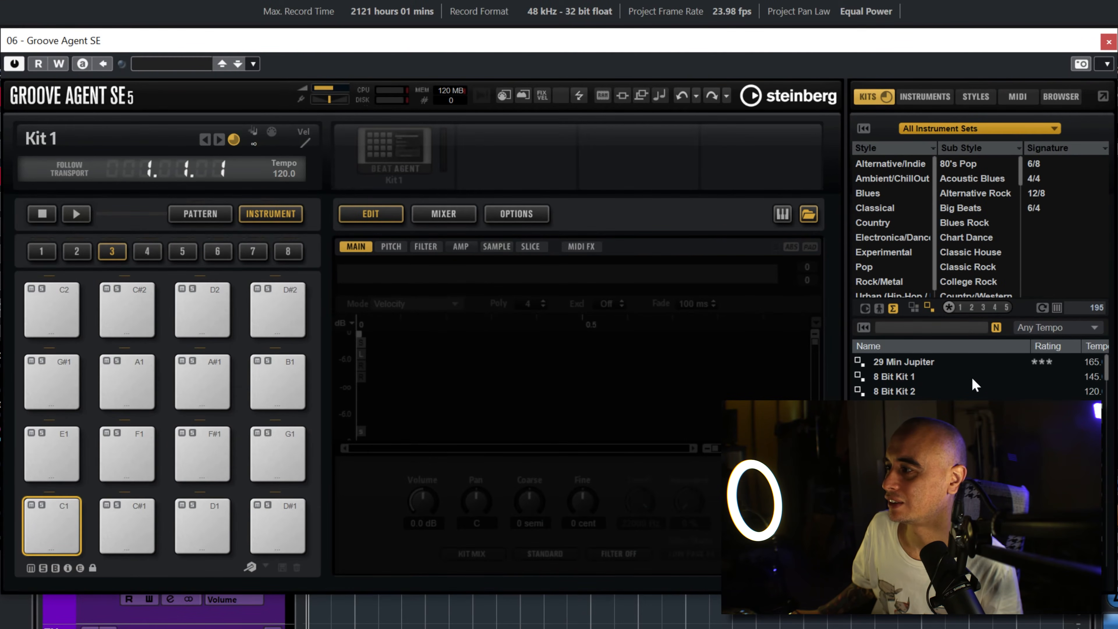
{"action": "double_click", "coordinate": [907, 359]}
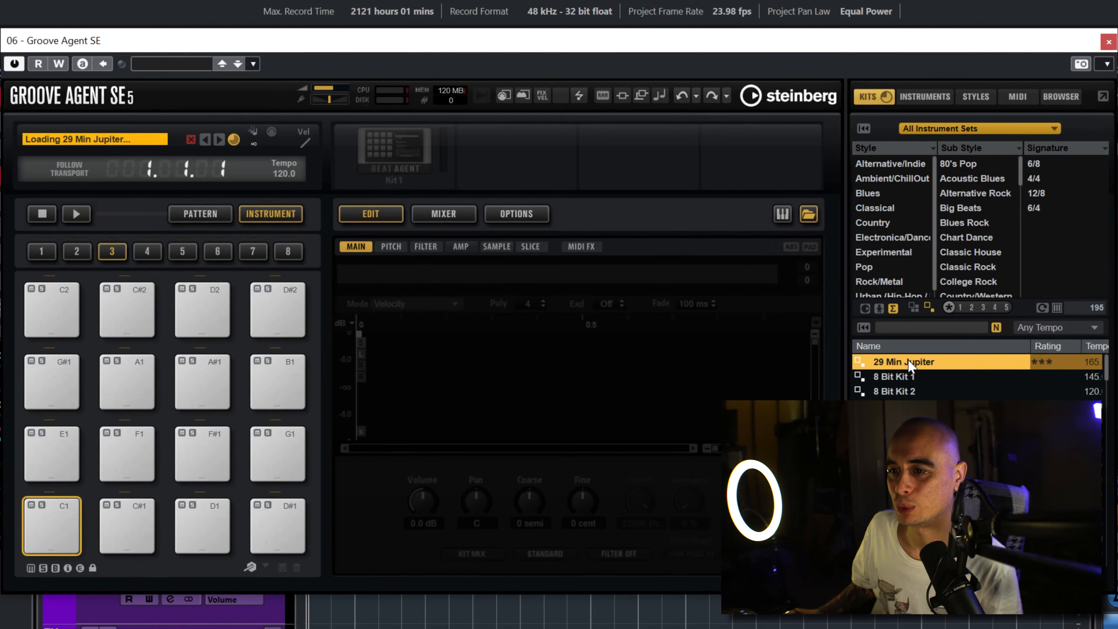
Step: Audition the Kick, Cross Stick, Snare, Snares Off, Tom 3, Hihat Closed, Hihat Open and Tom 2 pads
{"action": "left_click", "coordinate": [55, 535]}
{"action": "left_click", "coordinate": [128, 523]}
{"action": "left_click", "coordinate": [212, 515]}
{"action": "left_click", "coordinate": [264, 521]}
{"action": "left_click", "coordinate": [273, 458]}
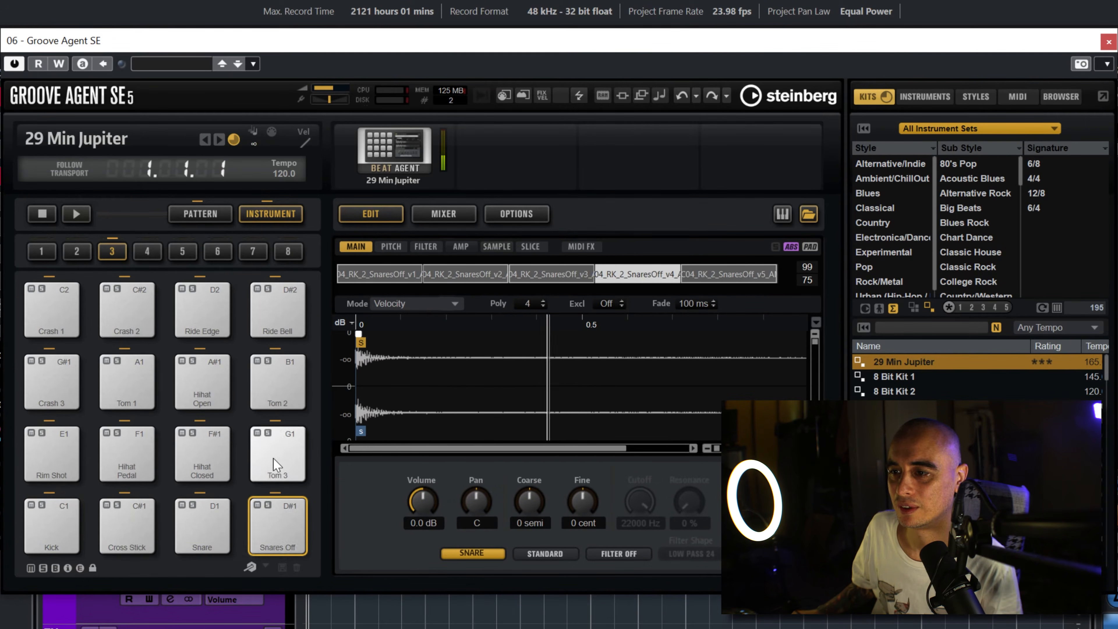
{"action": "left_click", "coordinate": [213, 451]}
{"action": "left_click", "coordinate": [208, 381]}
{"action": "left_click", "coordinate": [278, 388]}
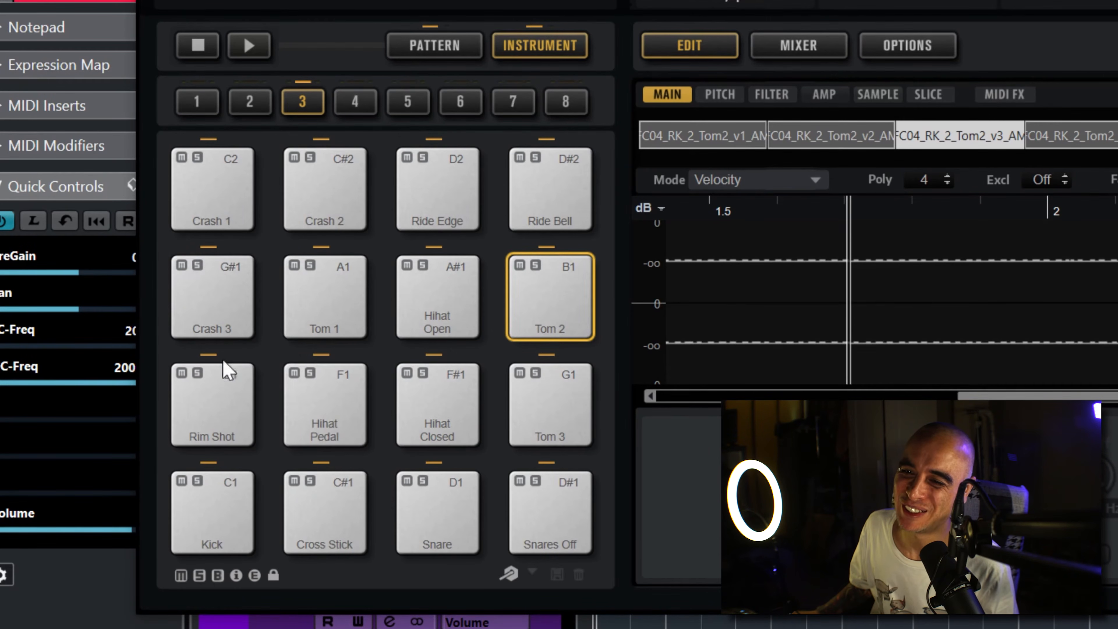
Step: Audition the Kick, Cross Stick, Snare, Snares Off, Hihat Closed and Hihat Open pads in sequence, twice through
{"action": "left_click", "coordinate": [238, 511]}
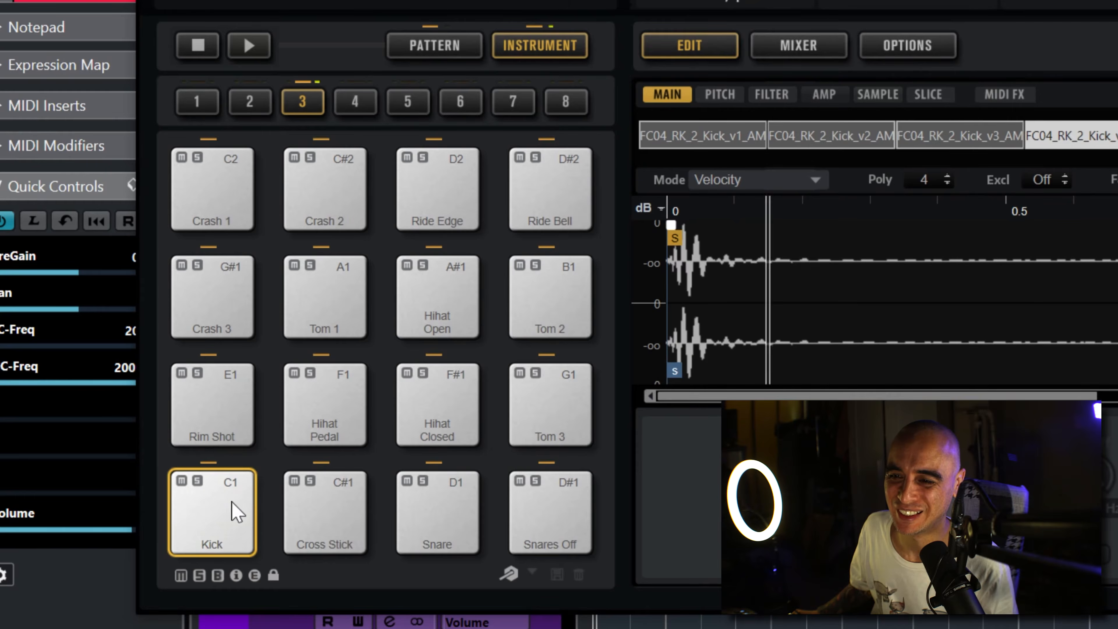
{"action": "left_click", "coordinate": [333, 500]}
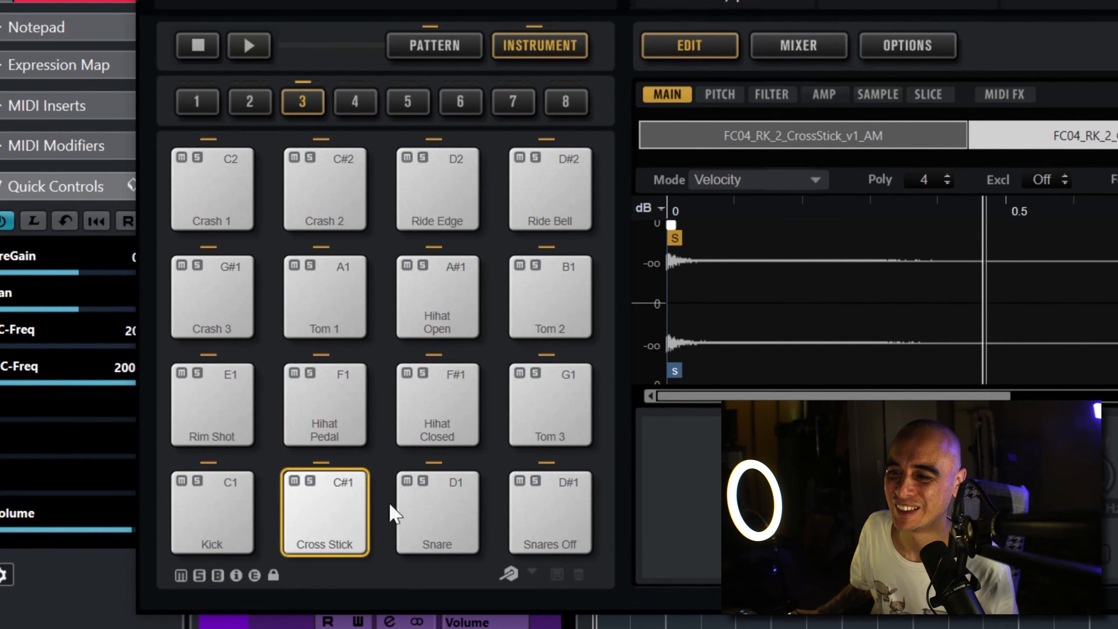
{"action": "left_click", "coordinate": [437, 511]}
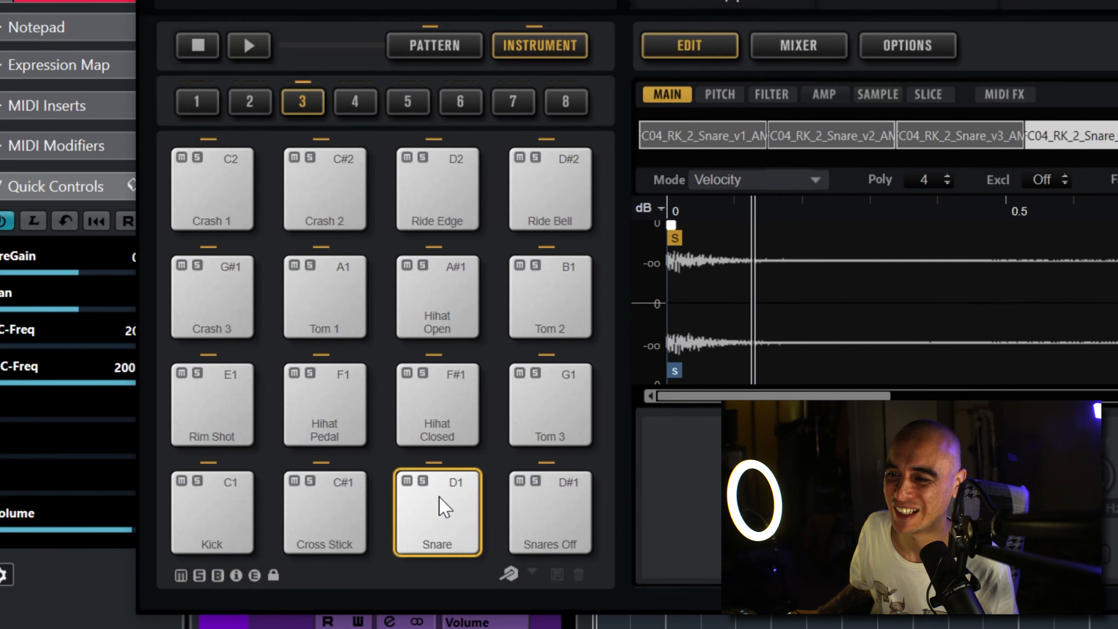
{"action": "left_click", "coordinate": [553, 513]}
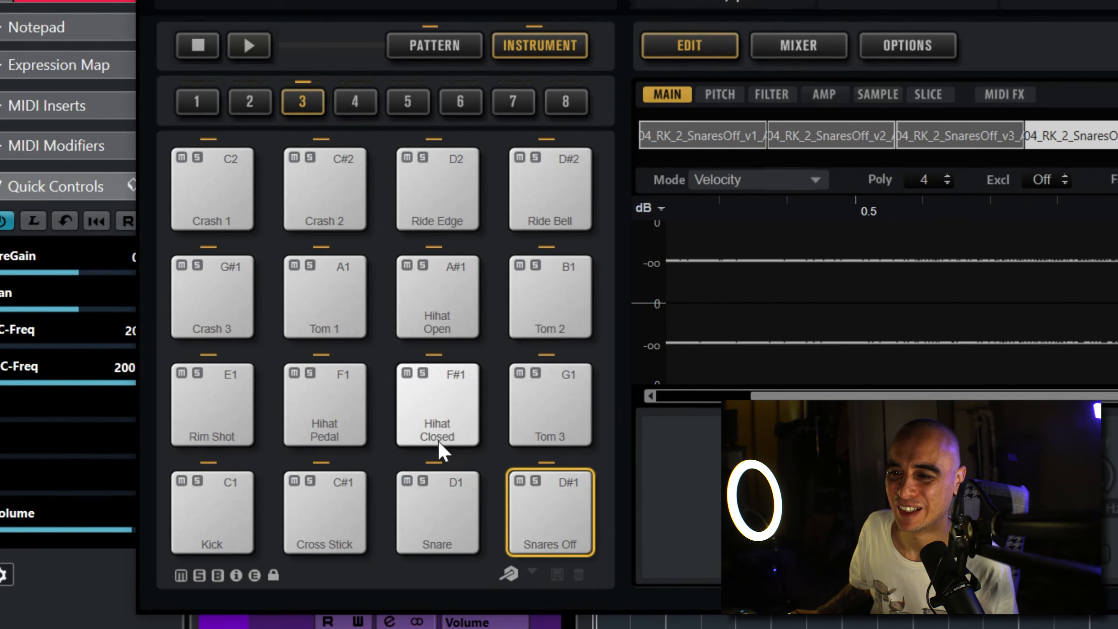
{"action": "left_click", "coordinate": [458, 408]}
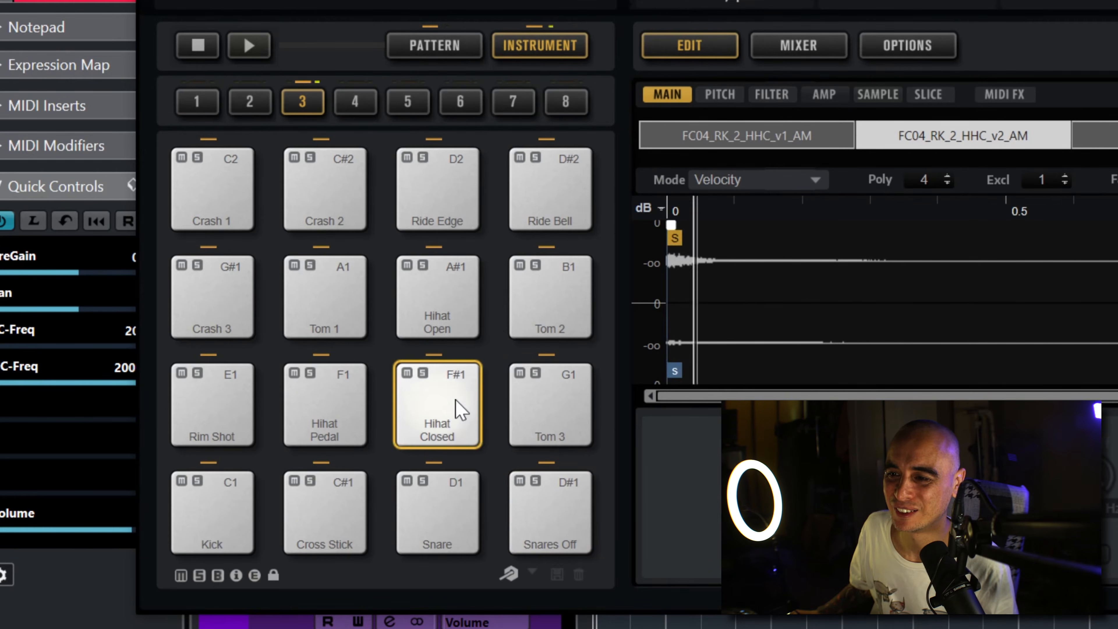
{"action": "left_click", "coordinate": [452, 293]}
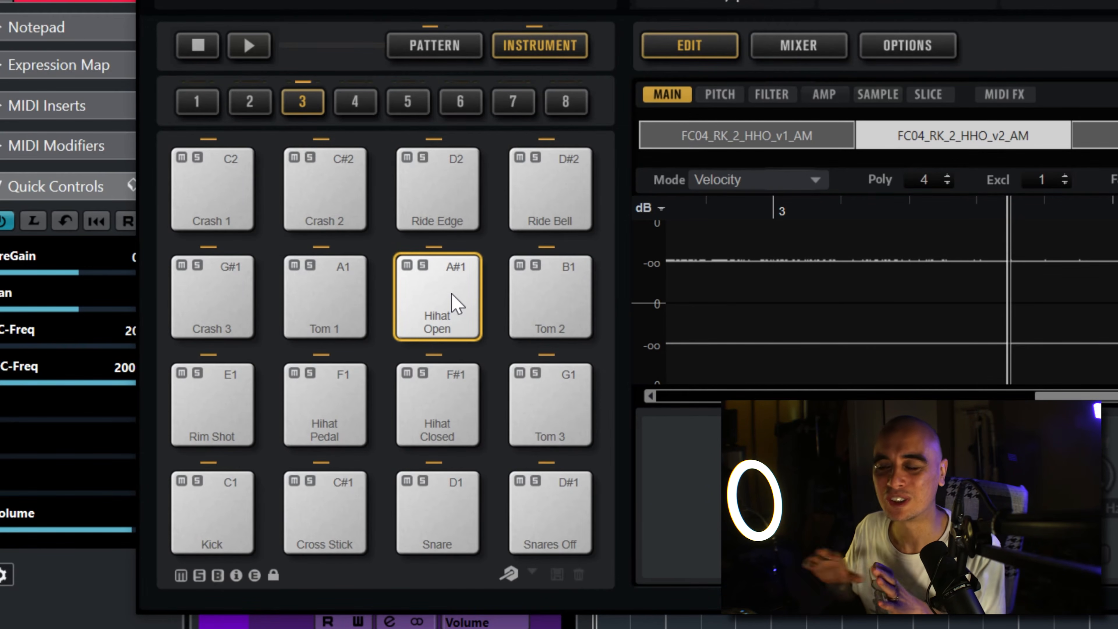
{"action": "left_click", "coordinate": [220, 491]}
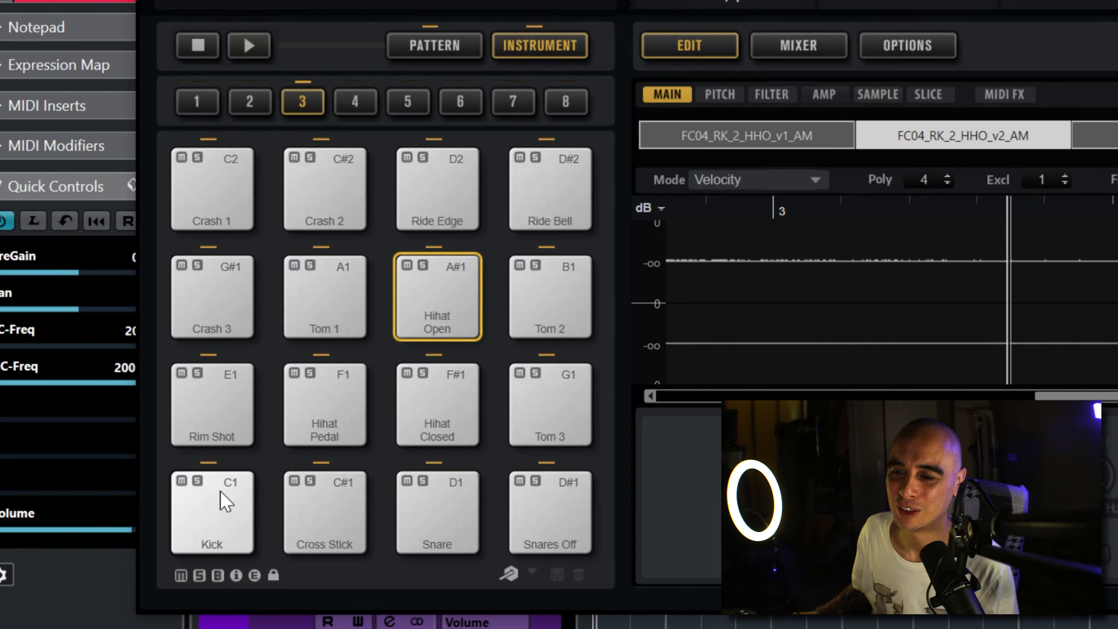
{"action": "left_click", "coordinate": [314, 512]}
{"action": "left_click", "coordinate": [453, 522]}
{"action": "left_click", "coordinate": [533, 482]}
{"action": "left_click", "coordinate": [438, 400]}
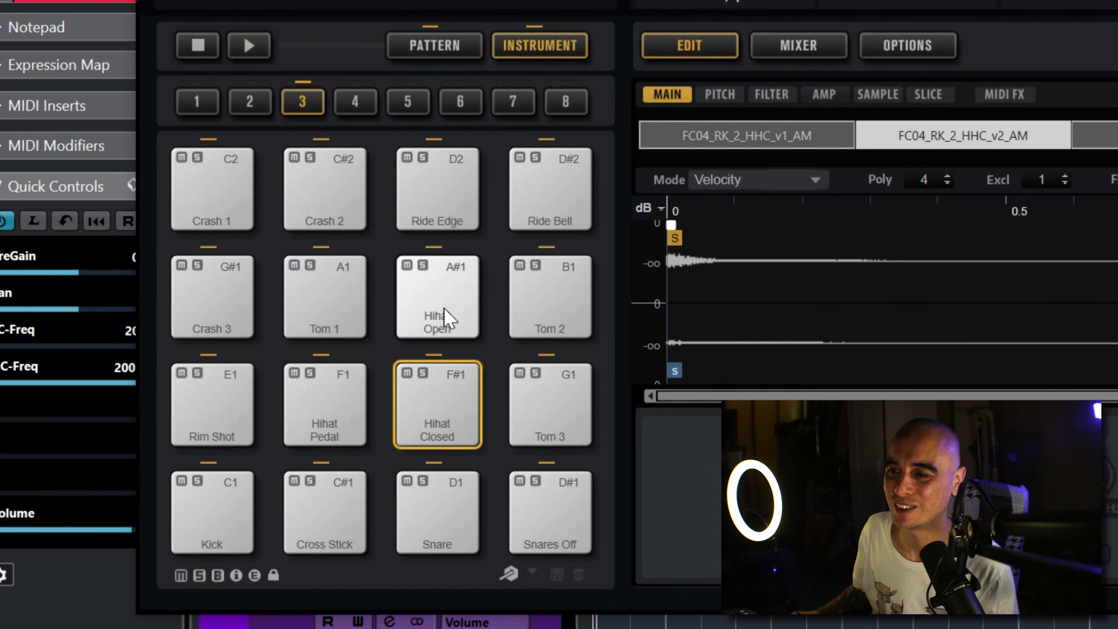
{"action": "left_click", "coordinate": [445, 306]}
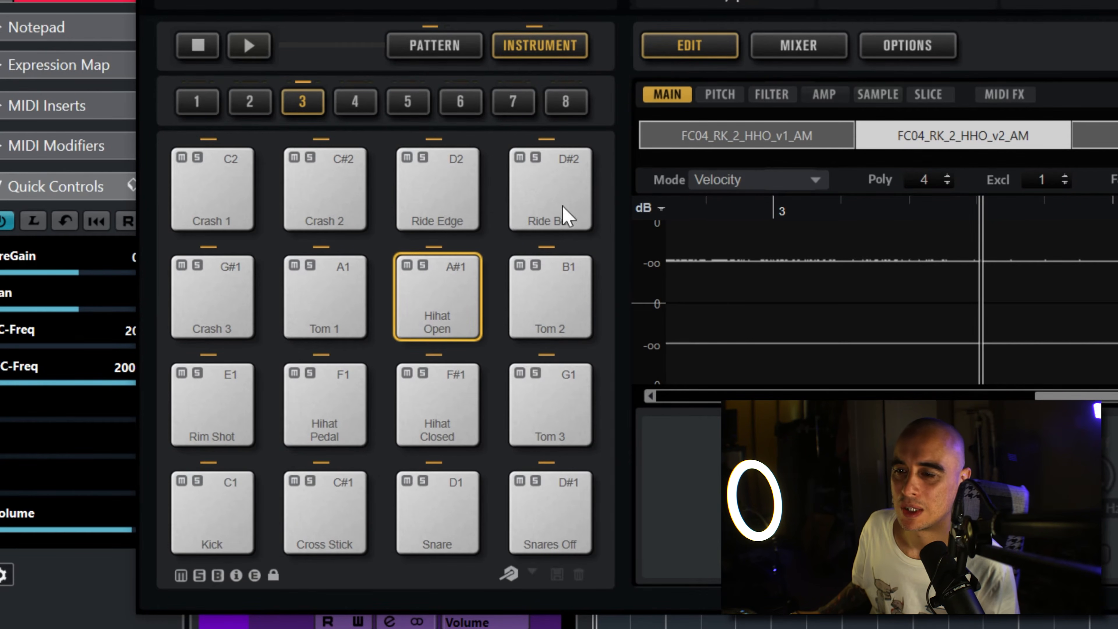
Step: Reset all of the kit's pads and filter the instrument presets to the Kick Drum sub category
{"action": "right_click", "coordinate": [218, 524]}
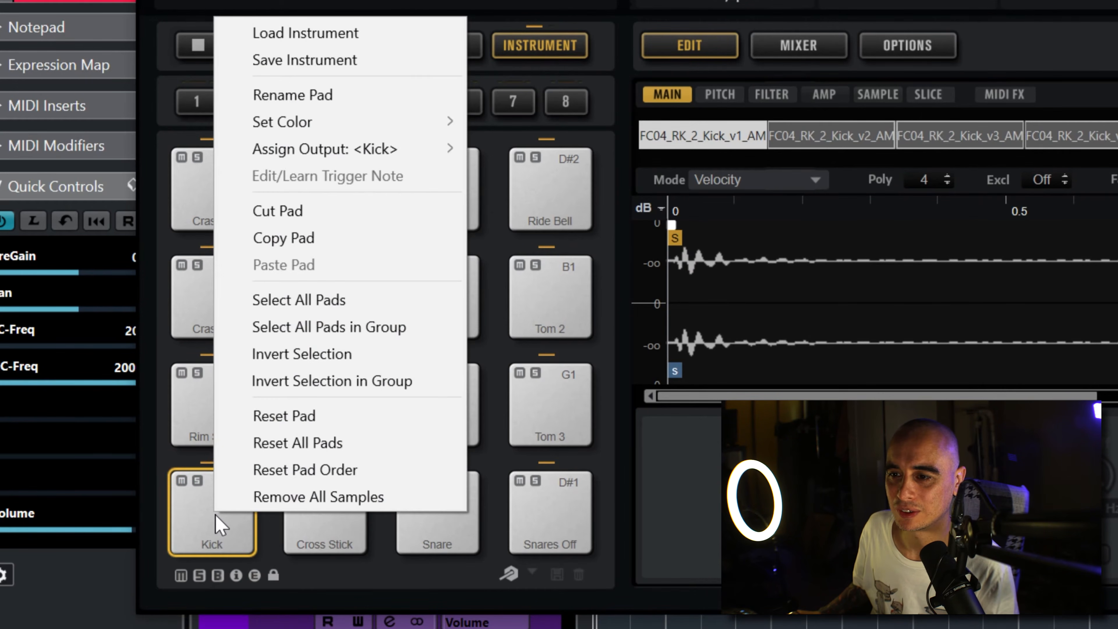
{"action": "left_click", "coordinate": [333, 440]}
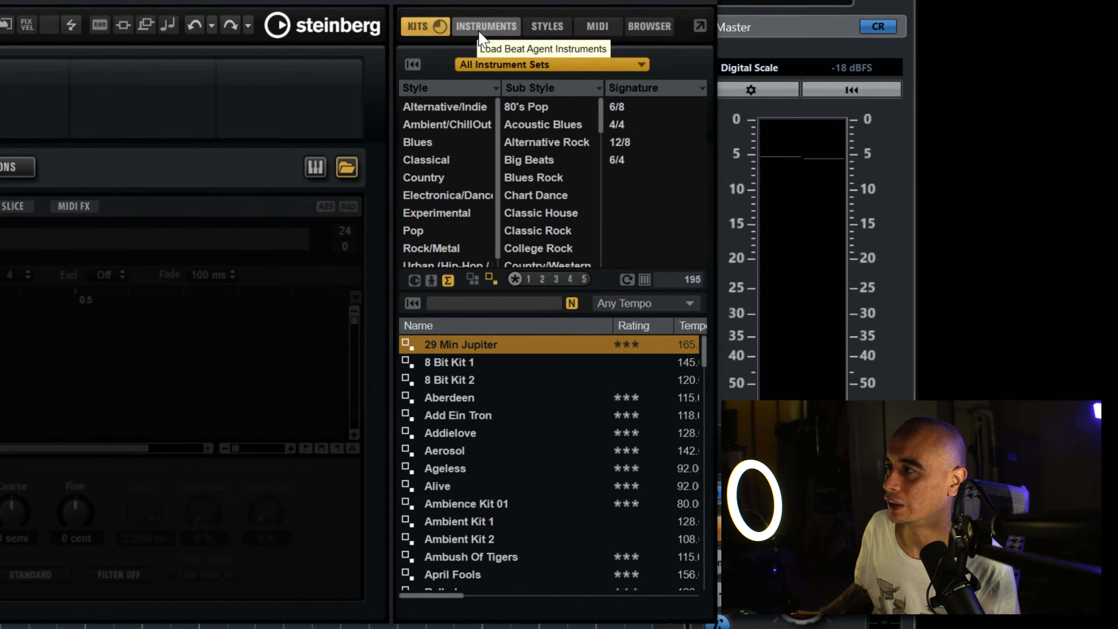
{"action": "left_click", "coordinate": [480, 34]}
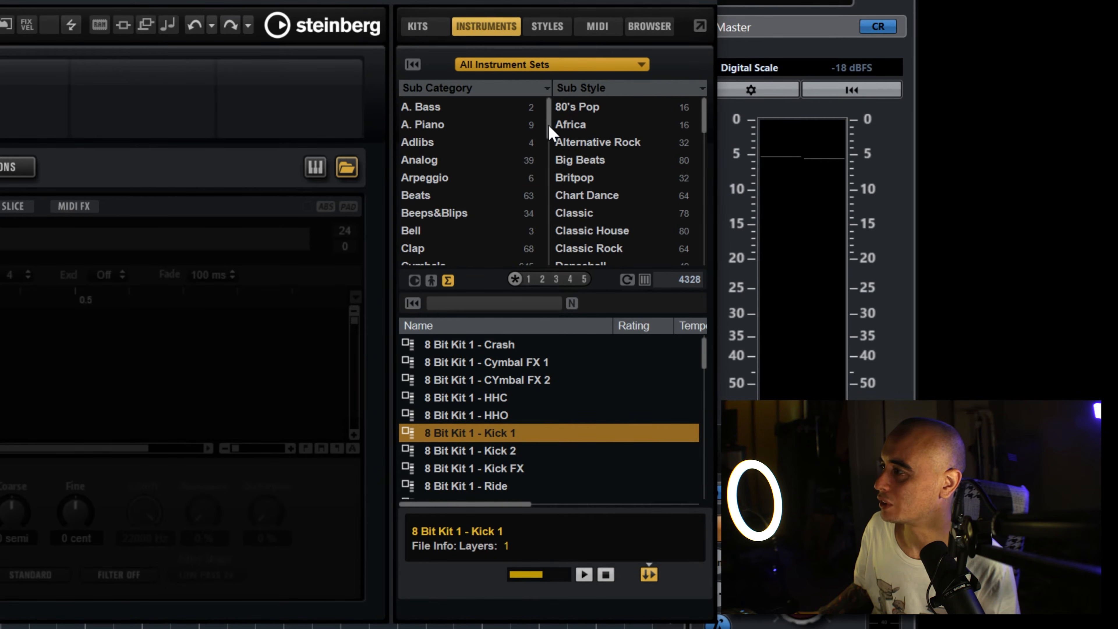
{"action": "left_click_drag", "start_coordinate": [549, 127], "coordinate": [548, 175]}
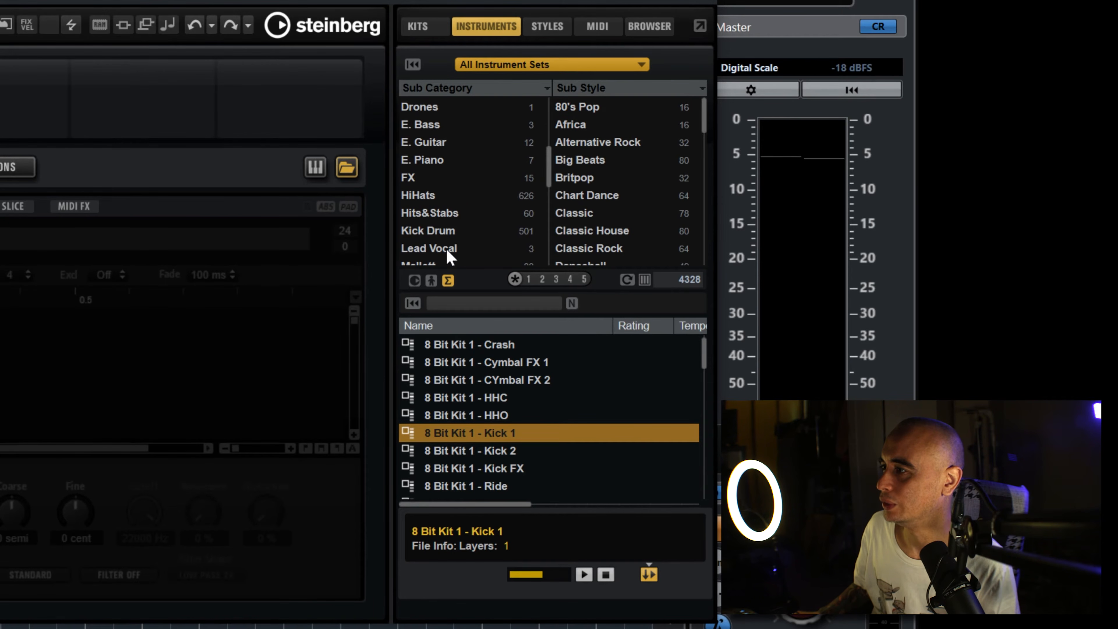
{"action": "left_click", "coordinate": [436, 230]}
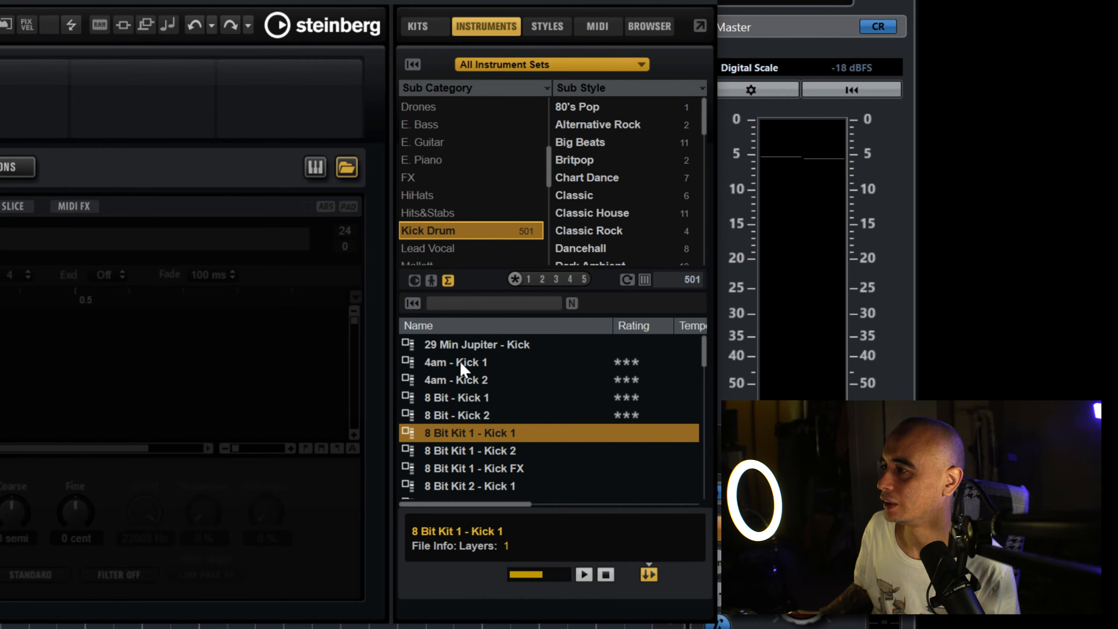
Step: Audition several kick presets, including 29 Min Jupiter - Kick and 4am - Kick 2, and assign 8 Bit Kit 1 - Kick 2 to the C1 pad
{"action": "left_click", "coordinate": [474, 345]}
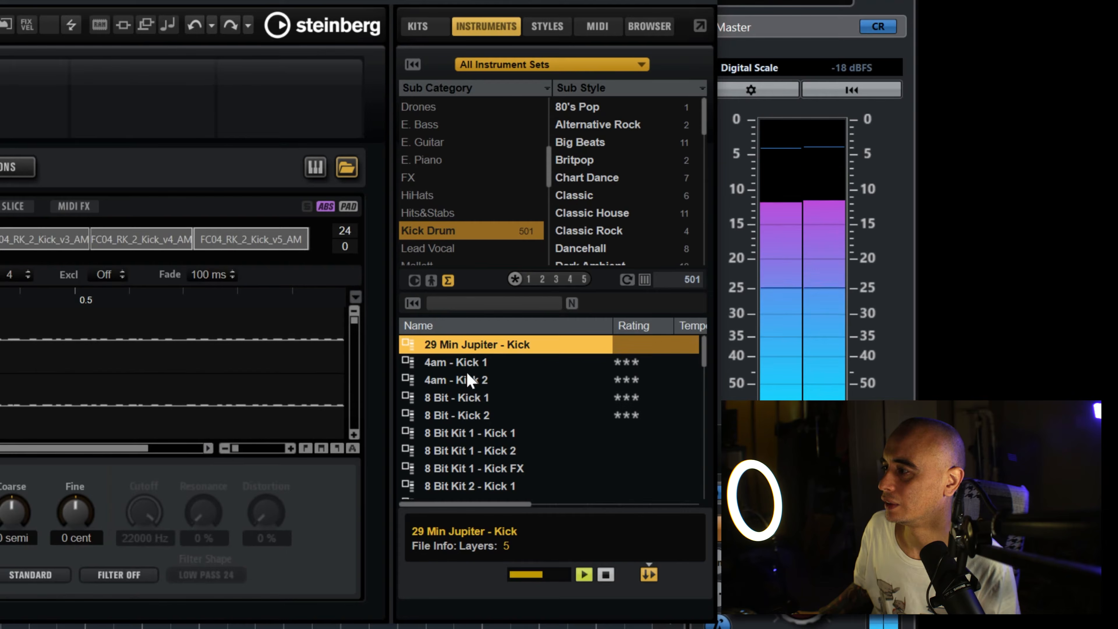
{"action": "left_click", "coordinate": [465, 379]}
{"action": "left_click", "coordinate": [456, 413]}
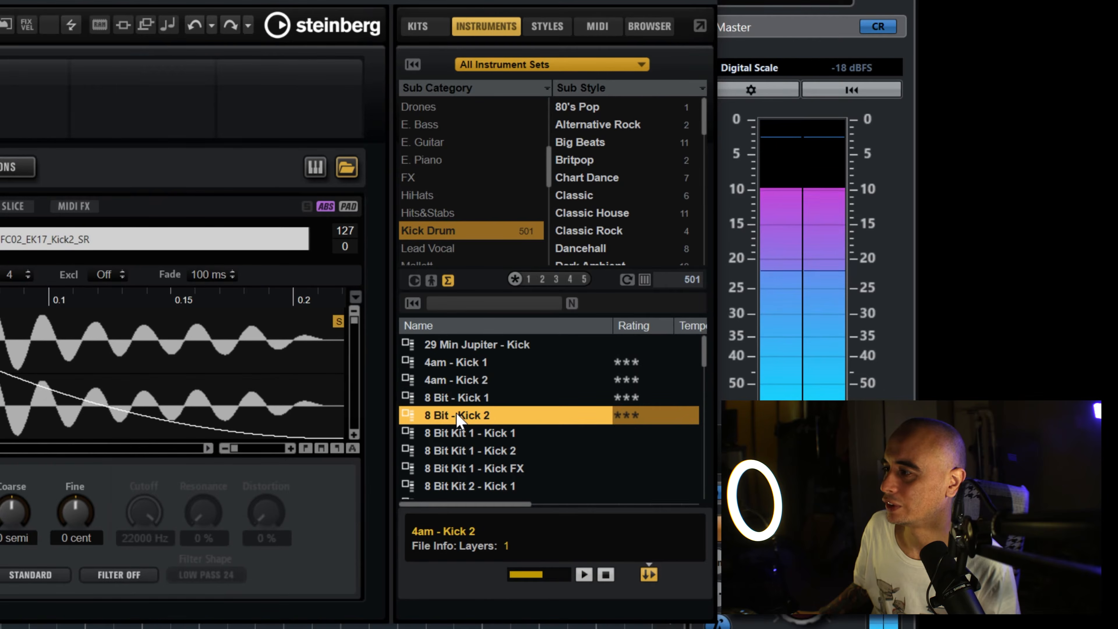
{"action": "left_click", "coordinate": [454, 451]}
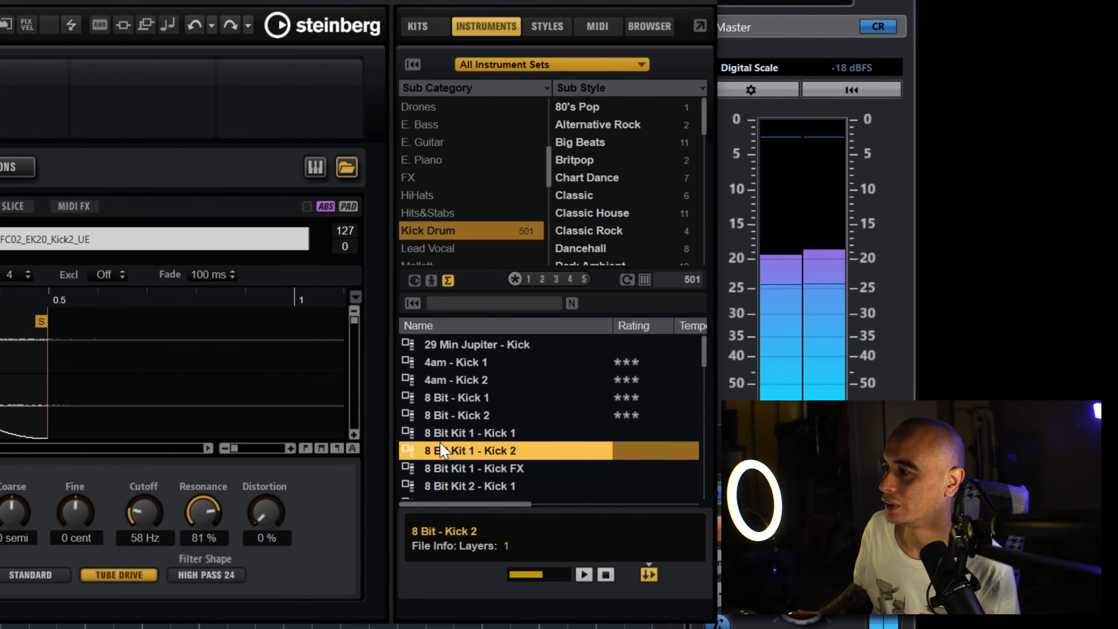
{"action": "left_click_drag", "start_coordinate": [453, 451], "coordinate": [74, 516]}
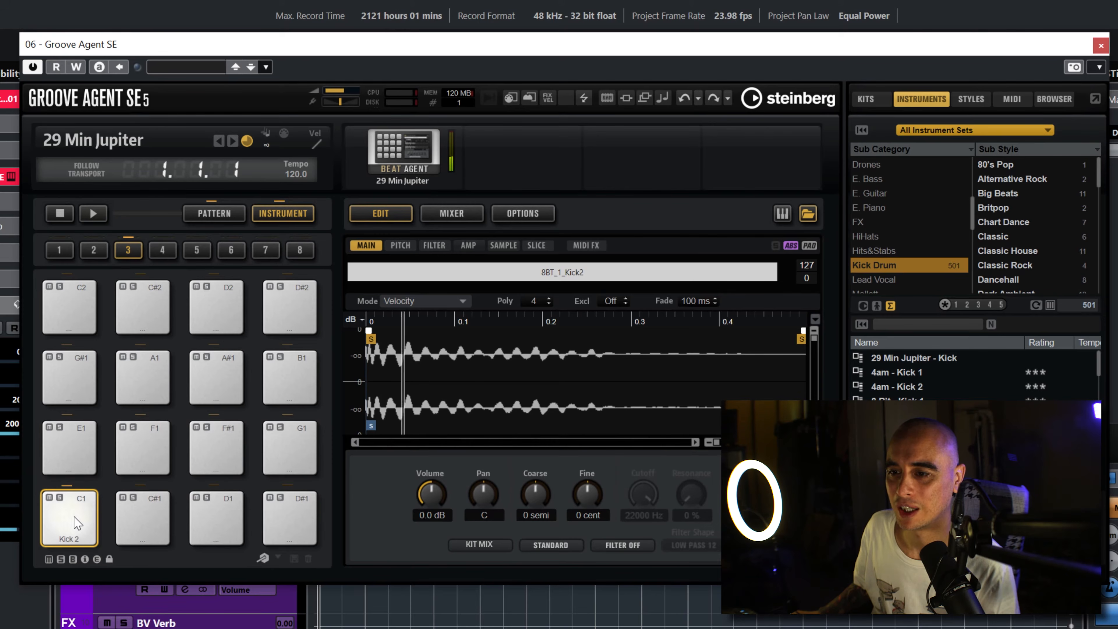
Step: Audition the Kick 2 sound on the C1 pad at different striking heights
{"action": "left_click", "coordinate": [74, 502]}
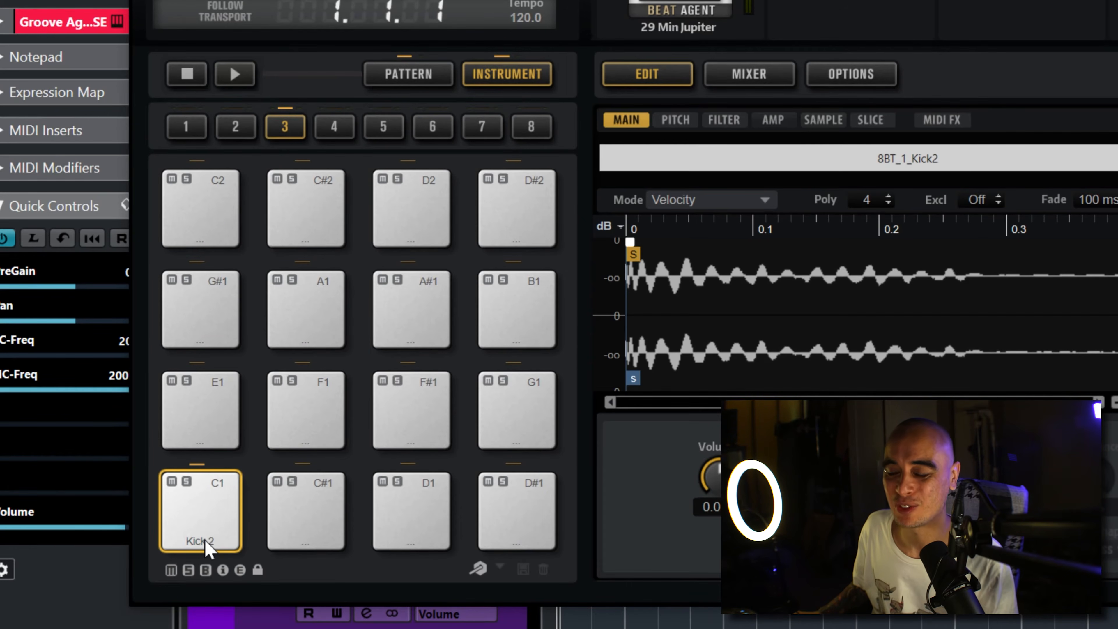
{"action": "left_click", "coordinate": [208, 543]}
{"action": "left_click", "coordinate": [210, 508]}
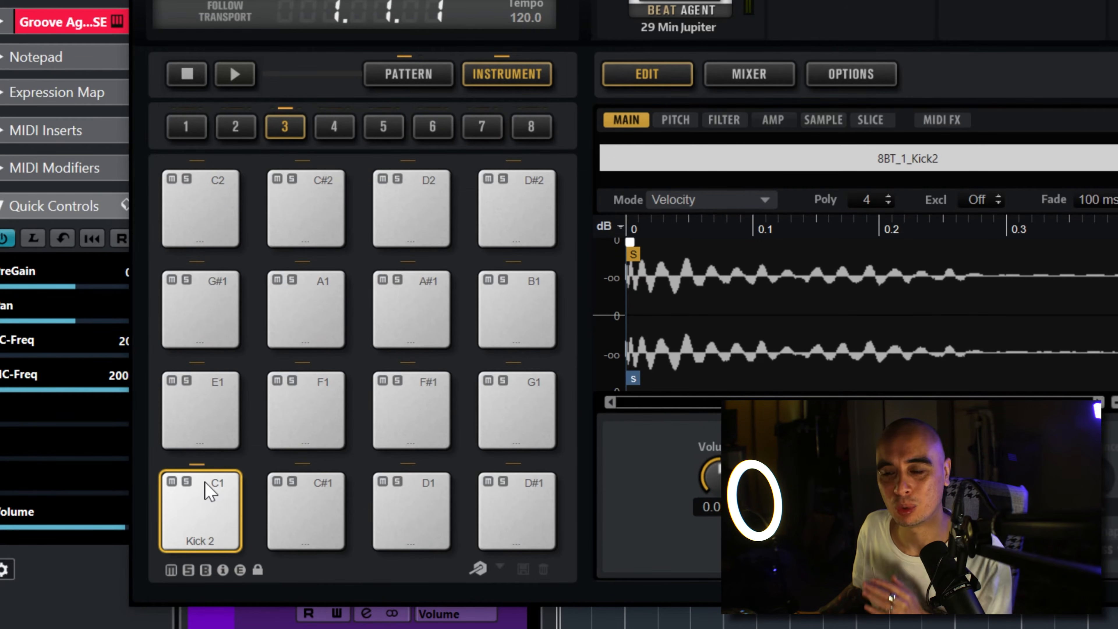
{"action": "left_click", "coordinate": [209, 492]}
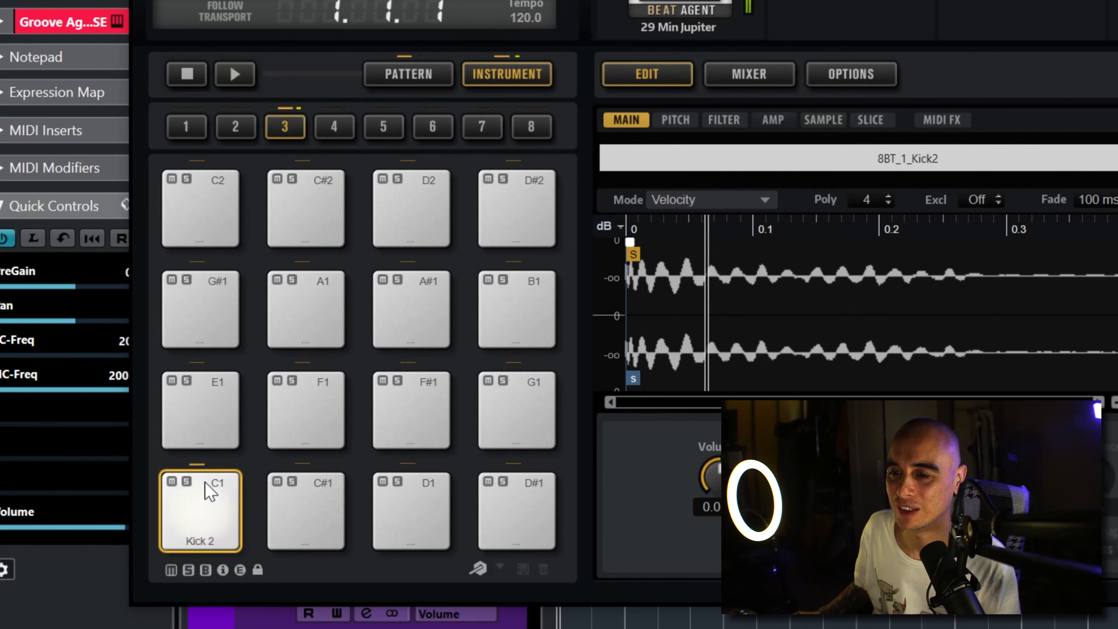
{"action": "left_click", "coordinate": [208, 493]}
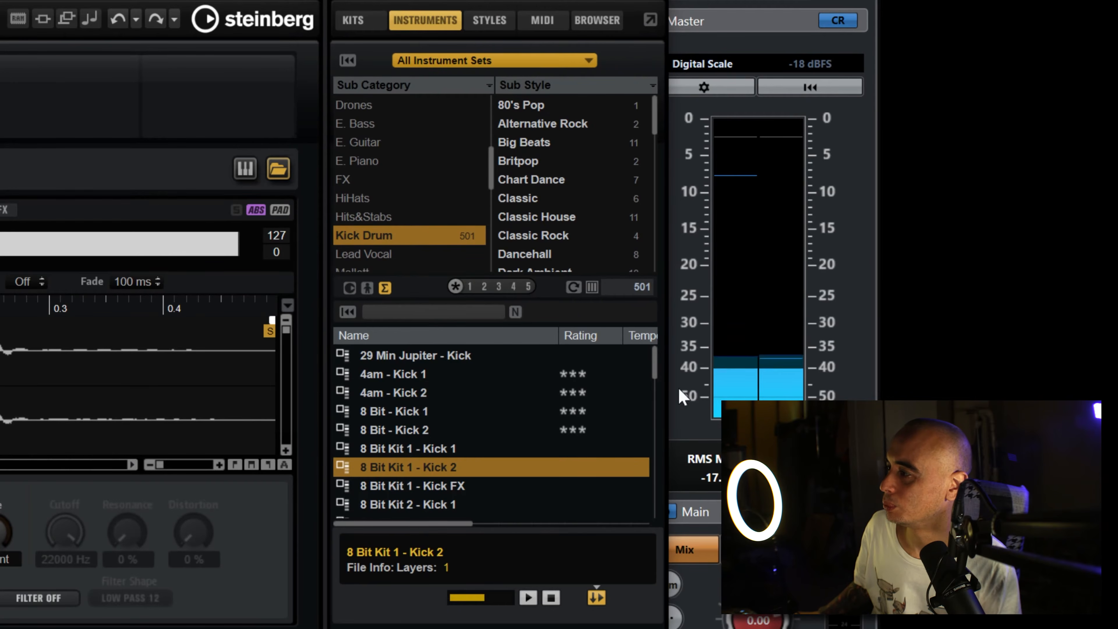
Step: Browse the sample files on disk to the 01 Signature Kickdrums folder inside 001 Kickdrums, enlarging the folder tree
{"action": "mouse_move", "coordinate": [651, 364]}
{"action": "left_mouse_down"}
{"action": "mouse_move", "coordinate": [657, 517]}
{"action": "mouse_move", "coordinate": [653, 356]}
{"action": "left_mouse_up"}
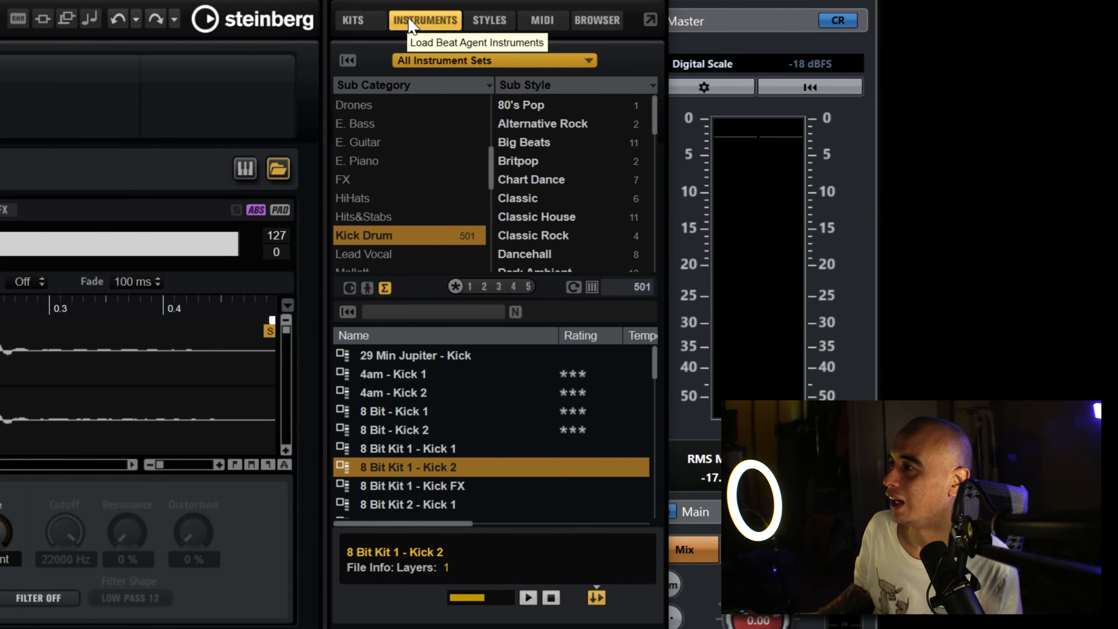
{"action": "left_click", "coordinate": [598, 22]}
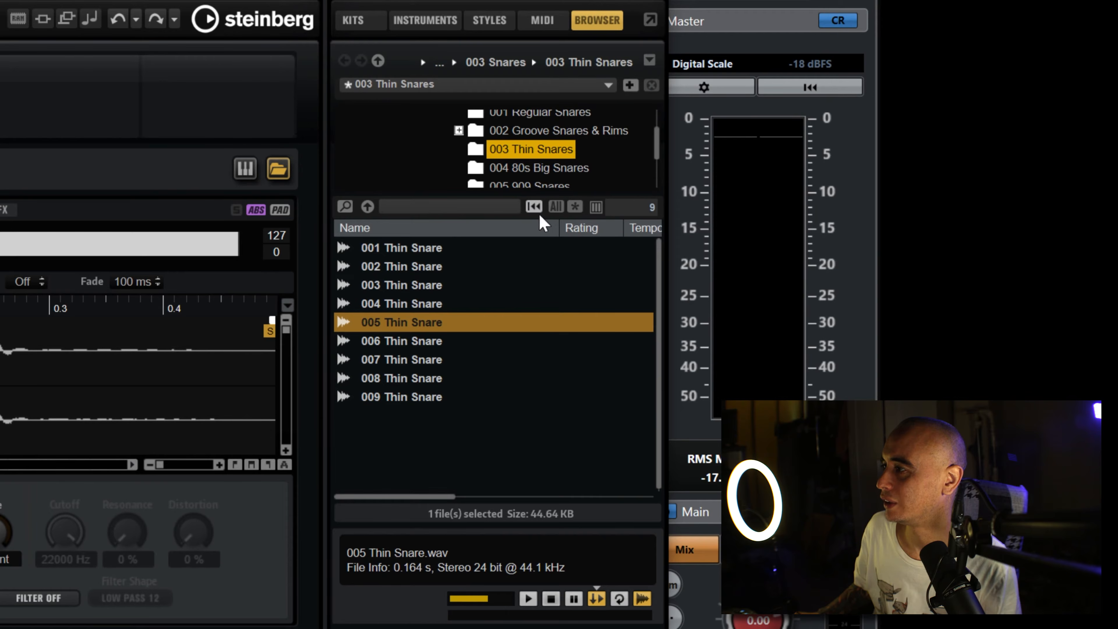
{"action": "left_click_drag", "start_coordinate": [523, 195], "coordinate": [540, 339]}
{"action": "mouse_move", "coordinate": [658, 220]}
{"action": "left_mouse_down"}
{"action": "mouse_move", "coordinate": [655, 137]}
{"action": "mouse_move", "coordinate": [656, 204]}
{"action": "left_mouse_up"}
{"action": "left_click", "coordinate": [441, 144]}
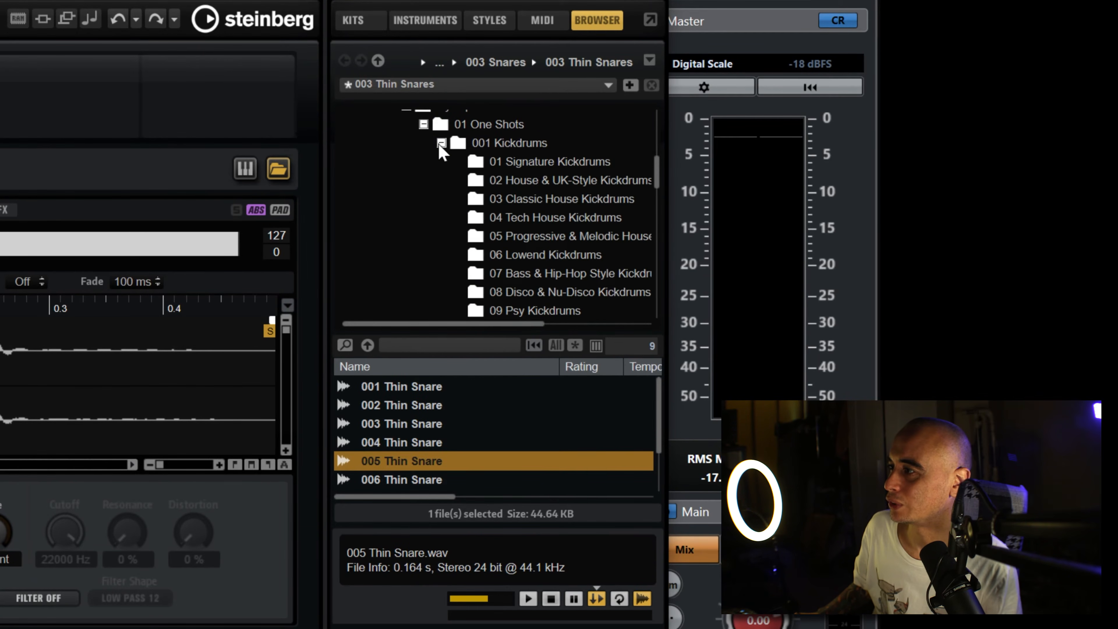
{"action": "left_click", "coordinate": [526, 164]}
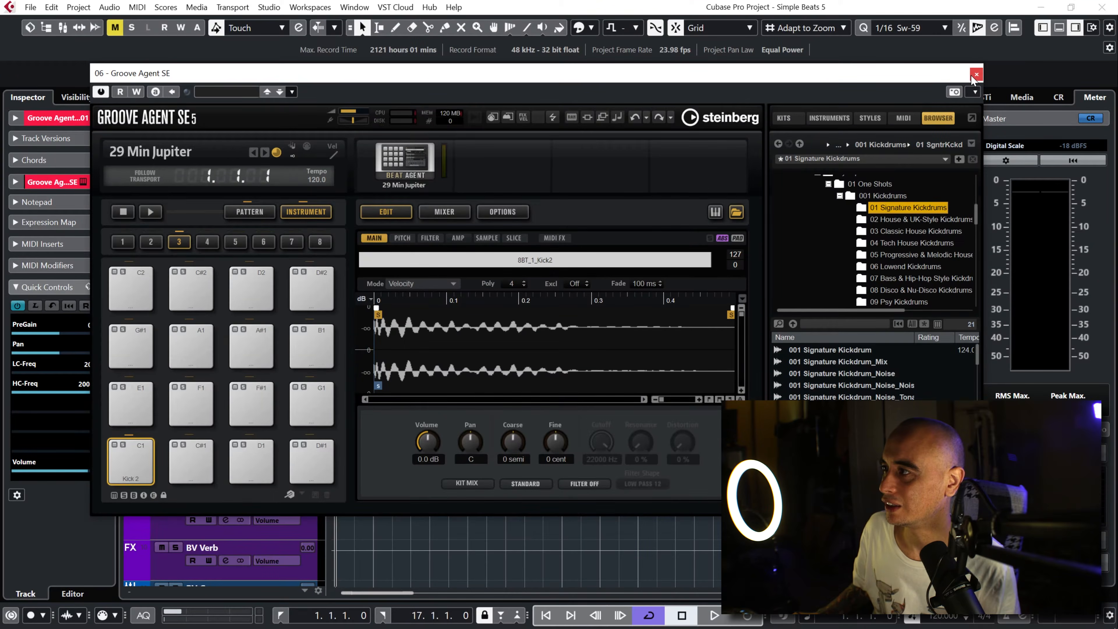
Step: Close the Groove Agent SE window and shorten the project's cycle range to run from bar 1 to bar 5
{"action": "left_click", "coordinate": [975, 74]}
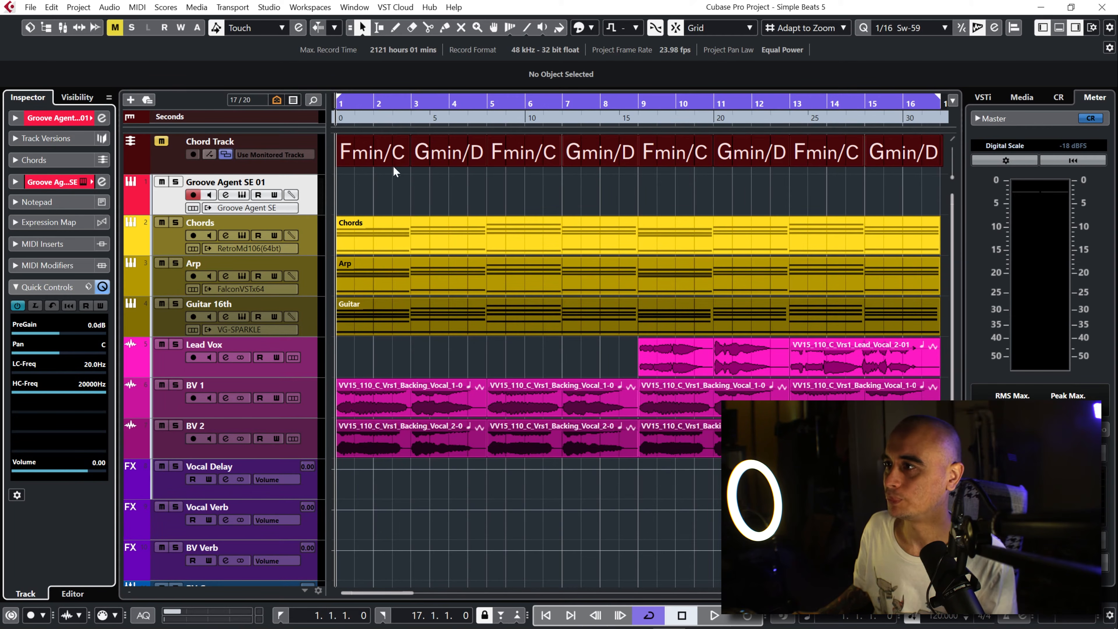
{"action": "left_click", "coordinate": [487, 111], "text": "alt"}
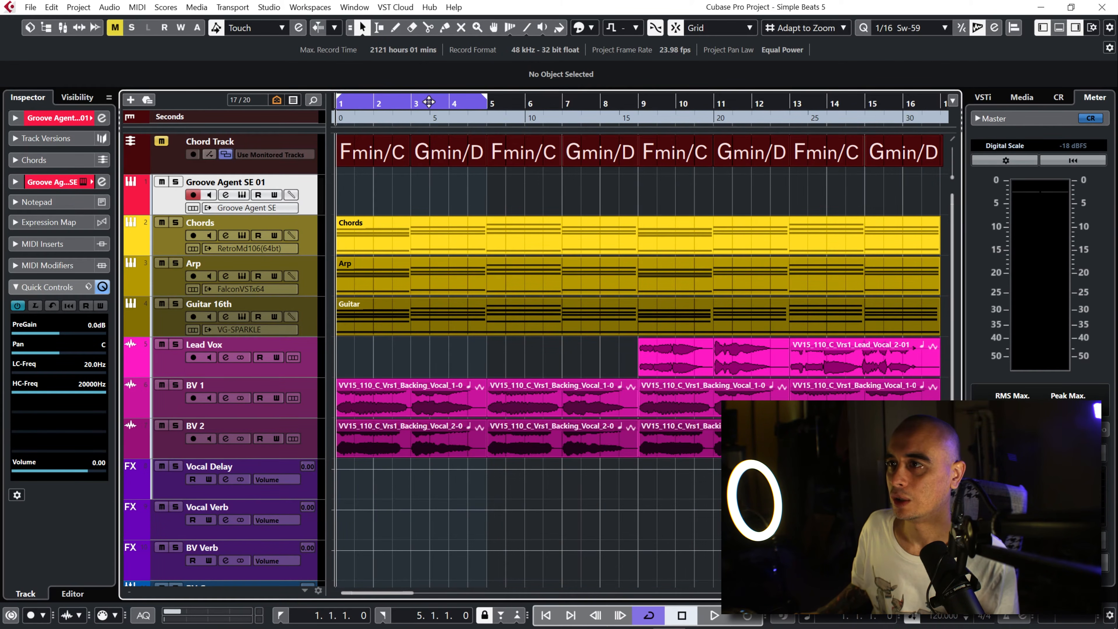
{"action": "left_click_drag", "start_coordinate": [335, 104], "coordinate": [337, 126]}
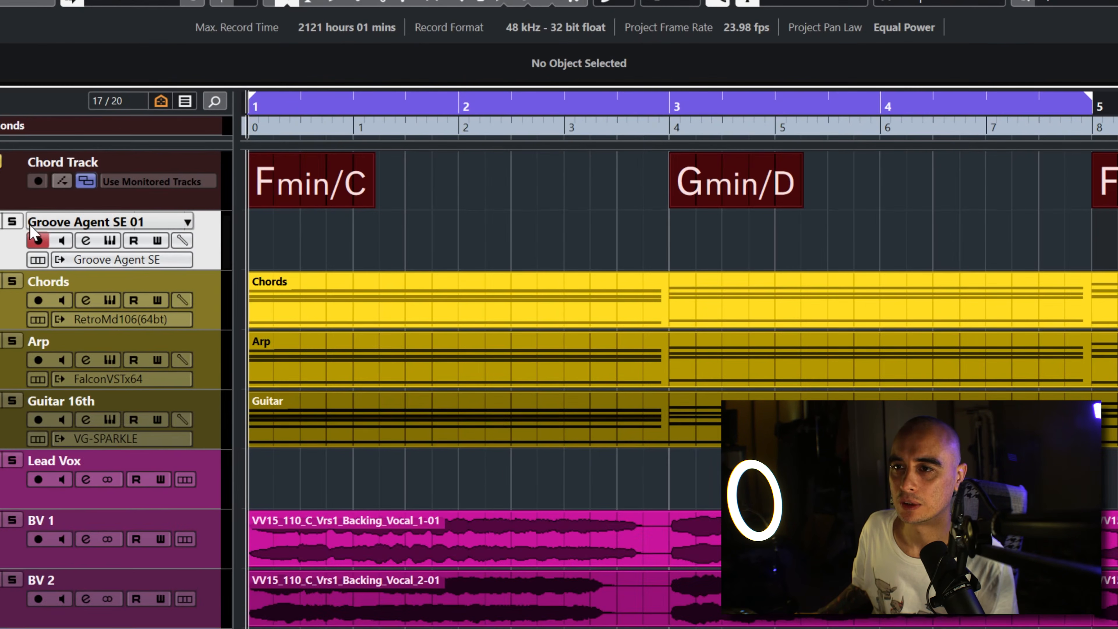
Step: Solo the Groove Agent SE 01 track and draw an empty MIDI part on it from bar 1 to bar 5
{"action": "left_click", "coordinate": [175, 182]}
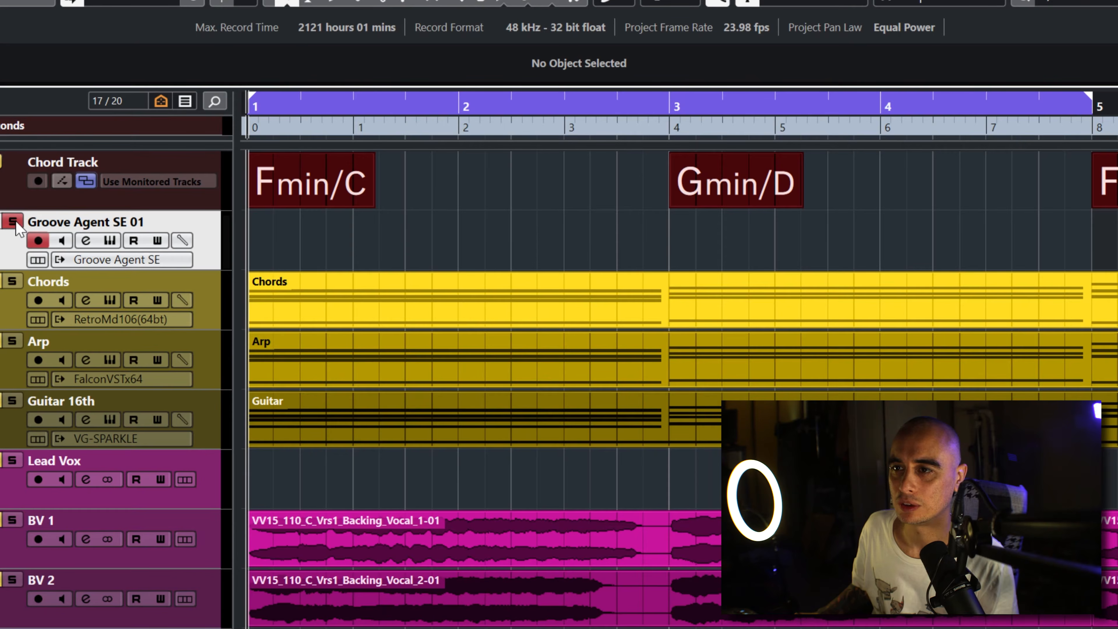
{"action": "right_click", "coordinate": [341, 239]}
{"action": "left_click", "coordinate": [393, 246]}
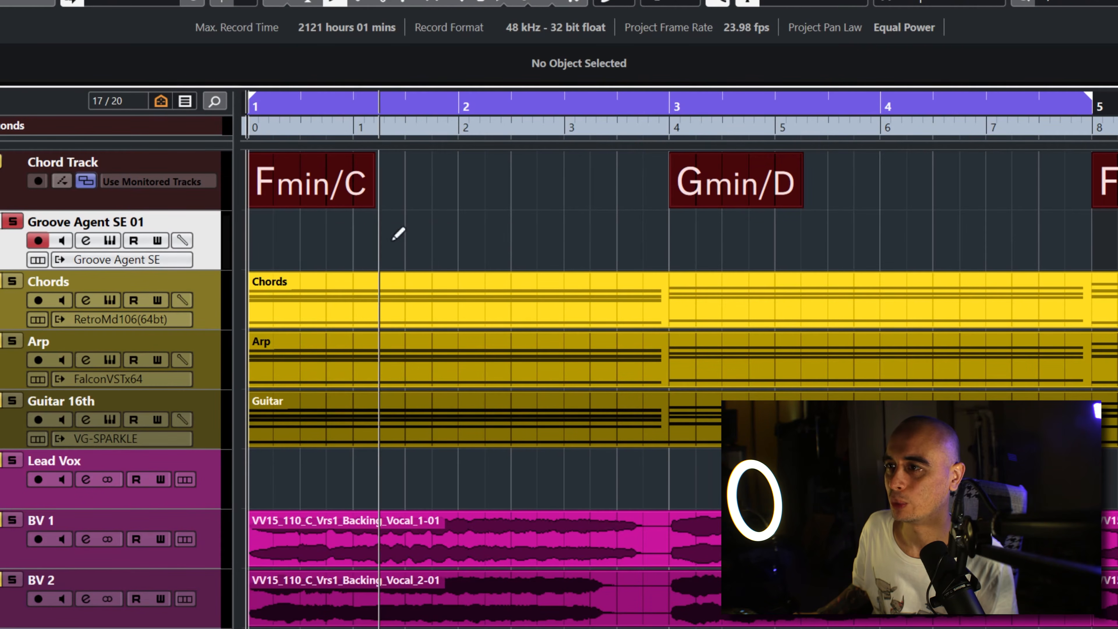
{"action": "mouse_move", "coordinate": [256, 234]}
{"action": "left_mouse_down"}
{"action": "mouse_move", "coordinate": [425, 219]}
{"action": "mouse_move", "coordinate": [1091, 223]}
{"action": "left_mouse_up"}
{"action": "key", "text": "1"}
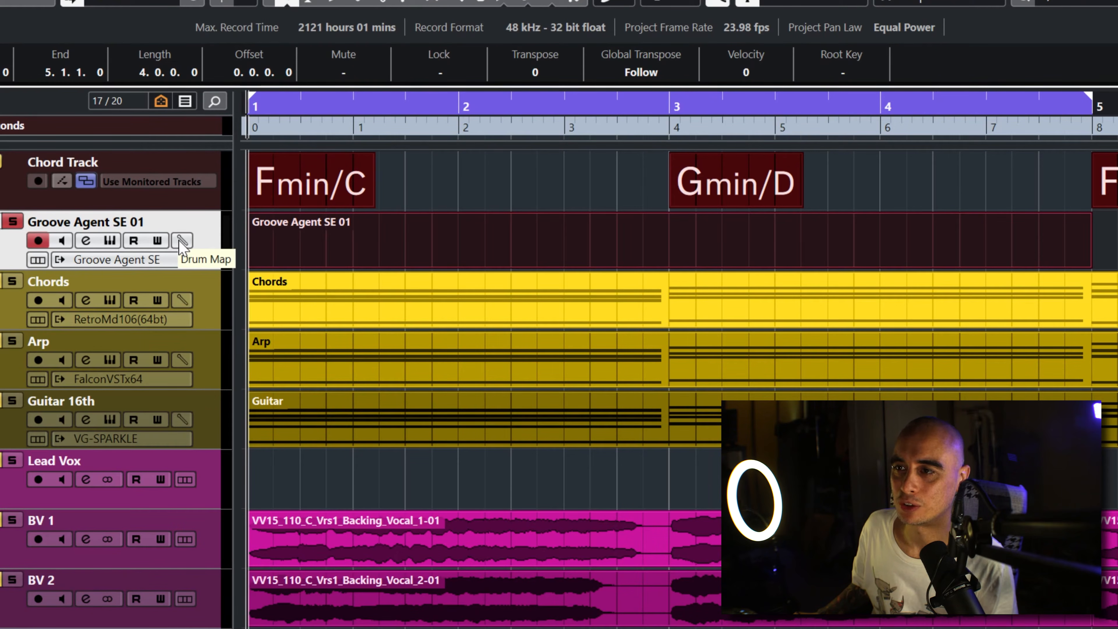
Step: Remove Drum Map from the visible controls in Track Controls Settings, add it back and close the dialog
{"action": "right_click", "coordinate": [202, 245]}
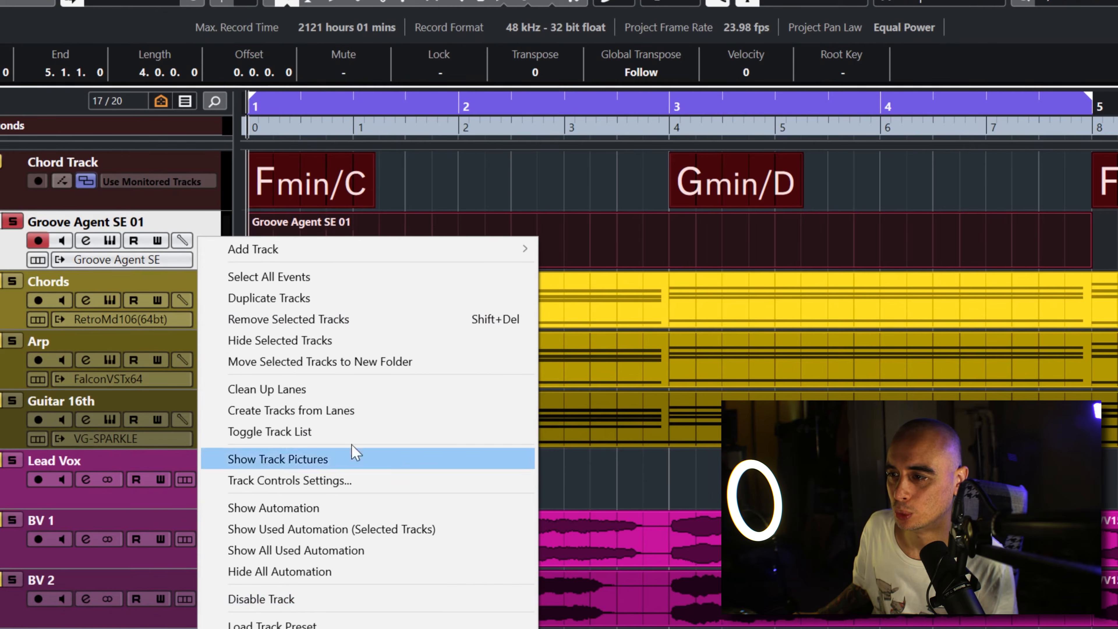
{"action": "left_click", "coordinate": [352, 488]}
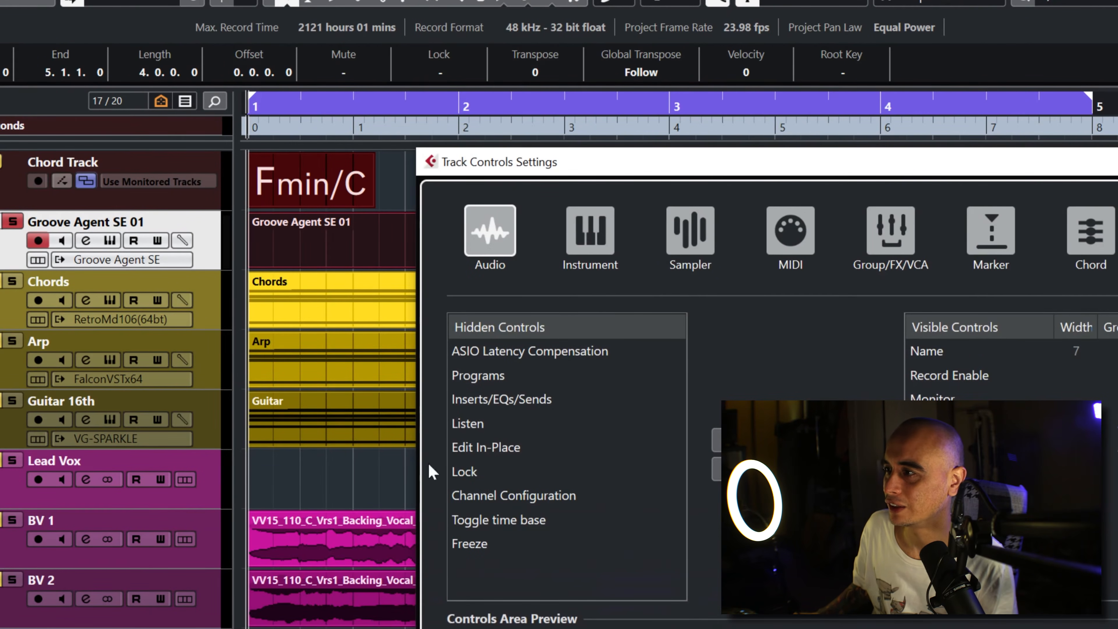
{"action": "left_click_drag", "start_coordinate": [761, 162], "coordinate": [409, 66]}
{"action": "left_click", "coordinate": [585, 401]}
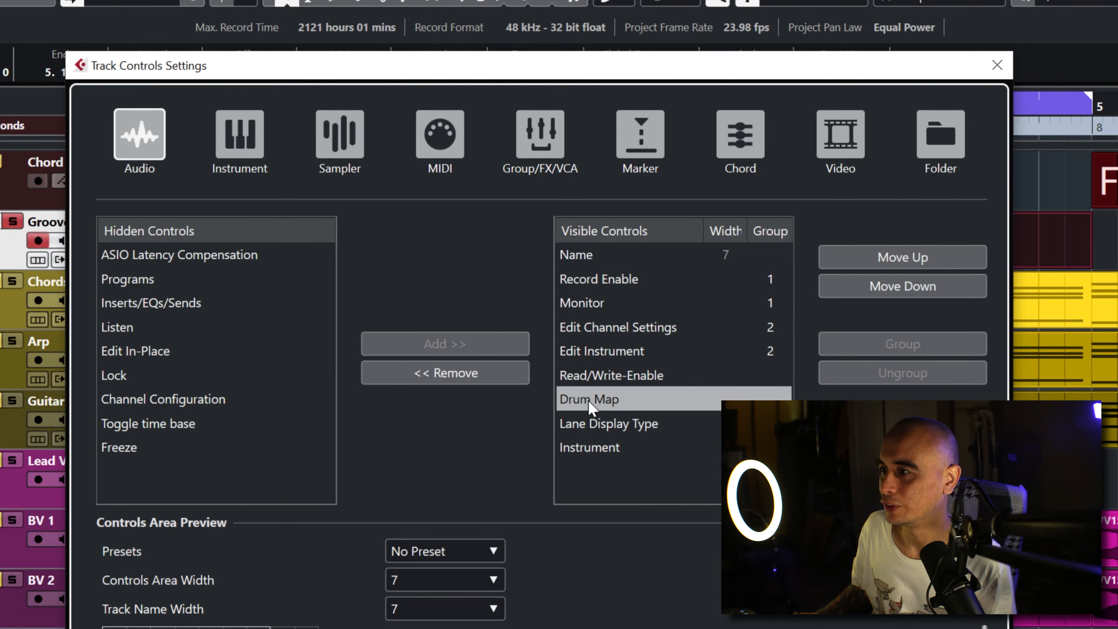
{"action": "left_click", "coordinate": [435, 373]}
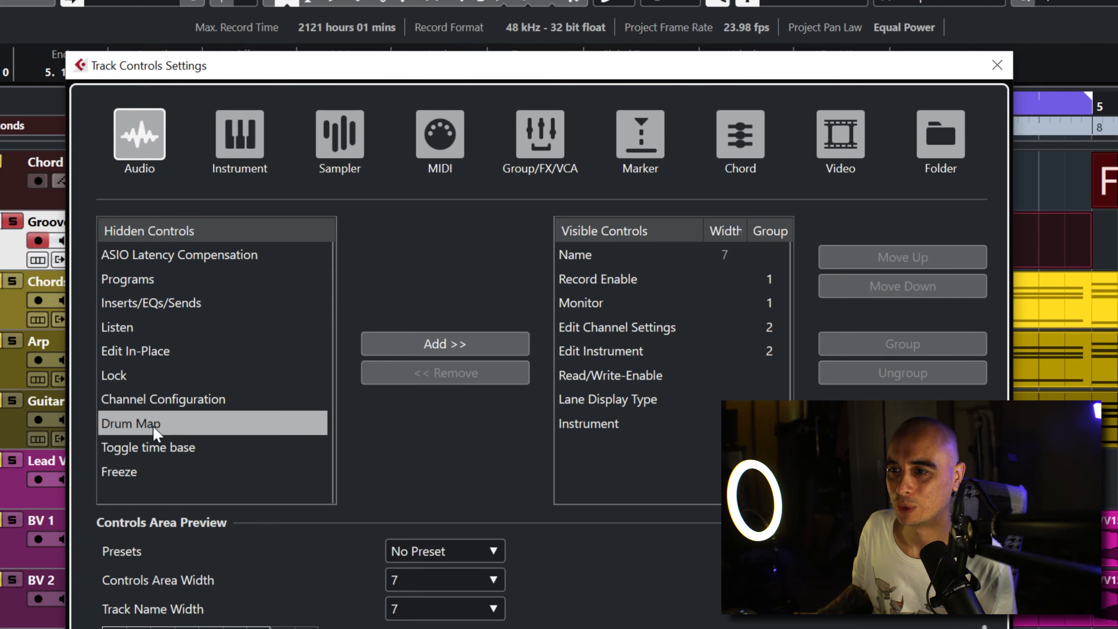
{"action": "left_click", "coordinate": [461, 344]}
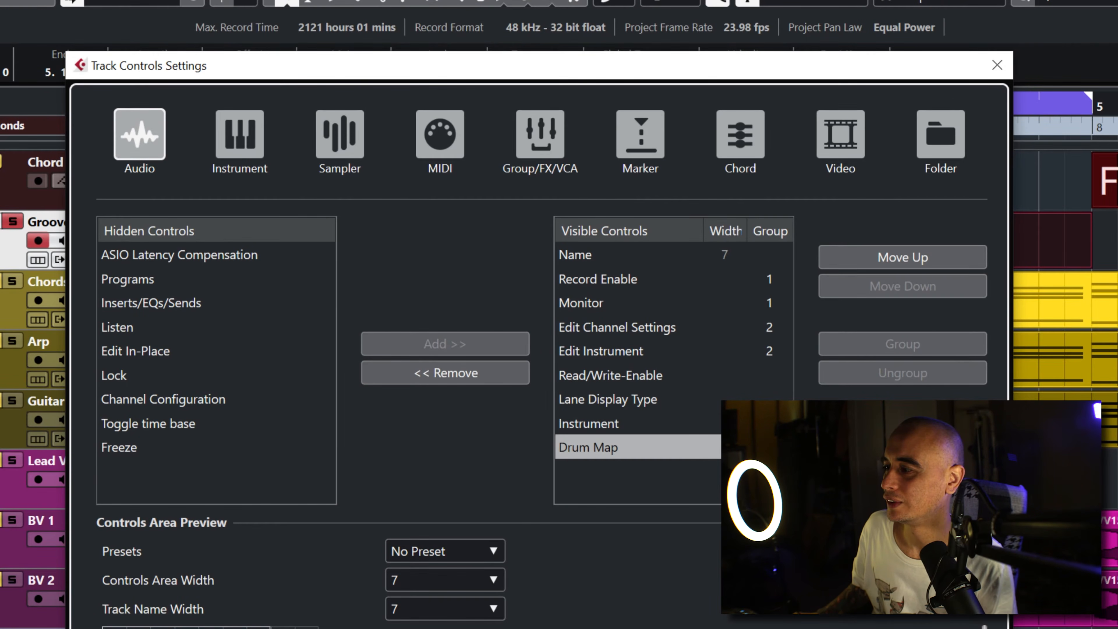
{"action": "left_click", "coordinate": [946, 627]}
Step: Assign the GM Map drum map to the Groove Agent SE 01 track and open its part in an enlarged Drum Editor
{"action": "left_click", "coordinate": [182, 240]}
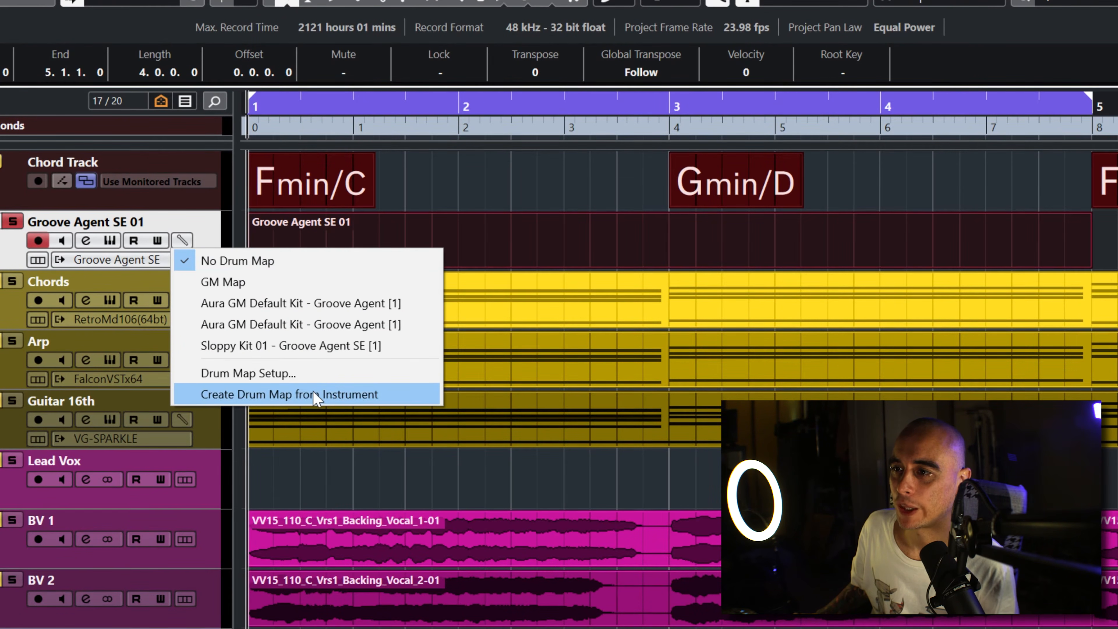
{"action": "left_click", "coordinate": [326, 286]}
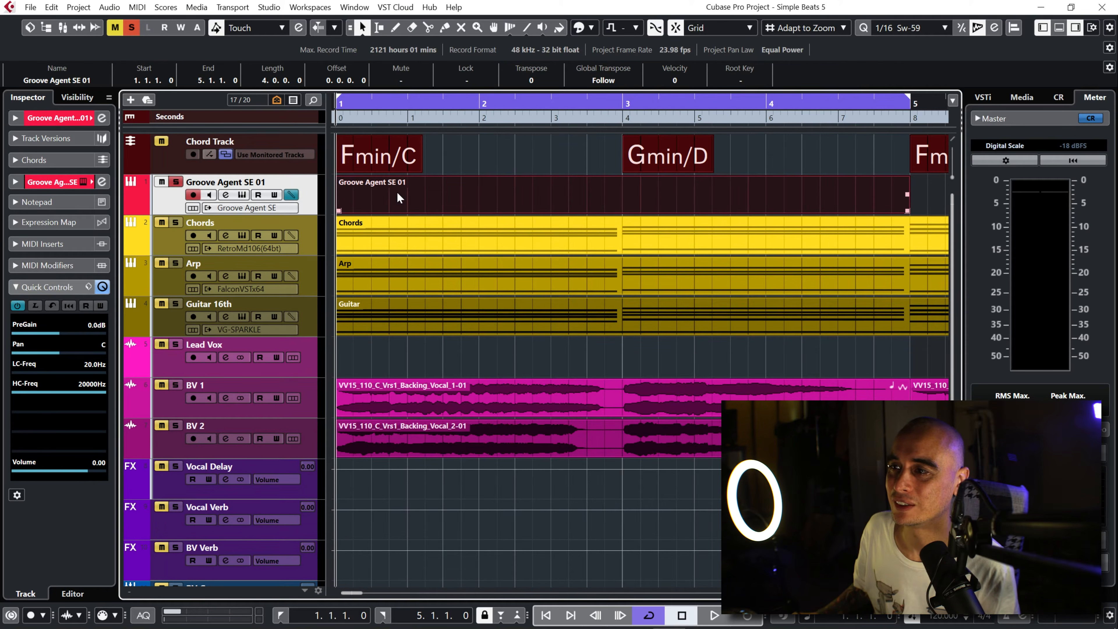
{"action": "double_click", "coordinate": [397, 194]}
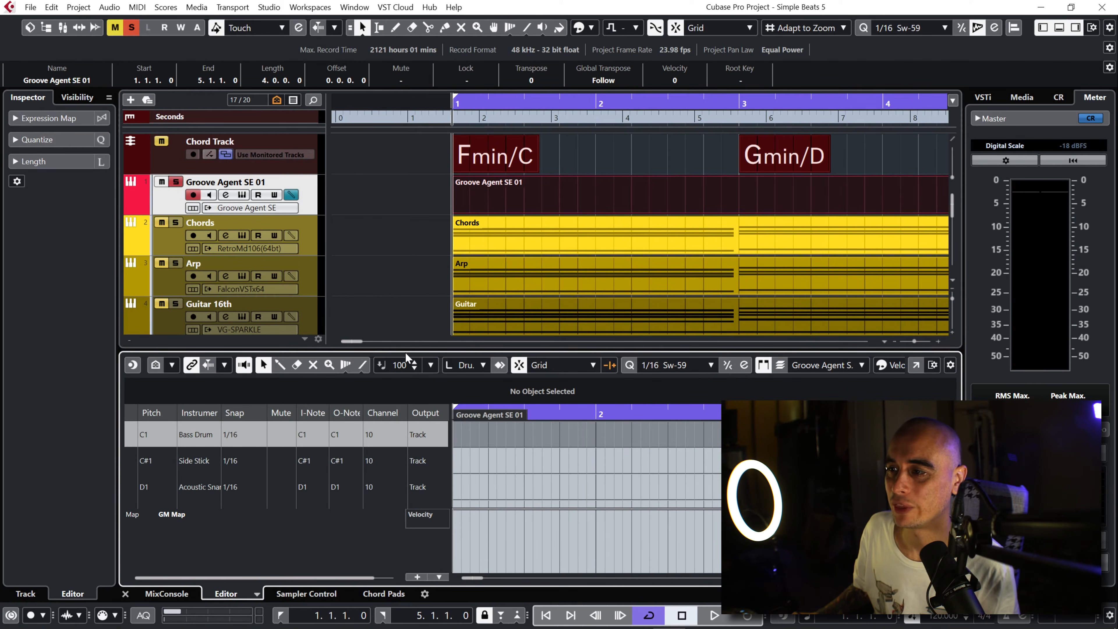
{"action": "left_click_drag", "start_coordinate": [406, 351], "coordinate": [414, 187]}
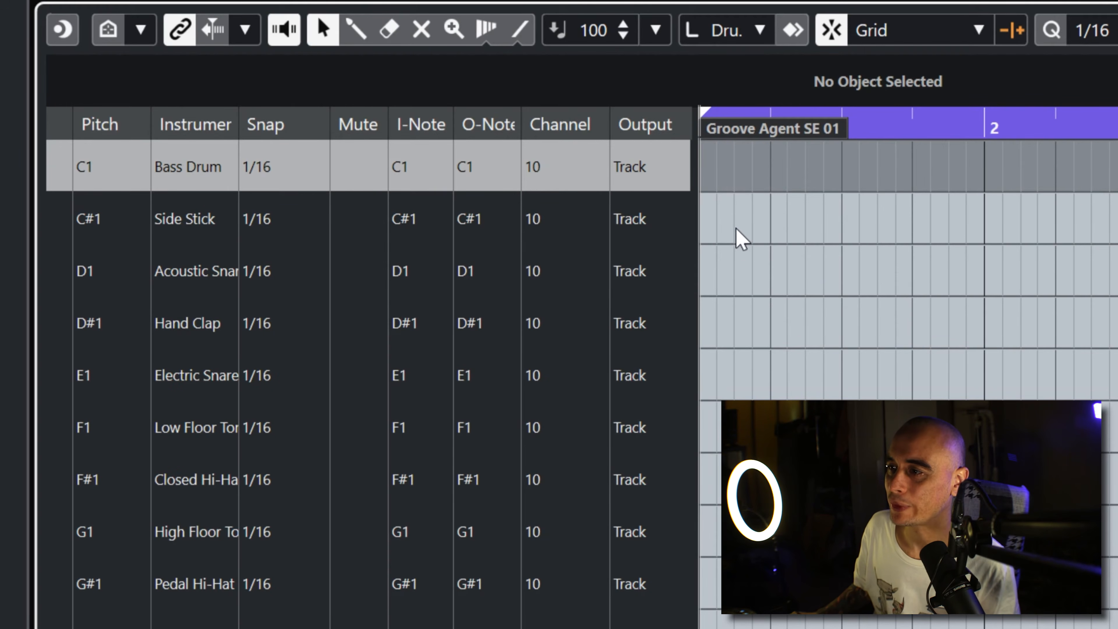
Step: Fill the Bass Drum lane with continuous 1/16 notes from bar 1 to bar 5 using the Drumstick tool
{"action": "right_click", "coordinate": [771, 189]}
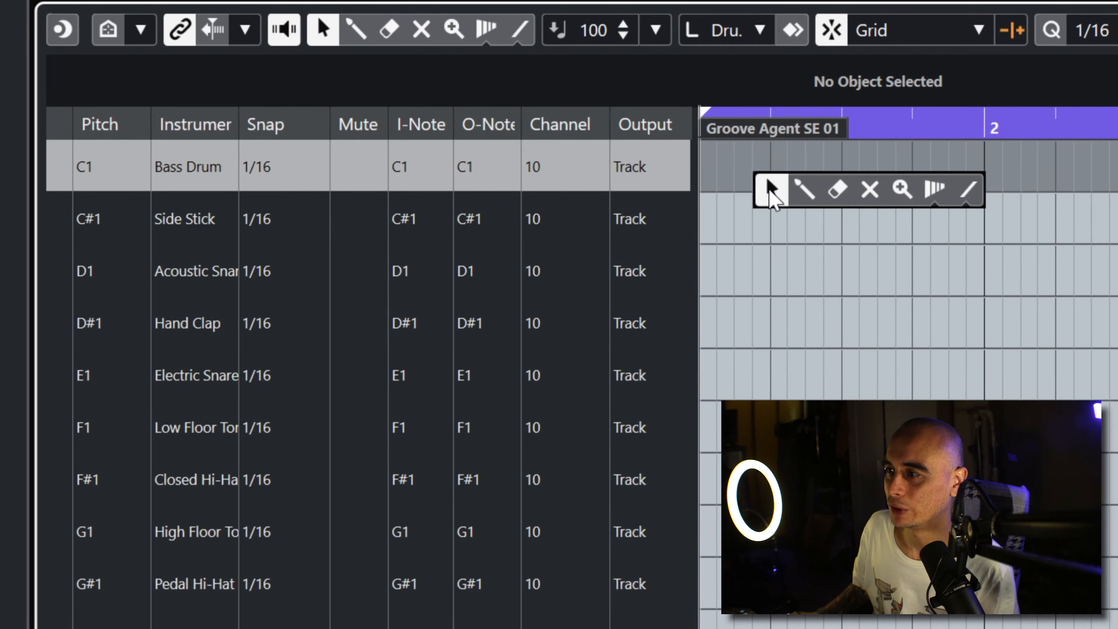
{"action": "left_click", "coordinate": [804, 189]}
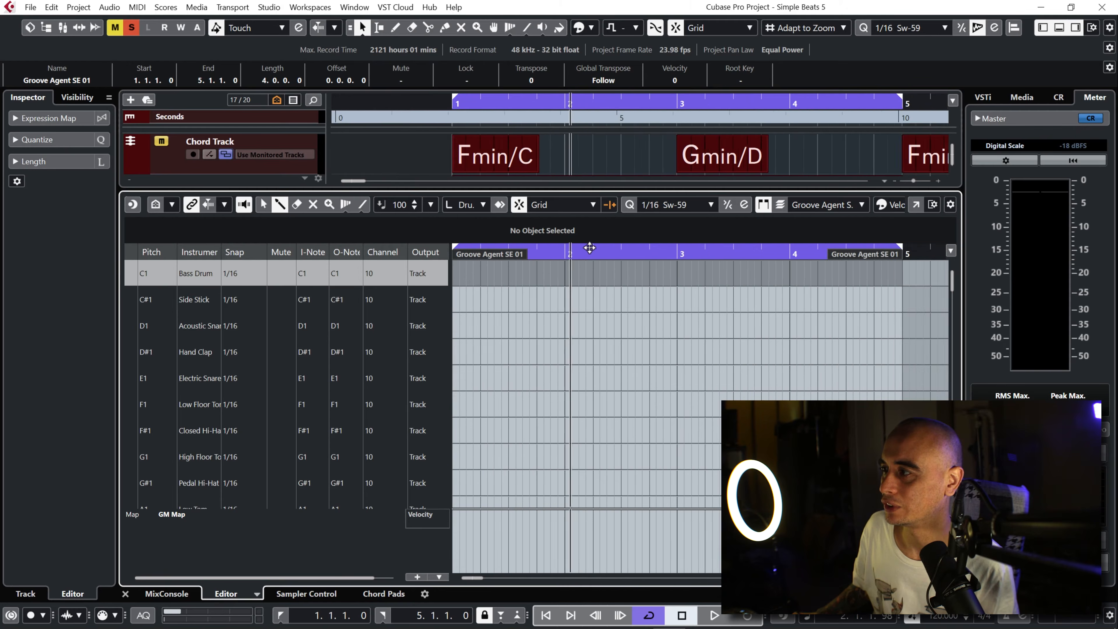
{"action": "left_click_drag", "start_coordinate": [590, 248], "coordinate": [590, 243]}
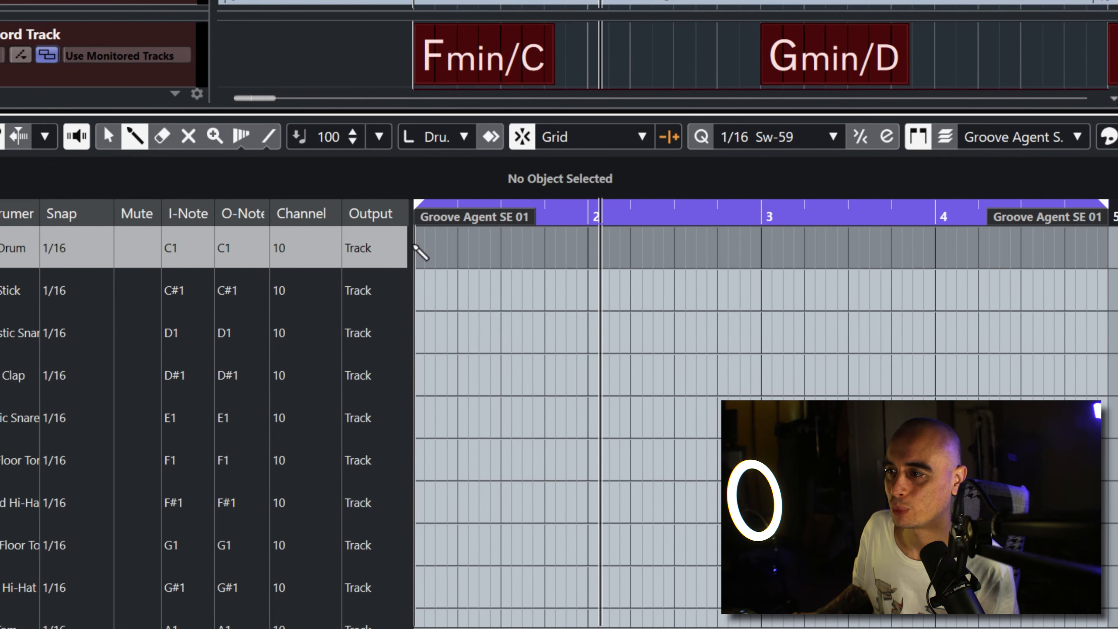
{"action": "mouse_move", "coordinate": [414, 247]}
{"action": "left_mouse_down"}
{"action": "mouse_move", "coordinate": [588, 267]}
{"action": "mouse_move", "coordinate": [782, 268]}
{"action": "mouse_move", "coordinate": [886, 245]}
{"action": "mouse_move", "coordinate": [1093, 234]}
{"action": "mouse_move", "coordinate": [1115, 300]}
{"action": "left_mouse_up"}
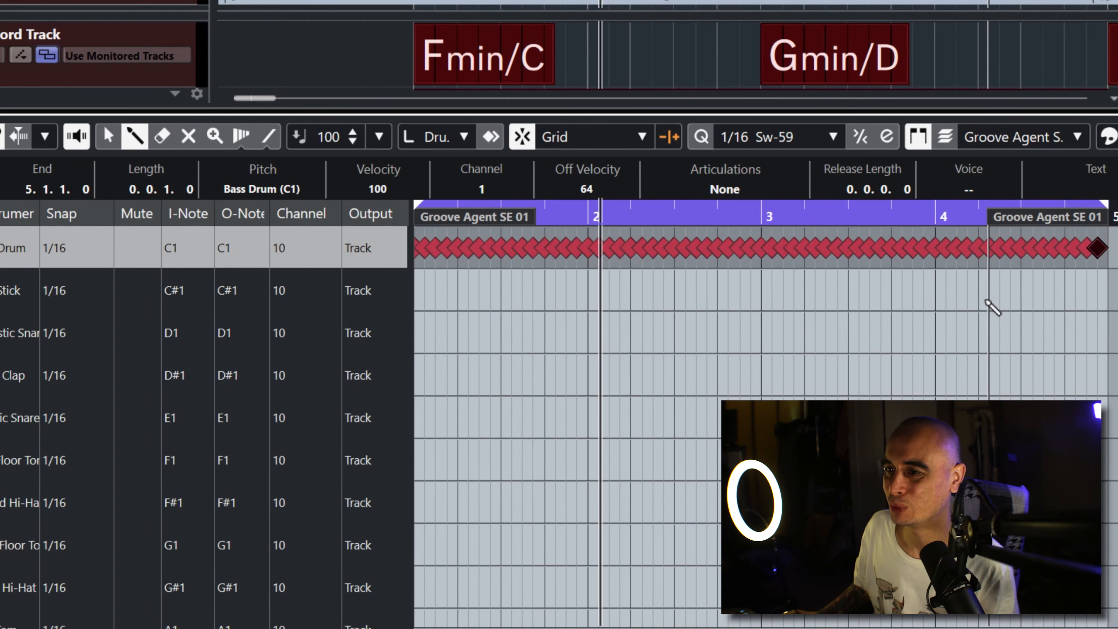
Step: Play the 1/16 Bass Drum run from the start of the part, and erase all of its notes
{"action": "key", "text": "period"}
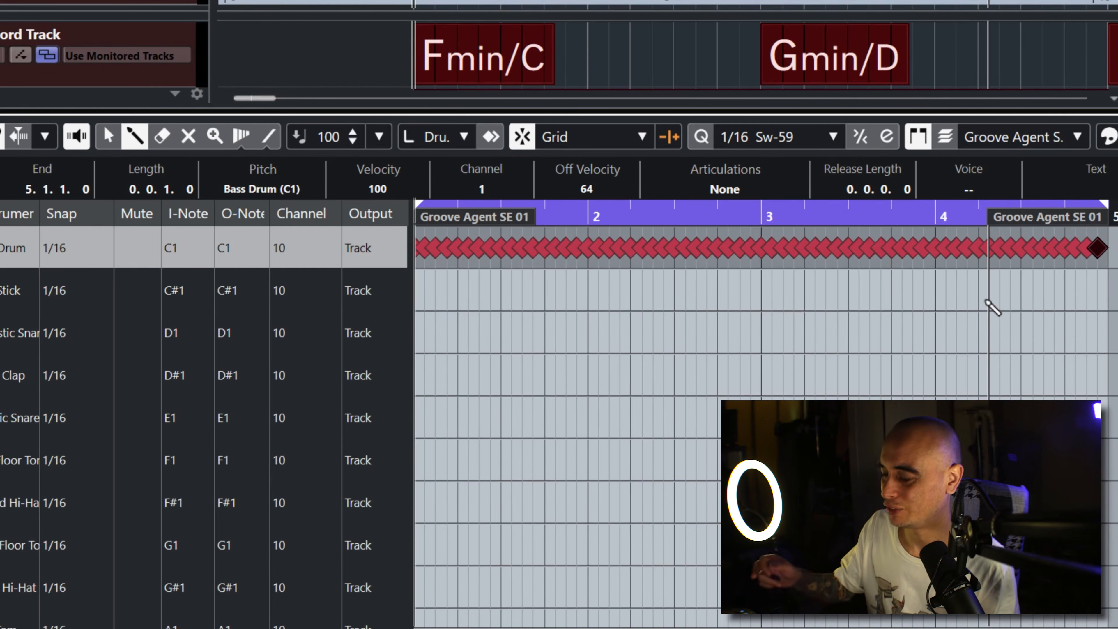
{"action": "key", "text": "space"}
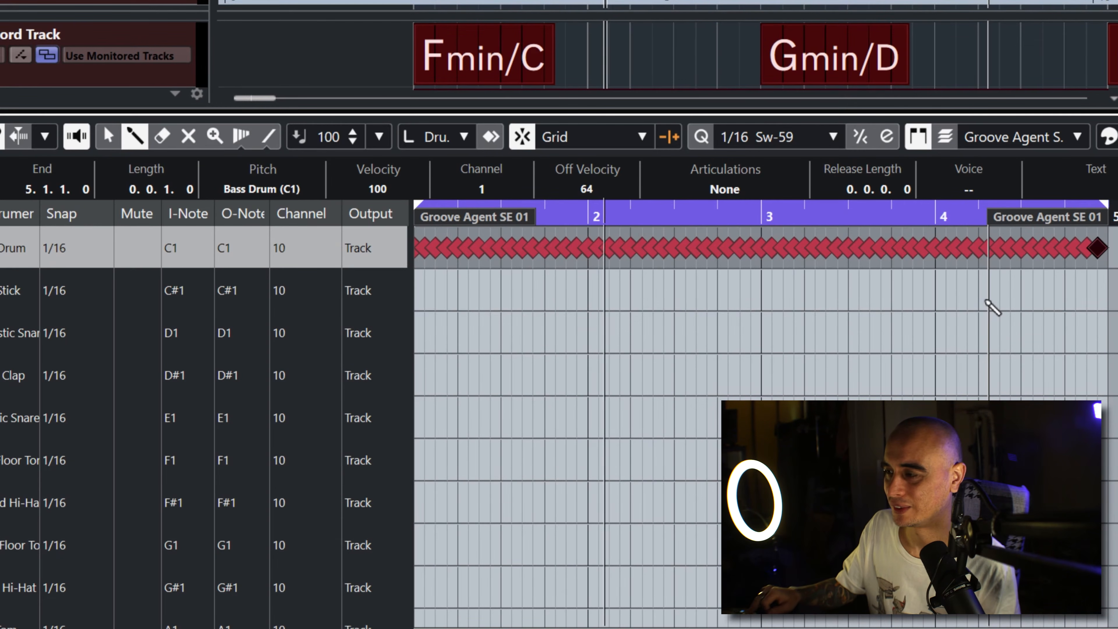
{"action": "key", "text": "space"}
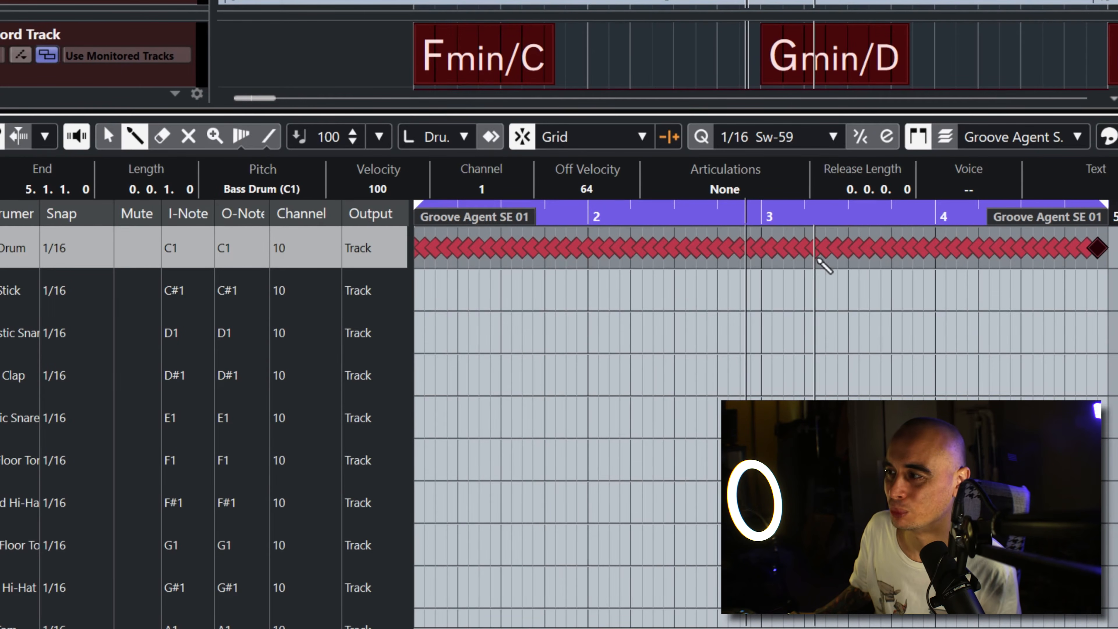
{"action": "left_click_drag", "start_coordinate": [1098, 249], "coordinate": [417, 255]}
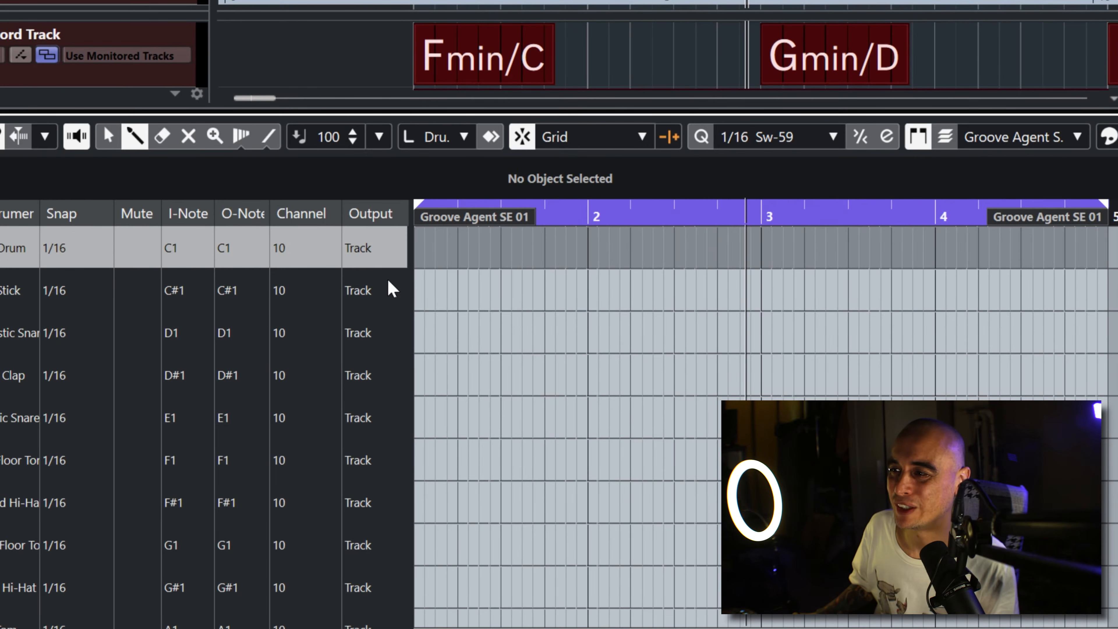
Step: Set the Bass Drum lane's snap to 1/4 and draw a note on every beat from bar 1 to bar 5
{"action": "left_click", "coordinate": [65, 248]}
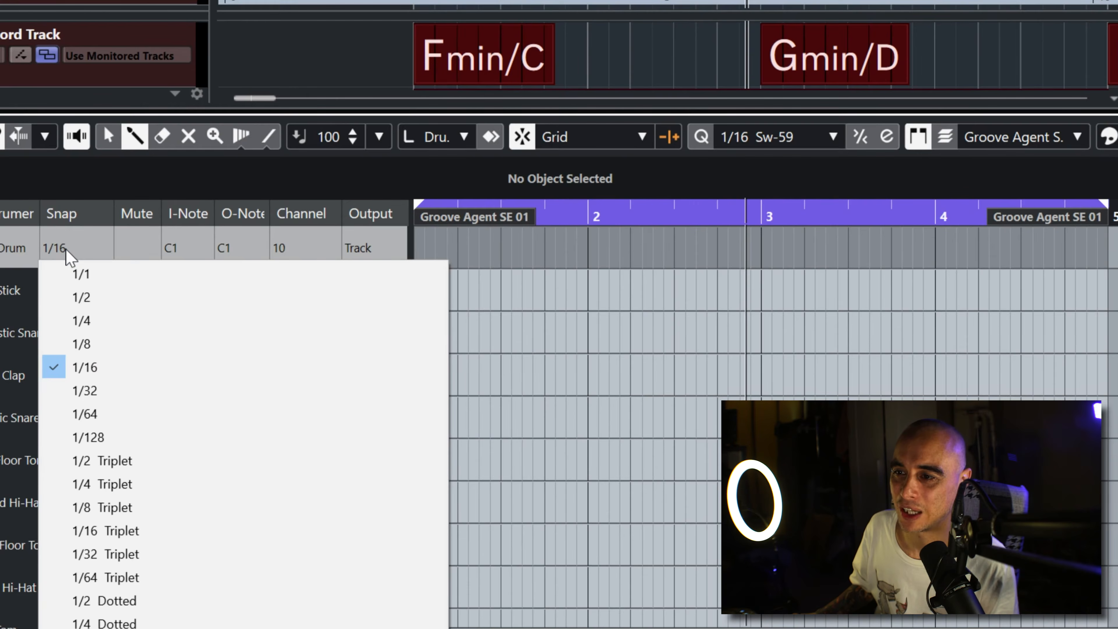
{"action": "left_click", "coordinate": [98, 319]}
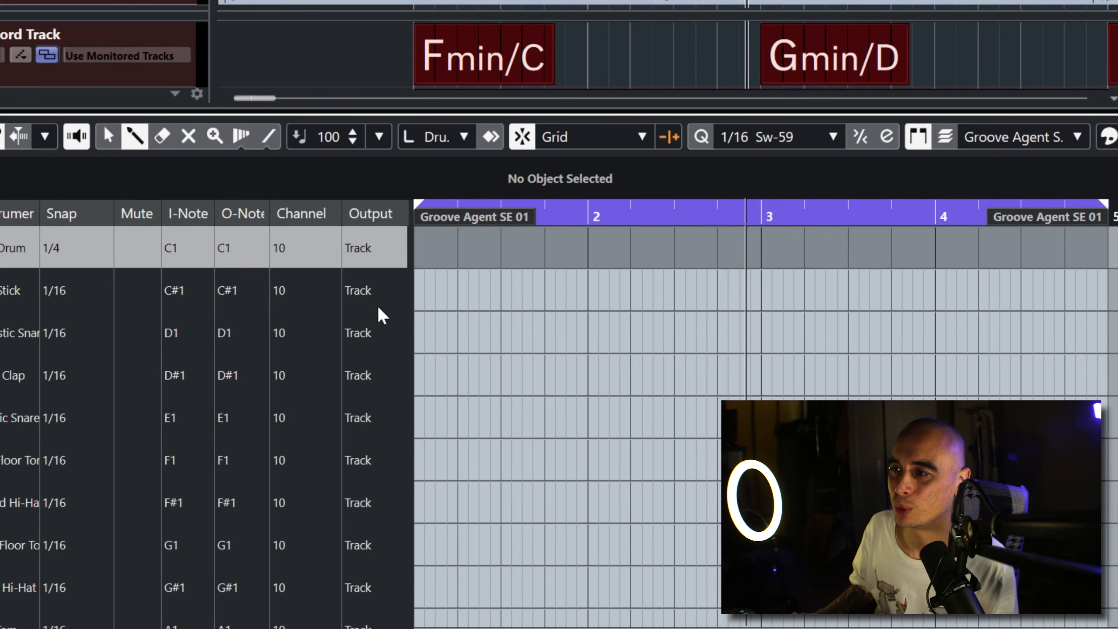
{"action": "left_click", "coordinate": [419, 245]}
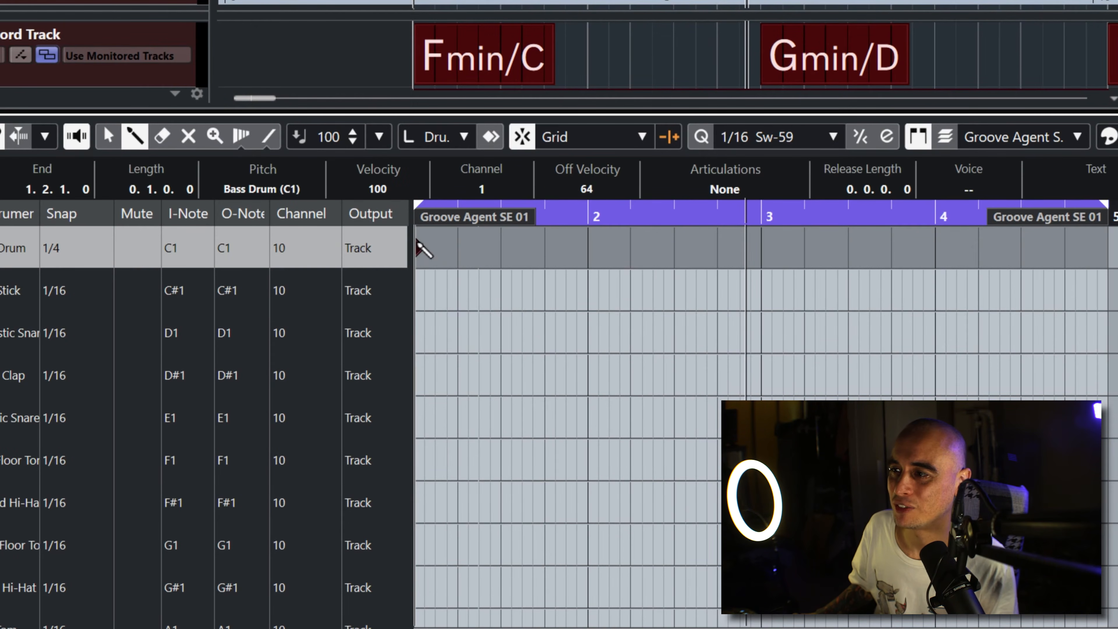
{"action": "mouse_move", "coordinate": [418, 243]}
{"action": "left_mouse_down"}
{"action": "mouse_move", "coordinate": [940, 234]}
{"action": "mouse_move", "coordinate": [1069, 245]}
{"action": "left_mouse_up"}
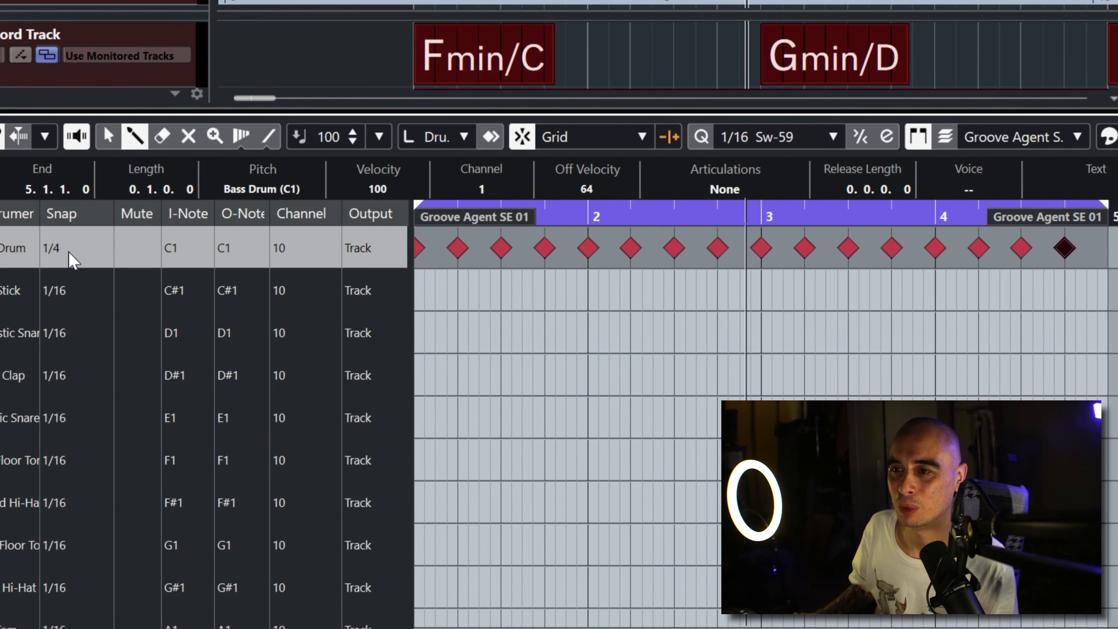
Step: Return to the Object Selection tool, deselect the notes and play back the quarter-note Bass Drum pattern
{"action": "key", "text": "1"}
{"action": "left_click", "coordinate": [574, 352]}
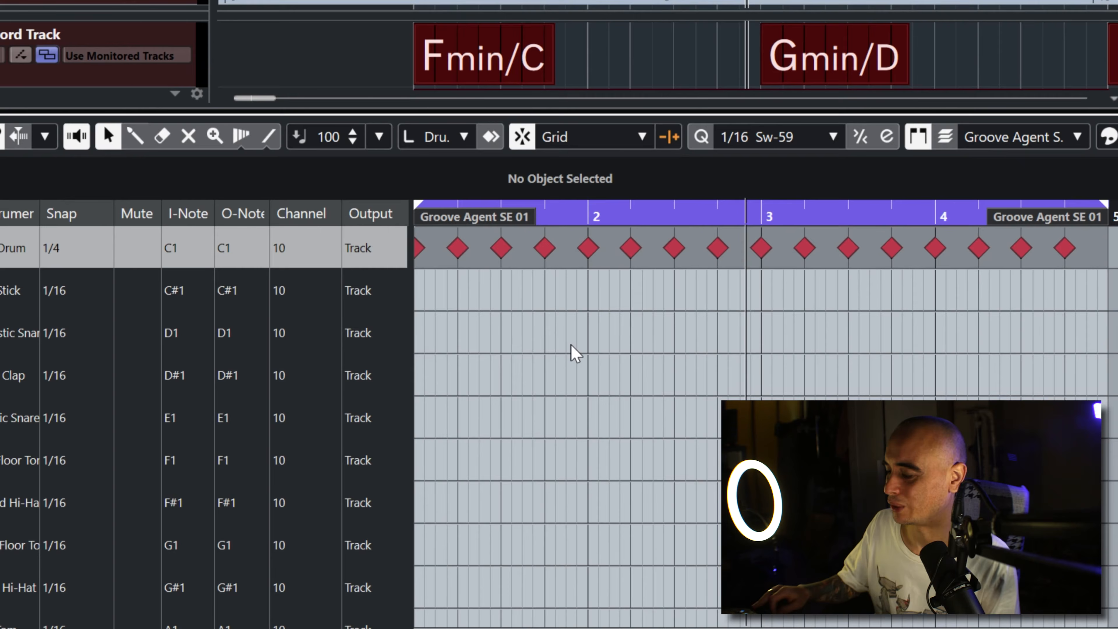
{"action": "key", "text": "space"}
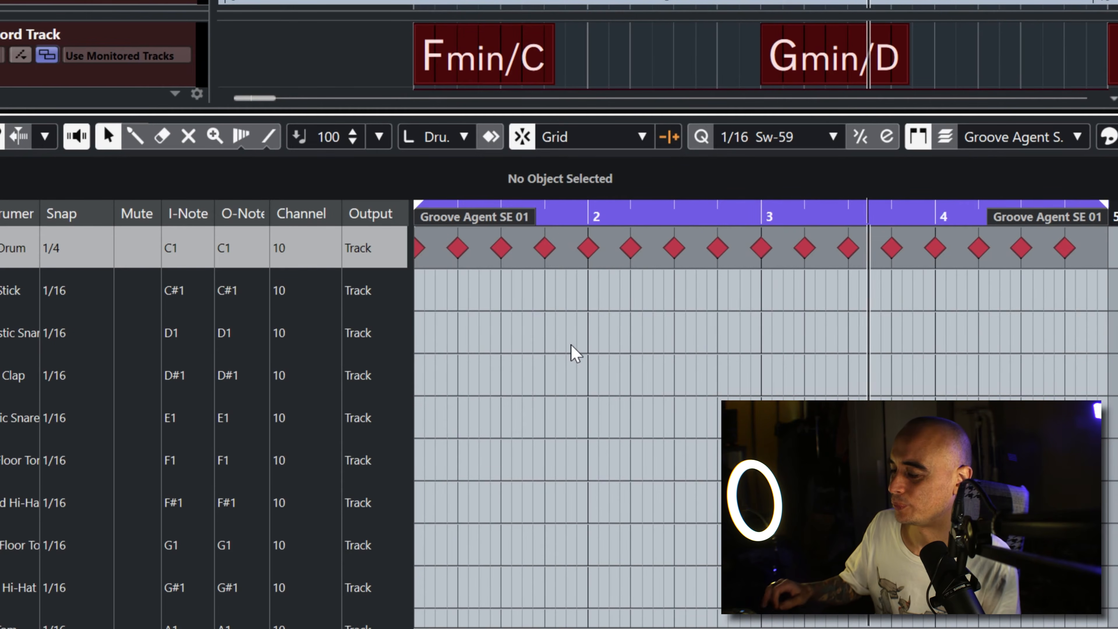
{"action": "key", "text": "space"}
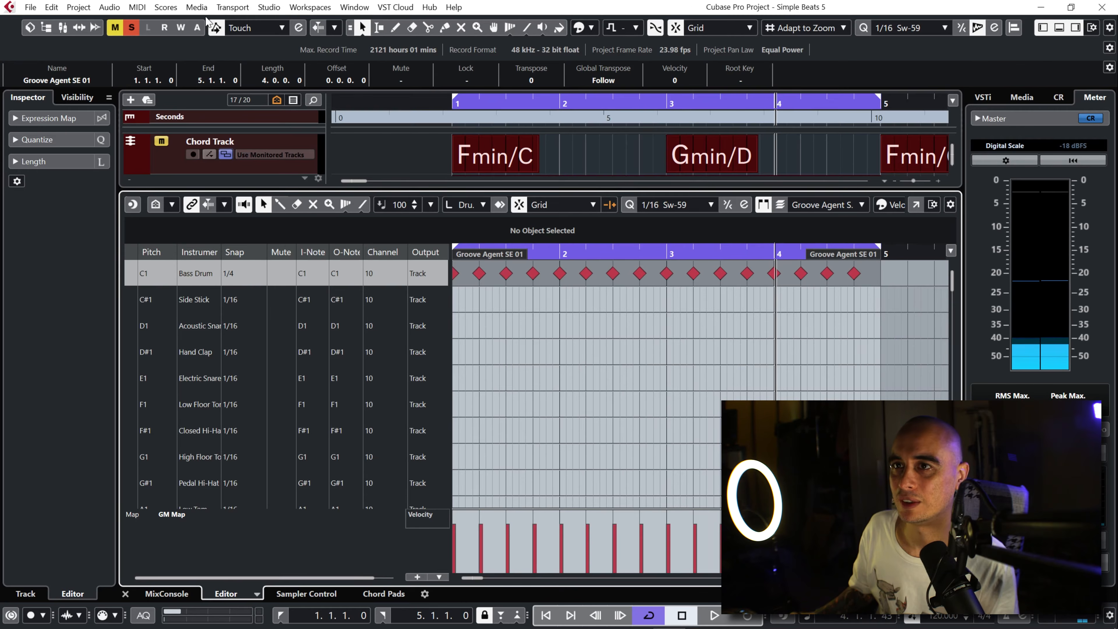
Step: Deactivate all solo states and play the Bass Drum pattern together with the other tracks from the start
{"action": "left_click", "coordinate": [132, 28]}
{"action": "key", "text": "Home"}
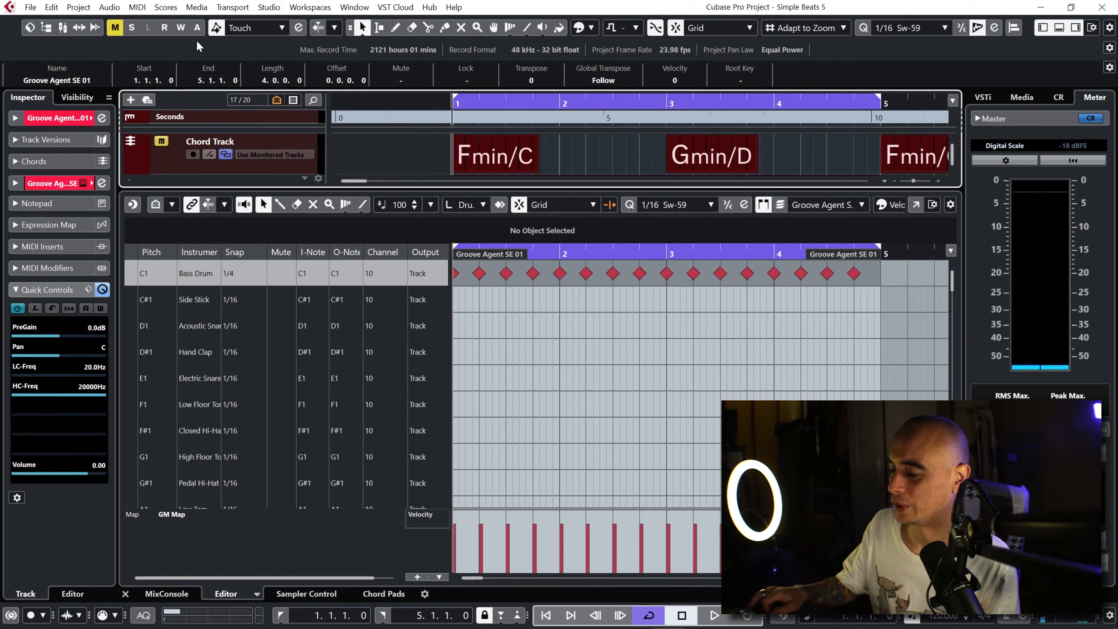
{"action": "key", "text": "space"}
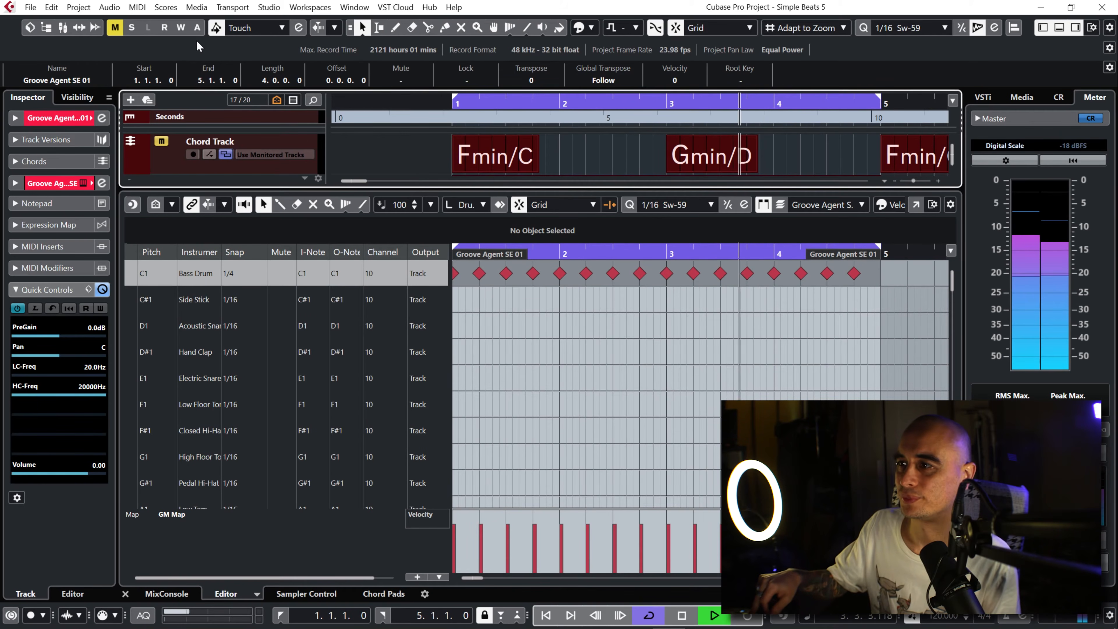
{"action": "key", "text": "space"}
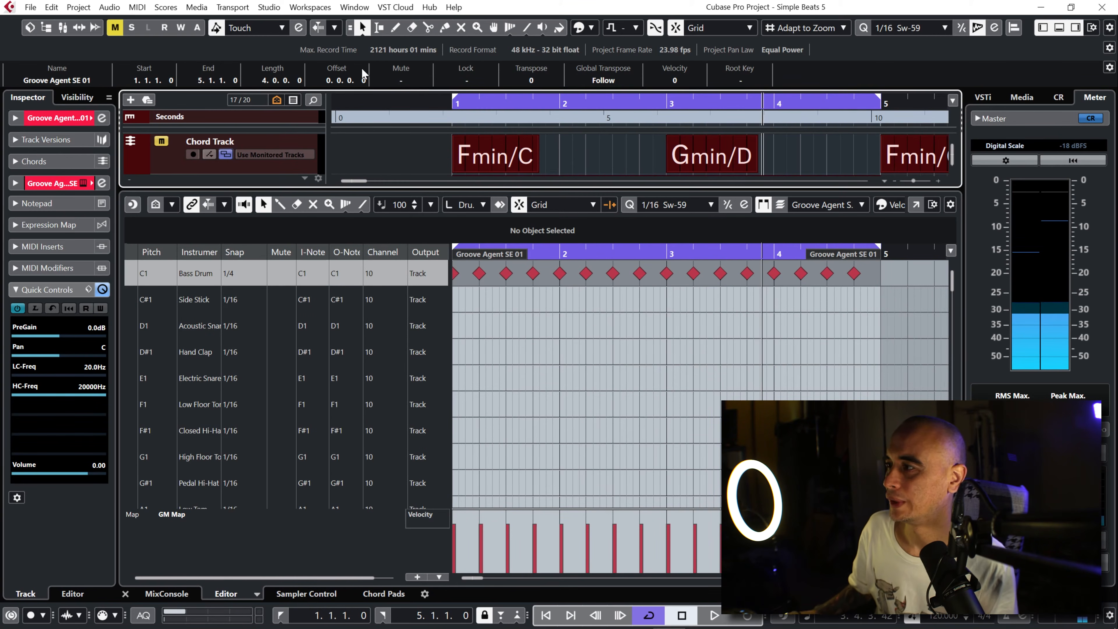
Step: Resize the Drum Editor so the Groove Agent SE 01 track shows above it, and open the track's instrument window
{"action": "left_click_drag", "start_coordinate": [464, 190], "coordinate": [468, 285]}
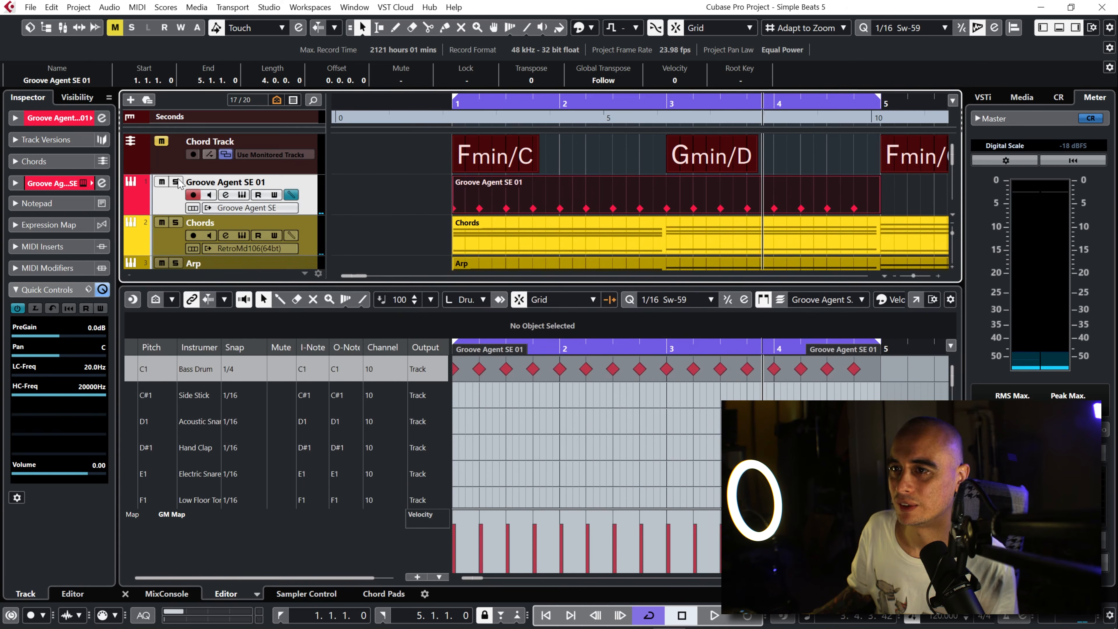
{"action": "left_click_drag", "start_coordinate": [543, 280], "coordinate": [556, 242]}
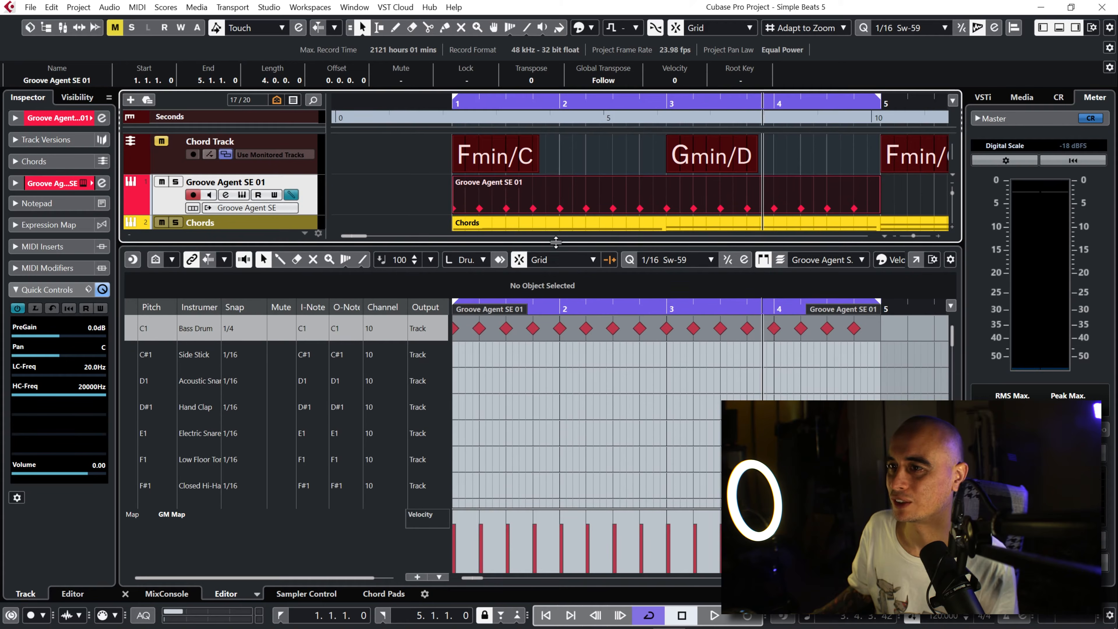
{"action": "left_click", "coordinate": [246, 199]}
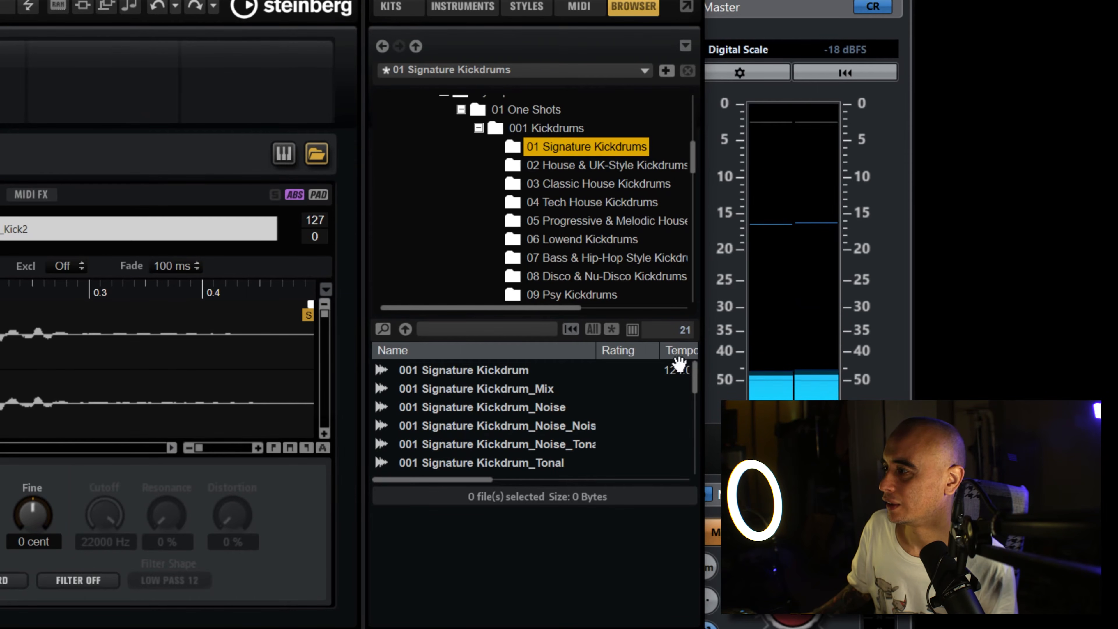
Step: Select 001 Signature Kickdrum in the 01 Signature Kickdrums folder, change the browser's preview mode and audition the sample
{"action": "left_click", "coordinate": [474, 371]}
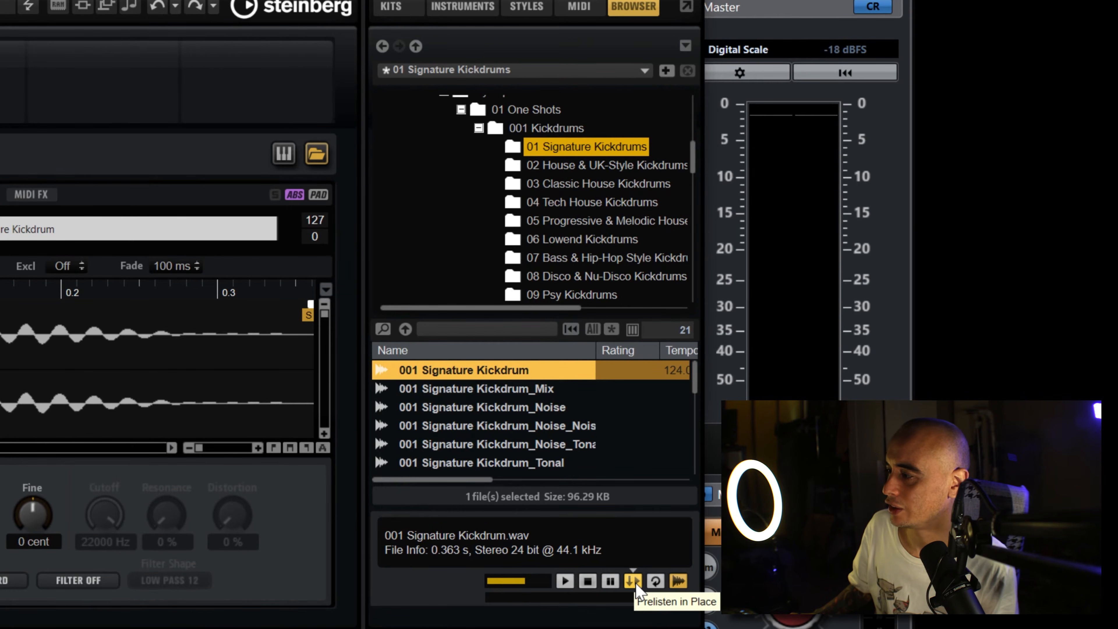
{"action": "left_click", "coordinate": [680, 582]}
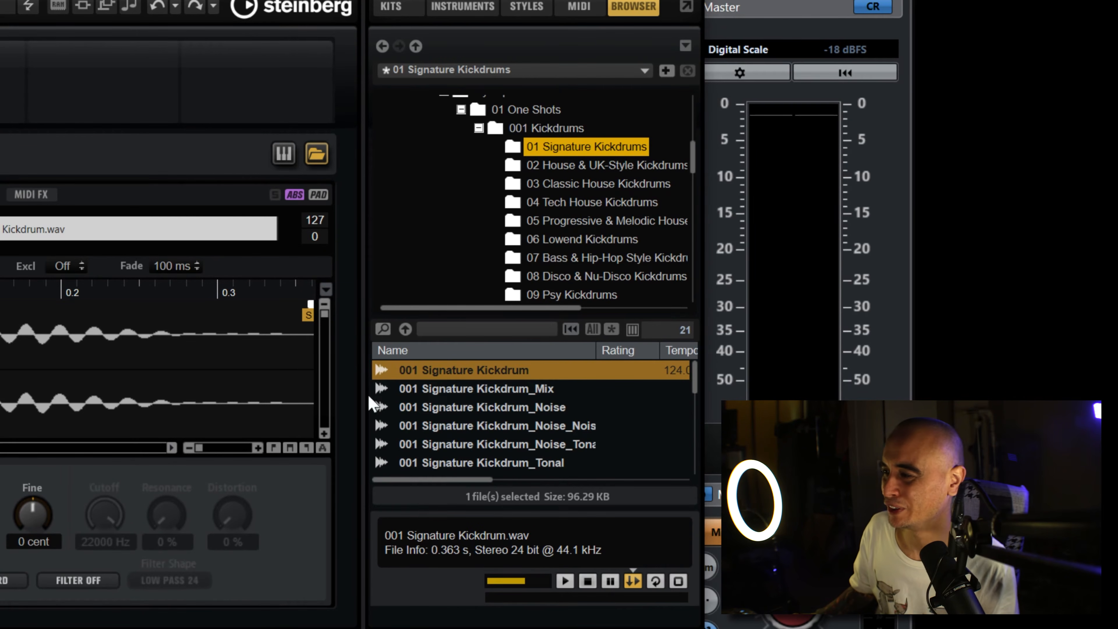
{"action": "double_click", "coordinate": [511, 372]}
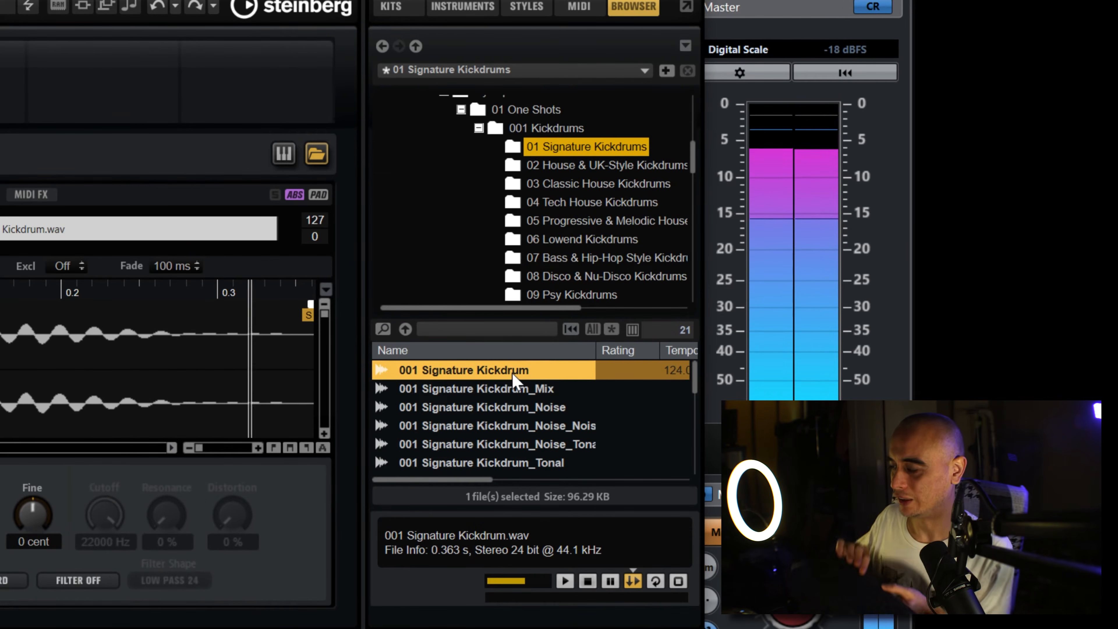
Step: Audition the kick samples following 001 Signature Kickdrum one by one, up to 003 Signature Kickdrum, during playback
{"action": "key", "text": "Down"}
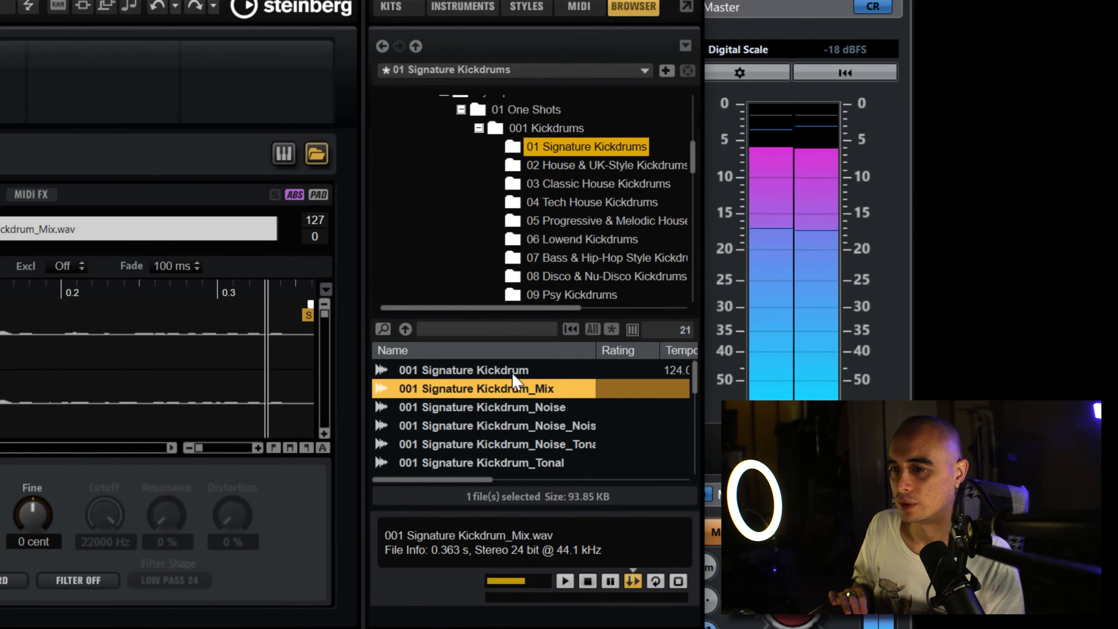
{"action": "key", "text": "Down"}
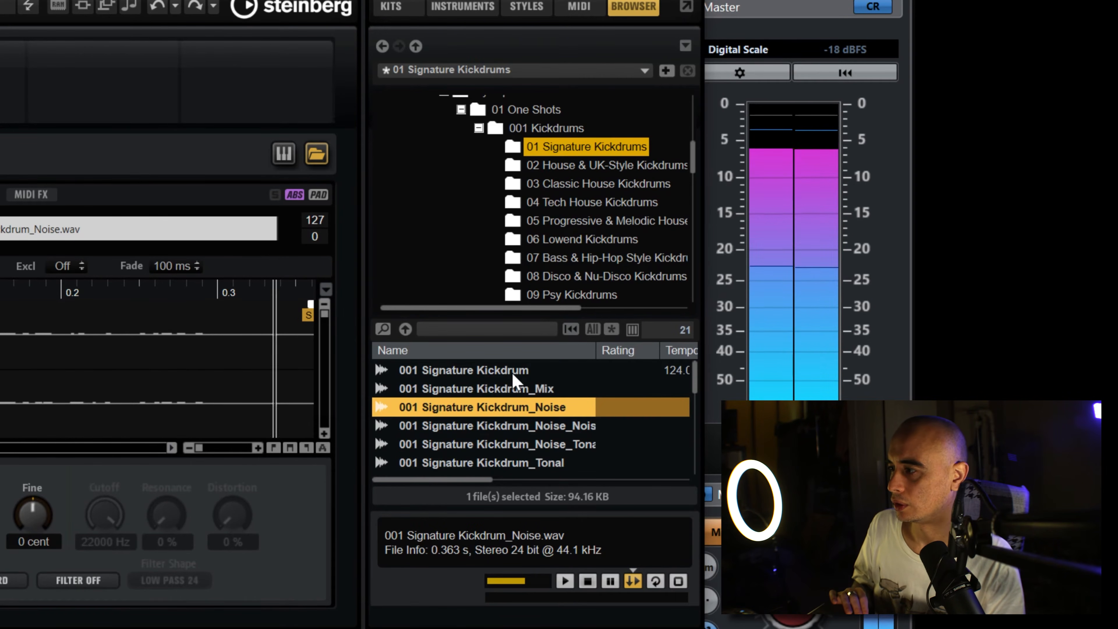
{"action": "key", "text": "Down"}
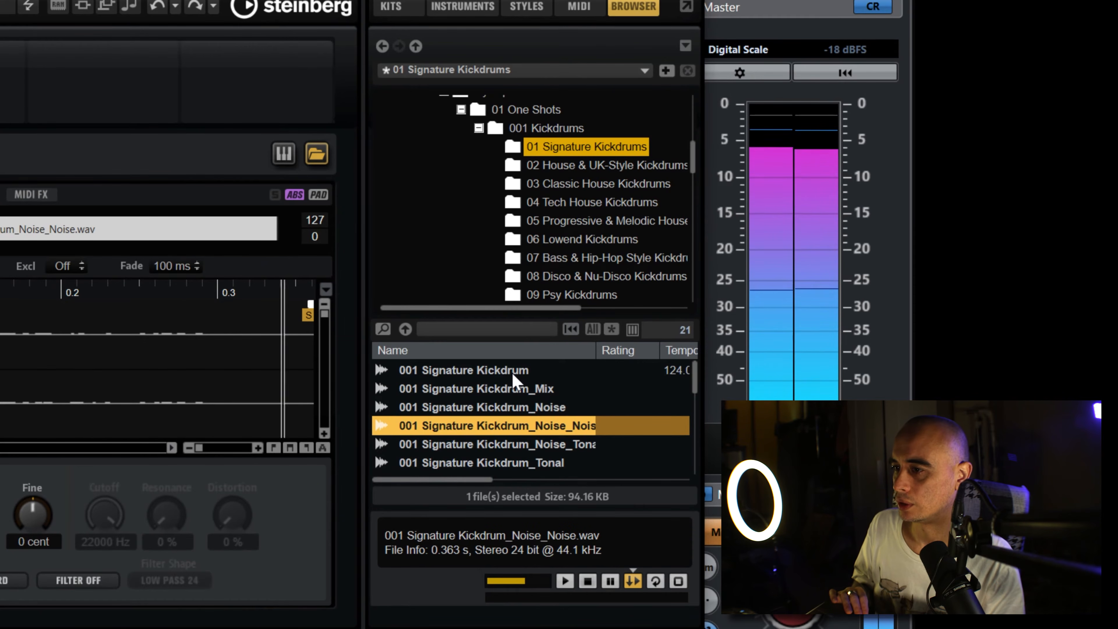
{"action": "key", "text": "Down"}
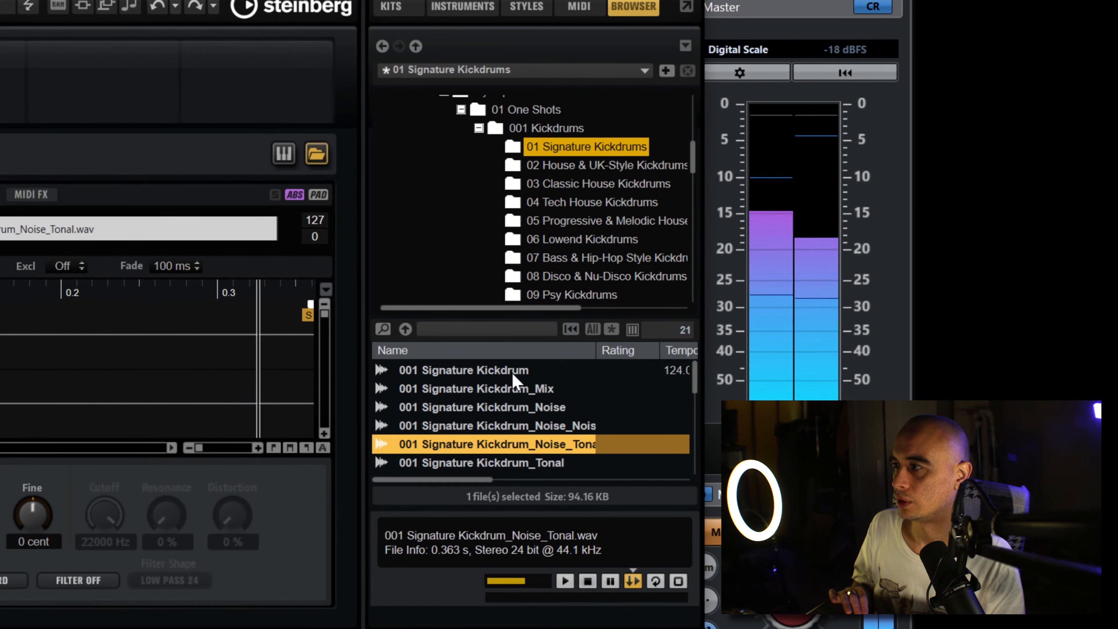
{"action": "key", "text": "Down"}
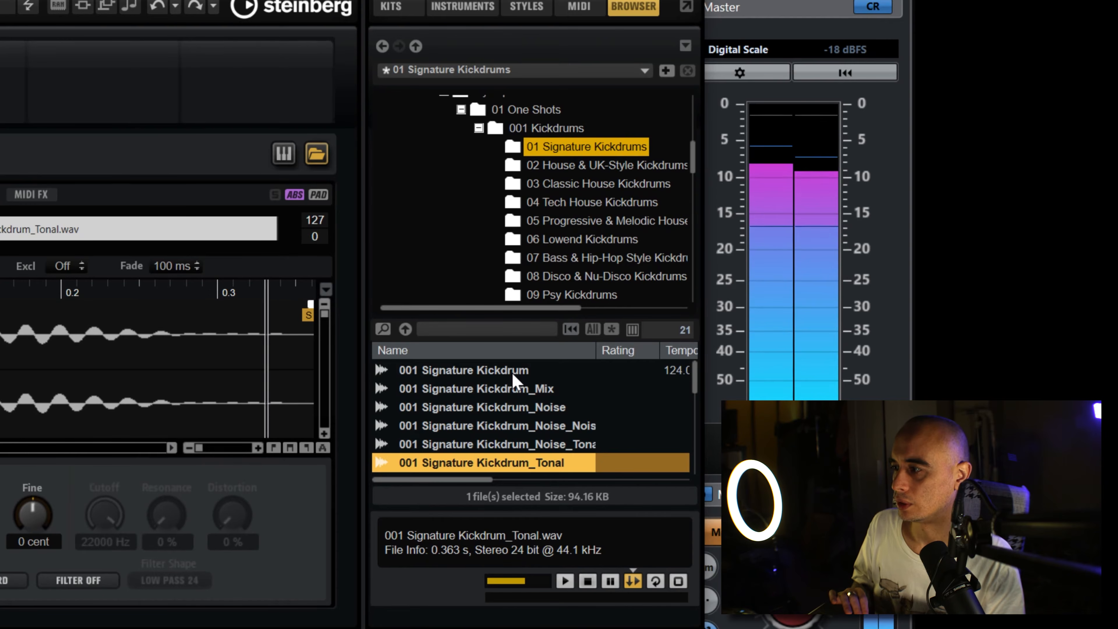
{"action": "key", "text": "Down"}
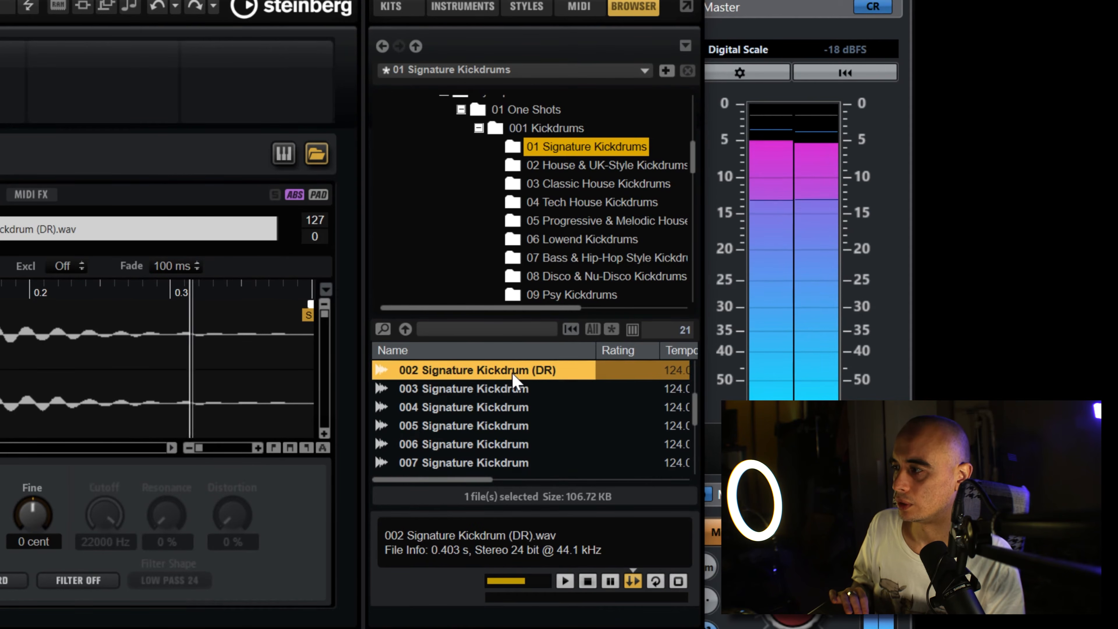
{"action": "key", "text": "Down"}
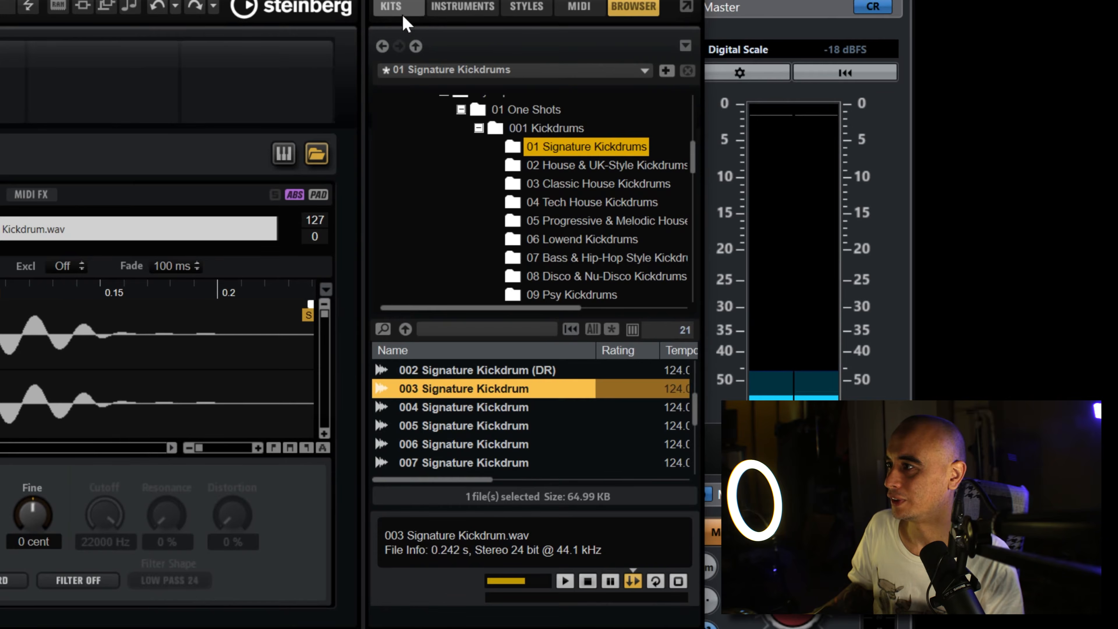
Step: Load the 003 Signature Kickdrum sample onto the C1 pad and play it with the arrangement
{"action": "left_click", "coordinate": [391, 6]}
{"action": "left_click", "coordinate": [131, 460]}
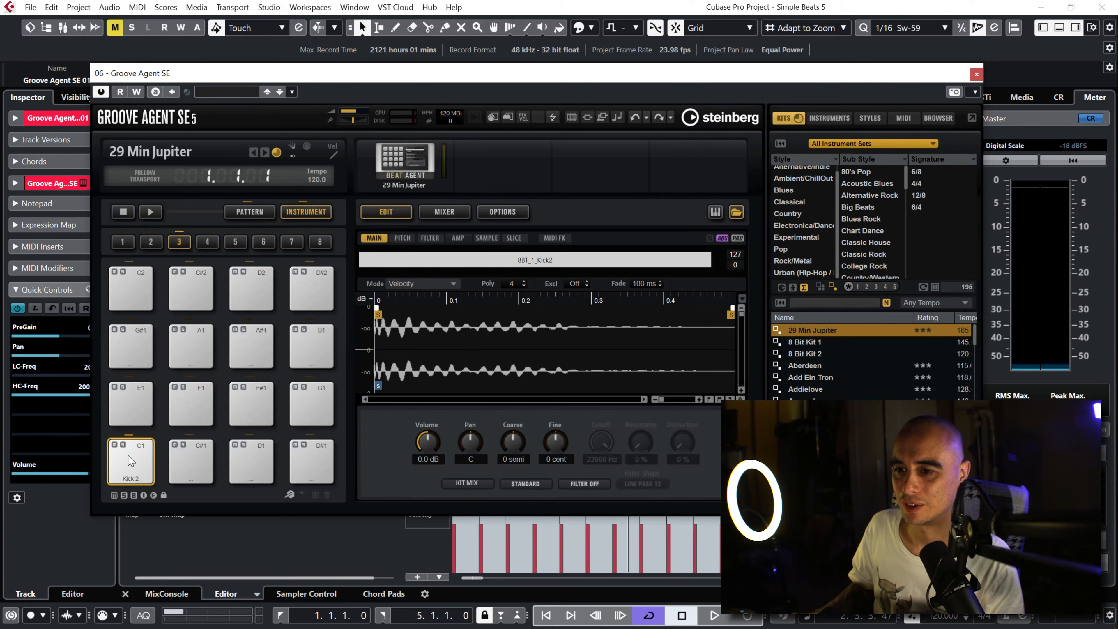
{"action": "left_click", "coordinate": [131, 460]}
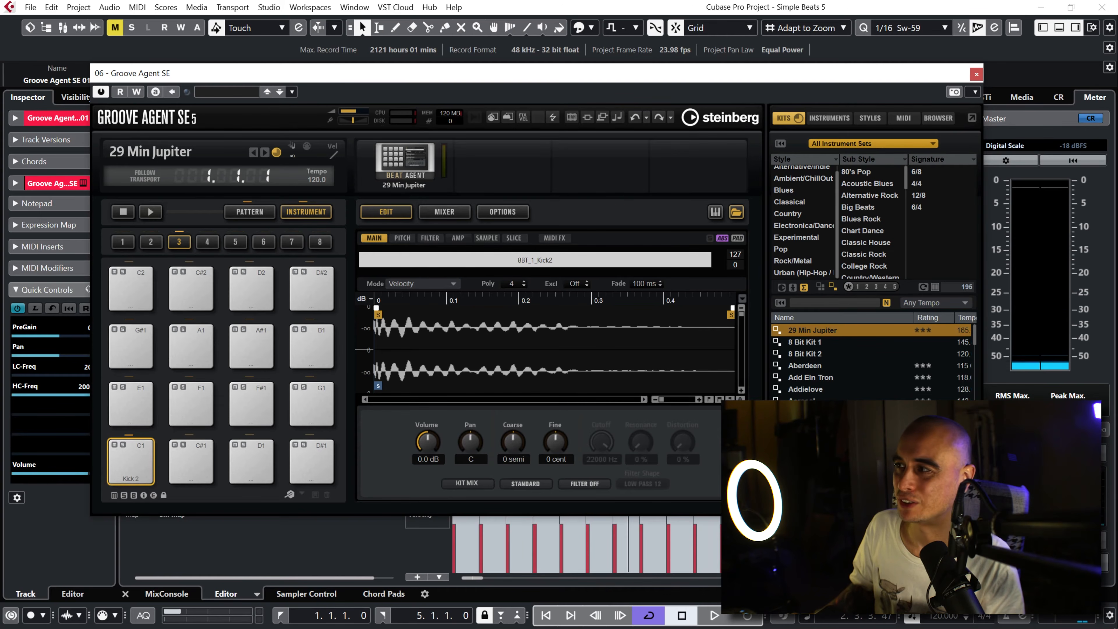
{"action": "left_click", "coordinate": [938, 118]}
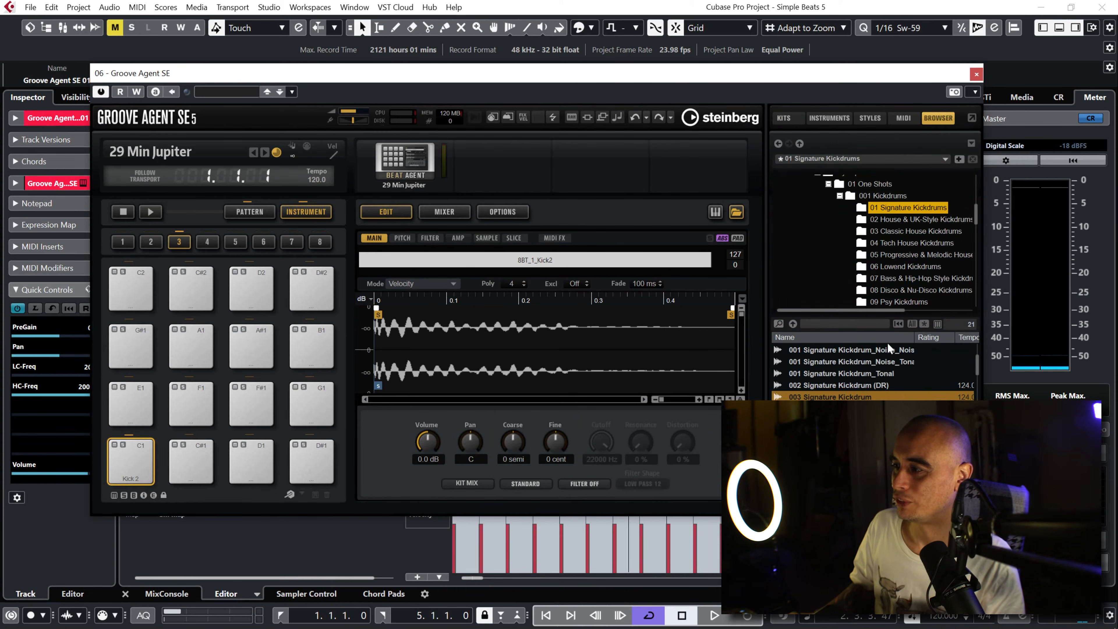
{"action": "double_click", "coordinate": [848, 395]}
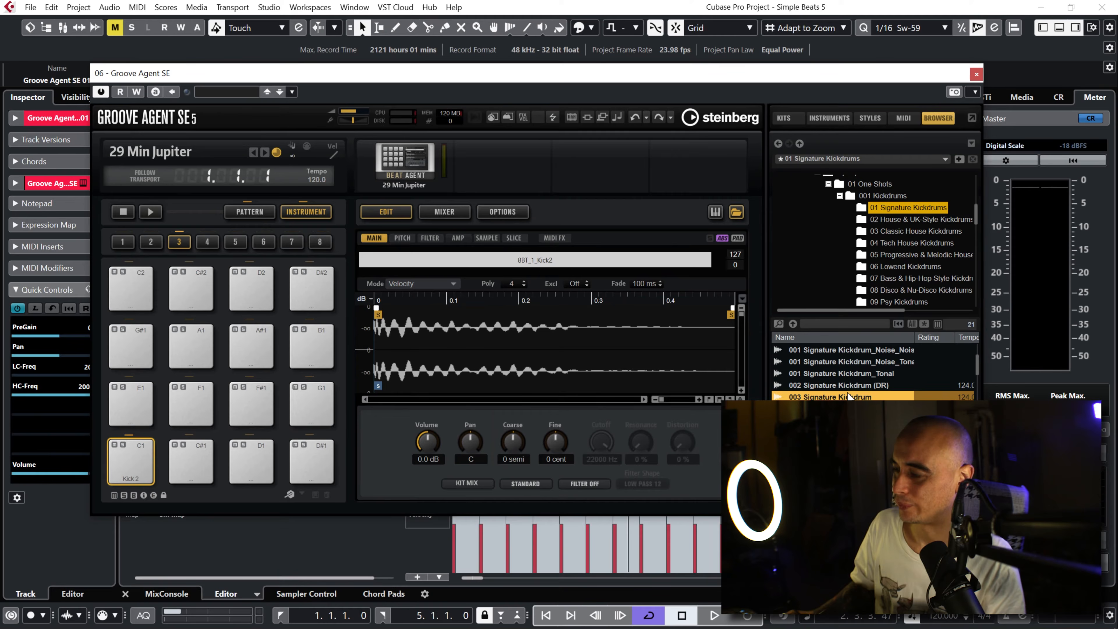
{"action": "key", "text": "space"}
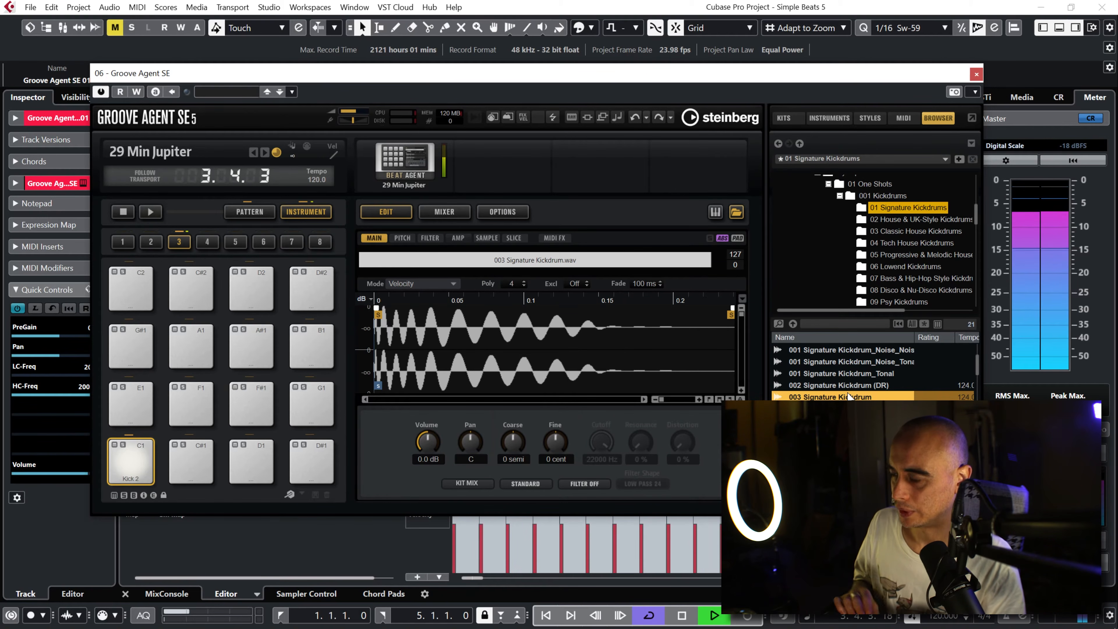
Step: Stop playback, select the C1 pad in Groove Agent SE and rename it as Kick
{"action": "key", "text": "space"}
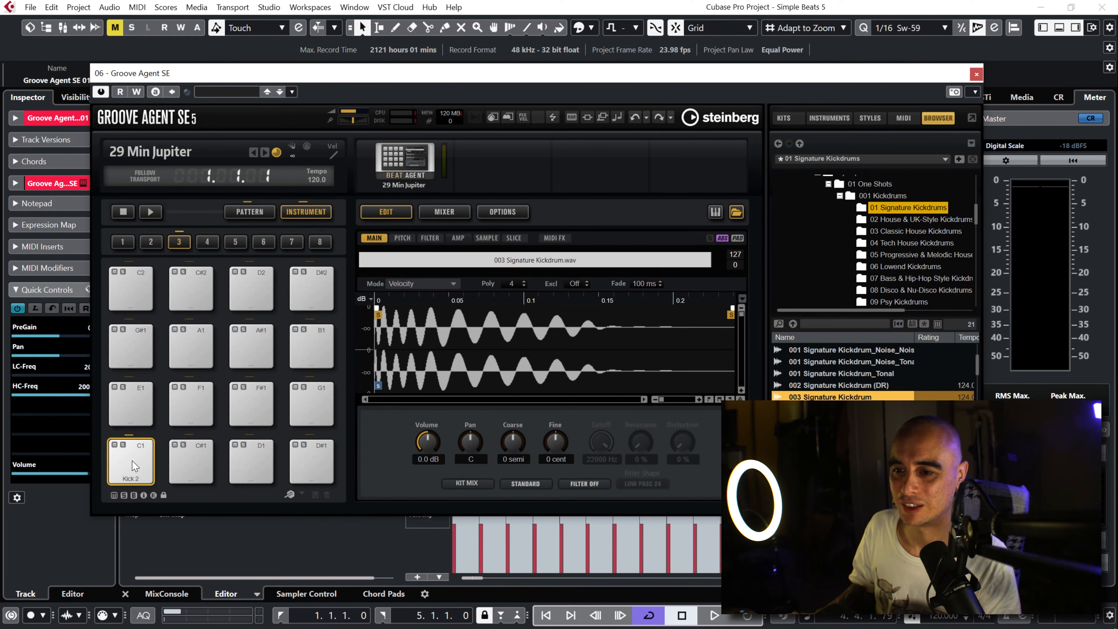
{"action": "left_click", "coordinate": [135, 466]}
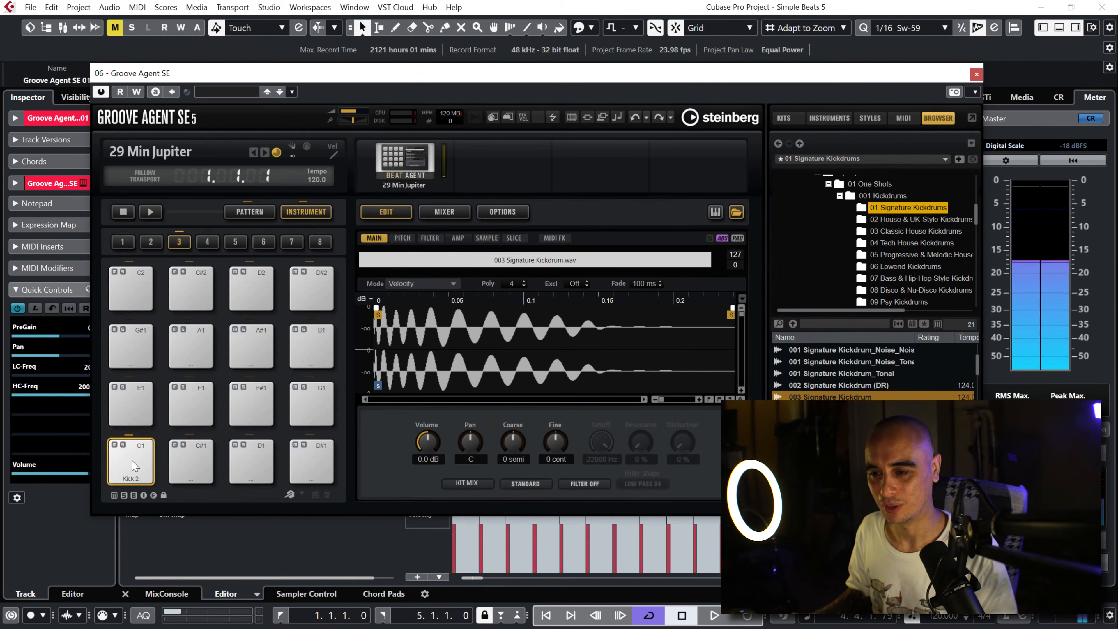
{"action": "right_click", "coordinate": [135, 466]}
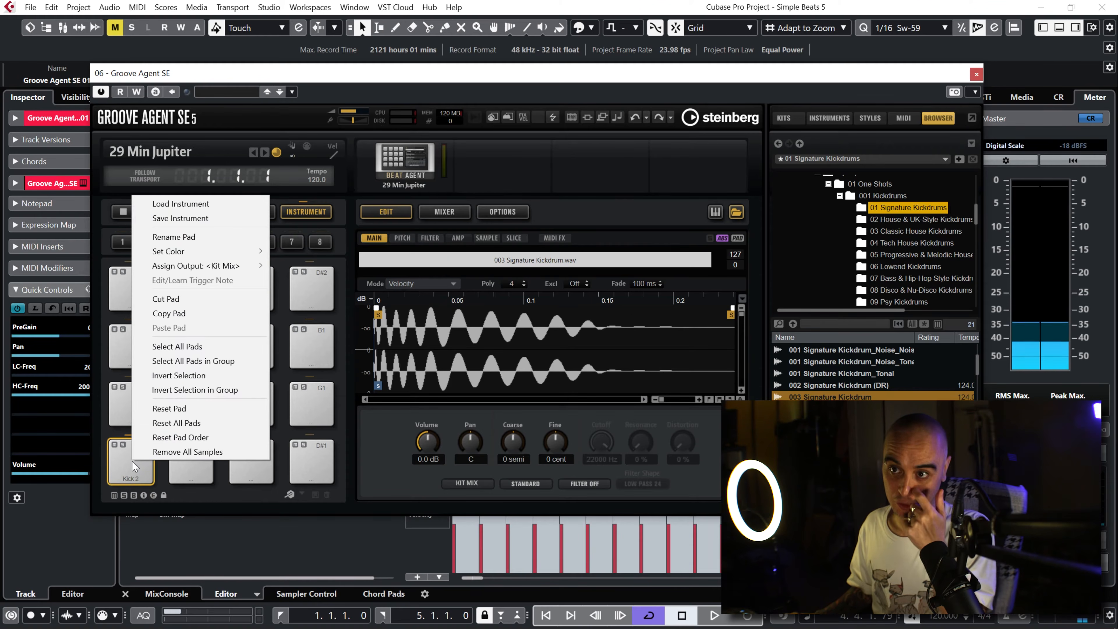
{"action": "left_click", "coordinate": [185, 237]}
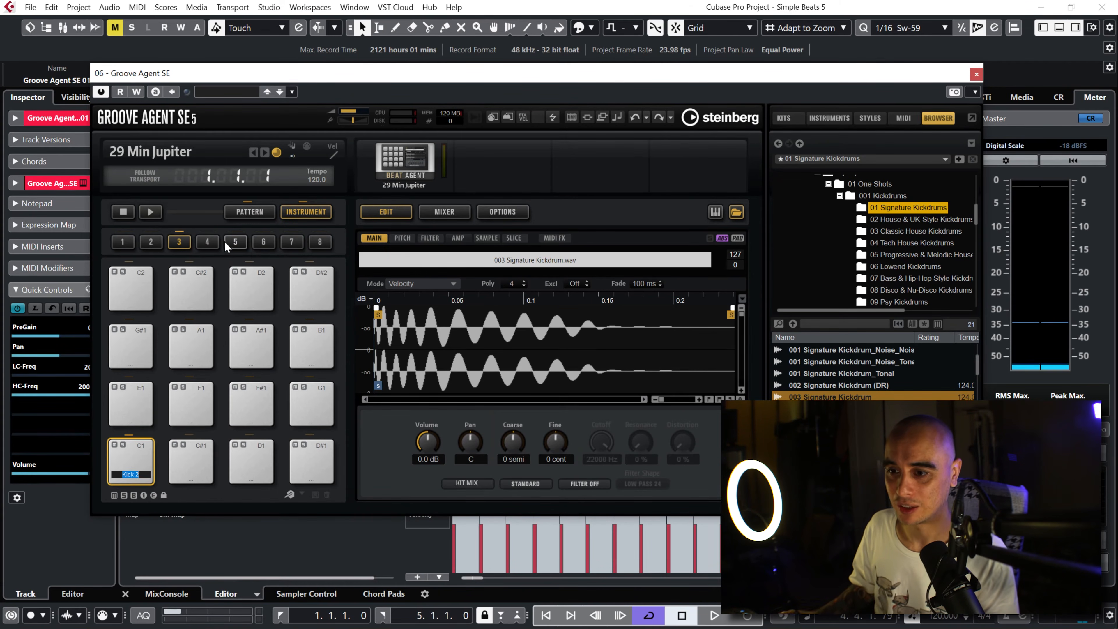
{"action": "type", "text": "Kick"}
{"action": "key", "text": "Return"}
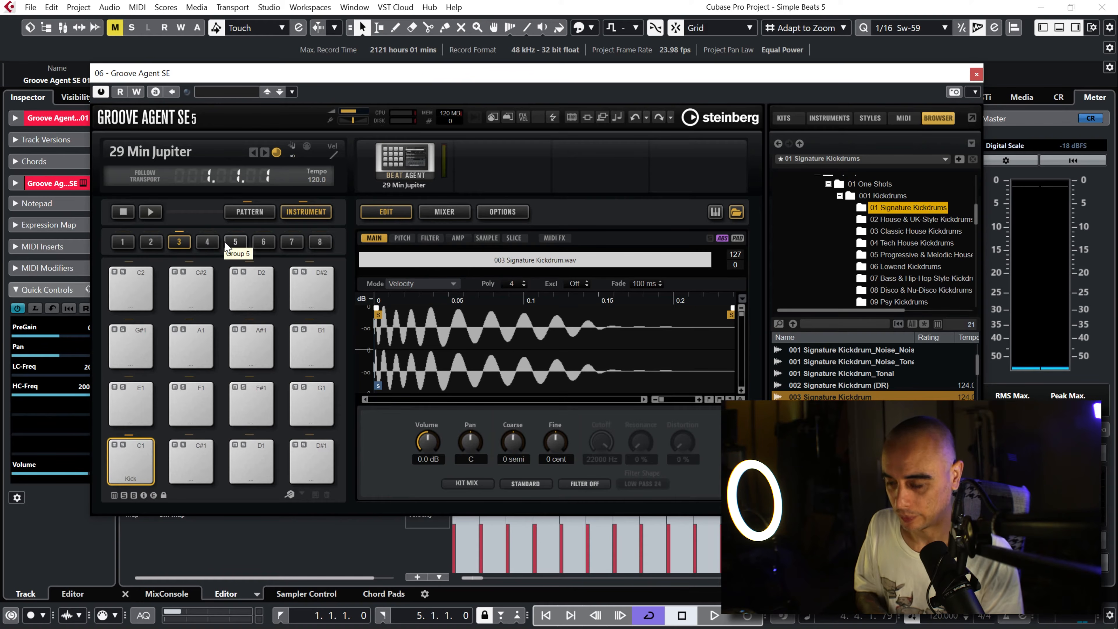
Step: Assign Color 1 to the Kick pad and close the instrument window
{"action": "right_click", "coordinate": [146, 468]}
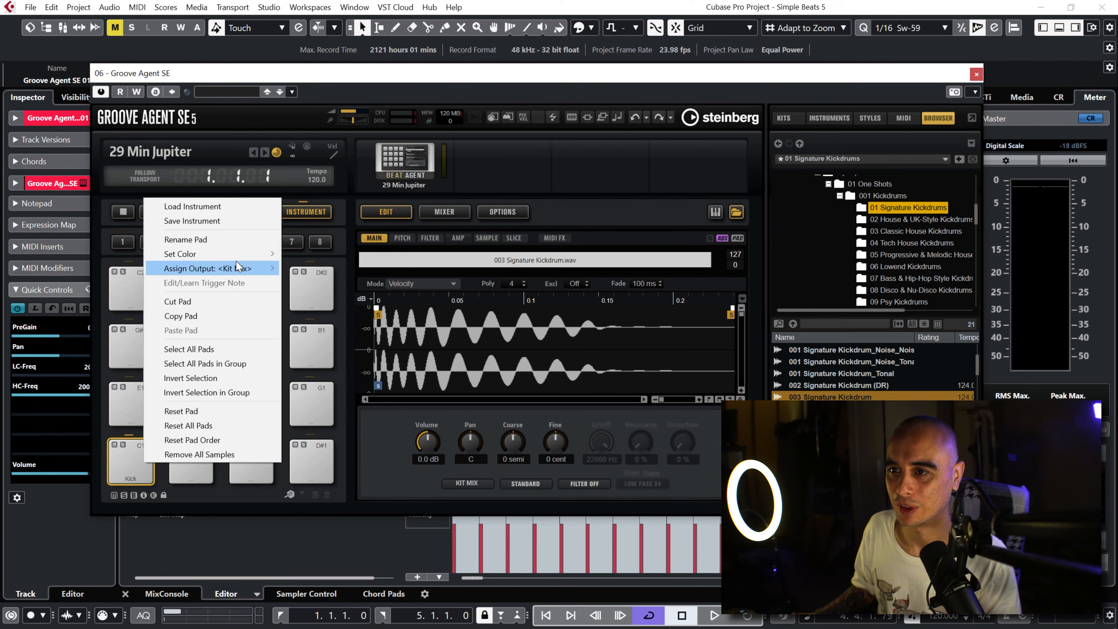
{"action": "mouse_move", "coordinate": [269, 257]}
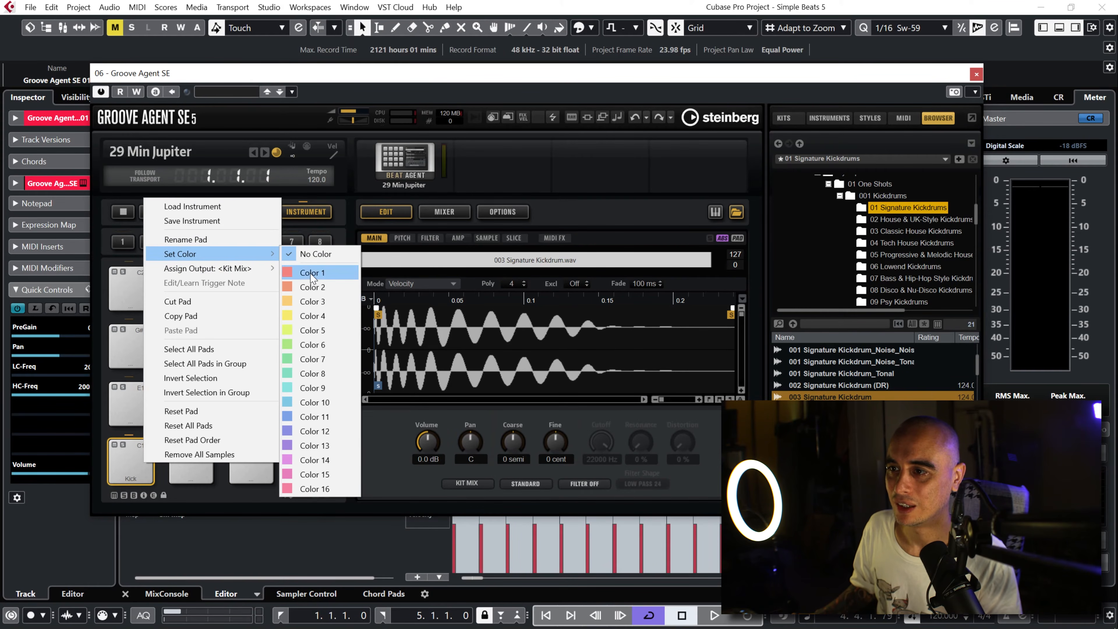
{"action": "left_click", "coordinate": [311, 273]}
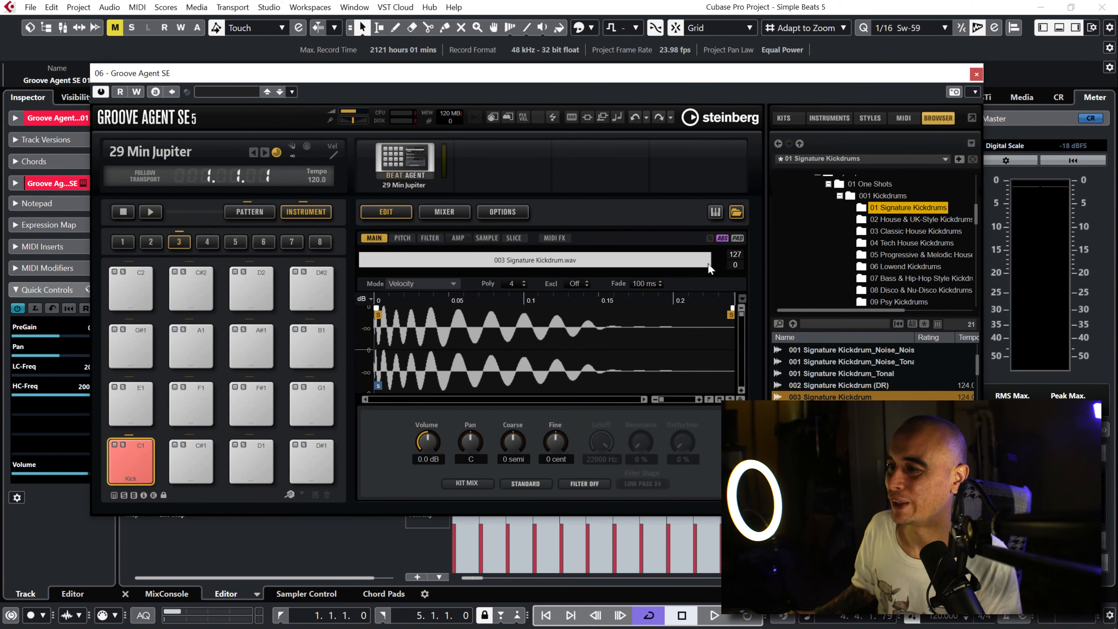
{"action": "left_click", "coordinate": [974, 74]}
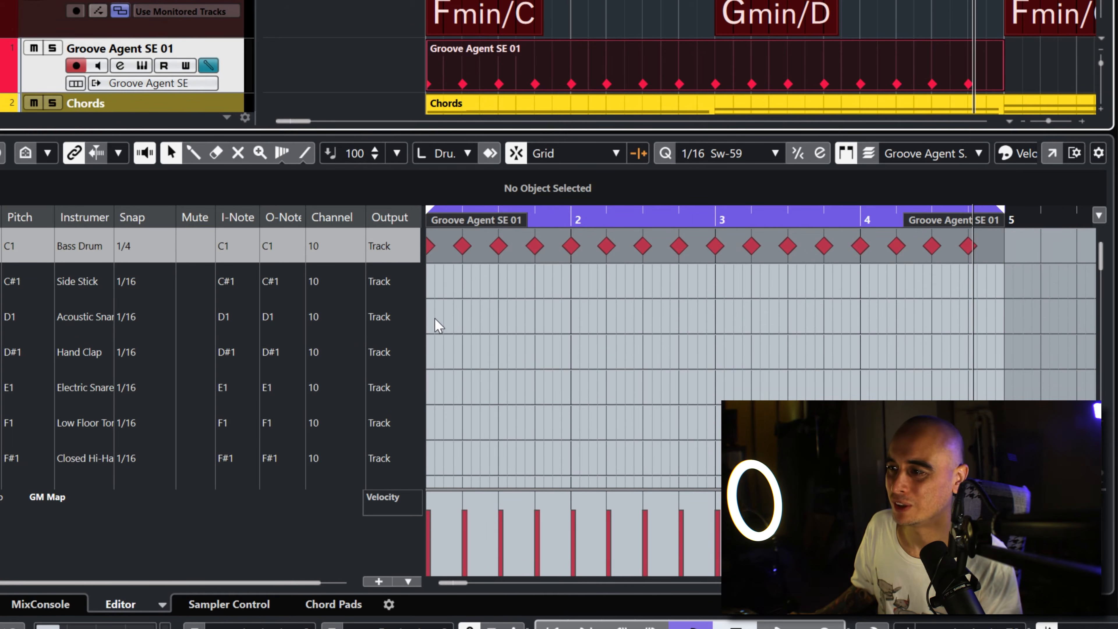
Step: Draw Acoustic Snare (D1) notes on beats 2 and 4 of bar 1, then return to the selection tool
{"action": "right_click", "coordinate": [497, 330]}
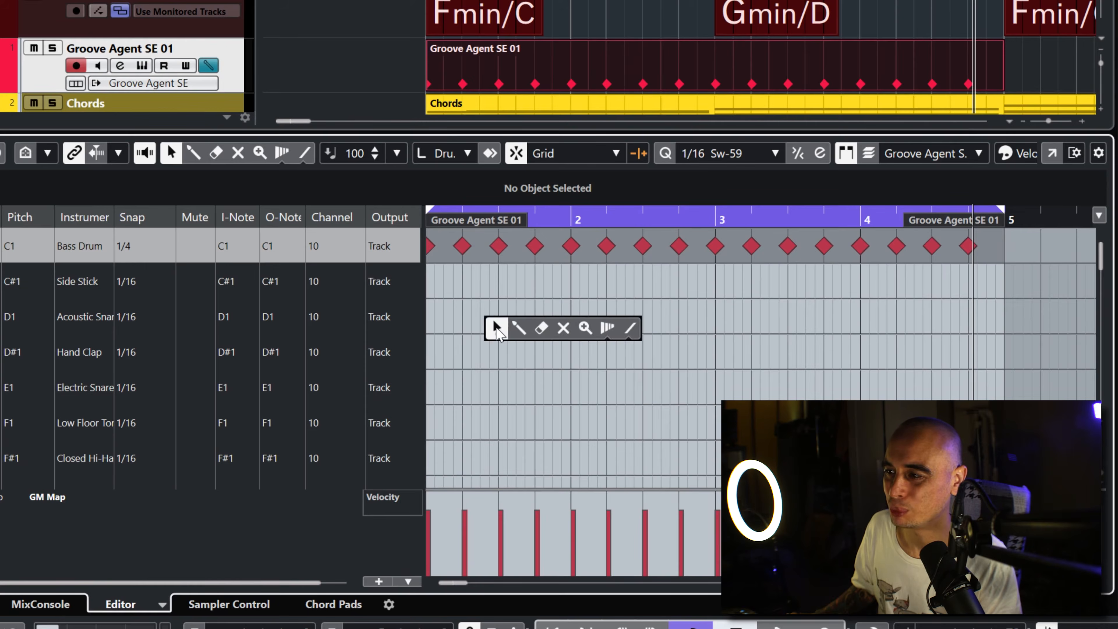
{"action": "left_click", "coordinate": [519, 329]}
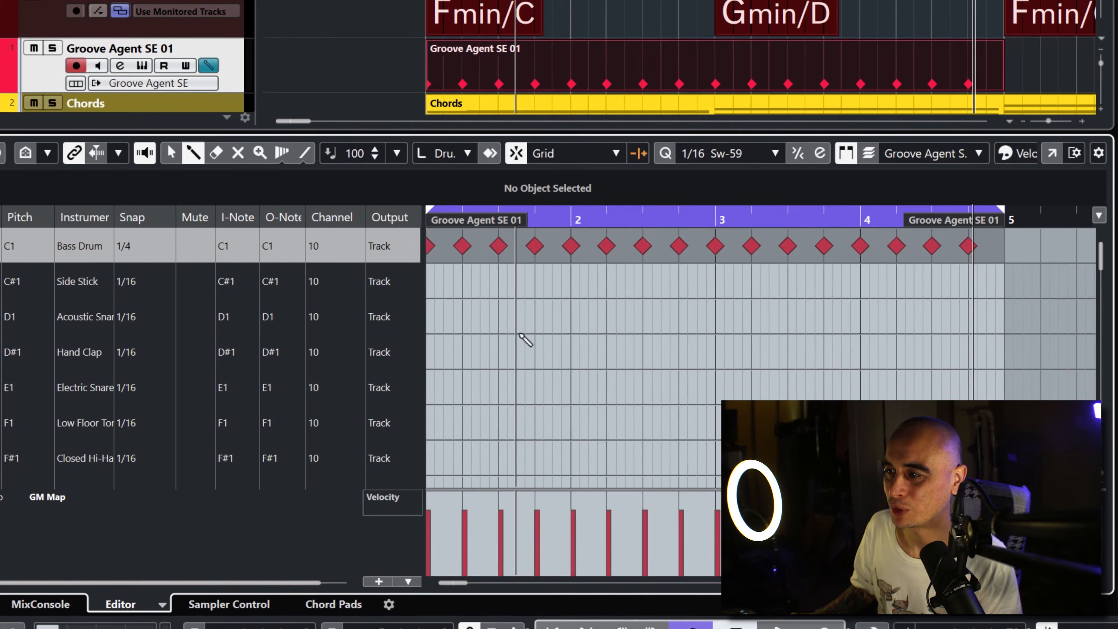
{"action": "left_click", "coordinate": [462, 316]}
{"action": "left_click", "coordinate": [535, 316]}
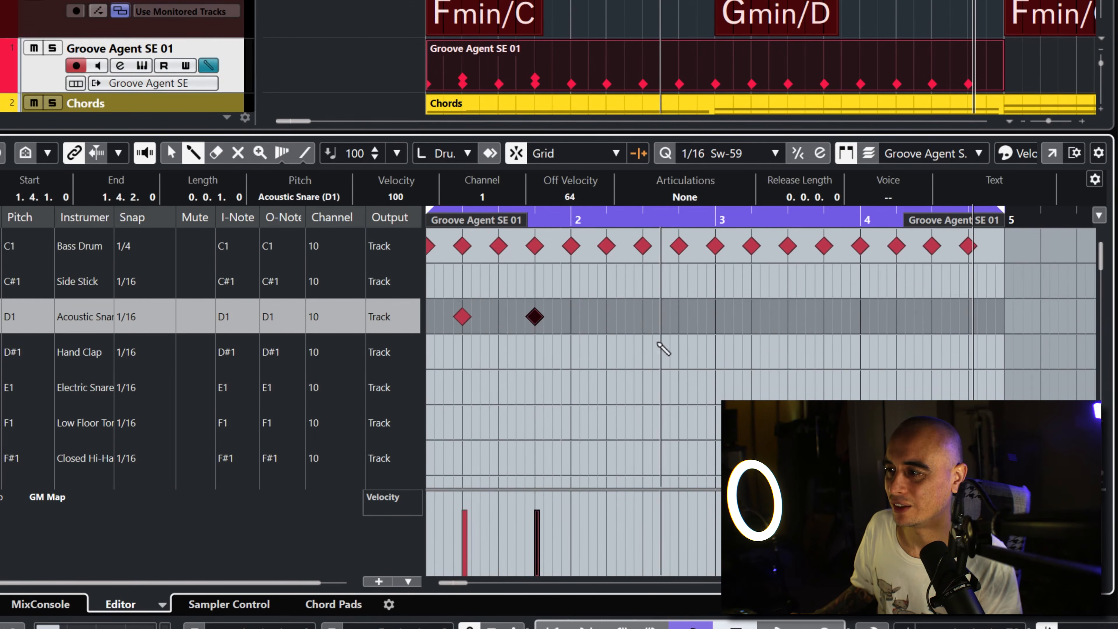
{"action": "key", "text": "1"}
{"action": "left_click", "coordinate": [614, 336]}
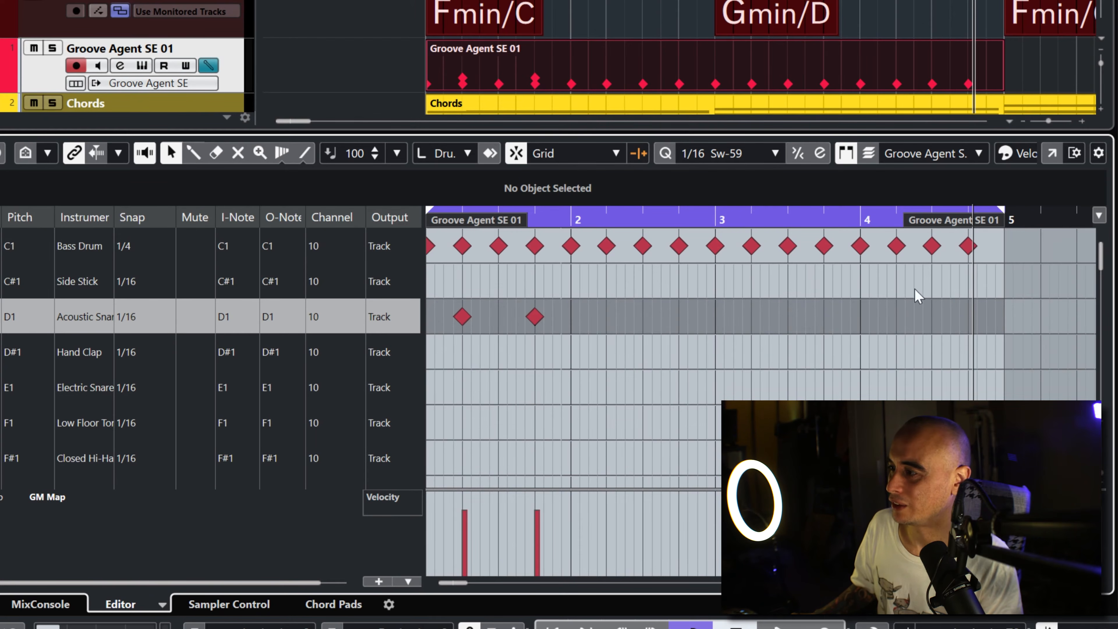
Step: Set the Acoustic Snare lane's snap to 1/4 and copy its two bar 1 notes into bar 2
{"action": "left_click", "coordinate": [131, 318]}
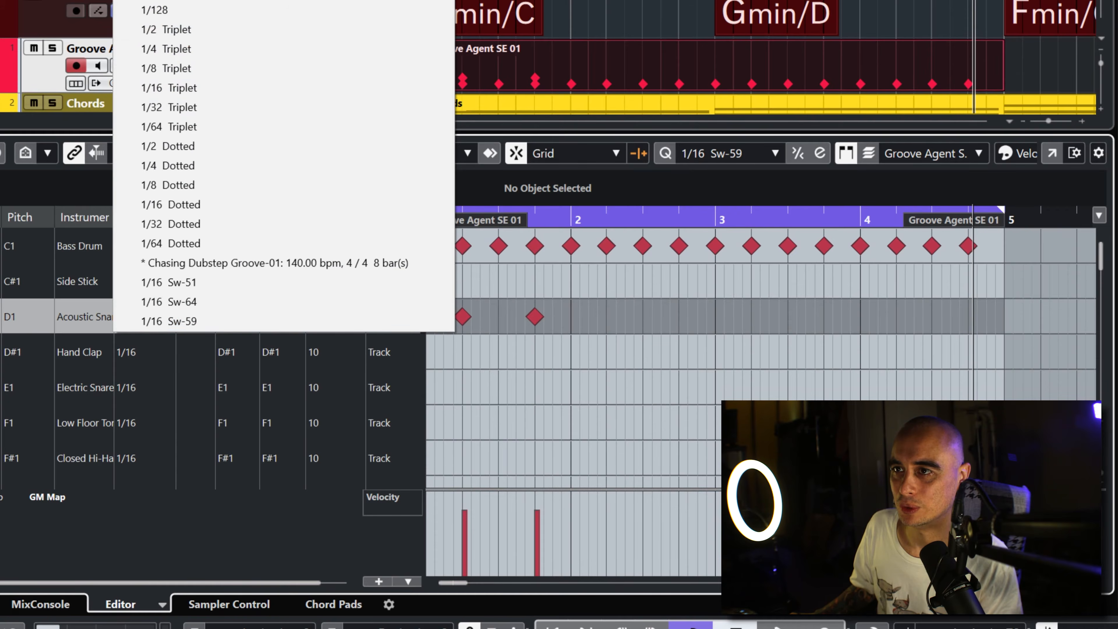
{"action": "left_click", "coordinate": [198, 0]}
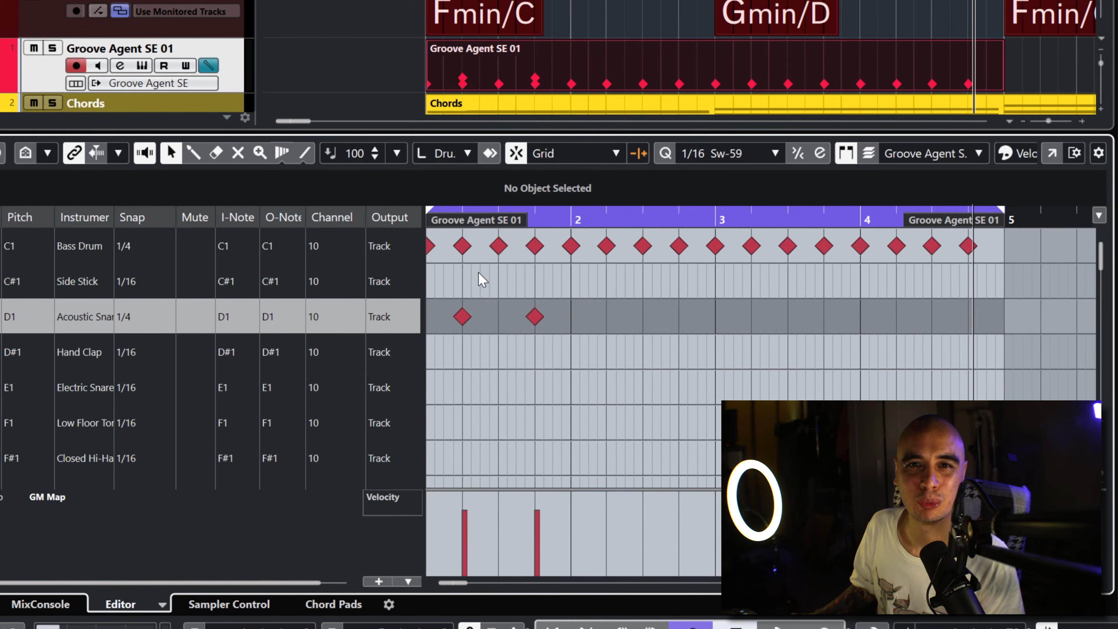
{"action": "left_click_drag", "start_coordinate": [570, 322], "coordinate": [456, 294]}
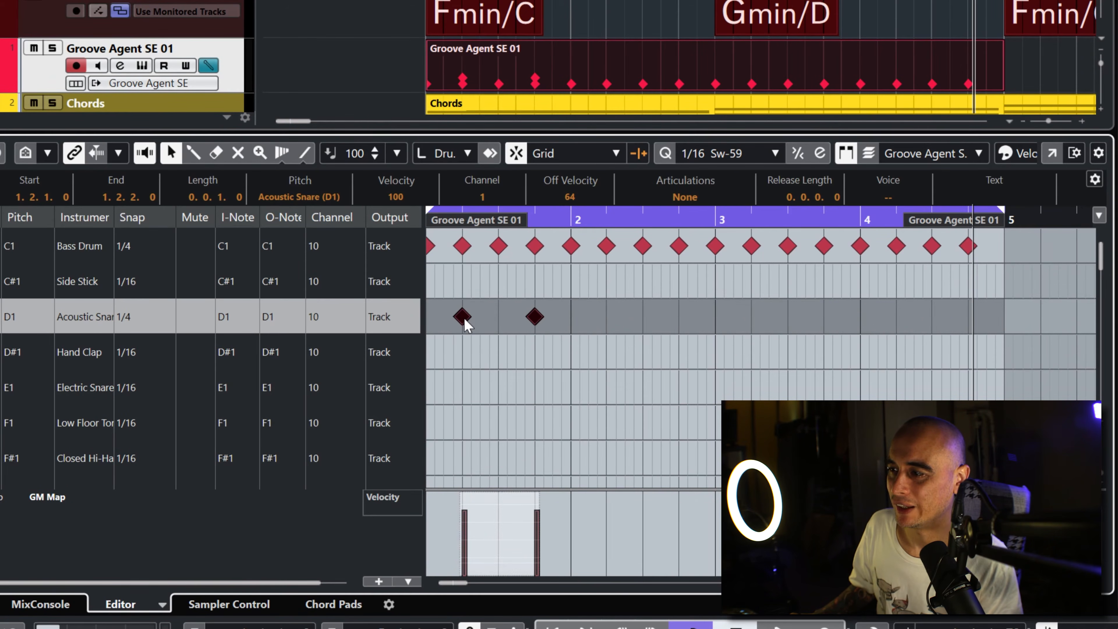
{"action": "left_click_drag", "start_coordinate": [465, 323], "coordinate": [607, 325]}
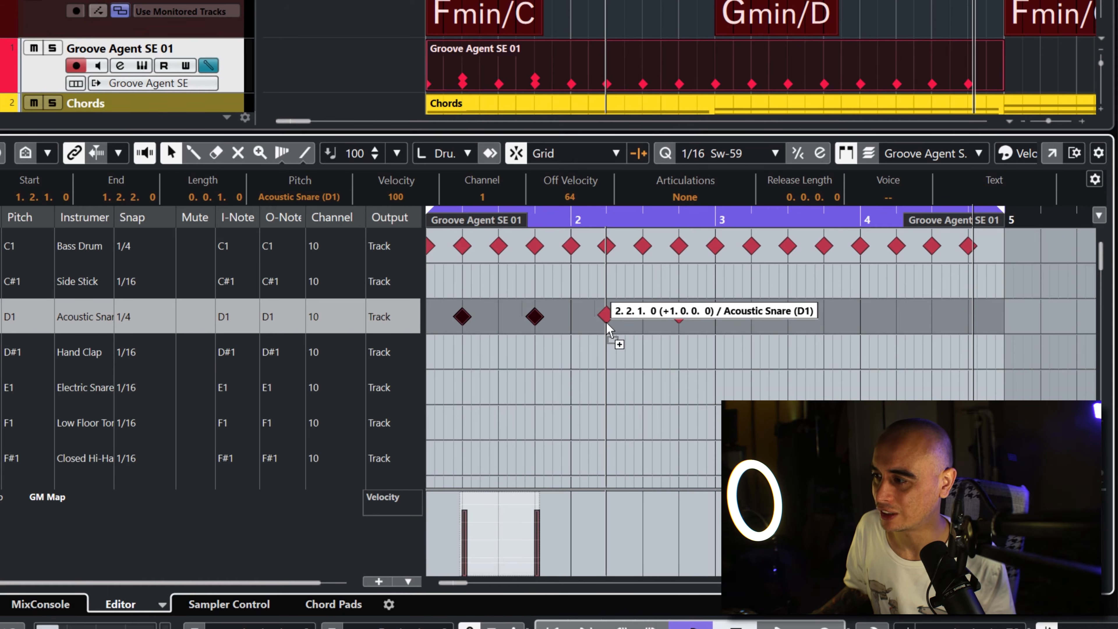
{"action": "left_click_drag", "start_coordinate": [609, 328], "coordinate": [609, 330]}
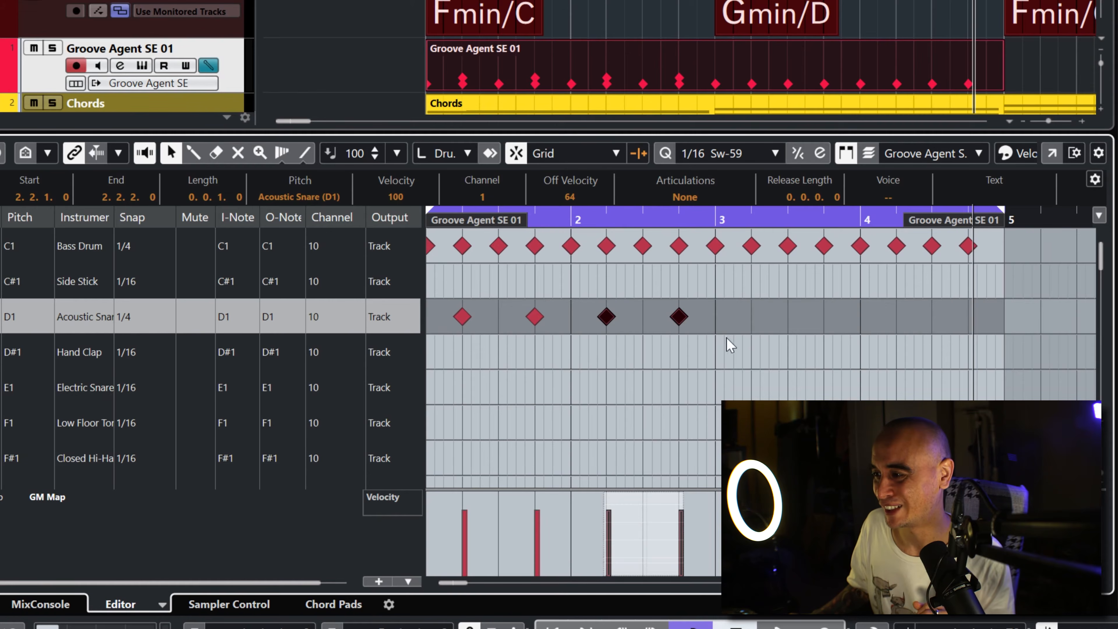
Step: Copy the four Acoustic Snare notes of bars 1 and 2 into bars 3 and 4
{"action": "left_click_drag", "start_coordinate": [720, 353], "coordinate": [453, 300]}
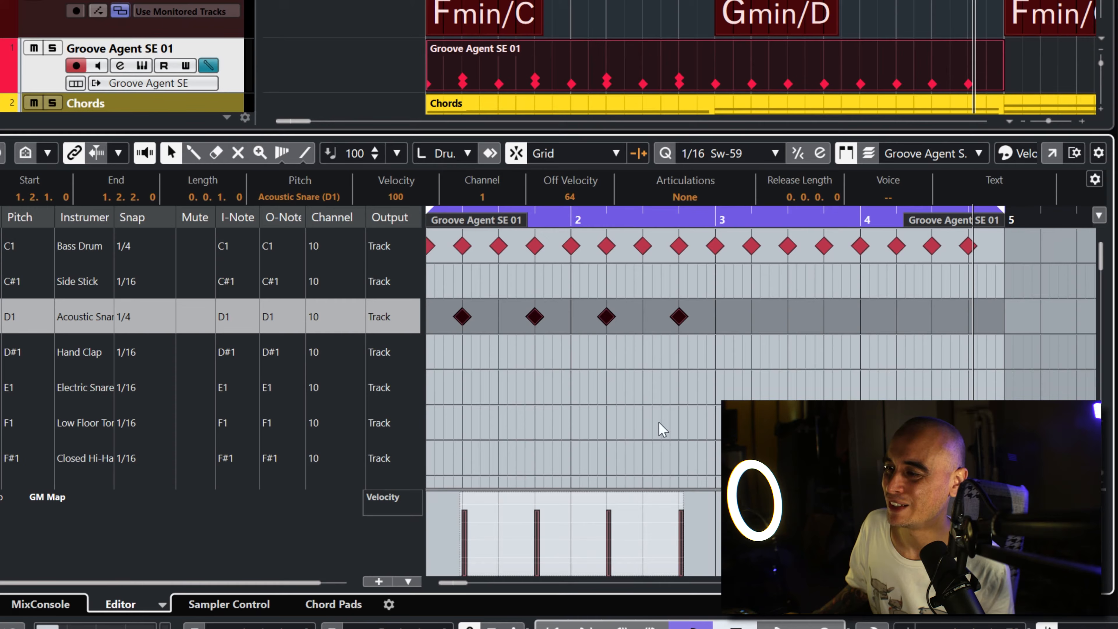
{"action": "left_click_drag", "start_coordinate": [460, 324], "coordinate": [733, 316]}
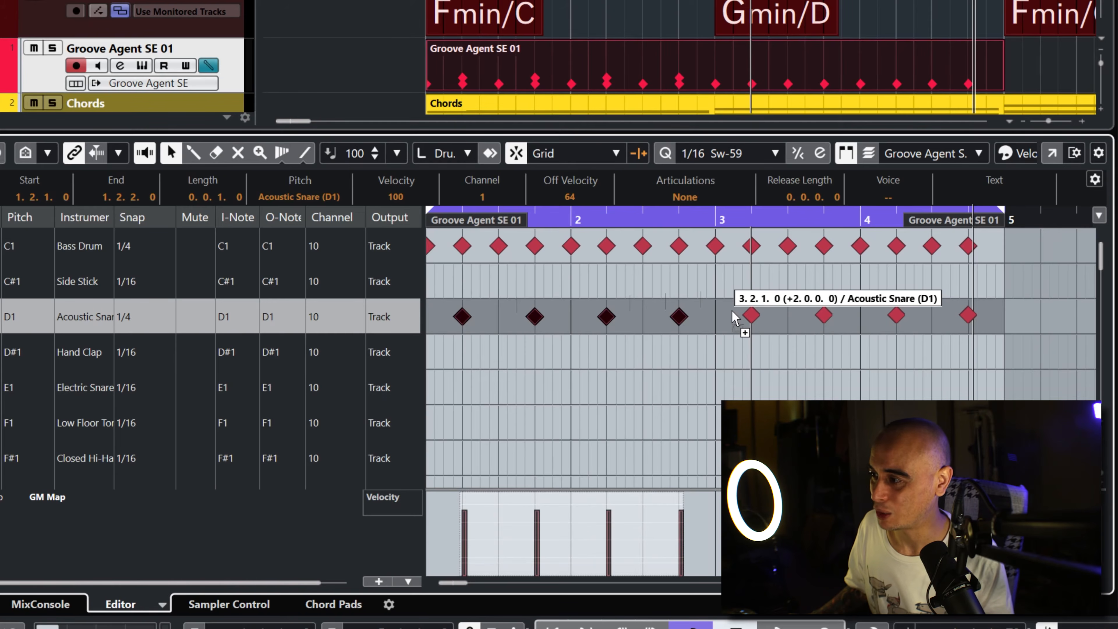
{"action": "left_click_drag", "start_coordinate": [733, 316], "coordinate": [735, 318]}
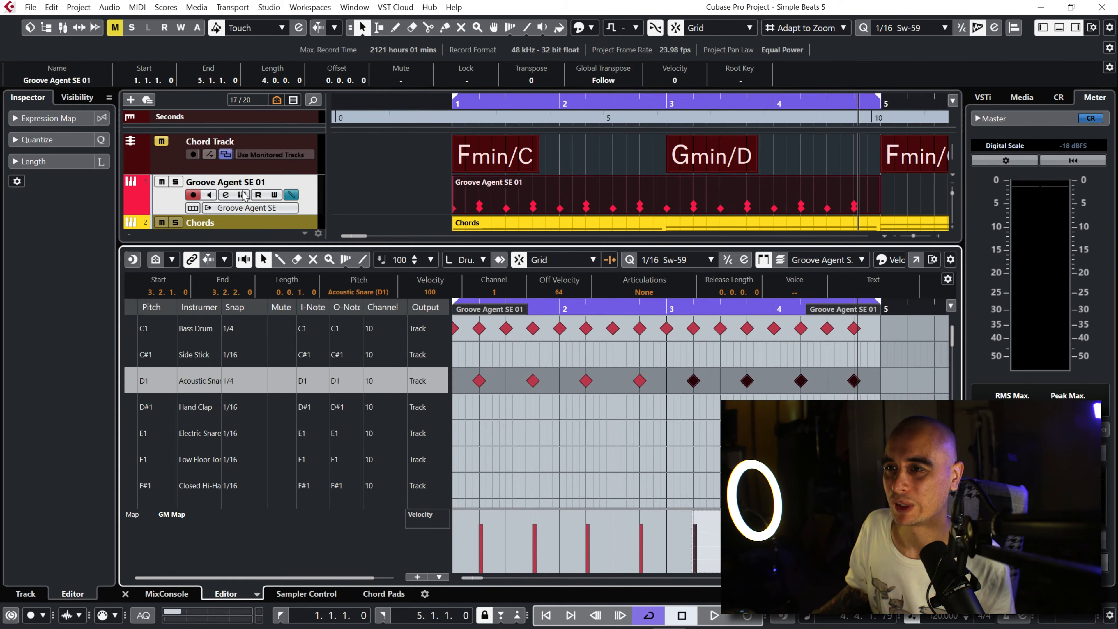
Step: Open the Groove Agent SE 01 track's instrument window, play the beat briefly and select the empty D1 pad
{"action": "left_click", "coordinate": [142, 66]}
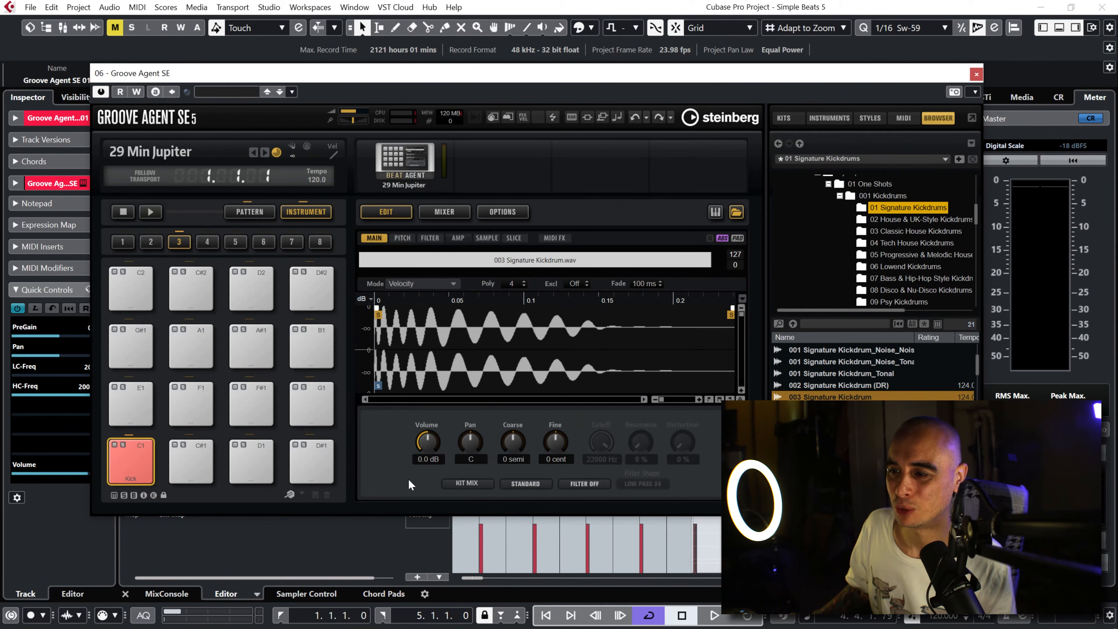
{"action": "key", "text": "space"}
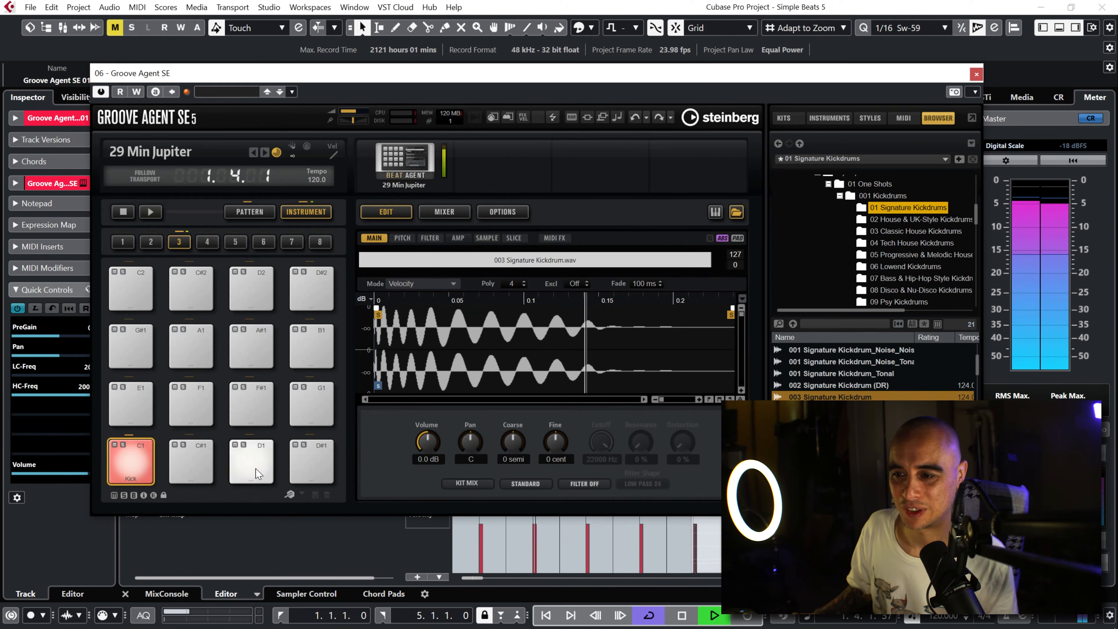
{"action": "key", "text": "space"}
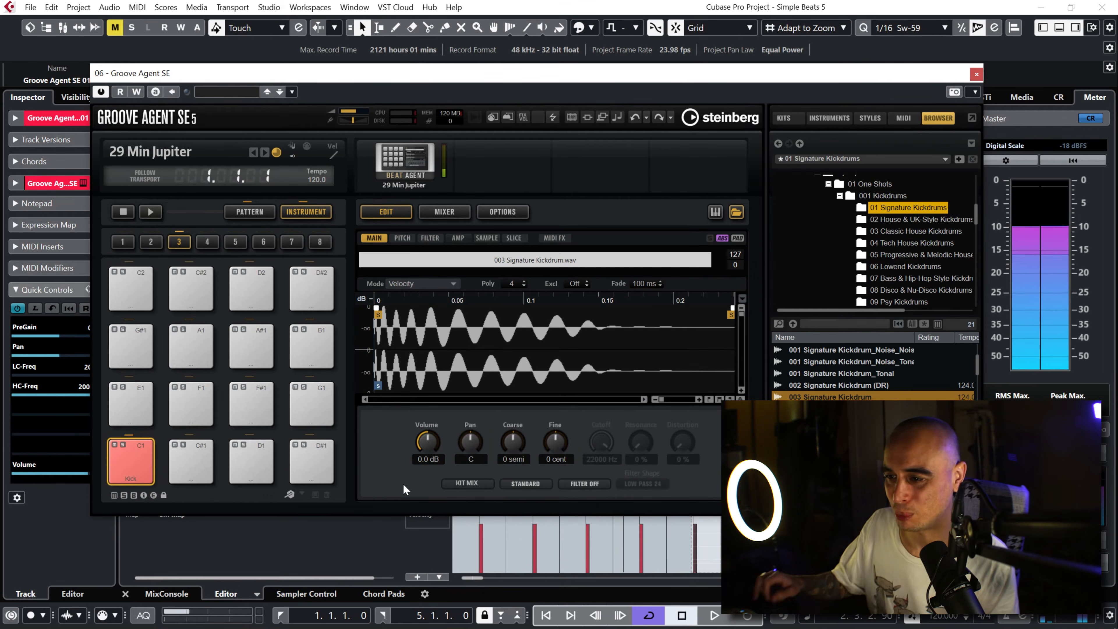
{"action": "left_click", "coordinate": [260, 460]}
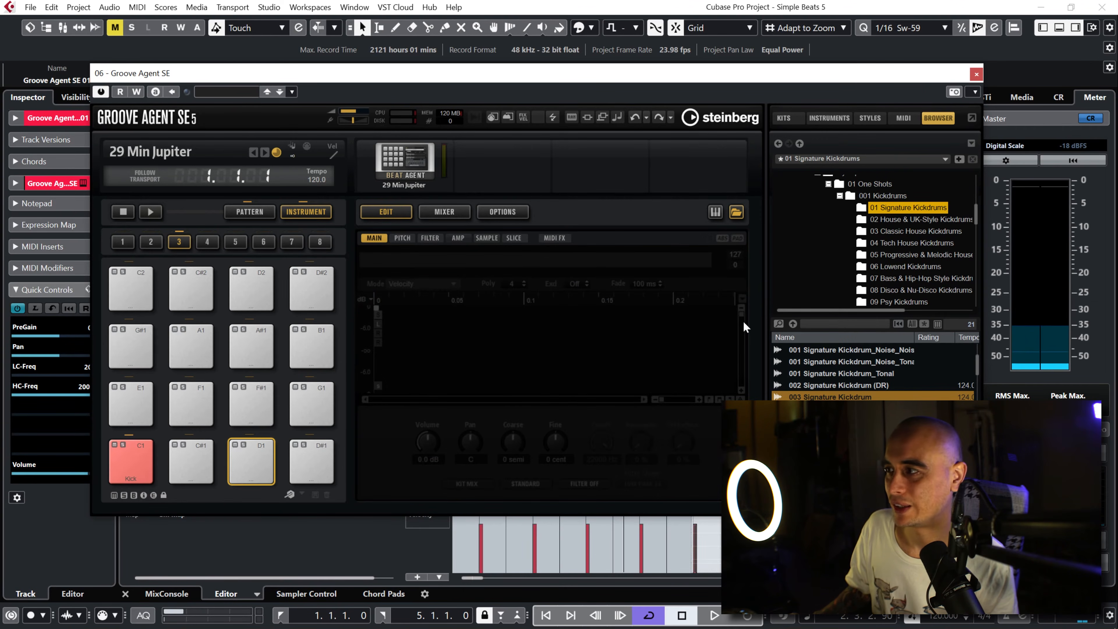
Step: Collapse the 001 Kickdrums folder, open 001 Regular Snares under 003 Snares and enlarge the sample list
{"action": "left_click", "coordinate": [838, 196]}
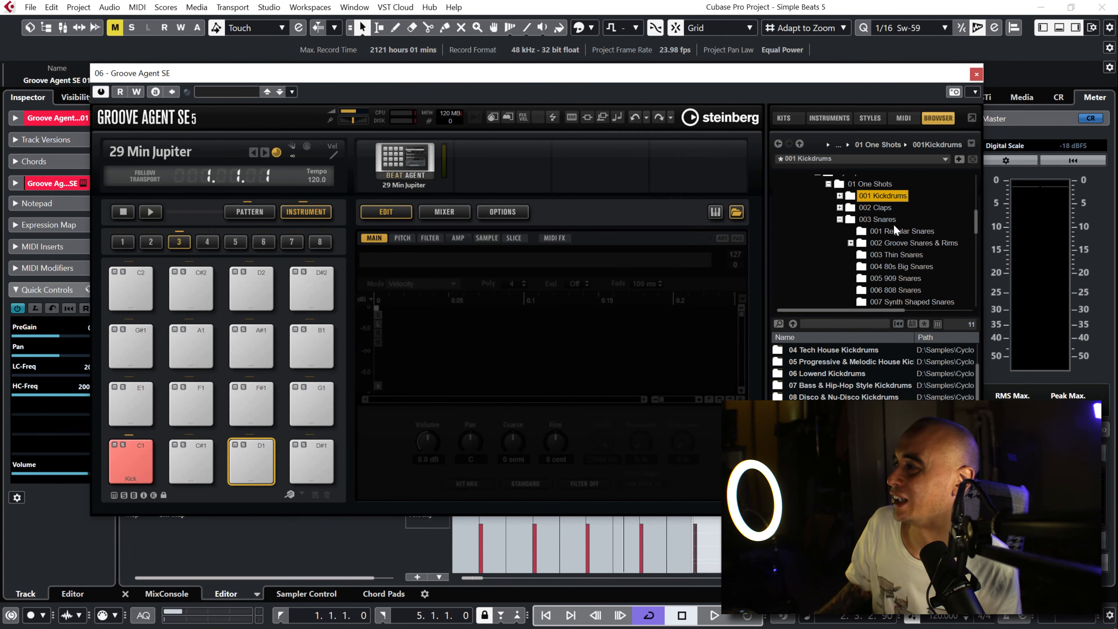
{"action": "left_click", "coordinate": [832, 117]}
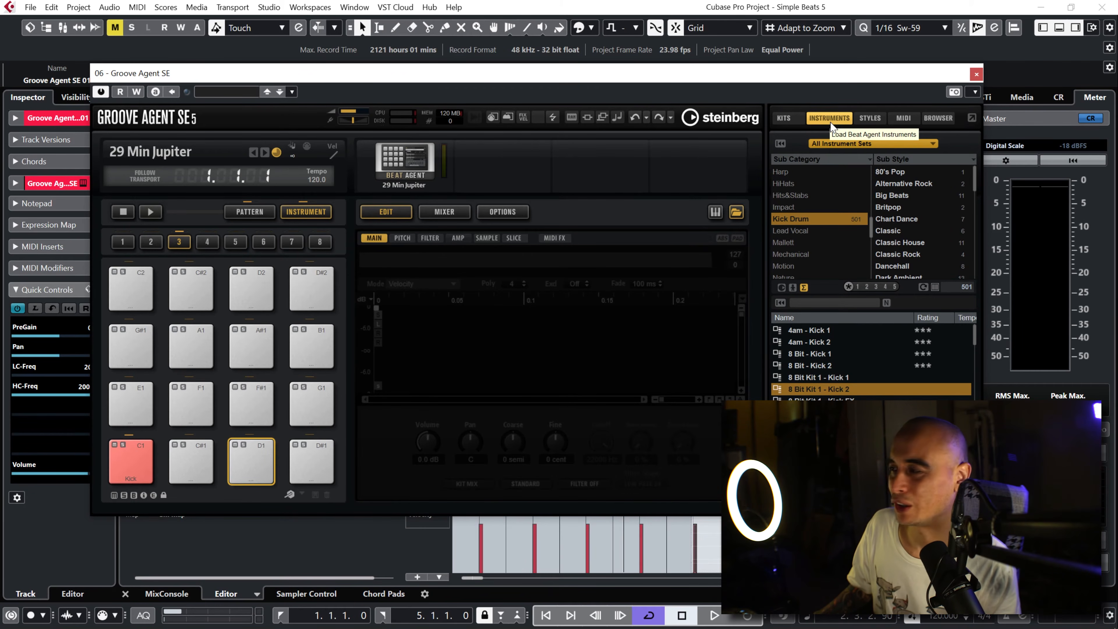
{"action": "left_click", "coordinate": [938, 118]}
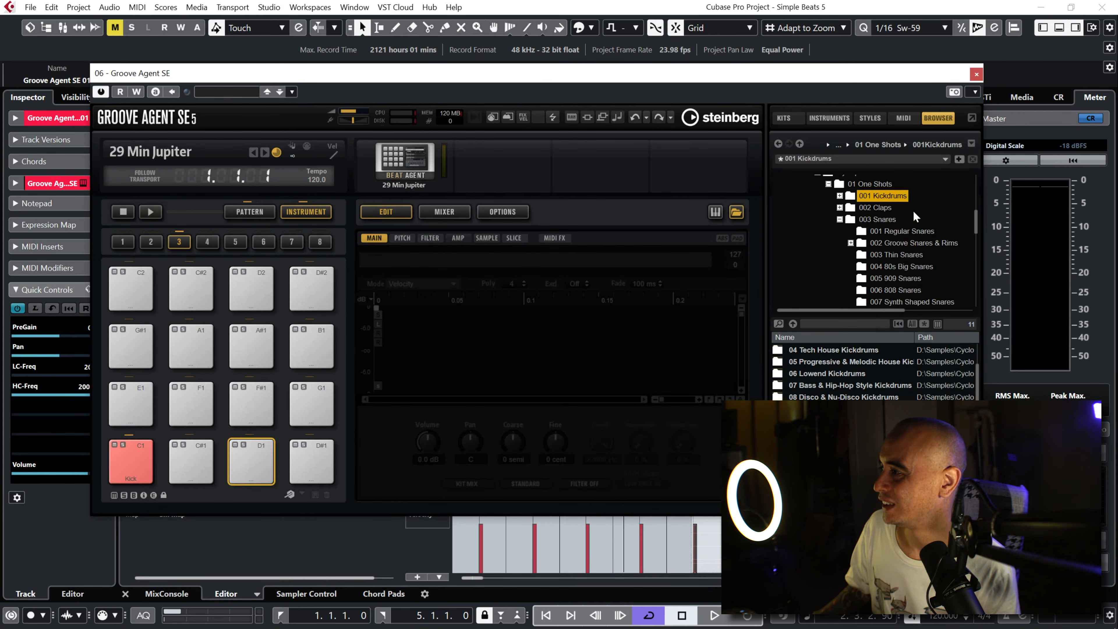
{"action": "left_click", "coordinate": [911, 232]}
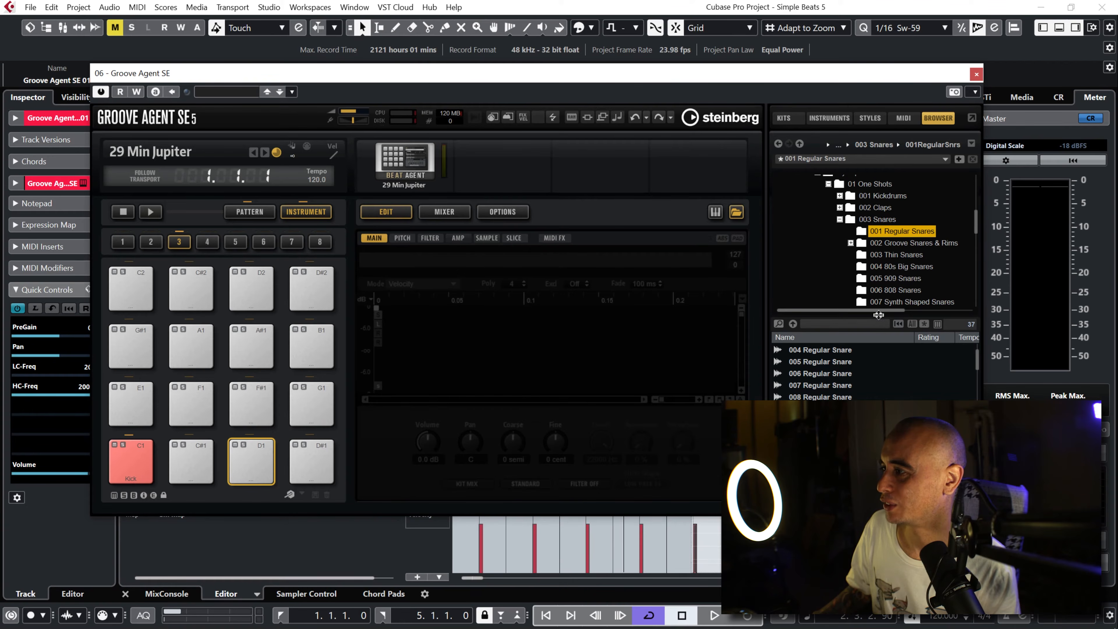
{"action": "left_click_drag", "start_coordinate": [877, 315], "coordinate": [875, 255]}
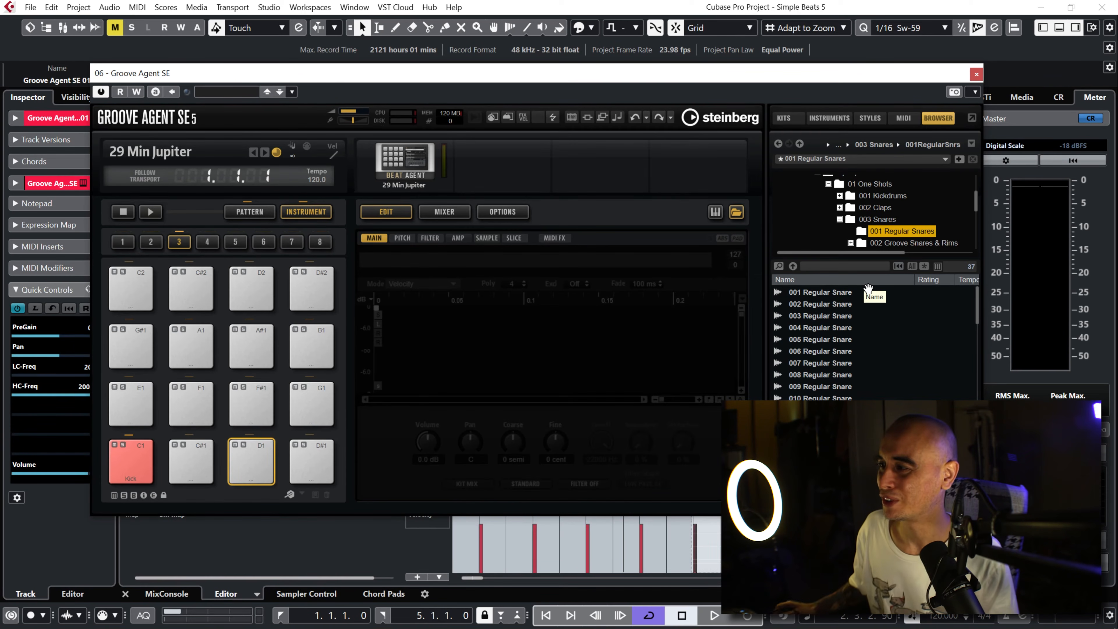
Step: Audition the 001 Regular Snare sample, lower the browser's preview volume and audition it again
{"action": "left_click", "coordinate": [848, 297]}
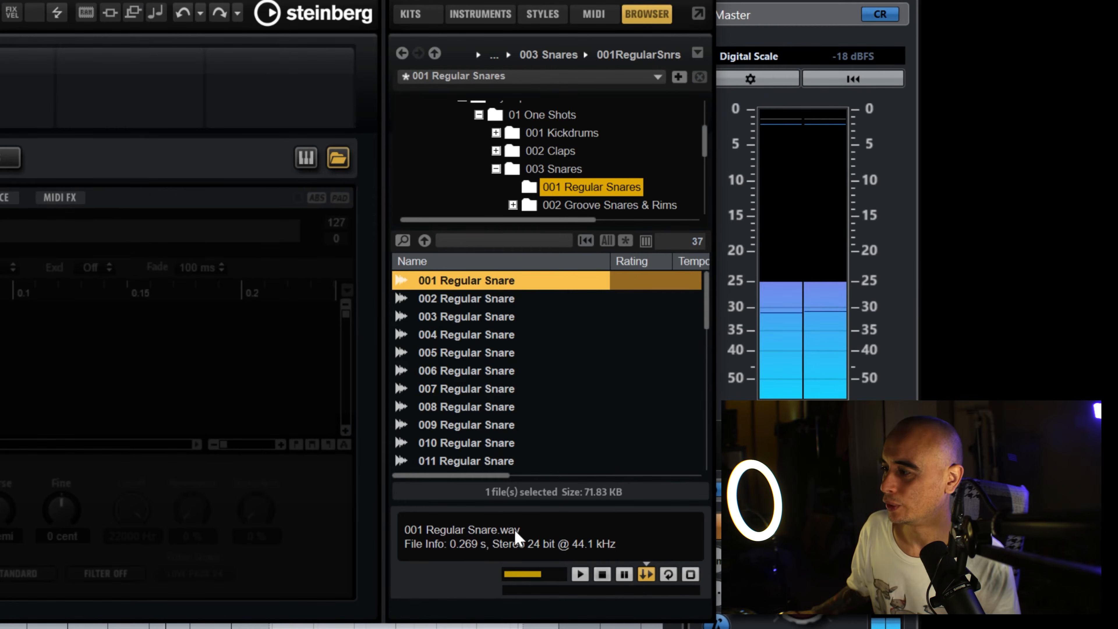
{"action": "mouse_move", "coordinate": [537, 575]}
{"action": "left_mouse_down"}
{"action": "mouse_move", "coordinate": [527, 586]}
{"action": "mouse_move", "coordinate": [536, 578]}
{"action": "left_mouse_up"}
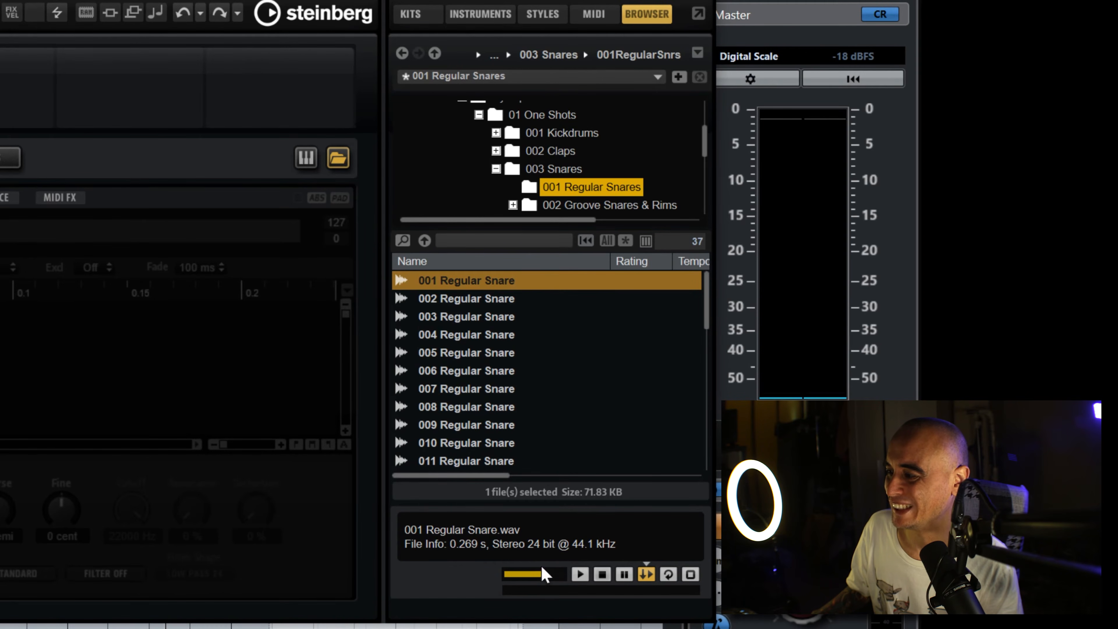
{"action": "left_click_drag", "start_coordinate": [539, 589], "coordinate": [535, 602]}
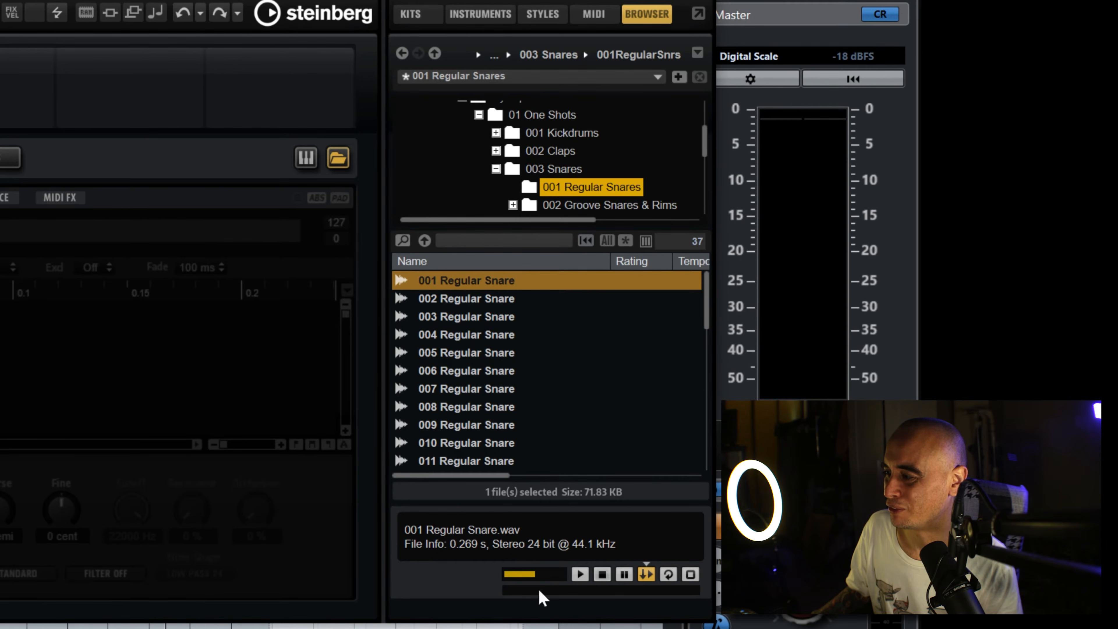
{"action": "left_click", "coordinate": [528, 286]}
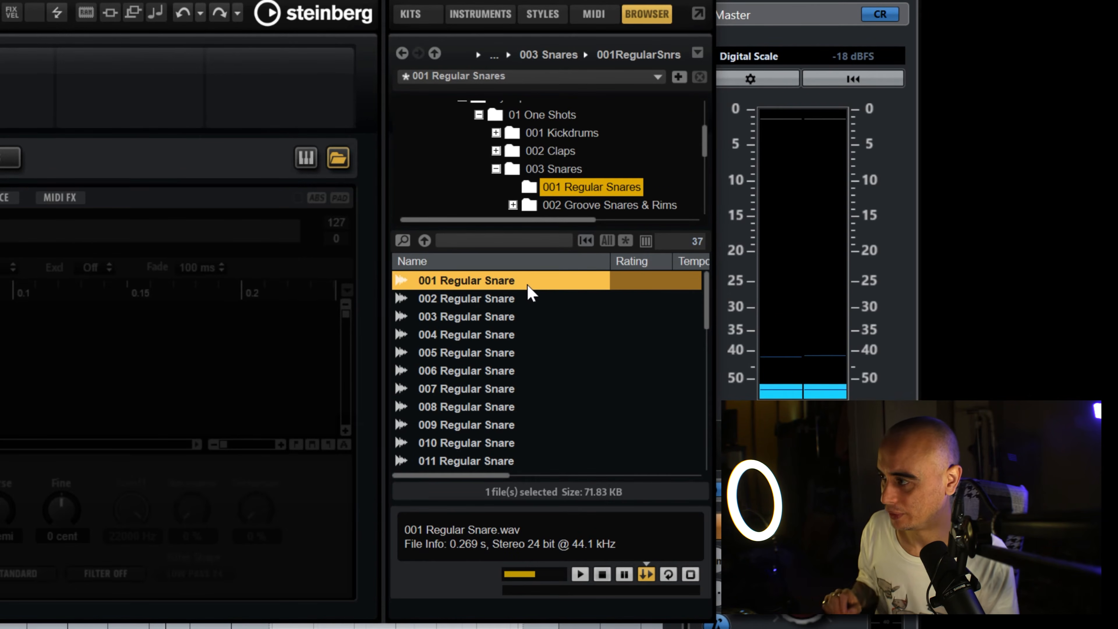
{"action": "left_click", "coordinate": [528, 286]}
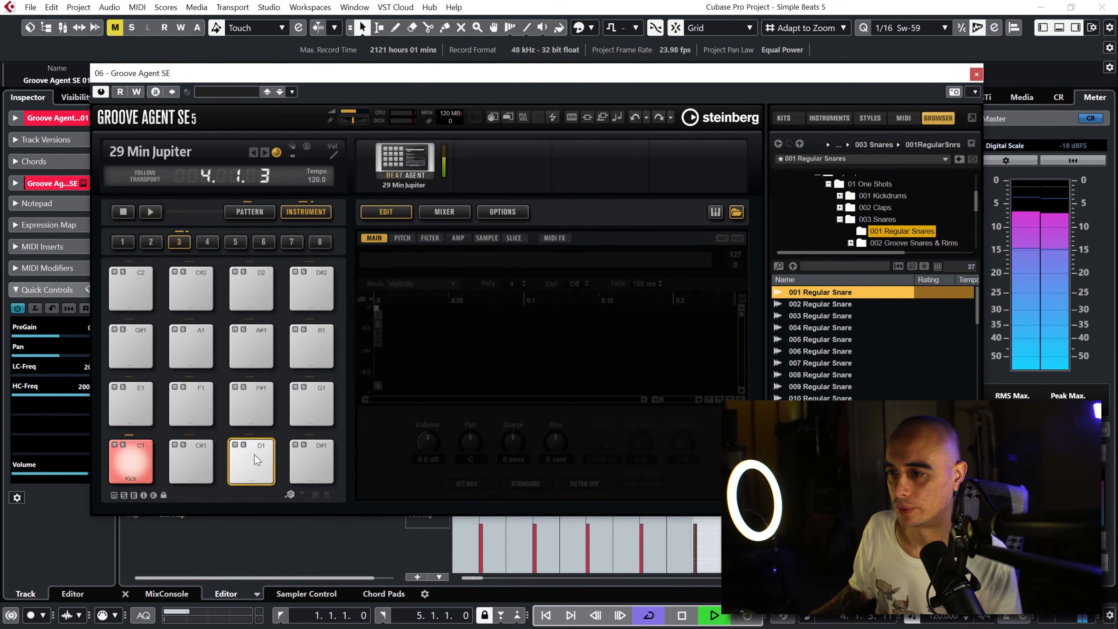
Step: Audition 001 and 002 Regular Snare against the beat, stop playback, and load 001 Regular Snare onto the D1 pad
{"action": "left_click", "coordinate": [822, 300]}
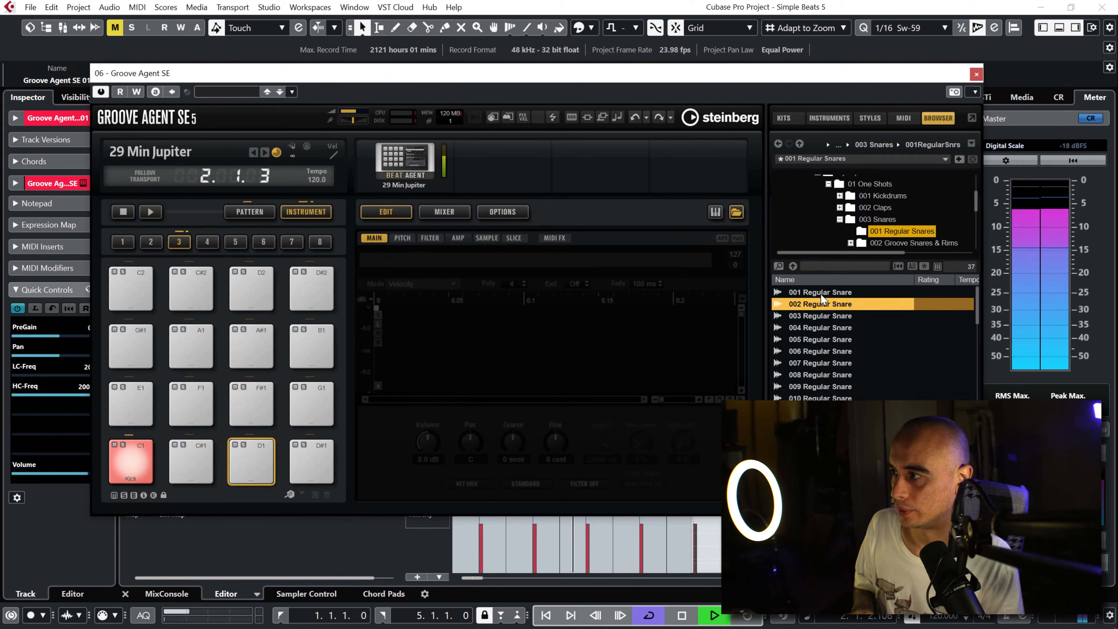
{"action": "left_click", "coordinate": [821, 294]}
{"action": "key", "text": "space"}
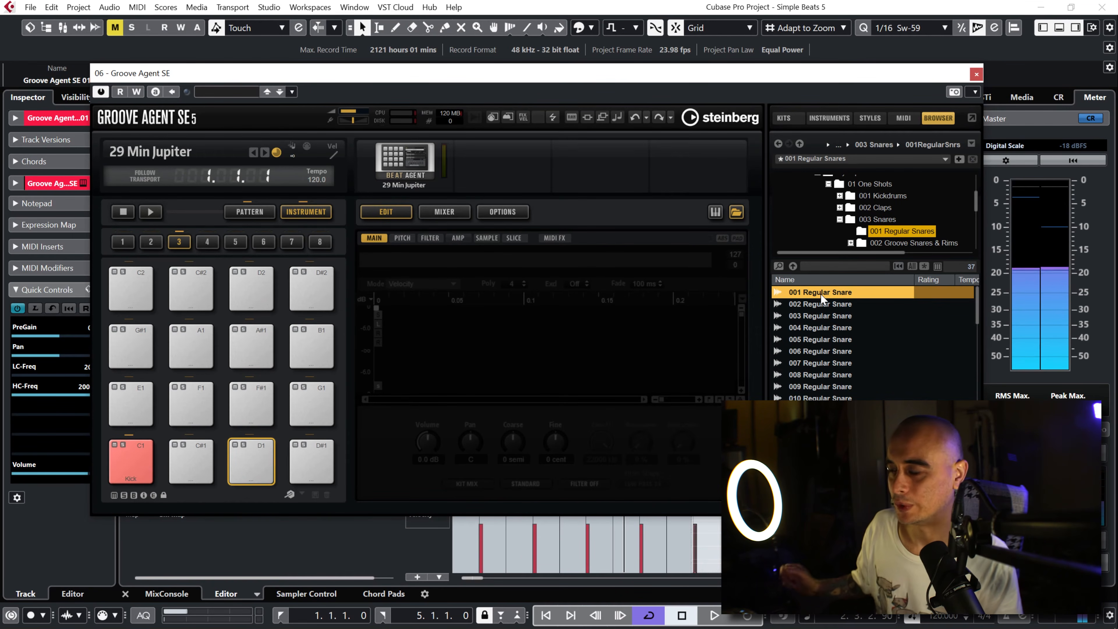
{"action": "left_click_drag", "start_coordinate": [821, 298], "coordinate": [252, 466]}
{"action": "left_click", "coordinate": [251, 466]}
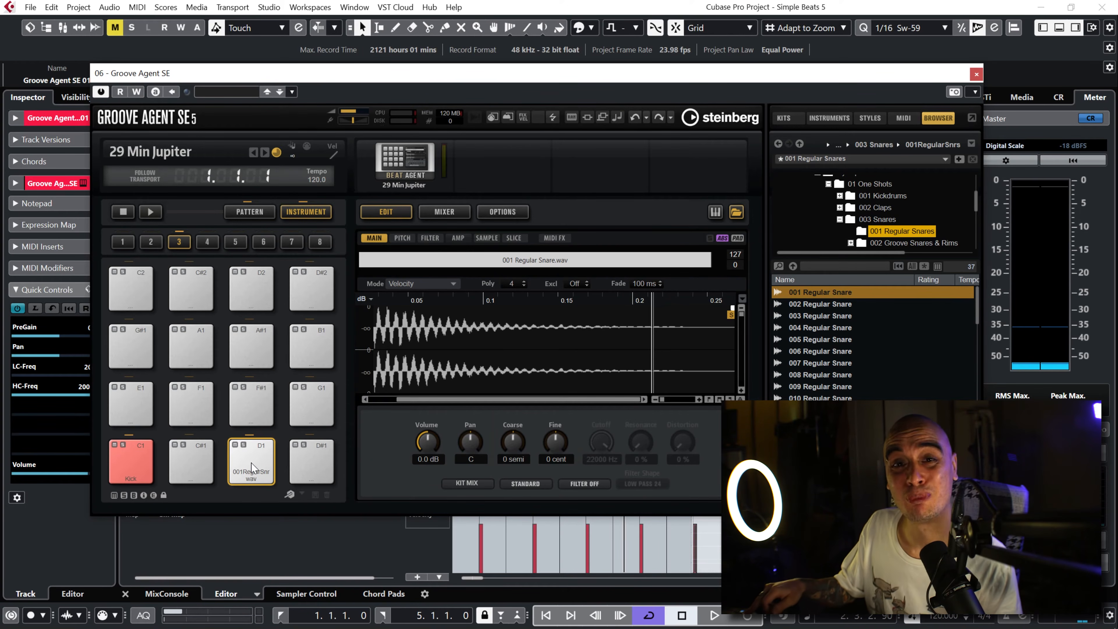
Step: While the beat plays, compare the D1 pad's replacement samples up to 004 and settle on 003 Regular Snare
{"action": "key", "text": "space"}
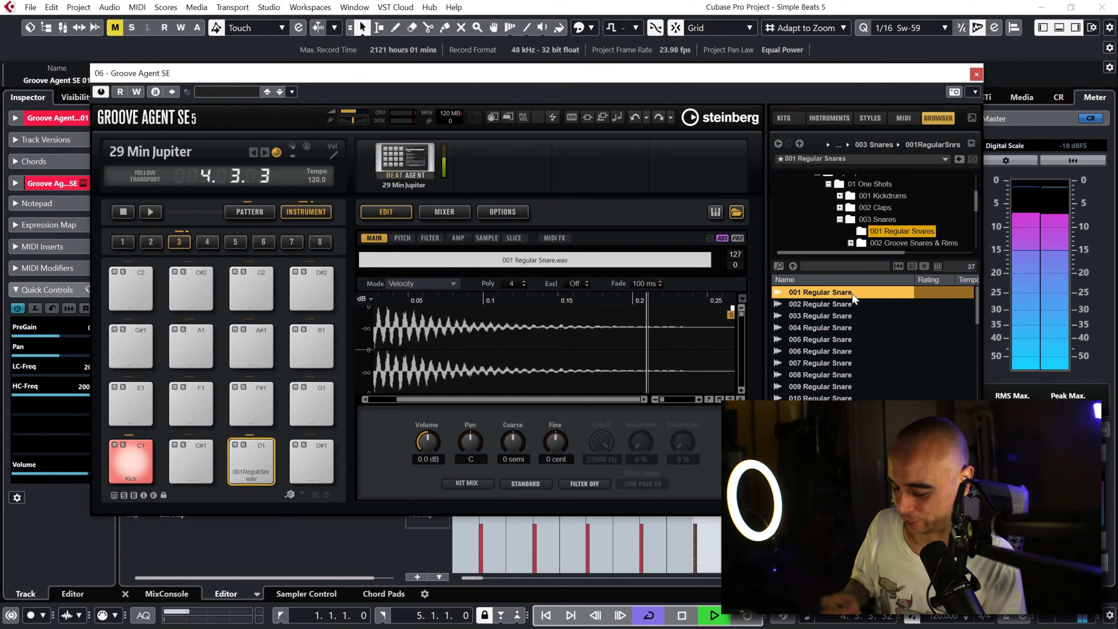
{"action": "key", "text": "Down"}
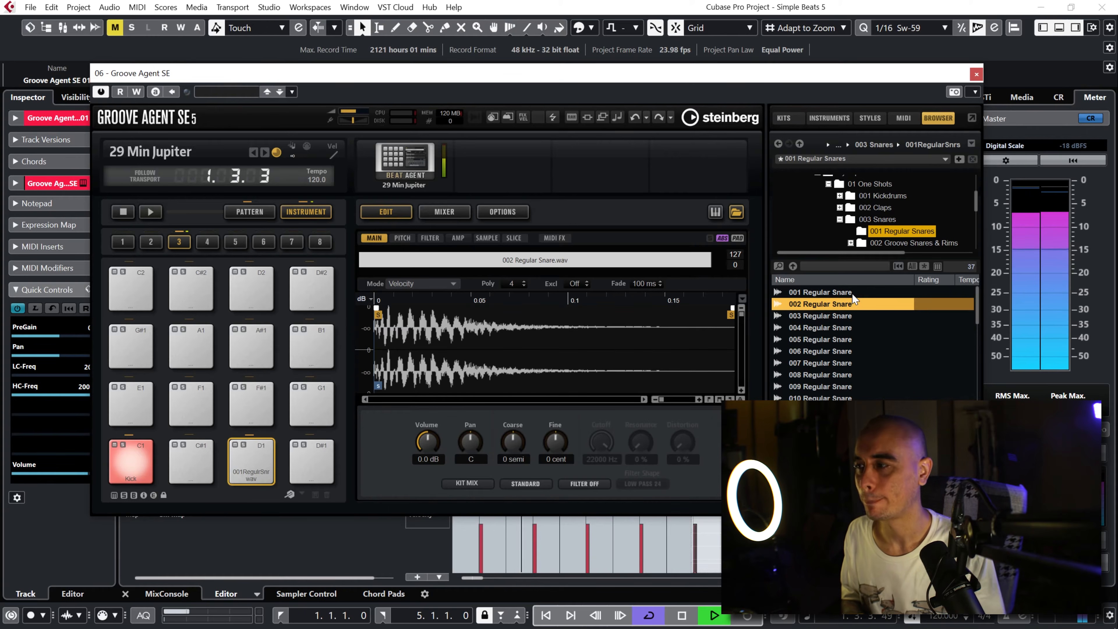
{"action": "key", "text": "Down"}
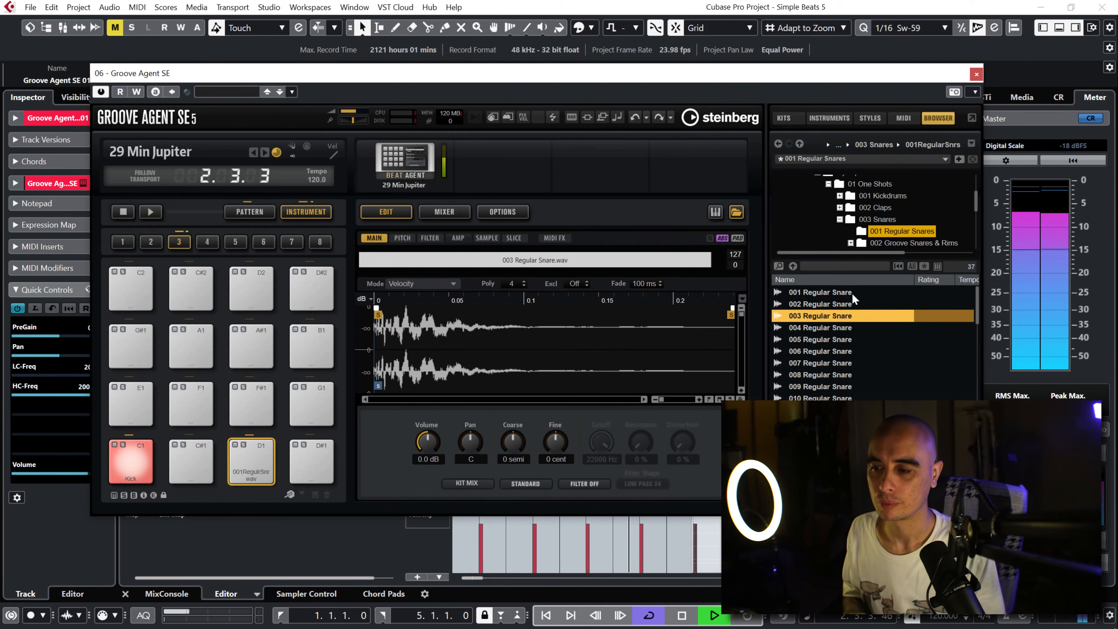
{"action": "key", "text": "Down"}
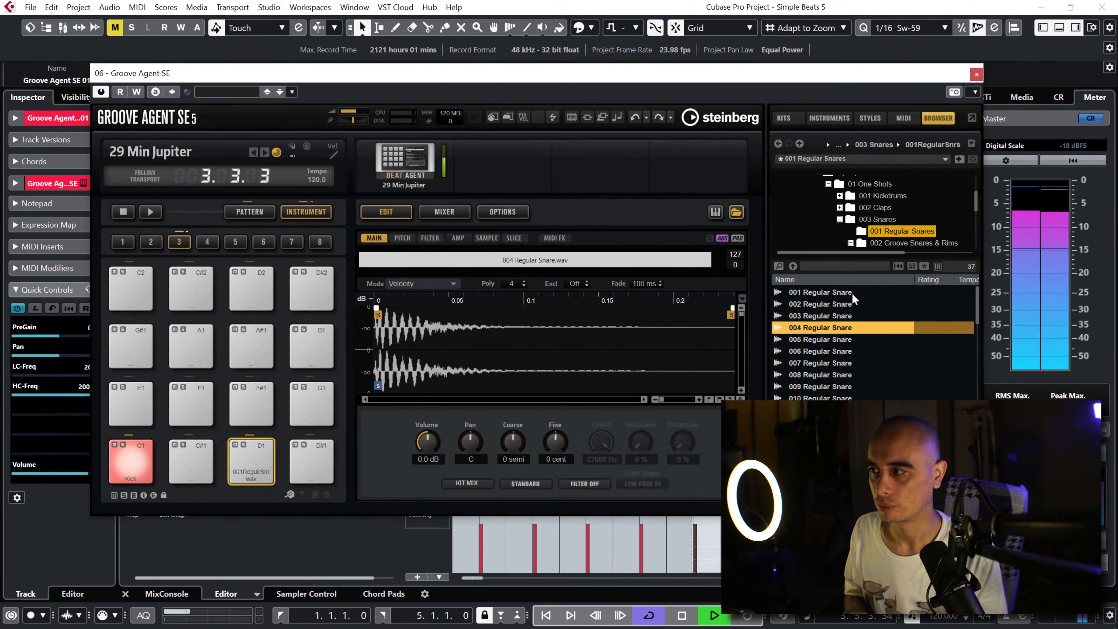
{"action": "key", "text": "Up"}
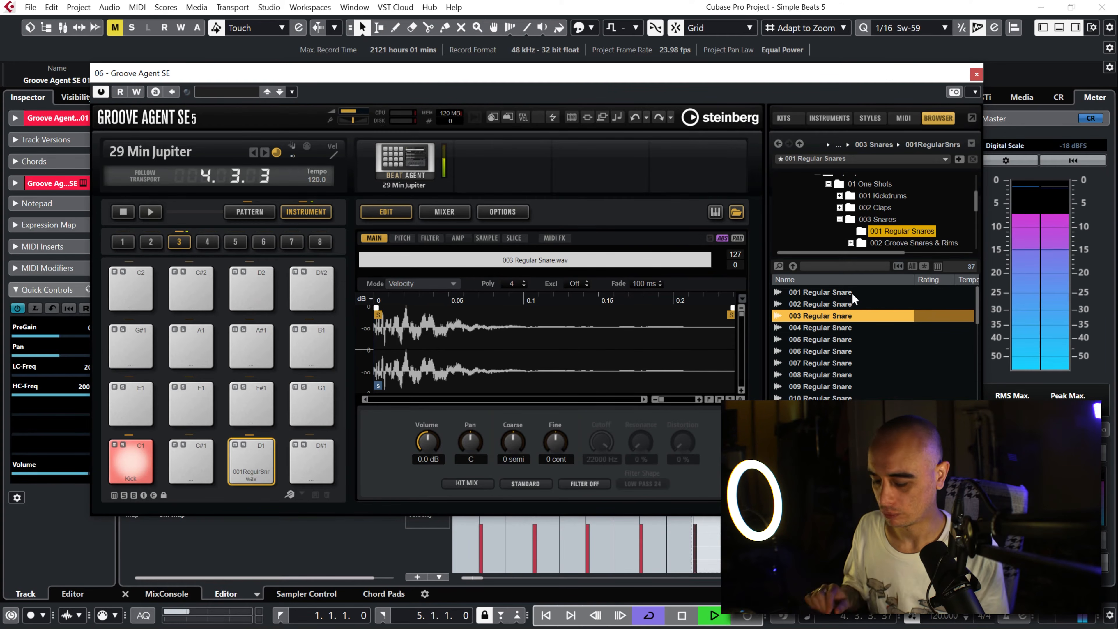
{"action": "key", "text": "space"}
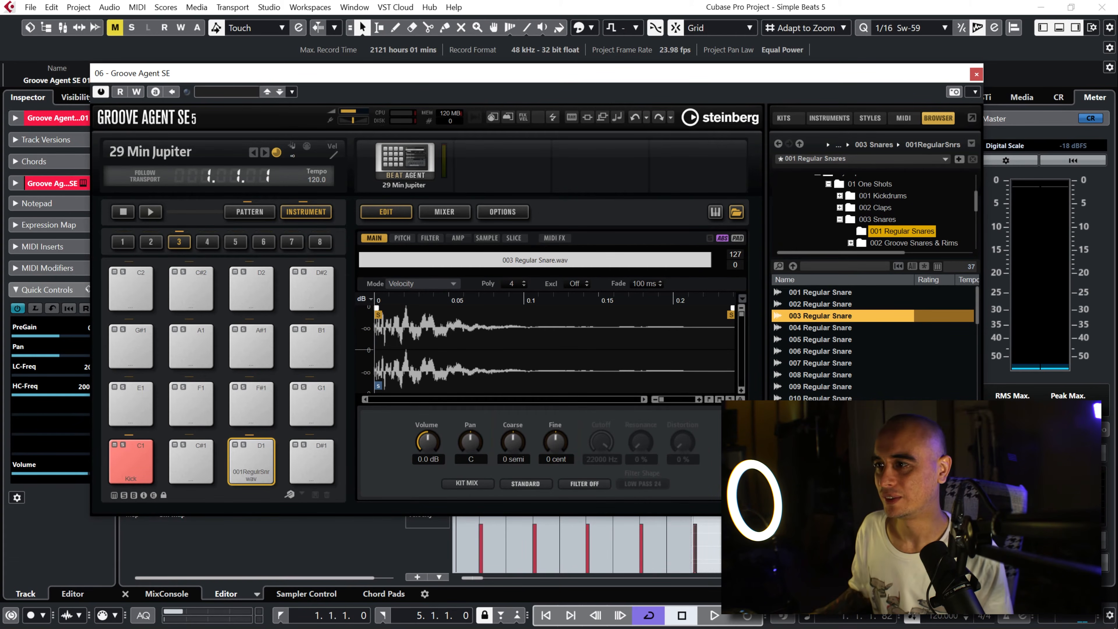
Step: Rename the D1 pad Snare, give it a light orange colour and play the beat to check it
{"action": "right_click", "coordinate": [251, 464]}
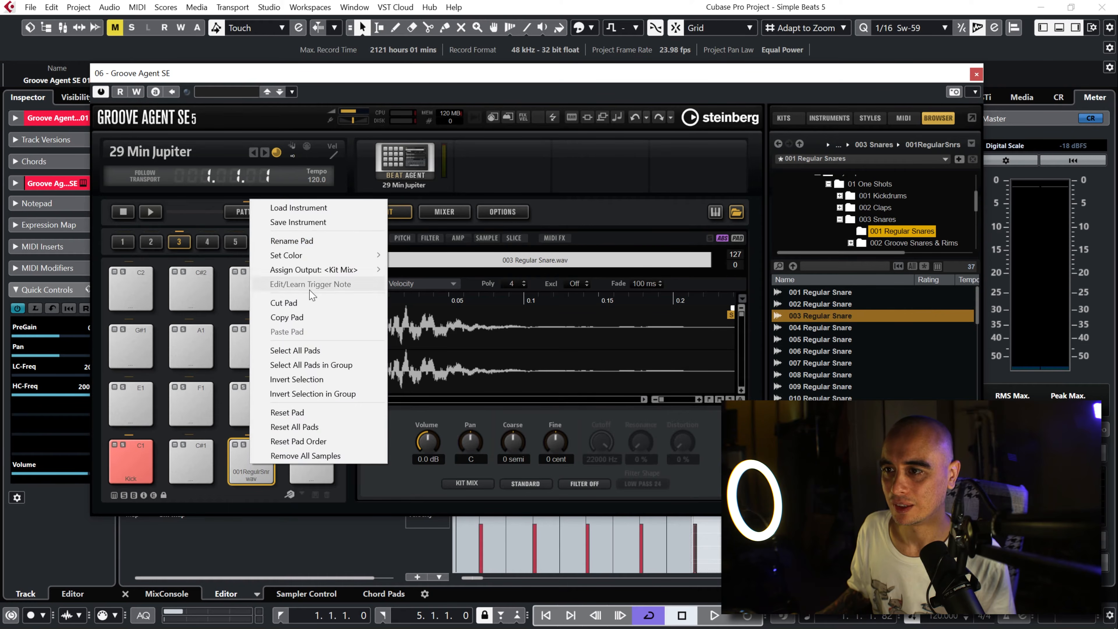
{"action": "left_click", "coordinate": [308, 242]}
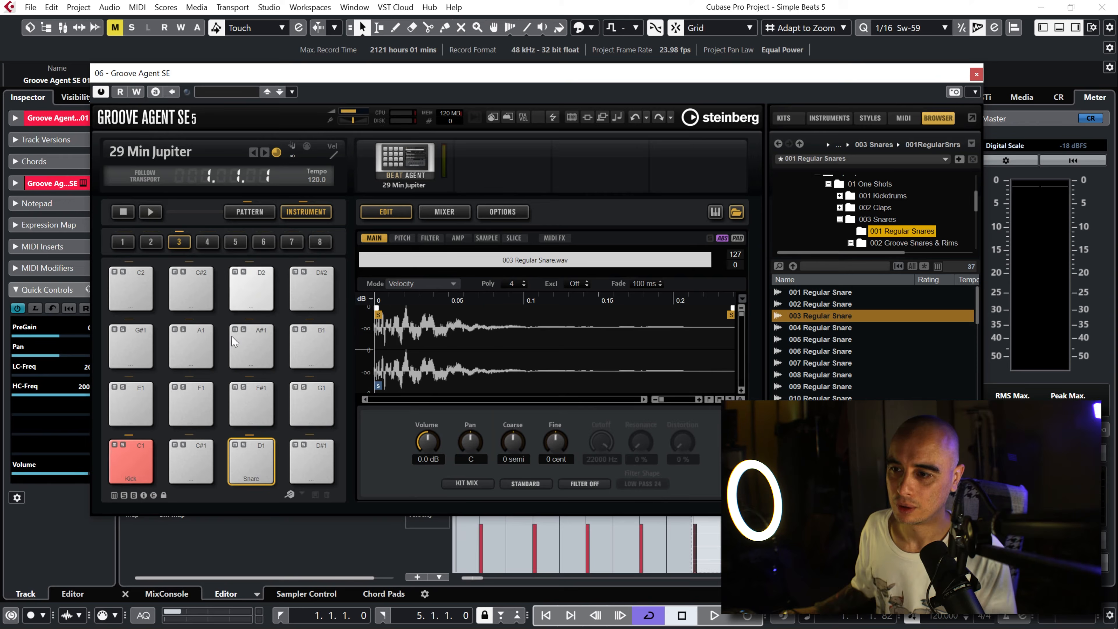
{"action": "right_click", "coordinate": [255, 462]}
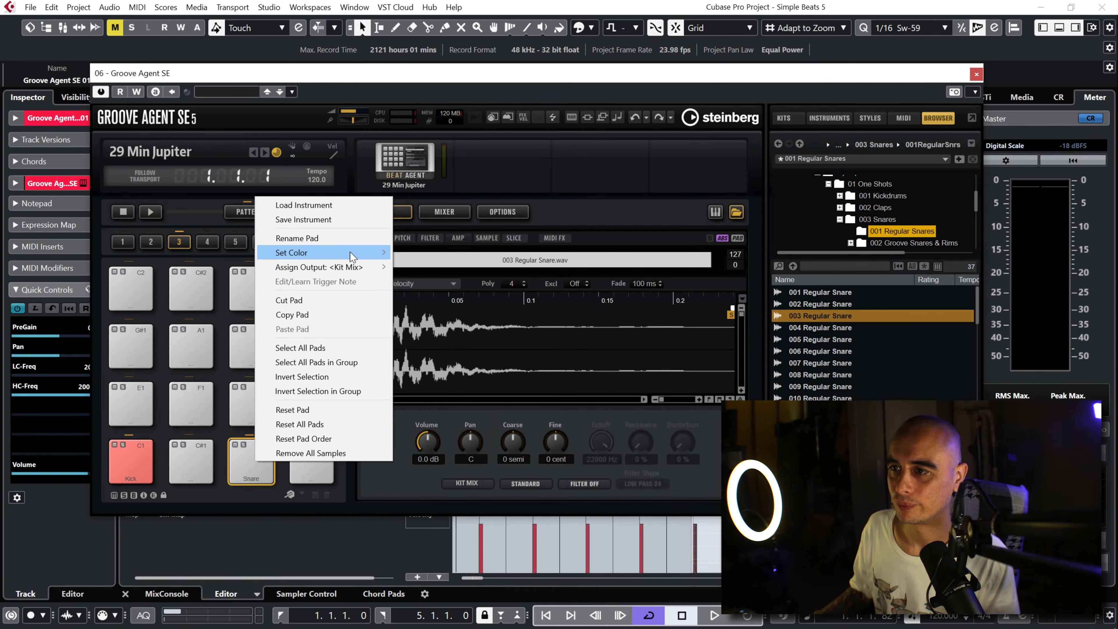
{"action": "mouse_move", "coordinate": [352, 252]}
{"action": "left_click", "coordinate": [432, 301]}
{"action": "left_click", "coordinate": [261, 466]}
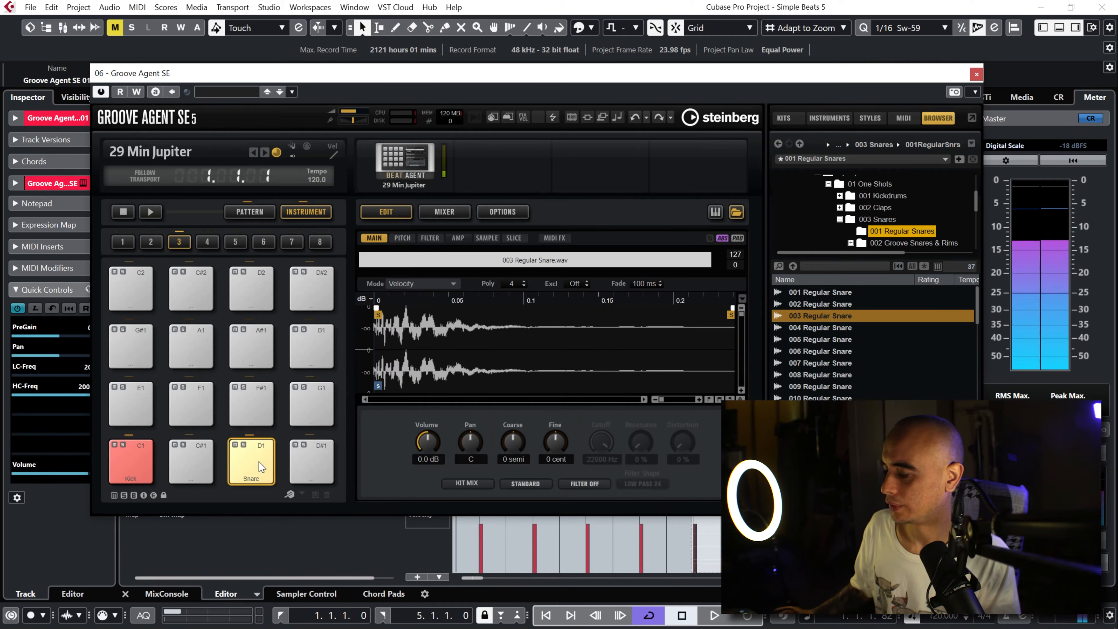
{"action": "key", "text": "space"}
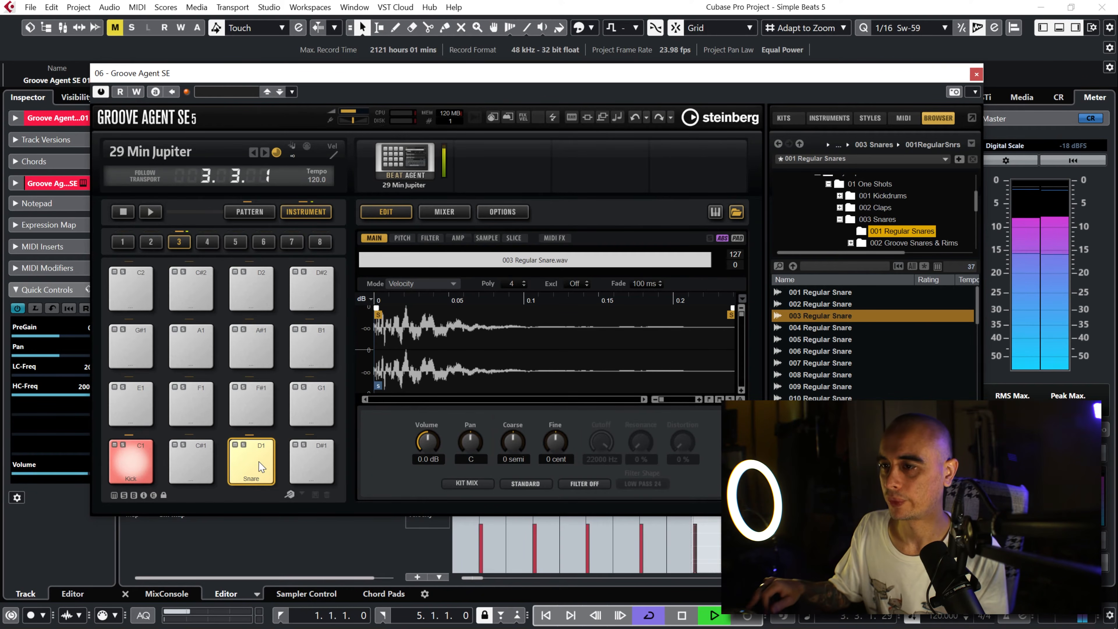
{"action": "key", "text": "space"}
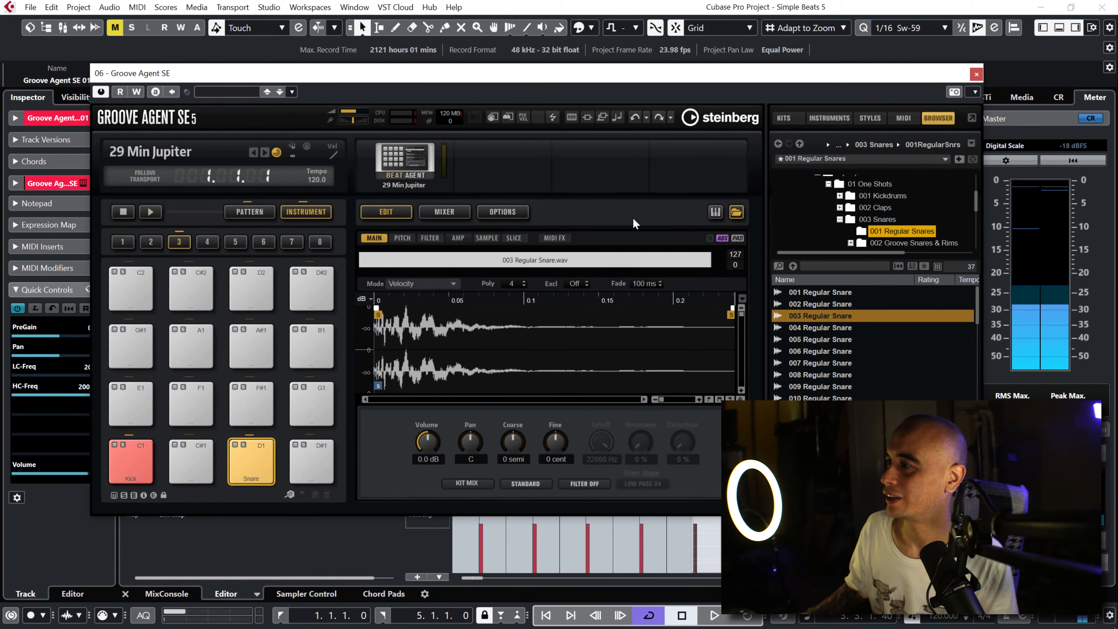
Step: From 001 Classic 909 House Style under 005 Open Hi-Hats, load 001 Classic Open Hi-Hat onto the A#1 pad
{"action": "left_click_drag", "start_coordinate": [851, 260], "coordinate": [860, 316]}
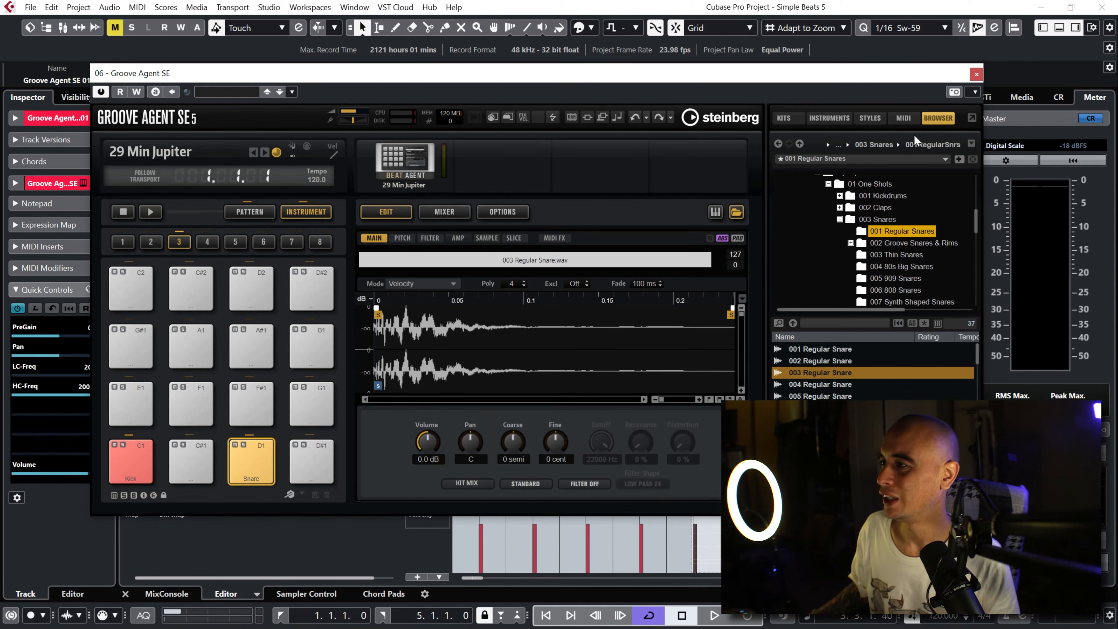
{"action": "left_click", "coordinate": [839, 218]}
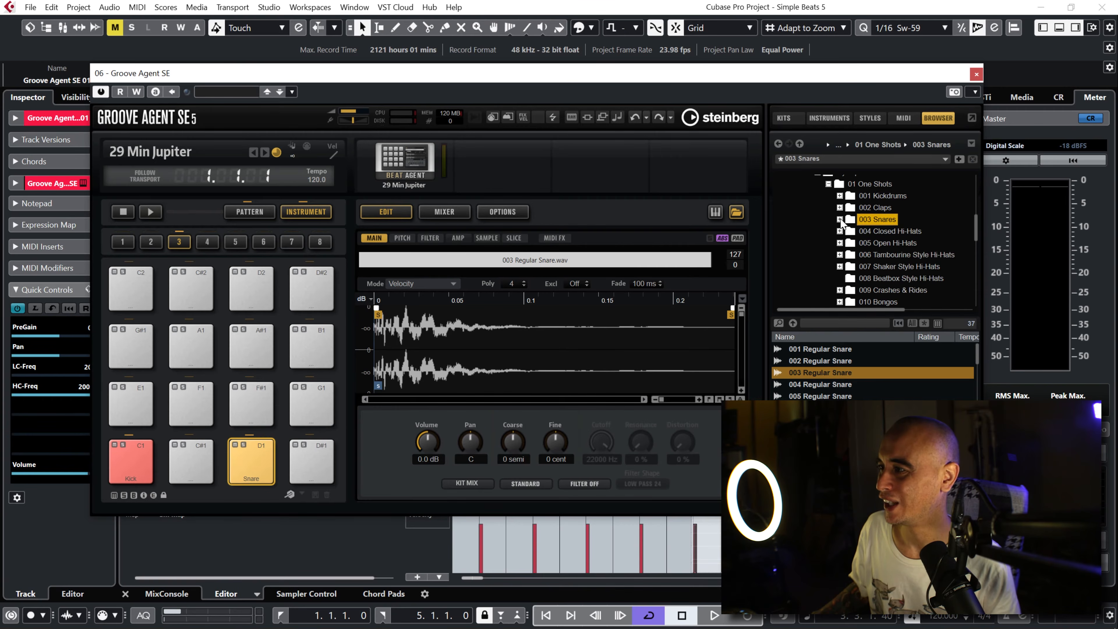
{"action": "left_click", "coordinate": [839, 242]}
{"action": "left_click", "coordinate": [887, 255]}
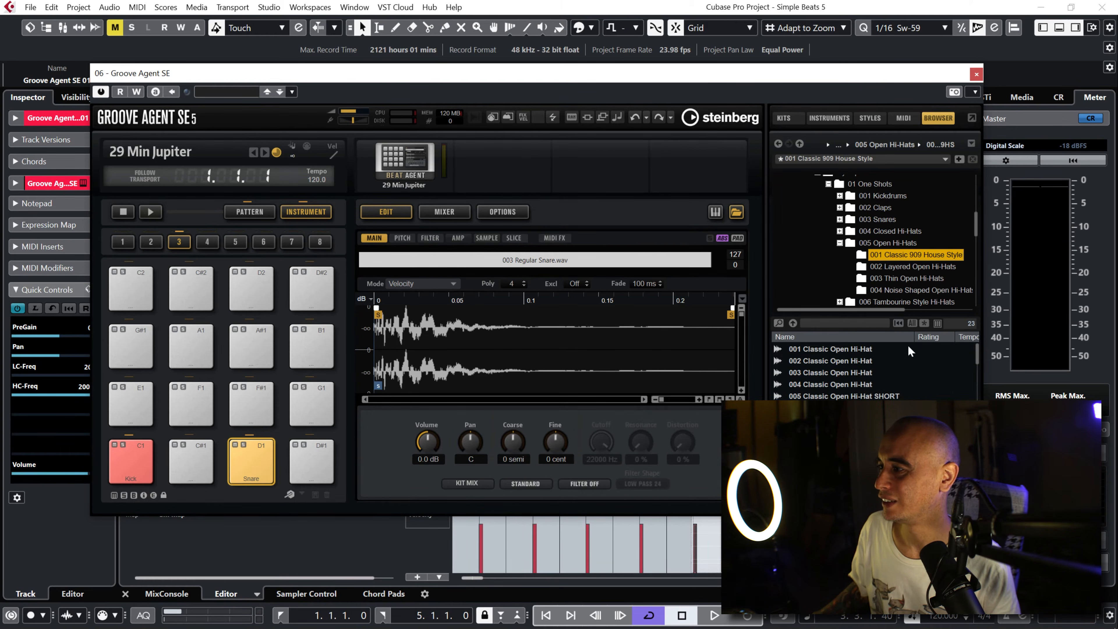
{"action": "left_click_drag", "start_coordinate": [834, 349], "coordinate": [253, 346]}
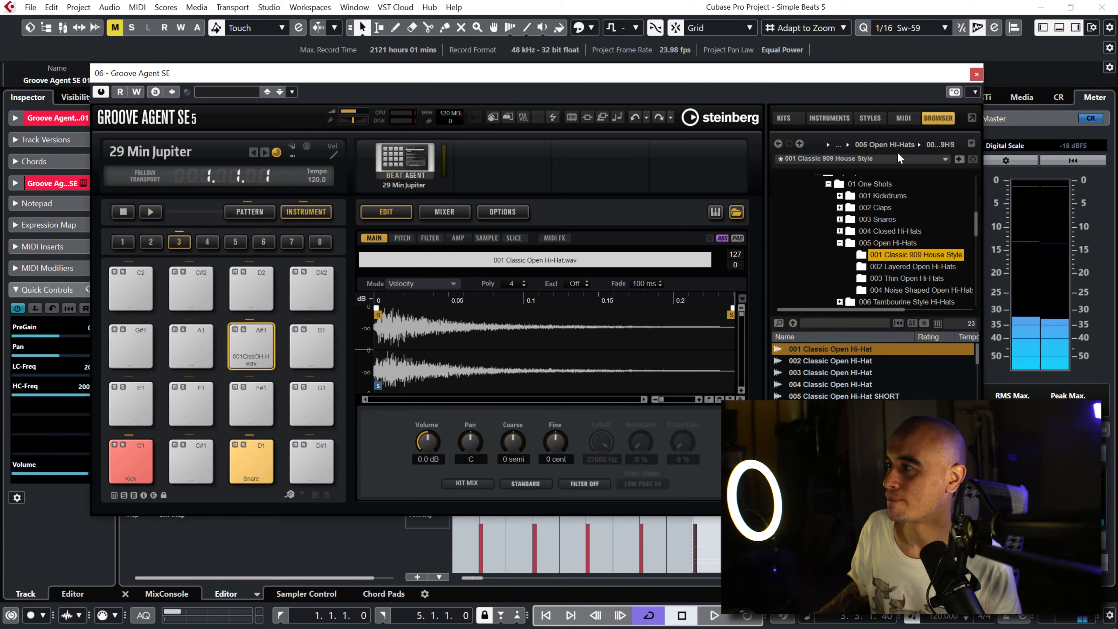
Step: Close the instrument window, select the Open Hi-Hat (A#1) lane and reduce the row height until the Bass Drum lane also shows
{"action": "left_click", "coordinate": [976, 74]}
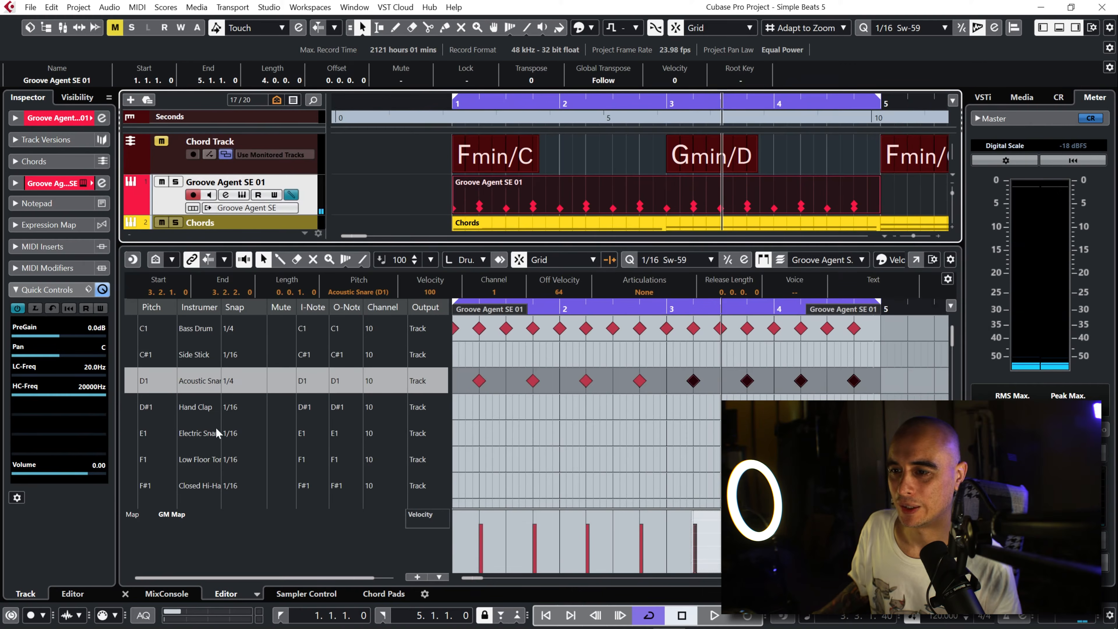
{"action": "scroll", "coordinate": [952, 343], "scroll_direction": "down", "scroll_amount": 3}
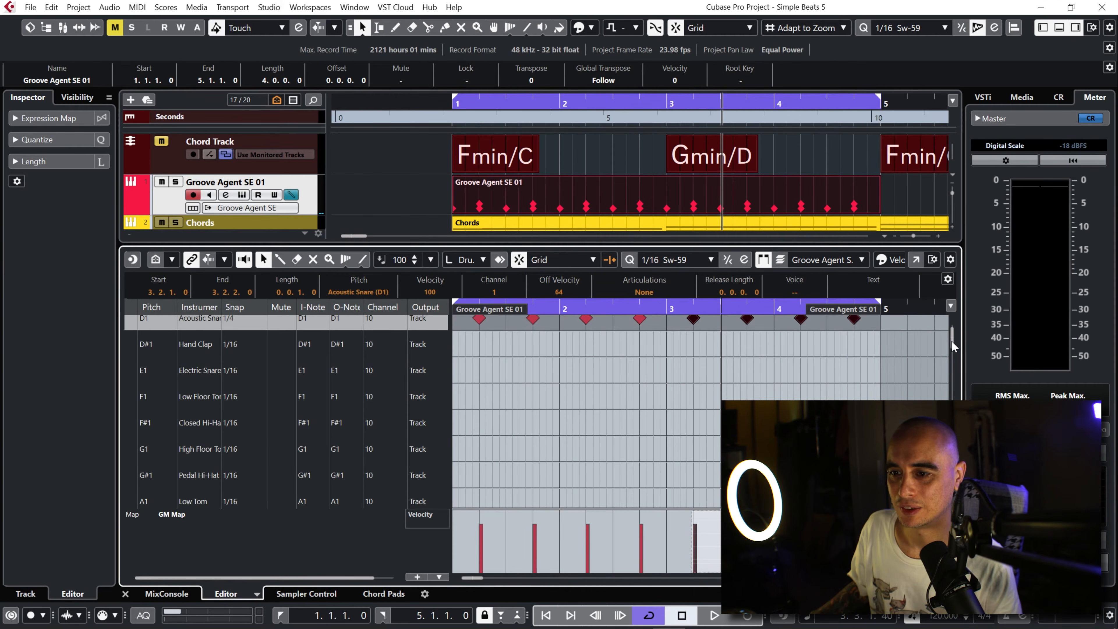
{"action": "scroll", "coordinate": [950, 342], "scroll_direction": "down", "scroll_amount": 3}
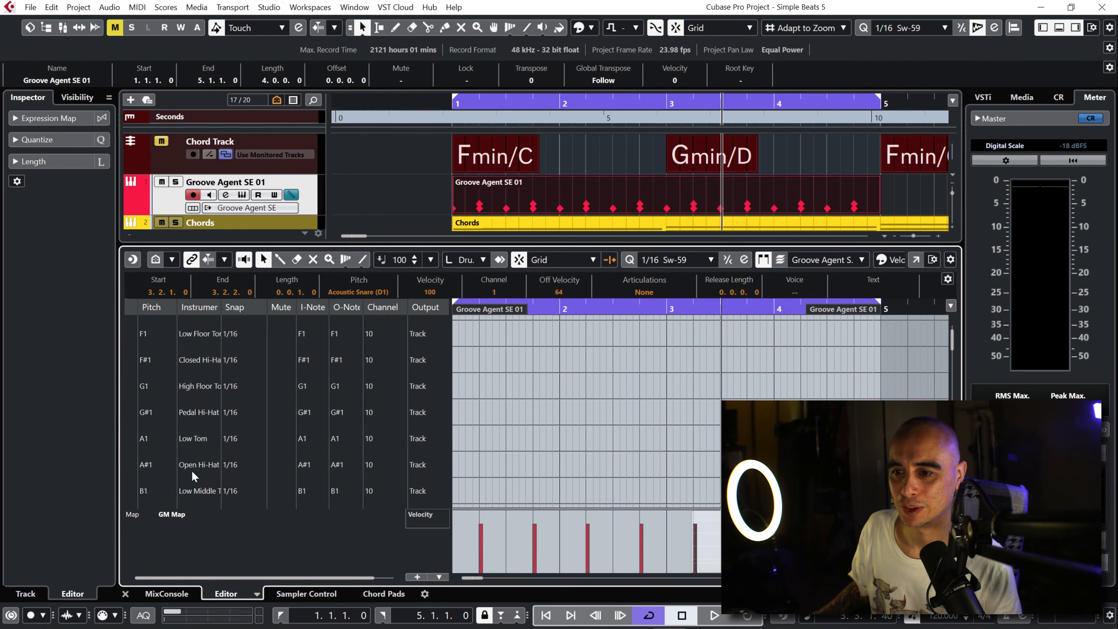
{"action": "left_click", "coordinate": [130, 468]}
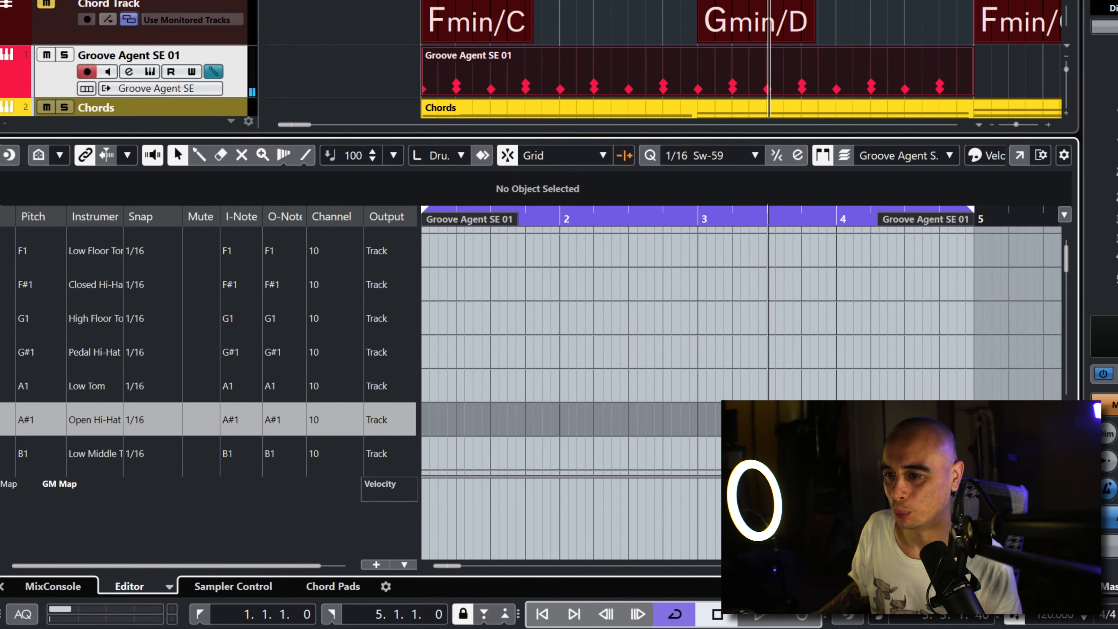
{"action": "key", "text": "shift+g"}
{"action": "key", "text": "shift+g"}
{"action": "key", "text": "shift+g"}
{"action": "key", "text": "shift+g"}
{"action": "key", "text": "shift+g"}
{"action": "key", "text": "shift+g"}
{"action": "key", "text": "shift+g"}
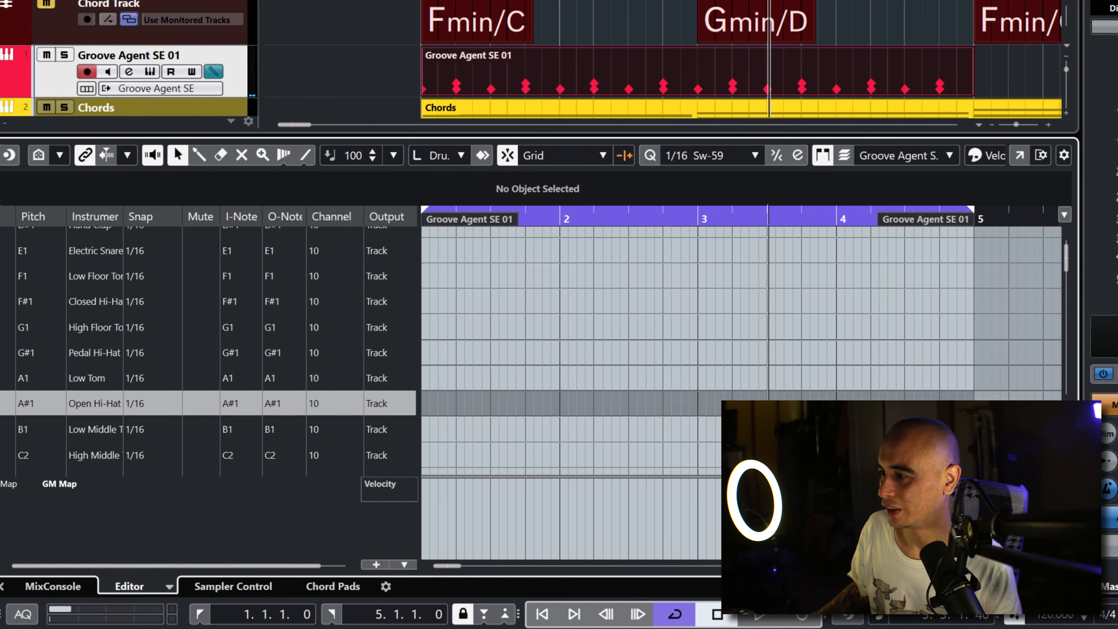
{"action": "key", "text": "shift+g"}
{"action": "key", "text": "shift+g"}
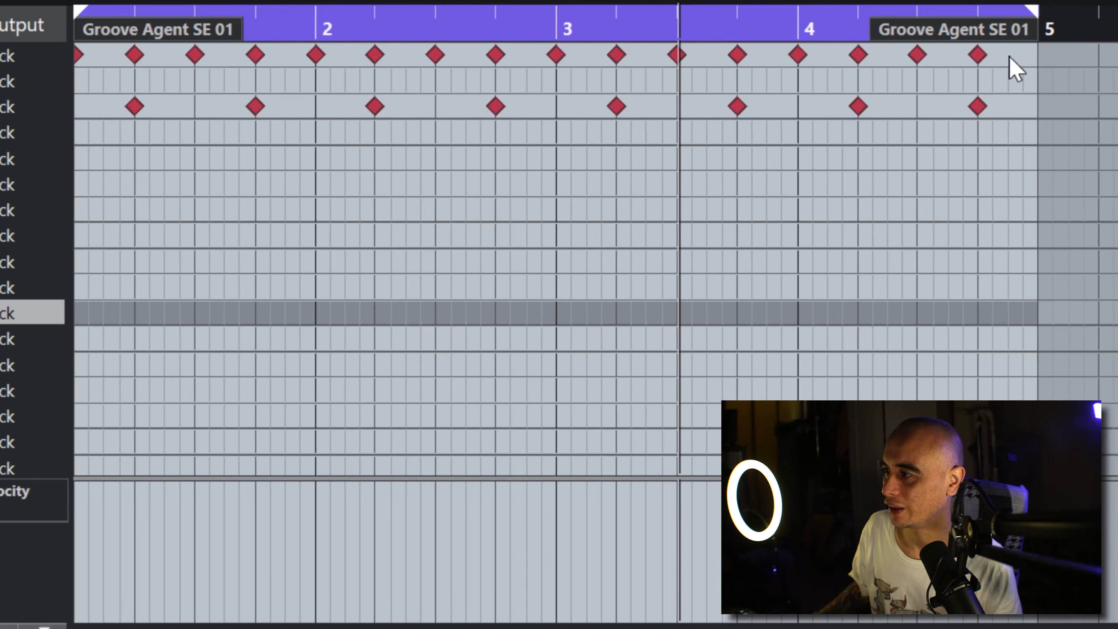
Step: Copy all Bass Drum notes to the Open Hi-Hat lane starting at 1.1.3, without enlarging the part
{"action": "left_click_drag", "start_coordinate": [956, 232], "coordinate": [757, 231]}
{"action": "left_click_drag", "start_coordinate": [665, 55], "coordinate": [98, 314]}
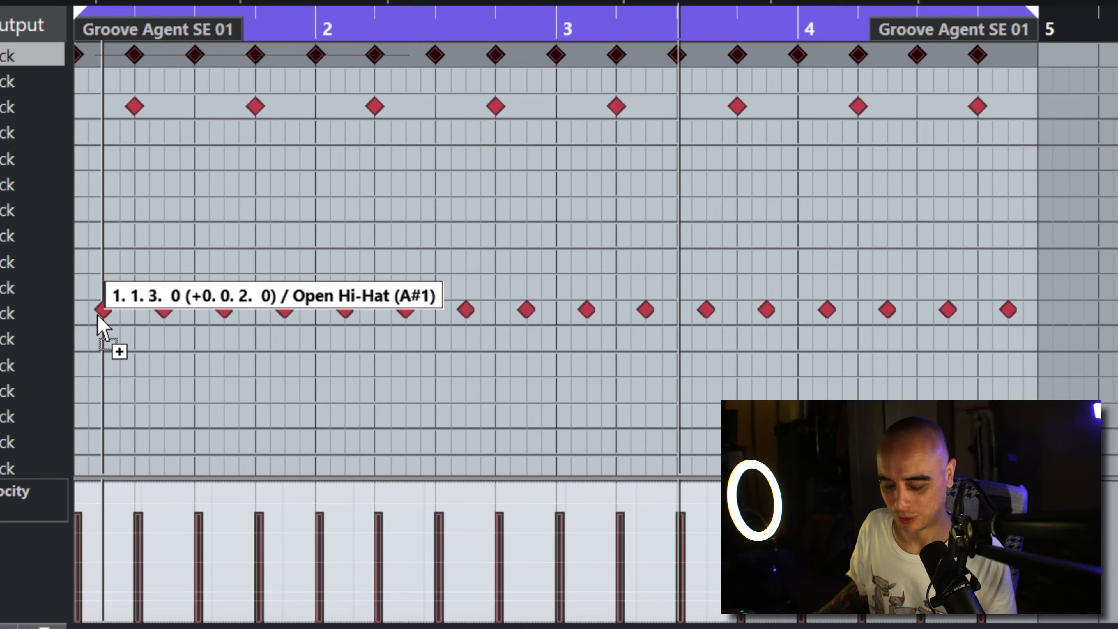
{"action": "left_click_drag", "start_coordinate": [97, 314], "coordinate": [99, 313]}
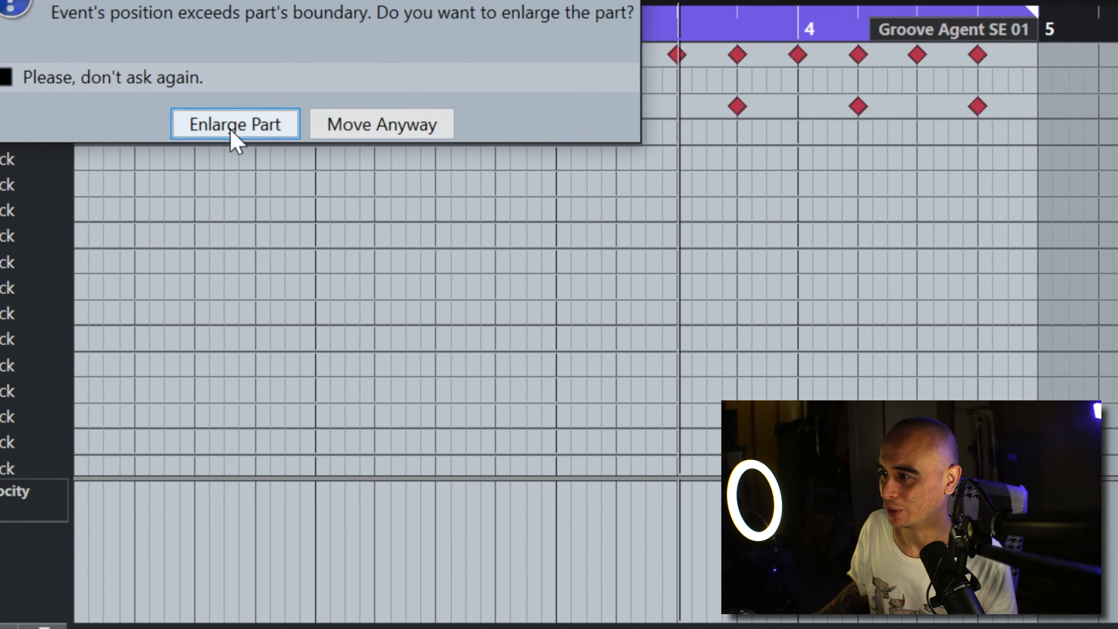
{"action": "left_click", "coordinate": [358, 126]}
{"action": "left_click", "coordinate": [239, 382]}
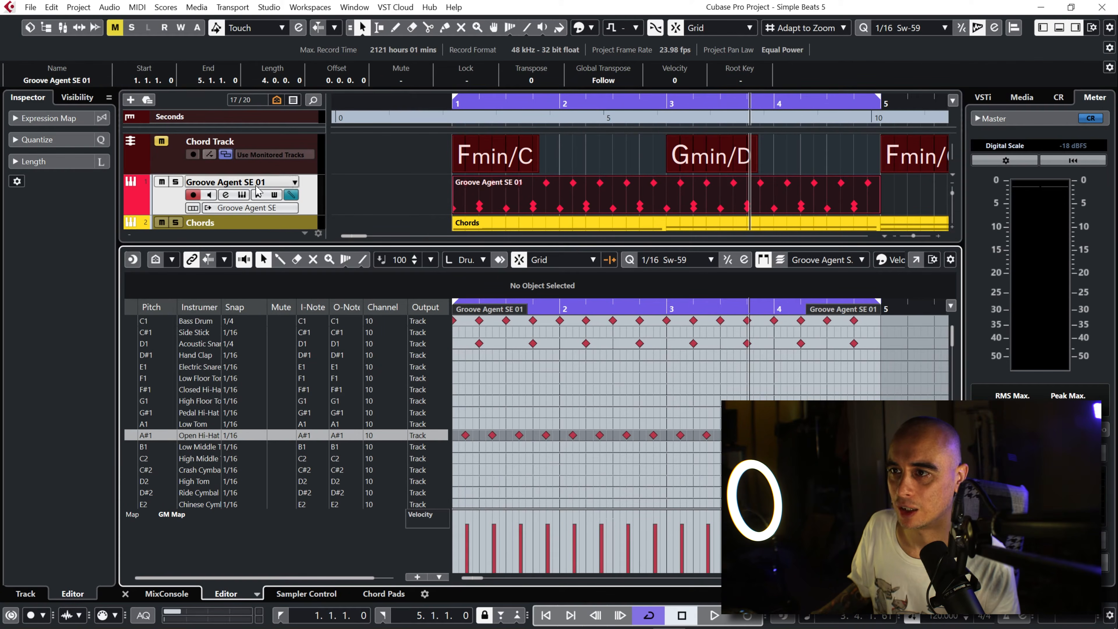
Step: Reopen the instrument window and lower the A#1 pad's volume to -10.9 dB while the beat plays
{"action": "left_click", "coordinate": [245, 195]}
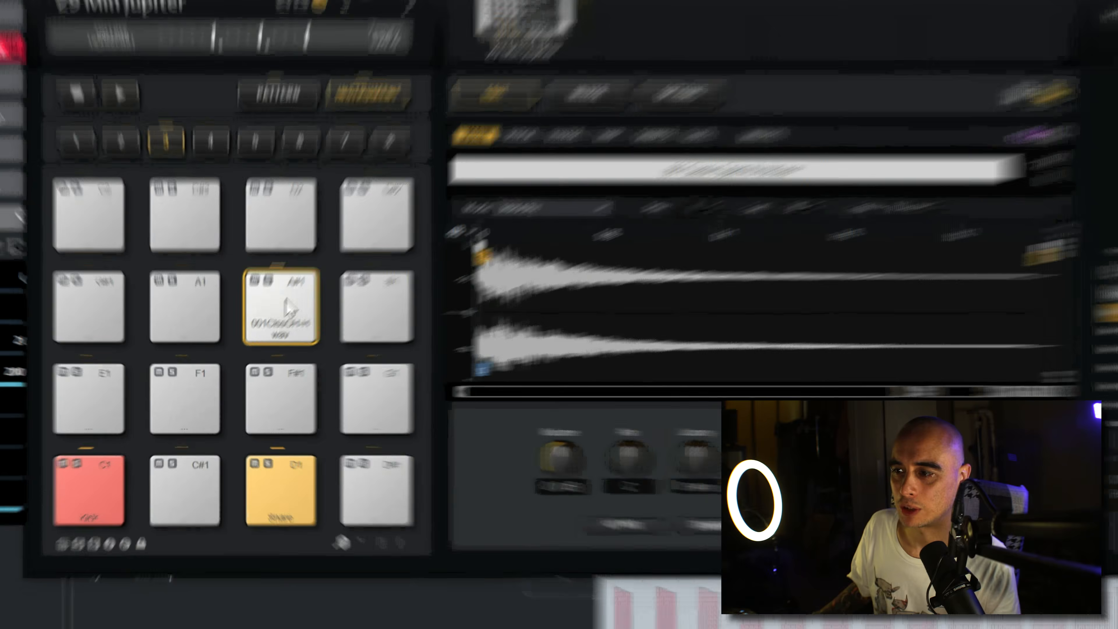
{"action": "left_click", "coordinate": [253, 342]}
{"action": "left_click", "coordinate": [254, 341]}
{"action": "left_click", "coordinate": [254, 342]}
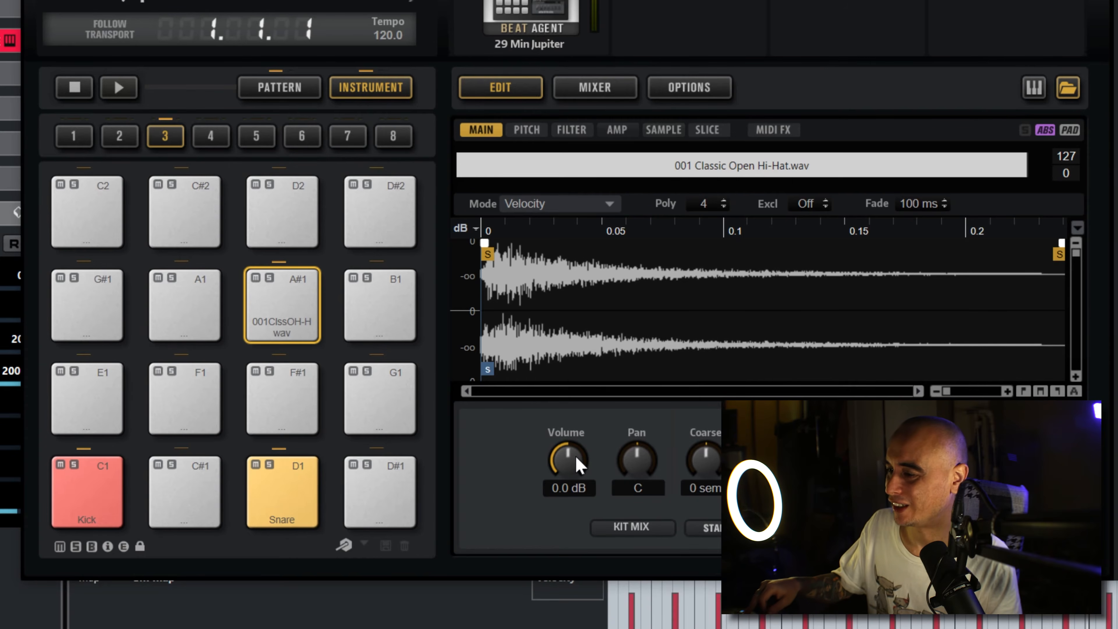
{"action": "key", "text": "space"}
{"action": "left_click_drag", "start_coordinate": [578, 464], "coordinate": [570, 469]}
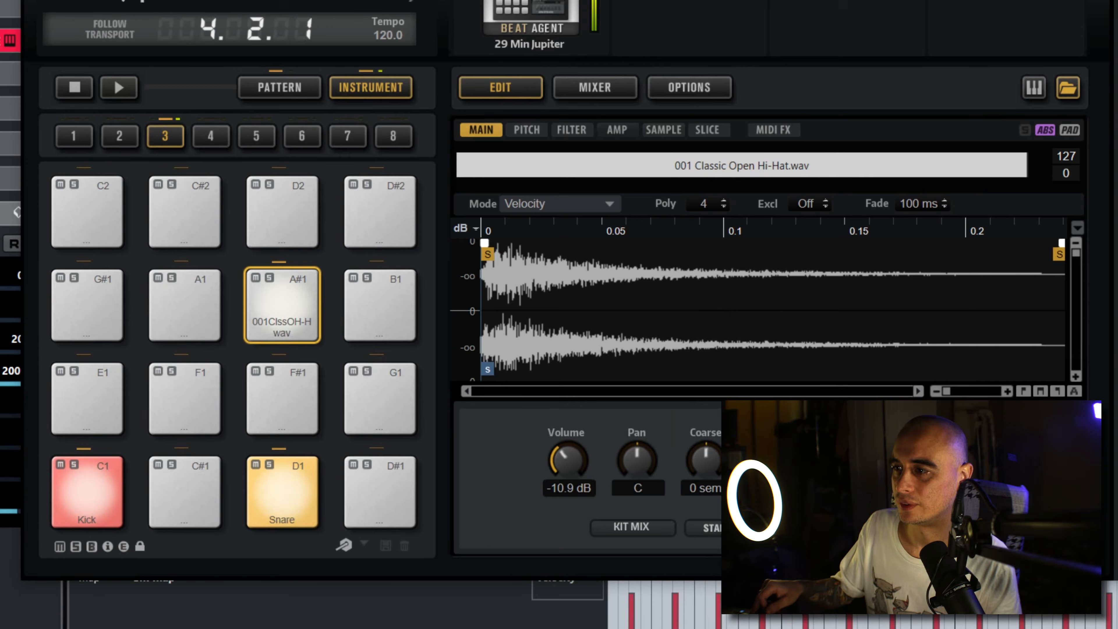
Step: Rename the A#1 pad to OHH and set its colour to Color 6
{"action": "right_click", "coordinate": [288, 328]}
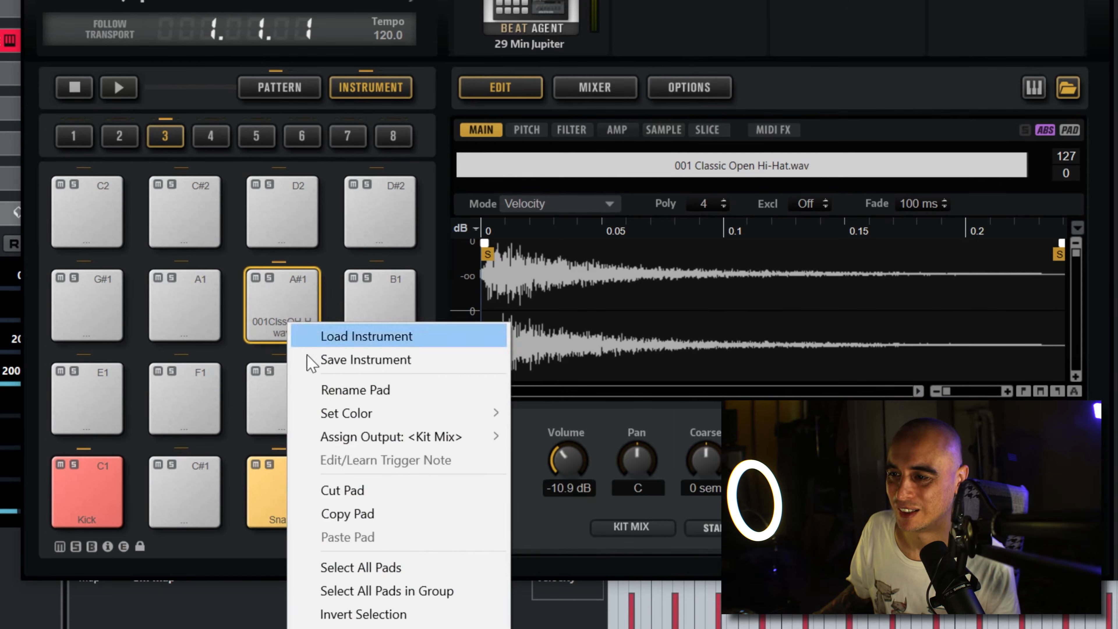
{"action": "left_click", "coordinate": [343, 390]}
{"action": "type", "text": "OHH"}
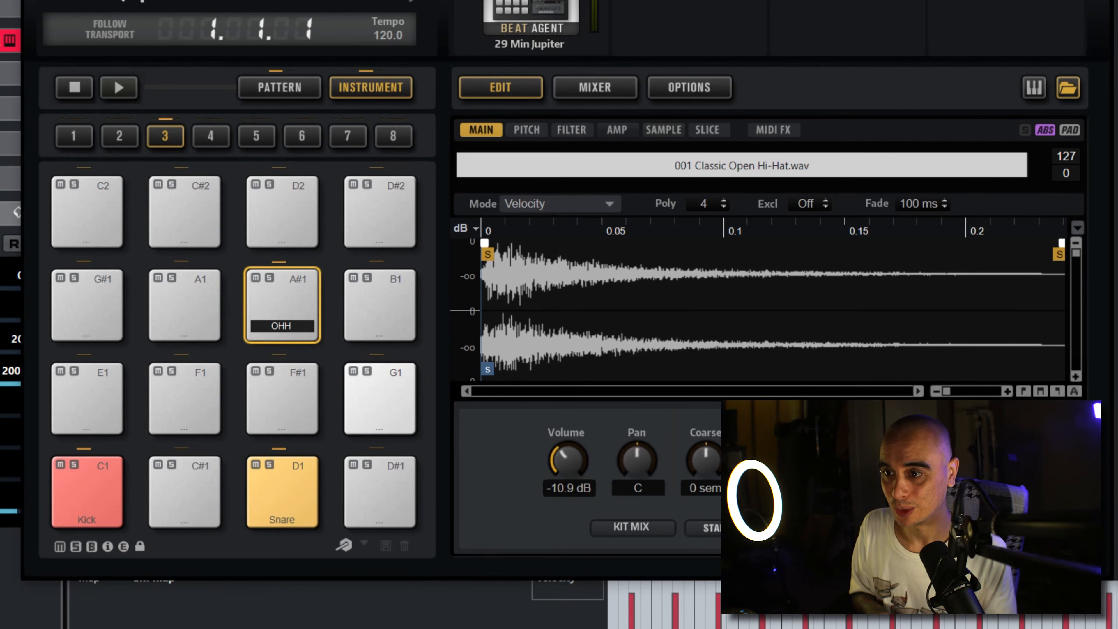
{"action": "key", "text": "Return"}
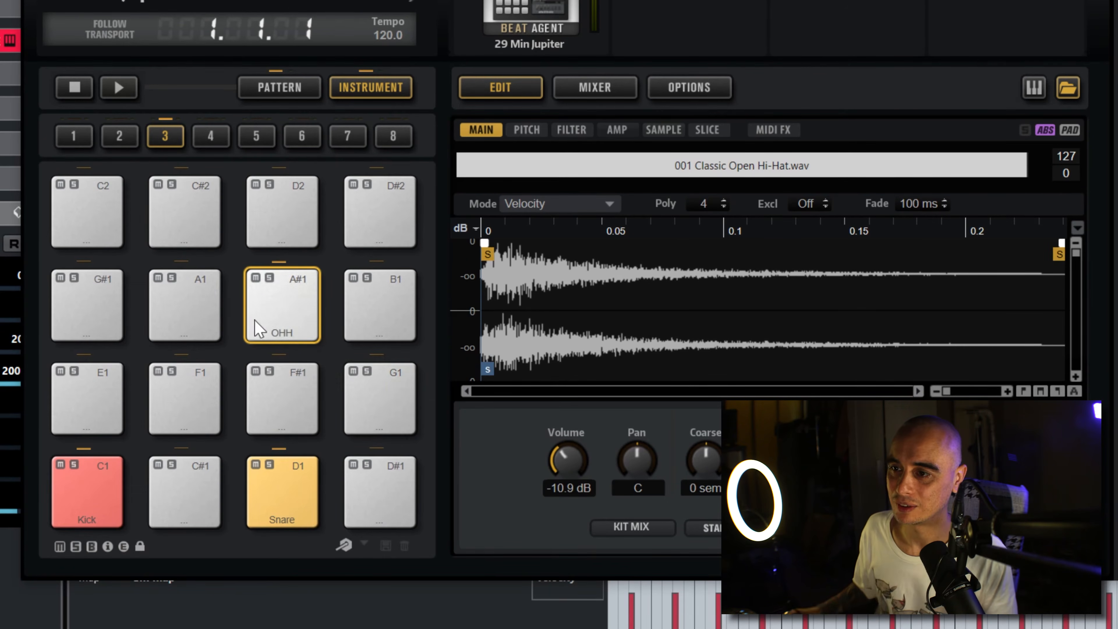
{"action": "right_click", "coordinate": [289, 334]}
{"action": "mouse_move", "coordinate": [387, 425]}
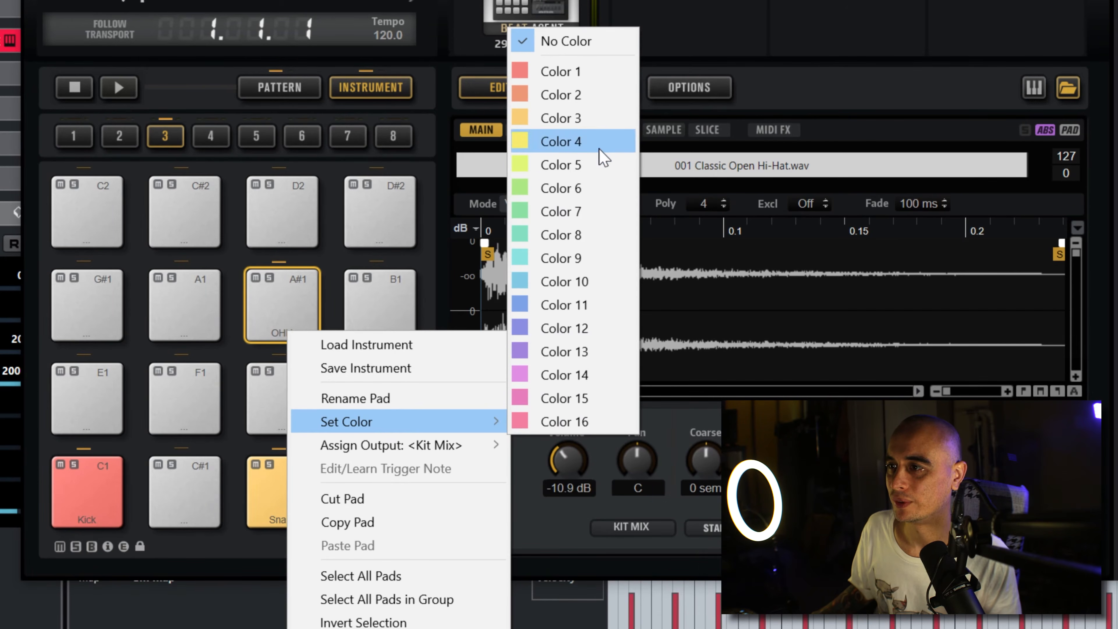
{"action": "left_click", "coordinate": [592, 186]}
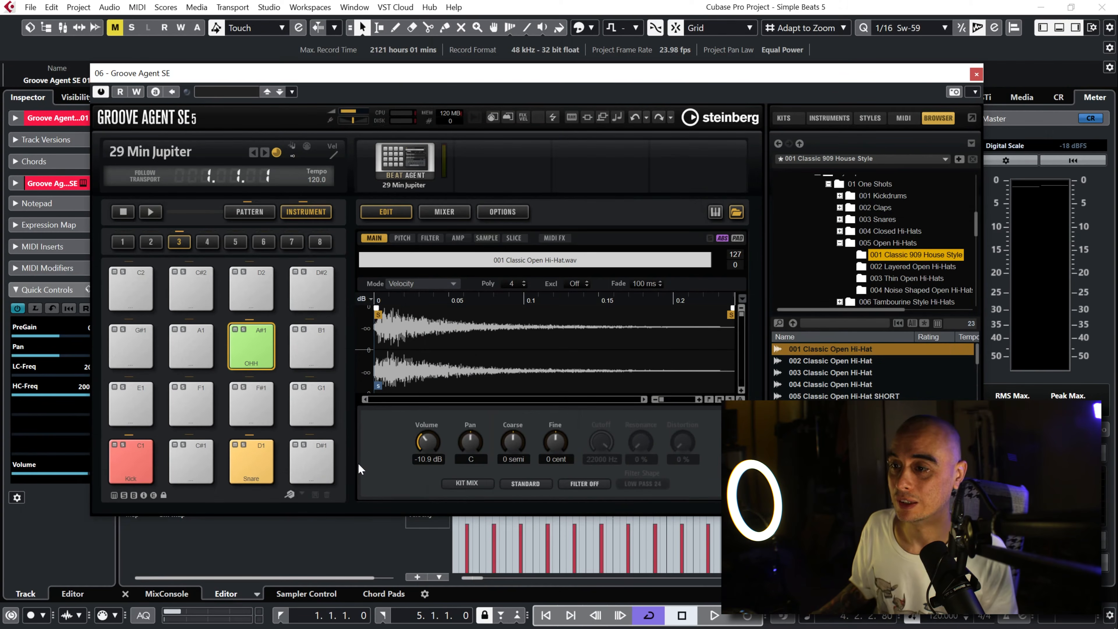
Step: Audition the 001 Layered samples under 004 Closed Hi-Hats and load 003 Layered Closed Hi-Hat onto the F#1 pad
{"action": "left_click", "coordinate": [251, 402]}
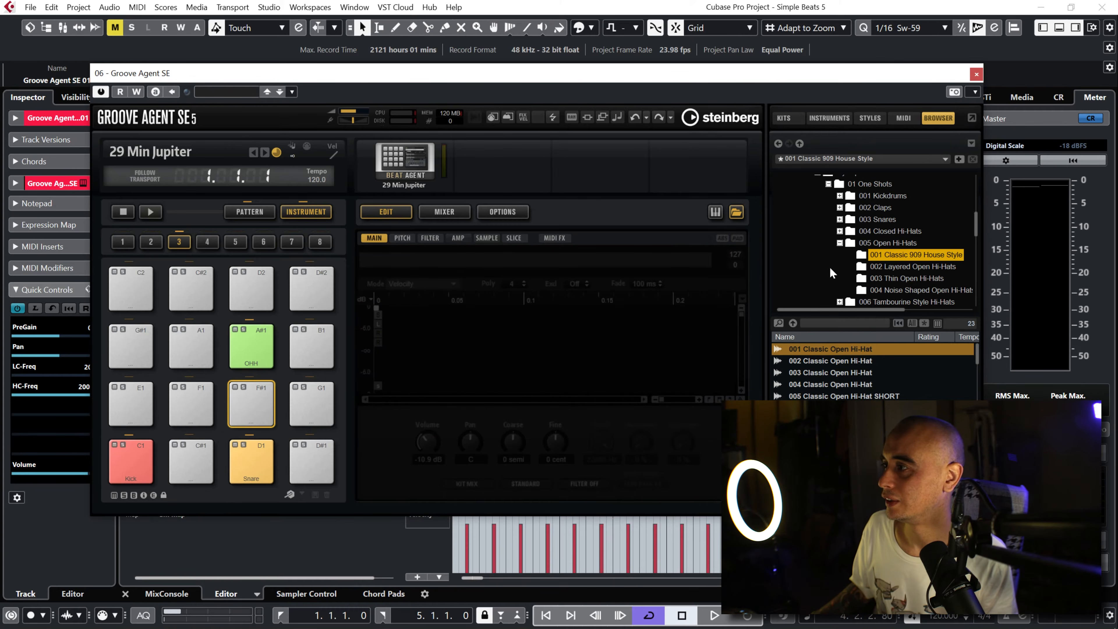
{"action": "left_click", "coordinate": [840, 231]}
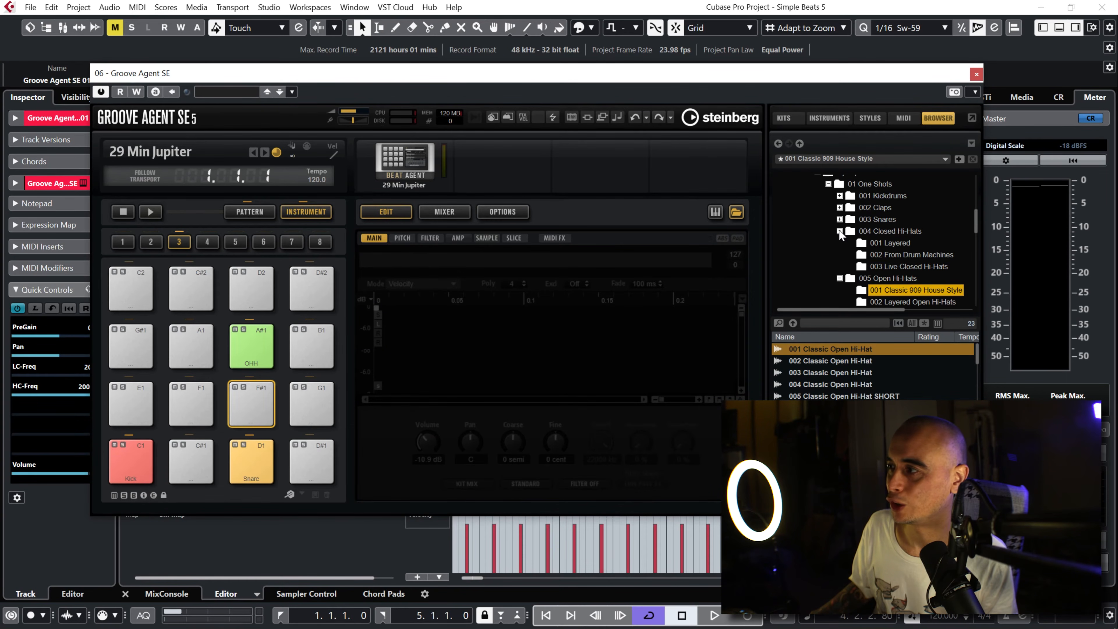
{"action": "left_click", "coordinate": [889, 244]}
{"action": "left_click", "coordinate": [847, 350]}
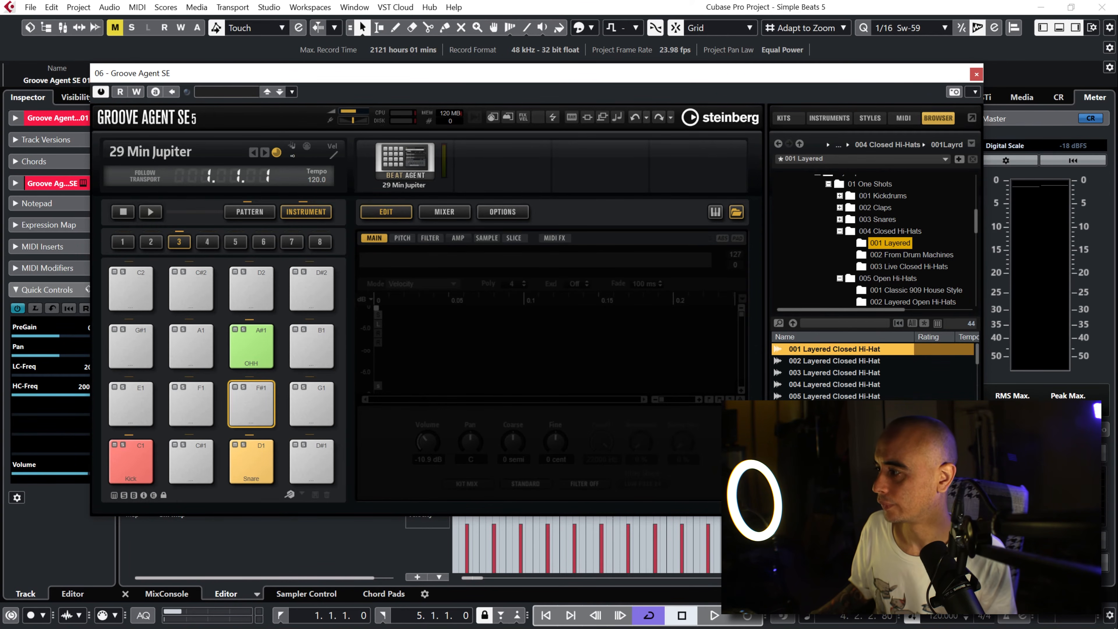
{"action": "left_click", "coordinate": [781, 494]}
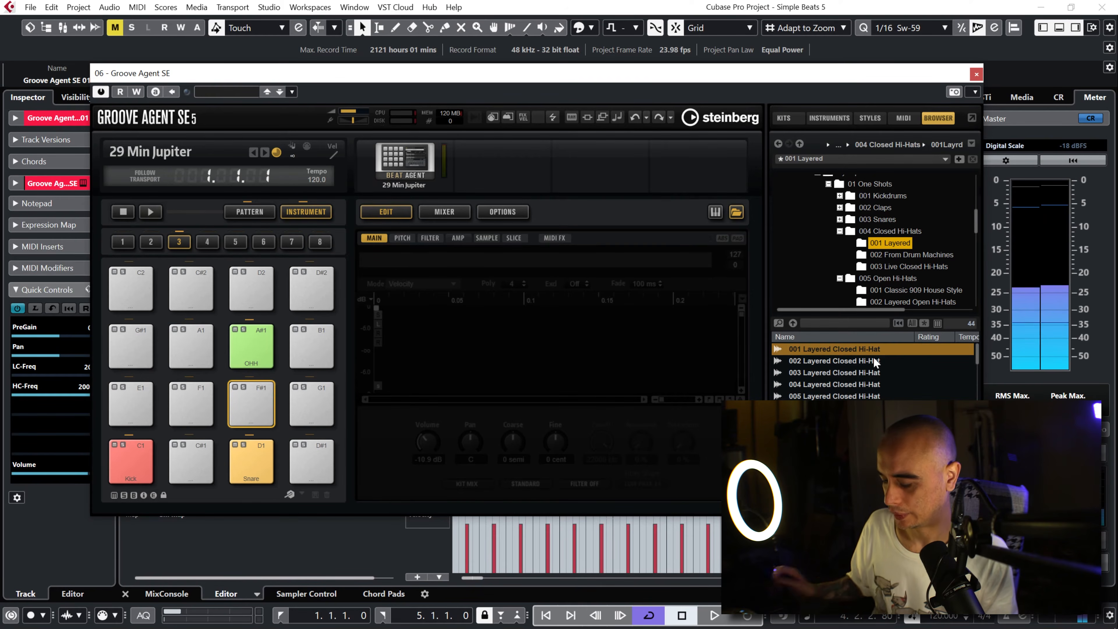
{"action": "key", "text": "Down"}
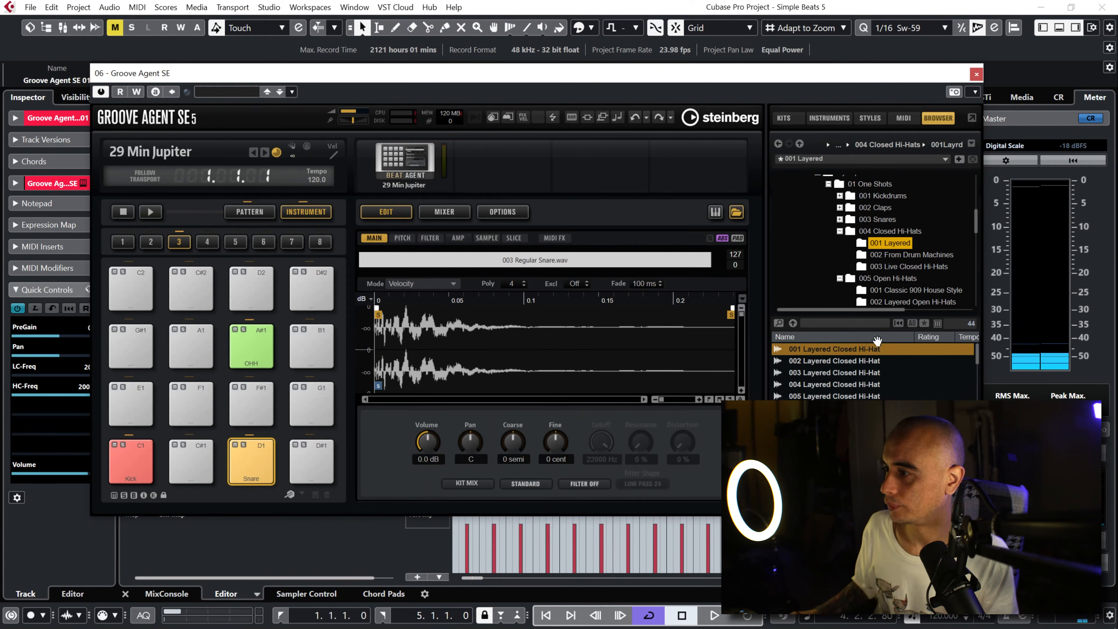
{"action": "left_click", "coordinate": [273, 418]}
{"action": "left_click", "coordinate": [861, 350]}
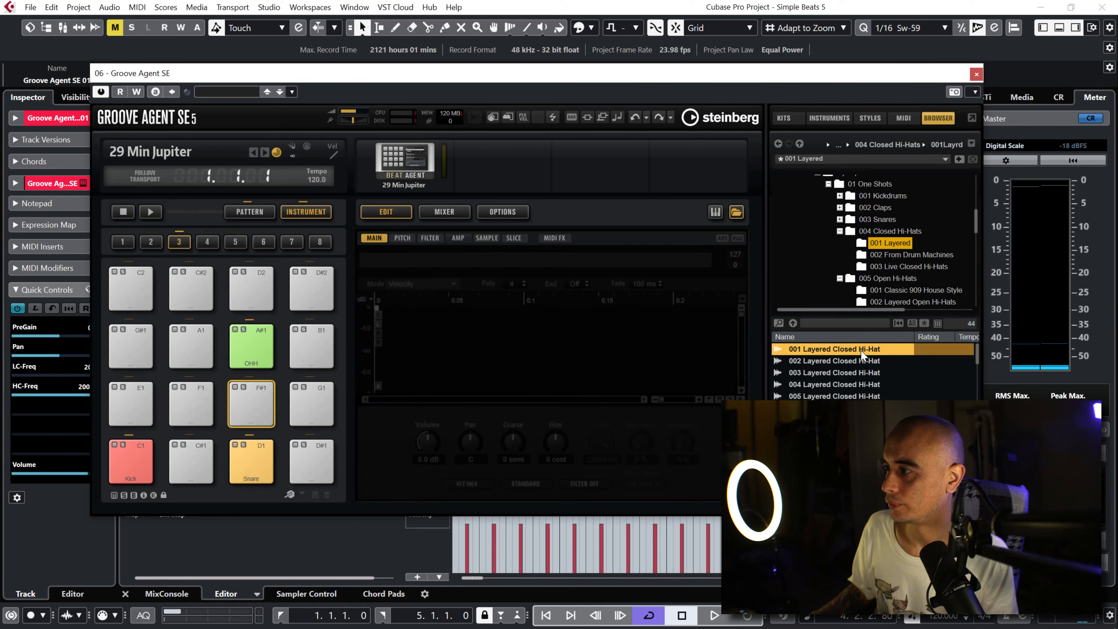
{"action": "key", "text": "Down"}
{"action": "key", "text": "Down"}
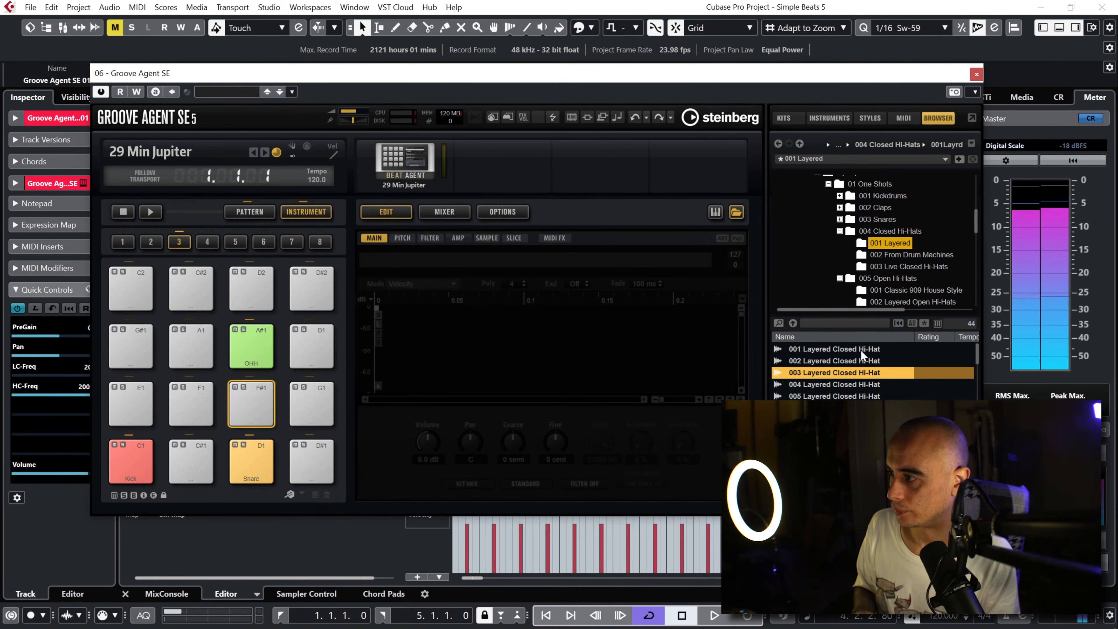
{"action": "left_click_drag", "start_coordinate": [860, 373], "coordinate": [253, 388]}
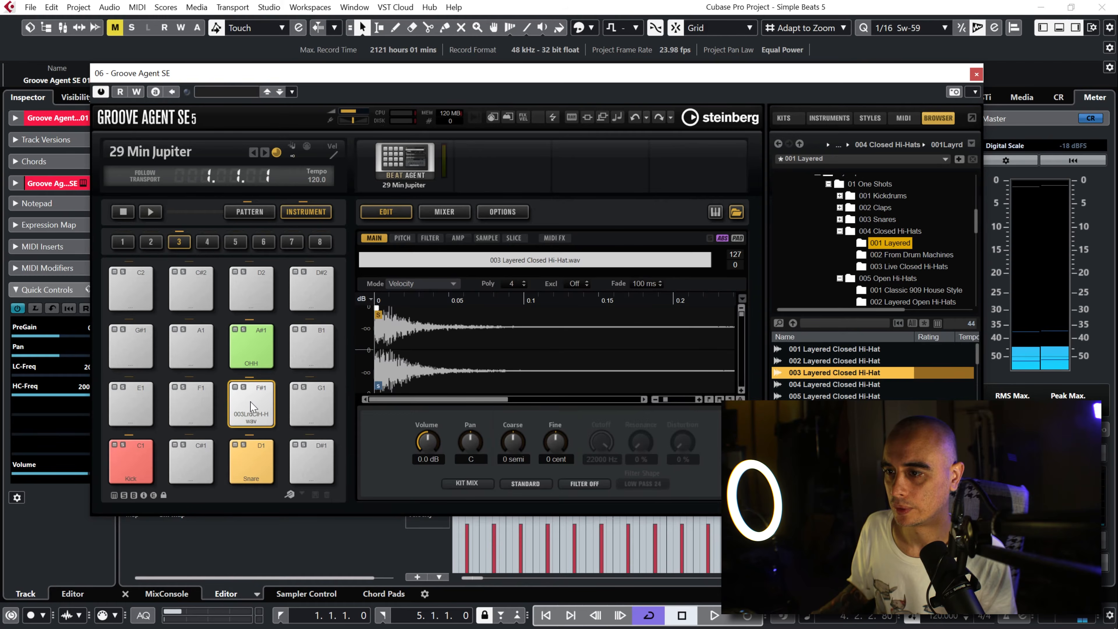
Step: Compare the F#1 closed hi-hat with the OHH pad by ear and lower the F#1 pad's volume to -11.9 dB
{"action": "left_click", "coordinate": [249, 363]}
{"action": "left_click", "coordinate": [256, 393]}
{"action": "left_click", "coordinate": [255, 345]}
{"action": "left_click", "coordinate": [257, 399]}
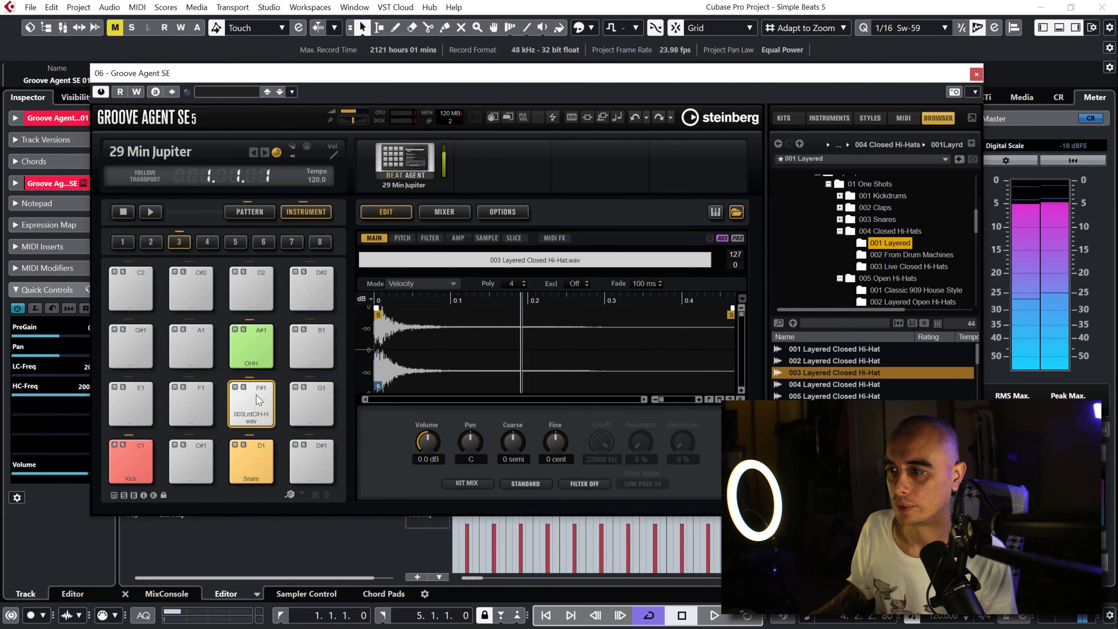
{"action": "left_click_drag", "start_coordinate": [433, 458], "coordinate": [439, 482]}
{"action": "left_click", "coordinate": [266, 402]}
{"action": "left_click", "coordinate": [266, 402]}
{"action": "left_click", "coordinate": [266, 403]}
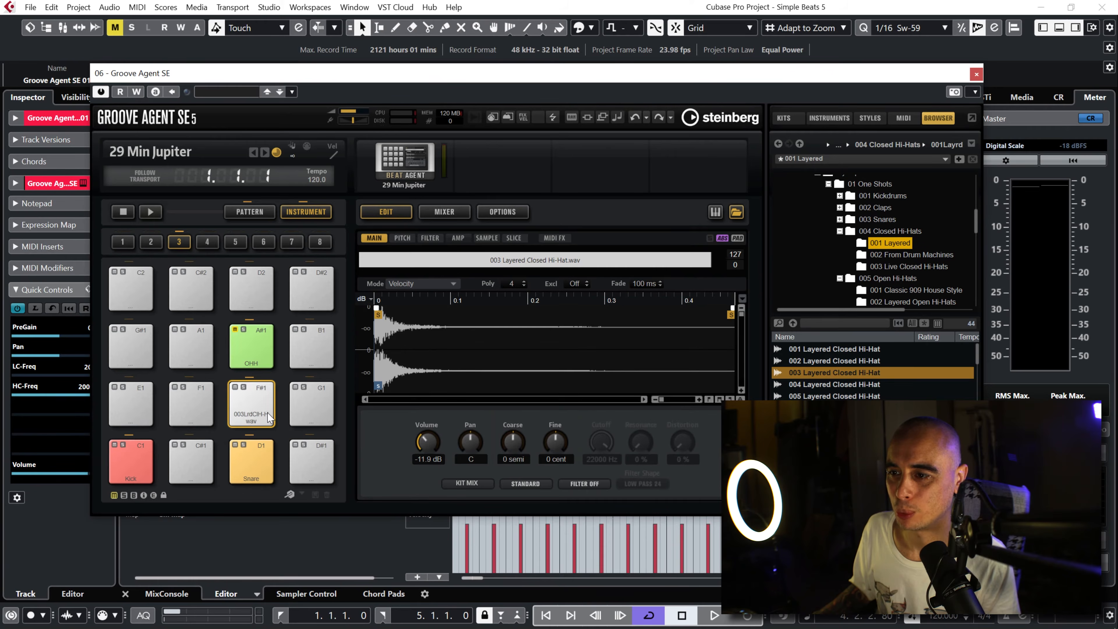
{"action": "left_click", "coordinate": [255, 401]}
{"action": "left_click", "coordinate": [254, 401]}
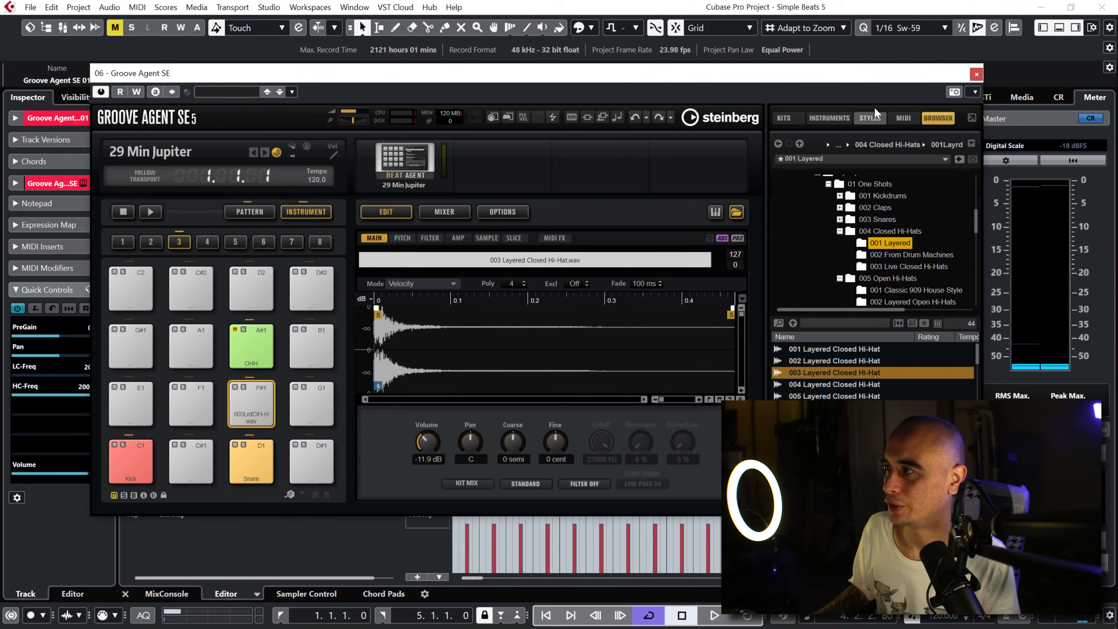
Step: Back in the drum editor, select the Closed Hi-Hat (F#1) lane and shorten the cycle range to end at bar 3
{"action": "left_click", "coordinate": [976, 75]}
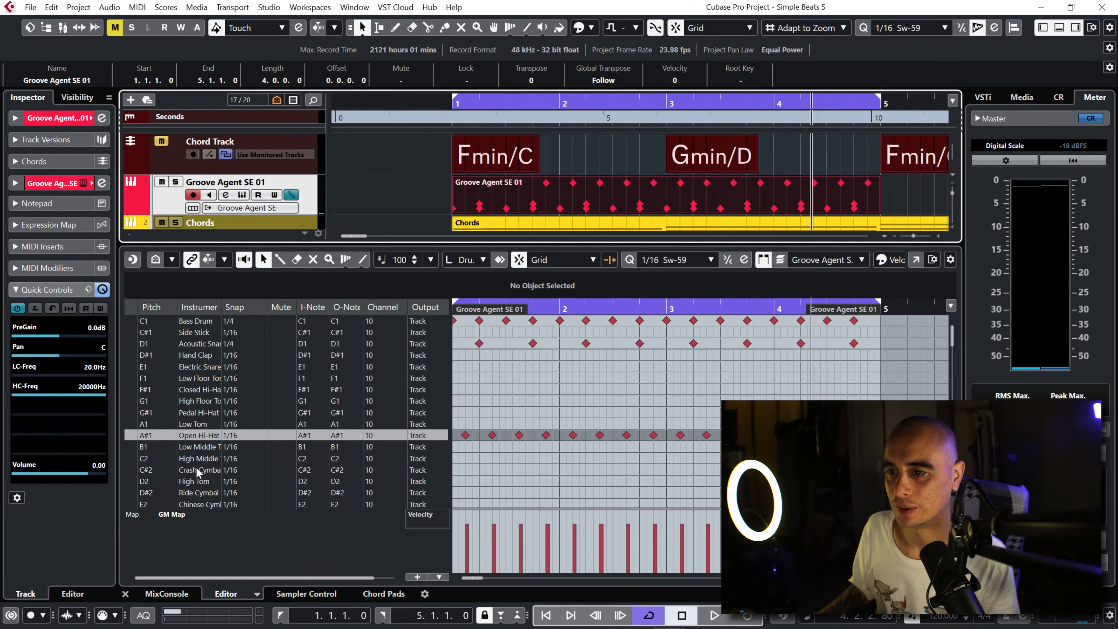
{"action": "left_click", "coordinate": [128, 389]}
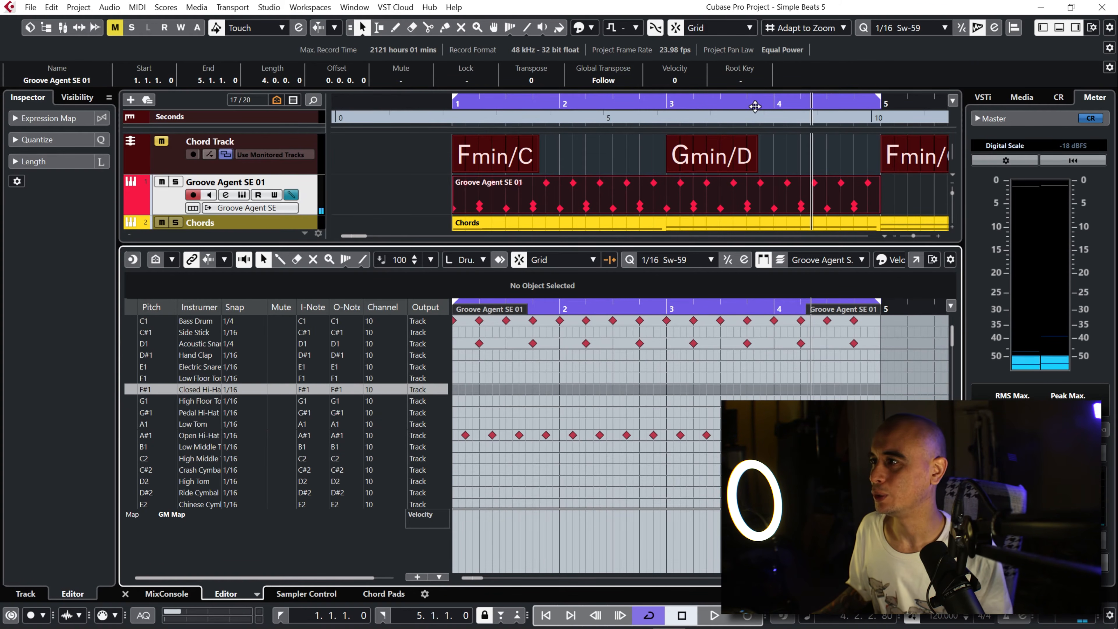
{"action": "left_click_drag", "start_coordinate": [880, 100], "coordinate": [662, 108]}
{"action": "mouse_move", "coordinate": [544, 309]}
{"action": "left_mouse_down"}
{"action": "mouse_move", "coordinate": [500, 329]}
{"action": "mouse_move", "coordinate": [436, 322]}
{"action": "mouse_move", "coordinate": [433, 338]}
{"action": "left_mouse_up"}
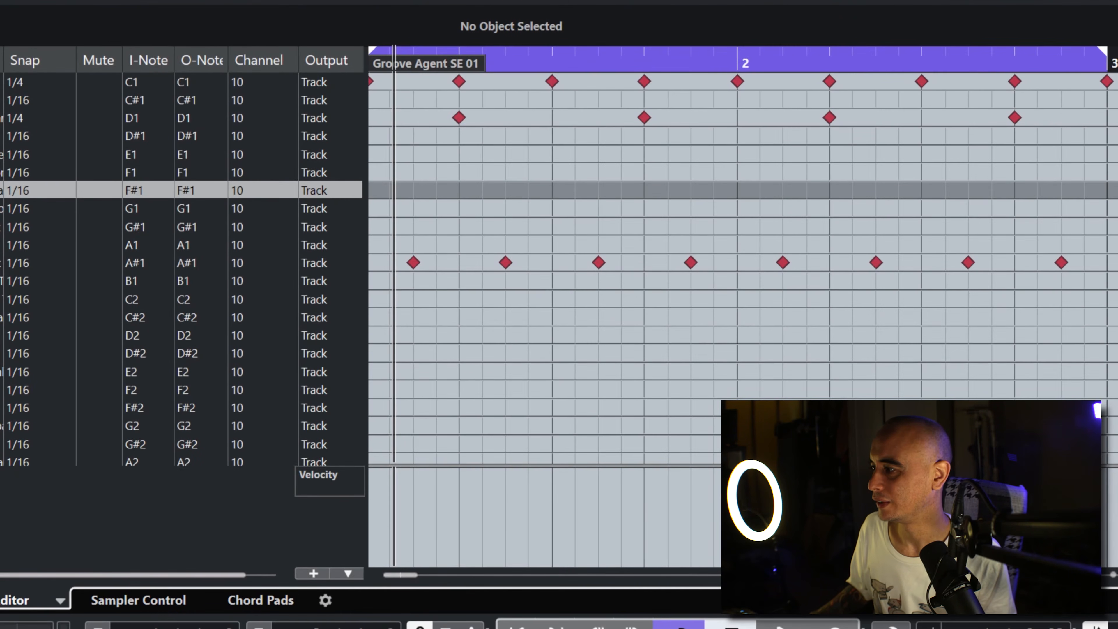
Step: Fill the Closed Hi-Hat (F#1) lane with continuous 1/16 notes from bar 1 up to bar 3
{"action": "key", "text": "shift+h"}
{"action": "key", "text": "shift+h"}
{"action": "key", "text": "shift+h"}
{"action": "key", "text": "shift+h"}
{"action": "key", "text": "shift+h"}
{"action": "key", "text": "shift+h"}
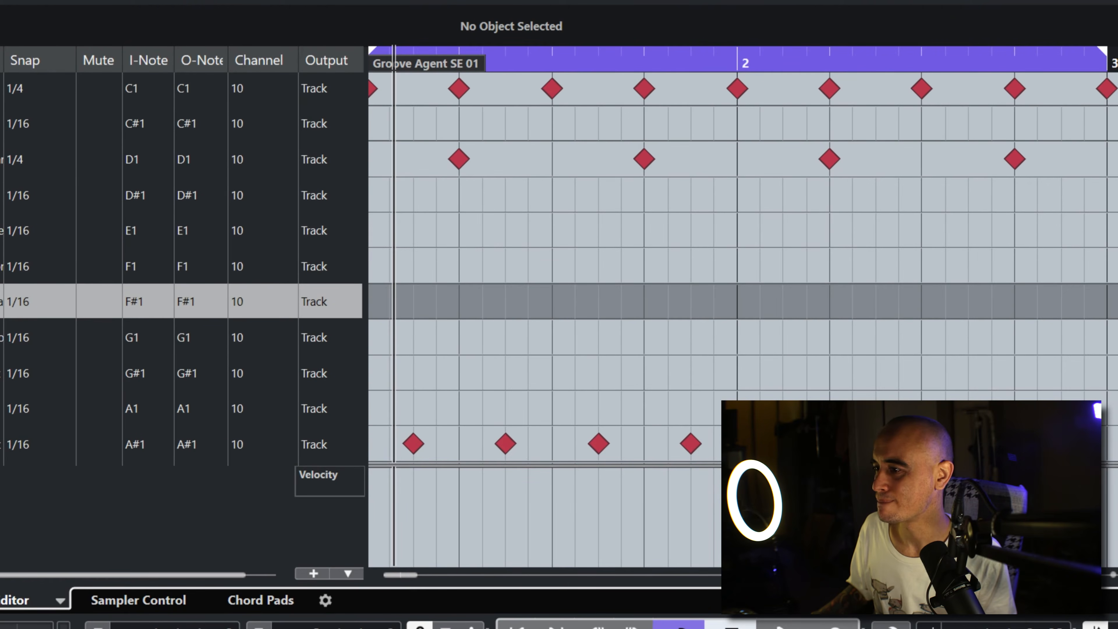
{"action": "right_click", "coordinate": [446, 299]}
{"action": "left_click", "coordinate": [466, 297]}
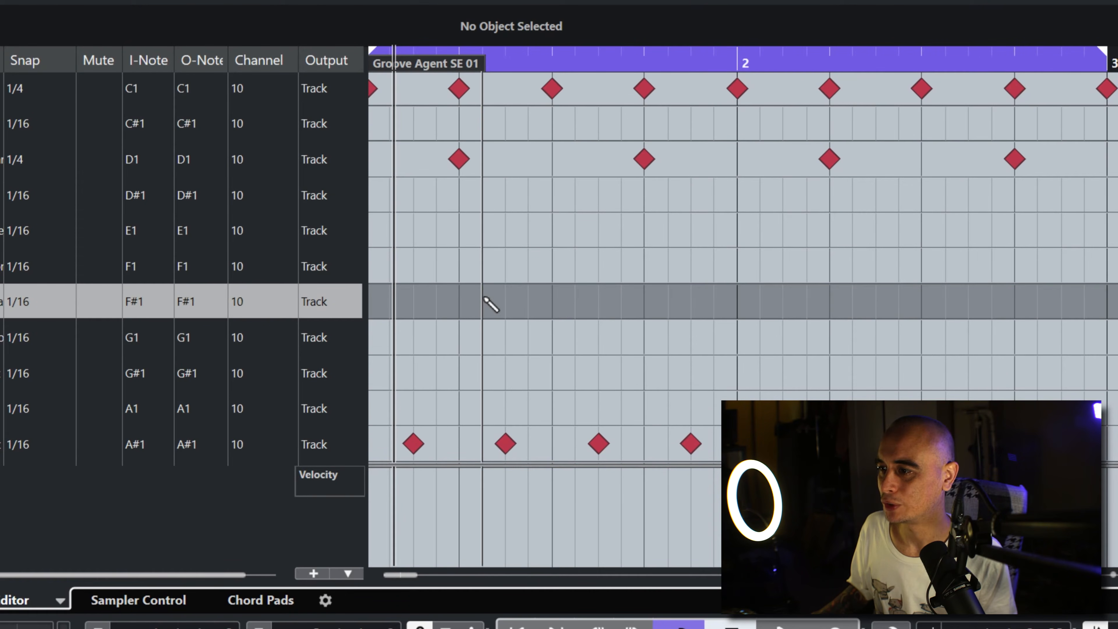
{"action": "left_click_drag", "start_coordinate": [380, 301], "coordinate": [1083, 302]}
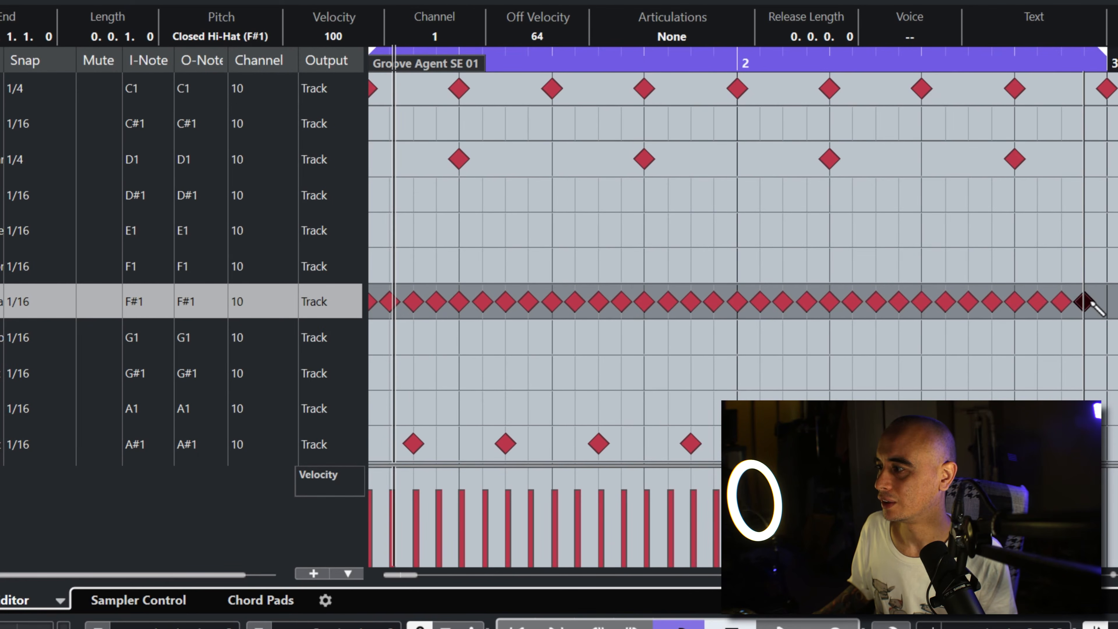
{"action": "right_click", "coordinate": [1013, 355]}
{"action": "left_click", "coordinate": [1012, 355]}
{"action": "left_click", "coordinate": [1011, 355]}
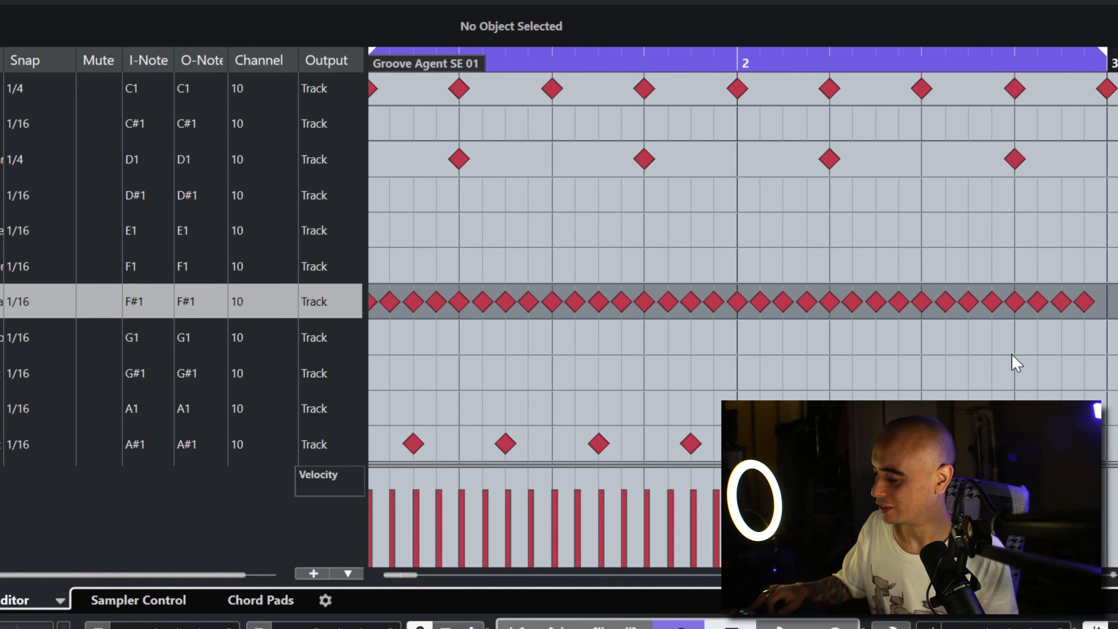
Step: Play the two-bar loop from its start to check the closed hi-hat pattern against the kick, snare and open hi-hat
{"action": "key", "text": "space"}
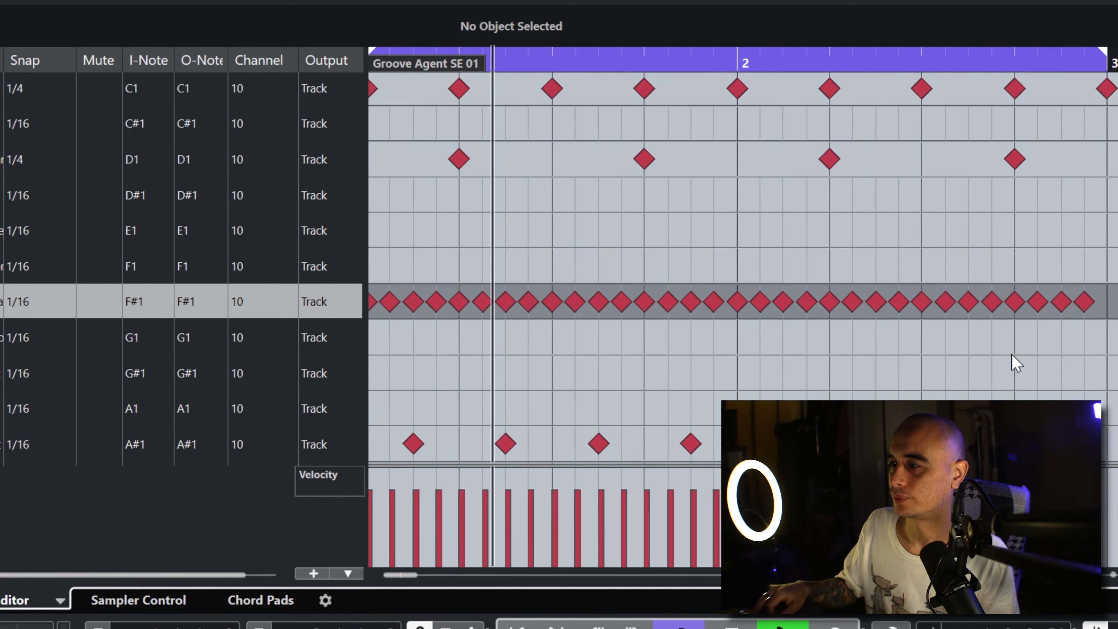
{"action": "key", "text": "space"}
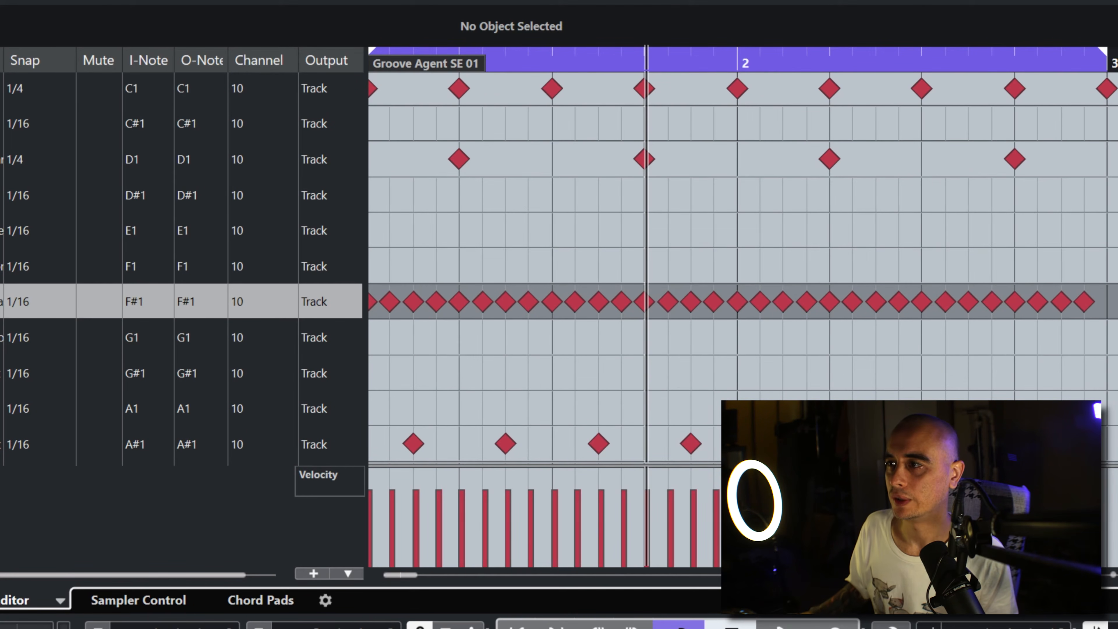
{"action": "left_click_drag", "start_coordinate": [759, 0], "coordinate": [759, 31]}
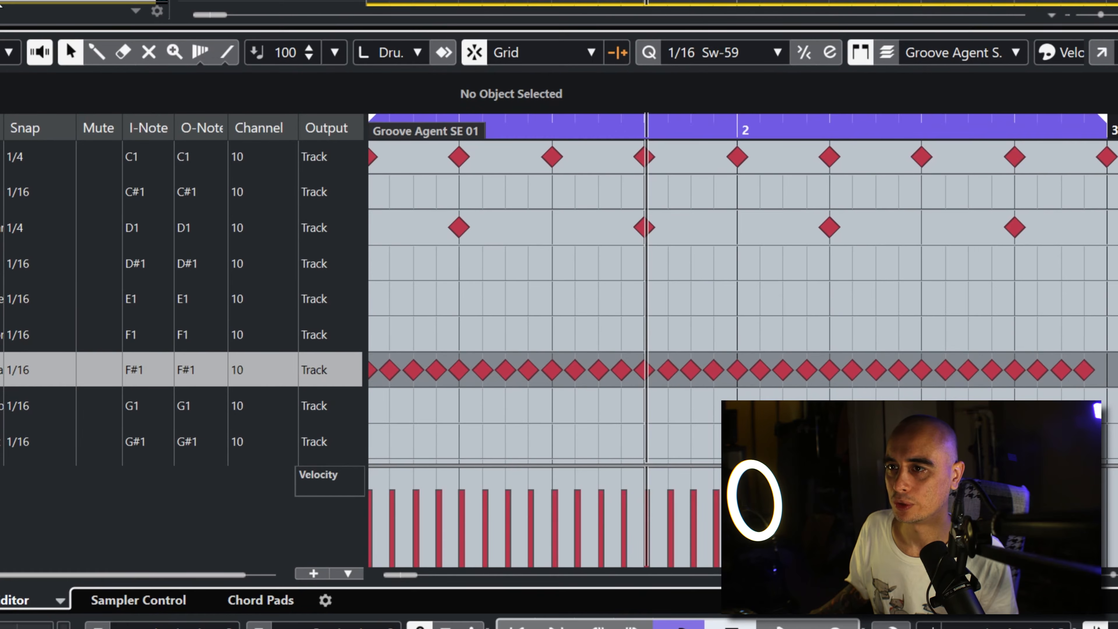
{"action": "left_click", "coordinate": [352, 1]}
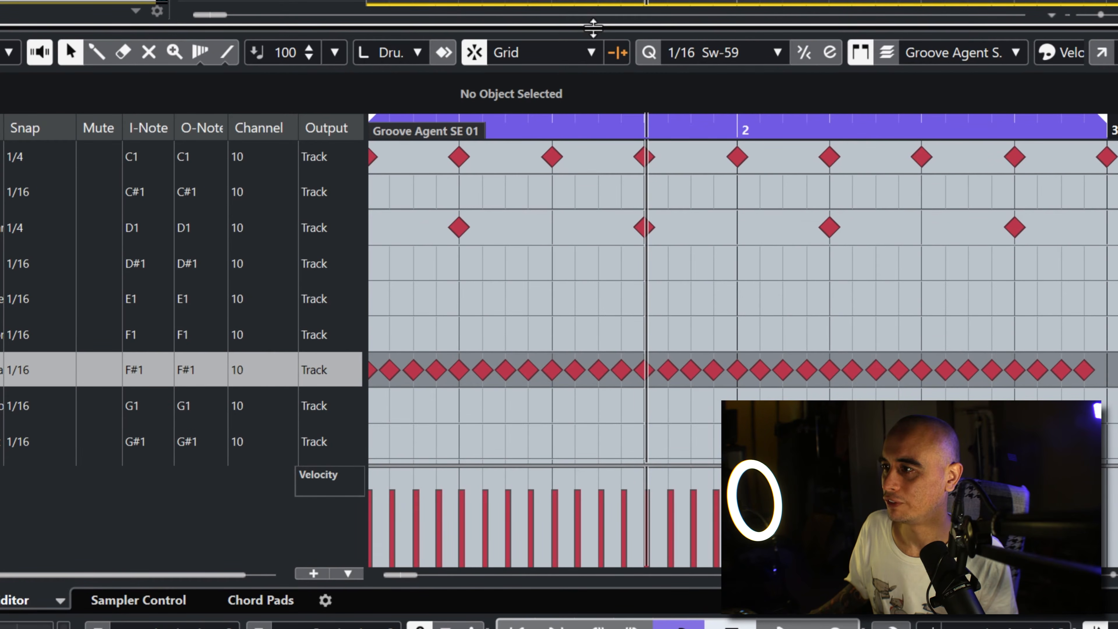
{"action": "left_click_drag", "start_coordinate": [593, 27], "coordinate": [594, 0]}
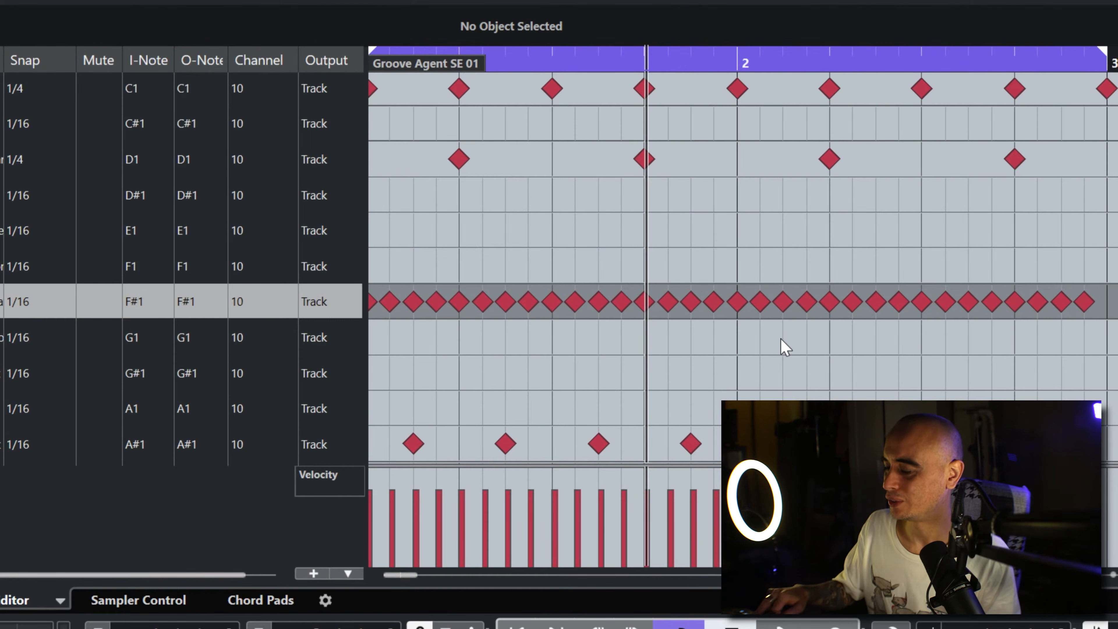
{"action": "key", "text": "period"}
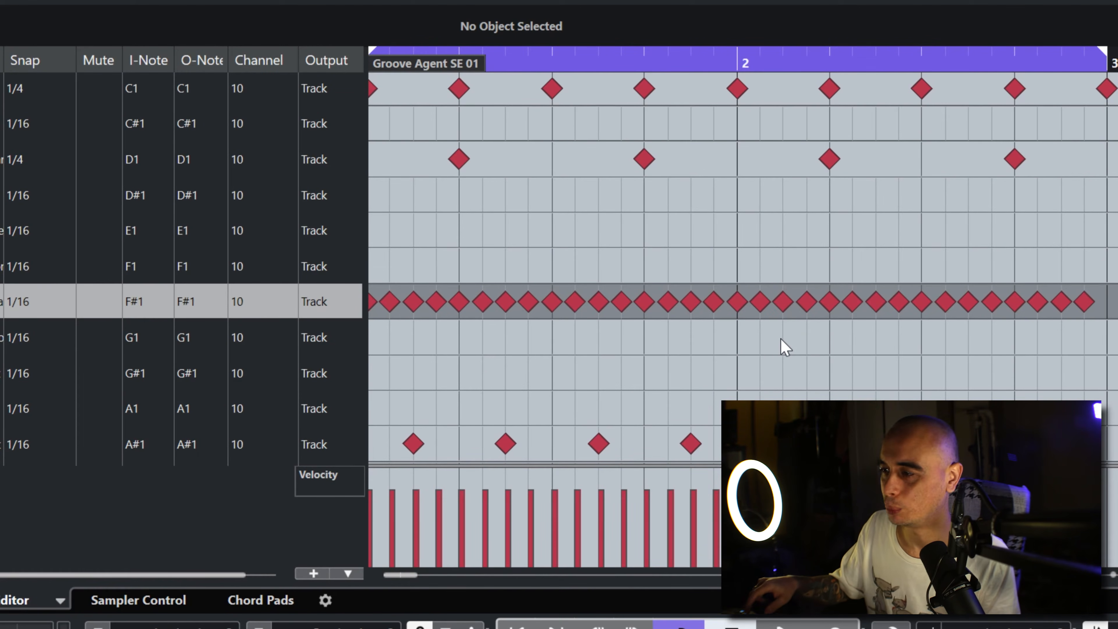
{"action": "key", "text": "space"}
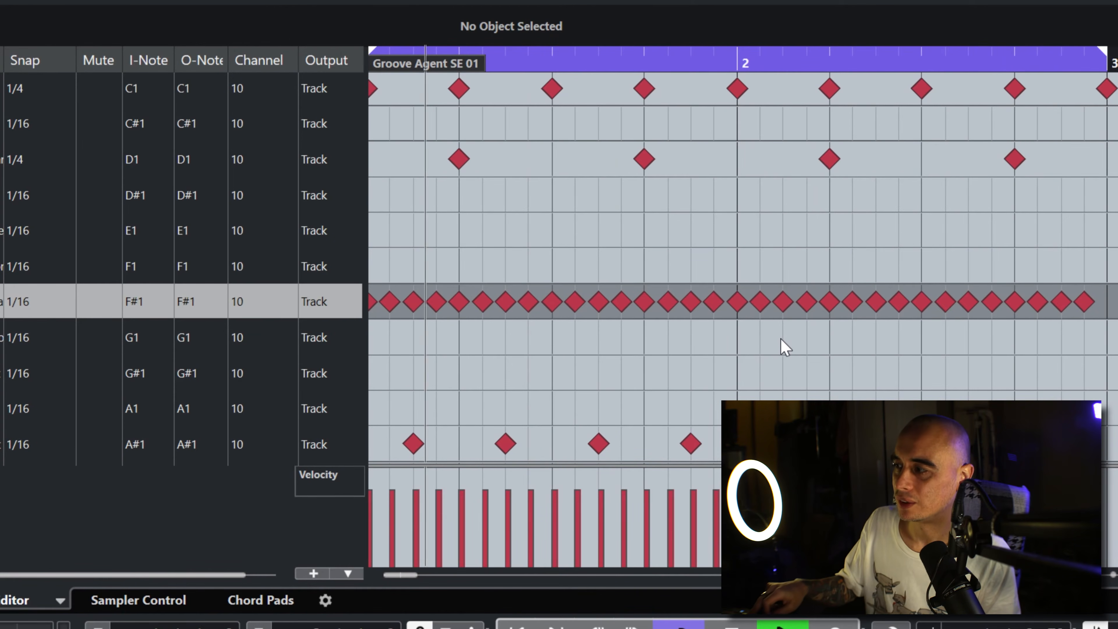
{"action": "key", "text": "space"}
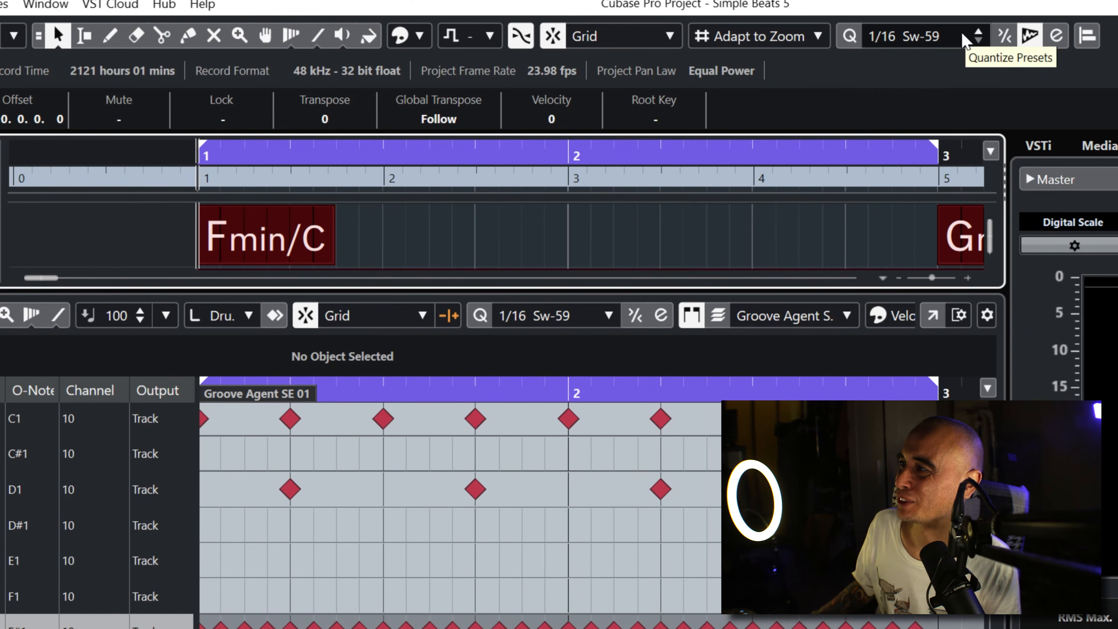
Step: Set the drum editor's quantize preset to 1/16 Triplet
{"action": "left_click", "coordinate": [976, 36]}
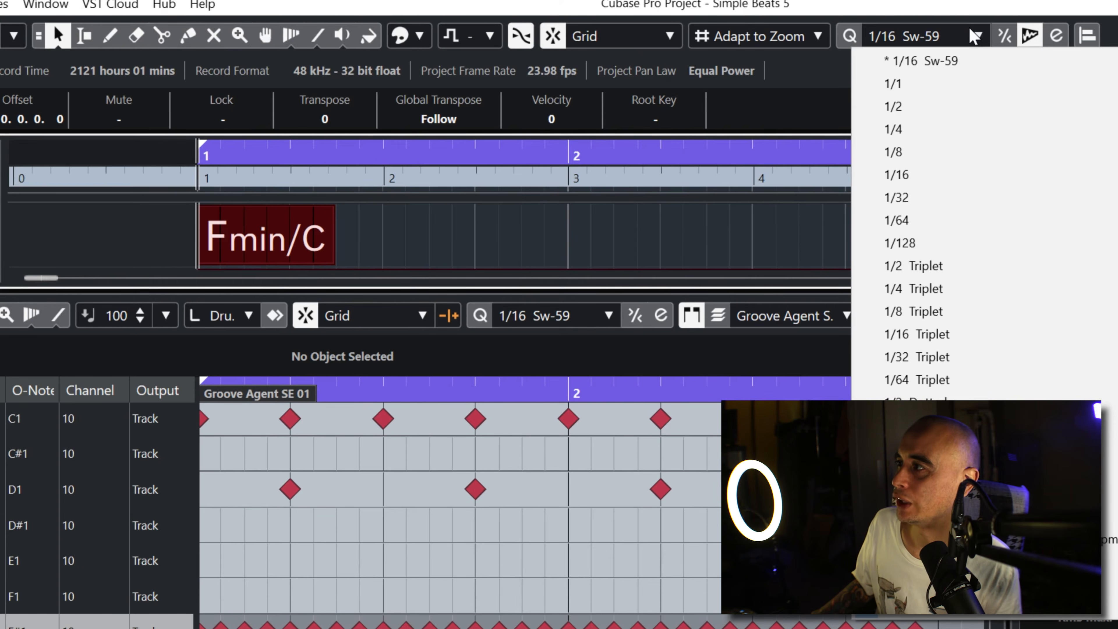
{"action": "left_click", "coordinate": [974, 36]}
{"action": "left_click", "coordinate": [968, 36]}
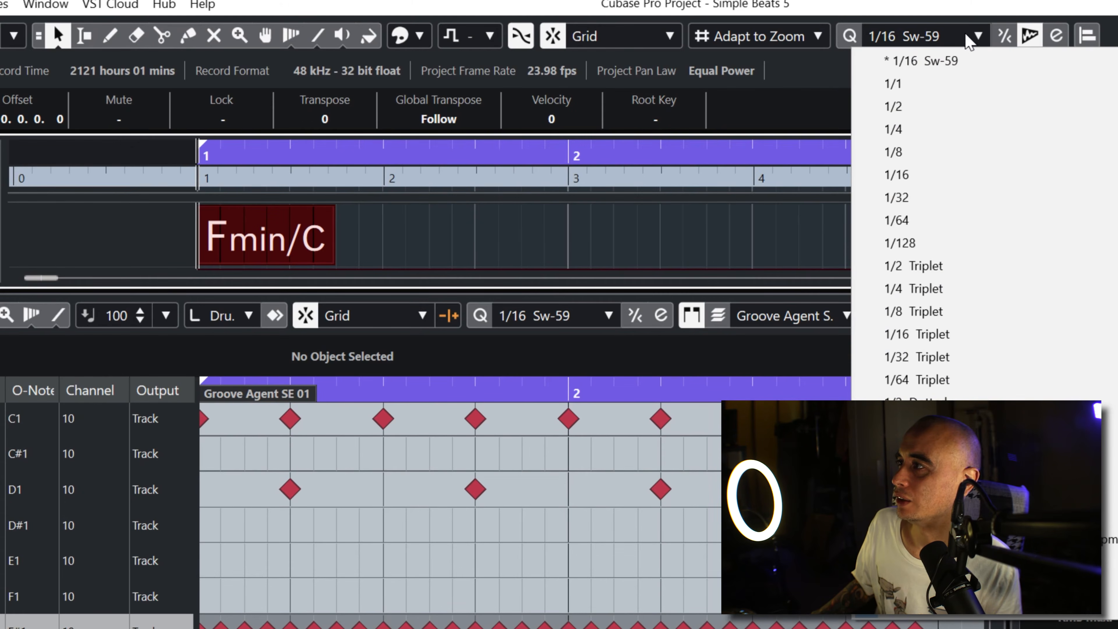
{"action": "left_click", "coordinate": [608, 316]}
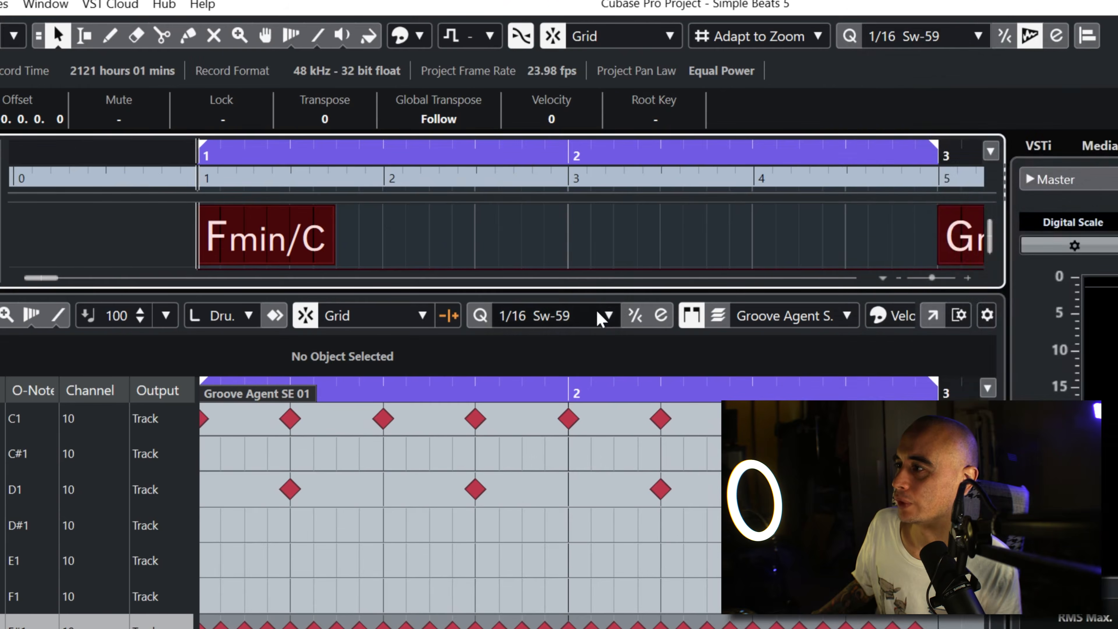
{"action": "left_click", "coordinate": [608, 315]}
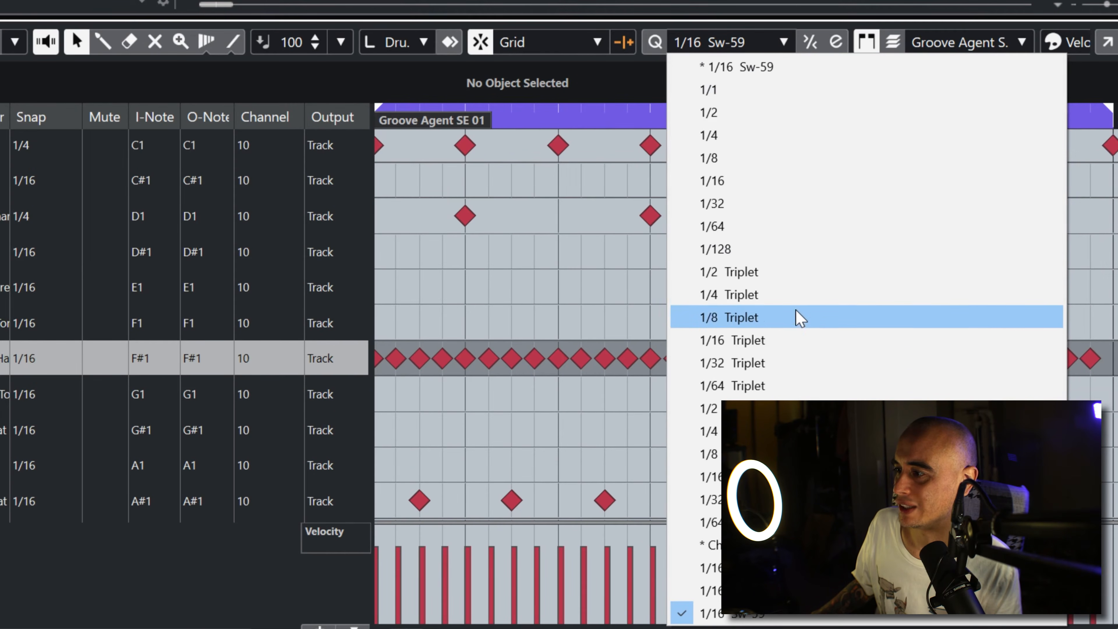
{"action": "left_click", "coordinate": [800, 344]}
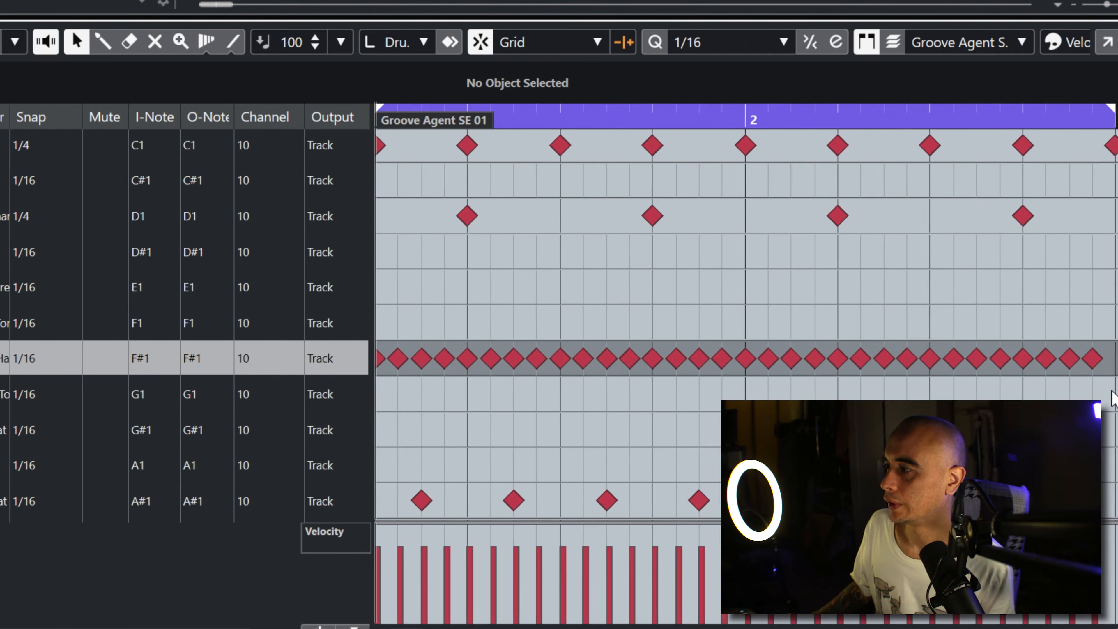
Step: Select all Closed Hi-Hat (F#1) notes, apply 1/16 Triplet quantize to them, and play the loop to judge the feel
{"action": "left_click_drag", "start_coordinate": [1109, 389], "coordinate": [377, 338]}
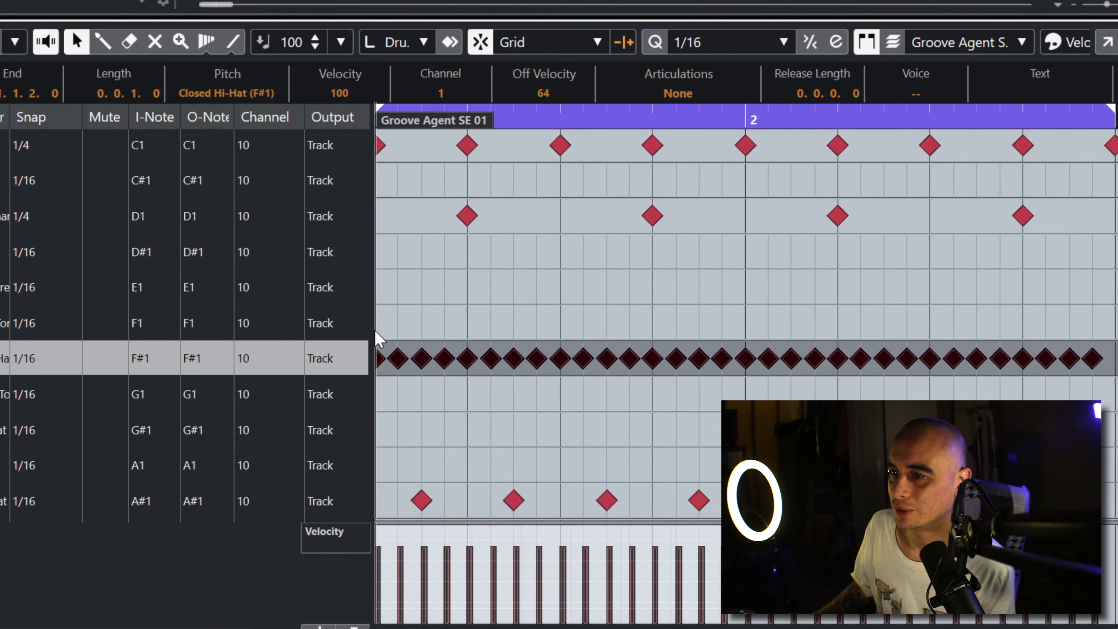
{"action": "left_click", "coordinate": [783, 43]}
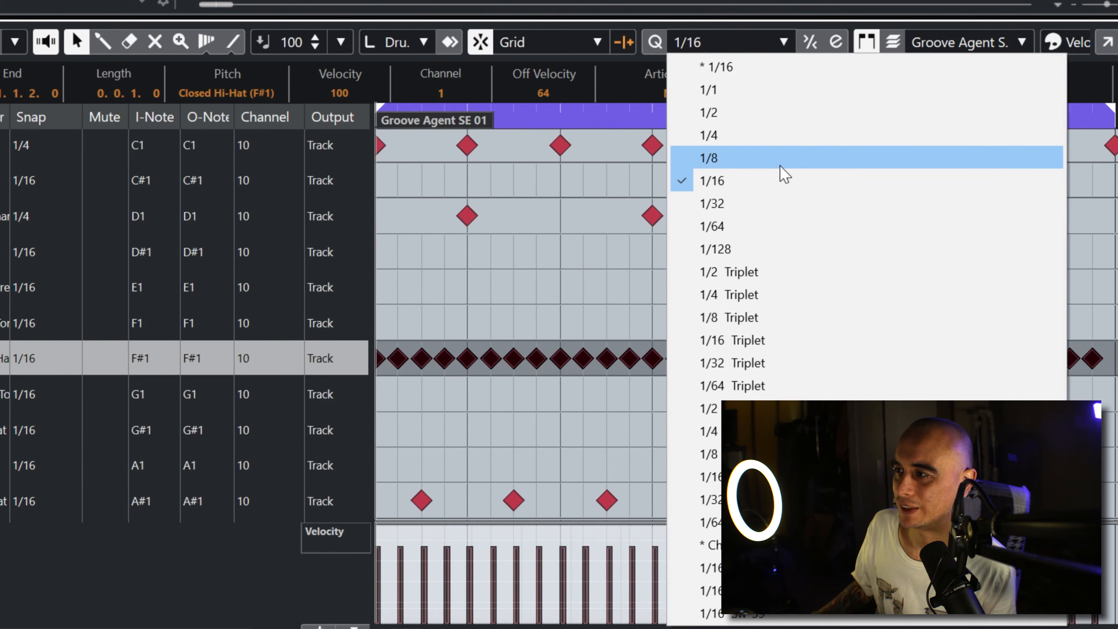
{"action": "left_click", "coordinate": [782, 338]}
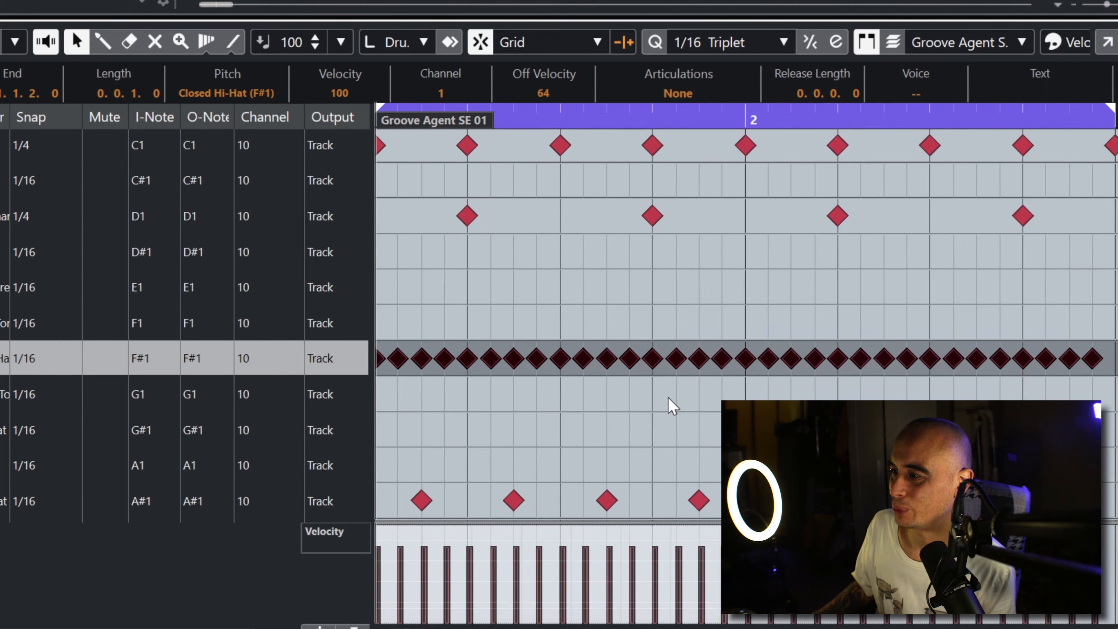
{"action": "left_click", "coordinate": [659, 45]}
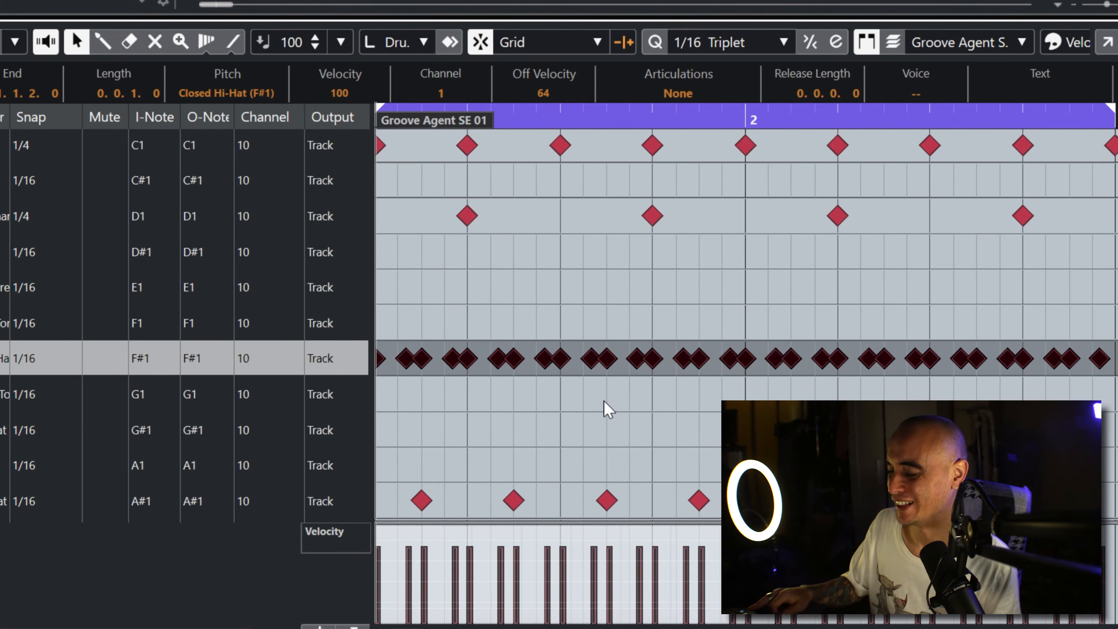
{"action": "key", "text": "space"}
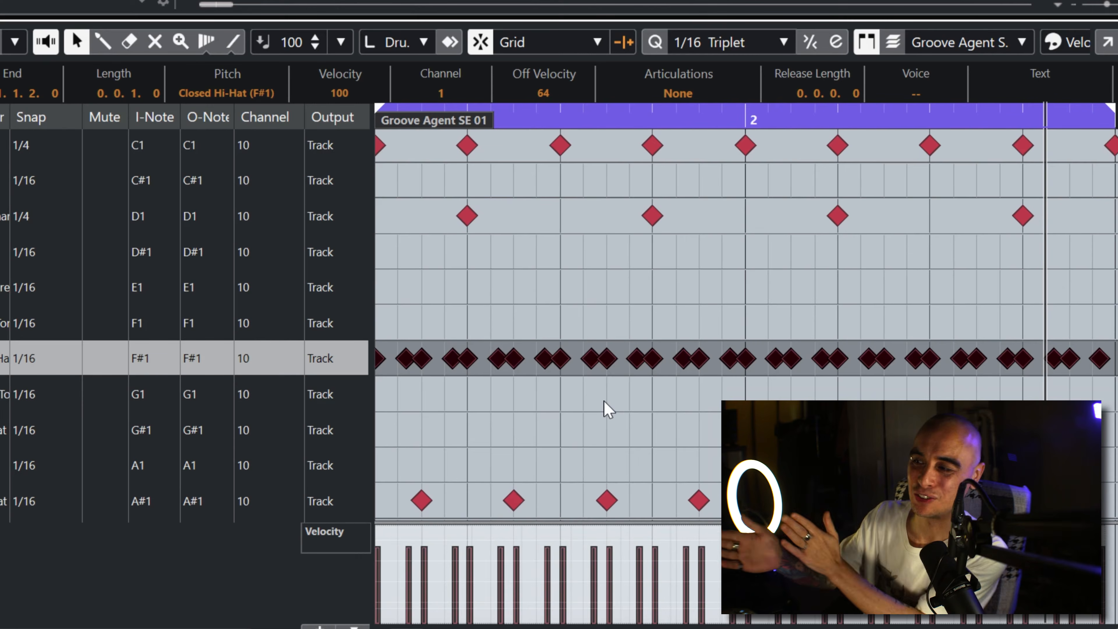
{"action": "key", "text": "space"}
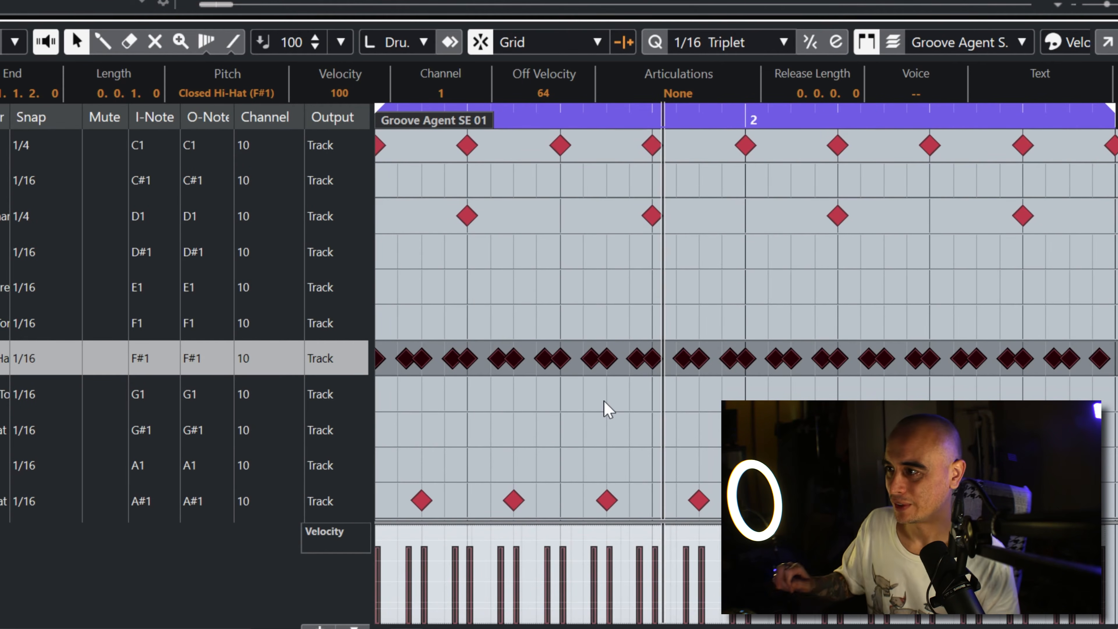
Step: Quantize the selected closed hi-hat notes back to straight 1/16, play the loop and return to its start
{"action": "left_click", "coordinate": [784, 42]}
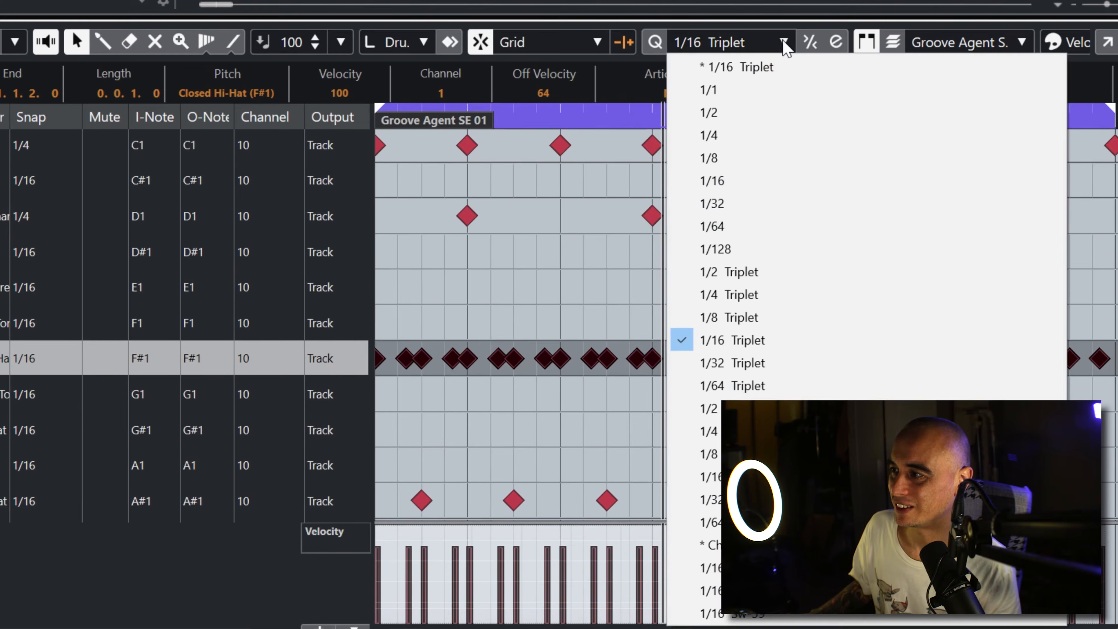
{"action": "left_click", "coordinate": [751, 181]}
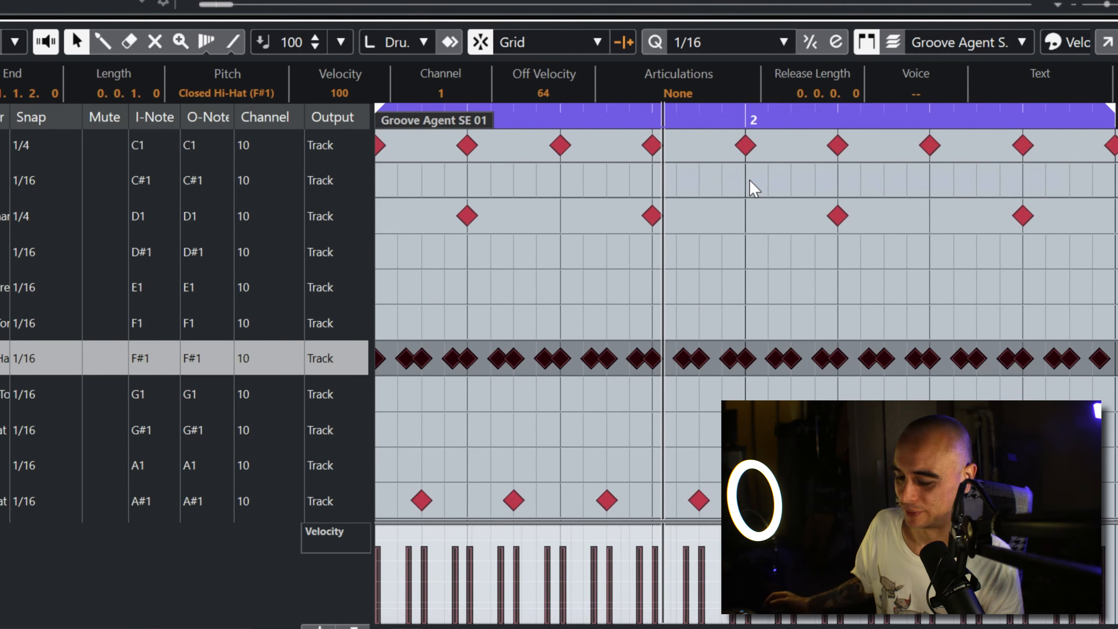
{"action": "left_click", "coordinate": [655, 44]}
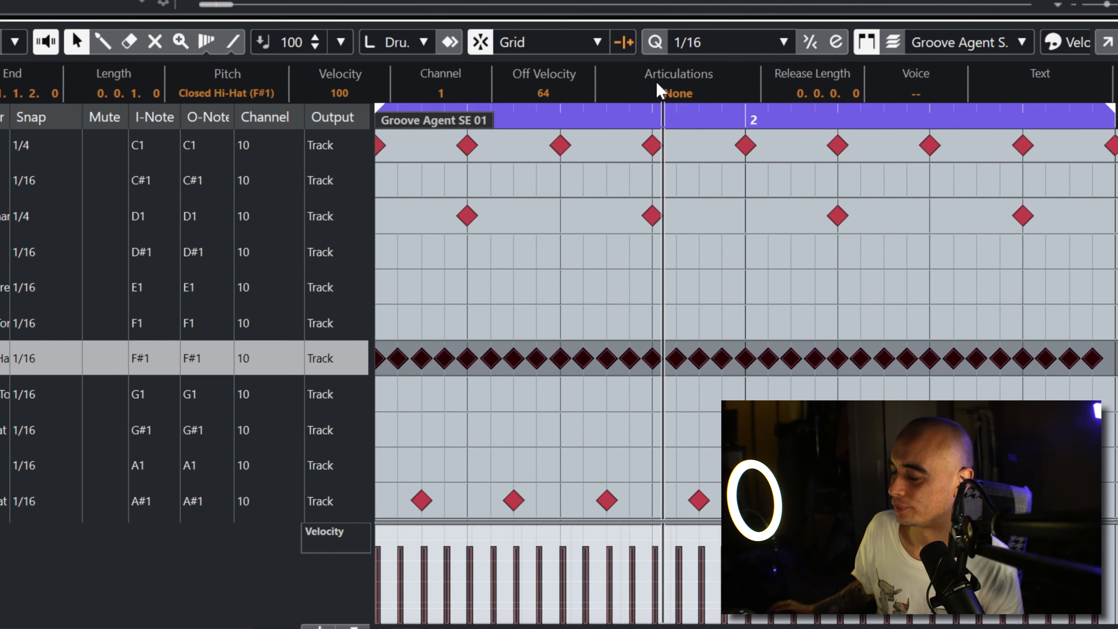
{"action": "key", "text": "space"}
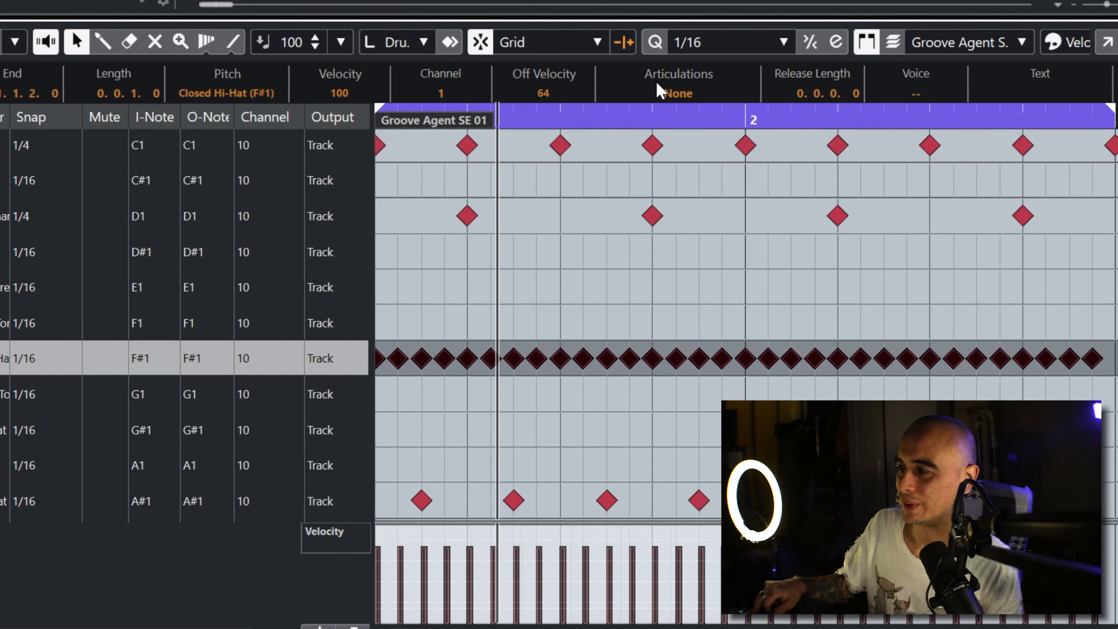
{"action": "key", "text": "period"}
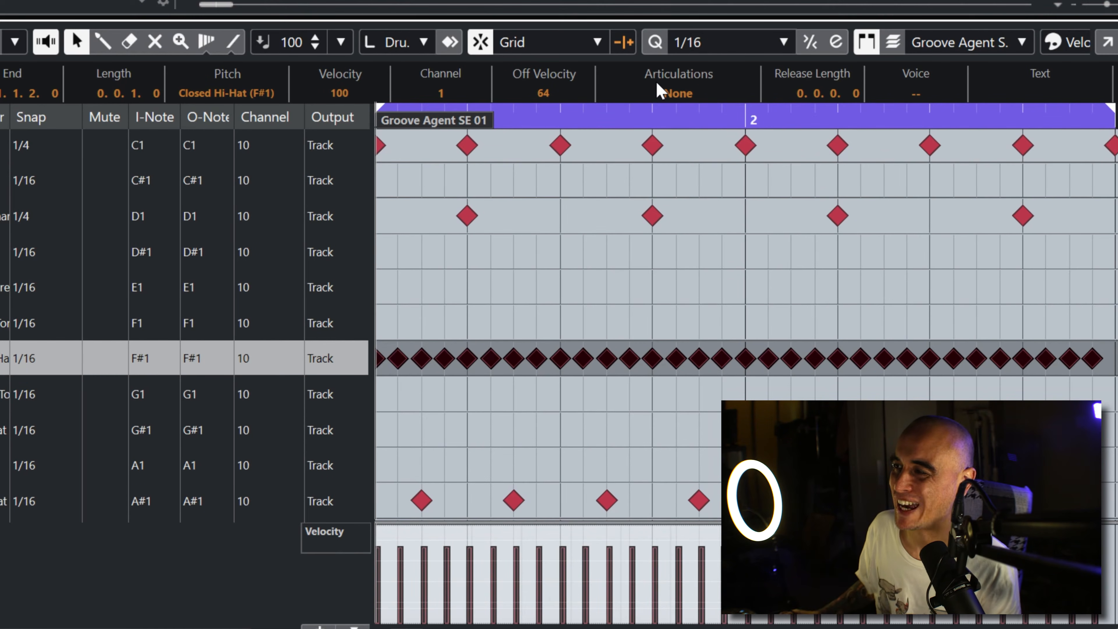
Step: In the quantize settings, try different swing amounts on the 1/16 grid and set the swing to 59%, giving the 1/16 Sw-59 preset
{"action": "left_click", "coordinate": [835, 42]}
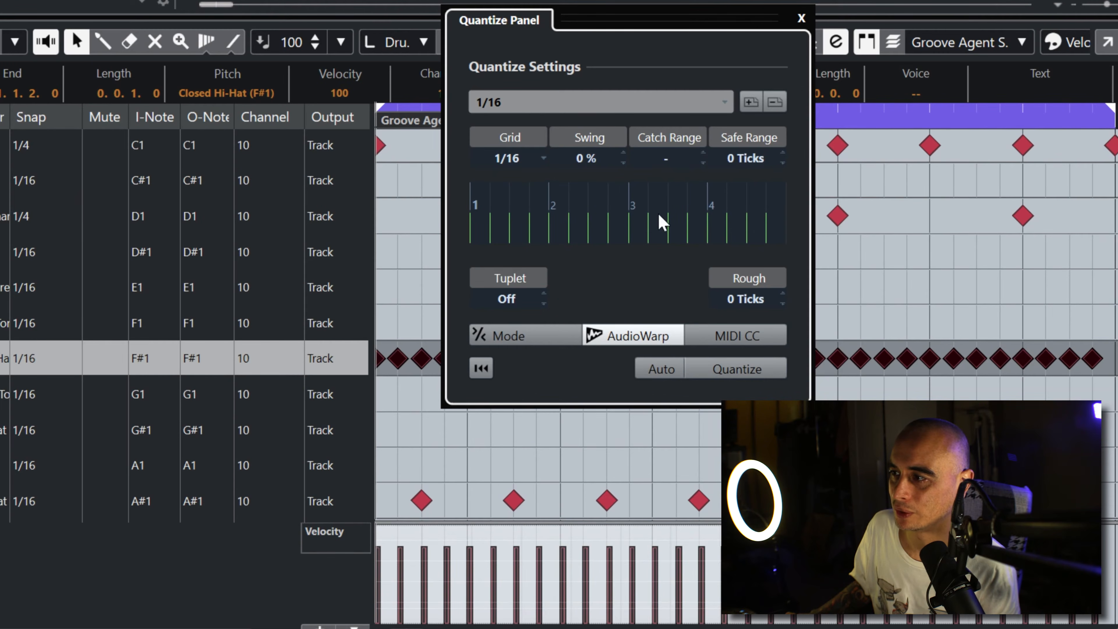
{"action": "left_click_drag", "start_coordinate": [607, 159], "coordinate": [634, 2]}
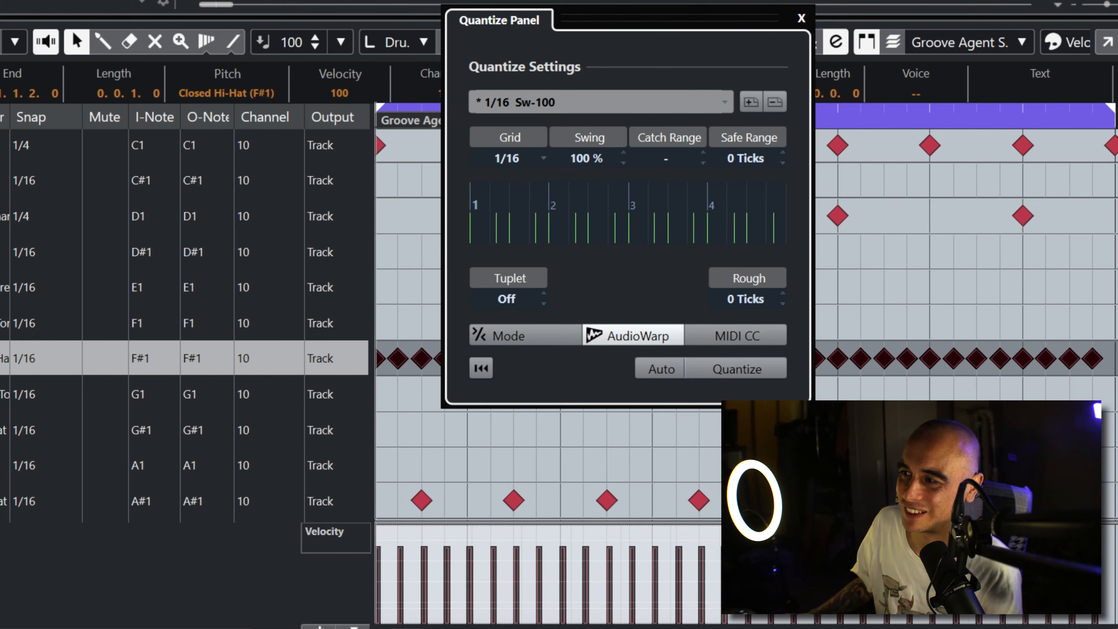
{"action": "left_click_drag", "start_coordinate": [634, 0], "coordinate": [633, 5]}
{"action": "scroll", "coordinate": [587, 159], "scroll_direction": "down", "scroll_amount": 2}
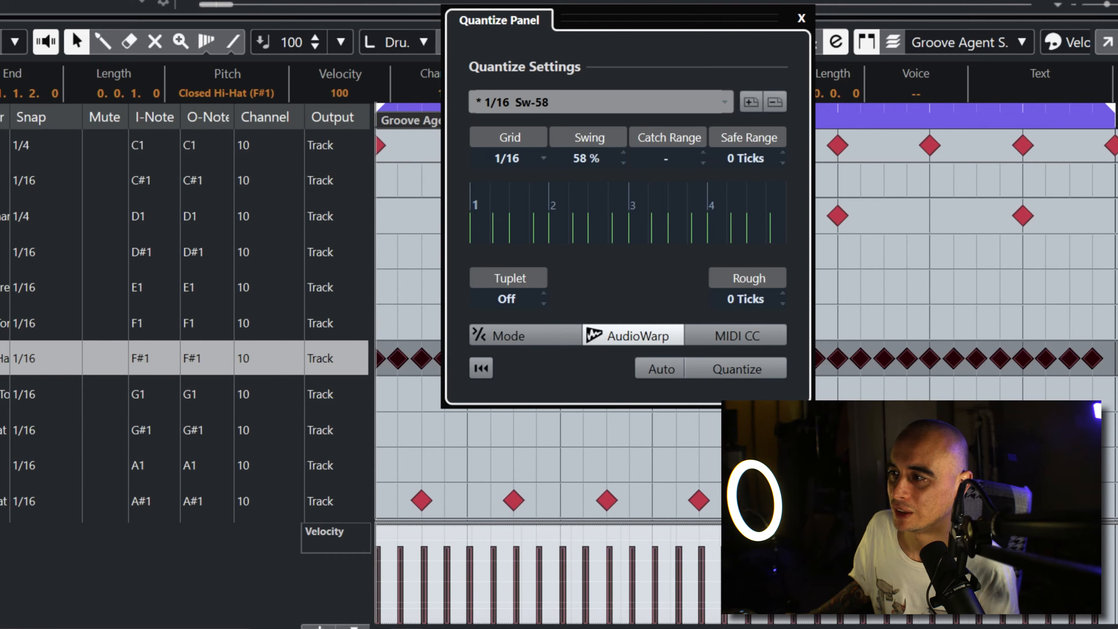
{"action": "scroll", "coordinate": [586, 158], "scroll_direction": "up", "scroll_amount": 2}
{"action": "scroll", "coordinate": [586, 158], "scroll_direction": "up", "scroll_amount": 1}
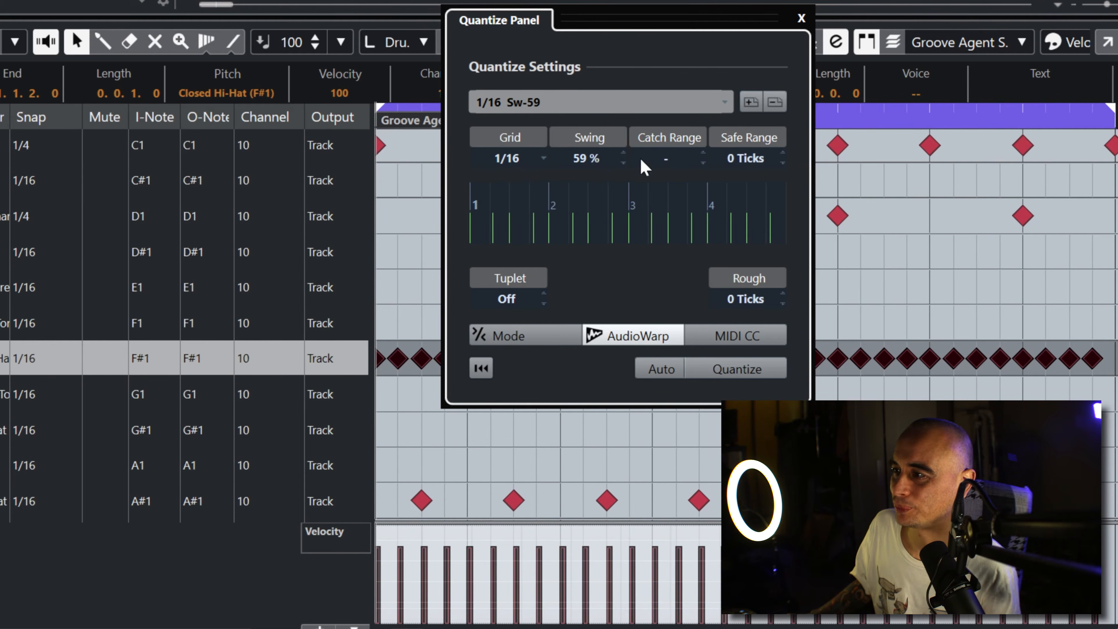
{"action": "left_click", "coordinate": [801, 19]}
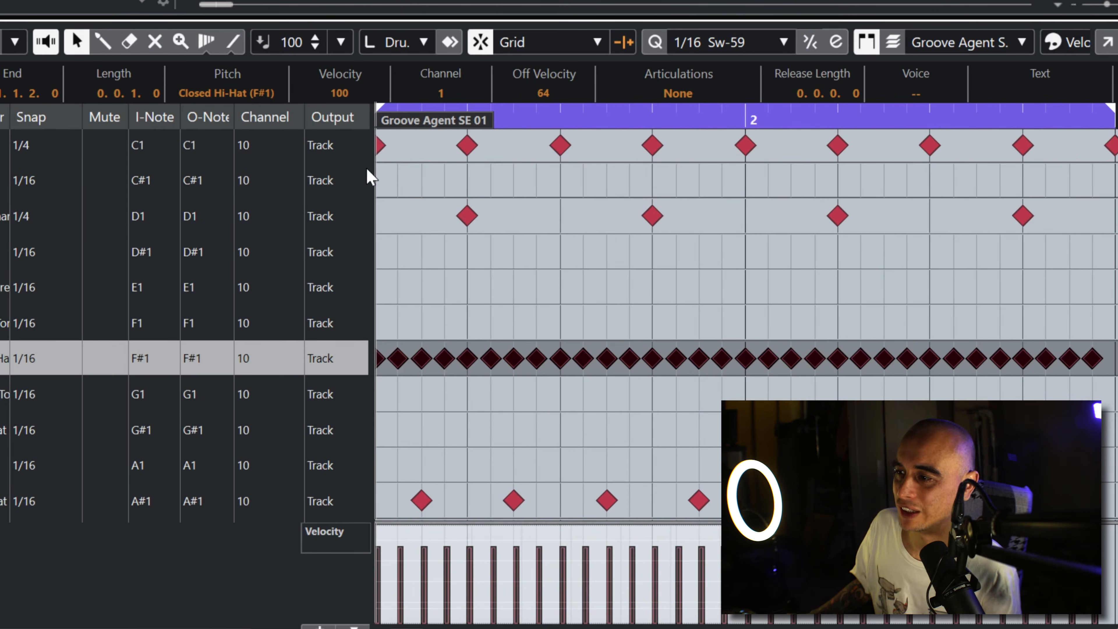
Step: Set the Closed Hi-Hat (F#1) lane's snap to 1/16 Sw-59 and inspect its swing grid against the straight notes around beat 1.2
{"action": "left_click", "coordinate": [21, 360]}
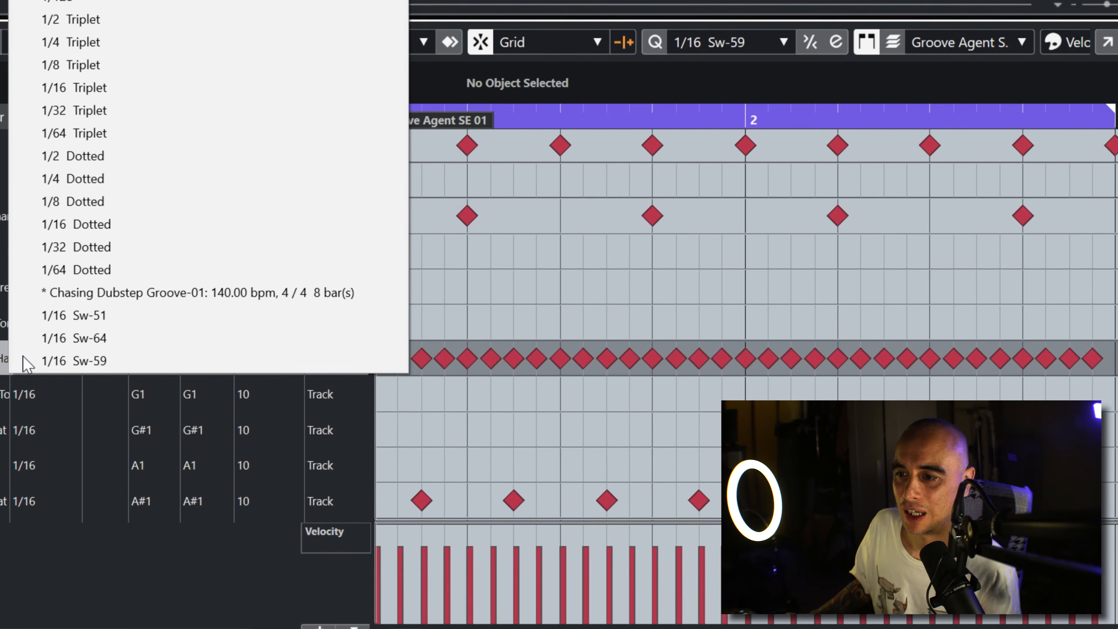
{"action": "left_click", "coordinate": [56, 360]}
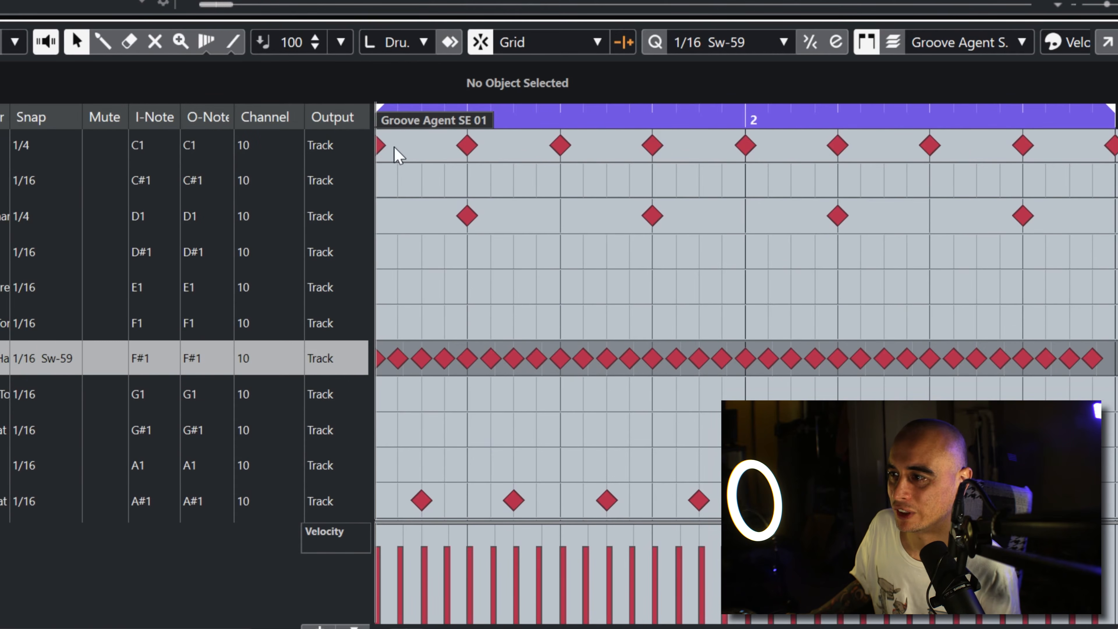
{"action": "left_click_drag", "start_coordinate": [506, 117], "coordinate": [425, 206]}
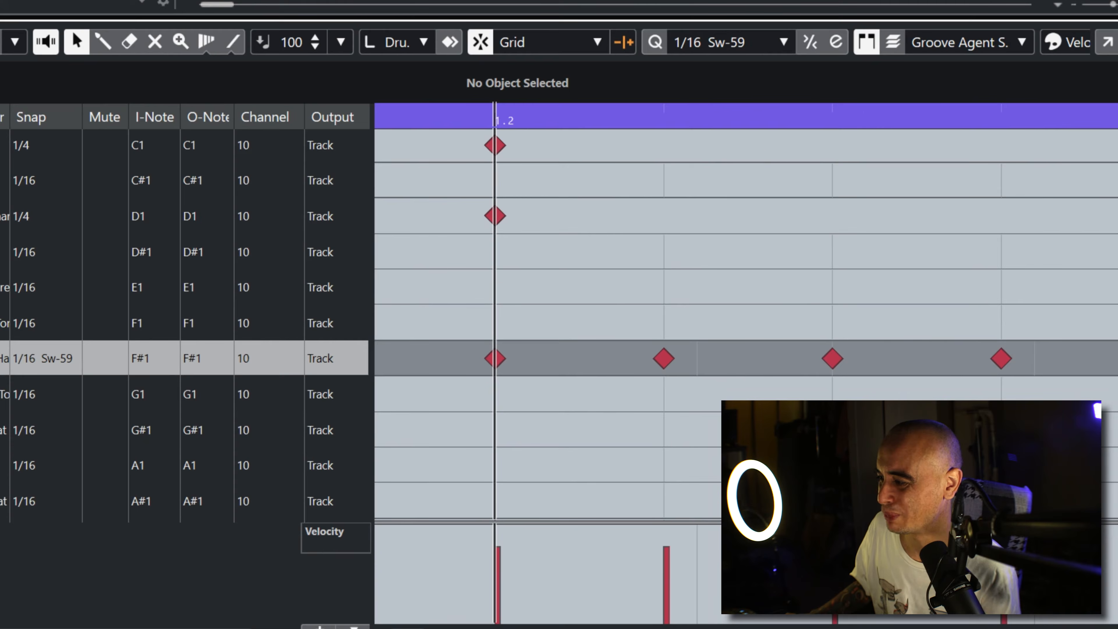
{"action": "key", "text": "g"}
{"action": "key", "text": "g"}
{"action": "key", "text": "g"}
{"action": "key", "text": "g"}
{"action": "key", "text": "g"}
{"action": "key", "text": "h"}
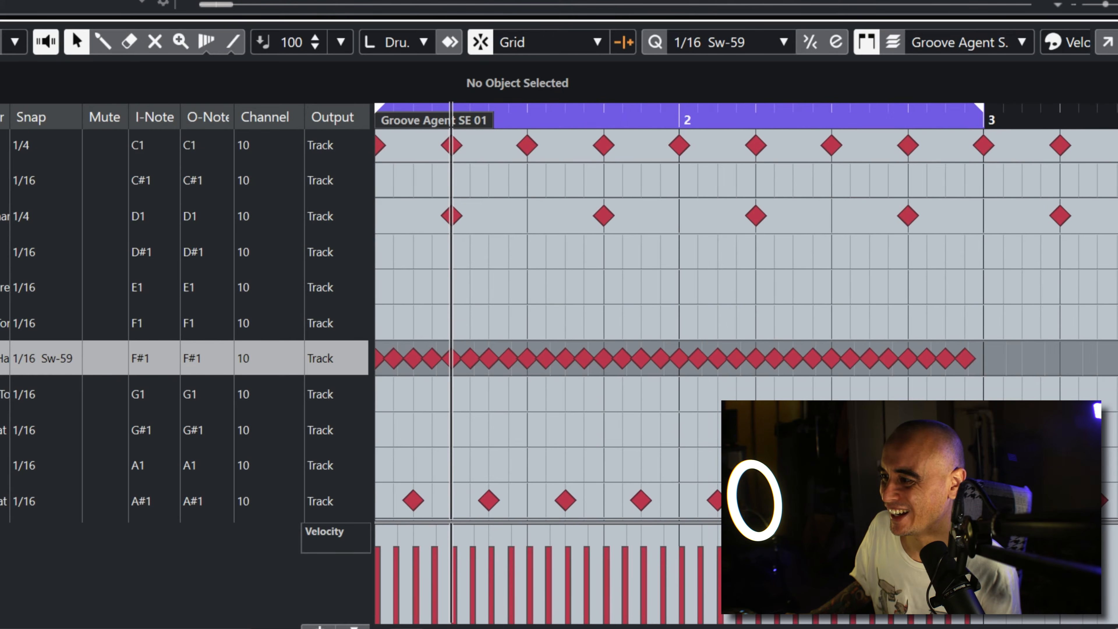
Step: Quantize all Closed Hi-Hat (F#1) notes in the two-bar loop to 1/16 Sw-59 and play the result
{"action": "left_click_drag", "start_coordinate": [976, 386], "coordinate": [378, 337]}
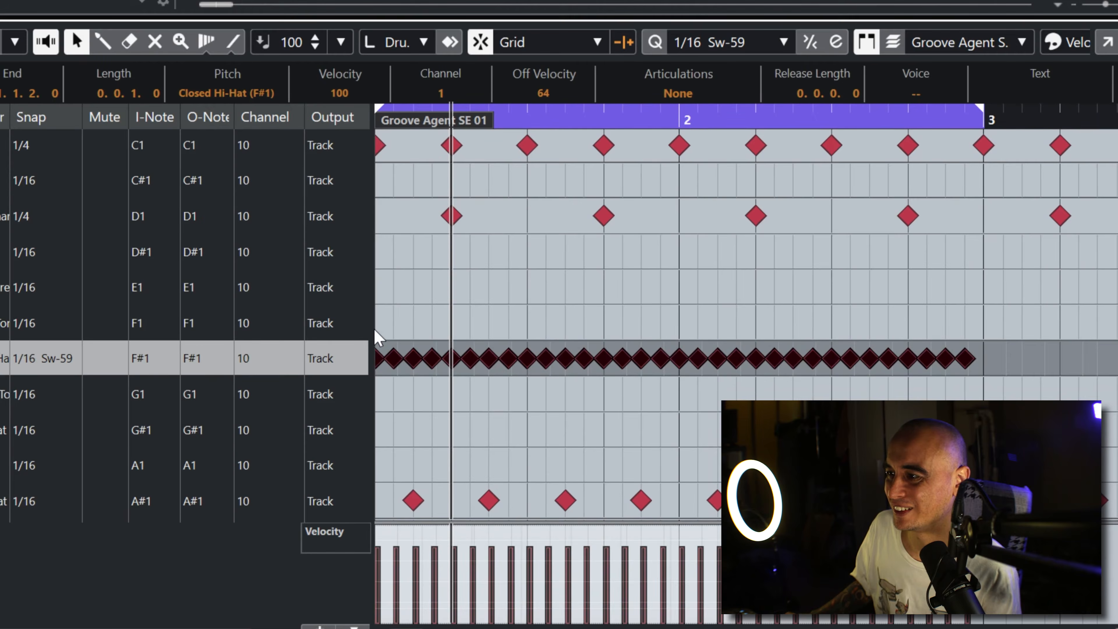
{"action": "left_click", "coordinate": [656, 42]}
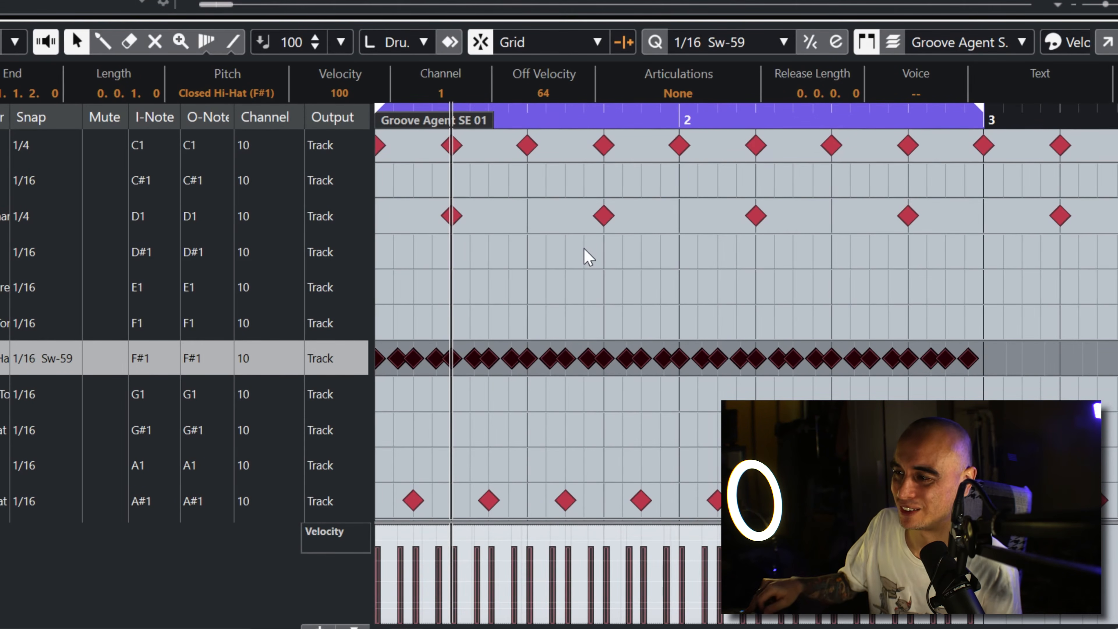
{"action": "key", "text": "space"}
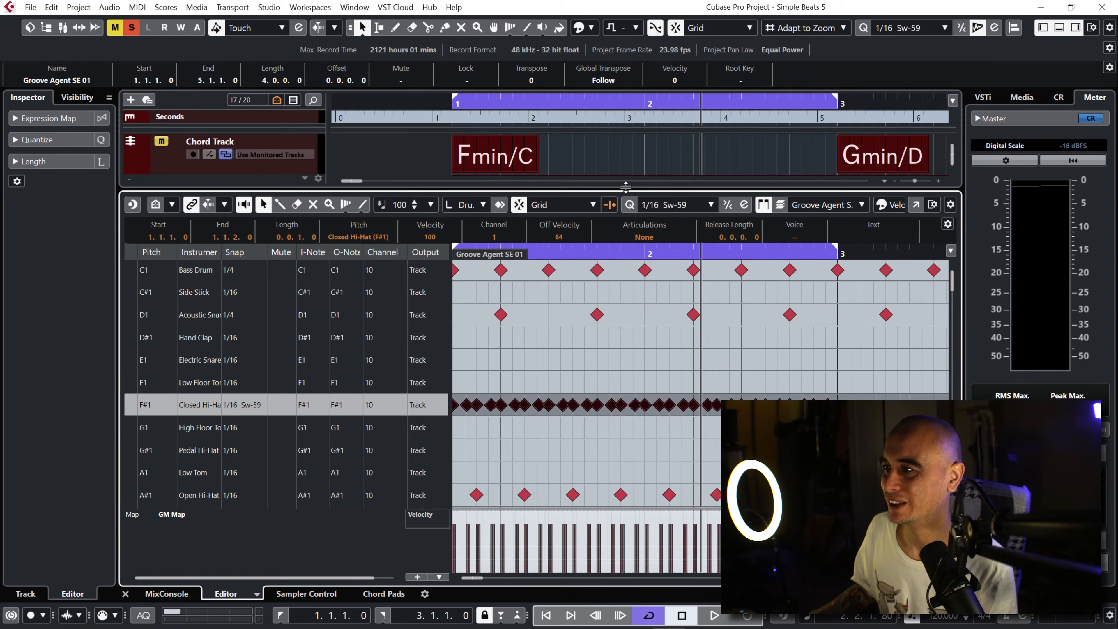
{"action": "left_click_drag", "start_coordinate": [625, 186], "coordinate": [619, 252]}
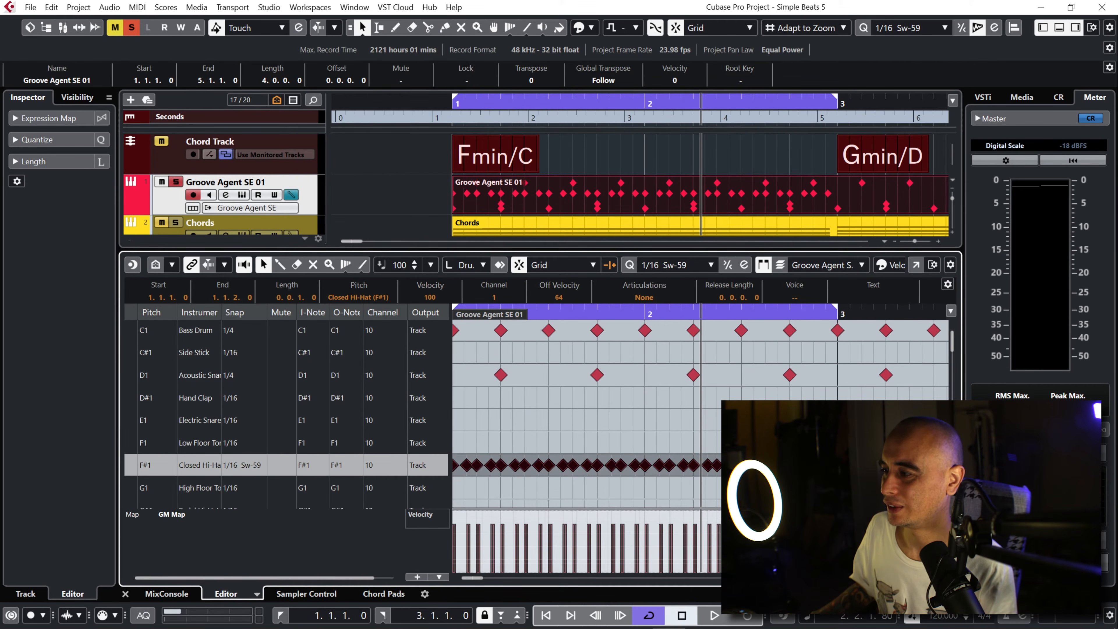
Step: Open the Groove Agent SE instrument and audition the F#1 closed hi-hat and OHH pads
{"action": "left_click", "coordinate": [754, 484]}
{"action": "key", "text": "ctrl+z"}
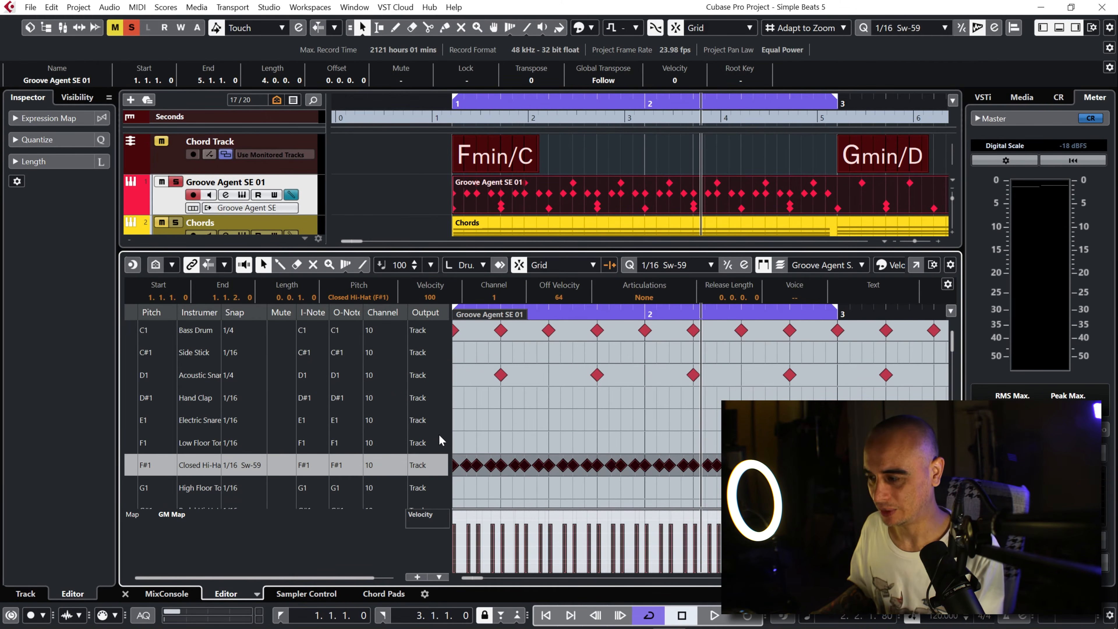
{"action": "left_click", "coordinate": [242, 194]}
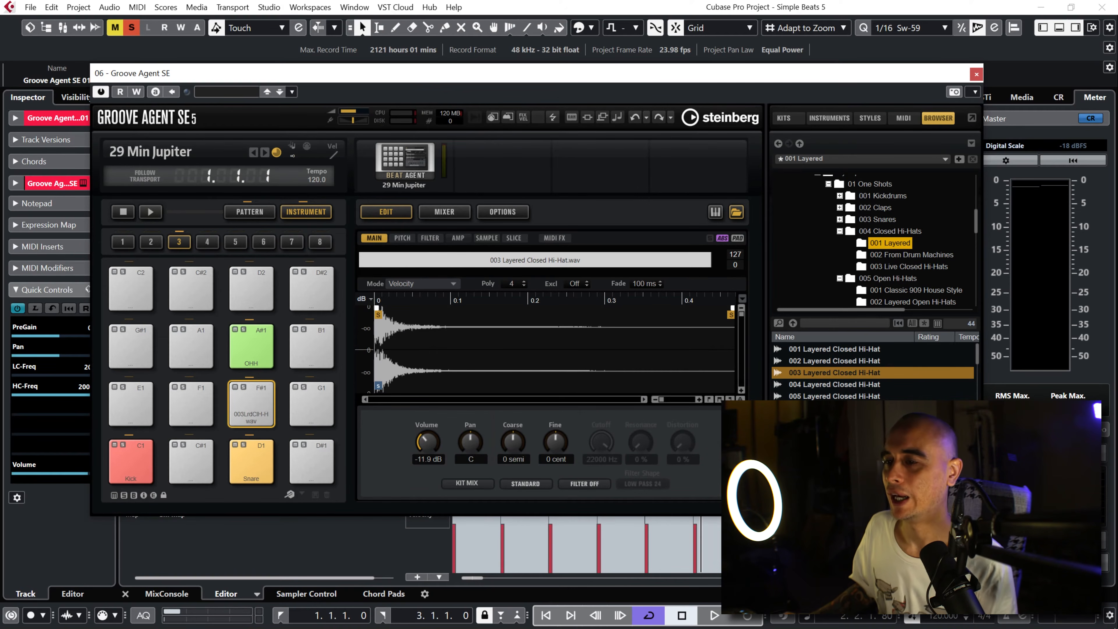
{"action": "left_click", "coordinate": [251, 398]}
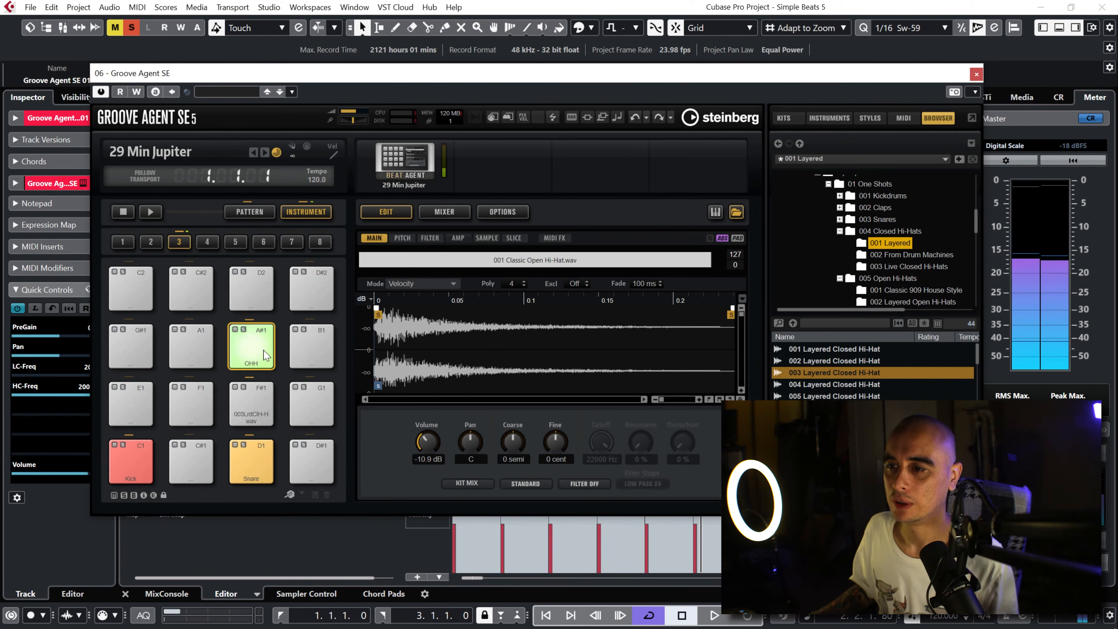
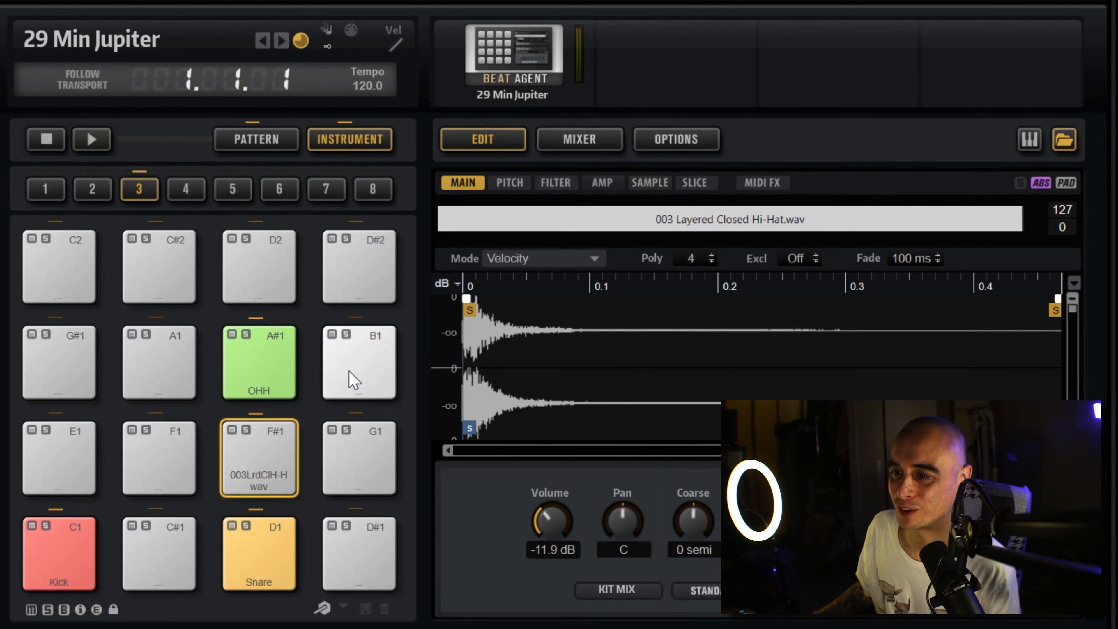
Step: Assign both the F#1 closed hi-hat pad and the A#1 OHH pad to exclusive group 1
{"action": "left_click", "coordinate": [266, 470]}
{"action": "right_click", "coordinate": [273, 472]}
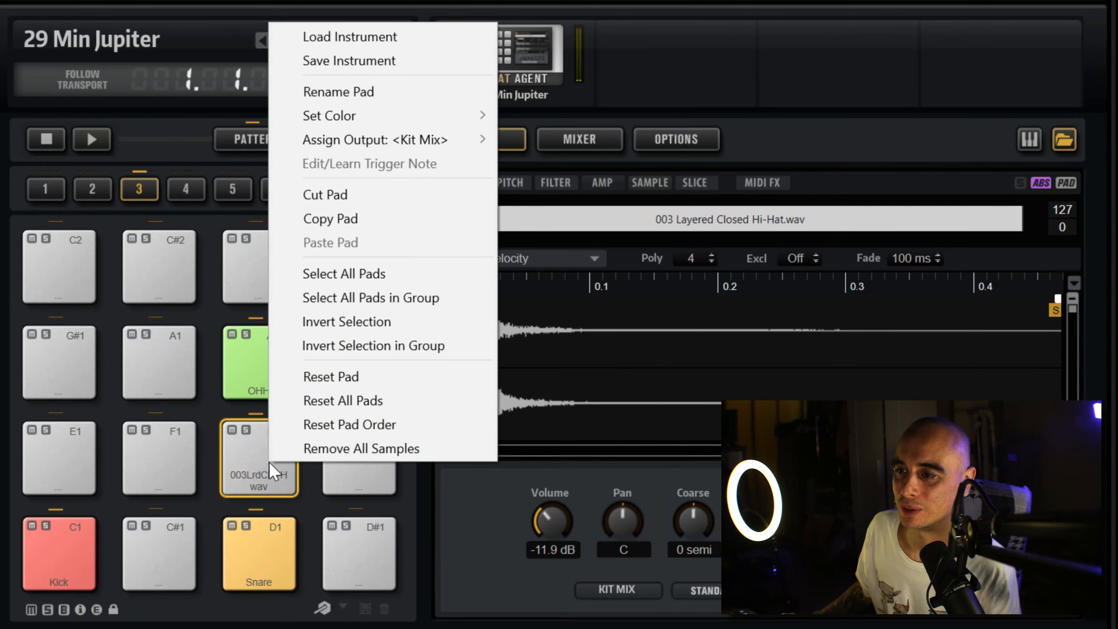
{"action": "left_click", "coordinate": [272, 472]}
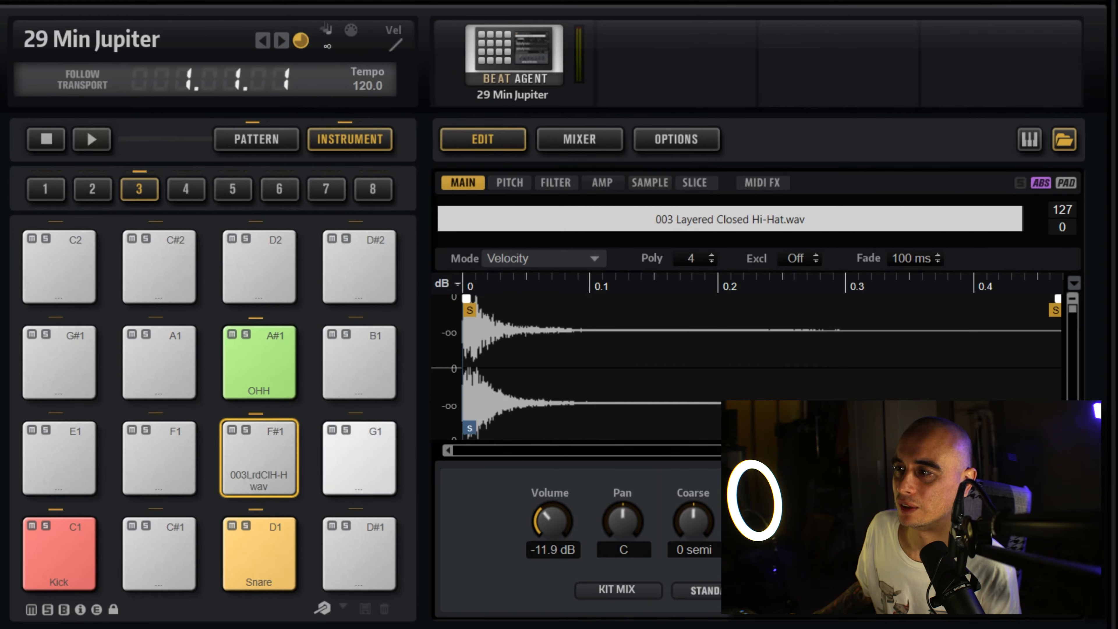
{"action": "left_click", "coordinate": [271, 430]}
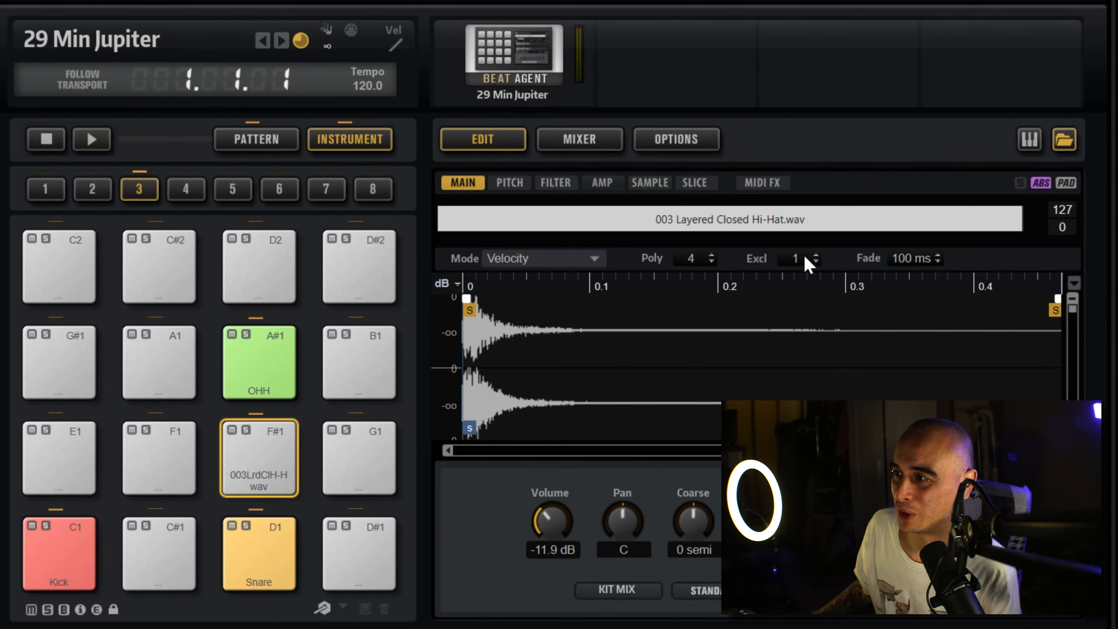
{"action": "left_click", "coordinate": [330, 379]}
{"action": "left_click", "coordinate": [254, 386]}
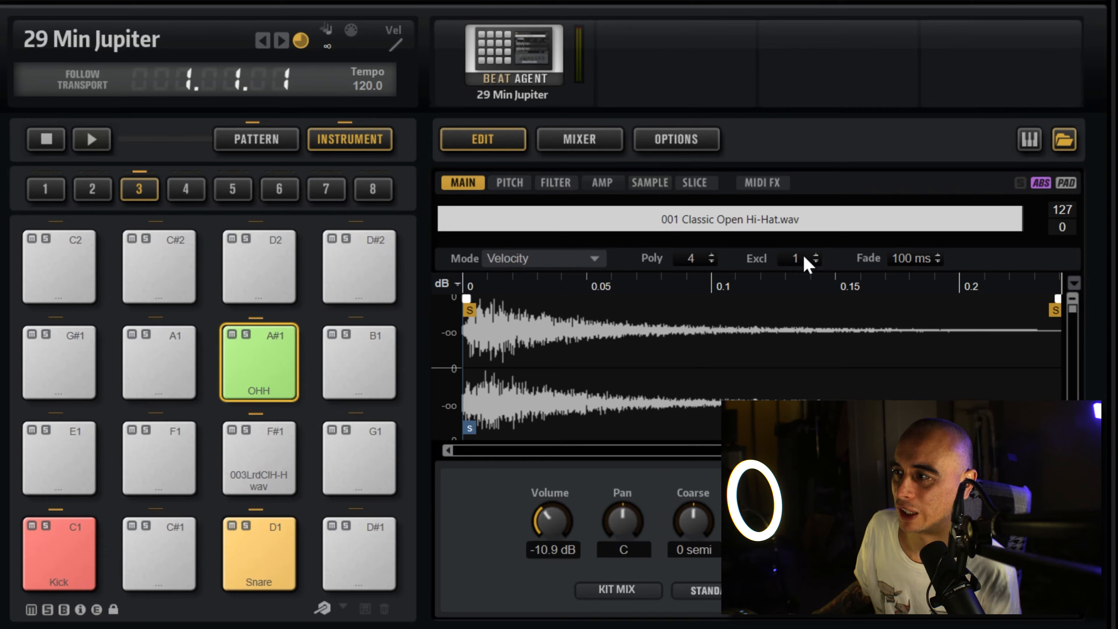
Step: Audition the F#1 closed hi-hat and A#1 OHH pads alternately to check how they cut each other off
{"action": "left_click", "coordinate": [274, 436]}
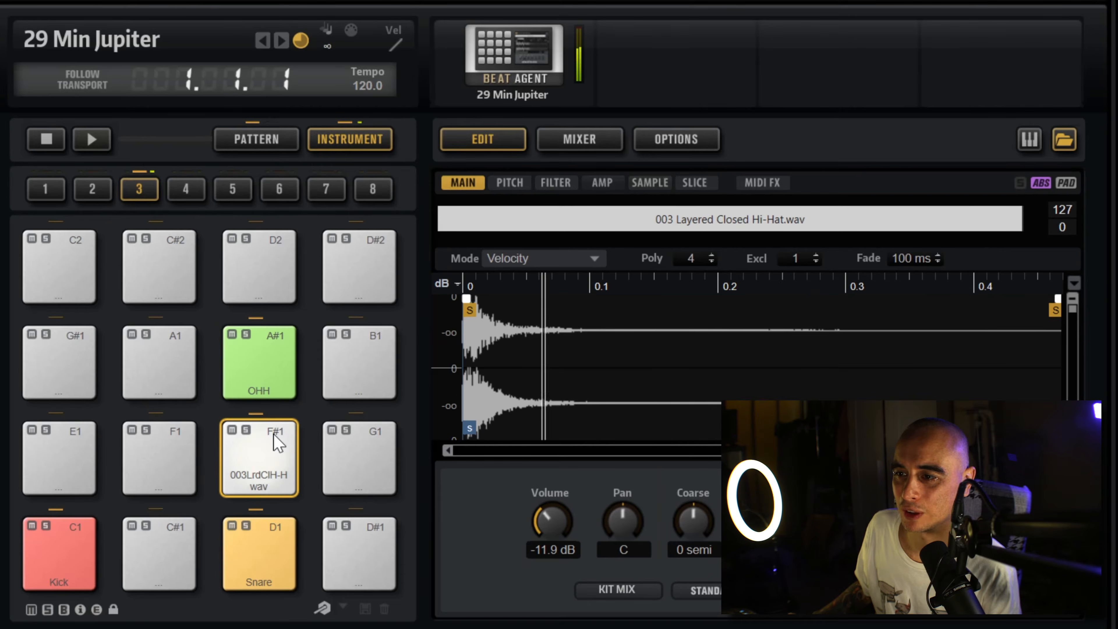
{"action": "left_click", "coordinate": [275, 357]}
{"action": "left_click", "coordinate": [283, 449]}
{"action": "left_click", "coordinate": [281, 345]}
{"action": "left_click", "coordinate": [281, 441]}
{"action": "left_click", "coordinate": [280, 356]}
{"action": "left_click", "coordinate": [281, 441]}
{"action": "left_click", "coordinate": [268, 349]}
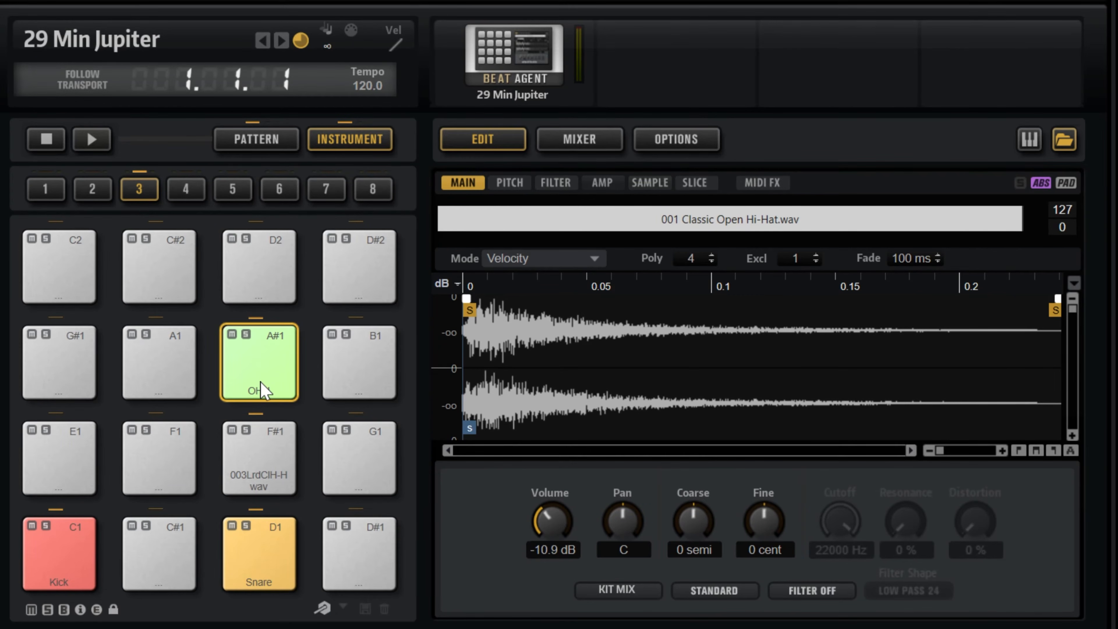
{"action": "left_click", "coordinate": [277, 337]}
{"action": "left_click", "coordinate": [278, 337]}
{"action": "left_click", "coordinate": [277, 338]}
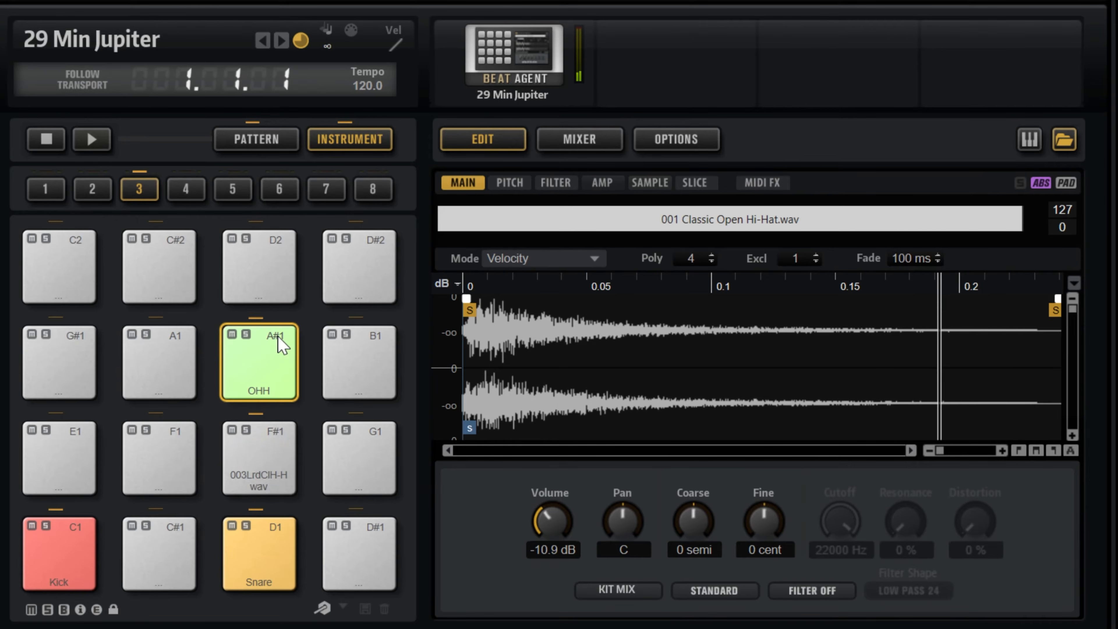
{"action": "left_click", "coordinate": [278, 337]}
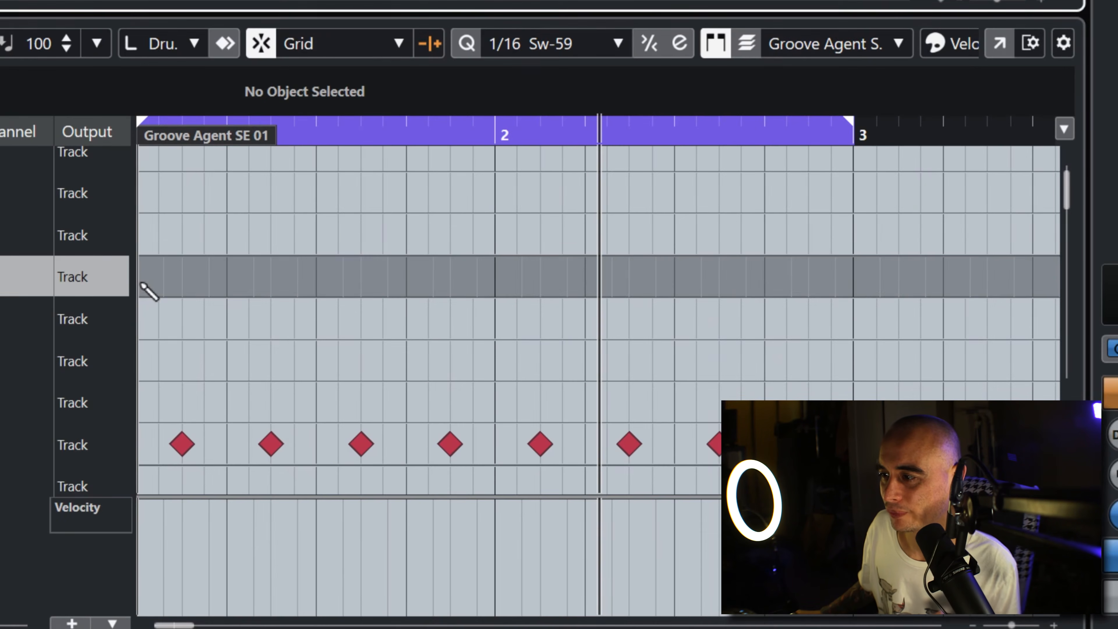
Step: Add Closed Hi-Hat (F#1) notes in bar 1 at 1.1.1, 1.1.2, 1.1.4, 1.2.4, 1.3.4 and 1.4.4 on the swung grid
{"action": "left_click", "coordinate": [142, 281]}
{"action": "left_click", "coordinate": [166, 282]}
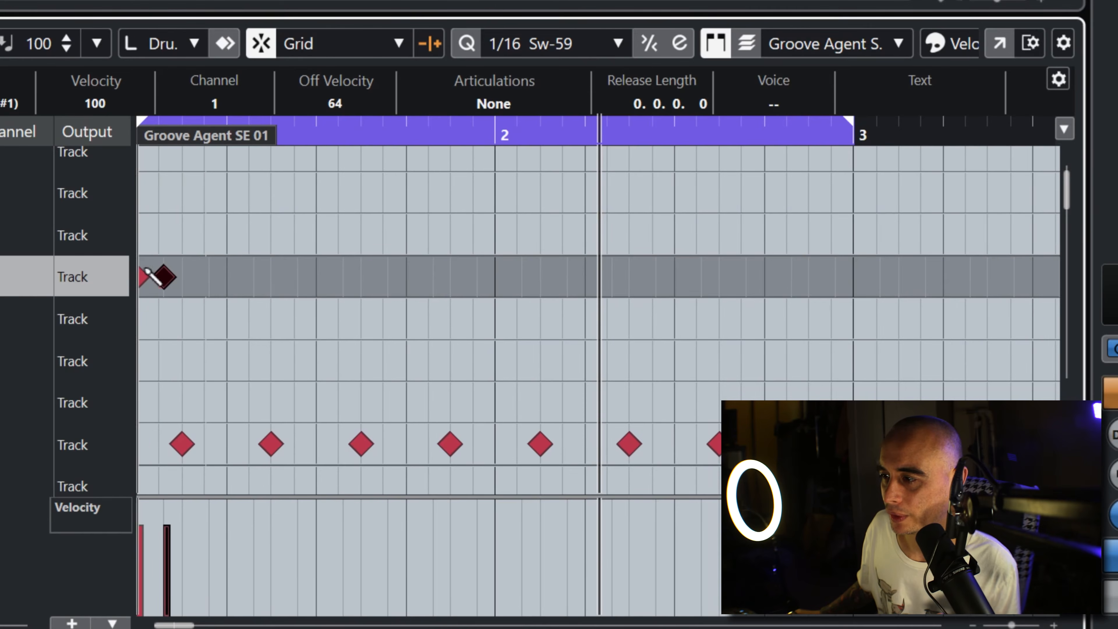
{"action": "left_click", "coordinate": [210, 278]}
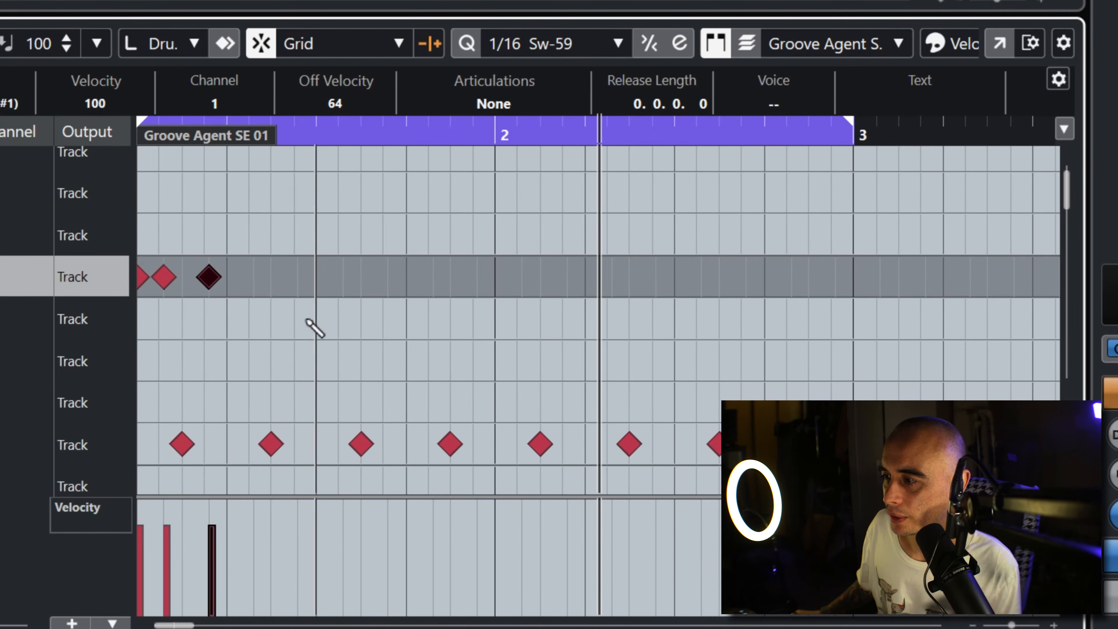
{"action": "left_click", "coordinate": [291, 281]}
{"action": "key", "text": "space"}
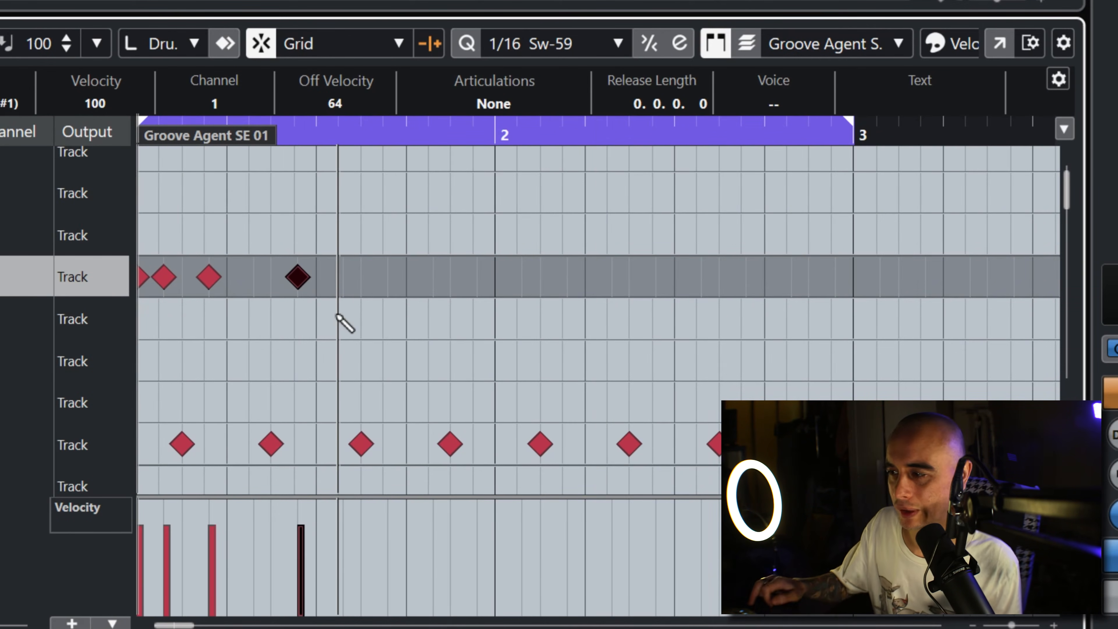
{"action": "key", "text": "space"}
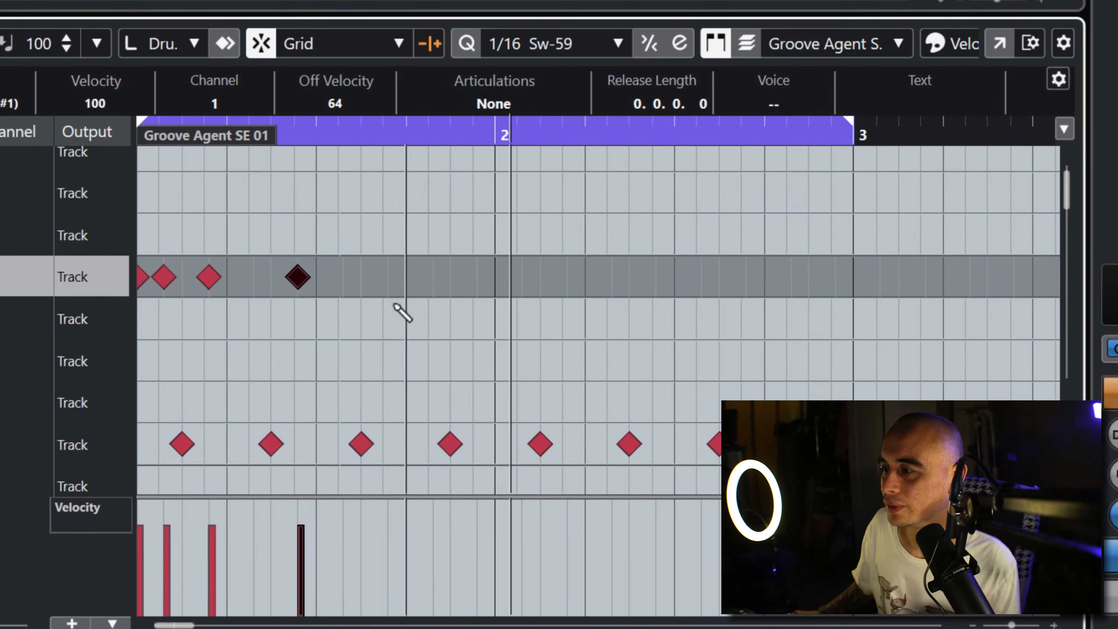
{"action": "left_click", "coordinate": [387, 277]}
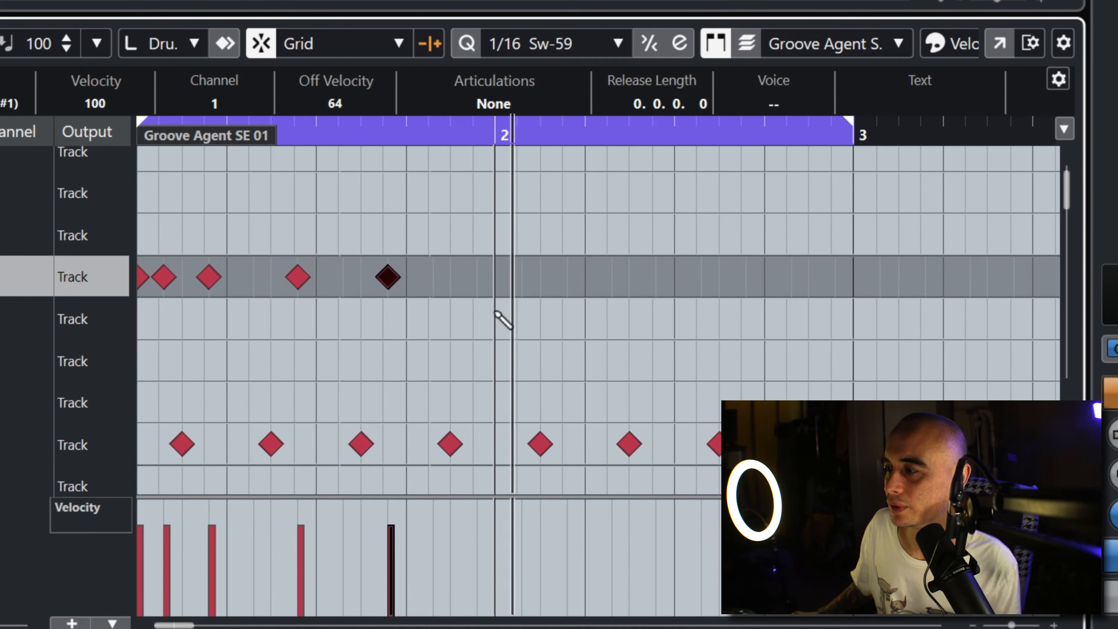
{"action": "left_click", "coordinate": [488, 278]}
Step: Add Closed Hi-Hat (F#1) notes in bar 2 at 2.1.1, 2.1.2, 2.2.2 and 2.3.2
{"action": "left_click", "coordinate": [495, 277]}
{"action": "left_click", "coordinate": [522, 277]}
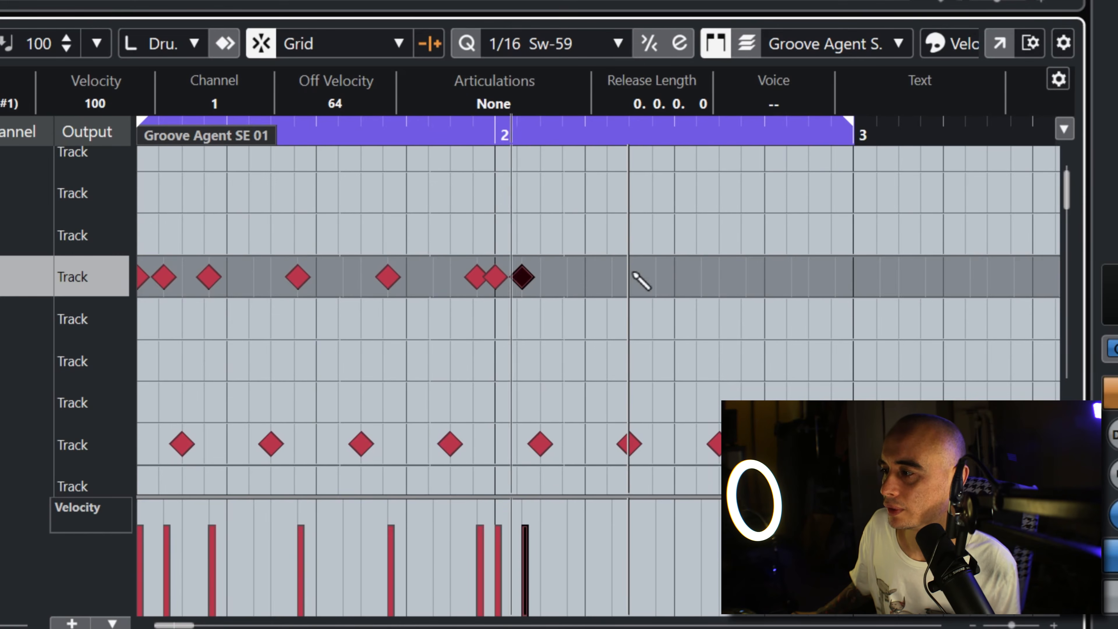
{"action": "left_click", "coordinate": [611, 276]}
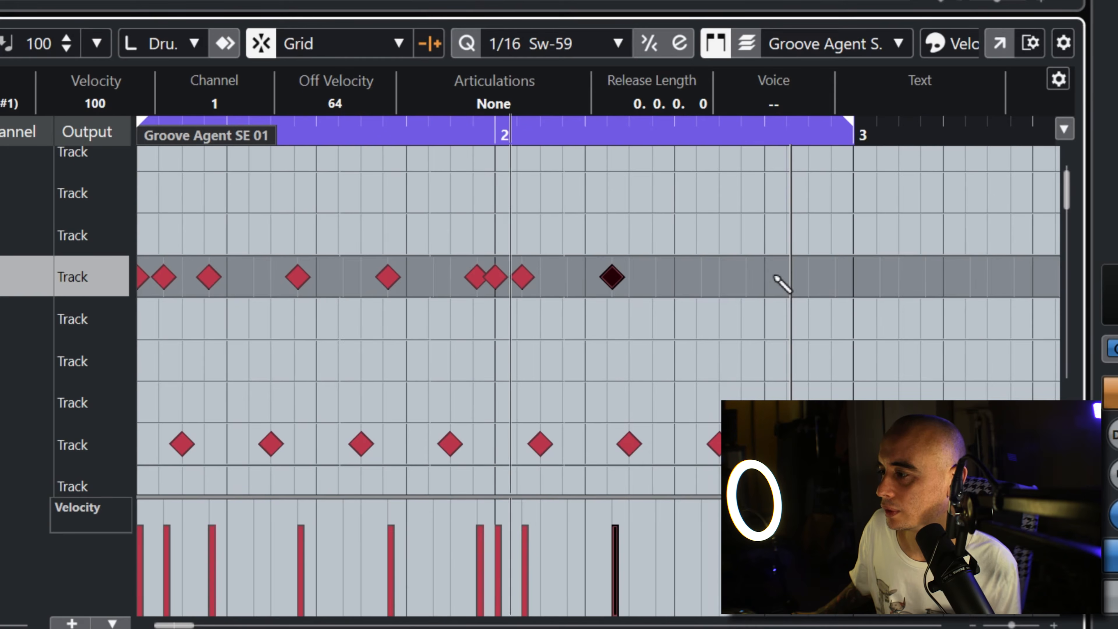
{"action": "left_click", "coordinate": [701, 277]}
Step: Try an extra closed hi-hat note on beat 2.3 and one on the sixteenth before it, removing each
{"action": "left_click", "coordinate": [673, 276]}
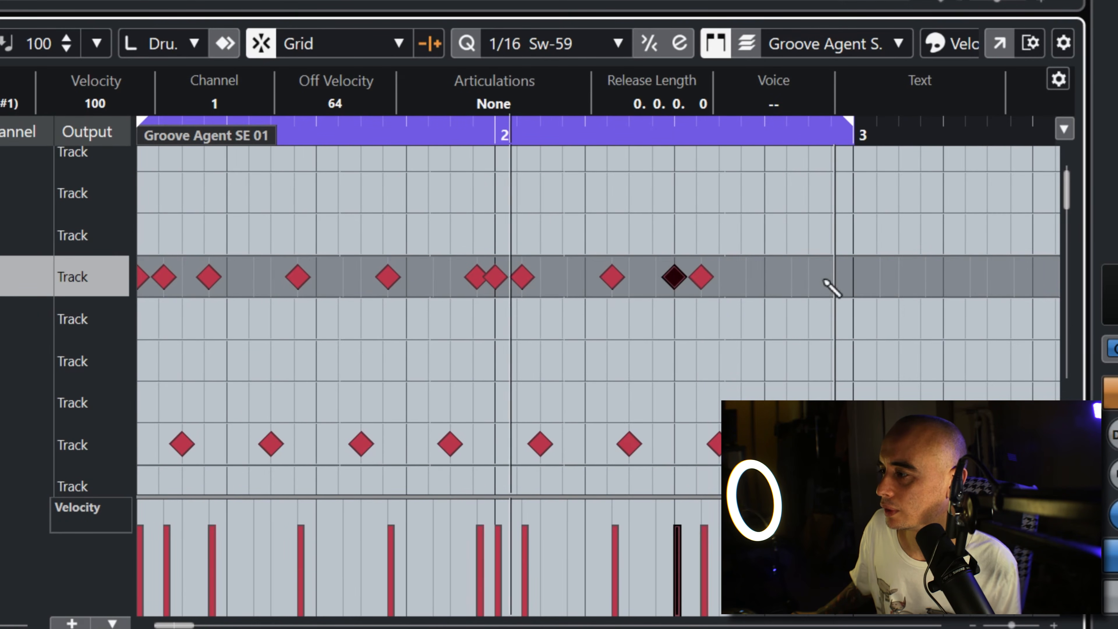
{"action": "left_click", "coordinate": [673, 277]}
{"action": "left_click", "coordinate": [660, 277]}
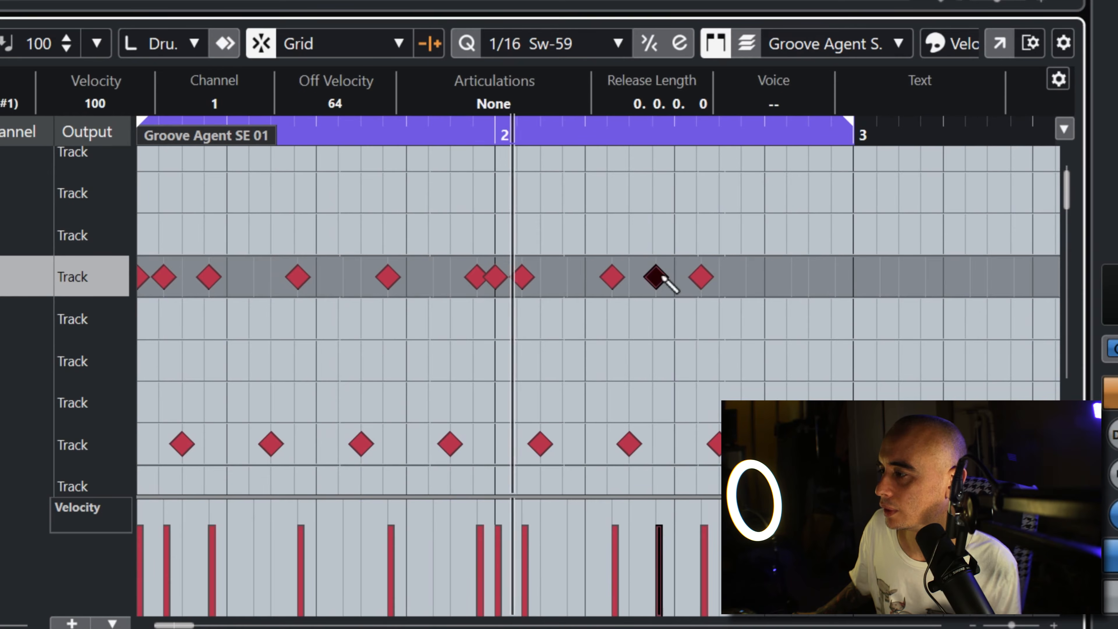
{"action": "left_click", "coordinate": [654, 281]}
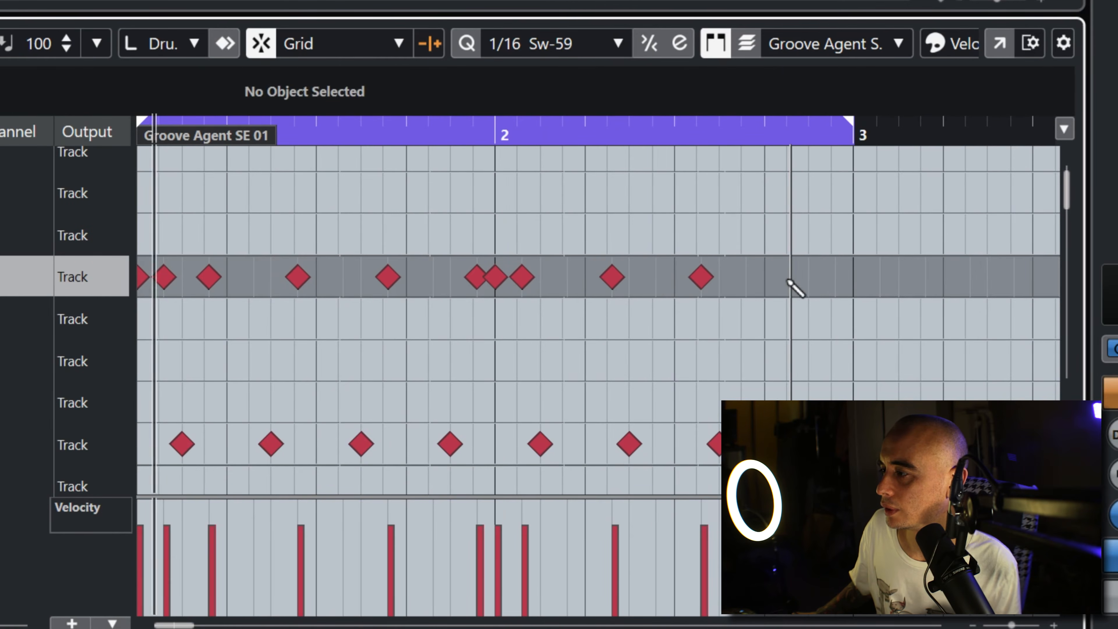
Step: Finish bar 2 of the Closed Hi-Hat (F#1) lane with notes at 2.4.2 and 2.4.4
{"action": "left_click", "coordinate": [789, 279]}
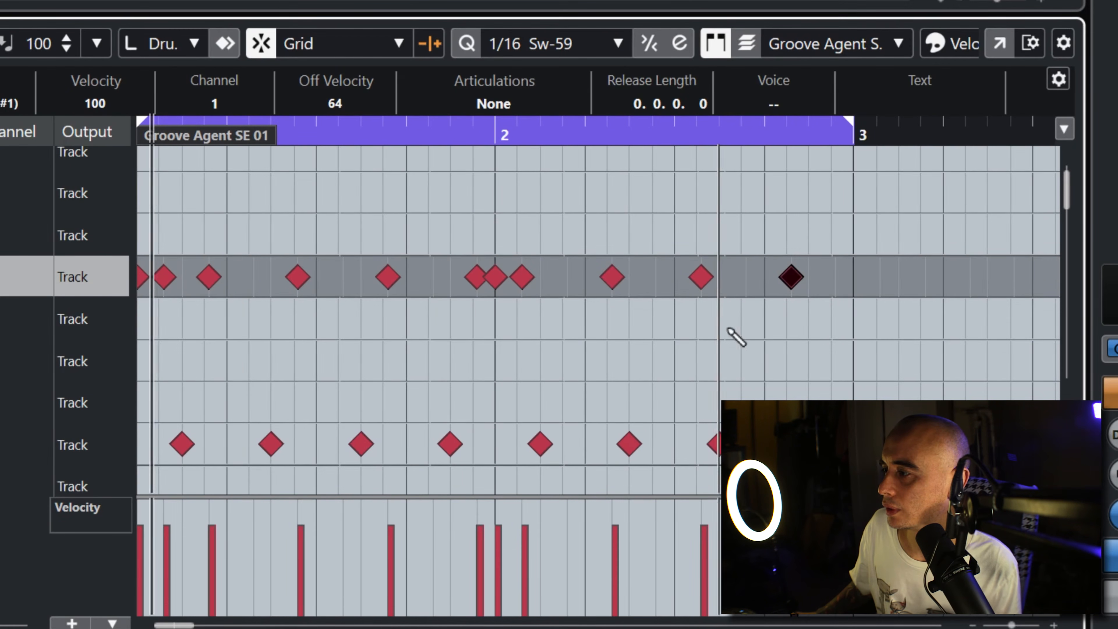
{"action": "left_click", "coordinate": [764, 277]}
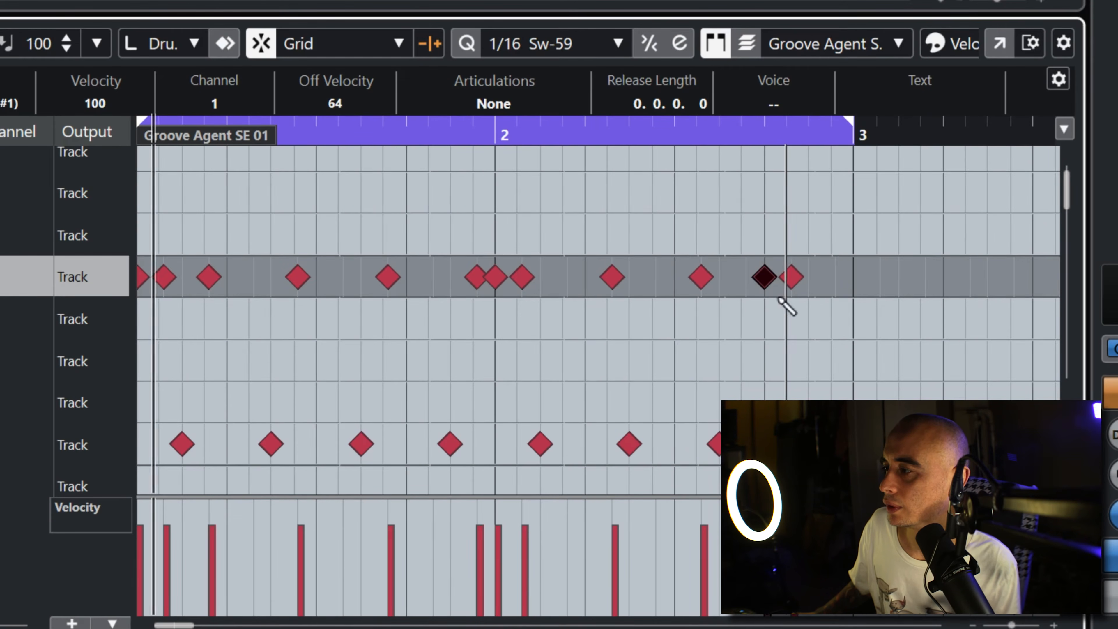
{"action": "key", "text": "Delete"}
{"action": "left_click", "coordinate": [835, 278]}
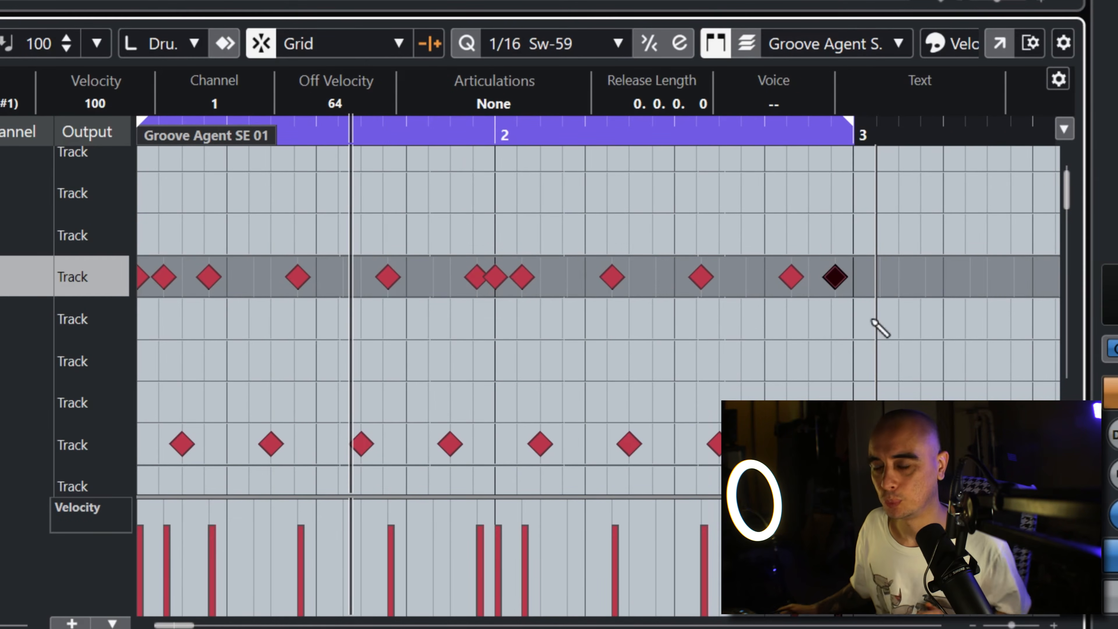
Step: Lower the velocities of the closed hi-hat's in-between notes, with 52 at 1.1.2, 48 at 2.1.2 and 55 at 2.4.4
{"action": "right_click", "coordinate": [307, 341]}
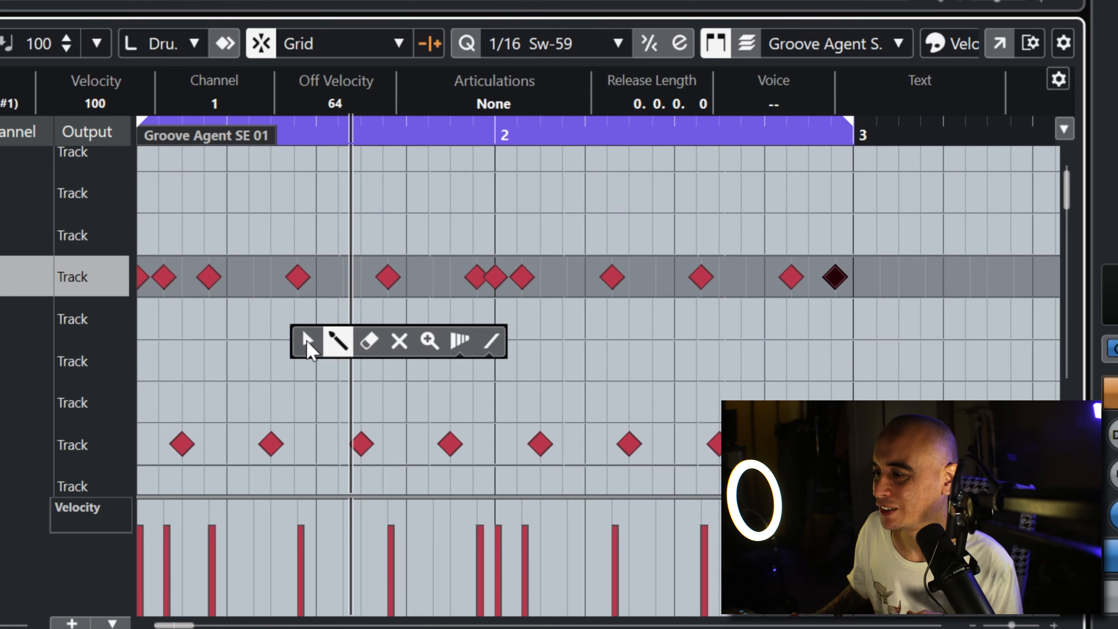
{"action": "left_click", "coordinate": [307, 341]}
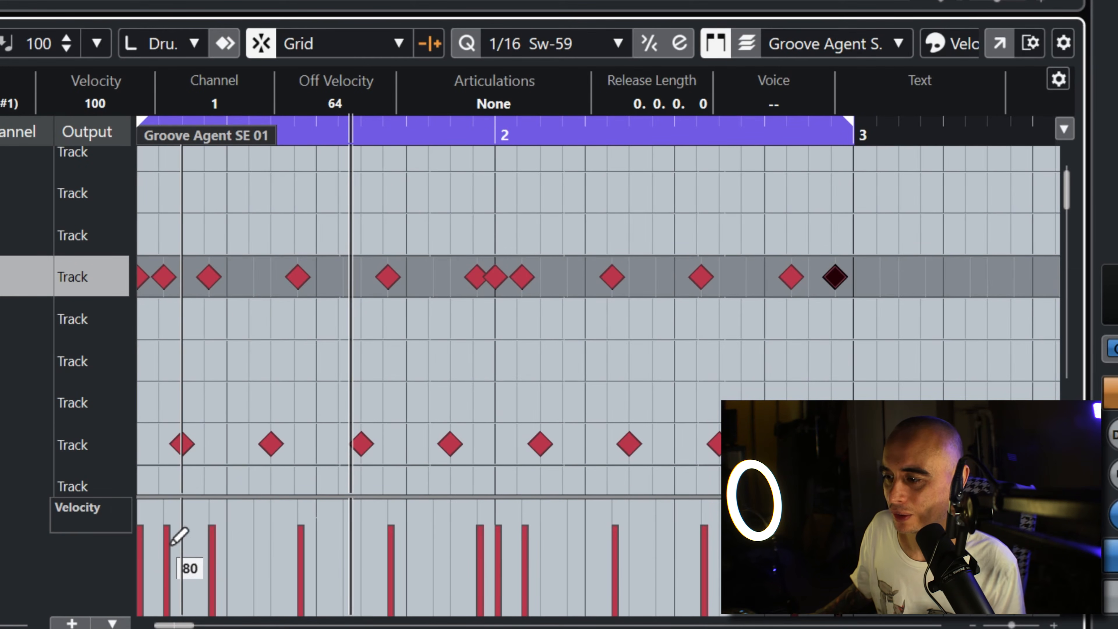
{"action": "left_click_drag", "start_coordinate": [176, 543], "coordinate": [178, 562]}
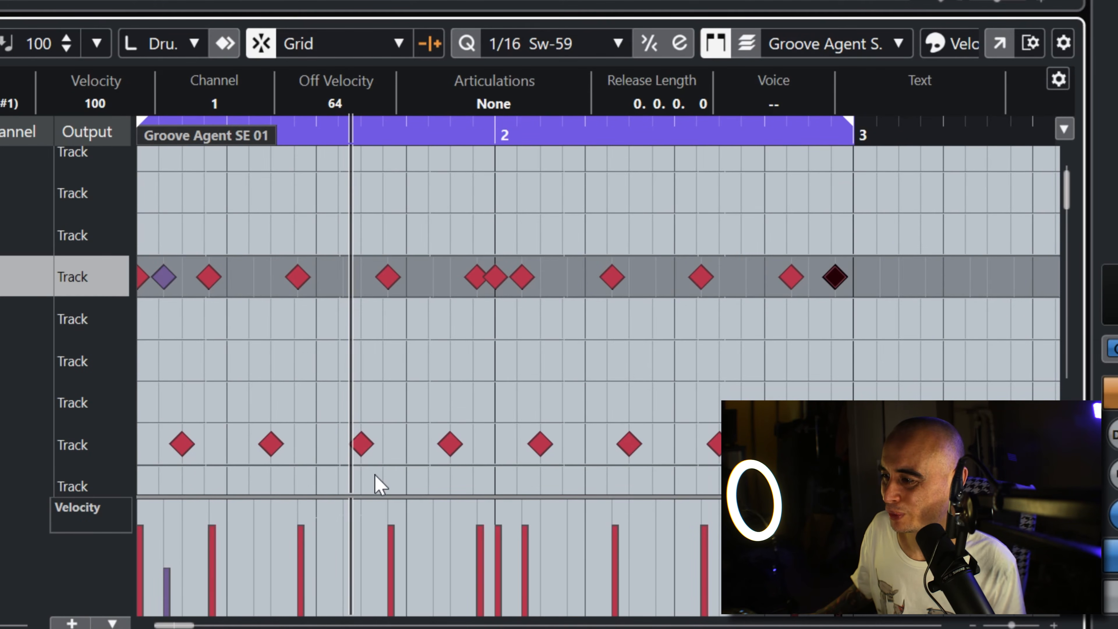
{"action": "left_click_drag", "start_coordinate": [309, 543], "coordinate": [307, 567]}
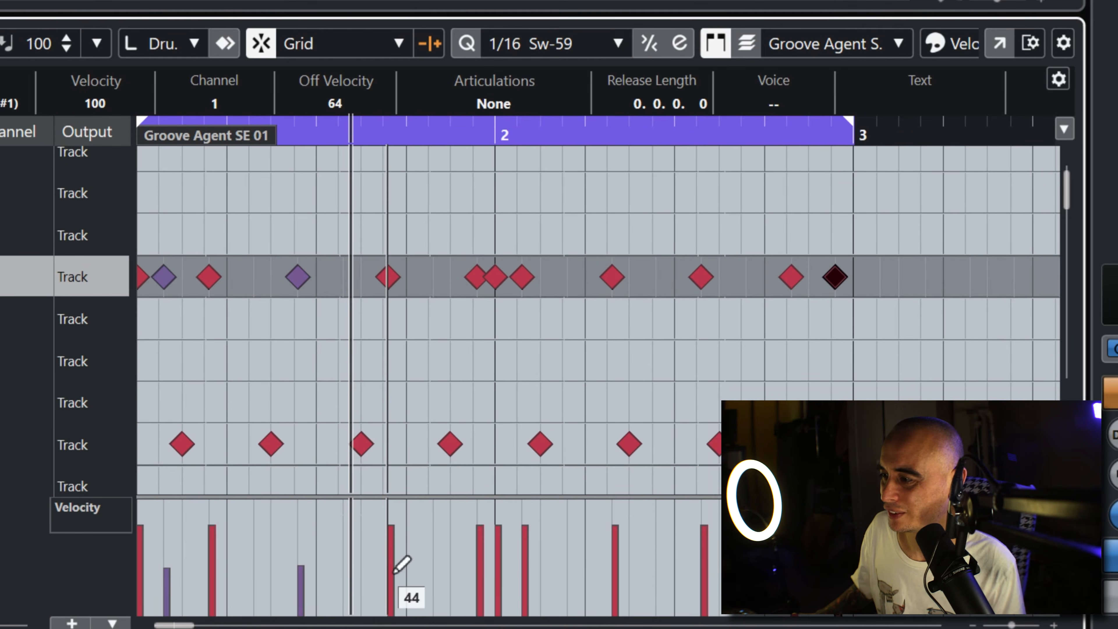
{"action": "mouse_move", "coordinate": [393, 538]}
{"action": "left_mouse_down"}
{"action": "mouse_move", "coordinate": [396, 562]}
{"action": "mouse_move", "coordinate": [393, 550]}
{"action": "left_mouse_up"}
{"action": "left_click", "coordinate": [480, 557]}
{"action": "left_click", "coordinate": [527, 560]}
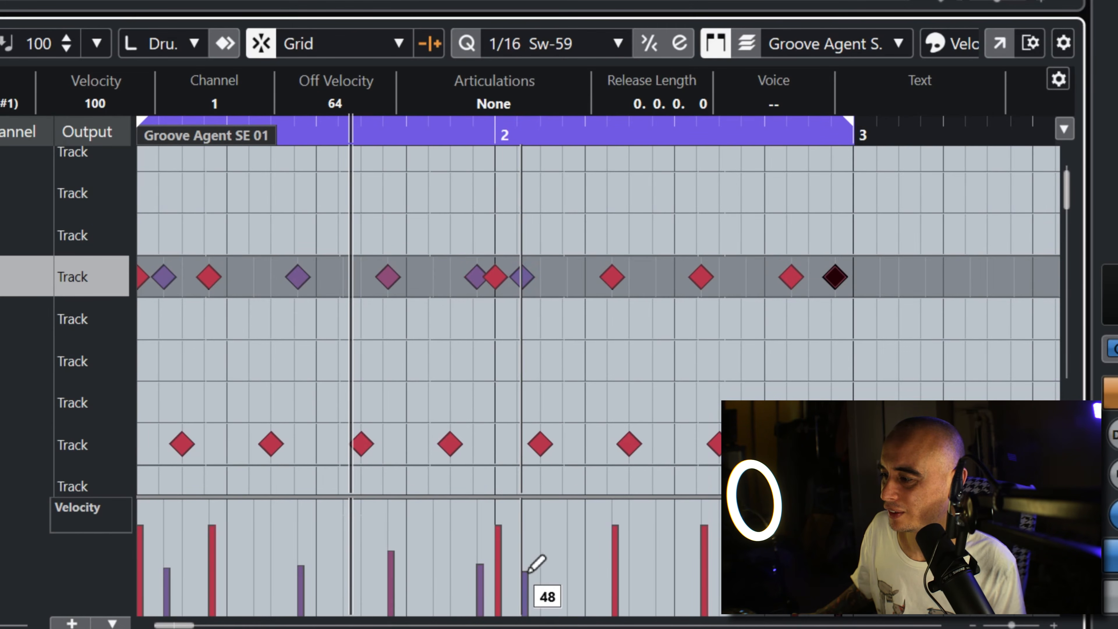
{"action": "left_click", "coordinate": [616, 554]}
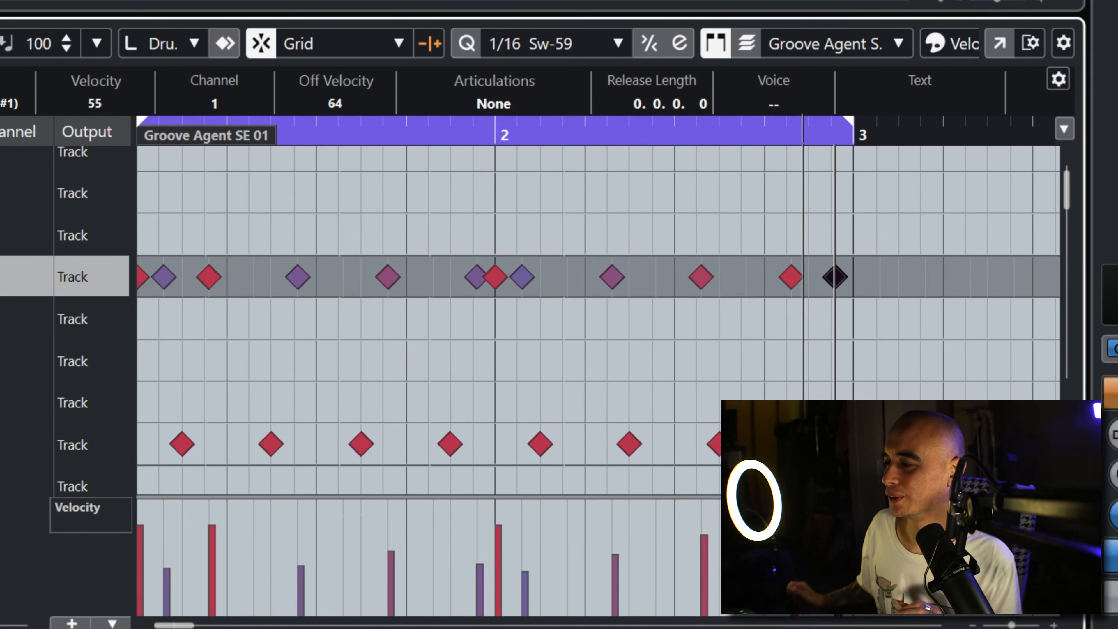
Step: Extend the loop range's end to the start of bar 5 so it spans four bars
{"action": "left_click", "coordinate": [973, 624]}
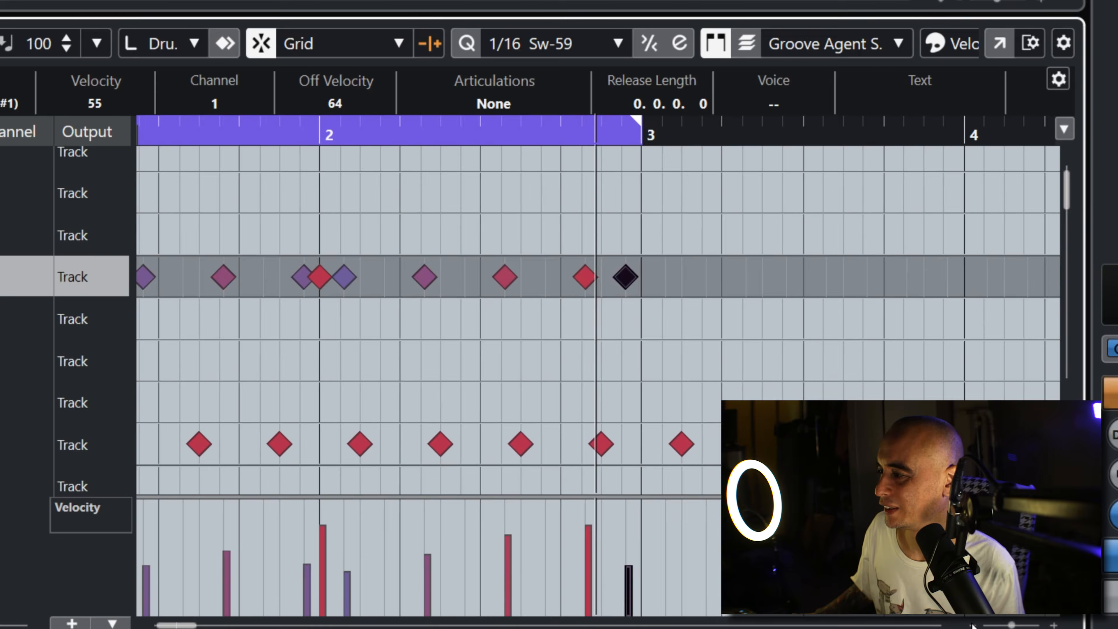
{"action": "left_click", "coordinate": [974, 624]}
{"action": "left_click", "coordinate": [974, 624]}
{"action": "left_click", "coordinate": [974, 624]}
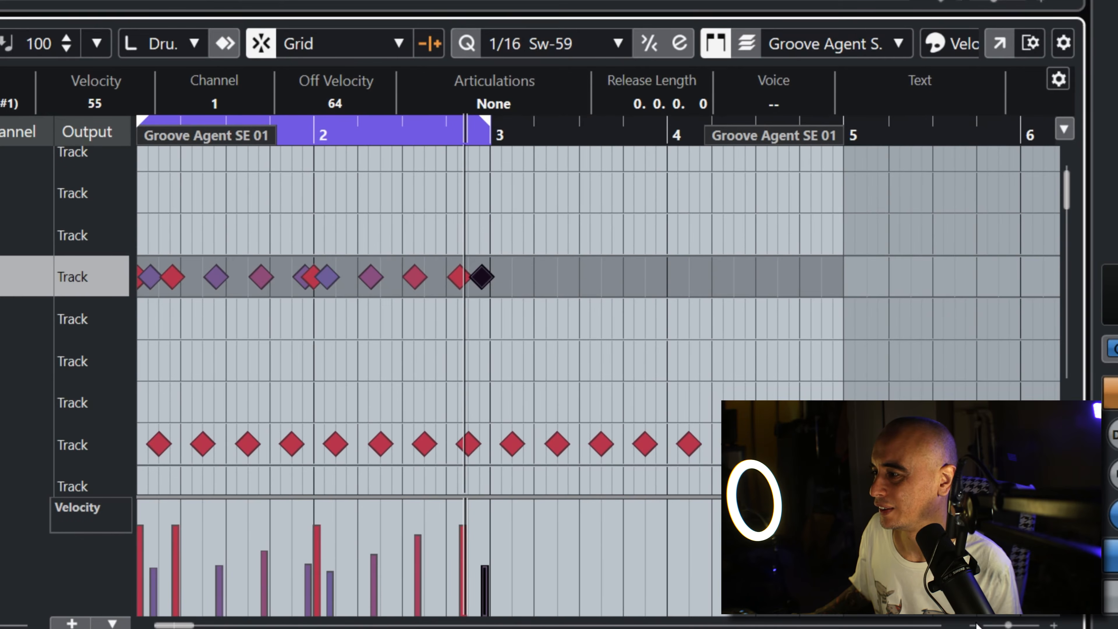
{"action": "left_click", "coordinate": [467, 207]}
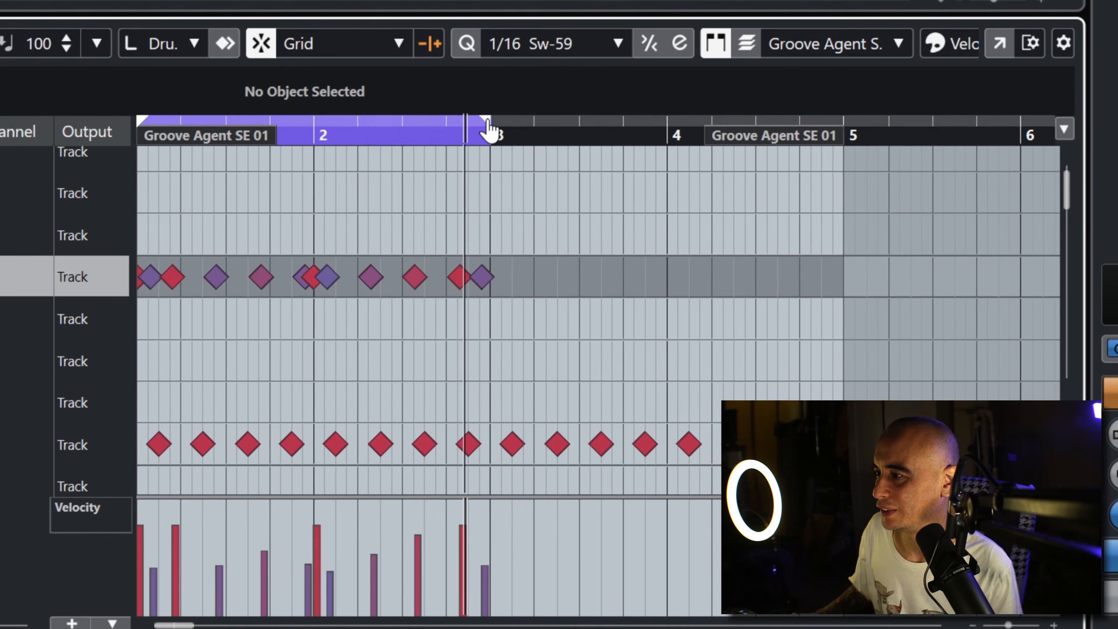
{"action": "left_click_drag", "start_coordinate": [488, 121], "coordinate": [807, 167]}
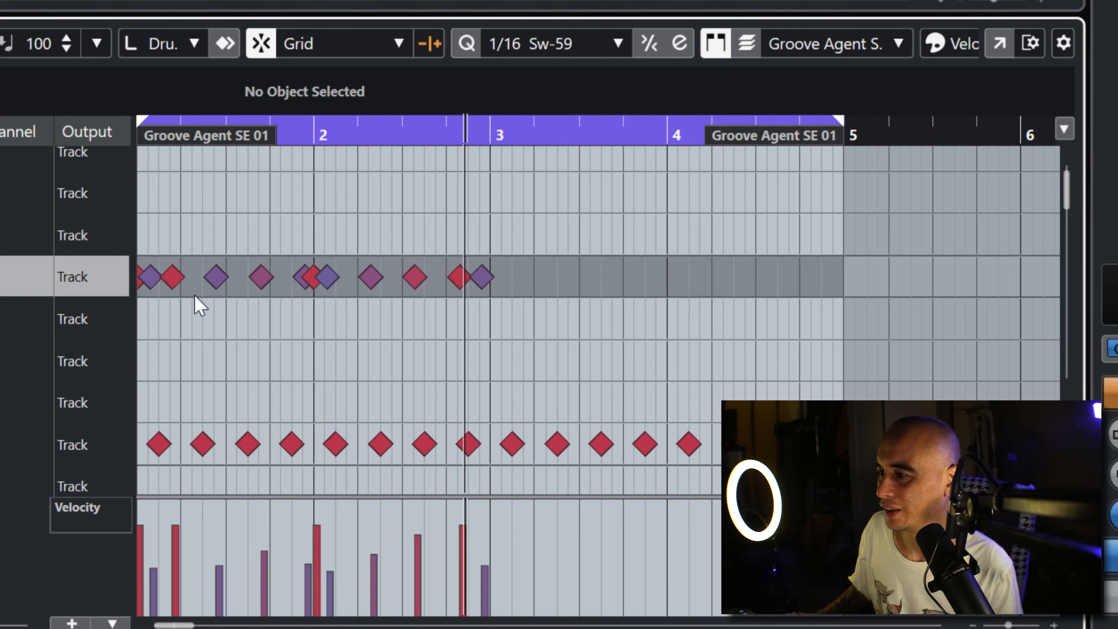
Step: Duplicate the two bars of Closed Hi-Hat (F#1) notes into bars 3 and 4, choosing to move anyway without enlarging the part
{"action": "left_click_drag", "start_coordinate": [503, 328], "coordinate": [137, 234]}
{"action": "left_click_drag", "start_coordinate": [143, 282], "coordinate": [493, 285]}
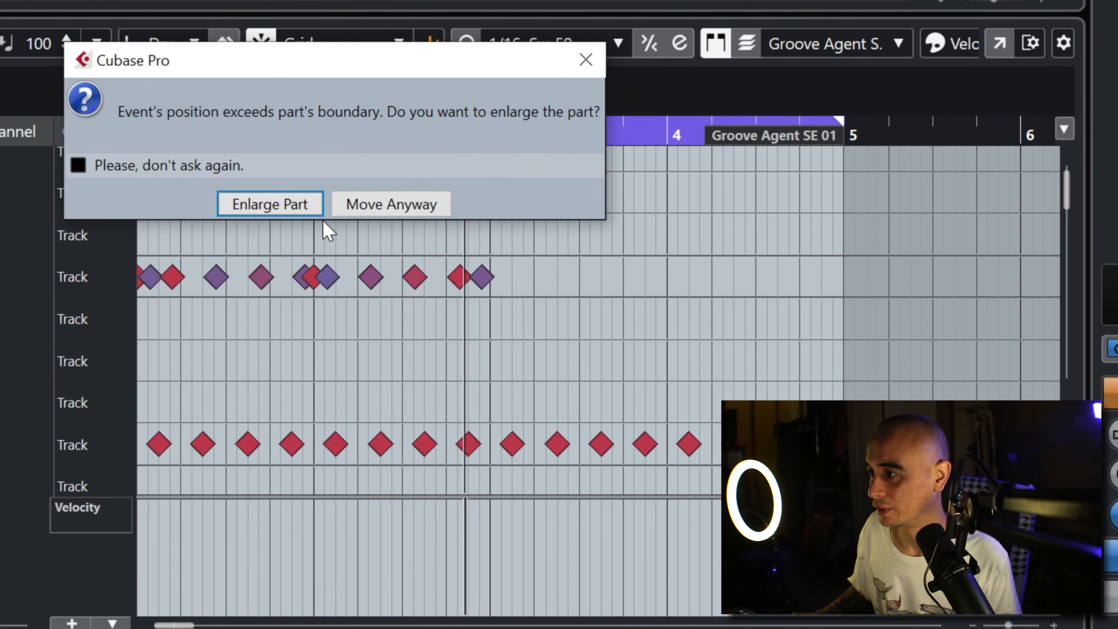
{"action": "left_click", "coordinate": [383, 209]}
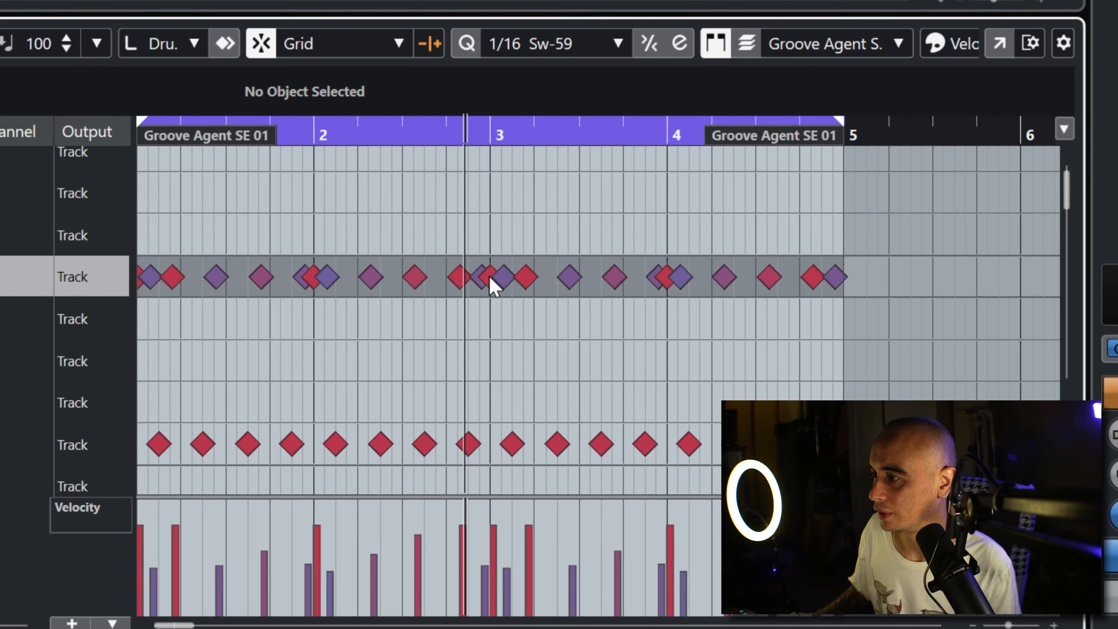
Step: Start the loop range at bar 3, move the closed hi-hat note at 3.1.2 to 3.2.2 and play from bar 3
{"action": "left_click", "coordinate": [495, 138], "text": "ctrl"}
{"action": "left_click_drag", "start_coordinate": [590, 131], "coordinate": [530, 180]}
{"action": "left_click_drag", "start_coordinate": [372, 278], "coordinate": [481, 286]}
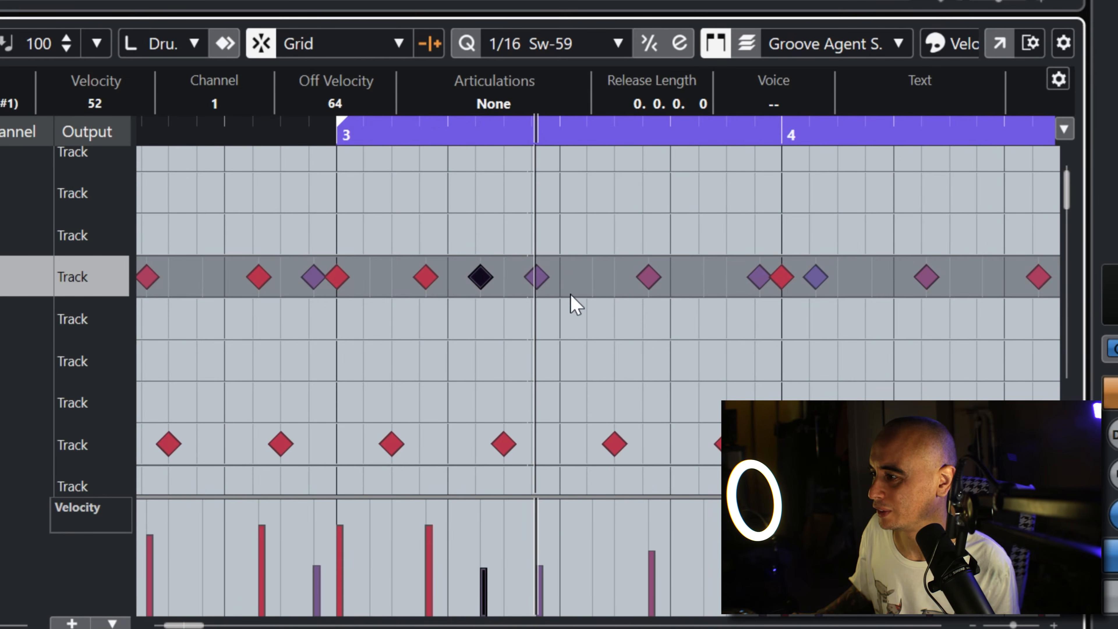
{"action": "left_click", "coordinate": [337, 137]}
{"action": "key", "text": "space"}
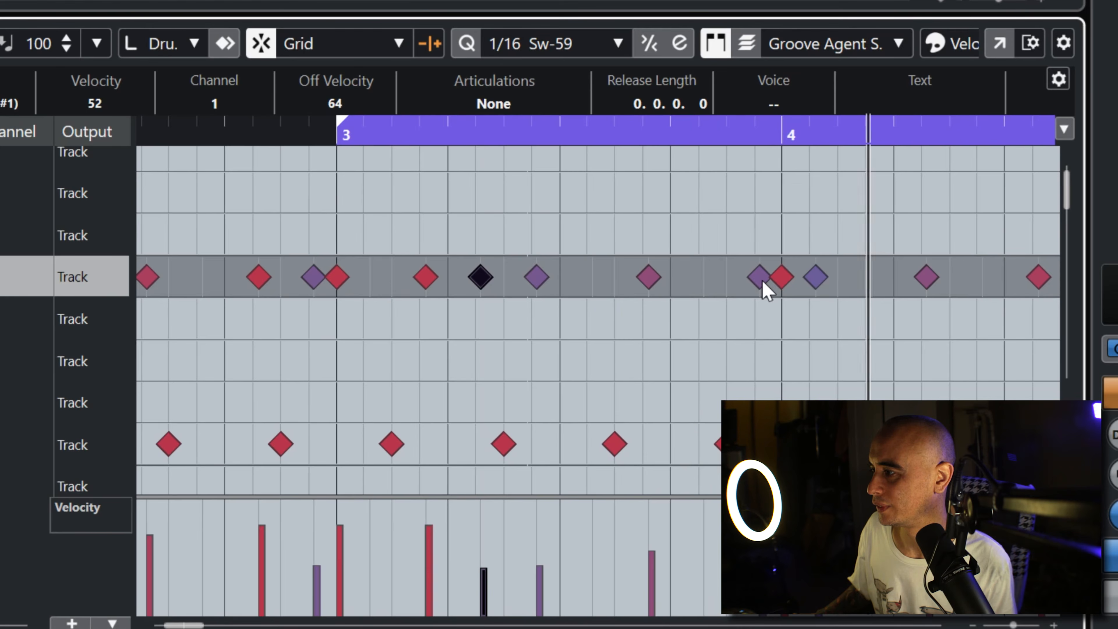
Step: Move the closed hi-hat notes in bar 4 from 4.2.2 to 4.2.4 and from 4.3.2 to 4.3.4
{"action": "left_click_drag", "start_coordinate": [927, 281], "coordinate": [982, 279]}
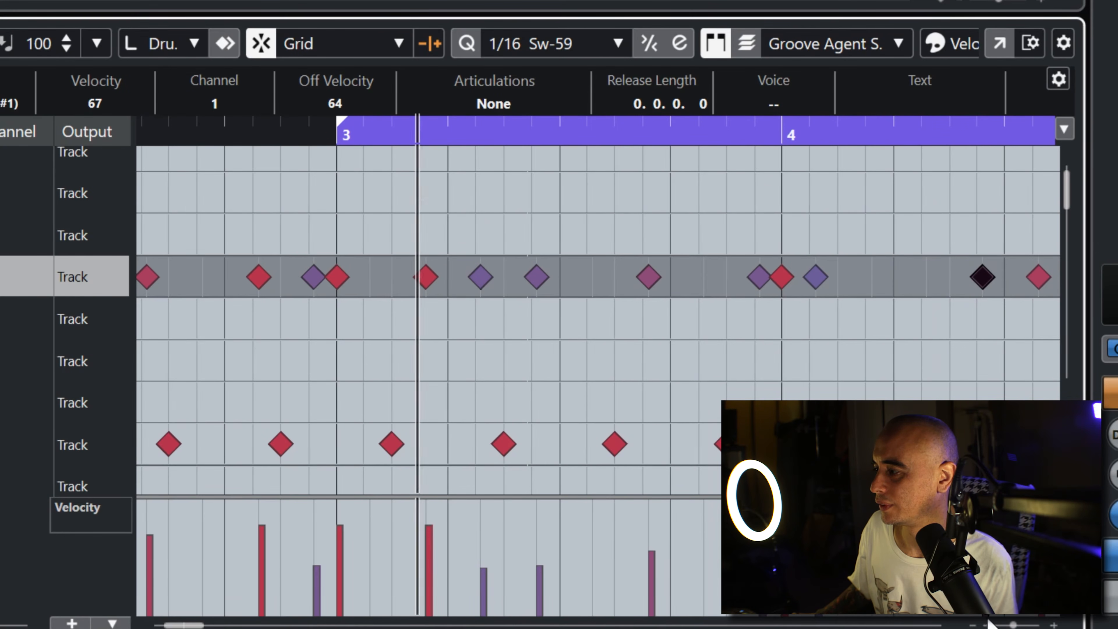
{"action": "left_click", "coordinate": [974, 625]}
{"action": "left_click", "coordinate": [973, 625]}
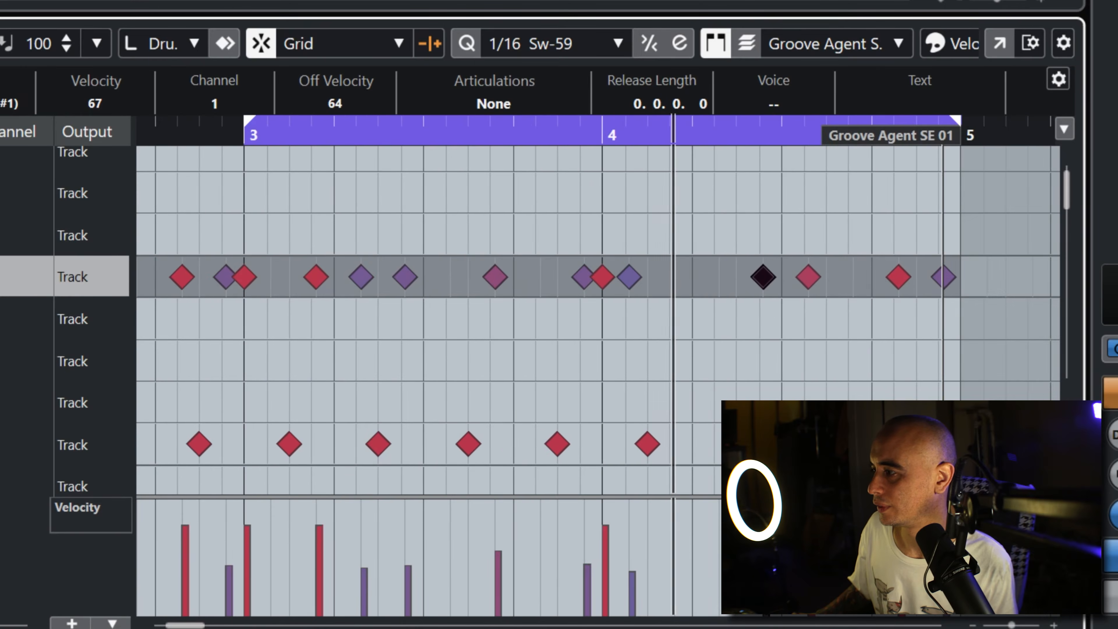
{"action": "left_click_drag", "start_coordinate": [815, 281], "coordinate": [860, 288]}
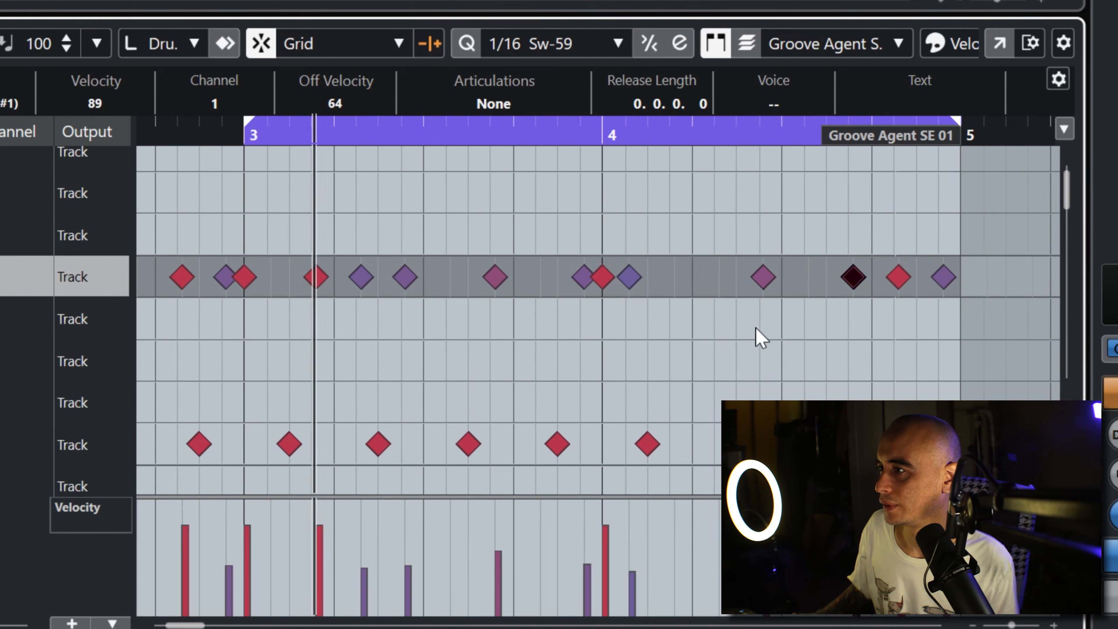
Step: Extend the loop range's start back to bar 1 and play the four-bar pattern from the beginning
{"action": "left_click_drag", "start_coordinate": [244, 1], "coordinate": [137, 2]}
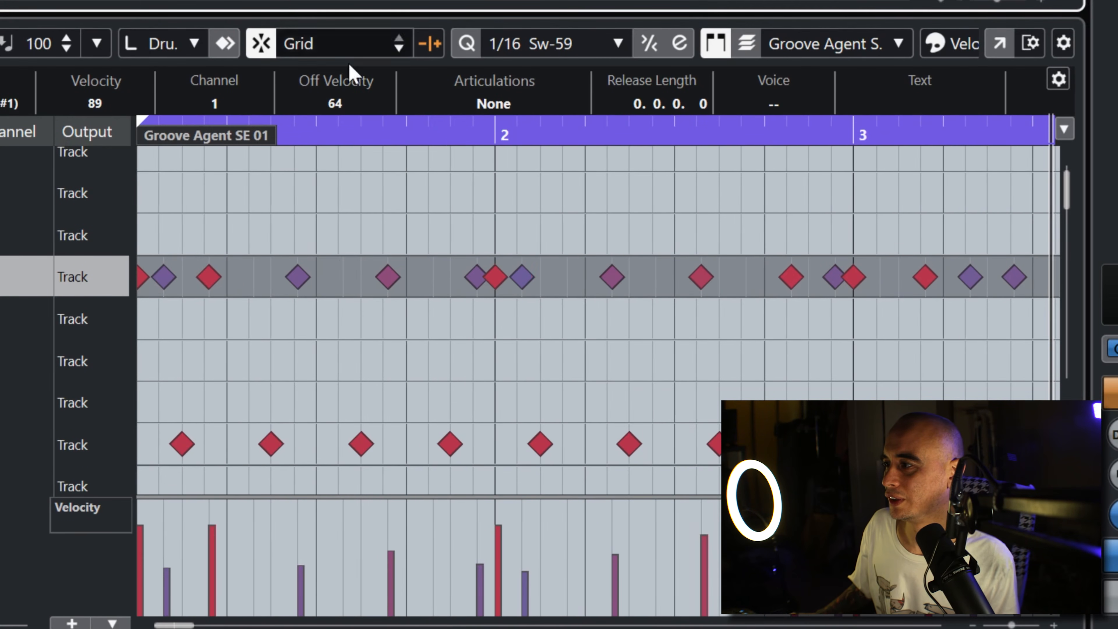
{"action": "left_click", "coordinate": [968, 625]}
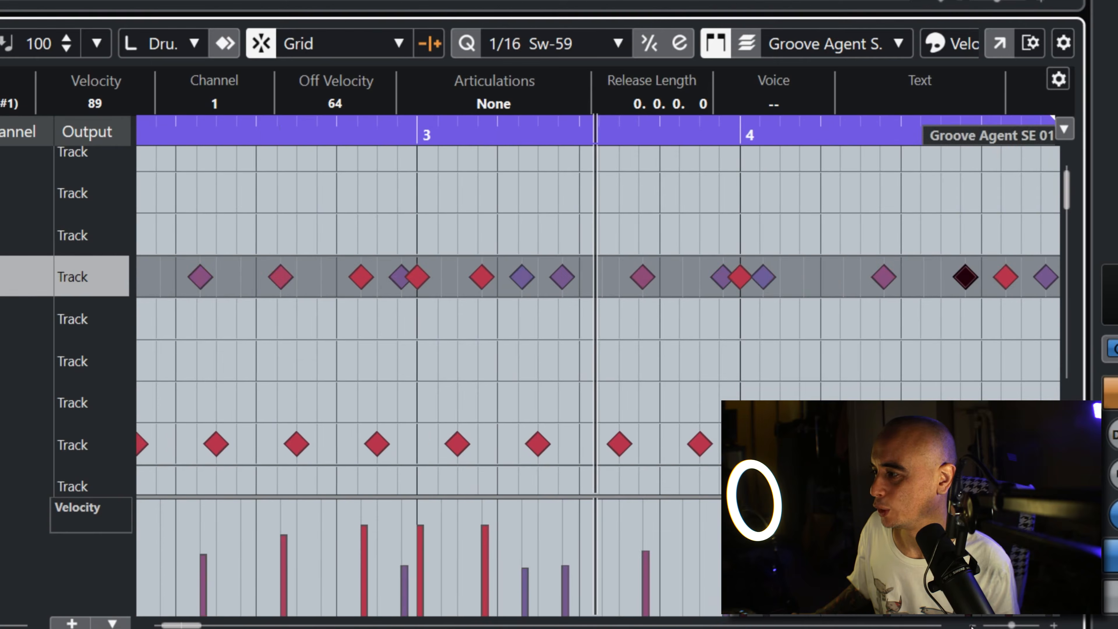
{"action": "left_click", "coordinate": [968, 626]}
{"action": "left_click", "coordinate": [967, 626]}
{"action": "left_click", "coordinate": [967, 625]}
{"action": "left_click", "coordinate": [967, 625]}
{"action": "left_click", "coordinate": [967, 625]}
{"action": "left_click", "coordinate": [967, 625]}
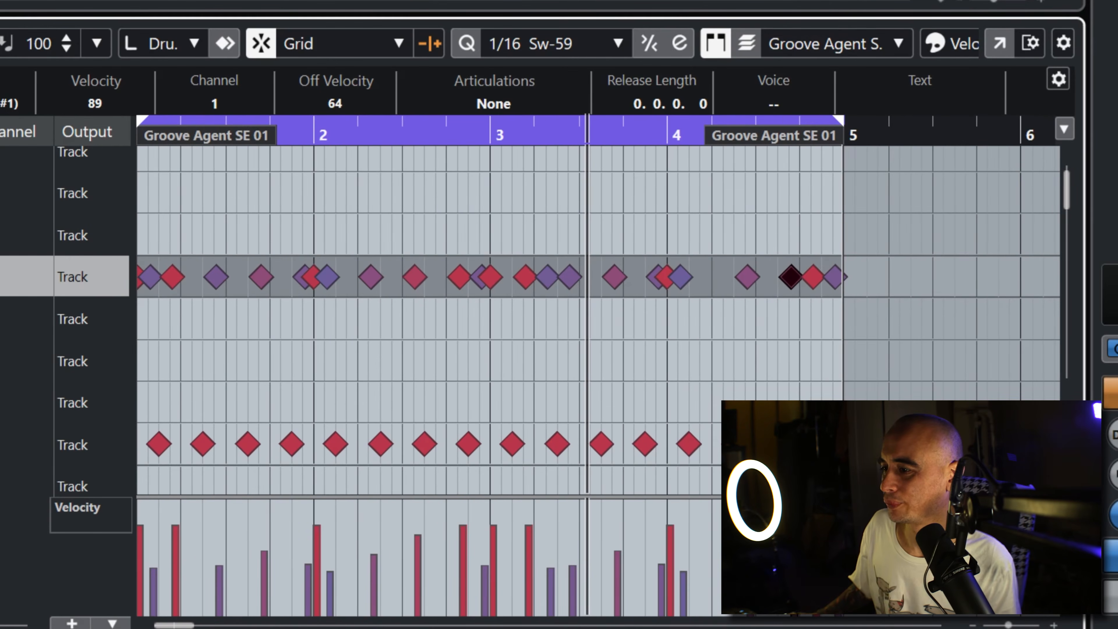
{"action": "key", "text": "KP_Decimal"}
{"action": "key", "text": "space"}
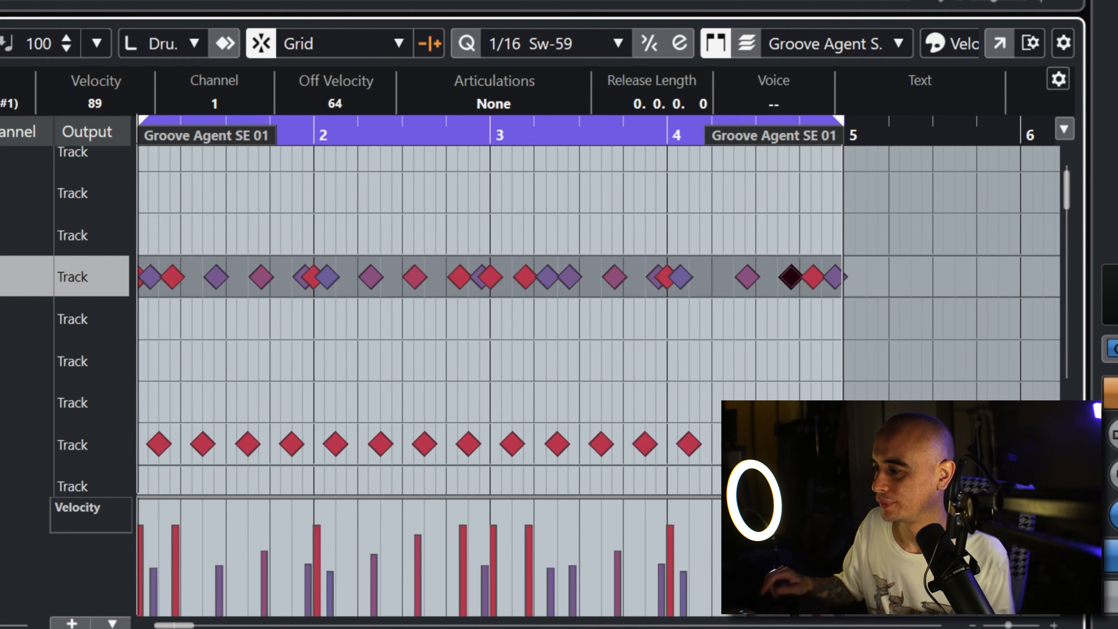
Step: Lower the closed hi-hat velocity at 3.1.4, raise the one at 3.2.2 to about 96, and stop playback
{"action": "mouse_move", "coordinate": [529, 538]}
{"action": "left_mouse_down"}
{"action": "mouse_move", "coordinate": [546, 562]}
{"action": "mouse_move", "coordinate": [555, 550]}
{"action": "left_mouse_up"}
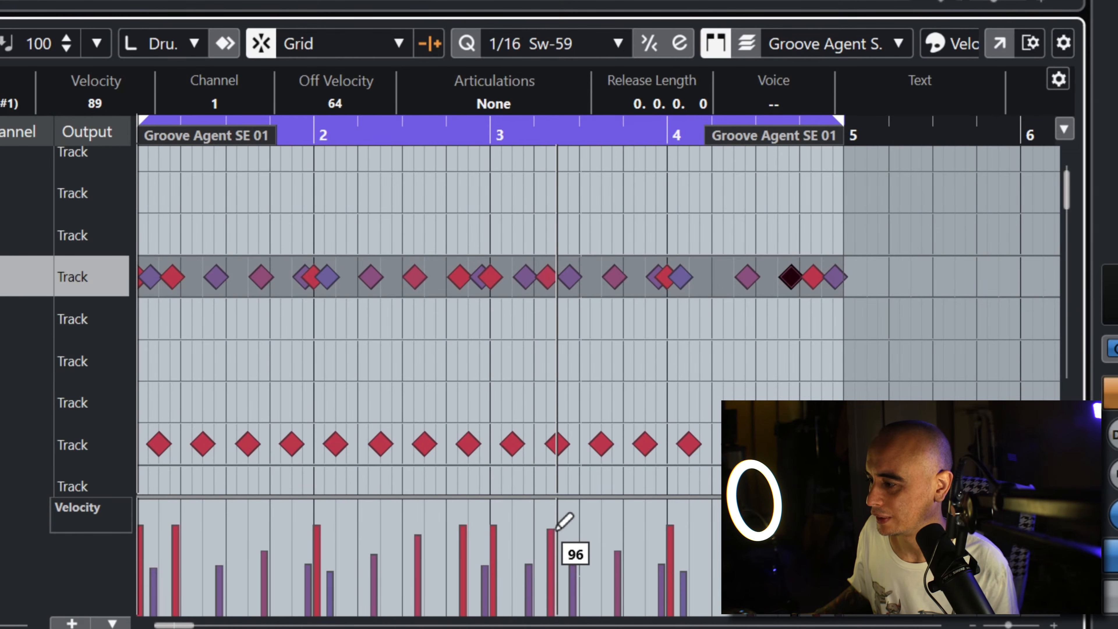
{"action": "left_click_drag", "start_coordinate": [499, 132], "coordinate": [488, 124]}
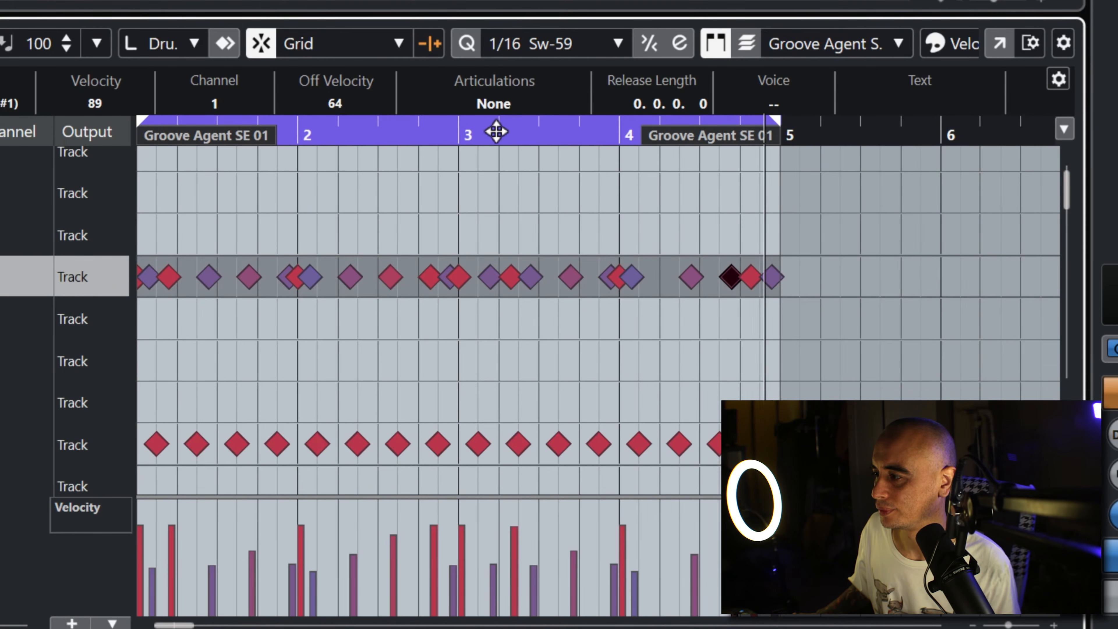
{"action": "left_click", "coordinate": [315, 329]}
{"action": "key", "text": "space"}
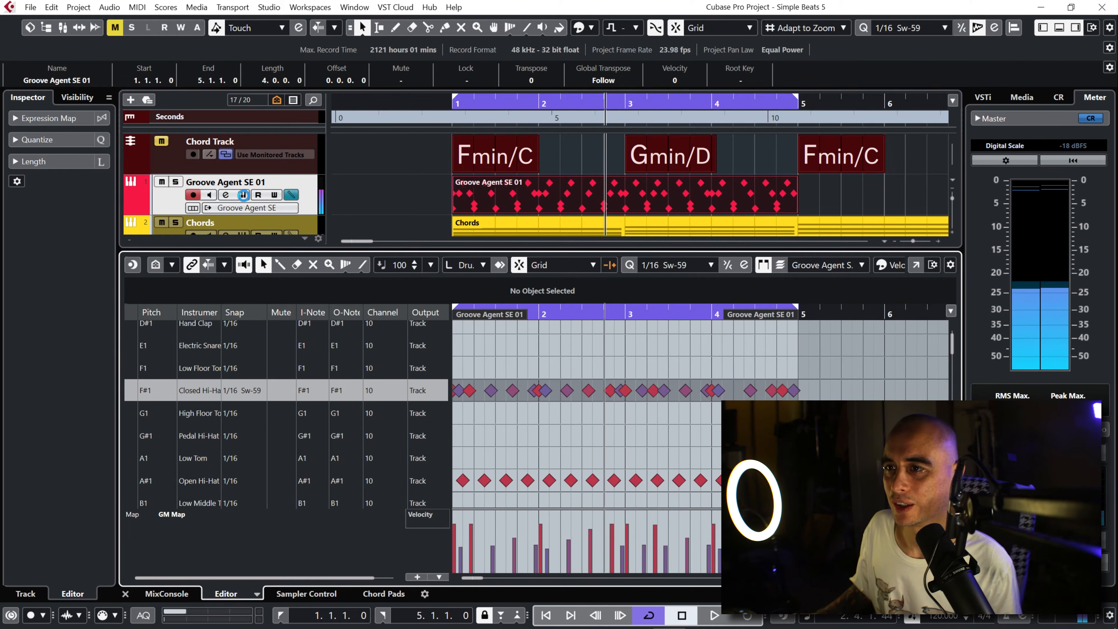
Step: Open Groove Agent SE, reload 003 Layered Closed Hi-Hat on the F#1 pad and start playback
{"action": "left_click", "coordinate": [243, 194]}
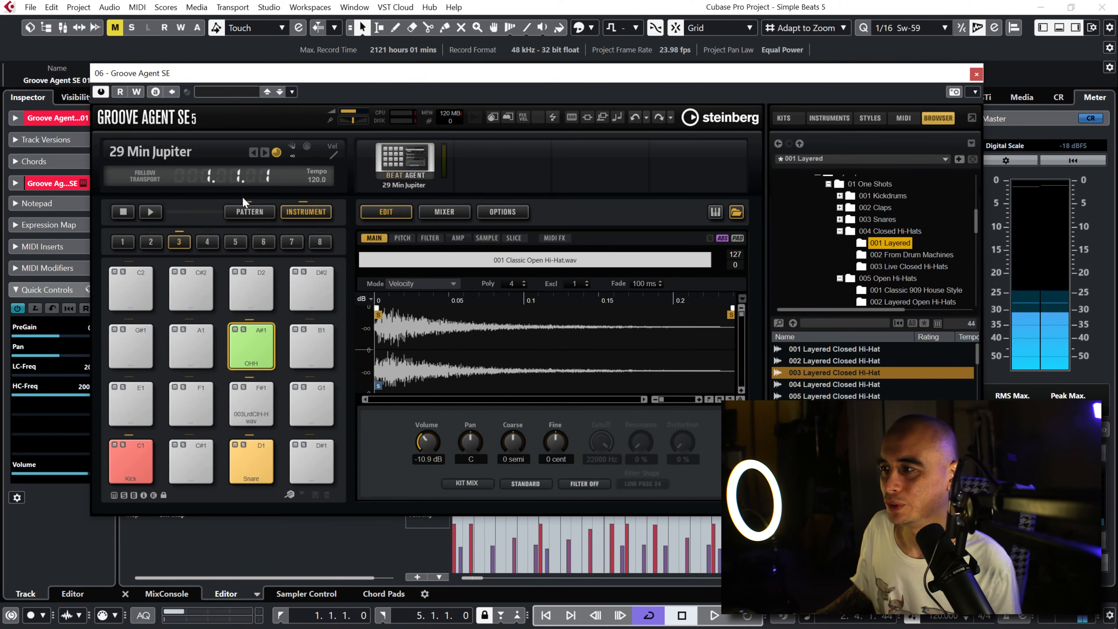
{"action": "left_click", "coordinate": [252, 411]}
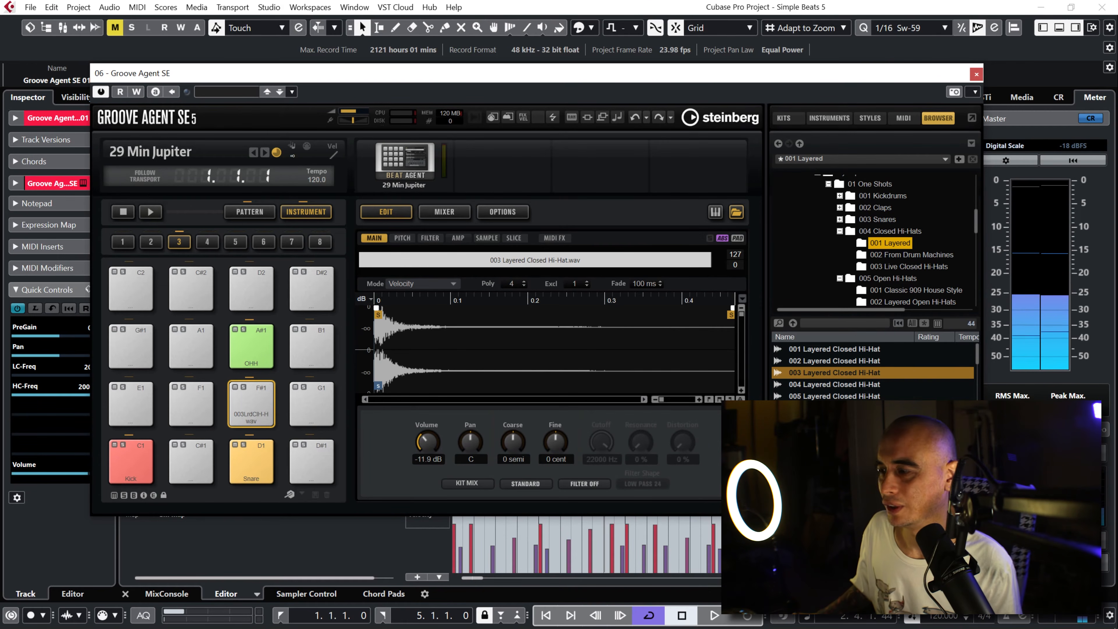
{"action": "double_click", "coordinate": [836, 372]}
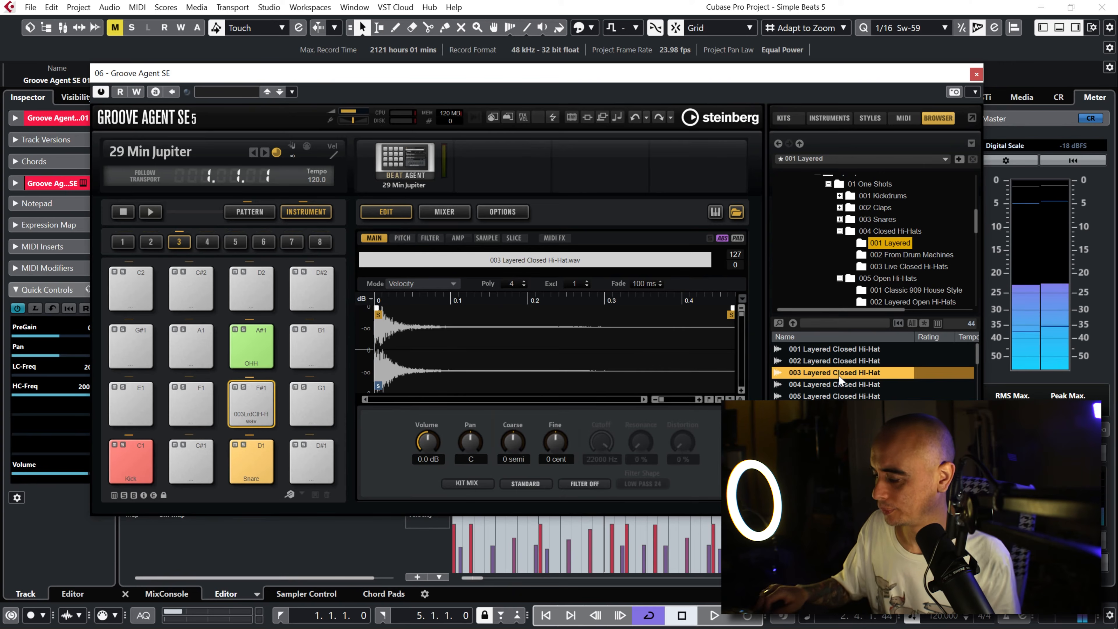
{"action": "key", "text": "space"}
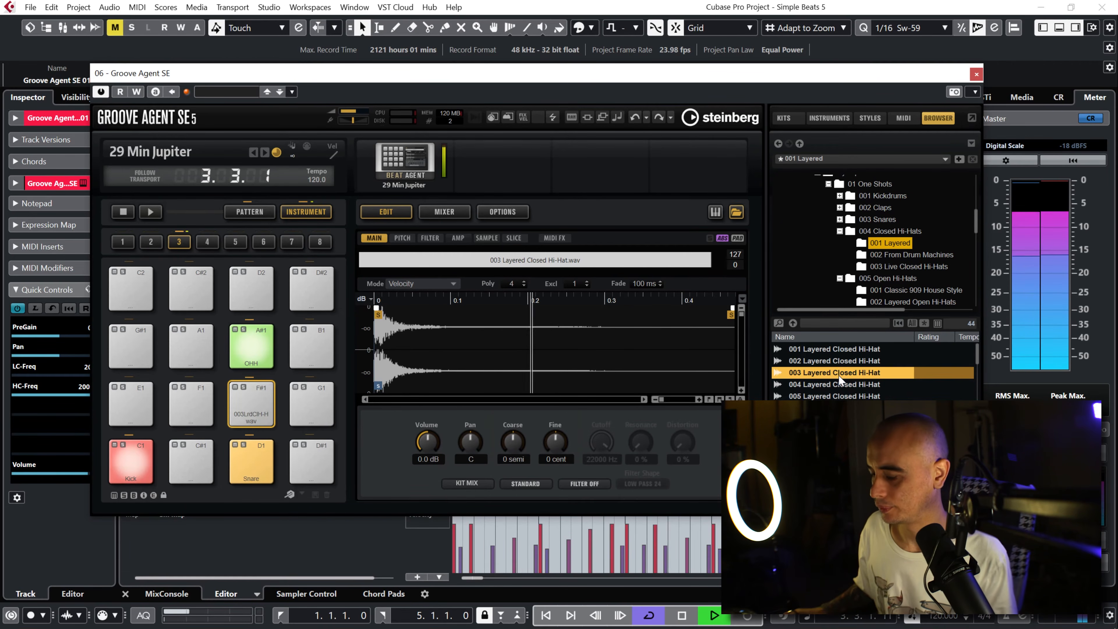
Step: Audition the layered closed hi-hats from 004 to 012 on the F#1 pad during playback, settling on 011 Layered Closed Hi-Hat
{"action": "double_click", "coordinate": [838, 384]}
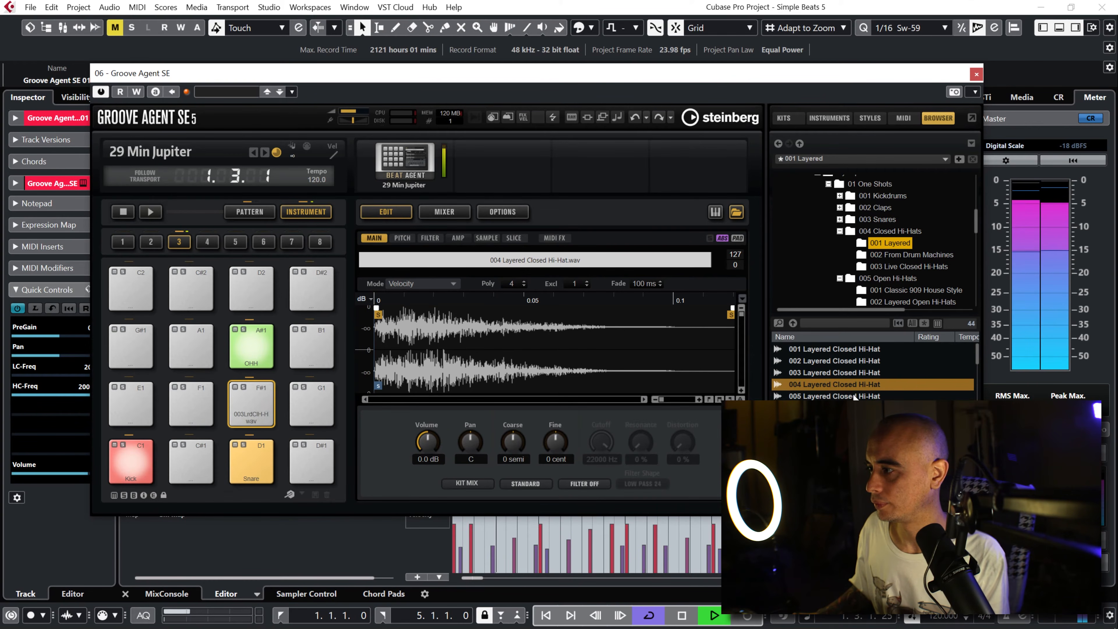
{"action": "key", "text": "Down"}
{"action": "key", "text": "Down"}
{"action": "key", "text": "Down"}
{"action": "key", "text": "Down"}
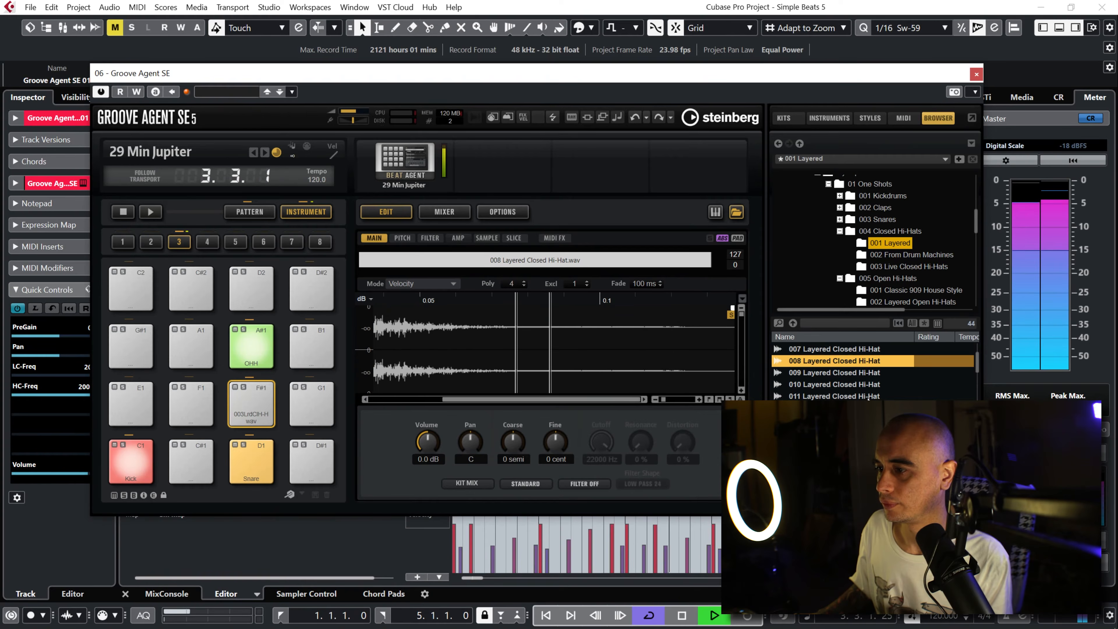
{"action": "key", "text": "Down"}
{"action": "key", "text": "Down"}
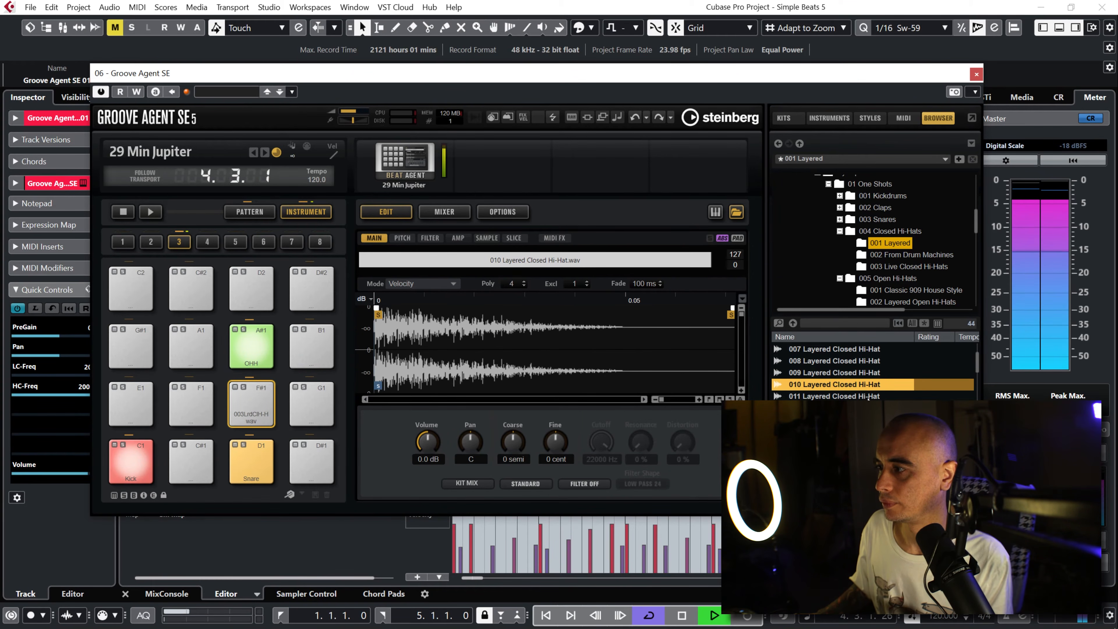
{"action": "key", "text": "Down"}
{"action": "key", "text": "Down"}
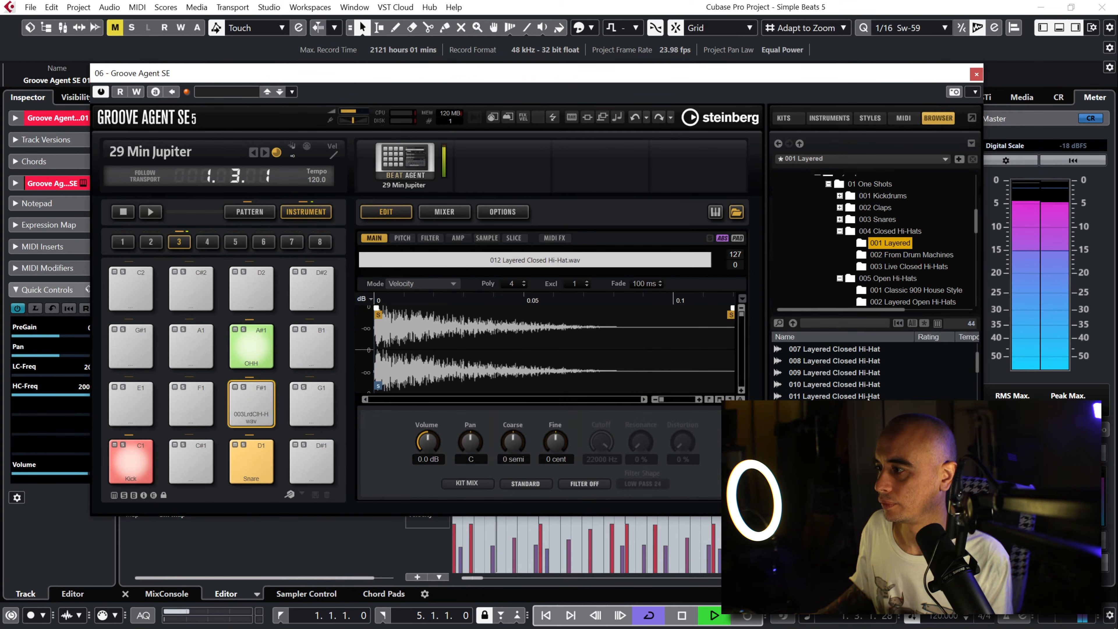
{"action": "key", "text": "Up"}
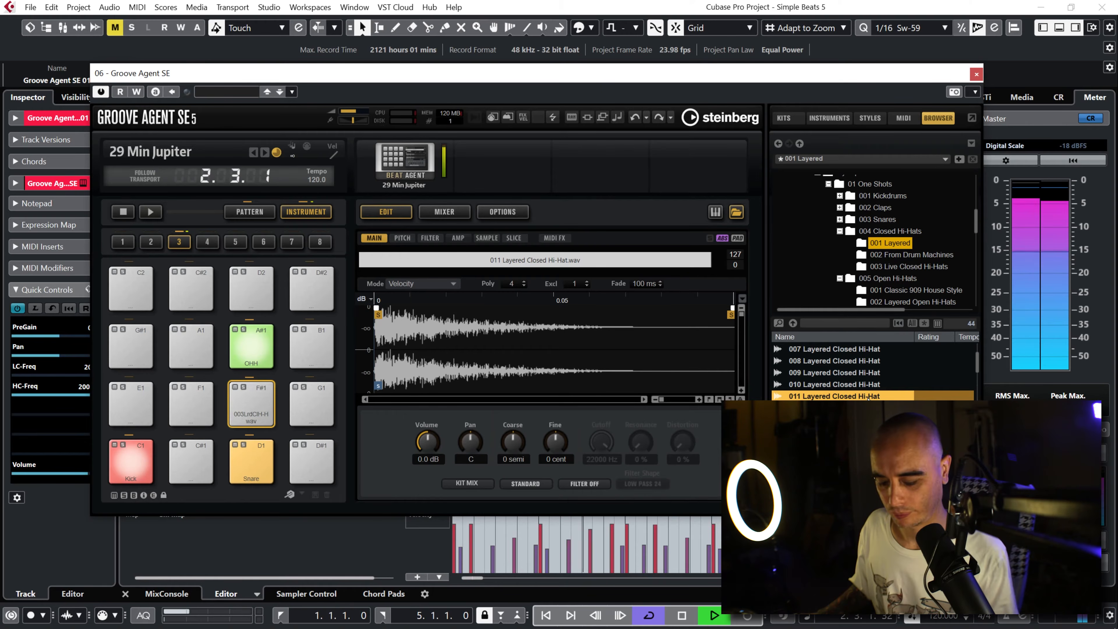
{"action": "key", "text": "space"}
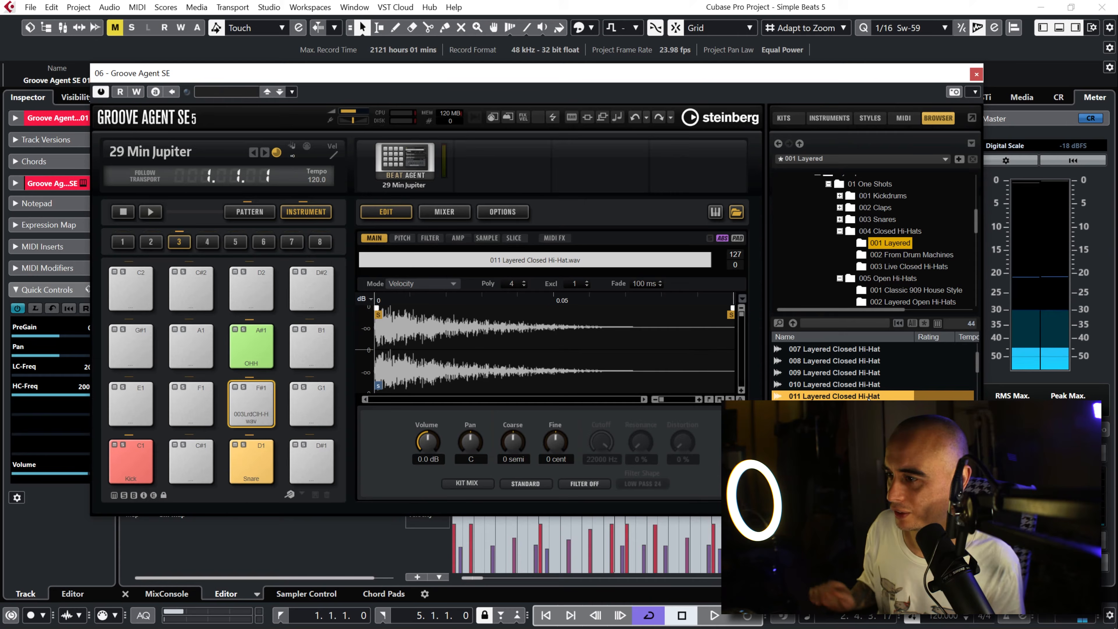
Step: Lower the F#1 pad's volume to -6.9 dB and rename the pad CHH
{"action": "left_click", "coordinate": [230, 420]}
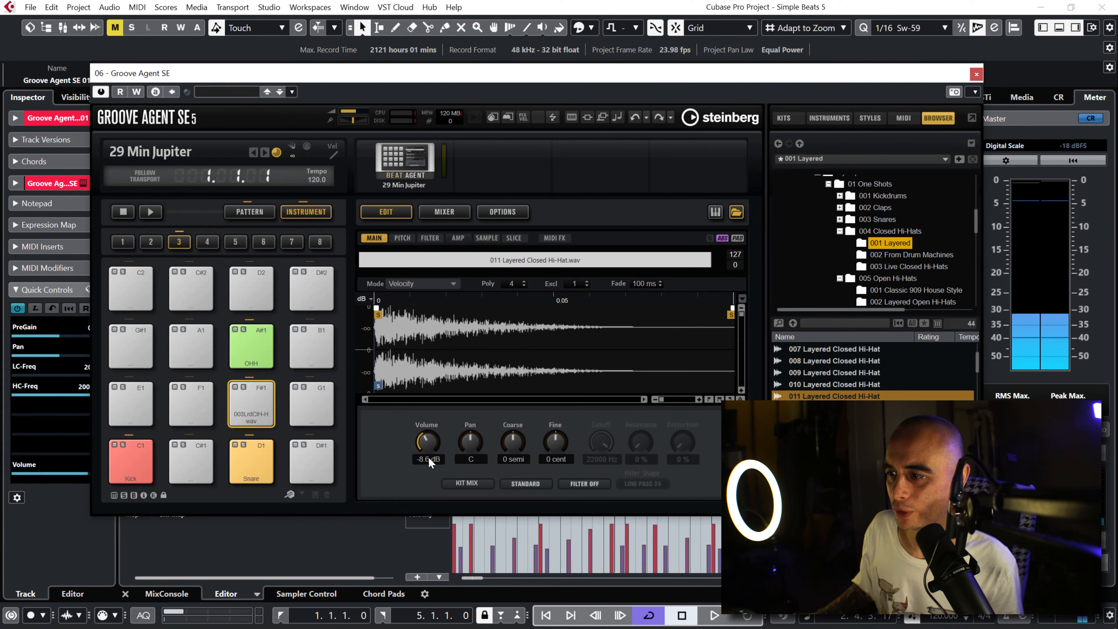
{"action": "right_click", "coordinate": [260, 408]}
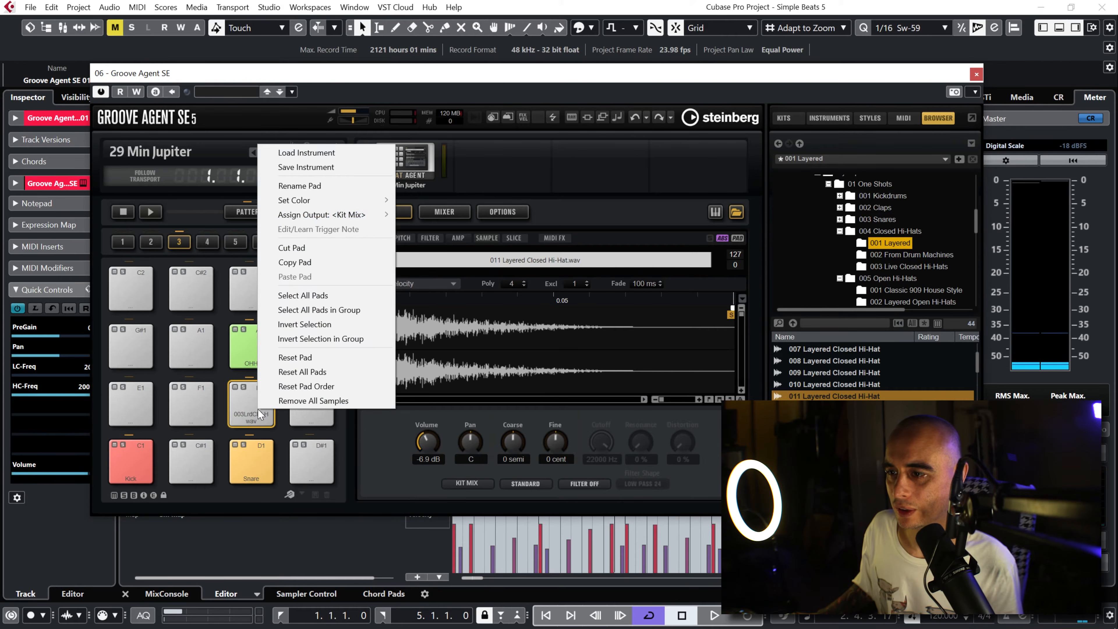
{"action": "left_click", "coordinate": [318, 186]}
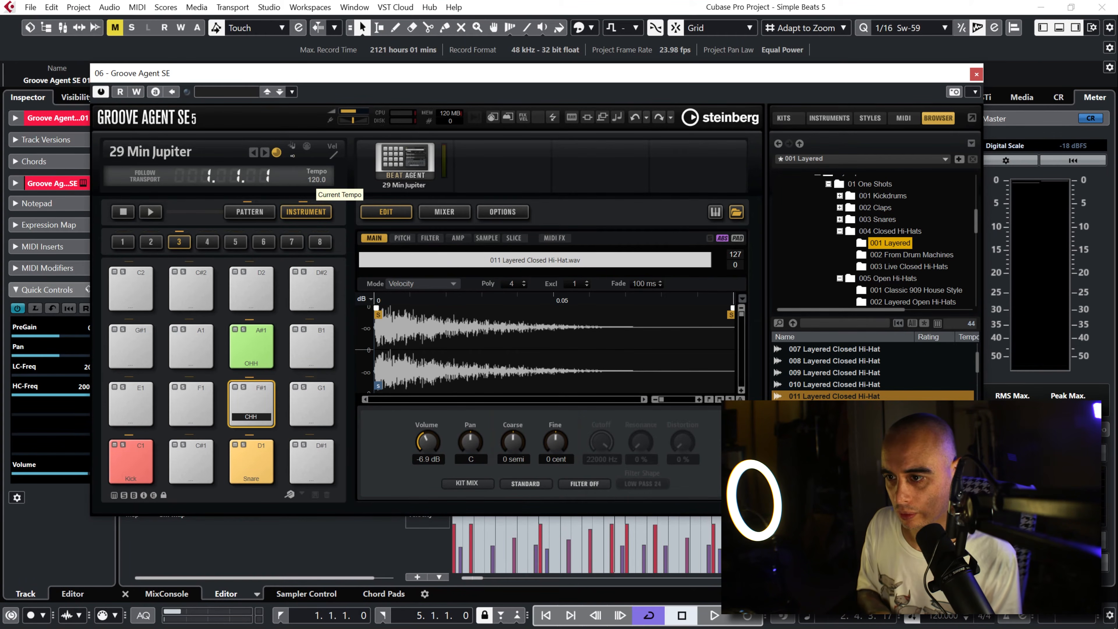
Step: Set the F#1 closed hi-hat pad's color to the green Color 6
{"action": "right_click", "coordinate": [255, 407]}
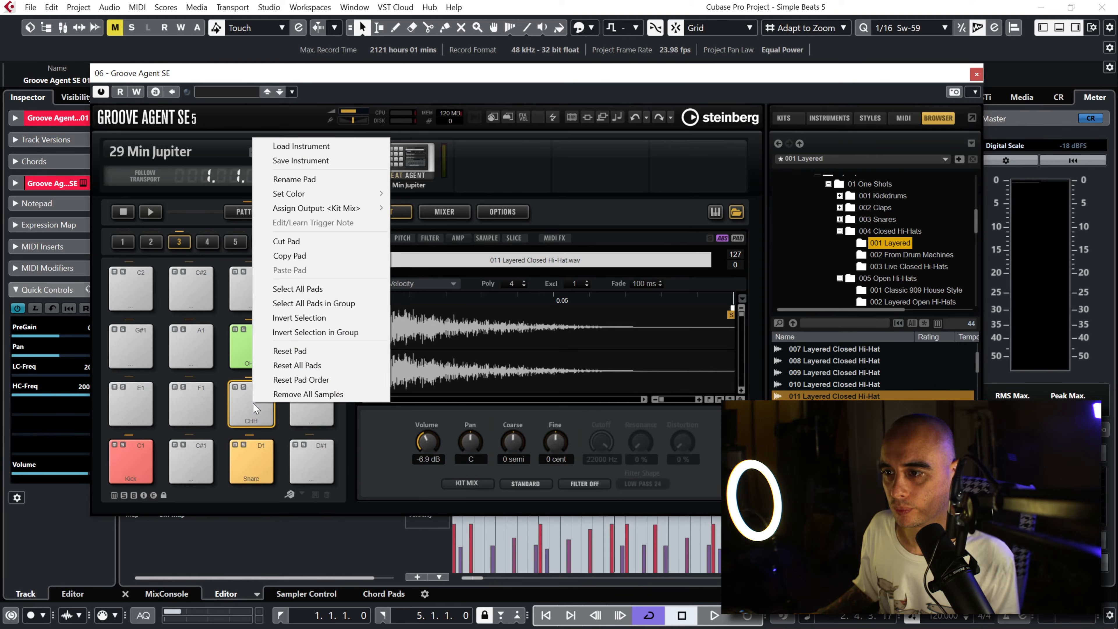
{"action": "mouse_move", "coordinate": [308, 193]}
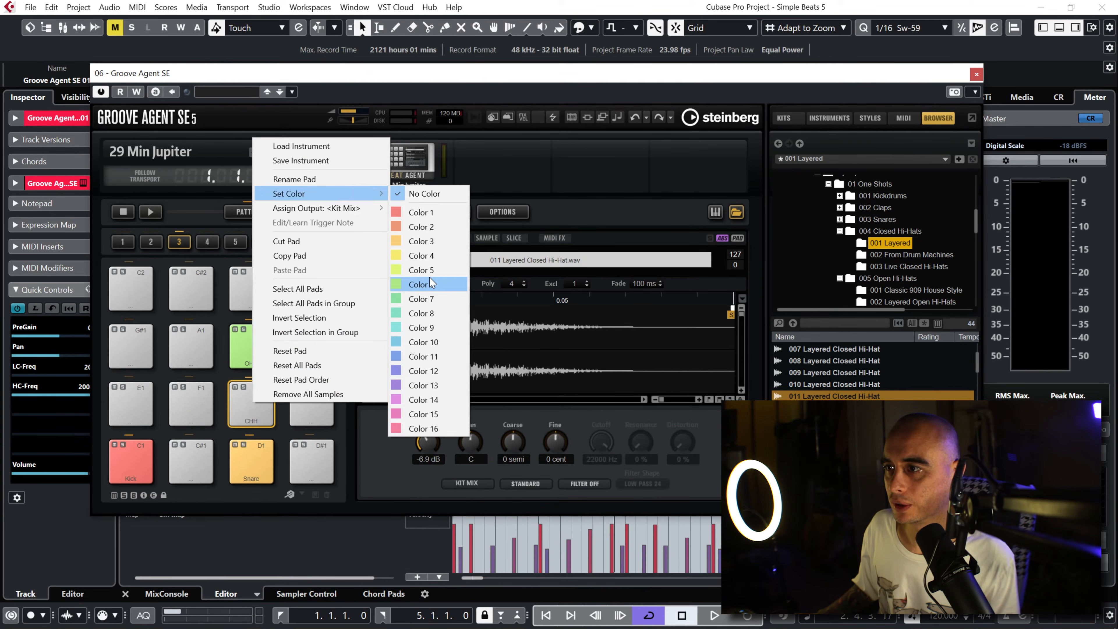
{"action": "left_click", "coordinate": [429, 284]}
Step: Lower the F#1 pad's volume to -10.9 dB while the beat plays, stop playback and close Groove Agent SE
{"action": "key", "text": "space"}
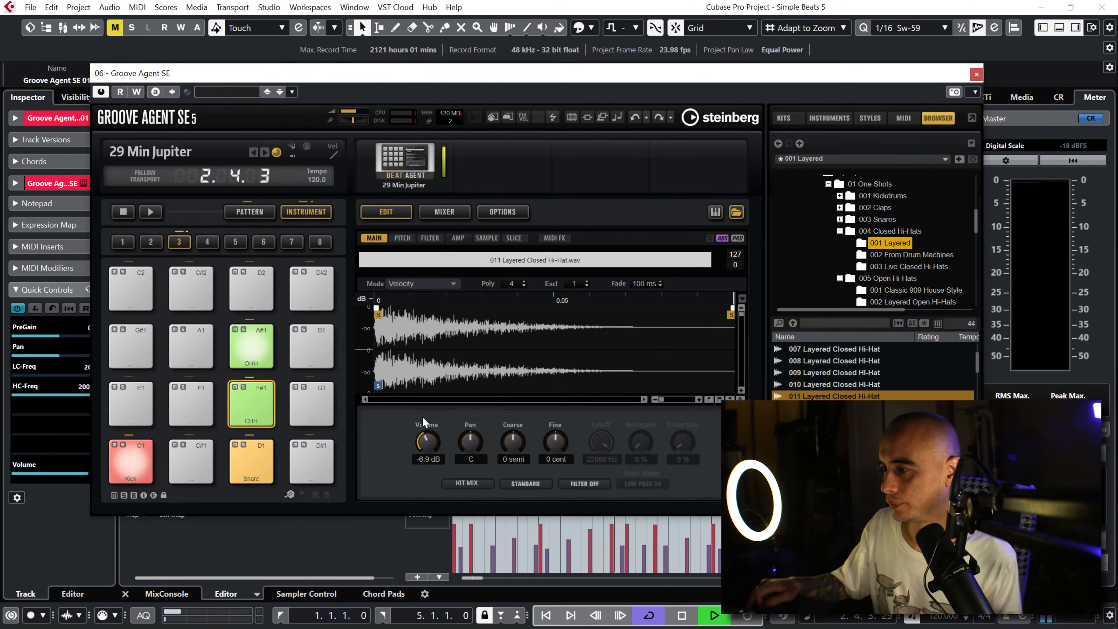
{"action": "mouse_move", "coordinate": [420, 451]}
{"action": "left_mouse_down"}
{"action": "mouse_move", "coordinate": [425, 443]}
{"action": "mouse_move", "coordinate": [426, 453]}
{"action": "left_mouse_up"}
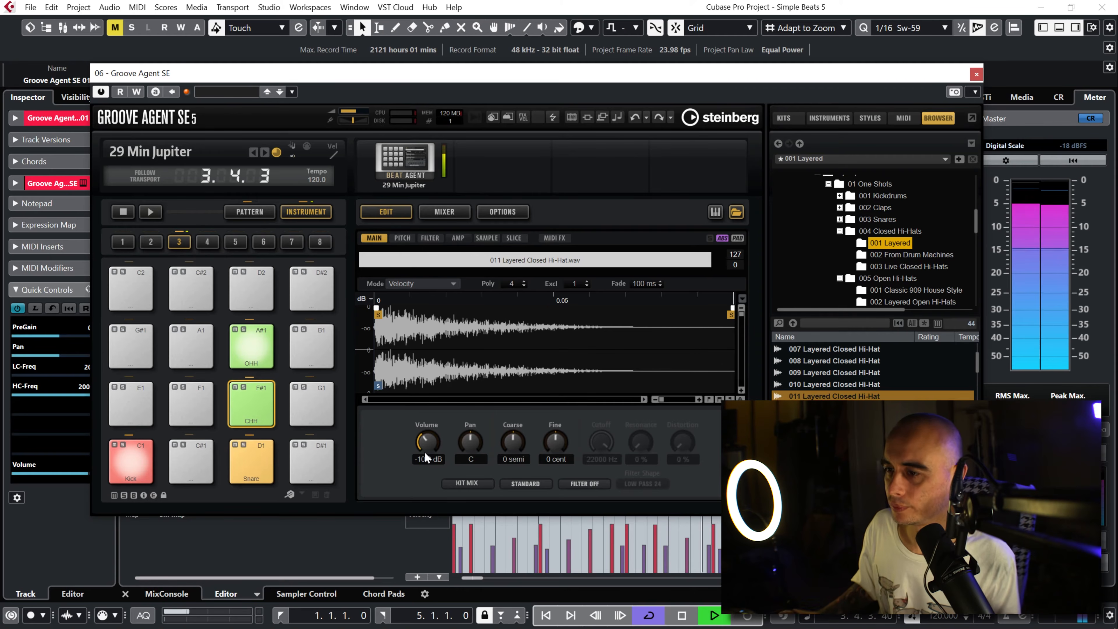
{"action": "key", "text": "space"}
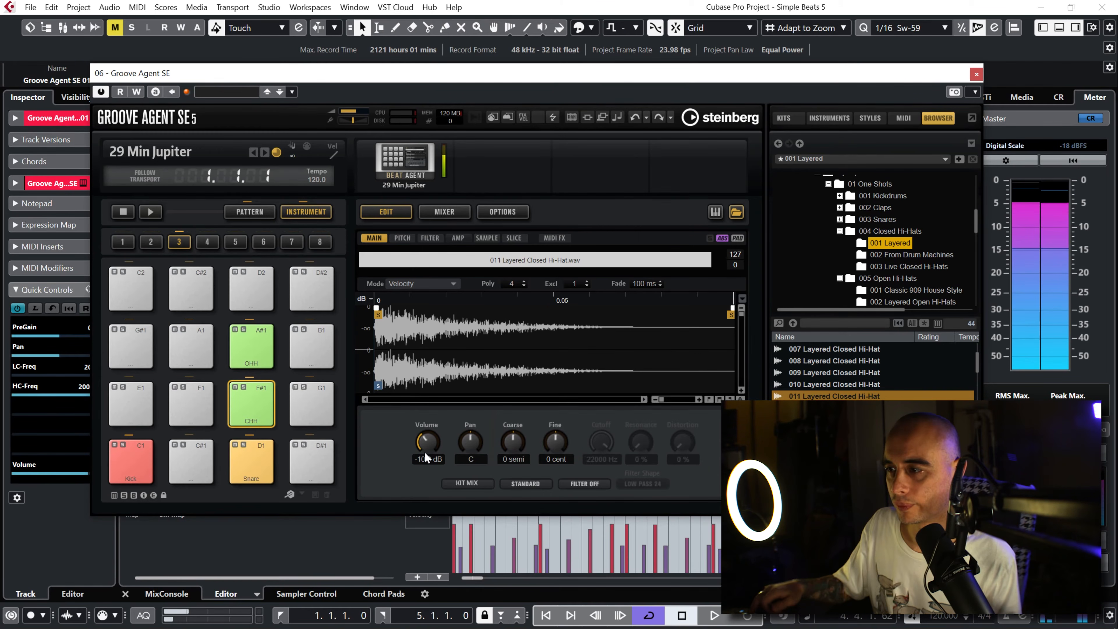
{"action": "left_click", "coordinate": [975, 74]}
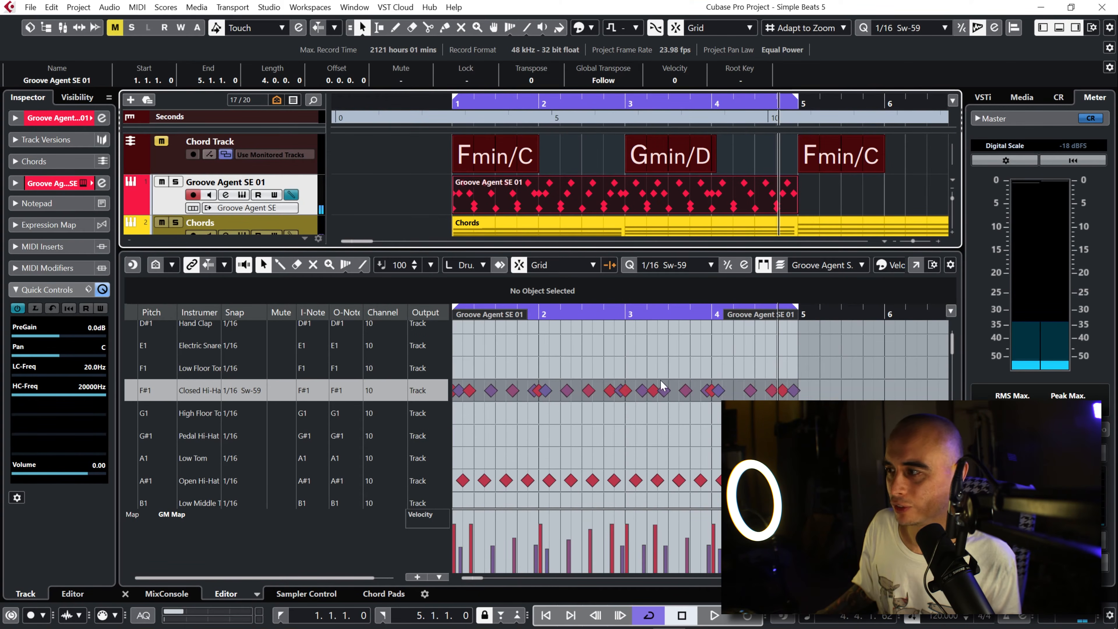
Step: Select the Hand Clap (D#1) lane in the drum editor and reopen Groove Agent SE with the empty D#1 pad selected
{"action": "left_click_drag", "start_coordinate": [955, 352], "coordinate": [954, 347]}
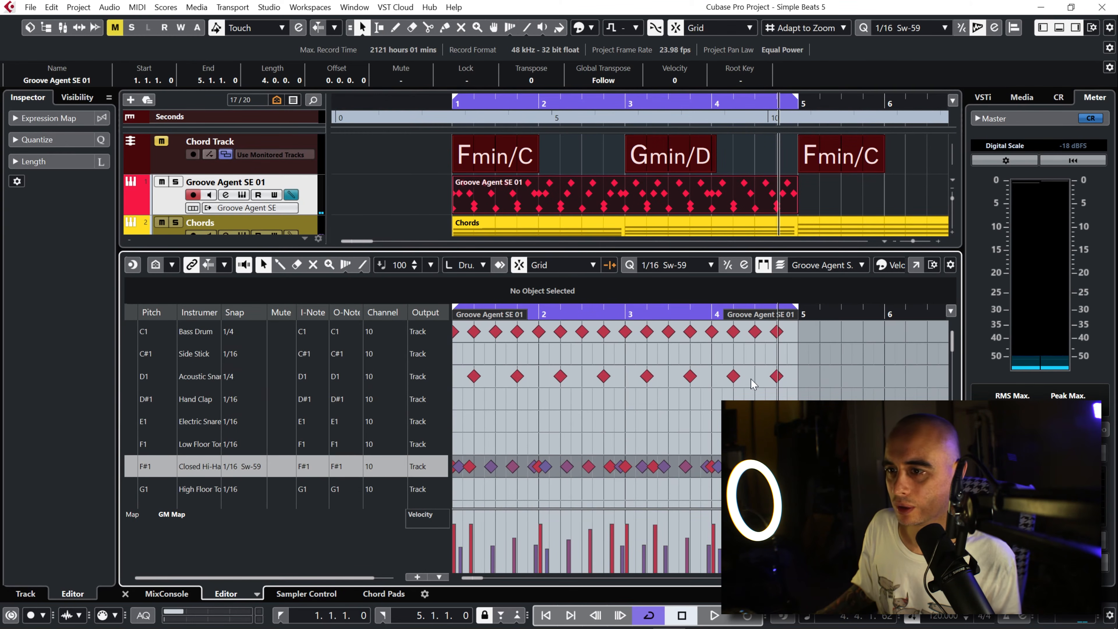
{"action": "double_click", "coordinate": [201, 401]}
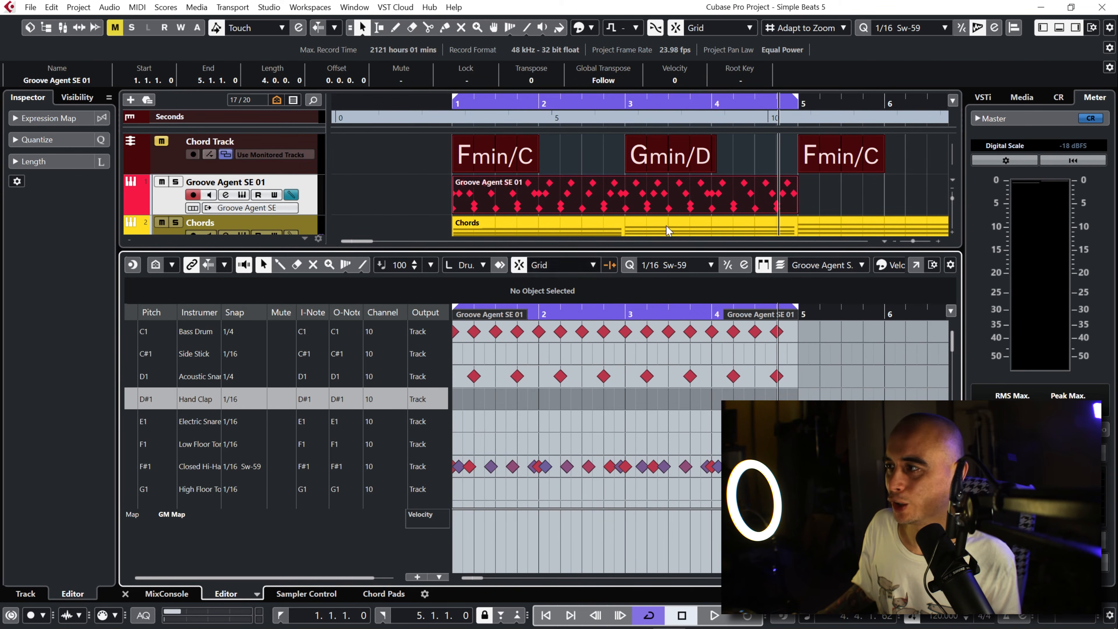
{"action": "left_click", "coordinate": [243, 195]}
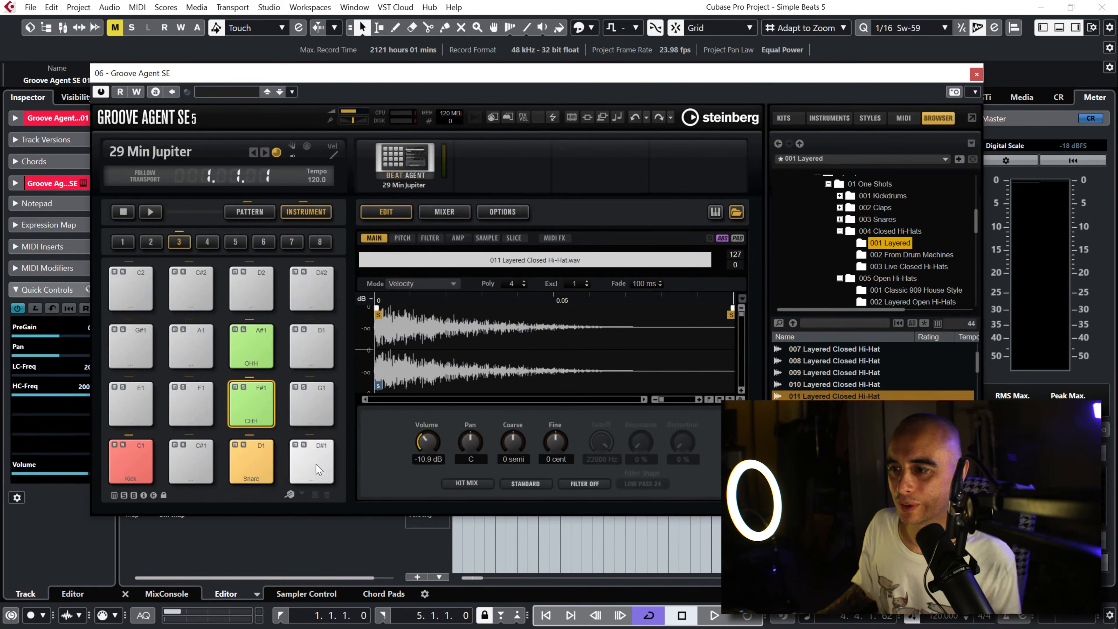
{"action": "left_click", "coordinate": [318, 469]}
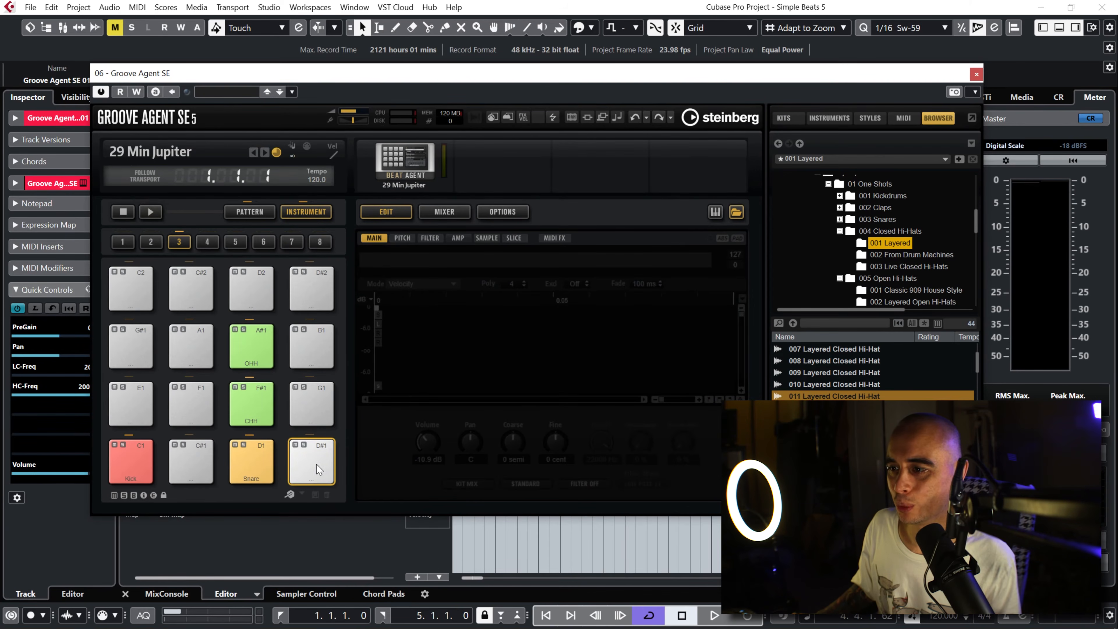
Step: Load 001 Classic House Clap from the 001 Classic House Claps folder under 002 Claps onto the D#1 pad
{"action": "left_click", "coordinate": [840, 208]}
{"action": "left_click", "coordinate": [910, 220]}
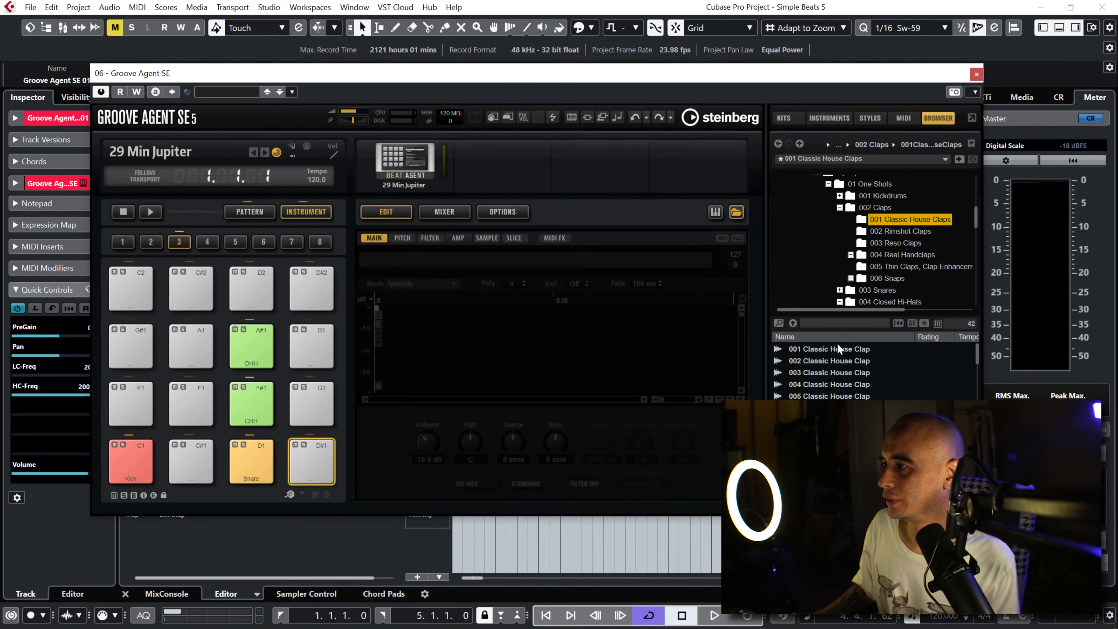
{"action": "left_click", "coordinate": [836, 354]}
{"action": "left_click_drag", "start_coordinate": [615, 380], "coordinate": [315, 466]}
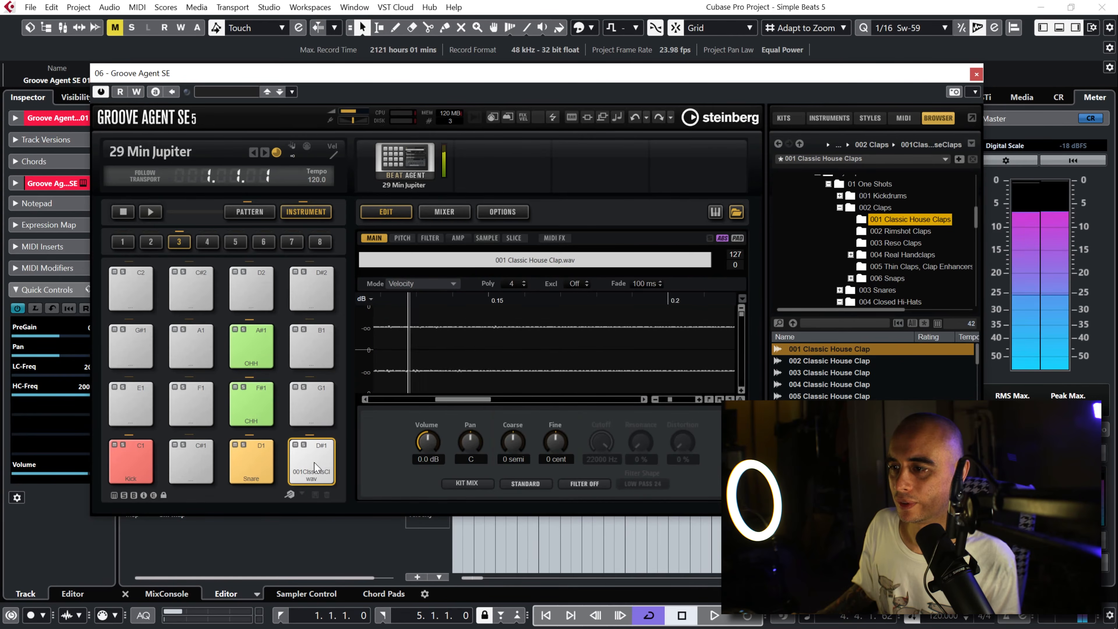
Step: Close Groove Agent SE and copy all the D1 Acoustic Snare notes across the four bars onto the D#1 Hand Clap lane
{"action": "right_click", "coordinate": [314, 467]}
{"action": "key", "text": "Escape"}
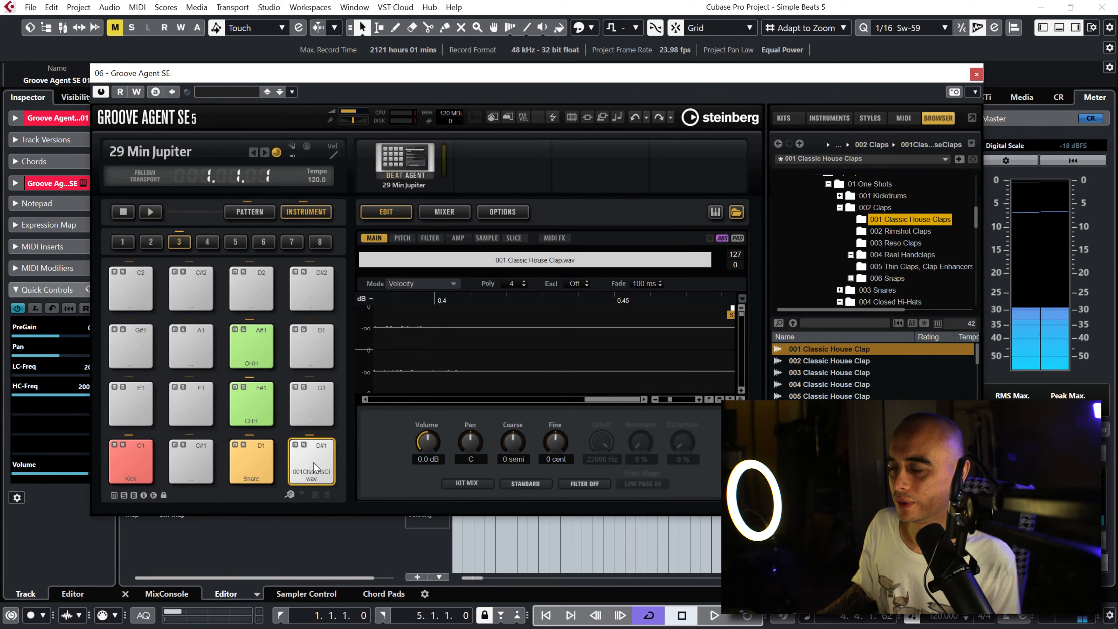
{"action": "left_click", "coordinate": [975, 75]}
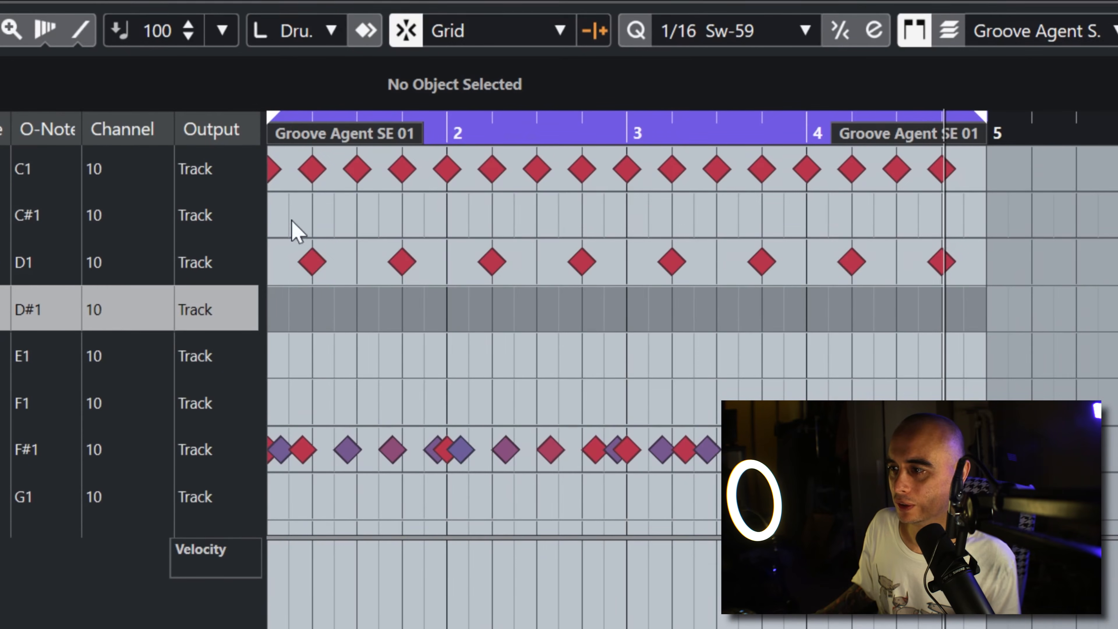
{"action": "left_click_drag", "start_coordinate": [464, 355], "coordinate": [794, 385]}
{"action": "left_click_drag", "start_coordinate": [977, 281], "coordinate": [979, 283]}
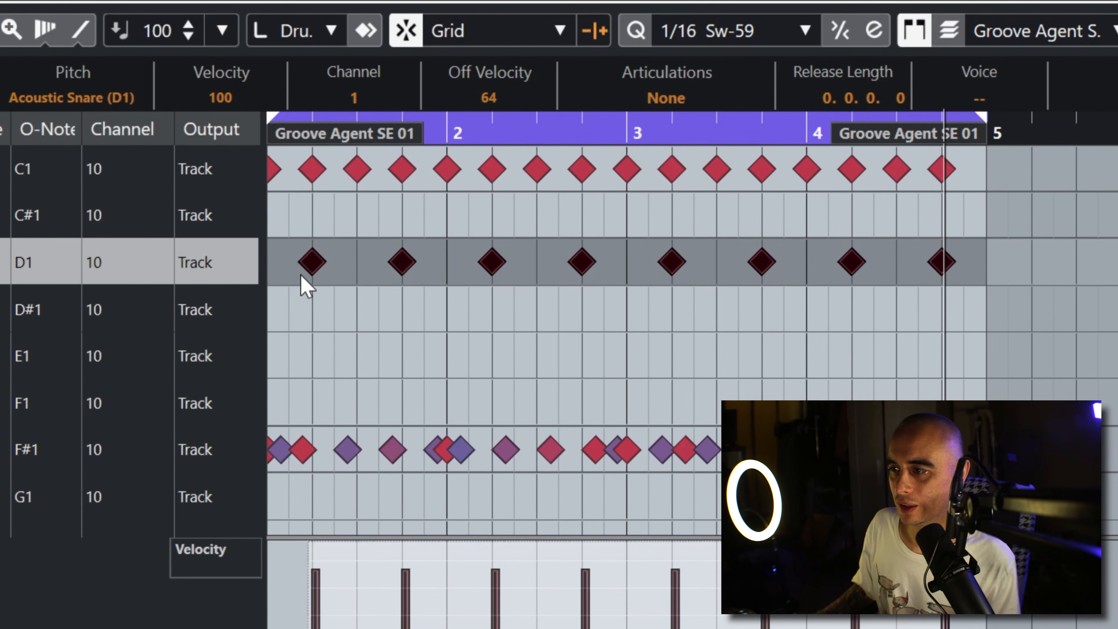
{"action": "left_click_drag", "start_coordinate": [315, 267], "coordinate": [317, 306]}
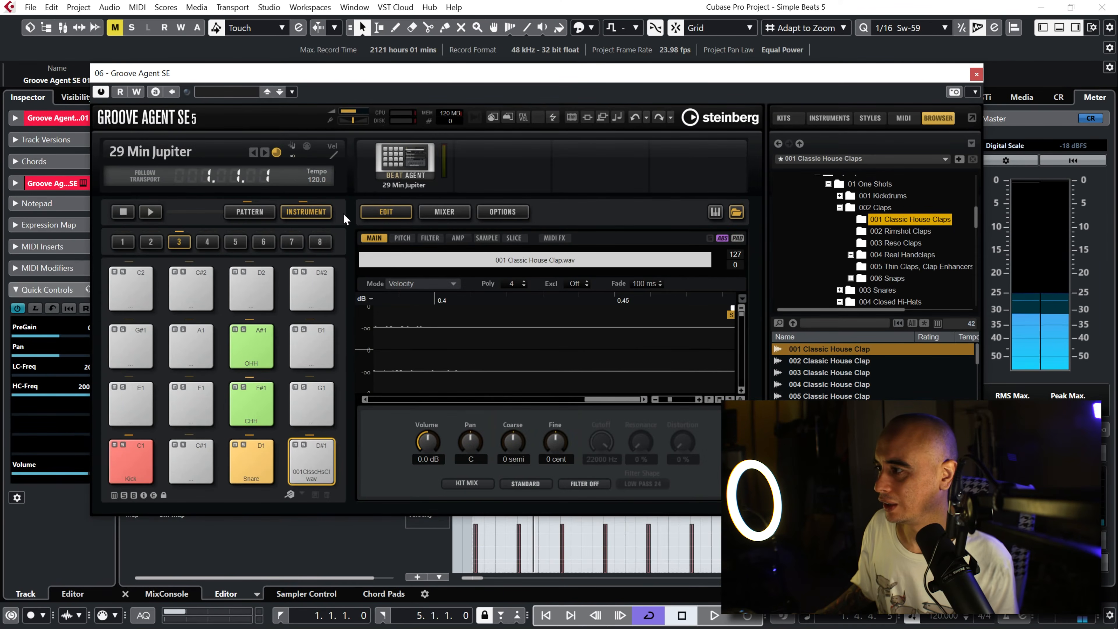
Step: Play the beat and lower the D#1 clap pad's volume to -8.2 dB in Groove Agent SE
{"action": "left_click", "coordinate": [316, 476]}
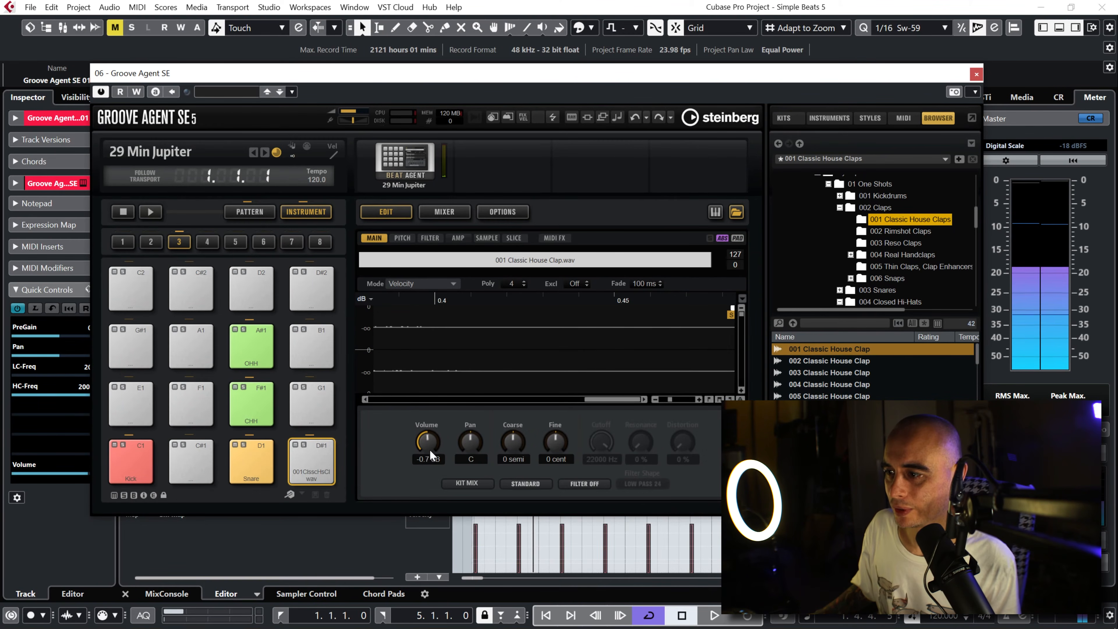
{"action": "key", "text": "space"}
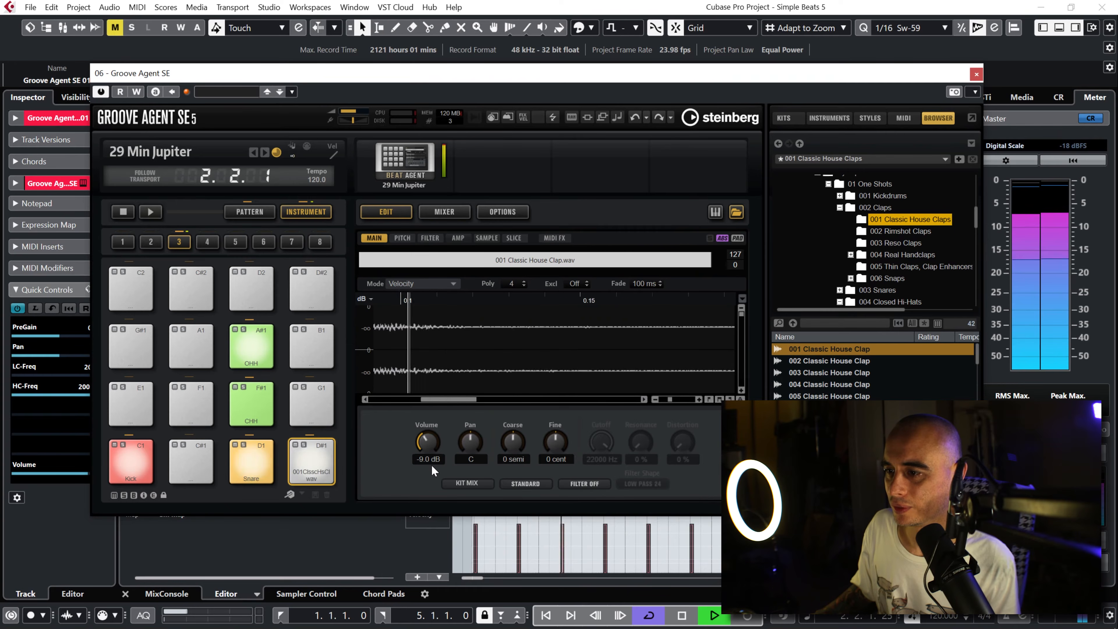
{"action": "left_click_drag", "start_coordinate": [429, 446], "coordinate": [430, 443]}
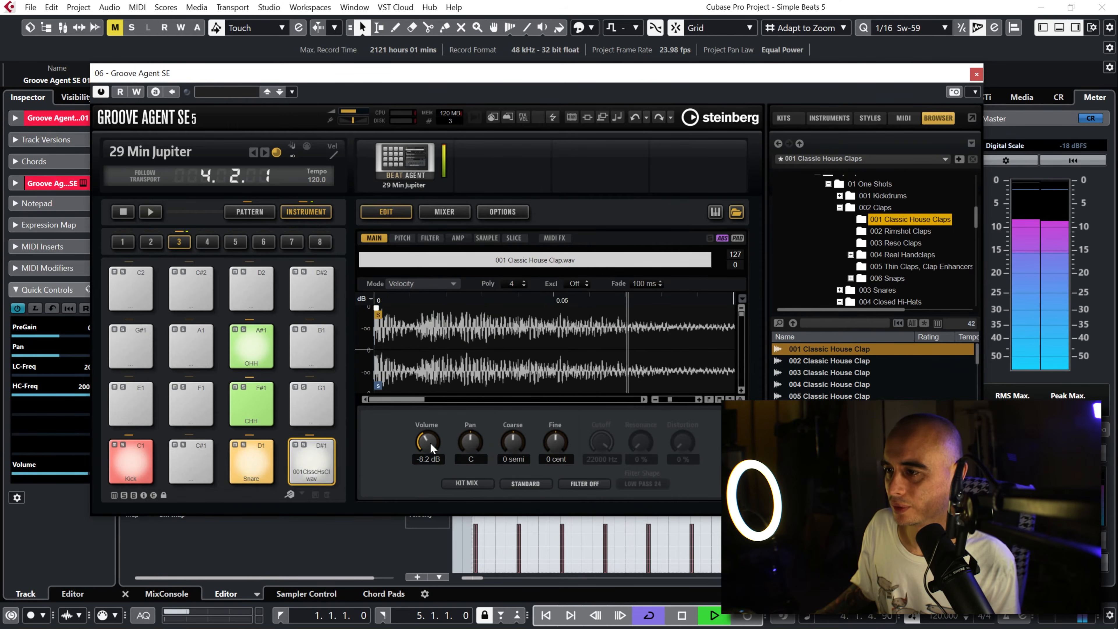
Step: Audition 002 Classic House Clap on the D#1 pad during playback, replace it with 003 Classic House Clap and stop playback
{"action": "double_click", "coordinate": [829, 347]}
{"action": "key", "text": "Down"}
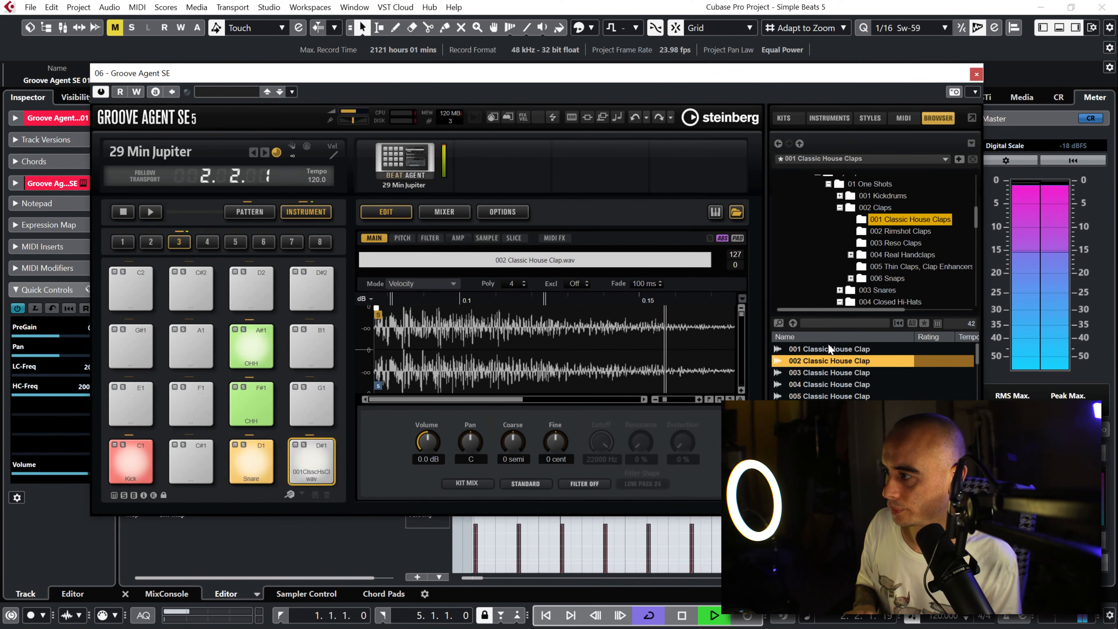
{"action": "key", "text": "Down"}
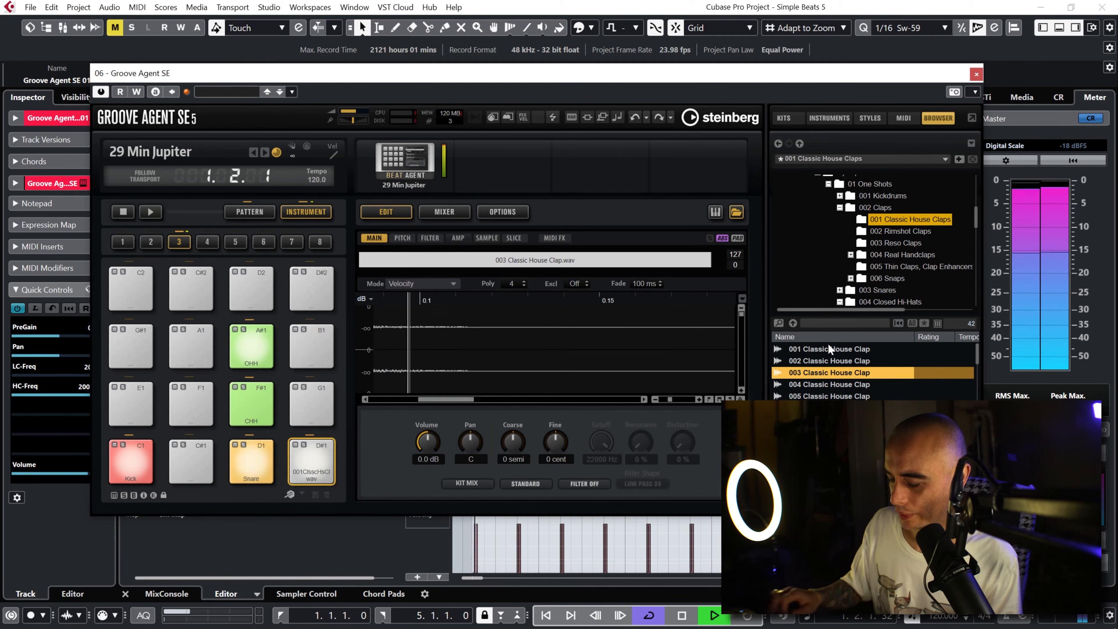
{"action": "key", "text": "space"}
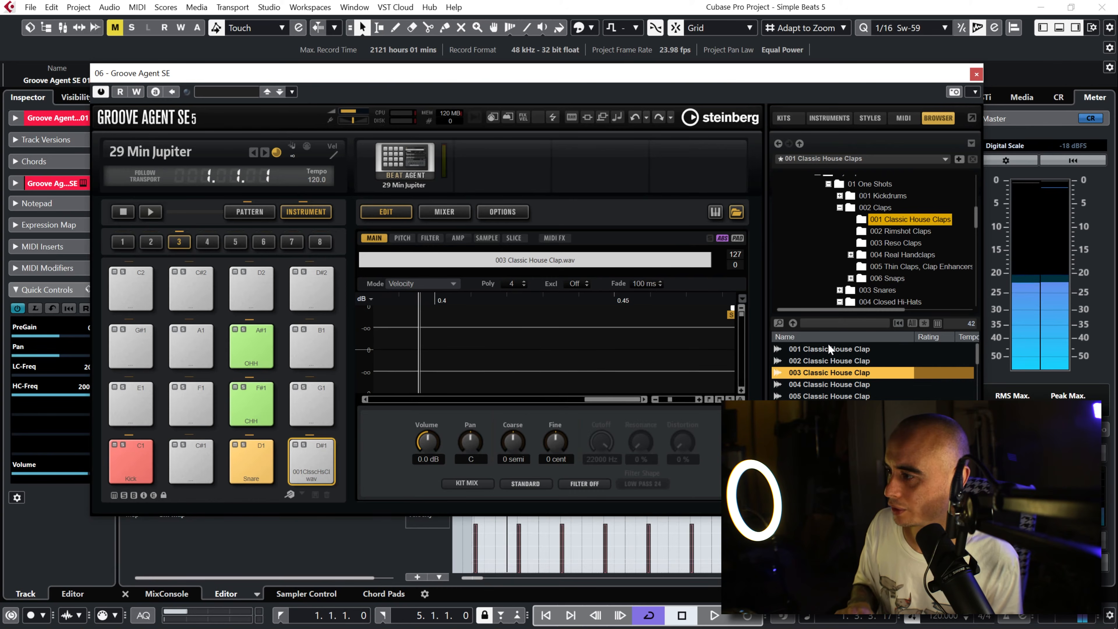
Step: Rename the D#1 pad as Clap, set its color to the yellow Color 4 and close Groove Agent SE
{"action": "right_click", "coordinate": [304, 468]}
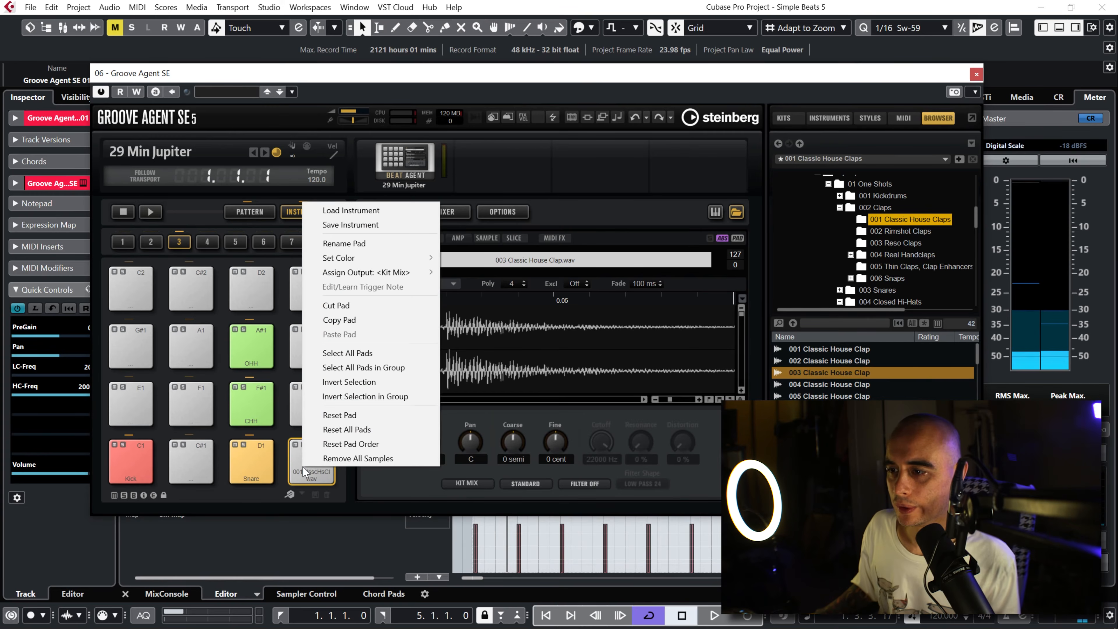
{"action": "left_click", "coordinate": [389, 246]}
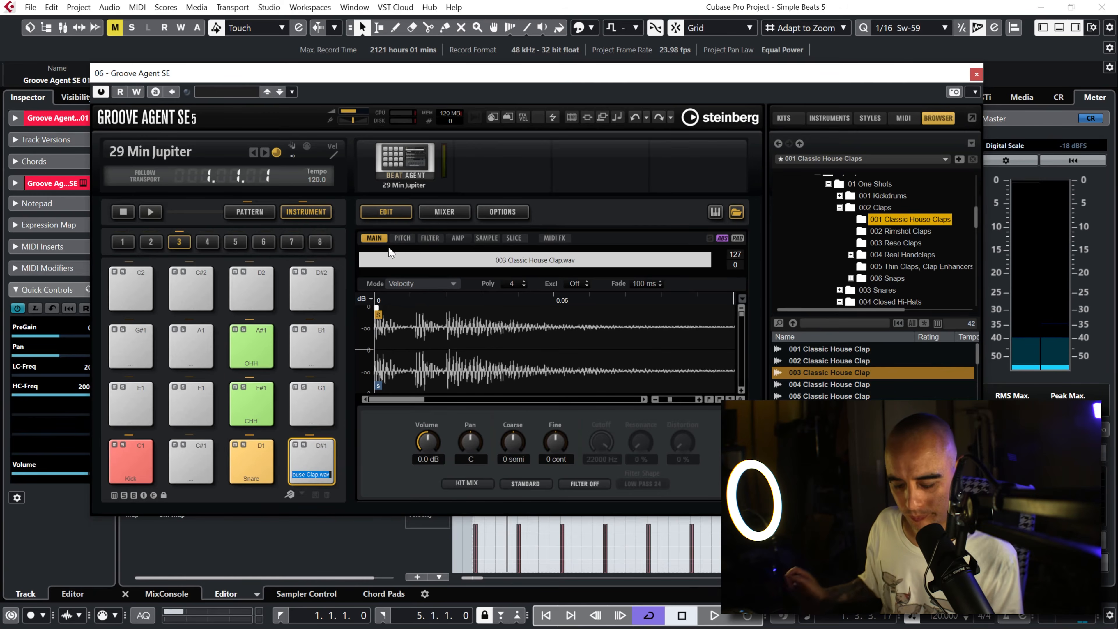
{"action": "type", "text": "Clap"}
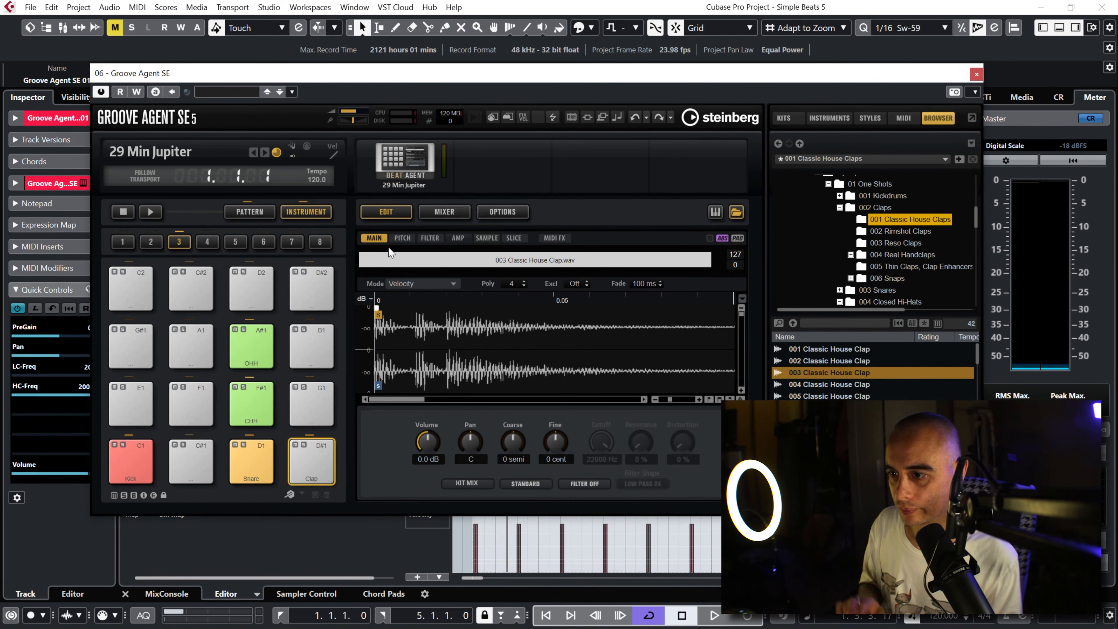
{"action": "right_click", "coordinate": [310, 463]}
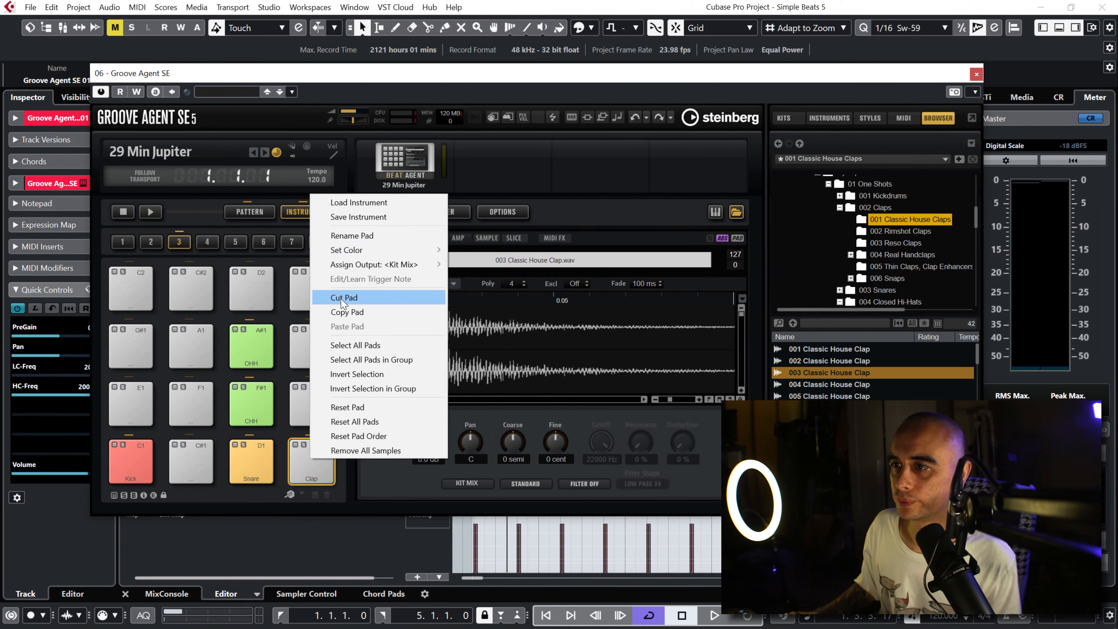
{"action": "mouse_move", "coordinate": [357, 254]}
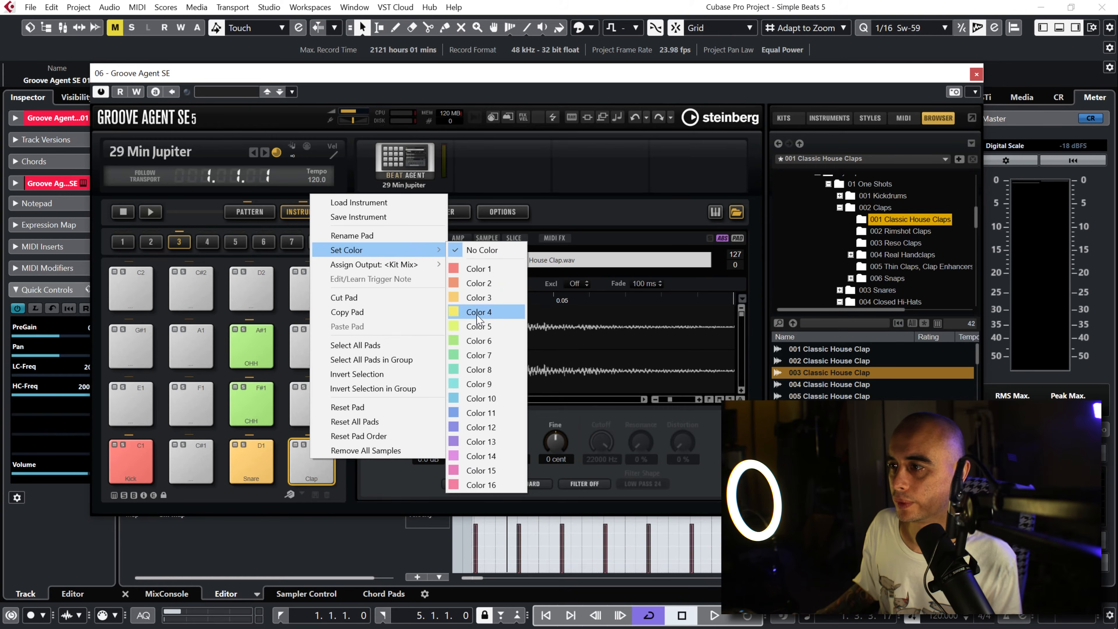
{"action": "left_click", "coordinate": [479, 312]}
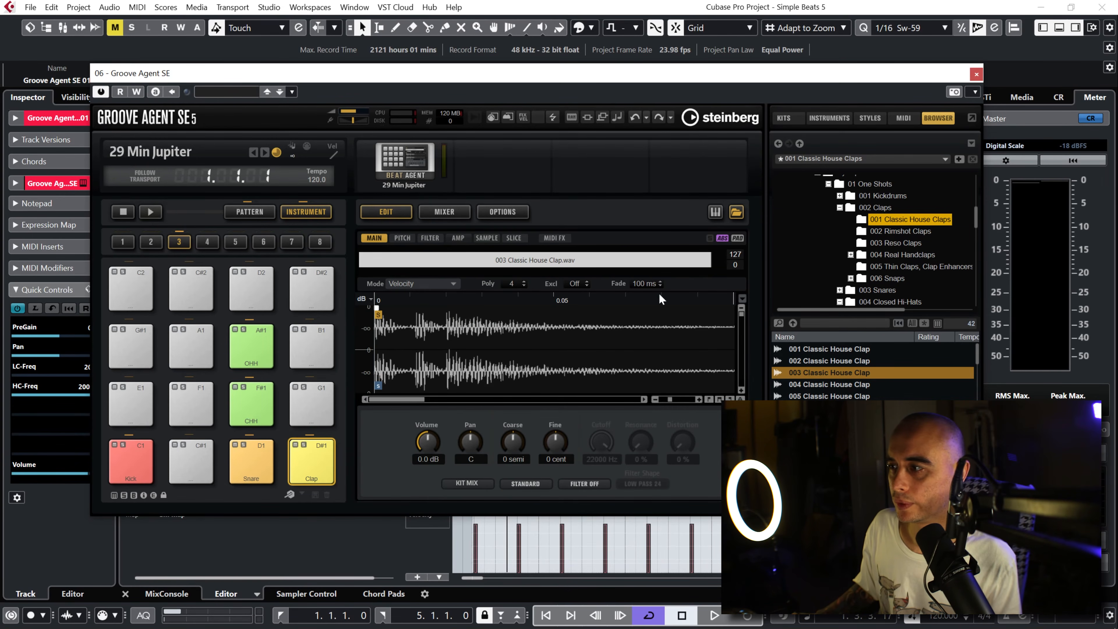
{"action": "left_click", "coordinate": [976, 74]}
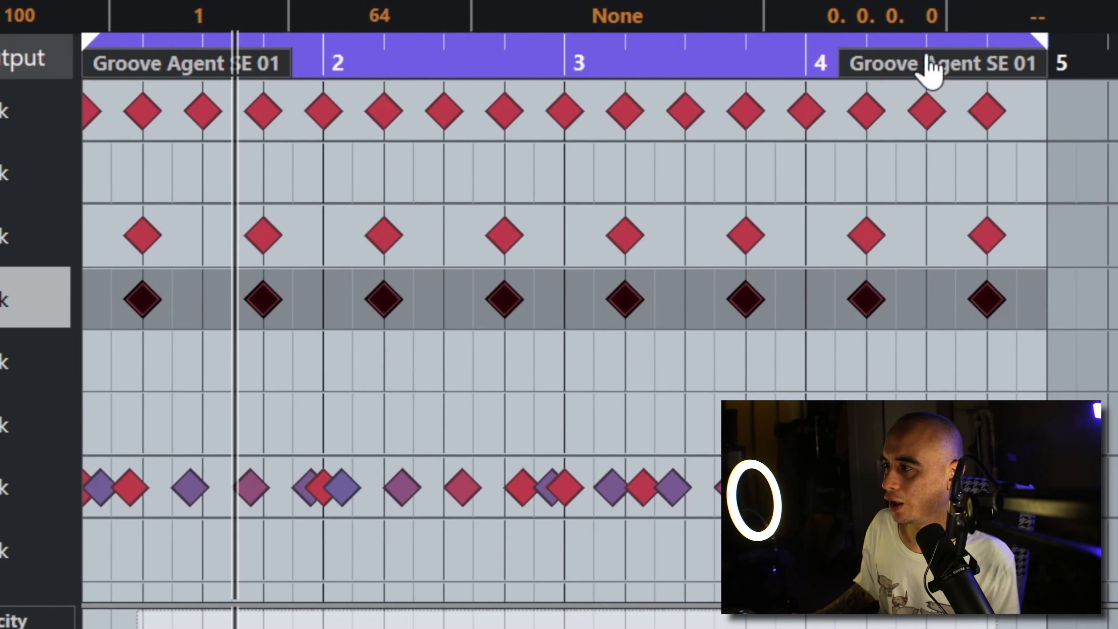
Step: Shorten the loop range to bar 1, nudge the Hand Clap notes slightly ahead of the beats and play the result
{"action": "left_click_drag", "start_coordinate": [1043, 62], "coordinate": [328, 154]}
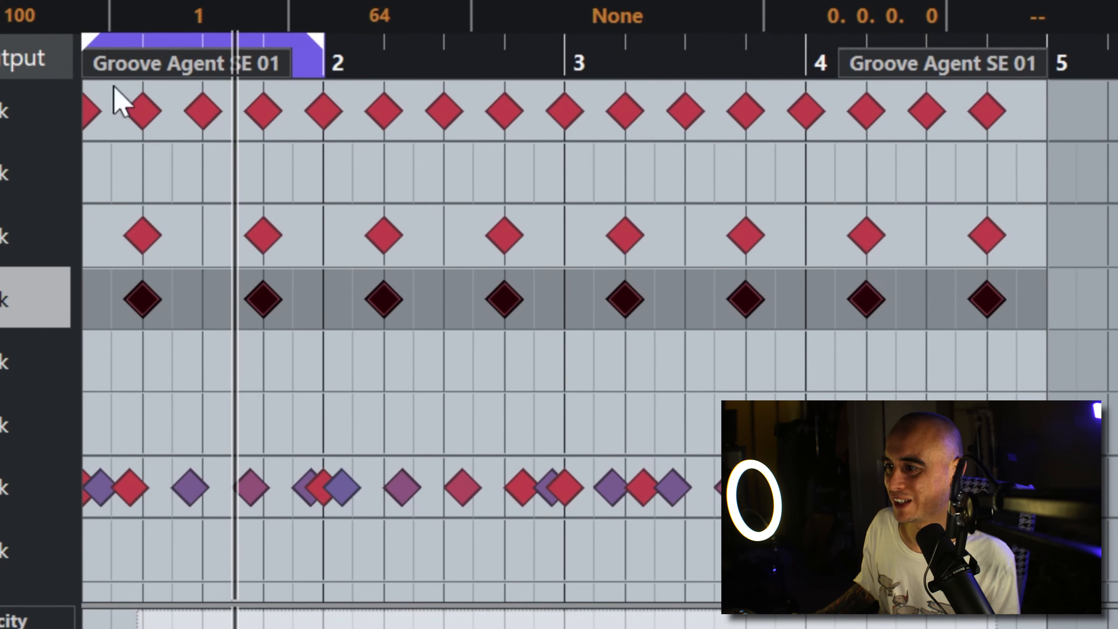
{"action": "left_click_drag", "start_coordinate": [323, 66], "coordinate": [70, 205]}
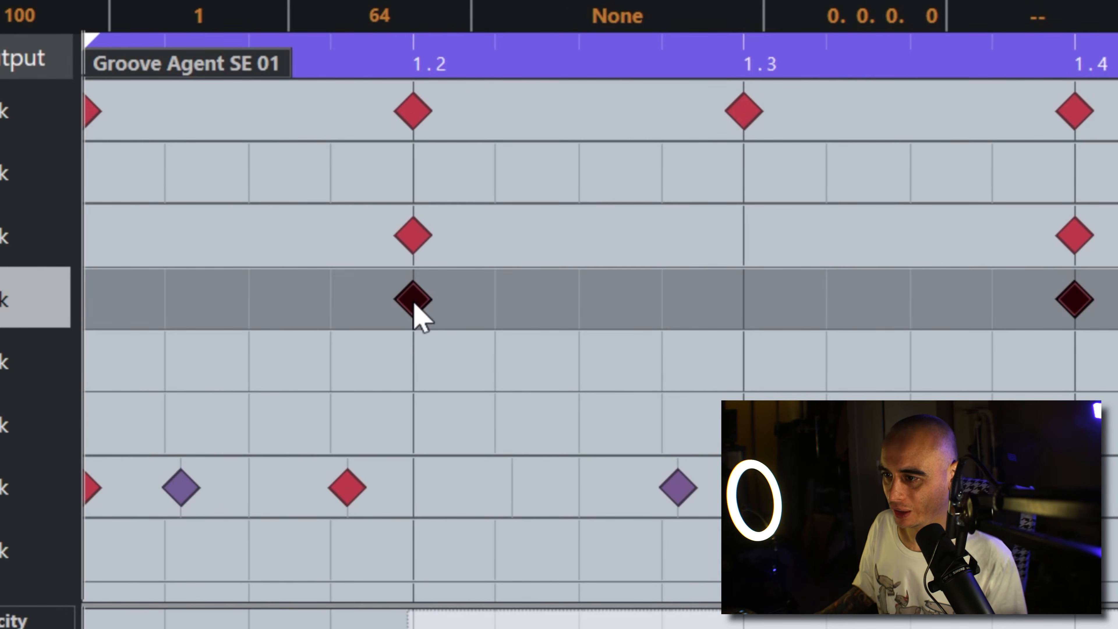
{"action": "mouse_move", "coordinate": [414, 304]}
{"action": "left_mouse_down"}
{"action": "mouse_move", "coordinate": [506, 310]}
{"action": "mouse_move", "coordinate": [415, 303]}
{"action": "left_mouse_up"}
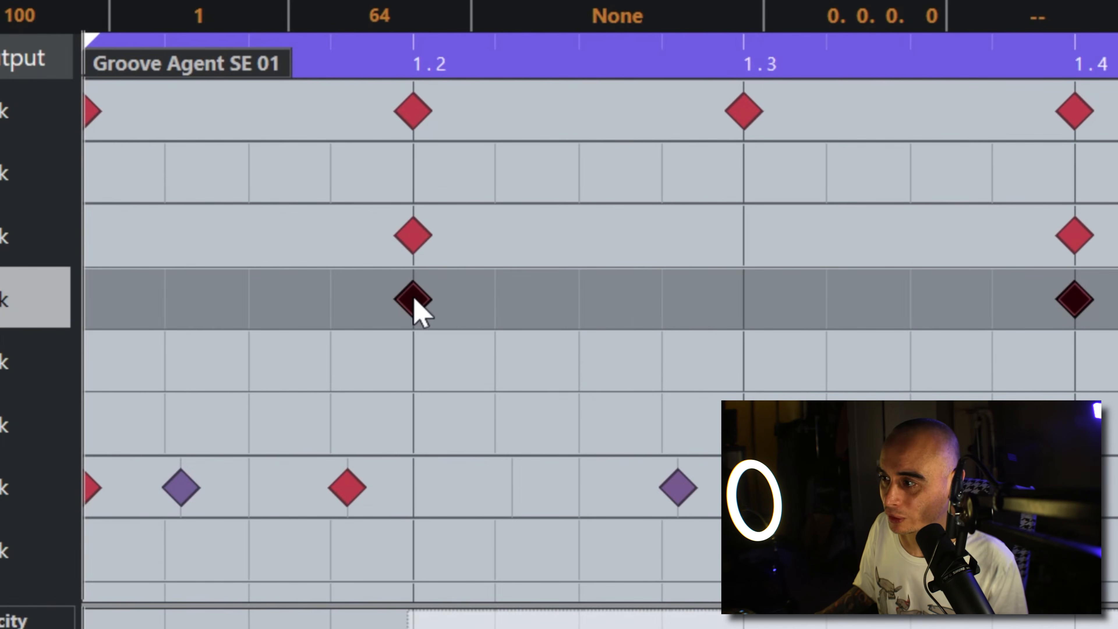
{"action": "left_click_drag", "start_coordinate": [1061, 302], "coordinate": [1071, 302]}
{"action": "mouse_move", "coordinate": [423, 300]}
{"action": "left_mouse_down"}
{"action": "mouse_move", "coordinate": [431, 306]}
{"action": "mouse_move", "coordinate": [396, 306]}
{"action": "mouse_move", "coordinate": [405, 310]}
{"action": "left_mouse_up"}
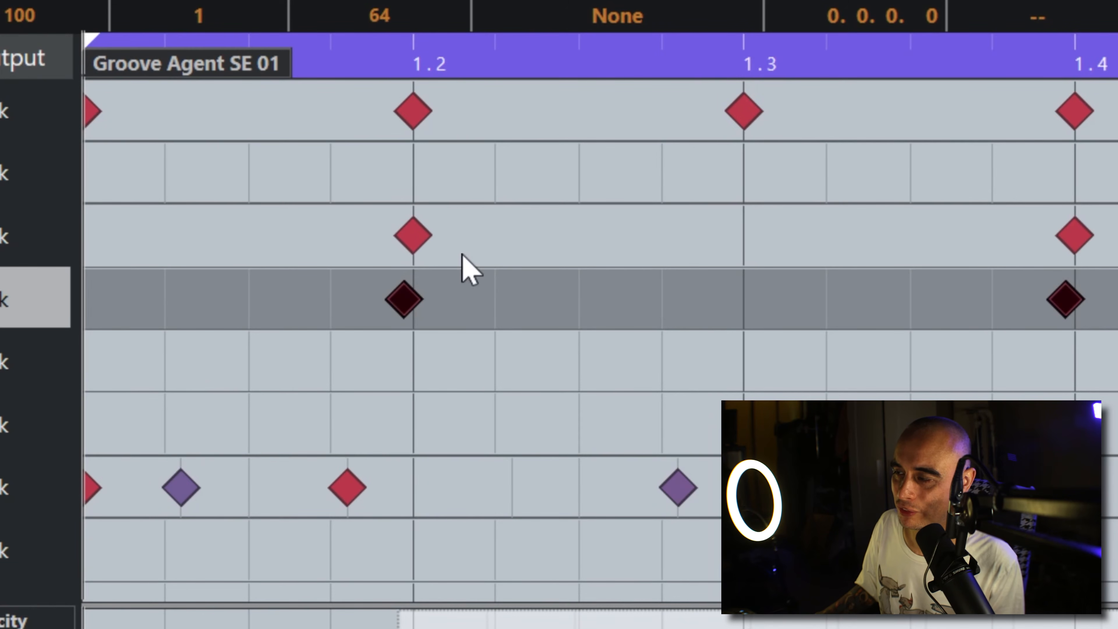
{"action": "key", "text": "space"}
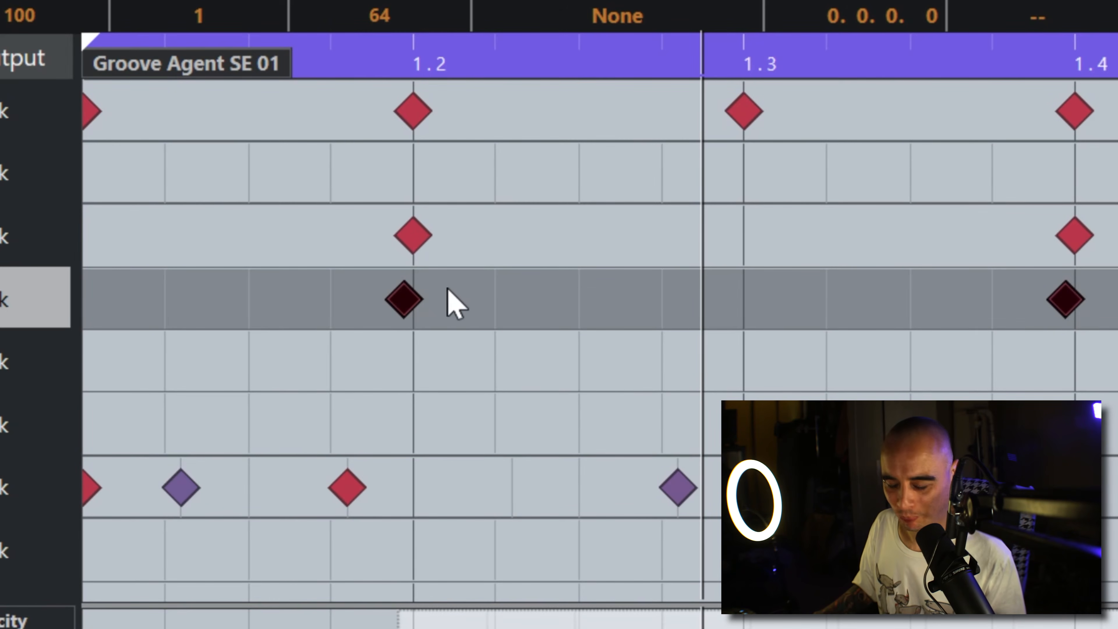
Step: Try the Hand Clap notes slightly behind the snare hits during playback and move them back onto the beats
{"action": "left_click_drag", "start_coordinate": [397, 296], "coordinate": [419, 296]}
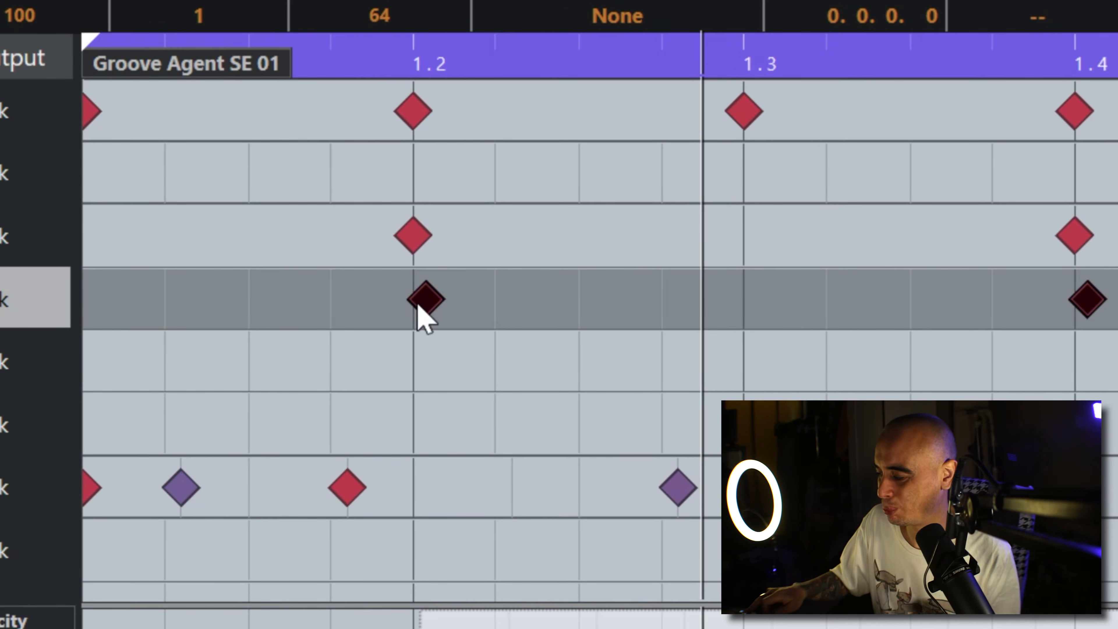
{"action": "key", "text": "space"}
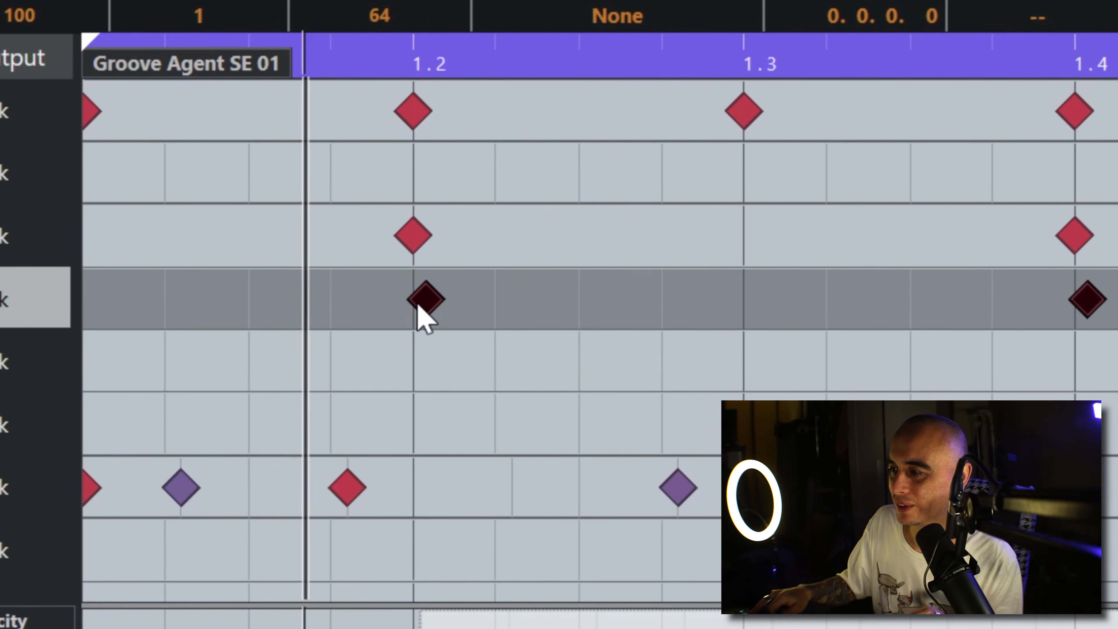
{"action": "key", "text": "space"}
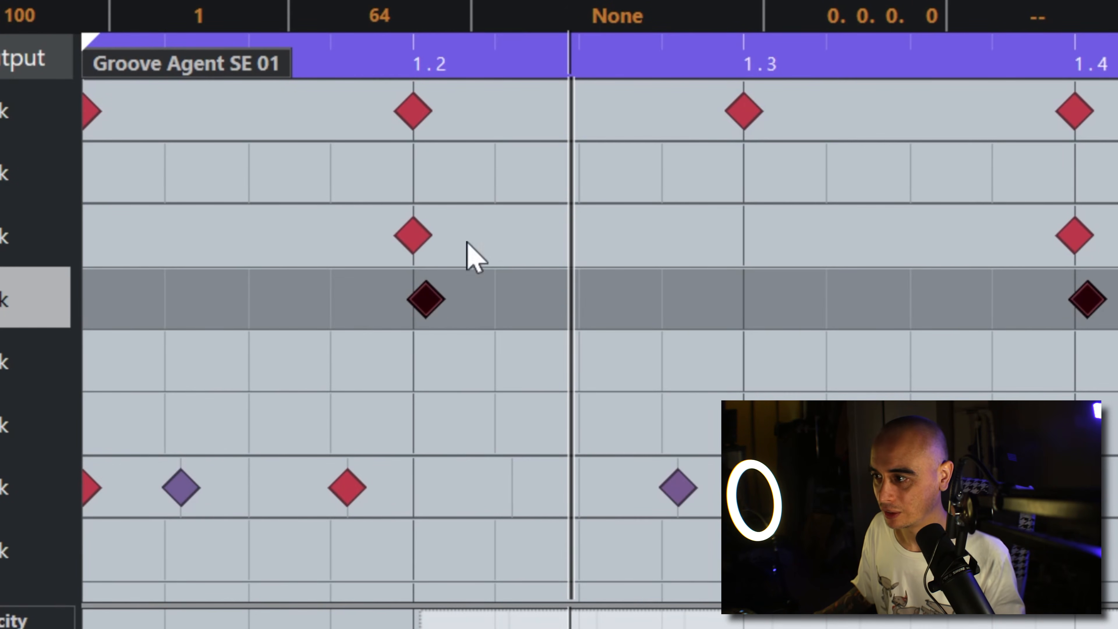
{"action": "left_click_drag", "start_coordinate": [426, 300], "coordinate": [418, 302]}
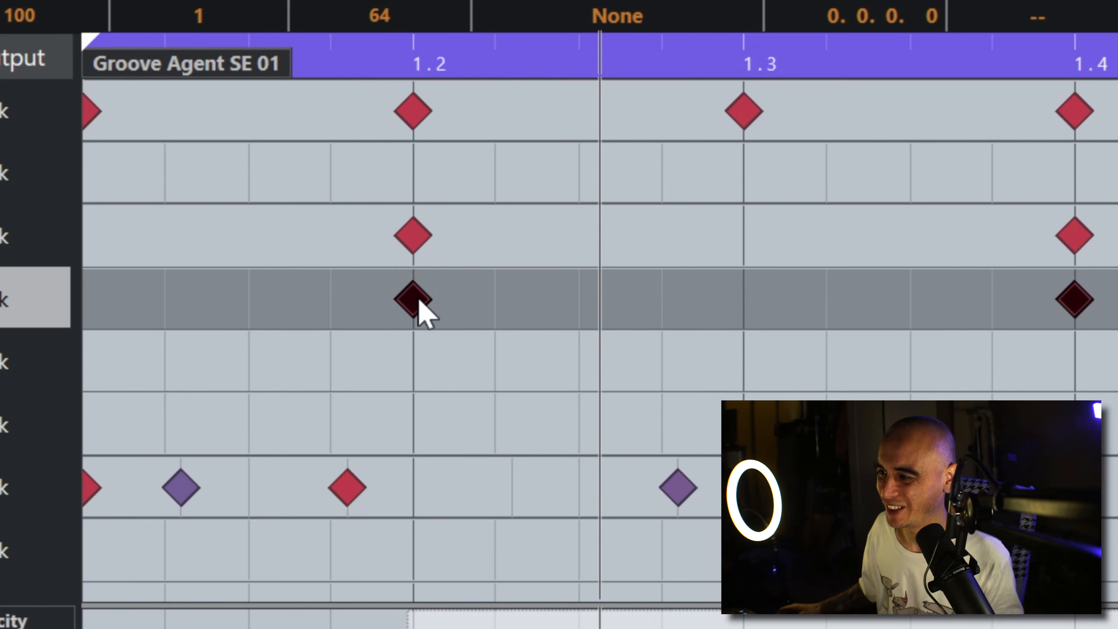
Step: Nudge the Hand Clap notes slightly behind the snare hits, check the timing in playback and deselect the notes
{"action": "left_click_drag", "start_coordinate": [418, 304], "coordinate": [432, 310]}
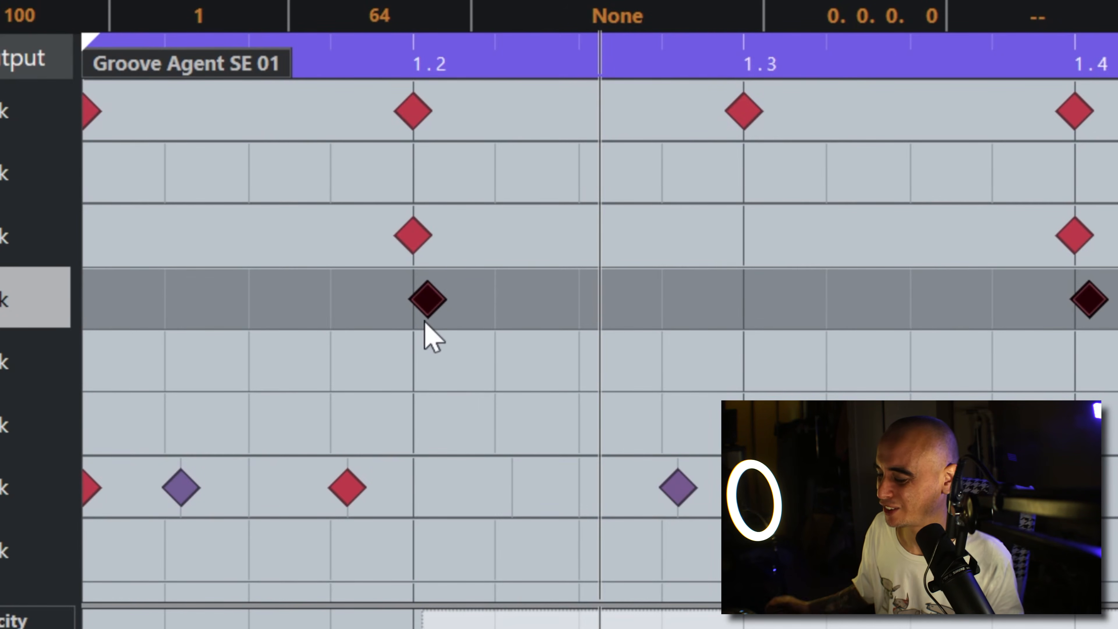
{"action": "key", "text": "space"}
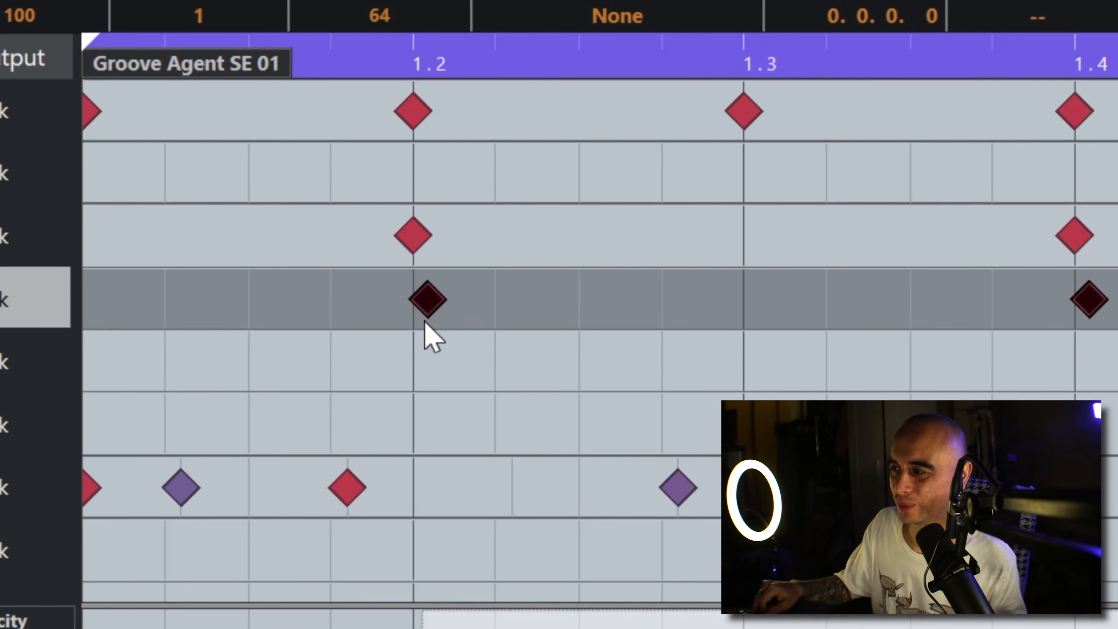
{"action": "key", "text": "space"}
{"action": "left_click", "coordinate": [487, 372]}
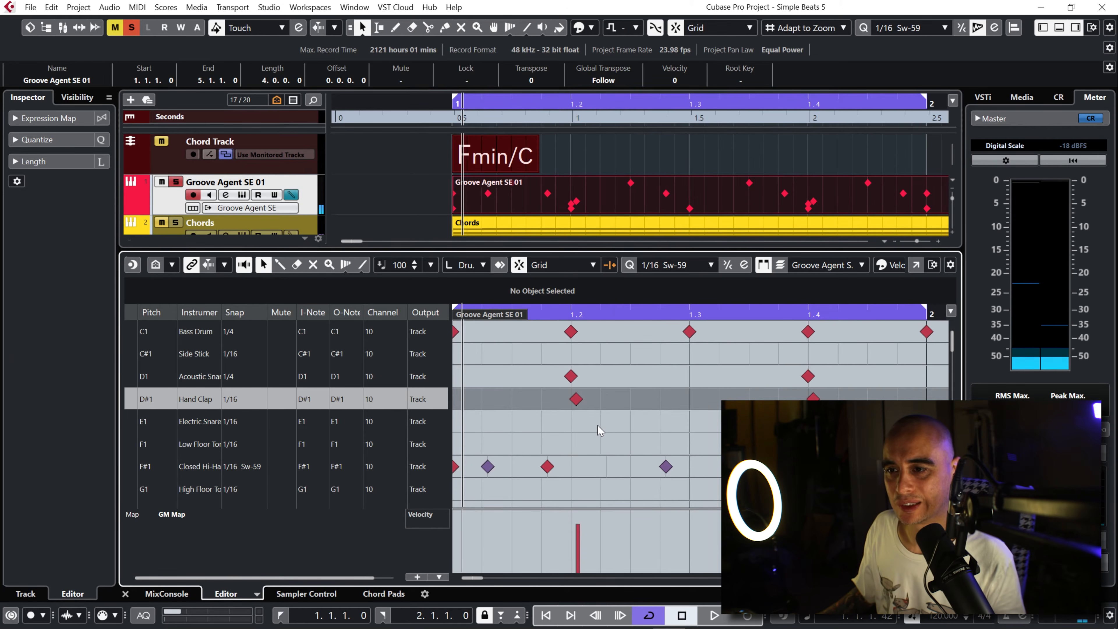
Step: Select the Side Stick (C#1) lane and extend the loop range to cover all four bars, ending at bar 5
{"action": "double_click", "coordinate": [199, 354]}
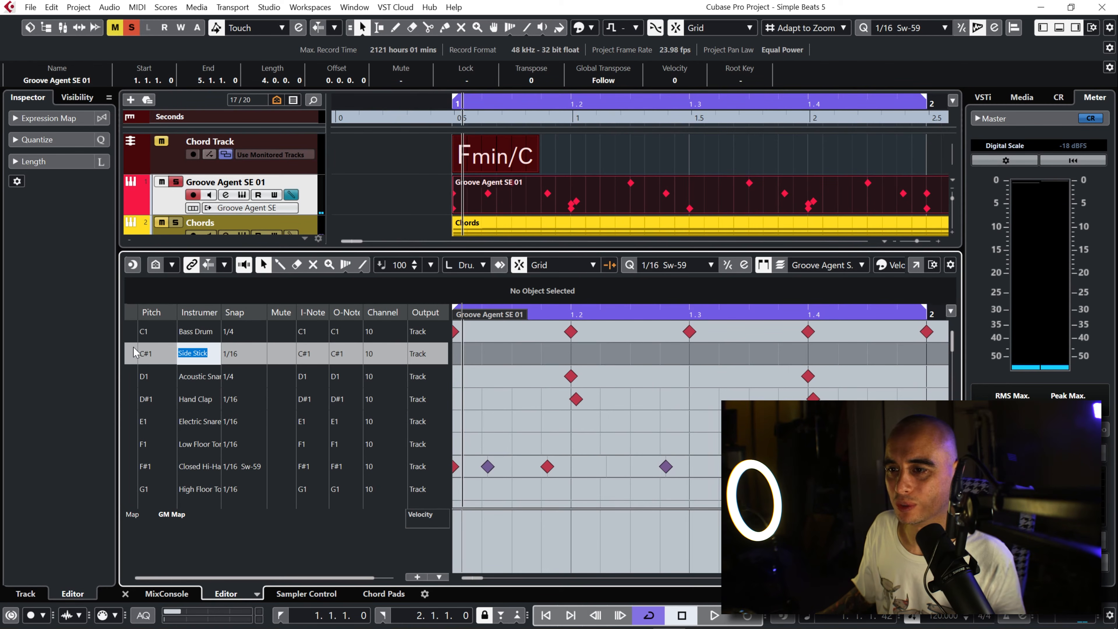
{"action": "left_click", "coordinate": [129, 357]}
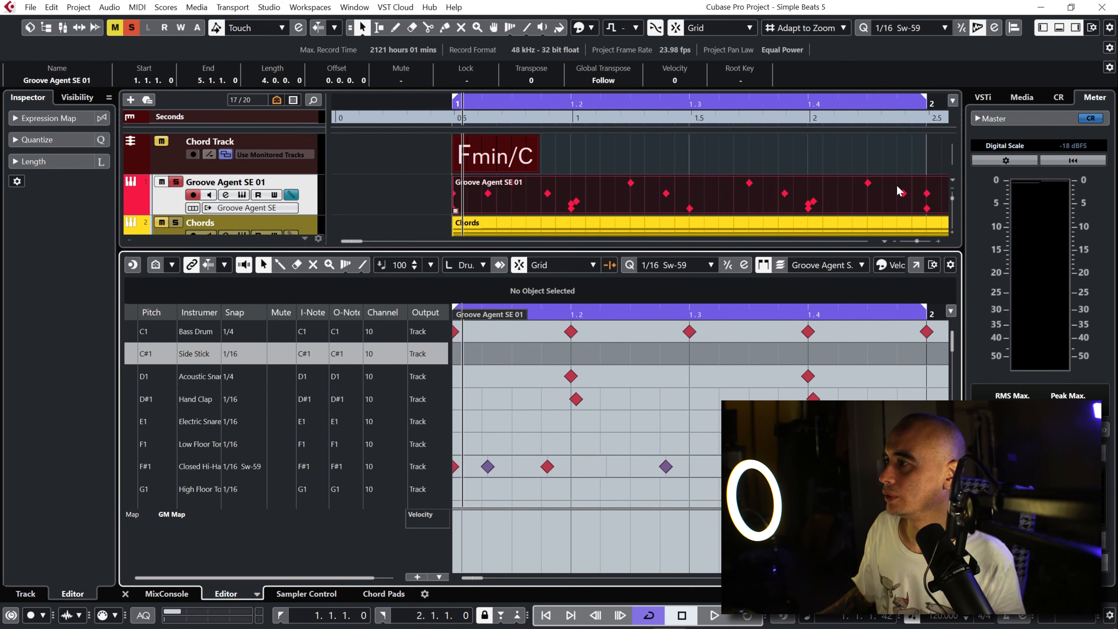
{"action": "left_click_drag", "start_coordinate": [812, 121], "coordinate": [800, 84]}
{"action": "left_click_drag", "start_coordinate": [567, 310], "coordinate": [904, 321]}
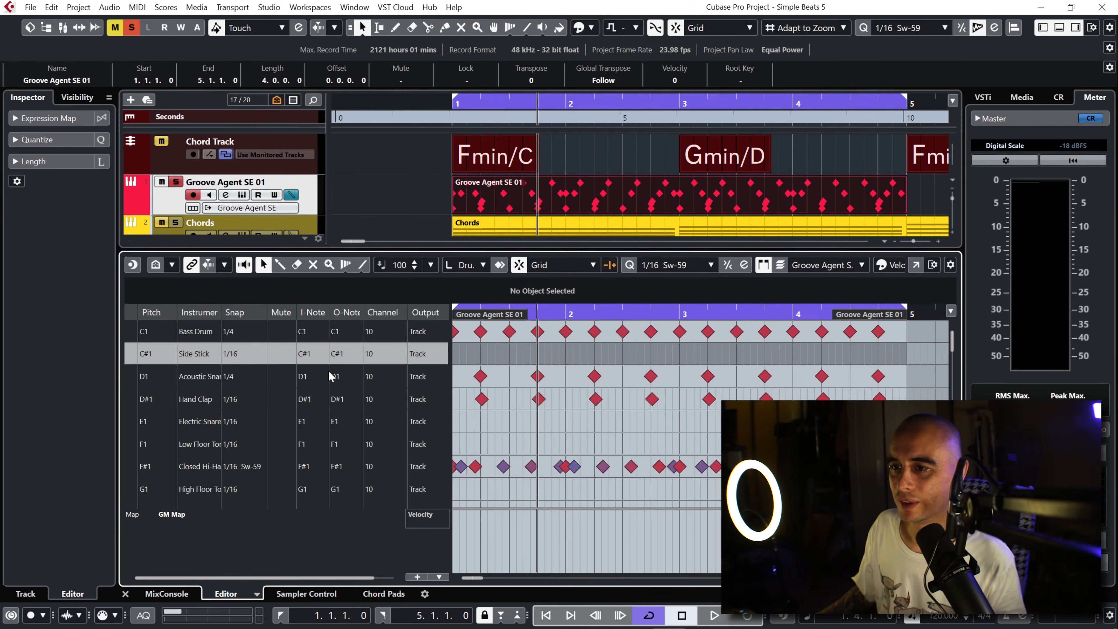
Step: Set the Side Stick lane's snap to 1/16 Sw-59 and reopen Groove Agent SE with the empty C#1 pad selected
{"action": "left_click", "coordinate": [241, 355]}
{"action": "left_click", "coordinate": [259, 359]}
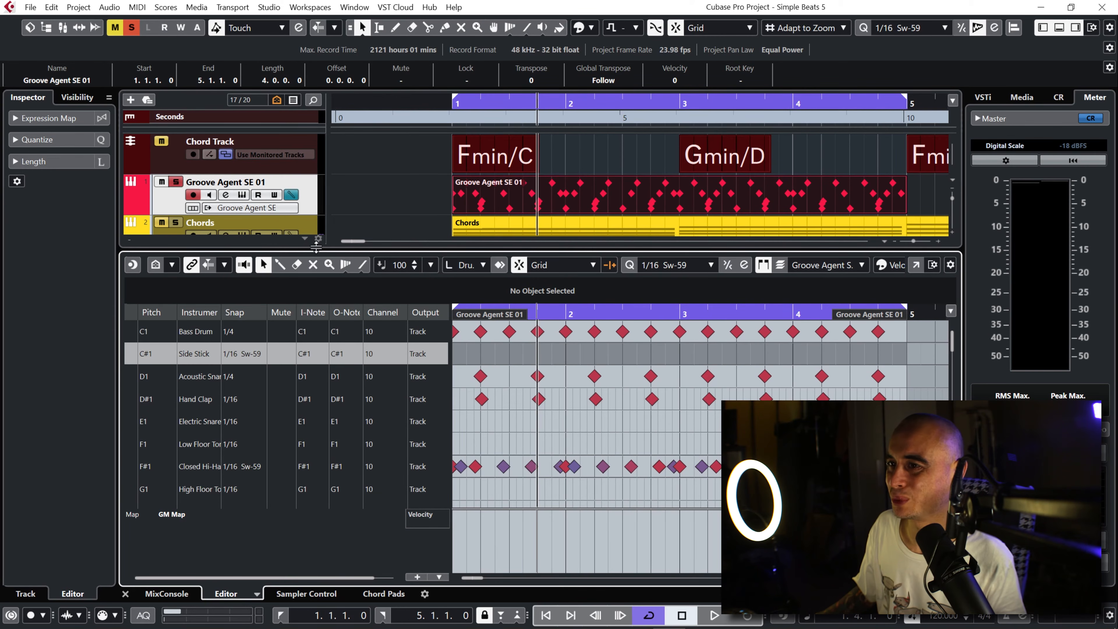
{"action": "left_click", "coordinate": [247, 196]}
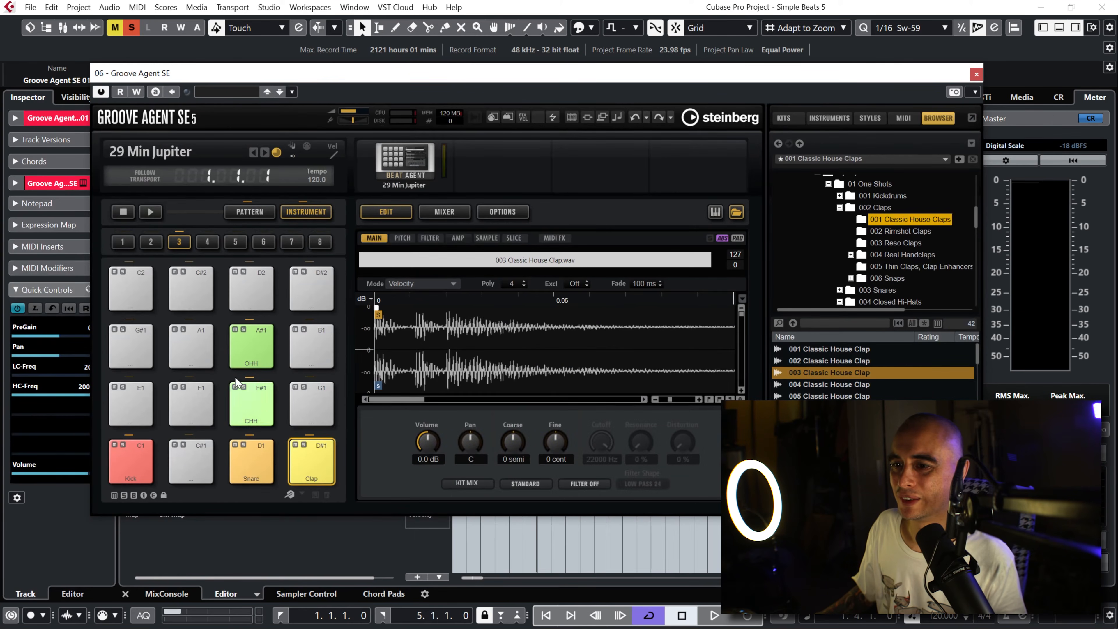
{"action": "left_click", "coordinate": [184, 457]}
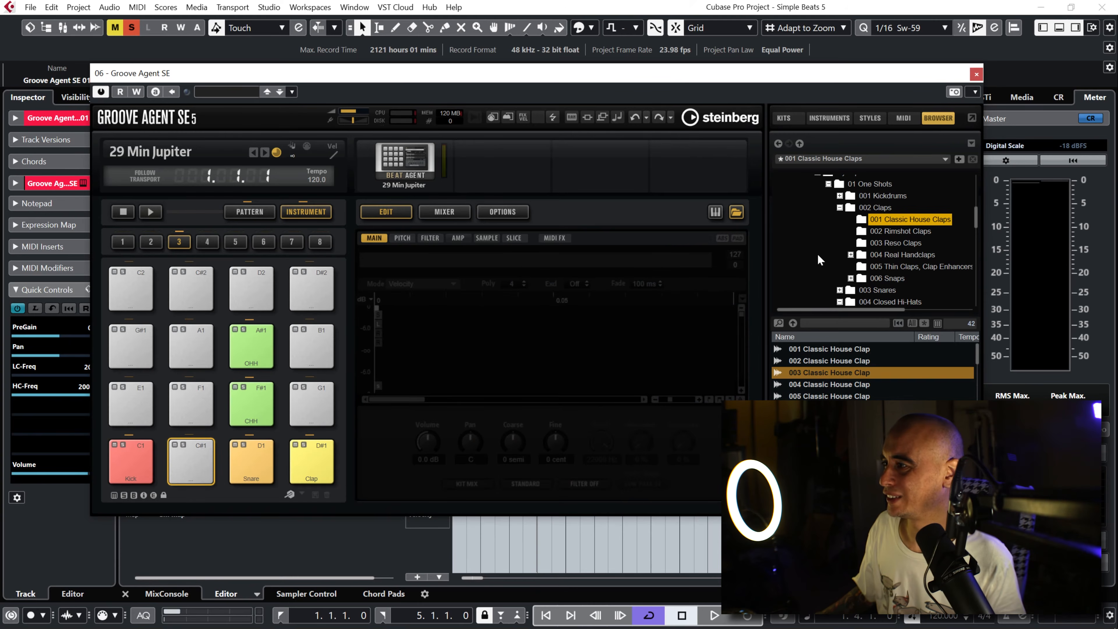
Step: Collapse the claps and hi-hat sample folders and open 003 Snares > 002 Groove Snares & Rims > 02 Groove Rims in the sample browser
{"action": "left_click", "coordinate": [840, 208]}
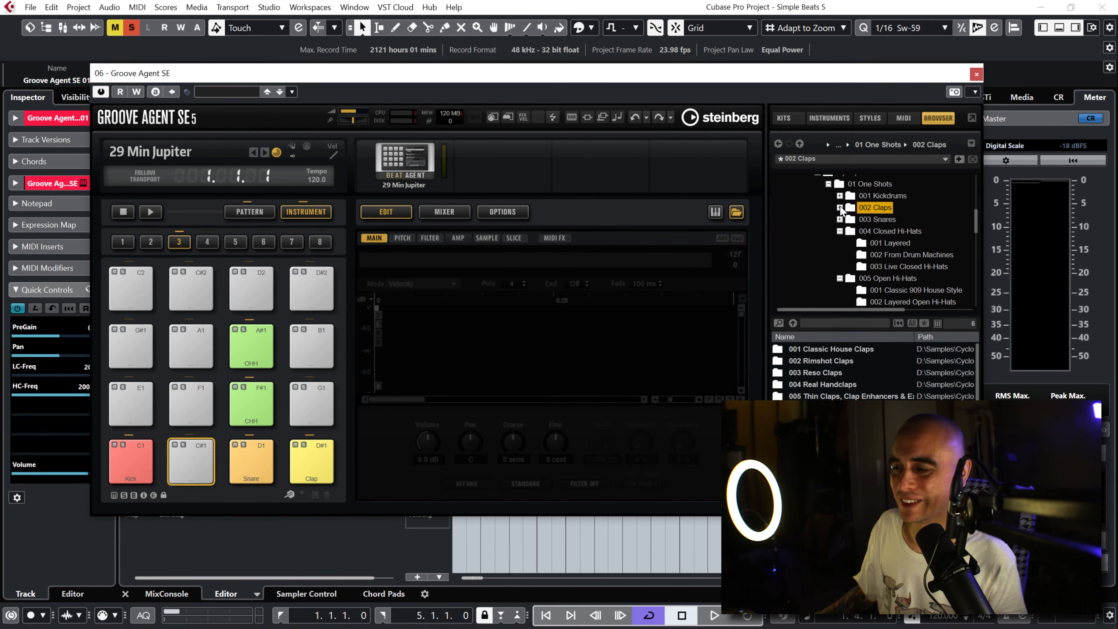
{"action": "left_click", "coordinate": [839, 231]}
{"action": "left_click", "coordinate": [840, 243]}
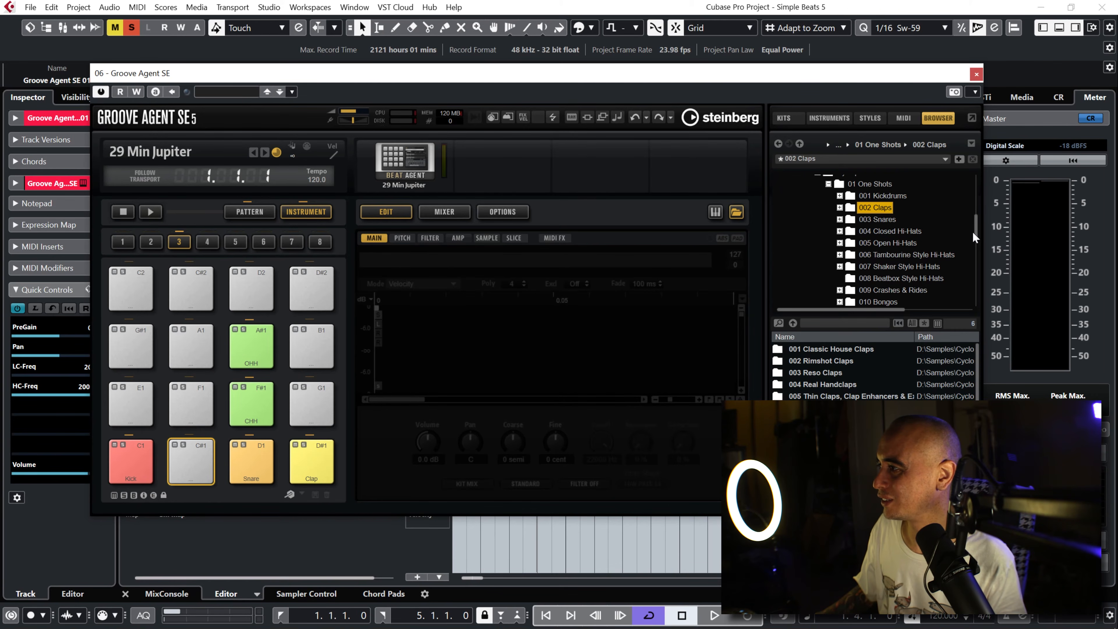
{"action": "left_click", "coordinate": [840, 219]}
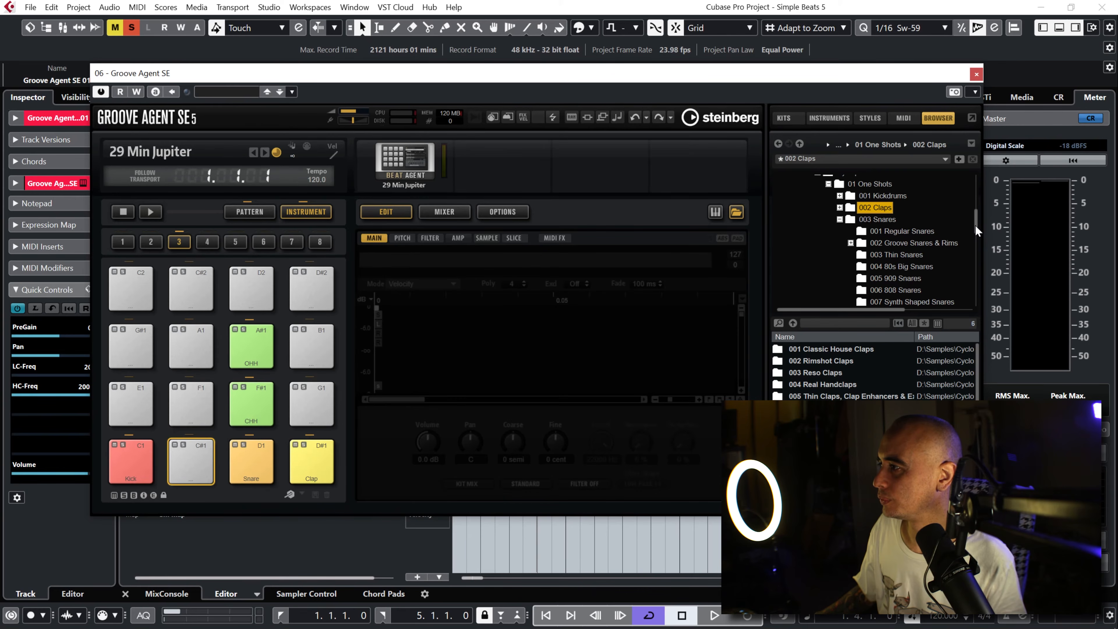
{"action": "left_click", "coordinate": [850, 243]}
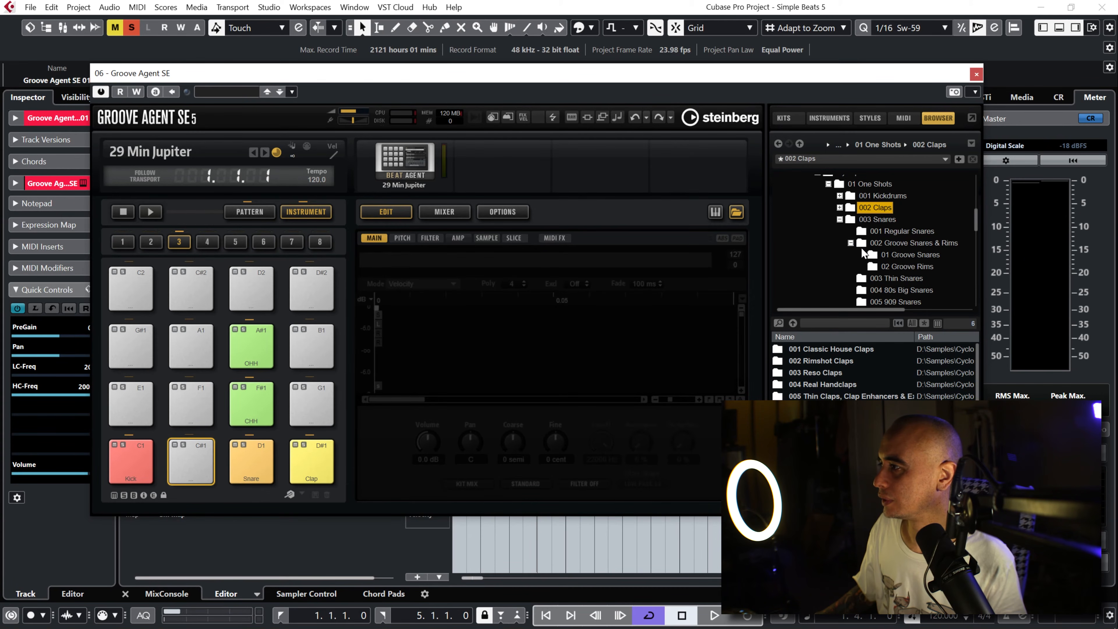
{"action": "left_click", "coordinate": [889, 267]}
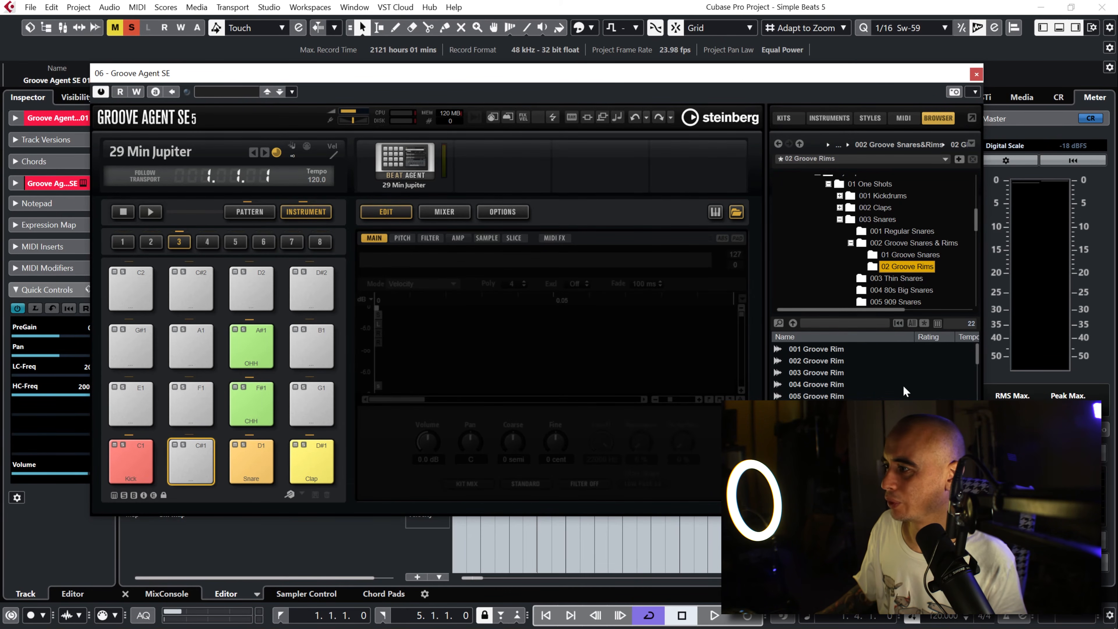
Step: Audition the first three groove rims, load 001 Groove Rim onto the C#1 pad, test it and close Groove Agent SE
{"action": "left_click", "coordinate": [831, 352]}
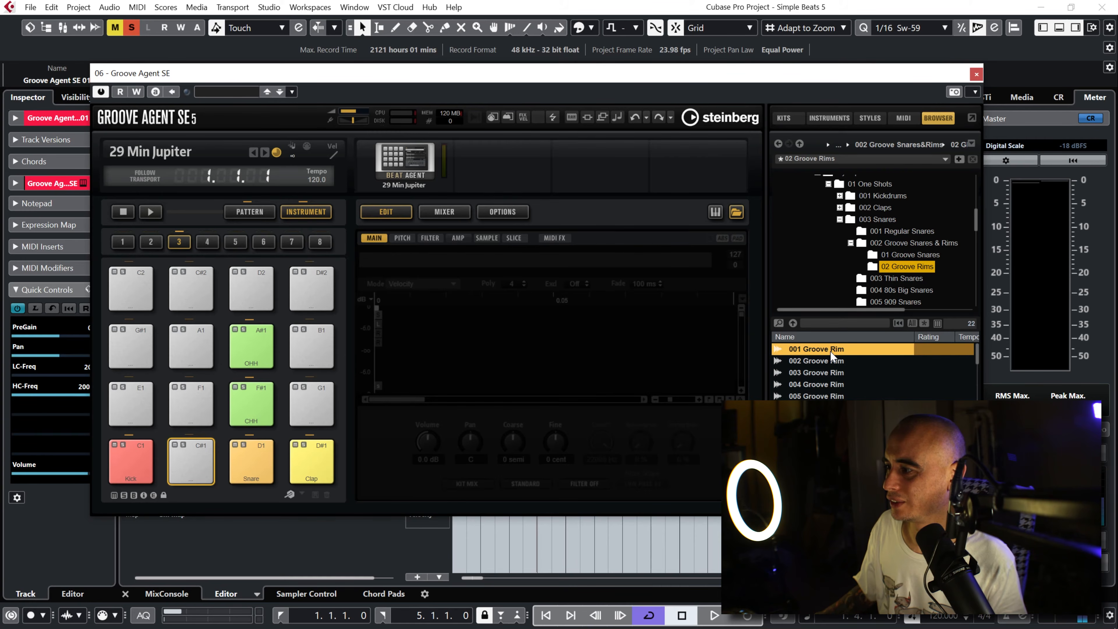
{"action": "left_click", "coordinate": [829, 361]}
{"action": "left_click", "coordinate": [826, 372]}
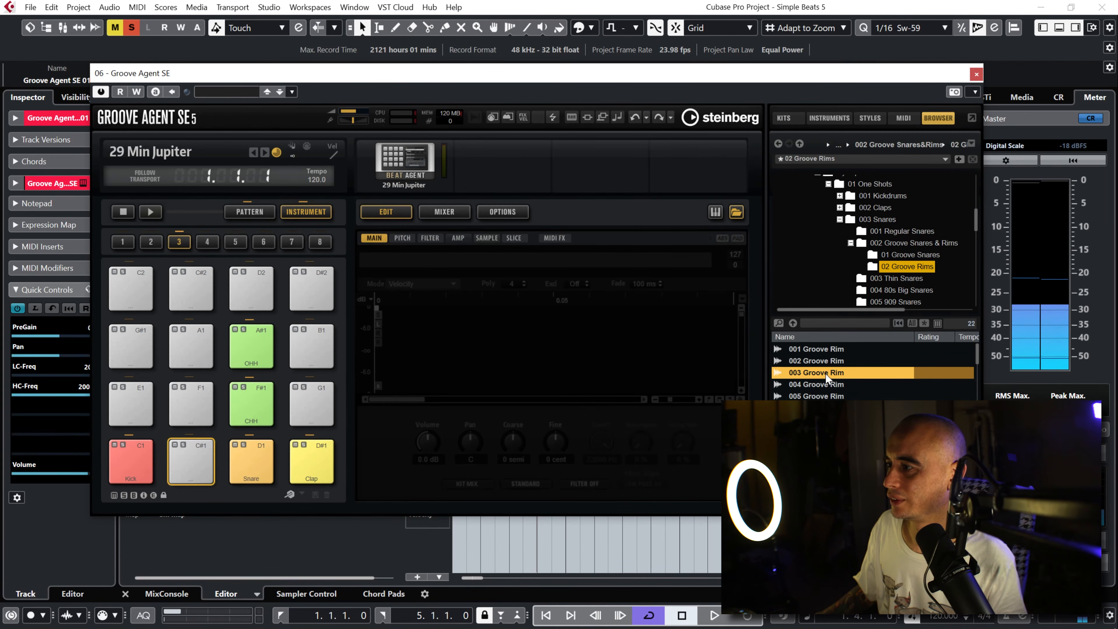
{"action": "left_click", "coordinate": [814, 349]}
{"action": "left_click_drag", "start_coordinate": [814, 348], "coordinate": [194, 468]}
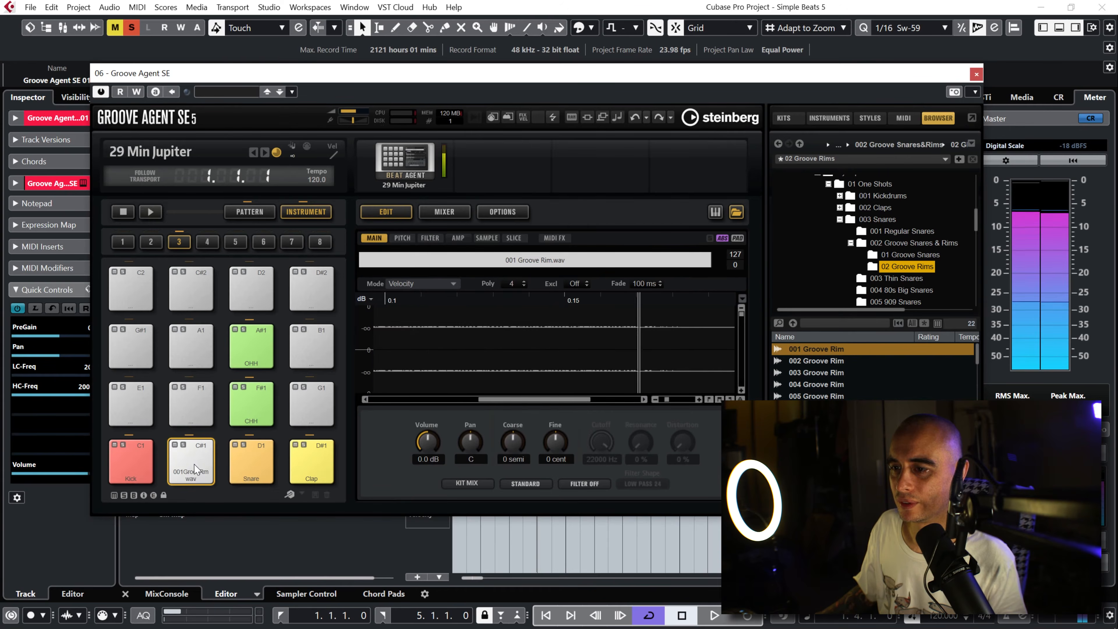
{"action": "left_click", "coordinate": [194, 468]}
{"action": "left_click", "coordinate": [194, 468]}
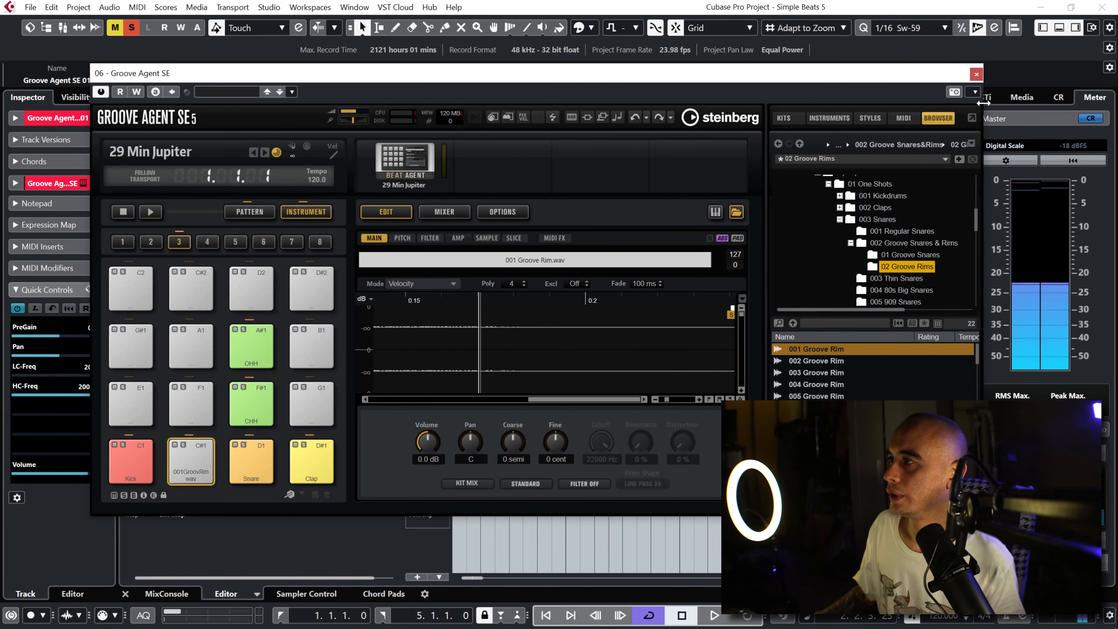
{"action": "left_click", "coordinate": [976, 74]}
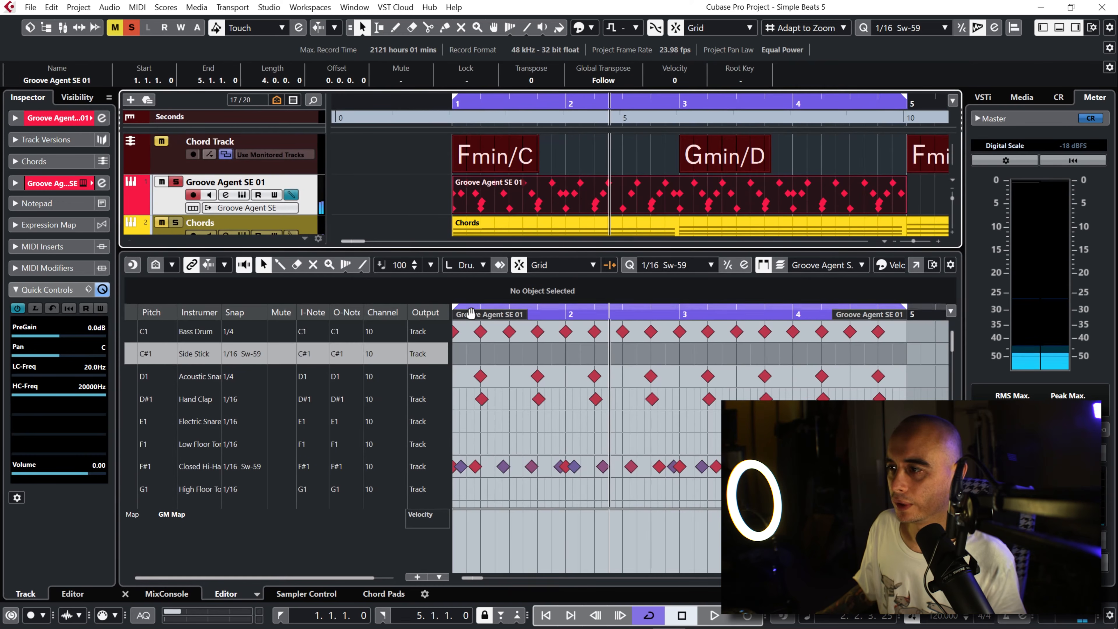
Step: Loop bars 1 and 2 and draw Side Stick notes one sixteenth after beat 2 of bar 1 and two sixteenths after beat 2 of bar 2
{"action": "left_click_drag", "start_coordinate": [899, 310], "coordinate": [681, 318]}
{"action": "left_click_drag", "start_coordinate": [540, 312], "coordinate": [441, 352]}
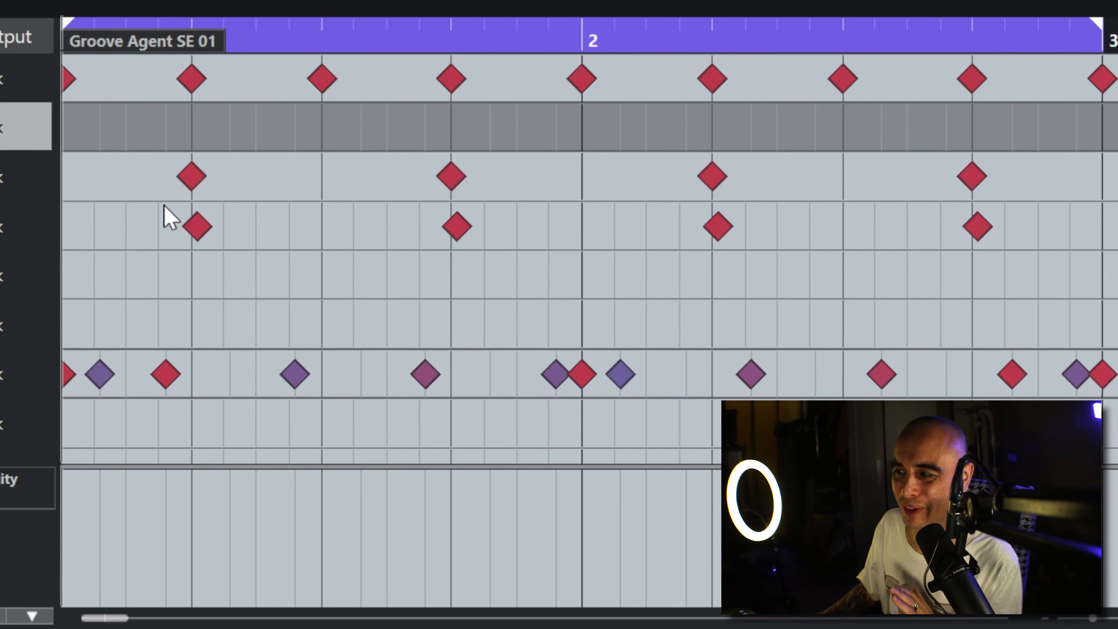
{"action": "right_click", "coordinate": [272, 197]}
{"action": "left_click", "coordinate": [310, 203]}
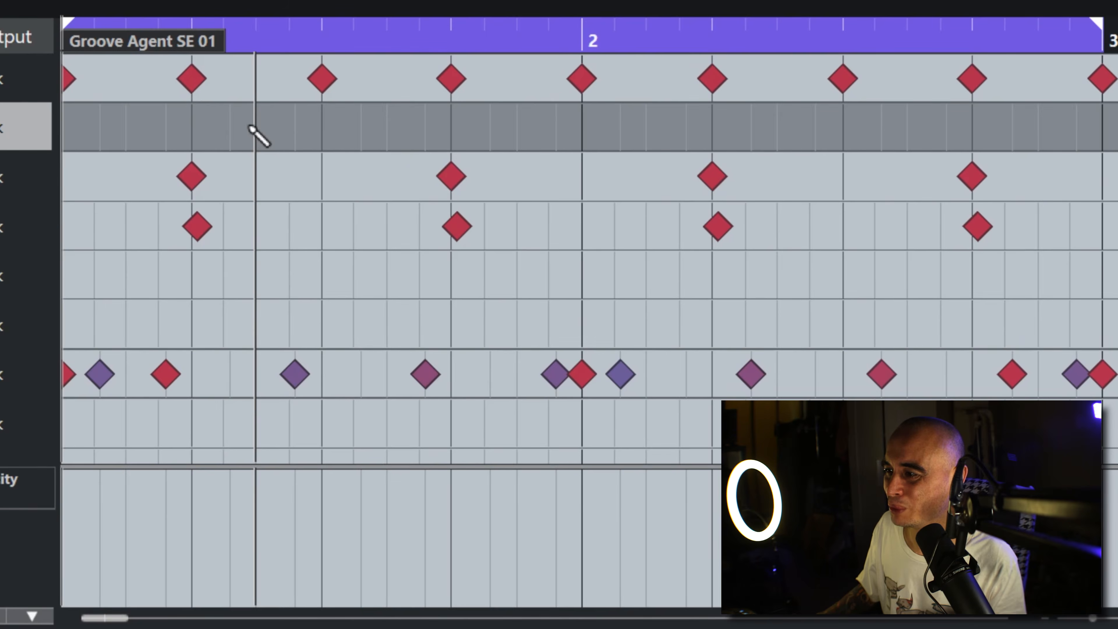
{"action": "left_click", "coordinate": [228, 129]}
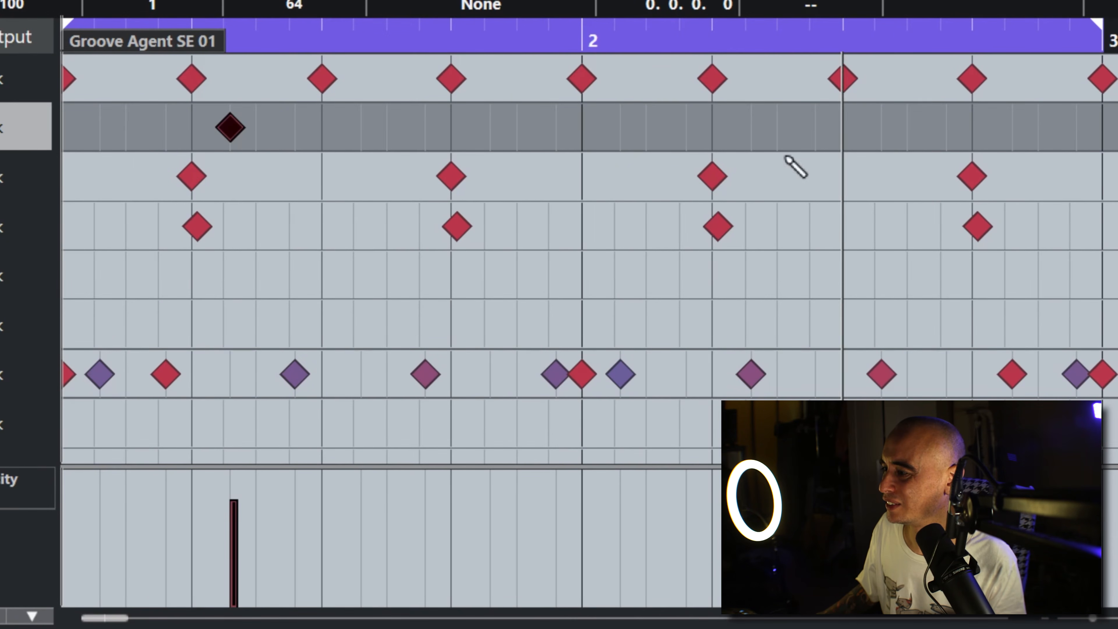
{"action": "left_click", "coordinate": [777, 129]}
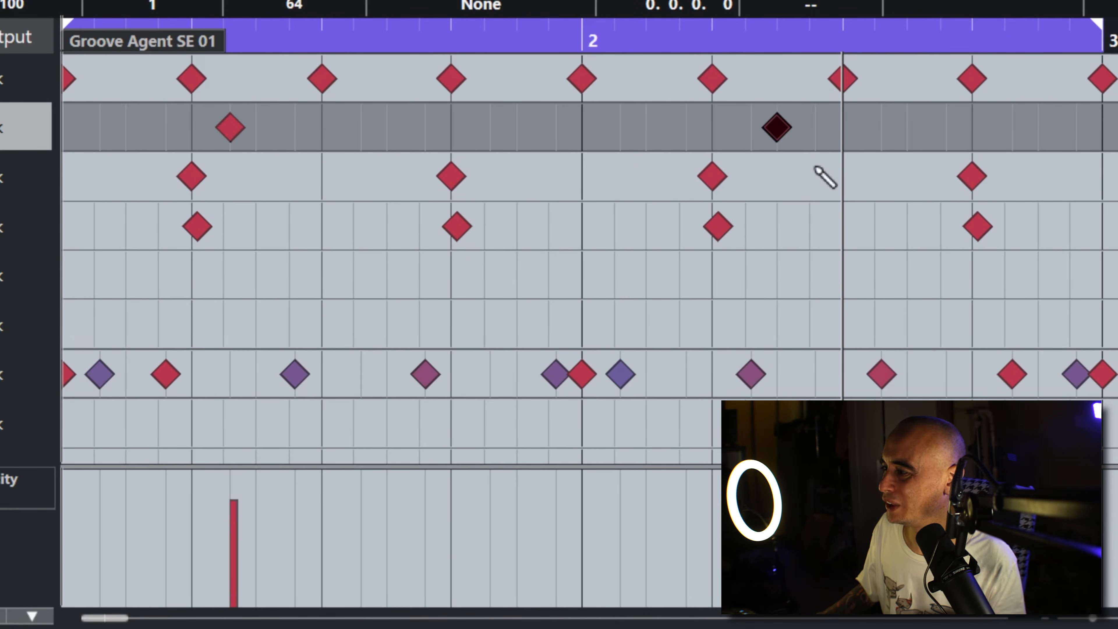
{"action": "key", "text": "space"}
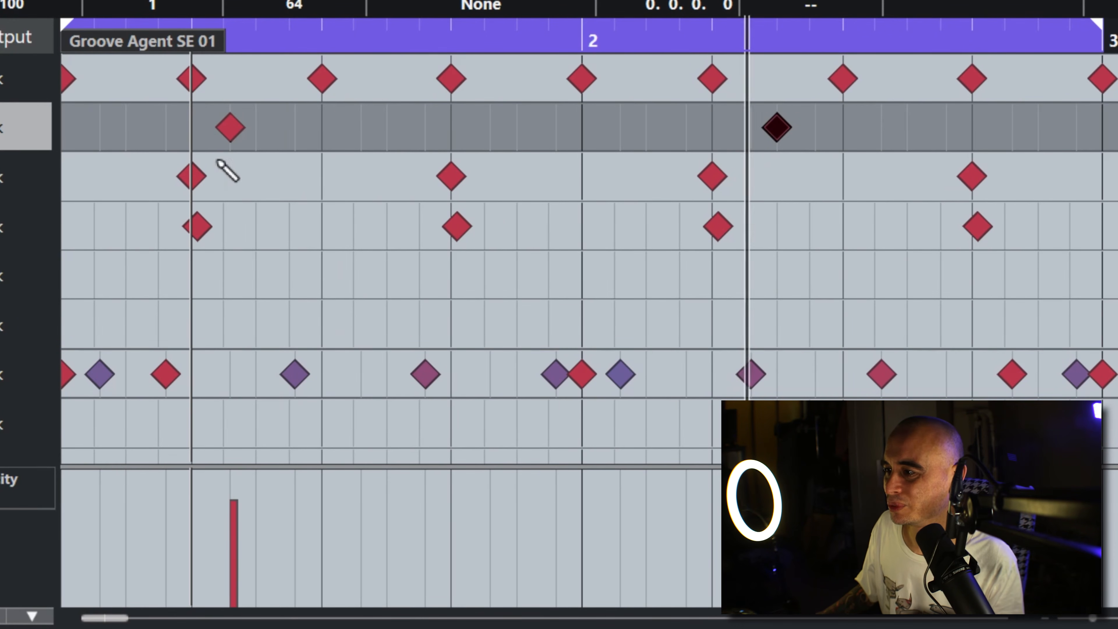
Step: Try the bar 1 Side Stick note one sixteenth later during playback and return it to one sixteenth after beat 2
{"action": "left_click", "coordinate": [230, 127]}
{"action": "left_click", "coordinate": [256, 127]}
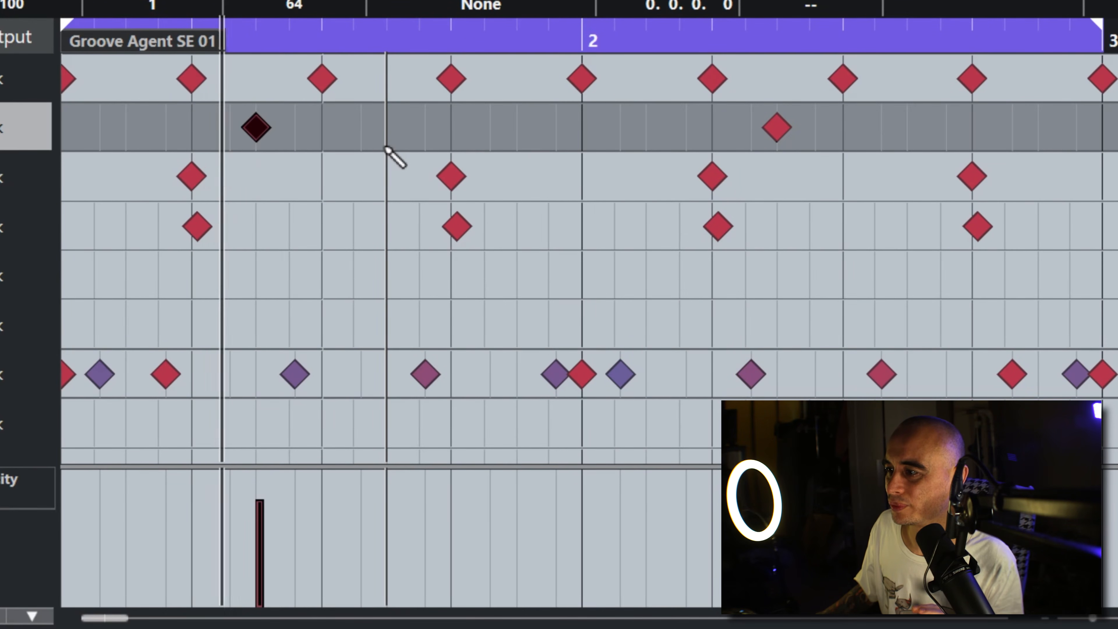
{"action": "left_click", "coordinate": [264, 130]}
{"action": "left_click", "coordinate": [230, 127]}
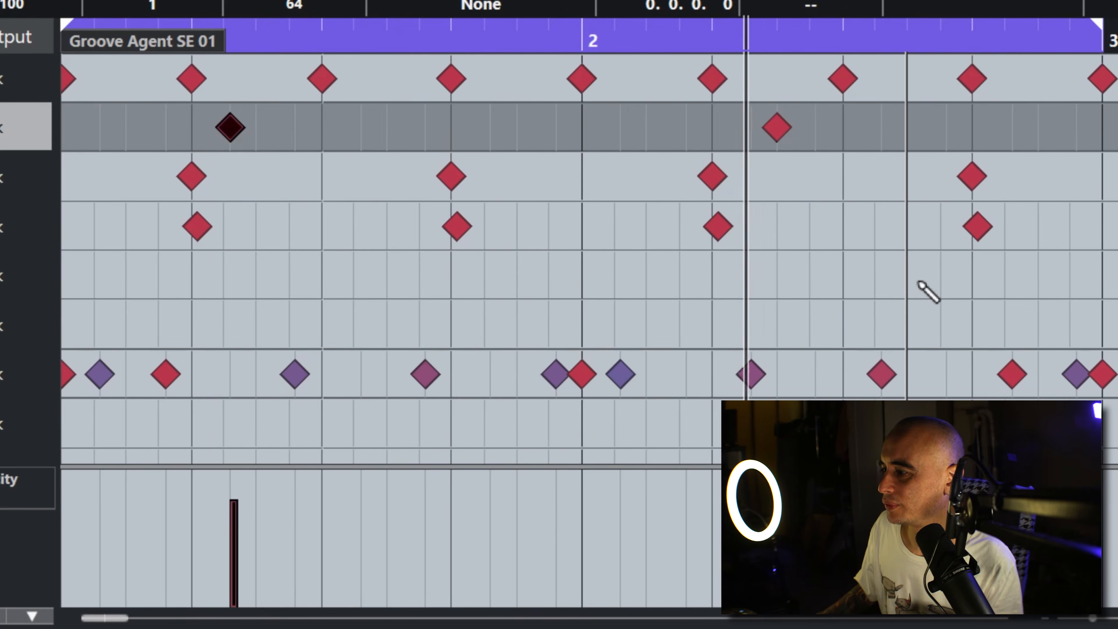
Step: Move the bar 2 Side Stick note to two sixteenths after beat 1 and extend the loop to bar 5
{"action": "left_click", "coordinate": [777, 133]}
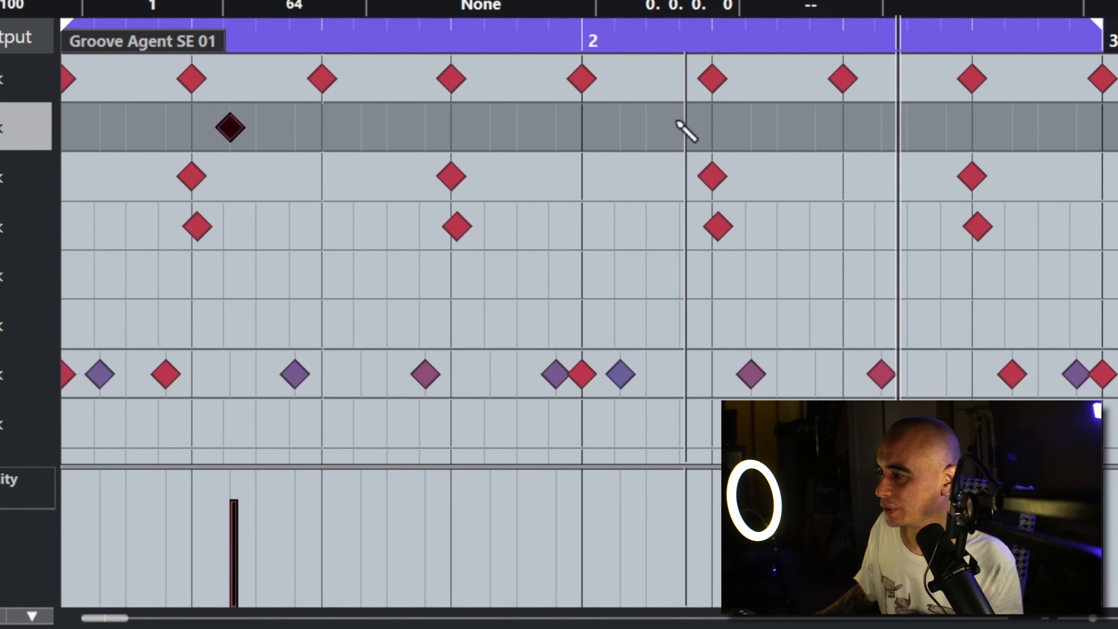
{"action": "left_click", "coordinate": [646, 128]}
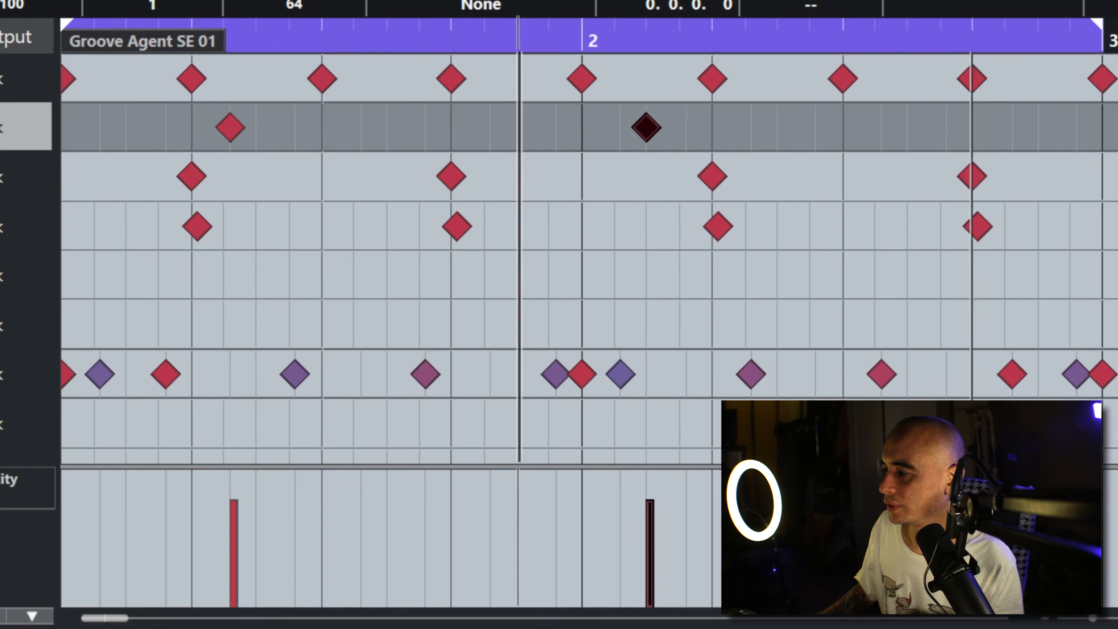
{"action": "left_click_drag", "start_coordinate": [1095, 618], "coordinate": [1088, 617]}
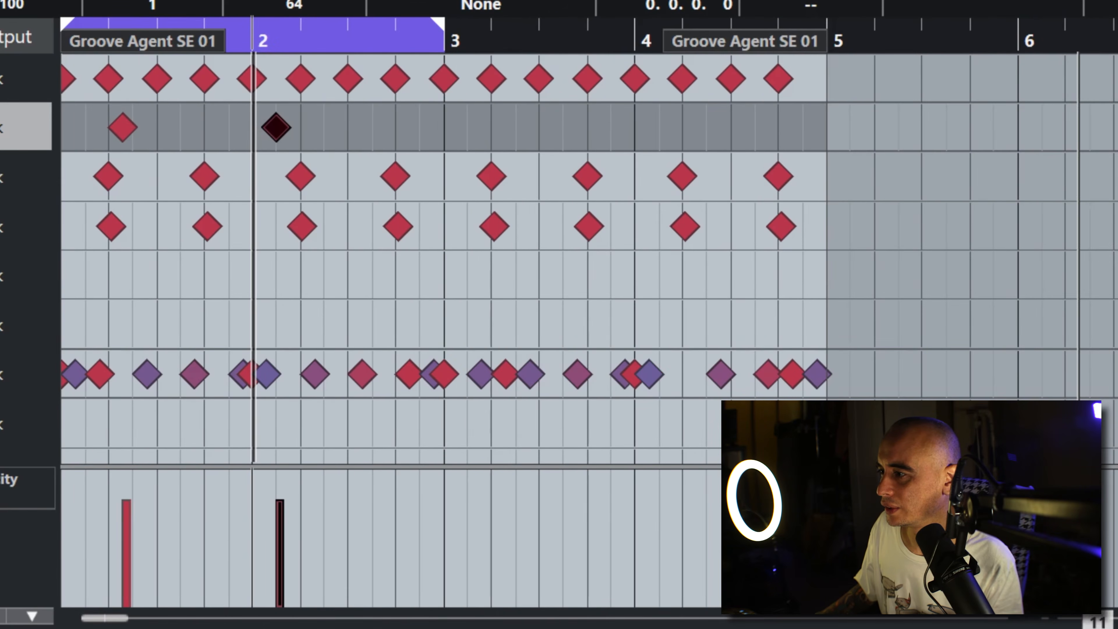
{"action": "left_click_drag", "start_coordinate": [442, 32], "coordinate": [835, 33]}
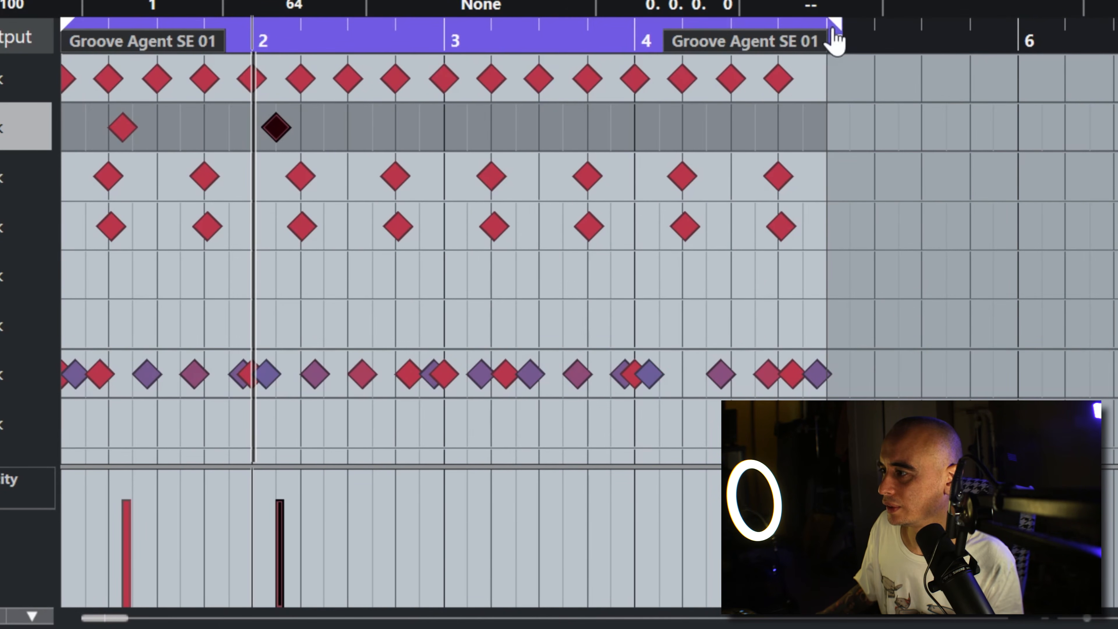
Step: Try a Side Stick note one sixteenth before beat 2 of bar 4 and remove it
{"action": "left_click_drag", "start_coordinate": [432, 47], "coordinate": [416, 80]}
{"action": "key", "text": "space"}
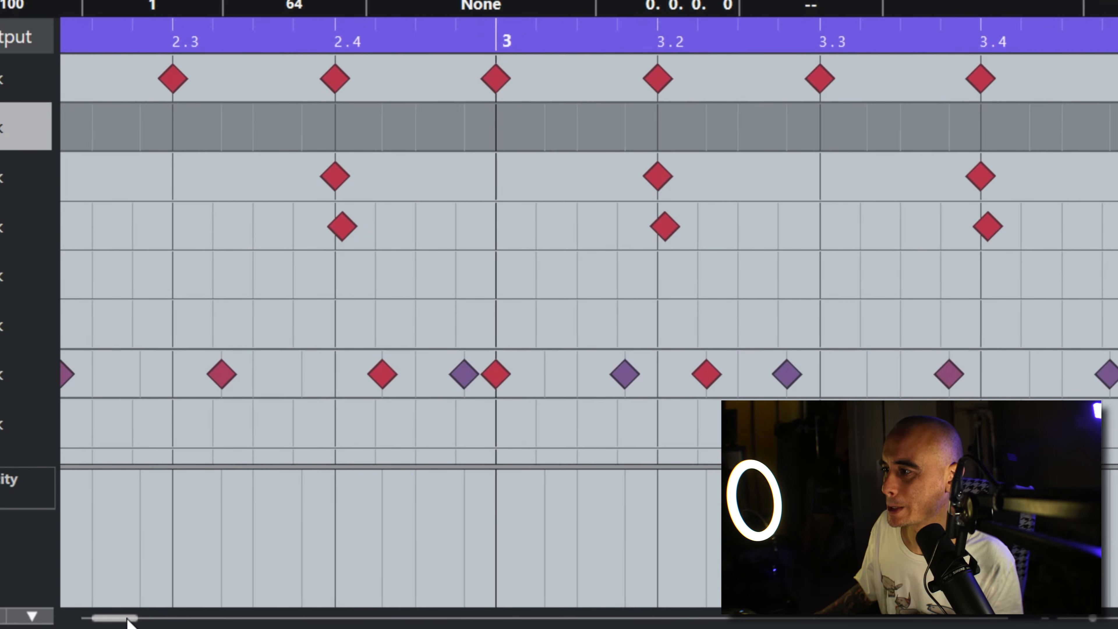
{"action": "left_click", "coordinate": [1046, 620]}
{"action": "left_click", "coordinate": [1047, 620]}
{"action": "left_click", "coordinate": [1046, 620]}
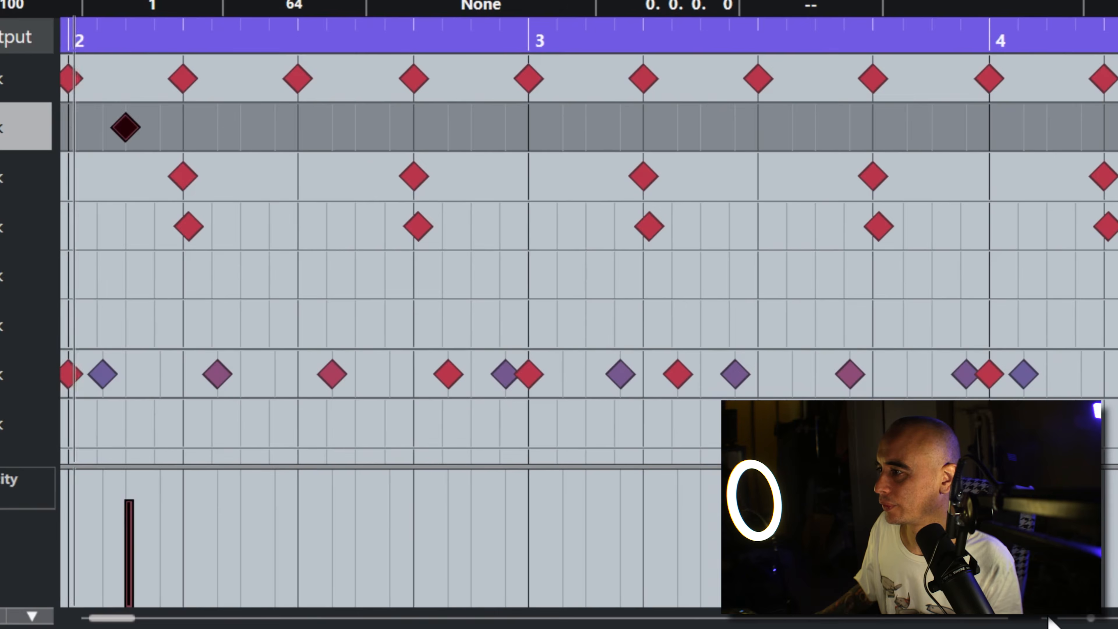
{"action": "left_click", "coordinate": [1046, 620]}
{"action": "left_click", "coordinate": [1046, 620]}
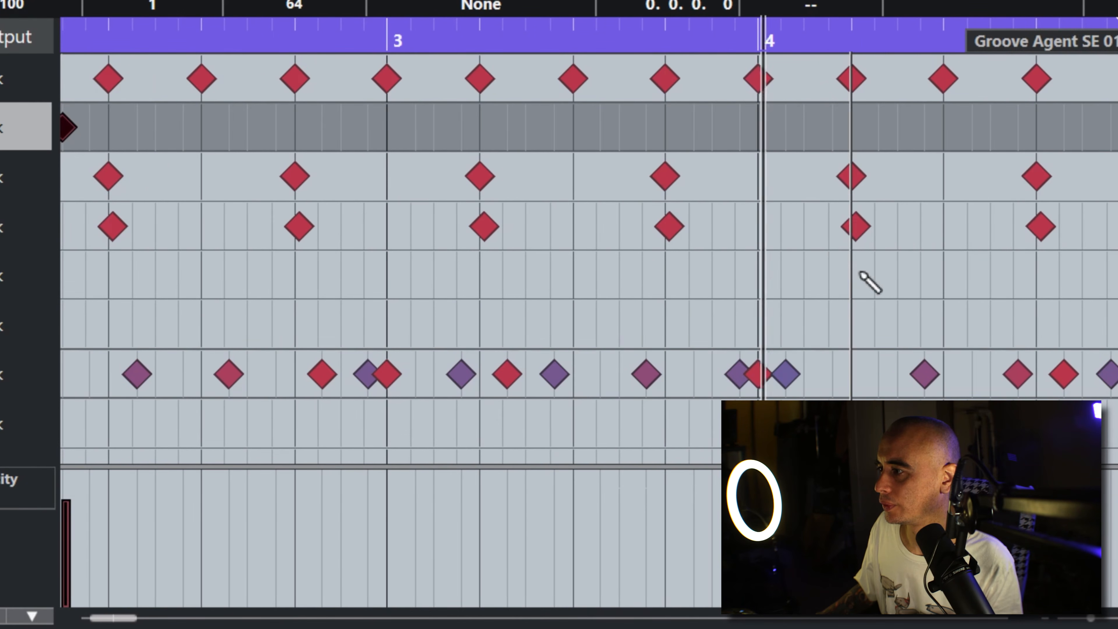
{"action": "left_click", "coordinate": [827, 128]}
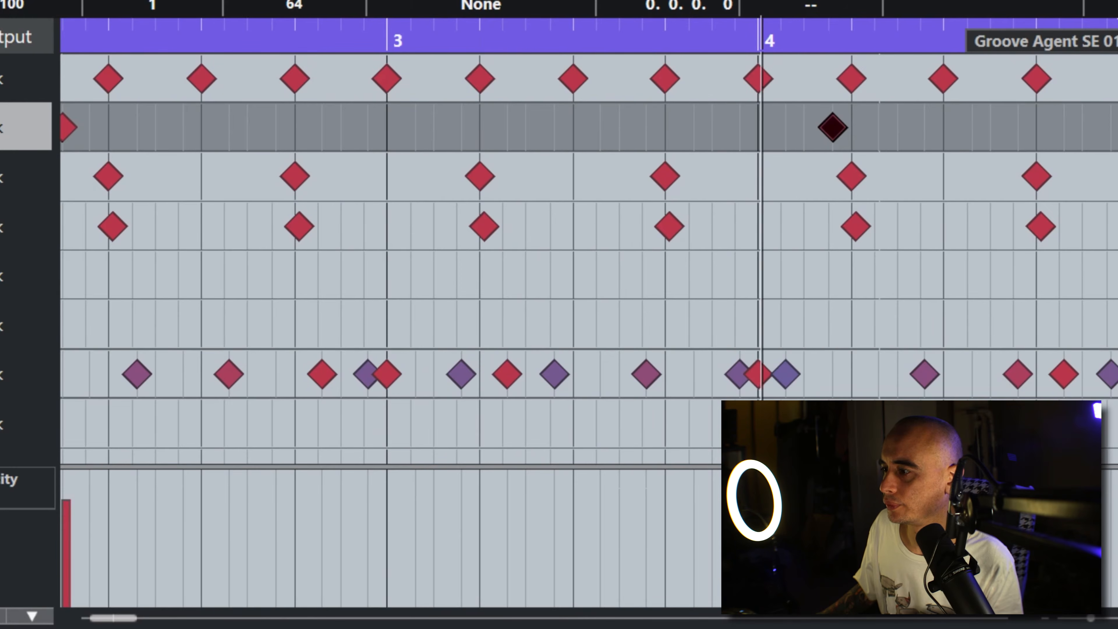
{"action": "left_click", "coordinate": [837, 130]}
Step: Draw Side Stick notes one sixteenth after beat 1 of bar 3, two sixteenths after beat 3 of bar 4, and on beat 4 of bar 4
{"action": "left_click", "coordinate": [432, 128]}
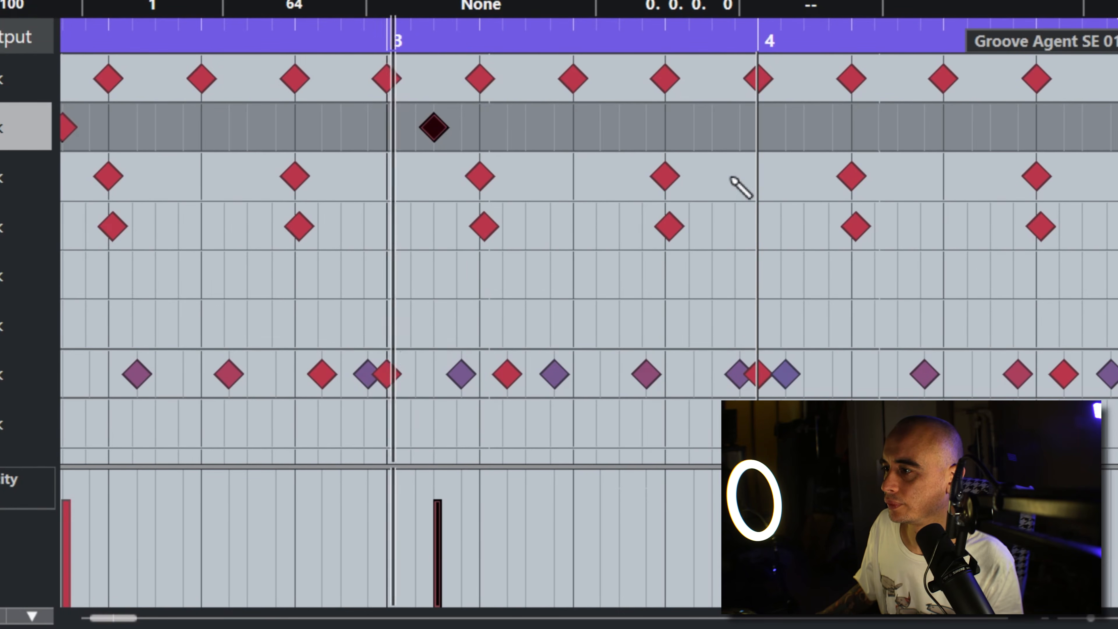
{"action": "left_click_drag", "start_coordinate": [440, 128], "coordinate": [416, 142]}
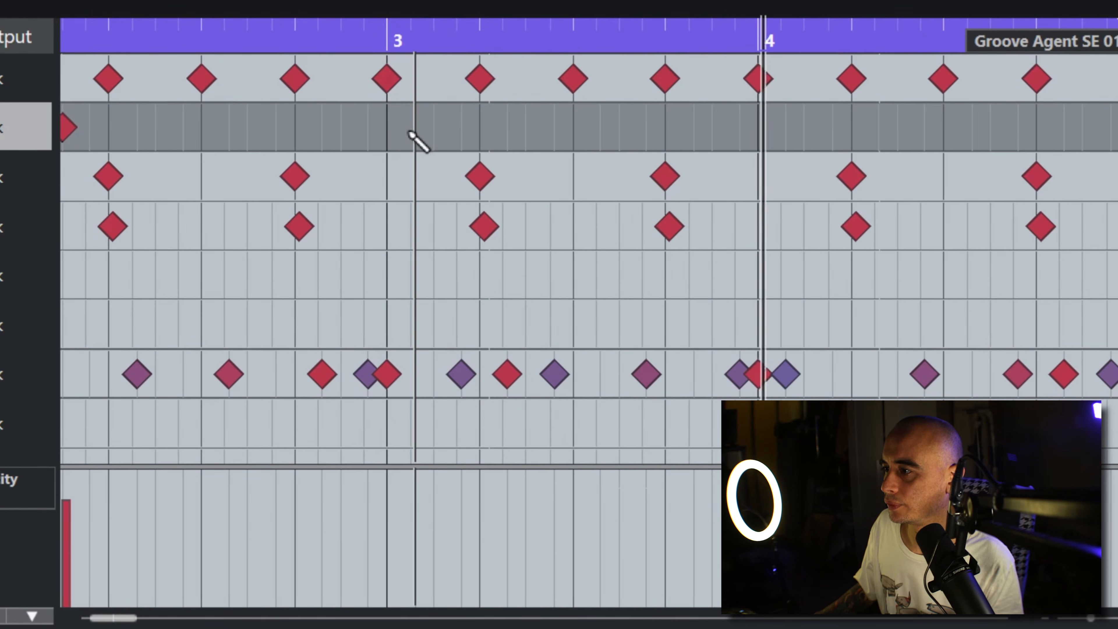
{"action": "left_click", "coordinate": [382, 31]}
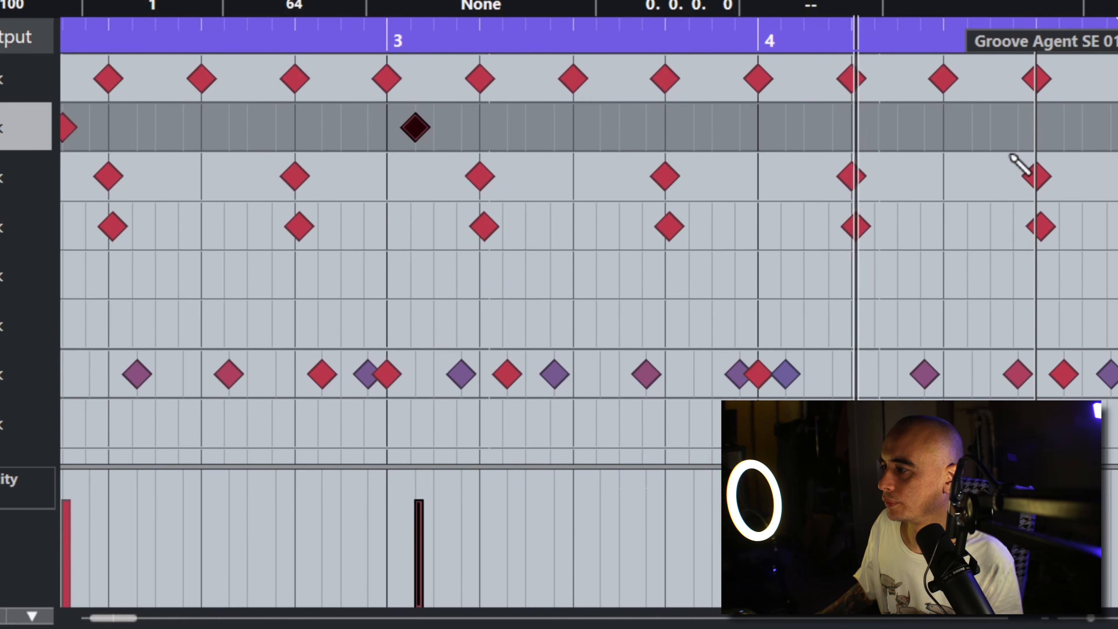
{"action": "left_click", "coordinate": [990, 128]}
{"action": "left_click", "coordinate": [1036, 128]}
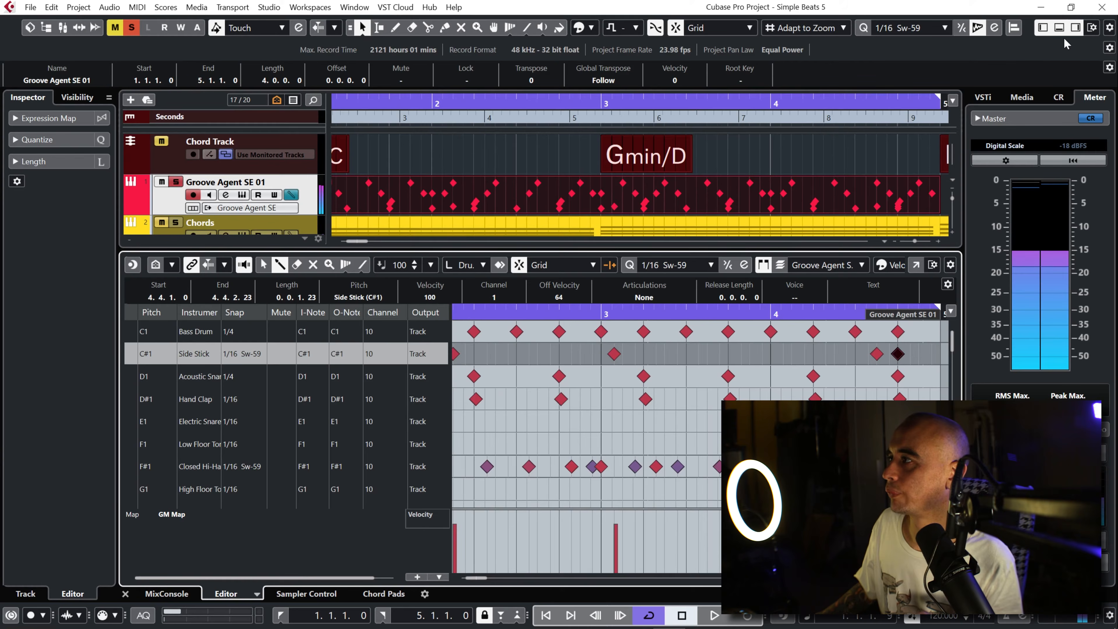
{"action": "left_click", "coordinate": [1058, 30]}
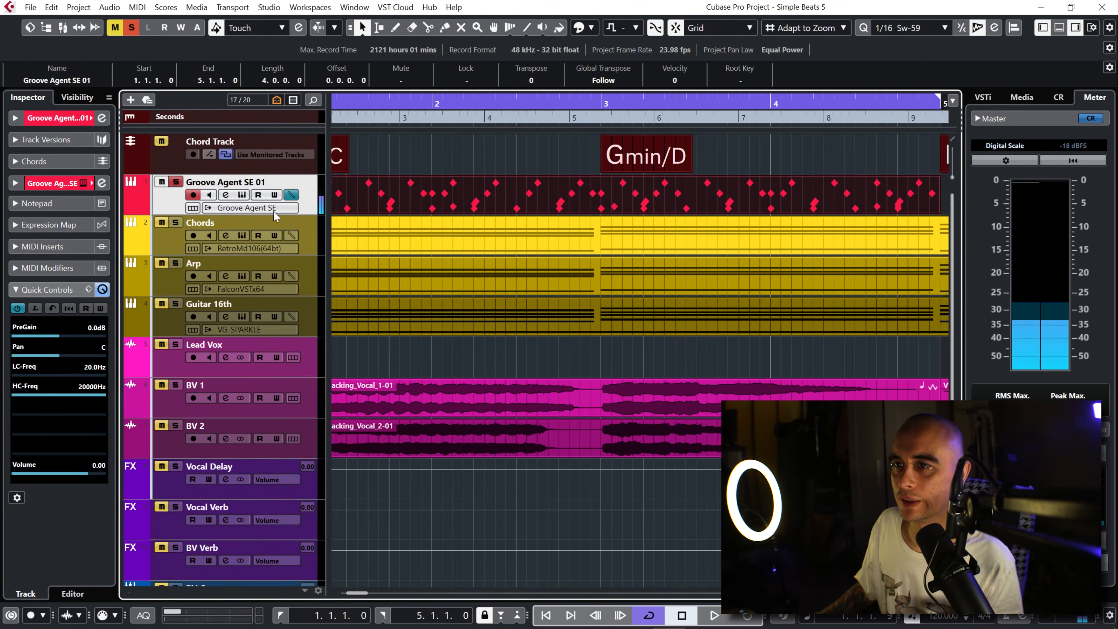
Step: Reopen Groove Agent SE, compare the groove rims on the C#1 pad during playback and replace its sample with 002 Groove Rim
{"action": "left_click", "coordinate": [243, 193]}
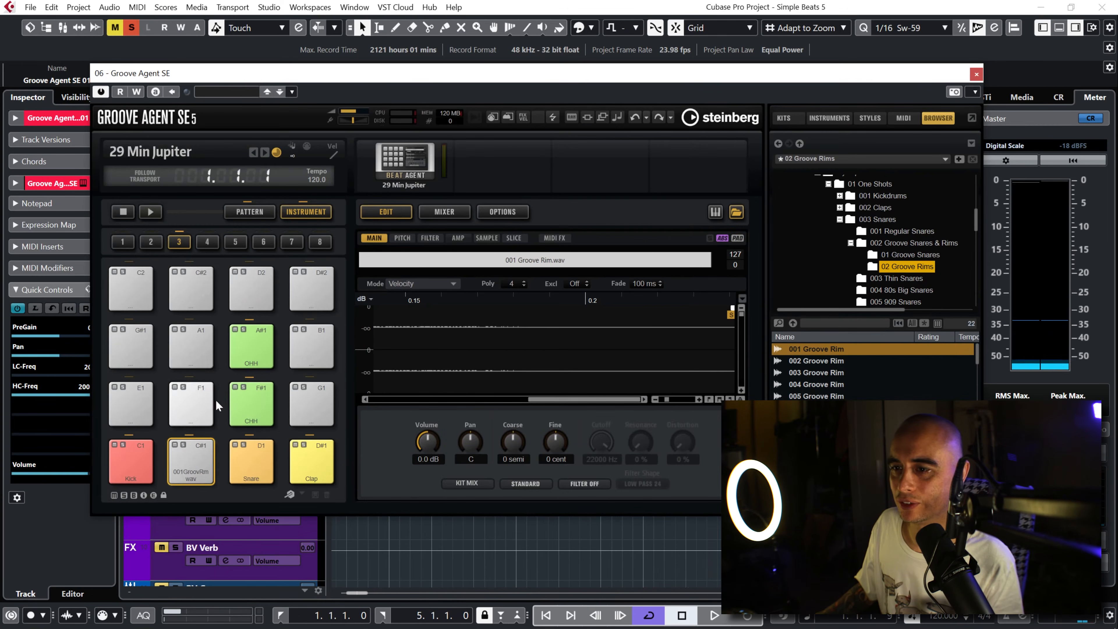
{"action": "left_click", "coordinate": [194, 461]}
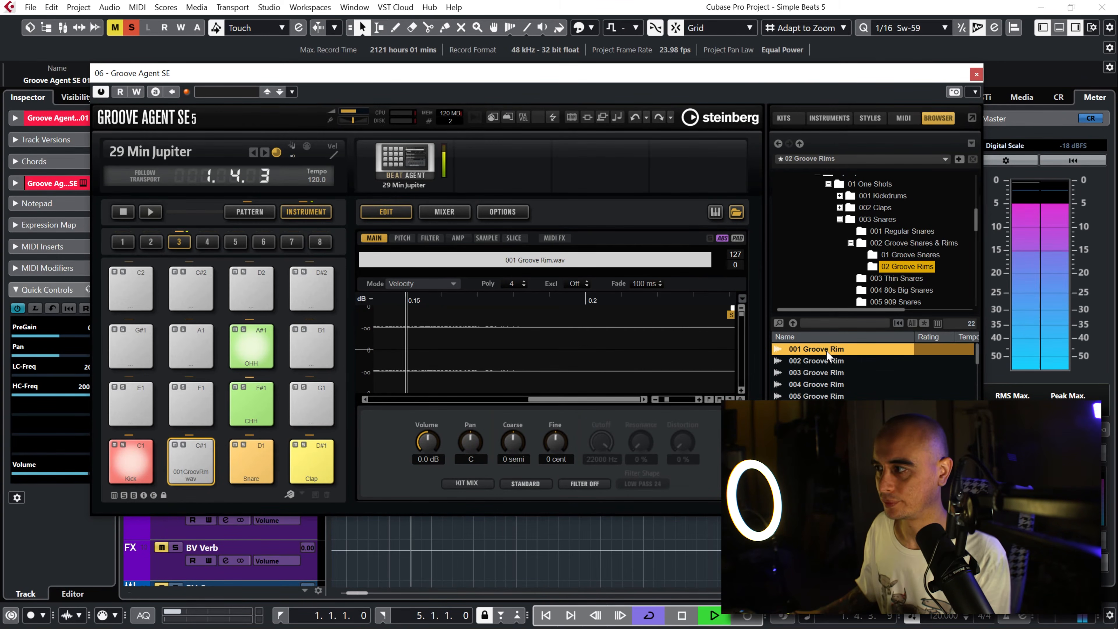
{"action": "key", "text": "Down"}
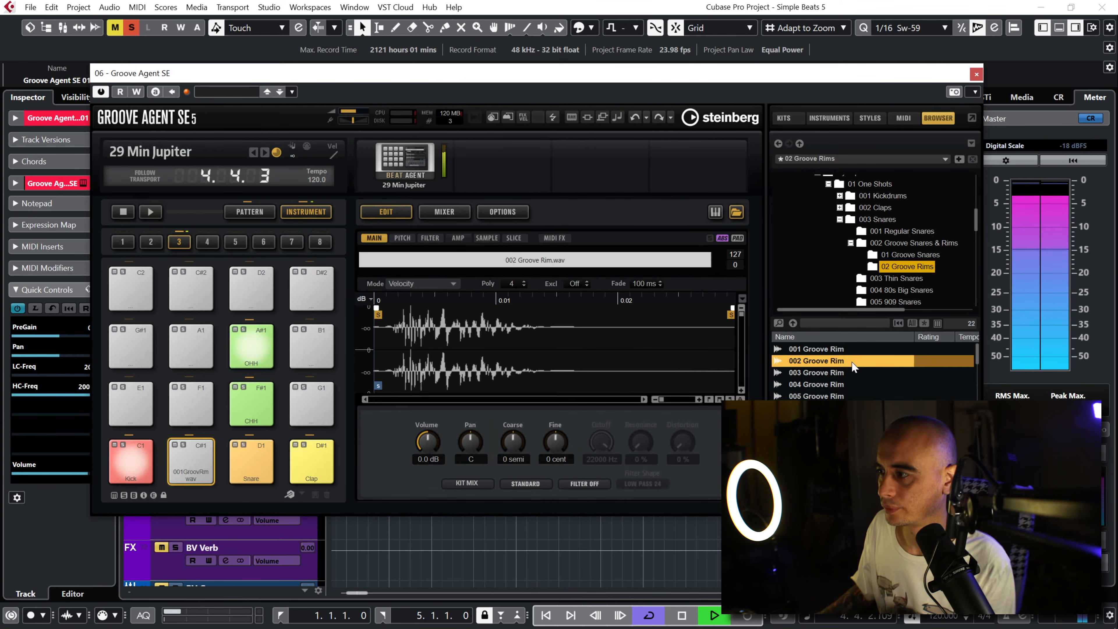
{"action": "key", "text": "Down"}
{"action": "key", "text": "Up"}
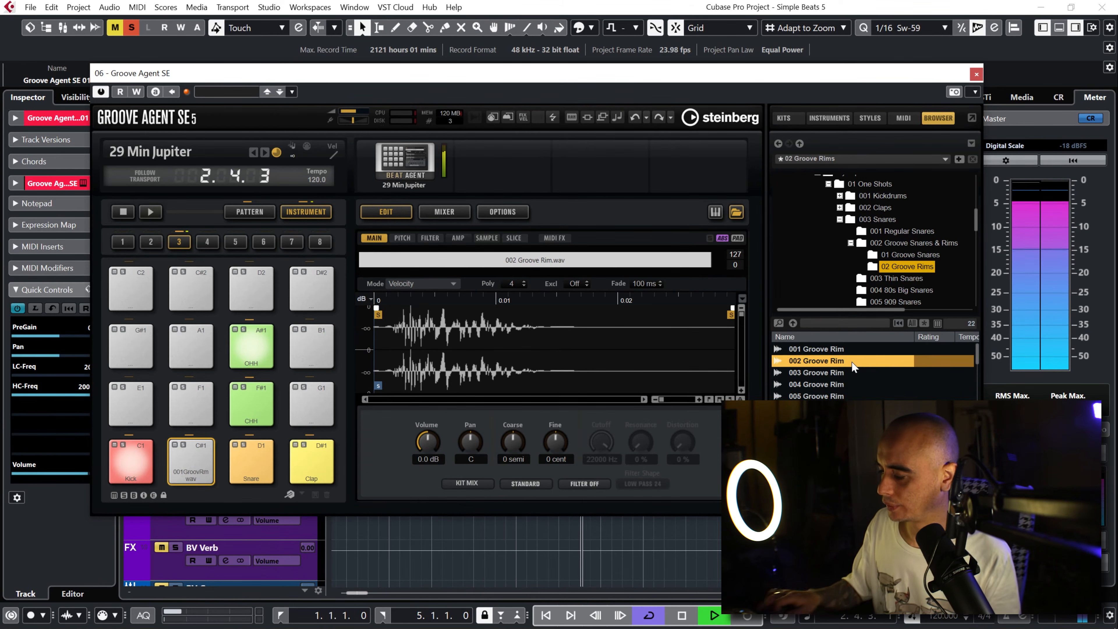
{"action": "key", "text": "space"}
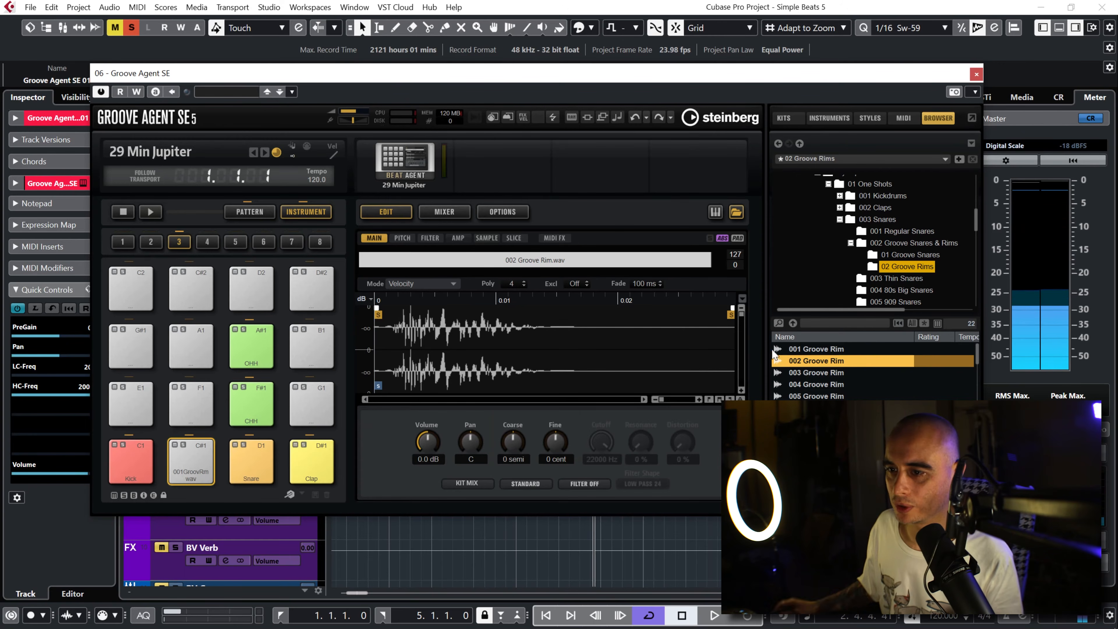
Step: Rename the C#1 pad to Rim, set its colour to Color 9 and audition it
{"action": "right_click", "coordinate": [188, 460]}
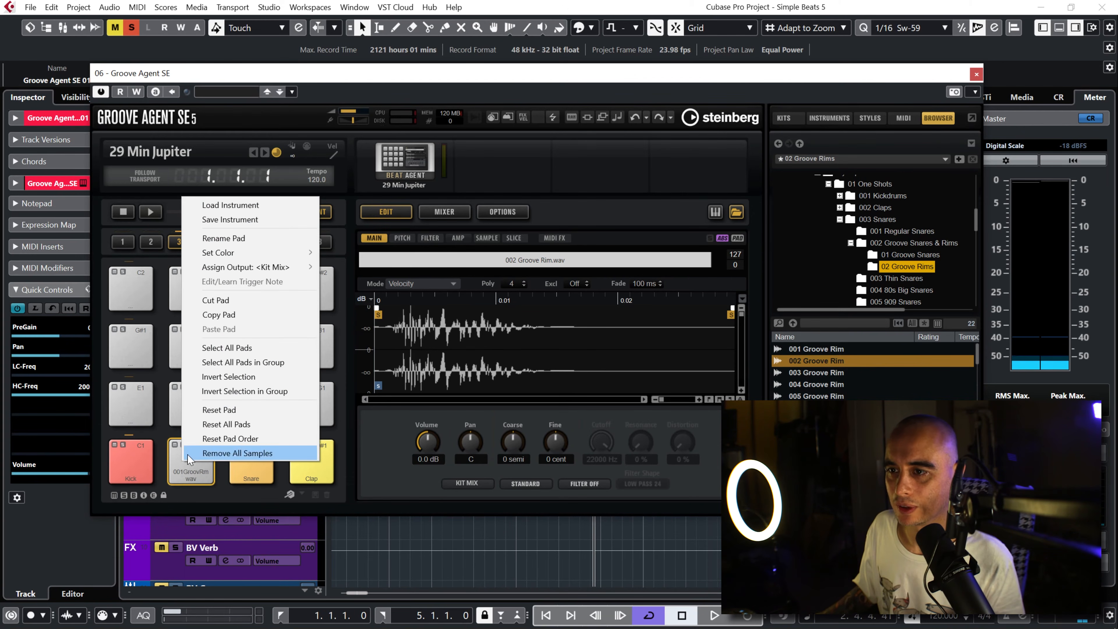
{"action": "left_click", "coordinate": [242, 239]}
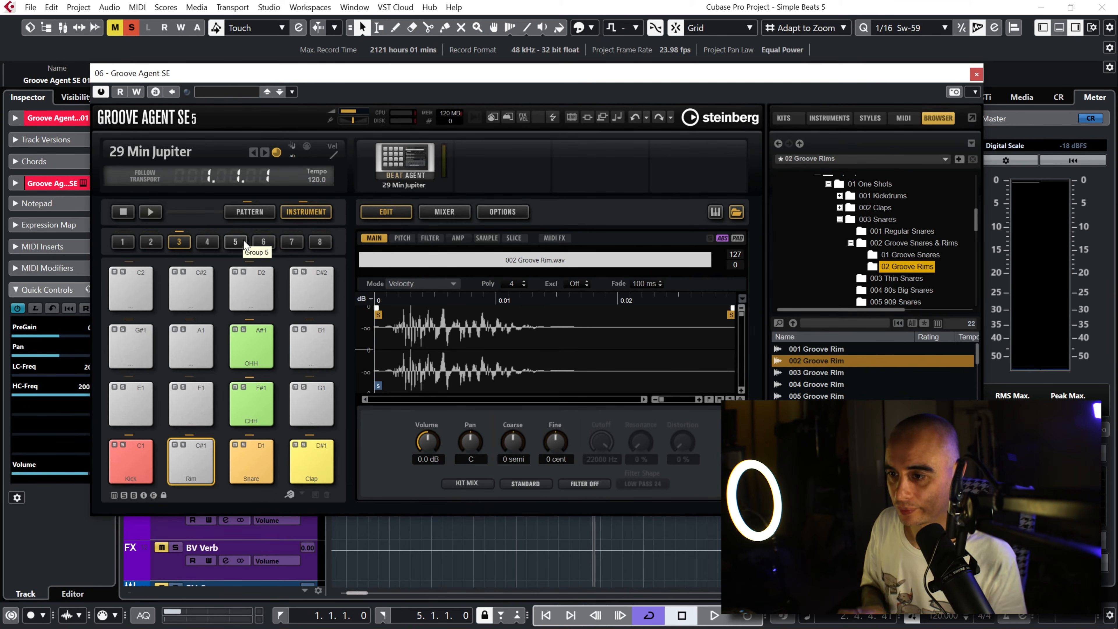
{"action": "right_click", "coordinate": [189, 462]}
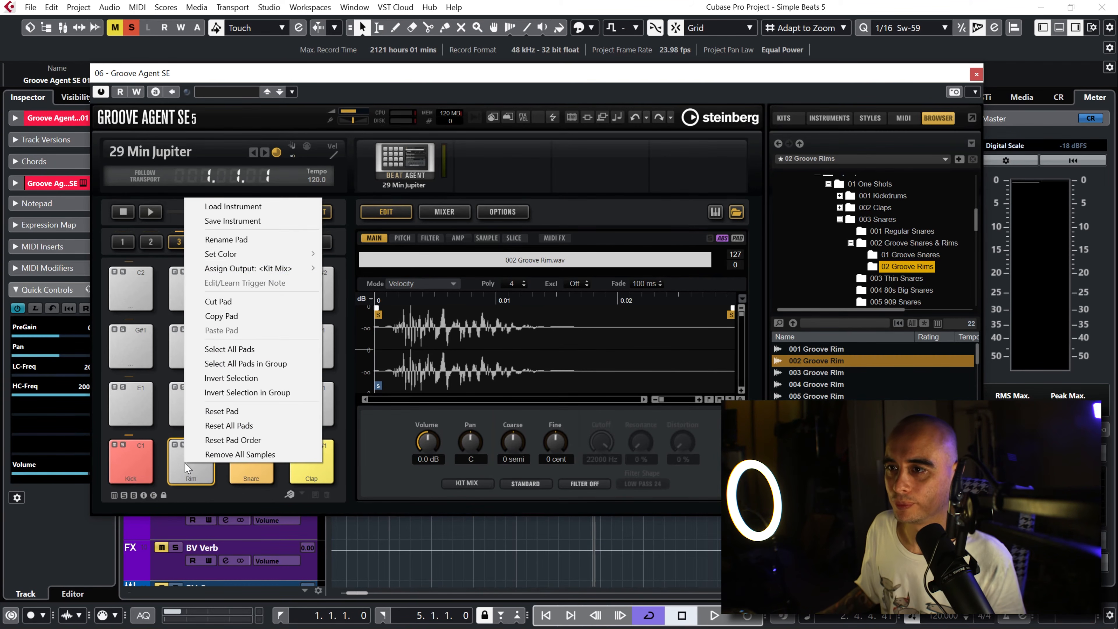
{"action": "mouse_move", "coordinate": [258, 256]}
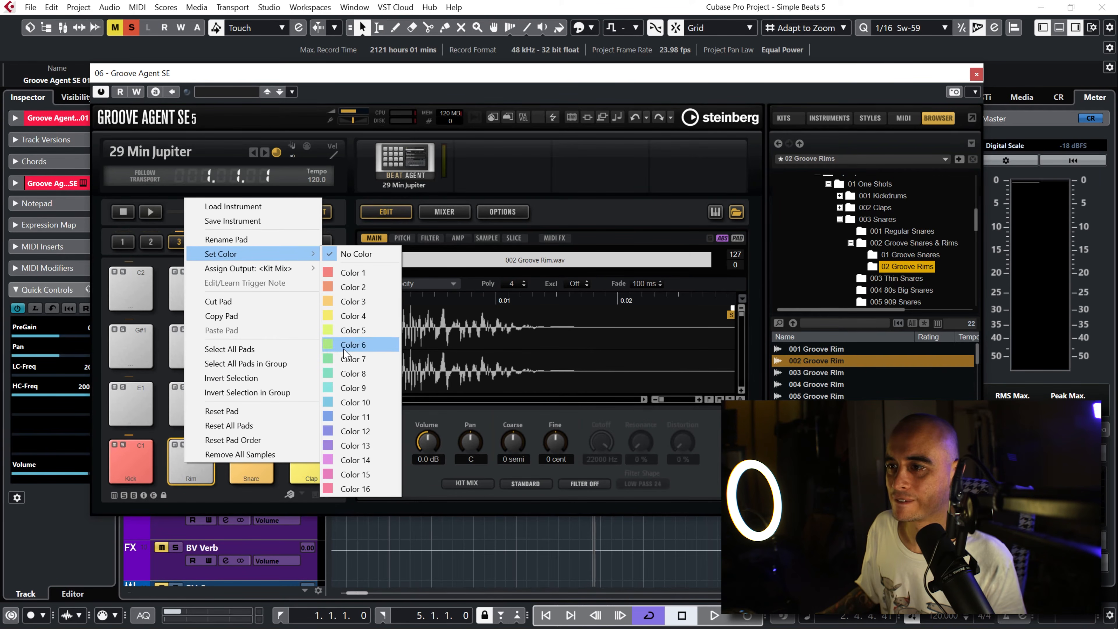
{"action": "left_click", "coordinate": [360, 388]}
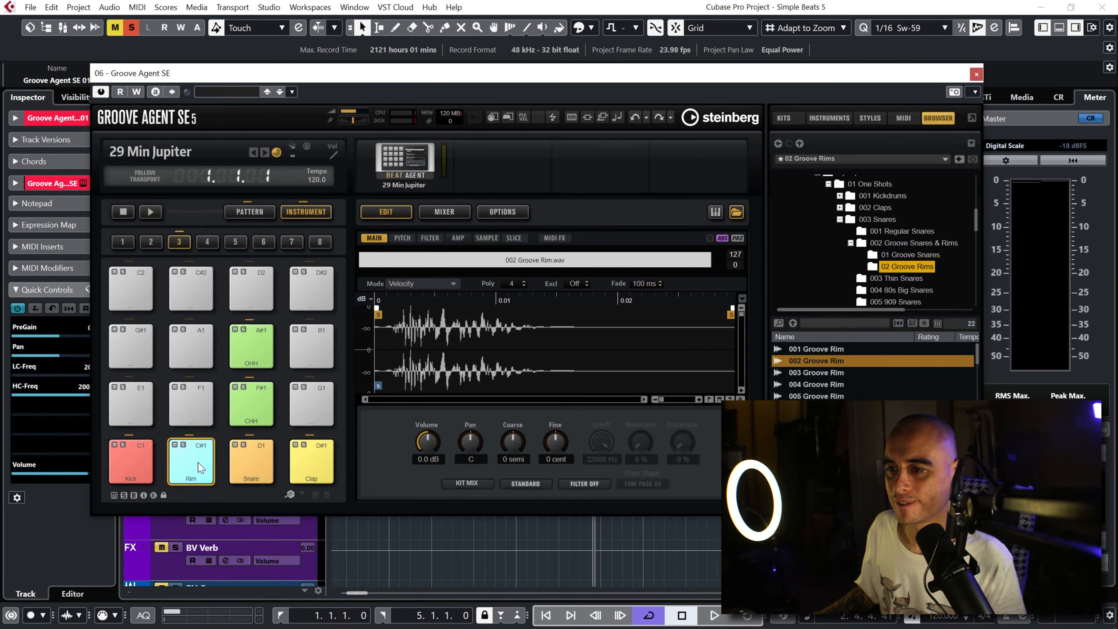
{"action": "left_click", "coordinate": [199, 466]}
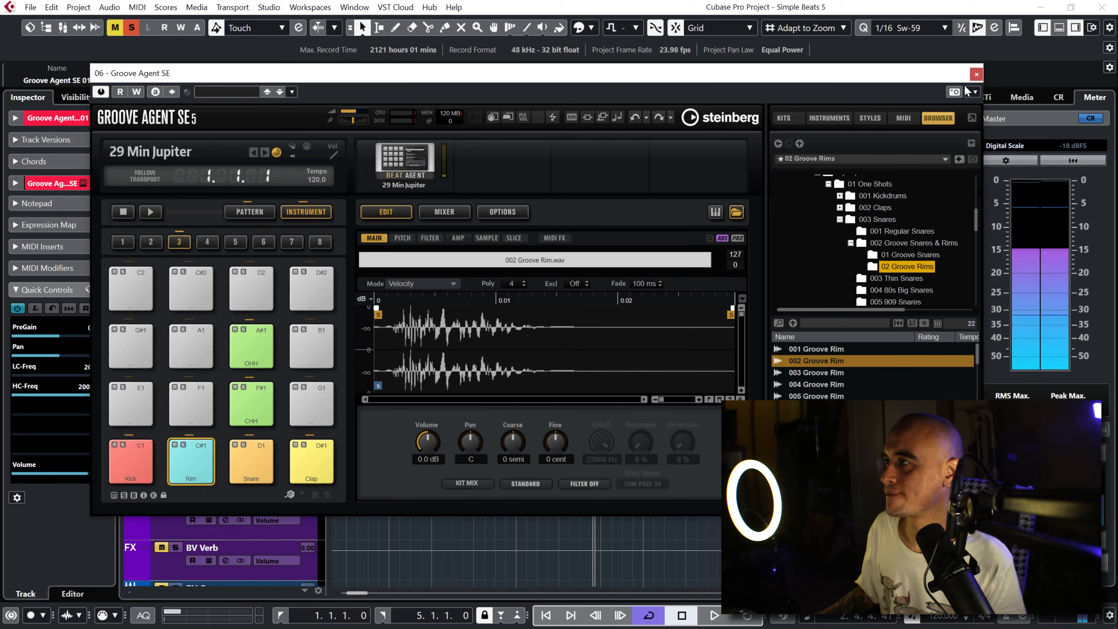
Step: Close Groove Agent SE, repeat the four-bar drum part to the end of bar 16 and glue the copies into two eight-bar parts
{"action": "left_click", "coordinate": [975, 75]}
{"action": "left_click", "coordinate": [607, 355]}
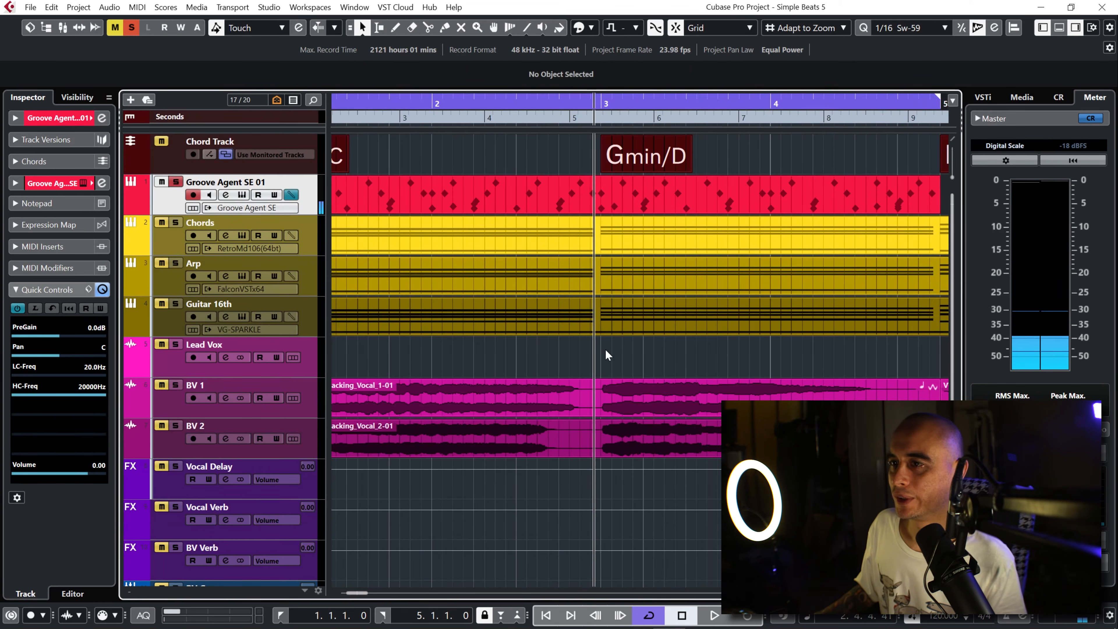
{"action": "key", "text": "g"}
{"action": "key", "text": "g"}
{"action": "key", "text": "g"}
{"action": "key", "text": "g"}
{"action": "key", "text": "g"}
{"action": "key", "text": "g"}
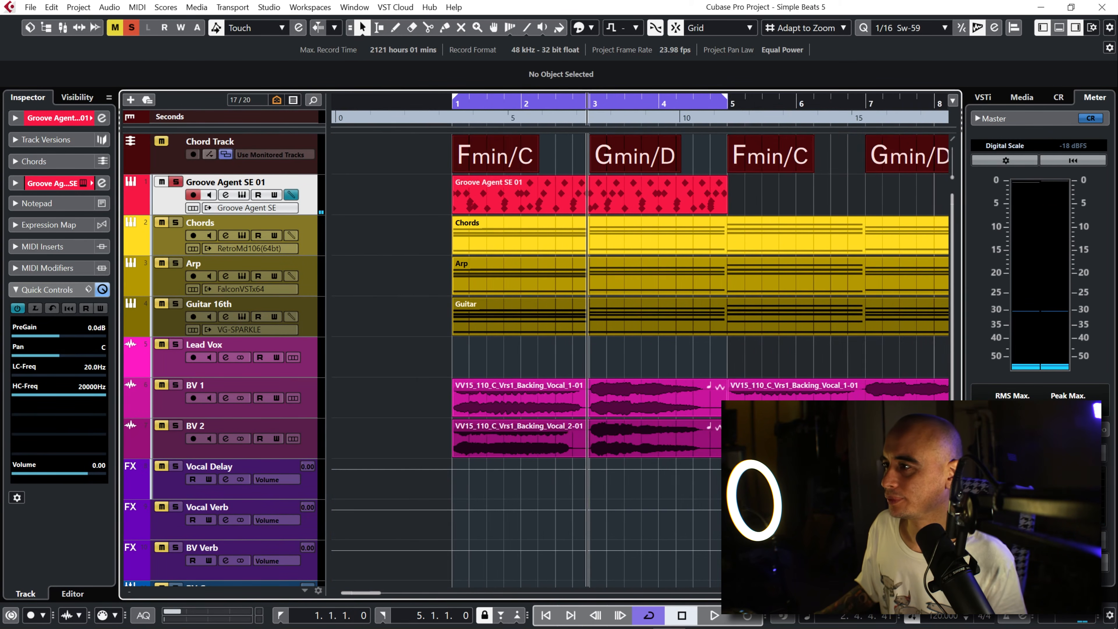
{"action": "key", "text": "h"}
{"action": "key", "text": "h"}
{"action": "key", "text": "h"}
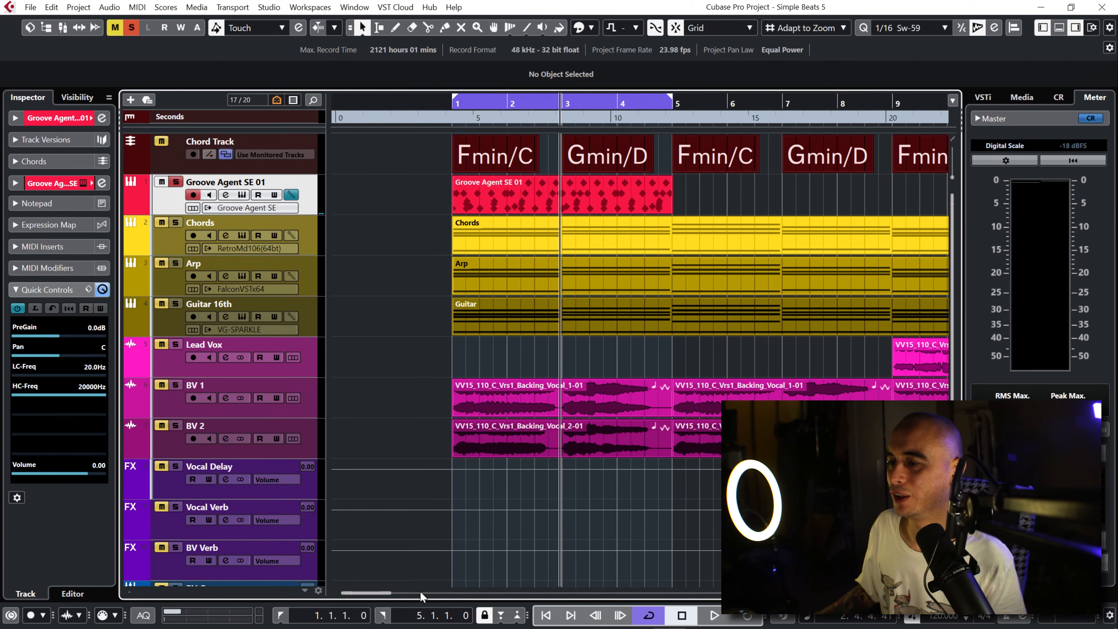
{"action": "left_click_drag", "start_coordinate": [371, 594], "coordinate": [381, 595]}
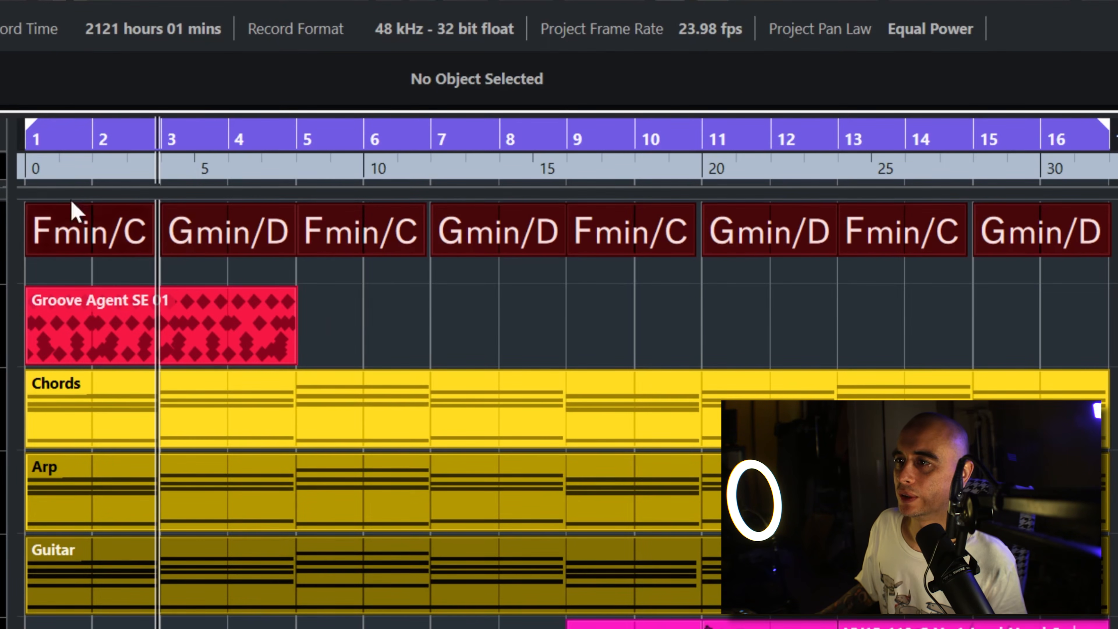
{"action": "left_click", "coordinate": [132, 337]}
{"action": "left_click_drag", "start_coordinate": [291, 324], "coordinate": [863, 336]}
{"action": "key", "text": "ctrl+shift+a"}
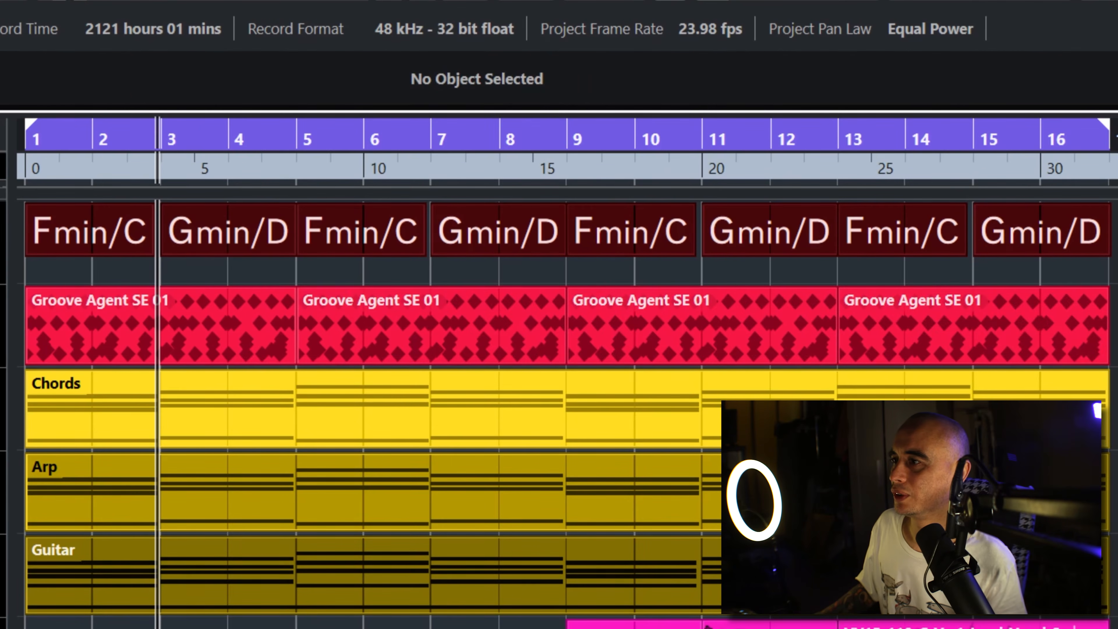
{"action": "right_click", "coordinate": [253, 416]}
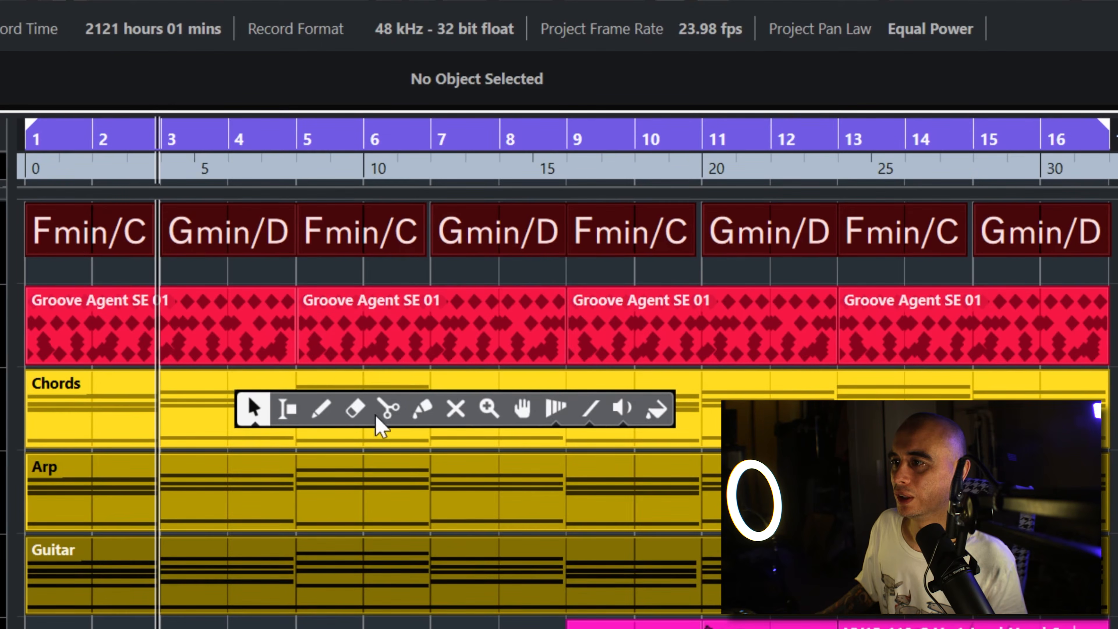
{"action": "left_click", "coordinate": [422, 409]}
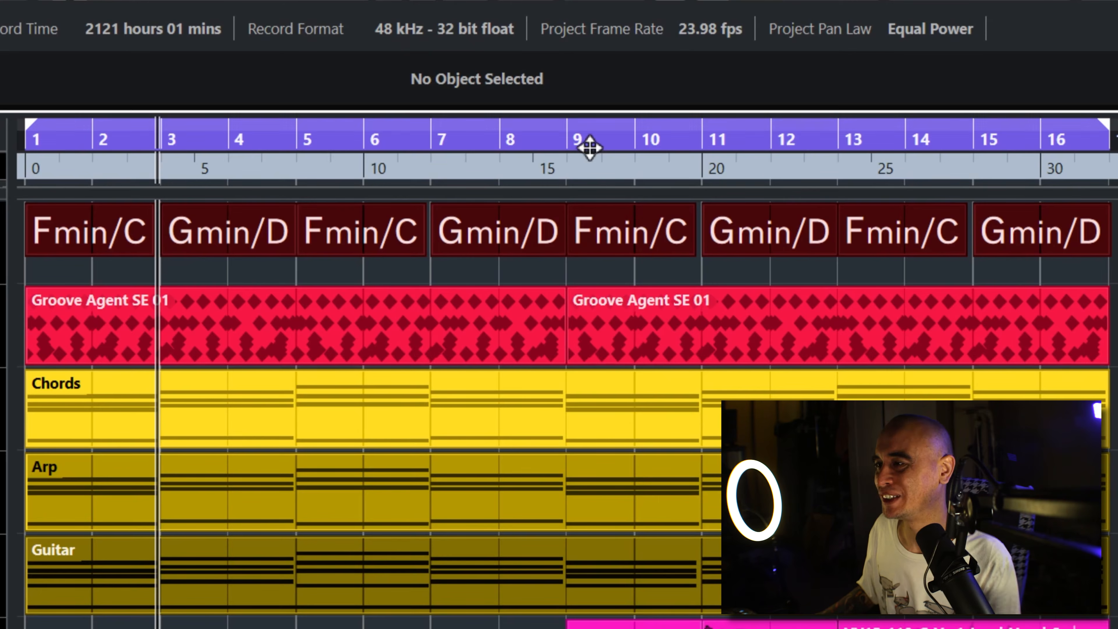
Step: Set the loop to bar 8 only and open the first eight-bar drum part in the drum editor at that bar
{"action": "left_click", "coordinate": [504, 151], "text": "ctrl"}
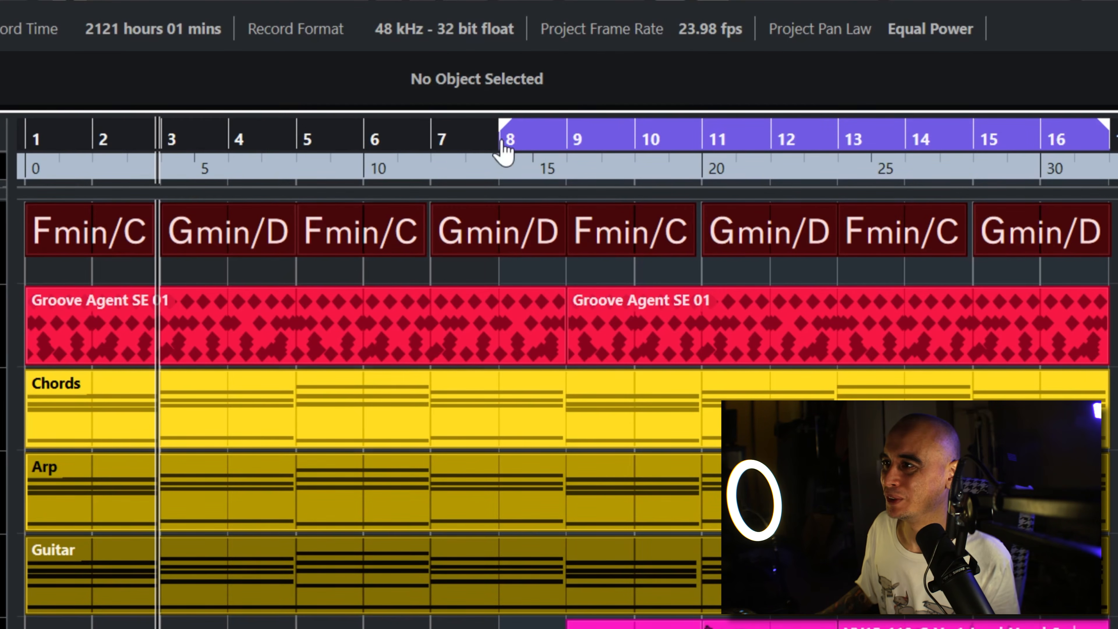
{"action": "left_click", "coordinate": [567, 147], "text": "alt"}
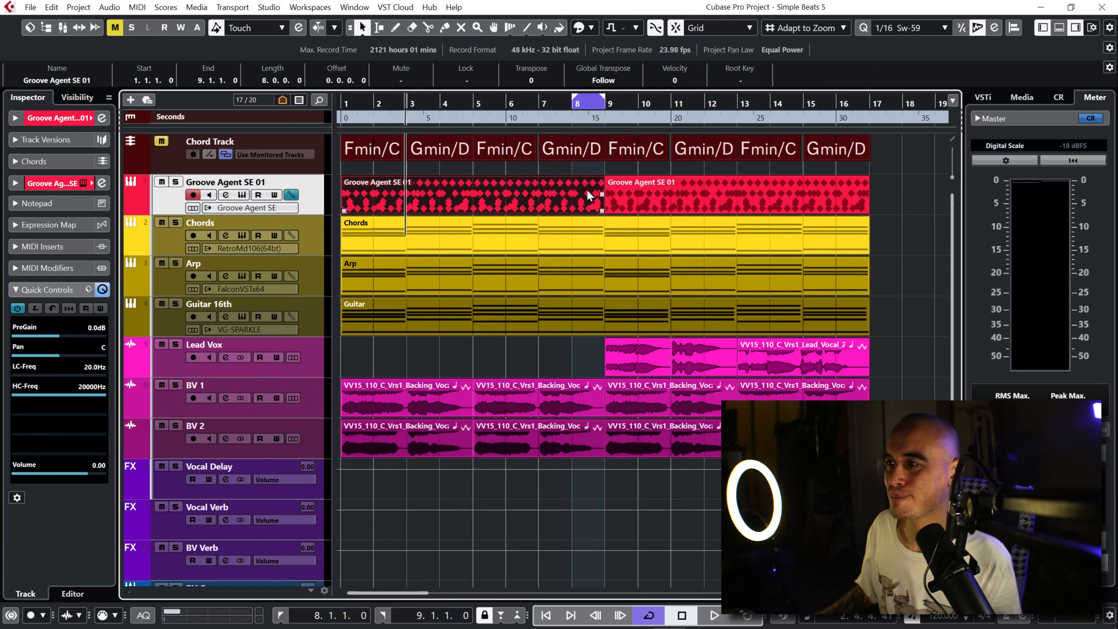
{"action": "double_click", "coordinate": [535, 328]}
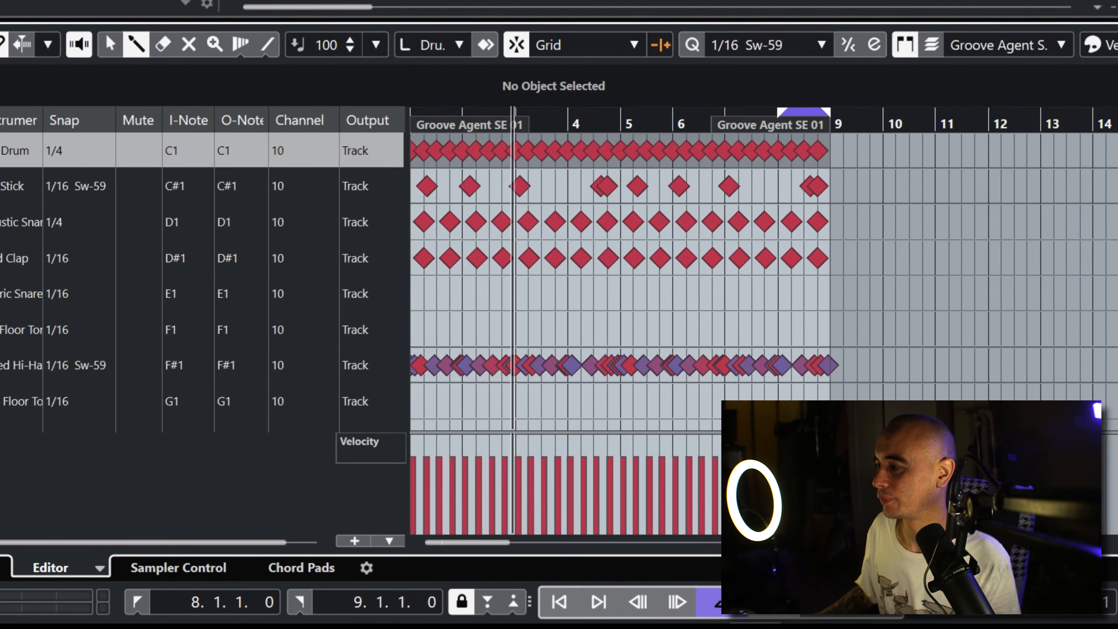
{"action": "key", "text": "h"}
{"action": "key", "text": "h"}
{"action": "key", "text": "h"}
{"action": "left_click_drag", "start_coordinate": [443, 544], "coordinate": [478, 550]}
{"action": "left_click_drag", "start_coordinate": [691, 181], "coordinate": [516, 175]}
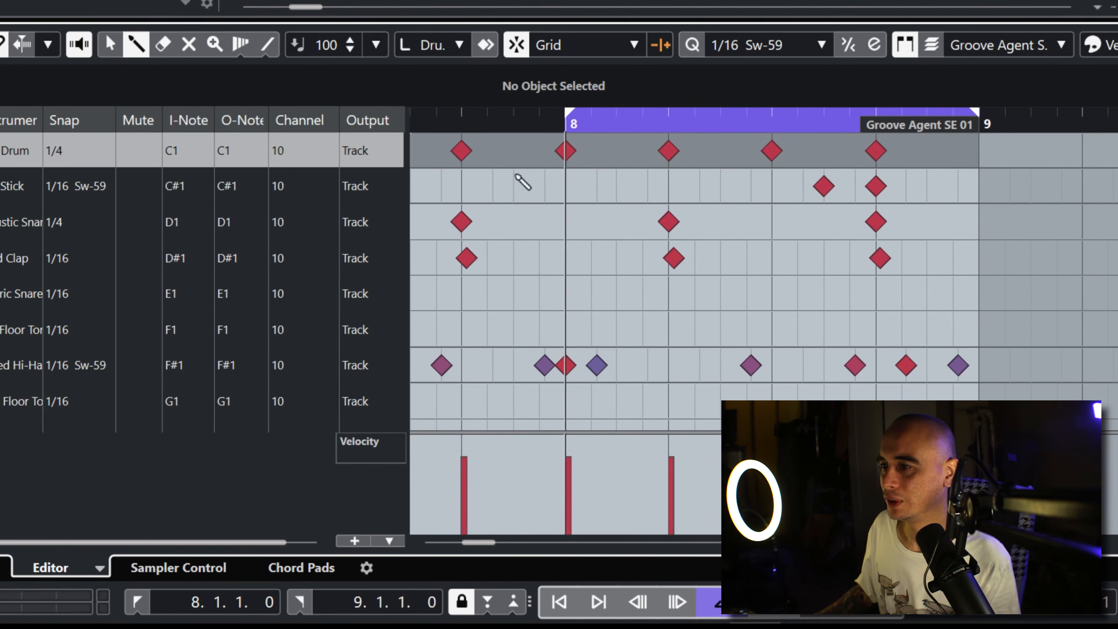
Step: Set the Bass Drum snap to 1/16 Sw-59, draw a kick on the last sixteenth of bar 8 and play the loop
{"action": "left_click", "coordinate": [65, 162]}
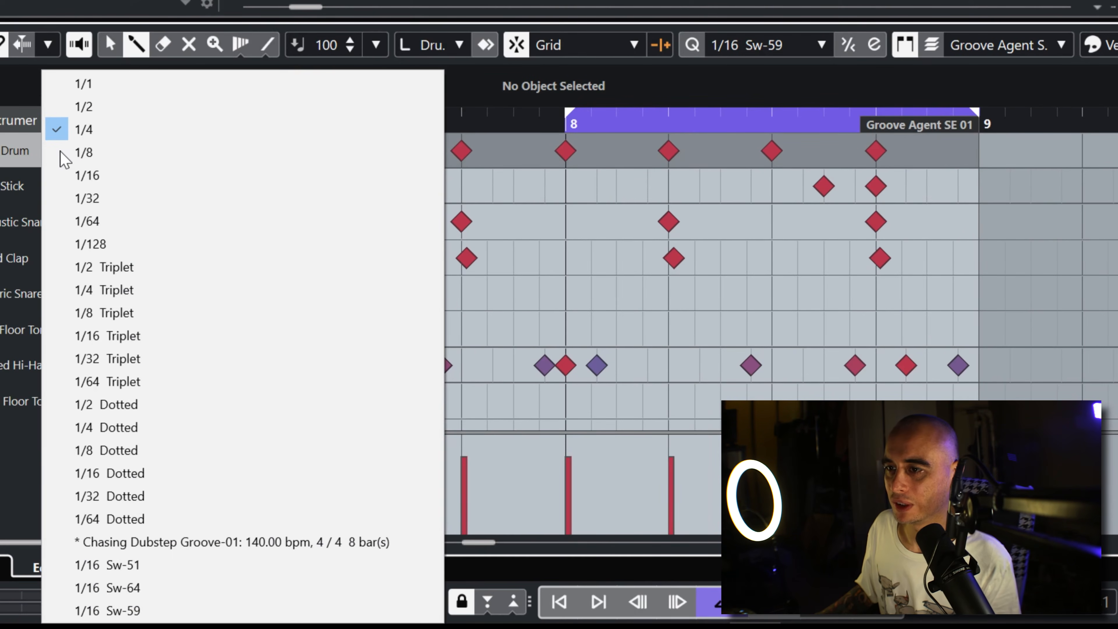
{"action": "left_click", "coordinate": [181, 603]}
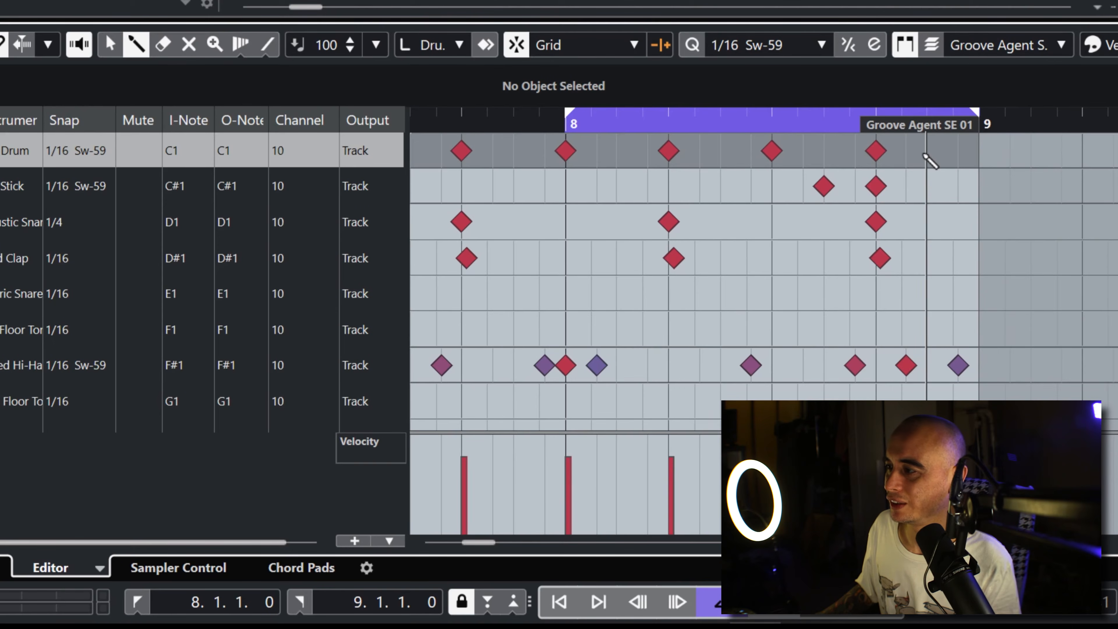
{"action": "left_click", "coordinate": [947, 154]}
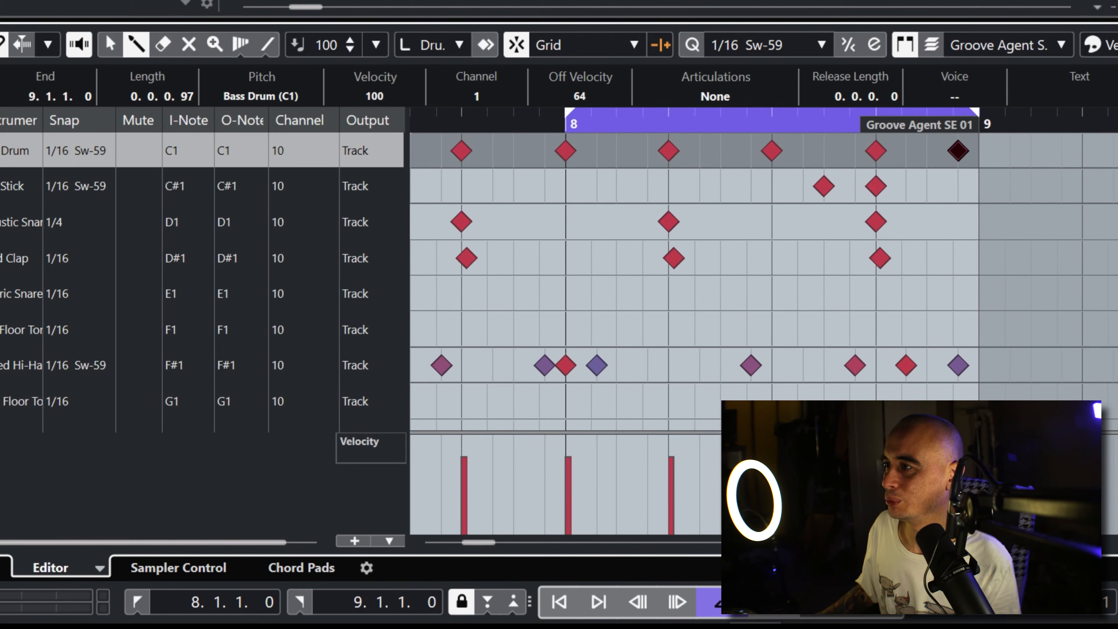
{"action": "key", "text": "KP_1"}
{"action": "key", "text": "space"}
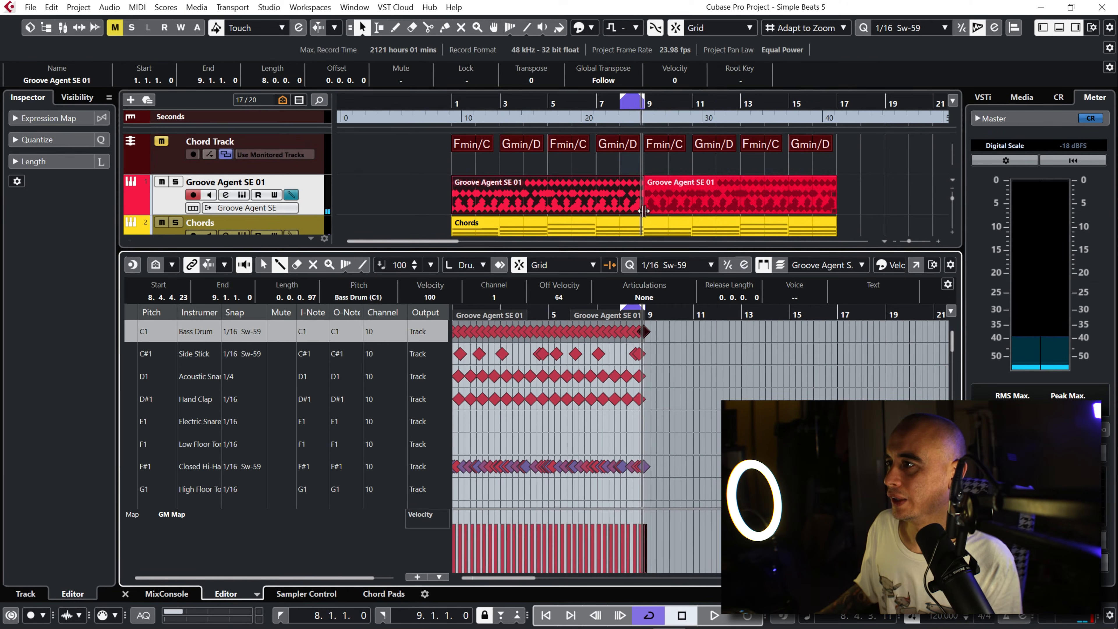
Step: Move the one-bar loop to bar 16 and show the second eight-bar drum part in the drum editor
{"action": "left_click", "coordinate": [628, 101]}
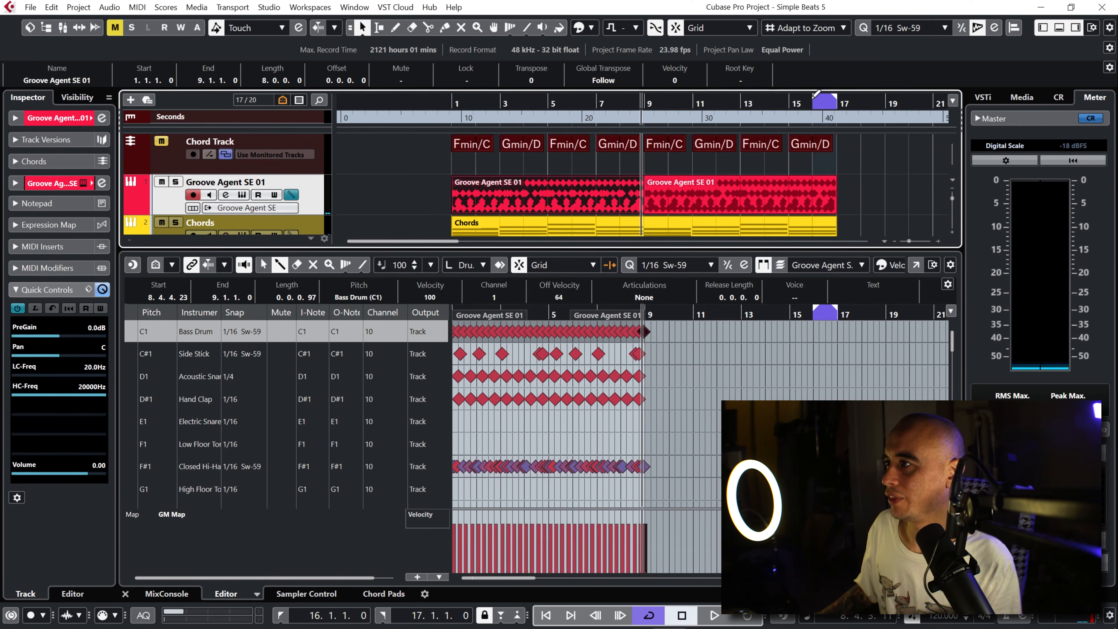
{"action": "left_click_drag", "start_coordinate": [825, 104], "coordinate": [830, 122]}
{"action": "left_click", "coordinate": [836, 209]}
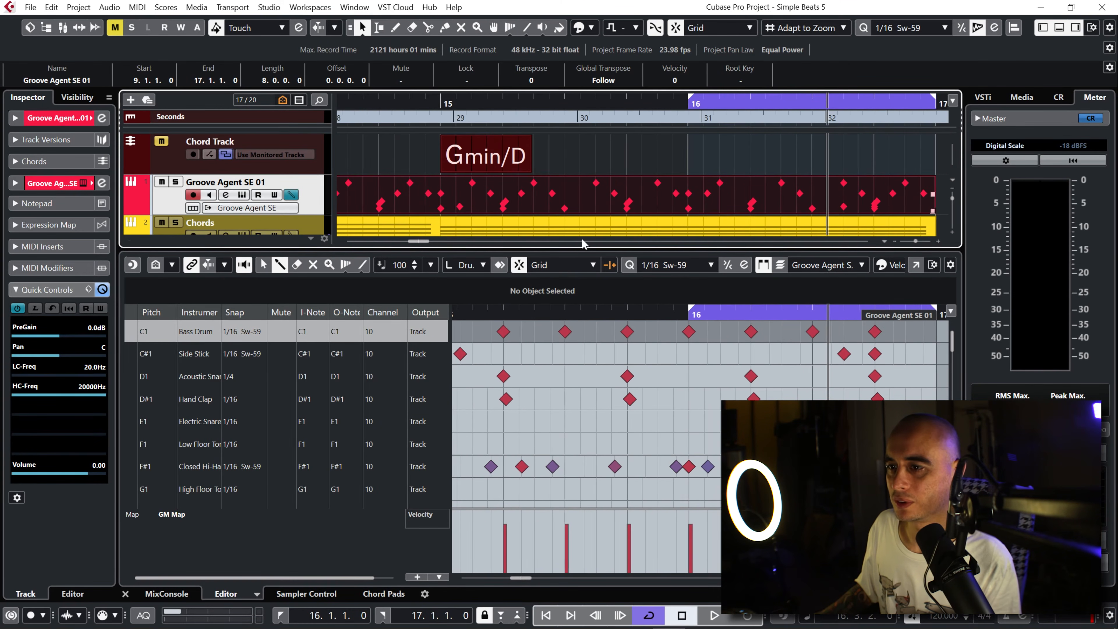
Step: Set the Acoustic Snare snap to 1/16 Sw-59
{"action": "double_click", "coordinate": [203, 379]}
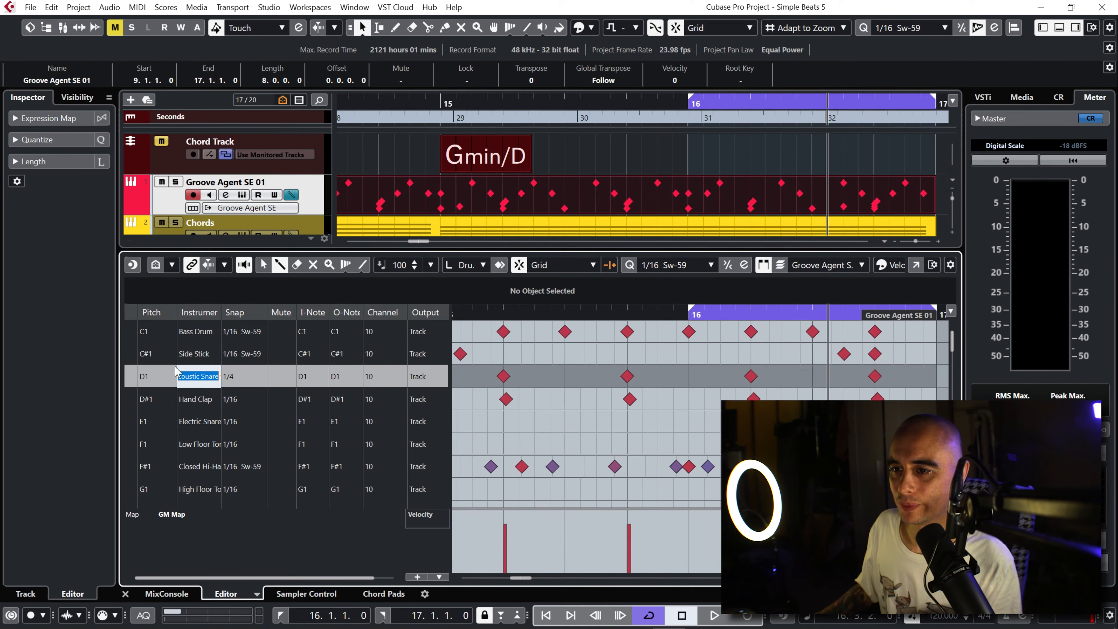
{"action": "left_click", "coordinate": [232, 384]}
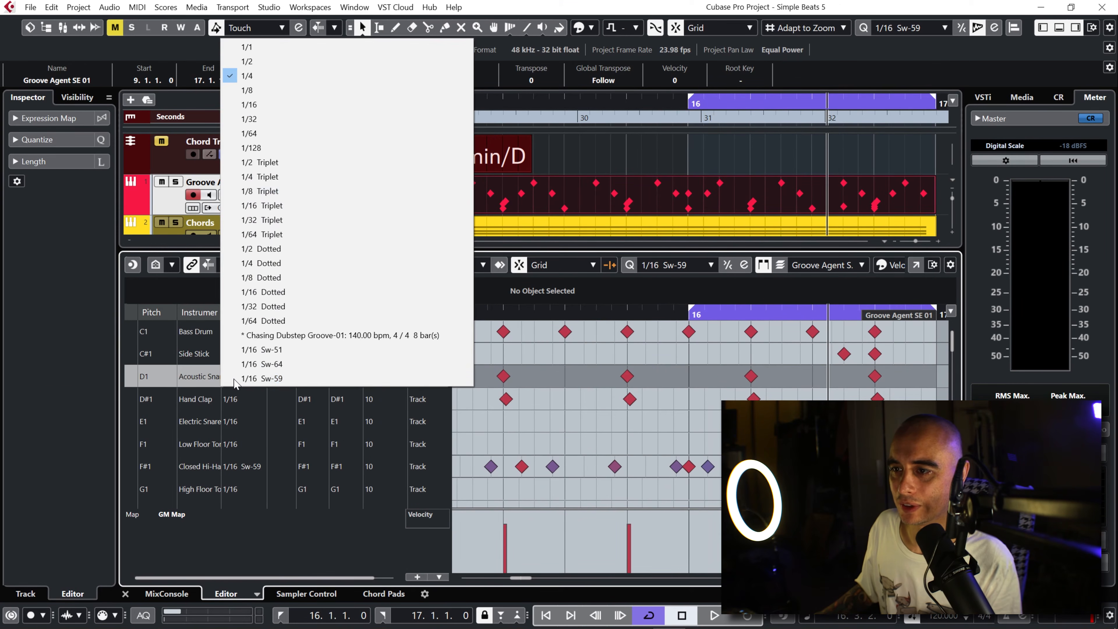
{"action": "left_click", "coordinate": [265, 385]}
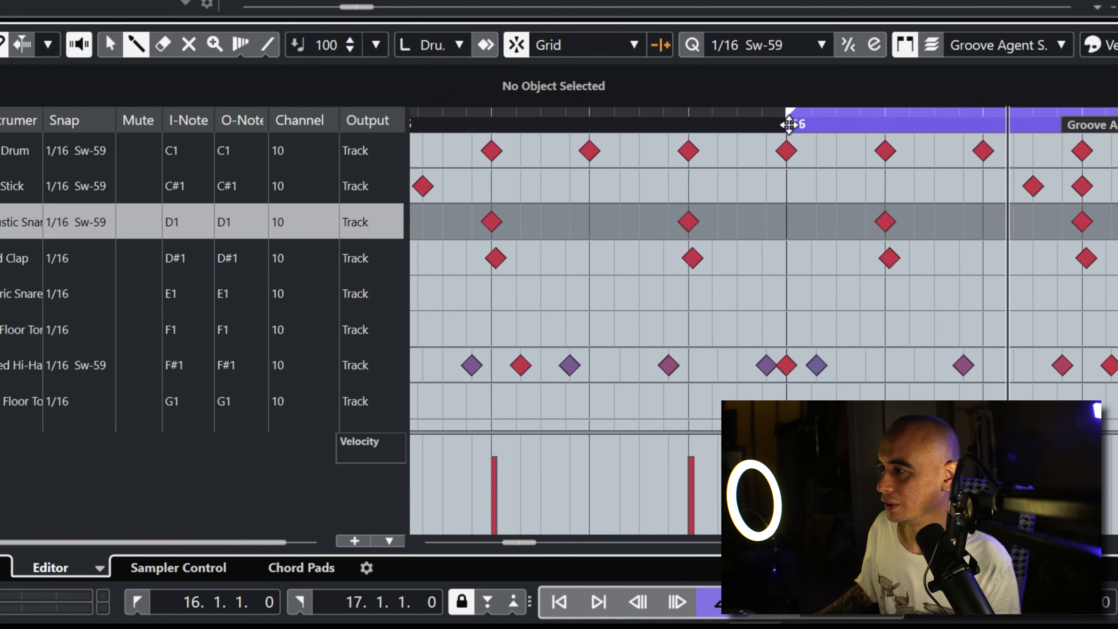
Step: Play bar 16 and draw Acoustic Snare notes one and three sixteenths after beat 3
{"action": "left_click", "coordinate": [690, 315]}
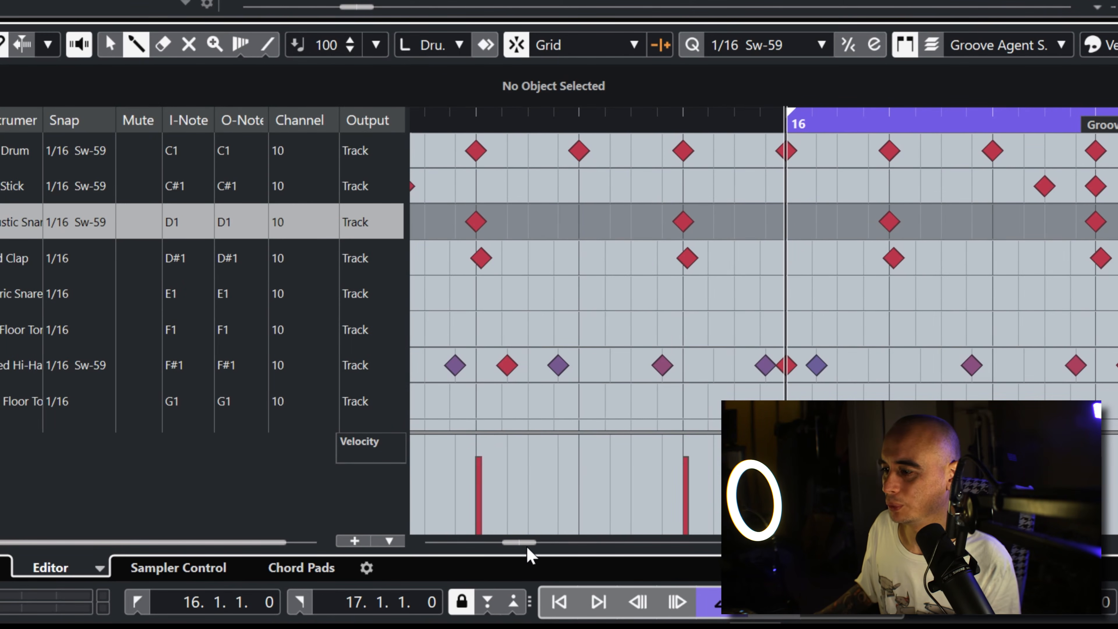
{"action": "left_click_drag", "start_coordinate": [528, 549], "coordinate": [533, 550]}
{"action": "key", "text": "space"}
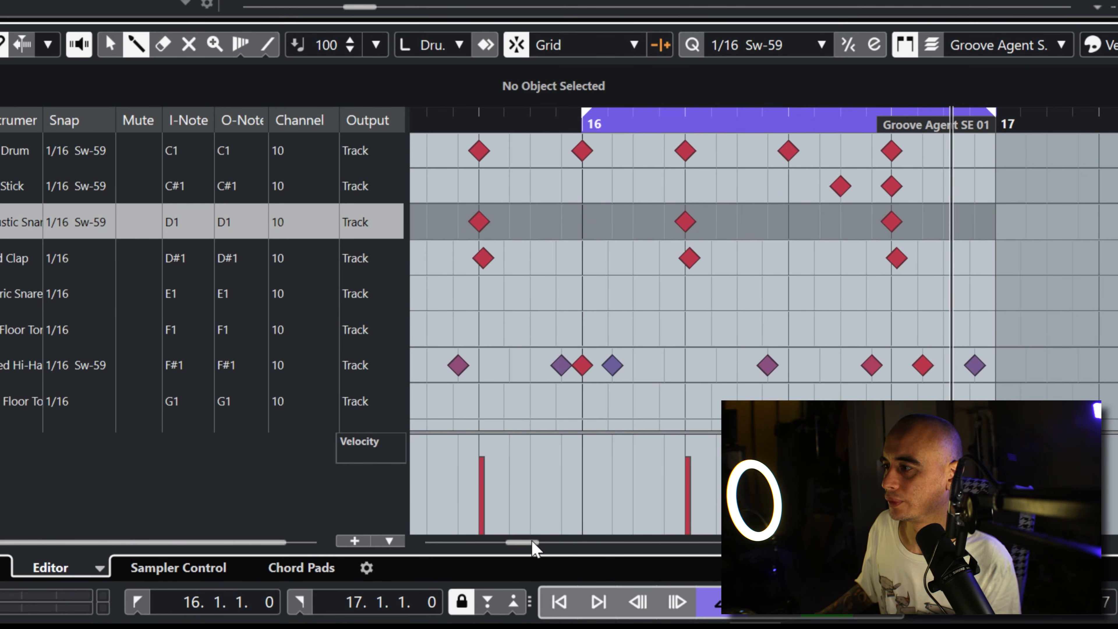
{"action": "left_click", "coordinate": [818, 222]}
{"action": "left_click", "coordinate": [871, 222]}
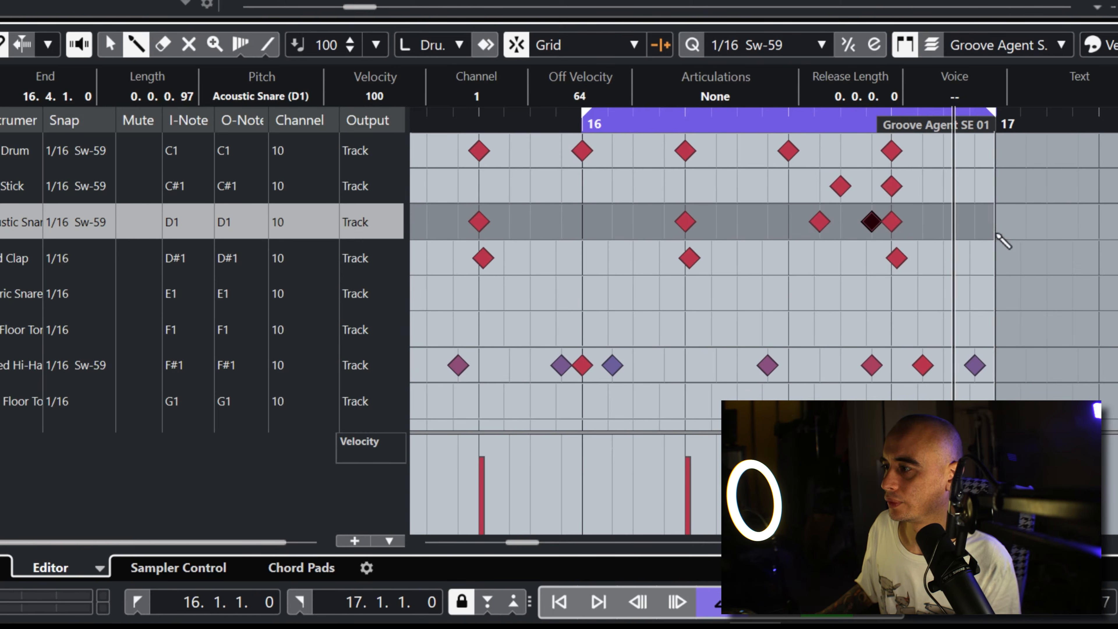
Step: Try Acoustic Snare notes on the fourth, third and second sixteenths of beat 4 in bar 16, removing each one
{"action": "left_click", "coordinate": [974, 222]}
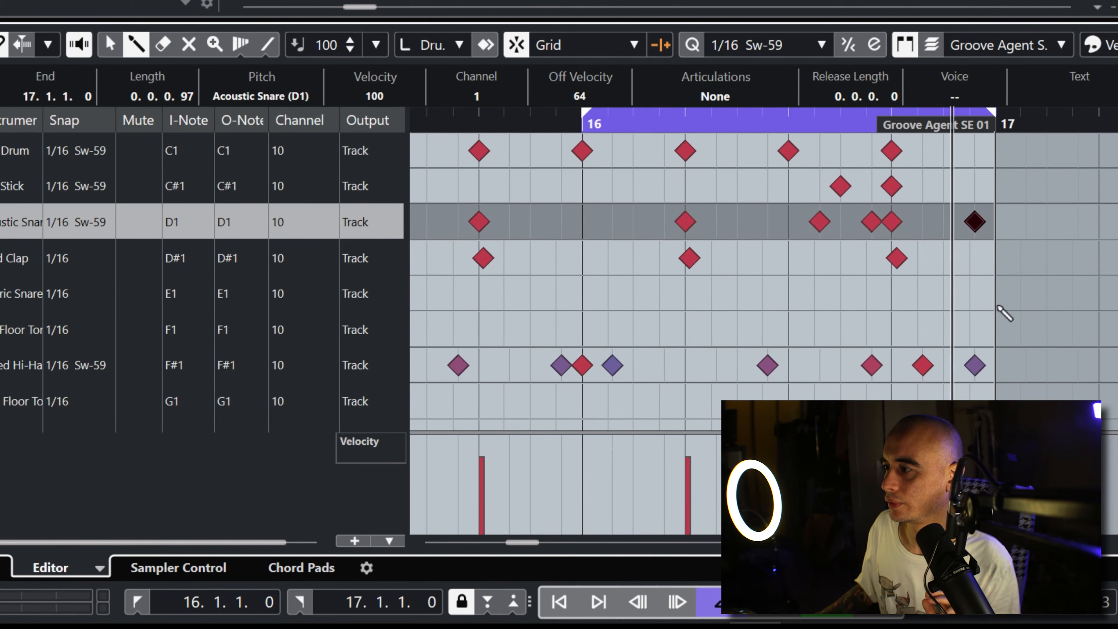
{"action": "left_click", "coordinate": [975, 222]}
{"action": "left_click", "coordinate": [943, 222]}
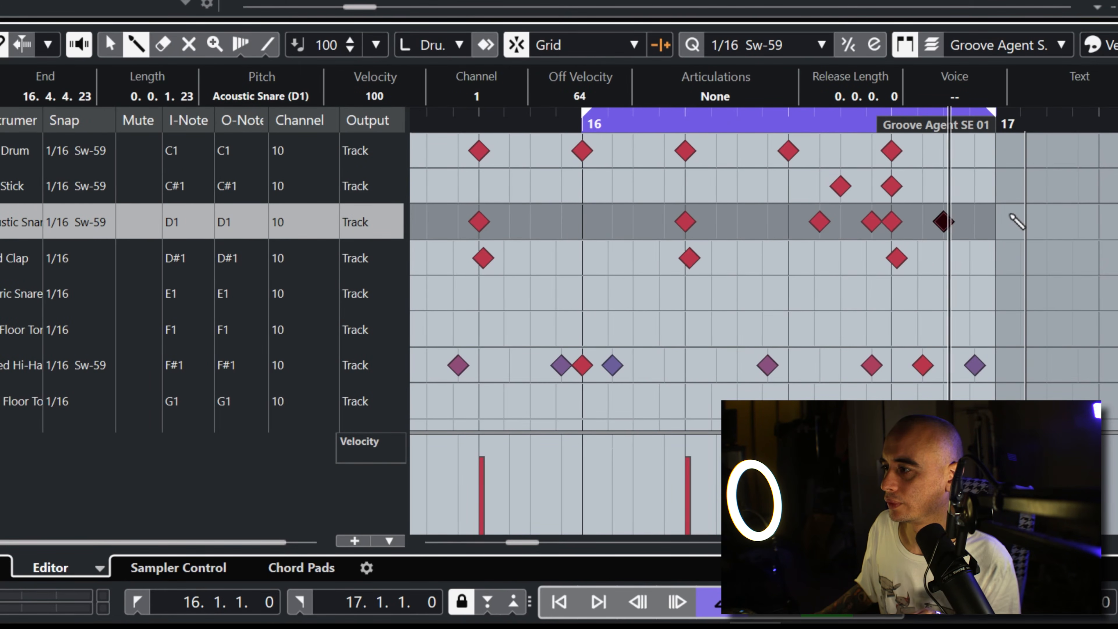
{"action": "left_click", "coordinate": [942, 222]}
{"action": "left_click", "coordinate": [923, 222]}
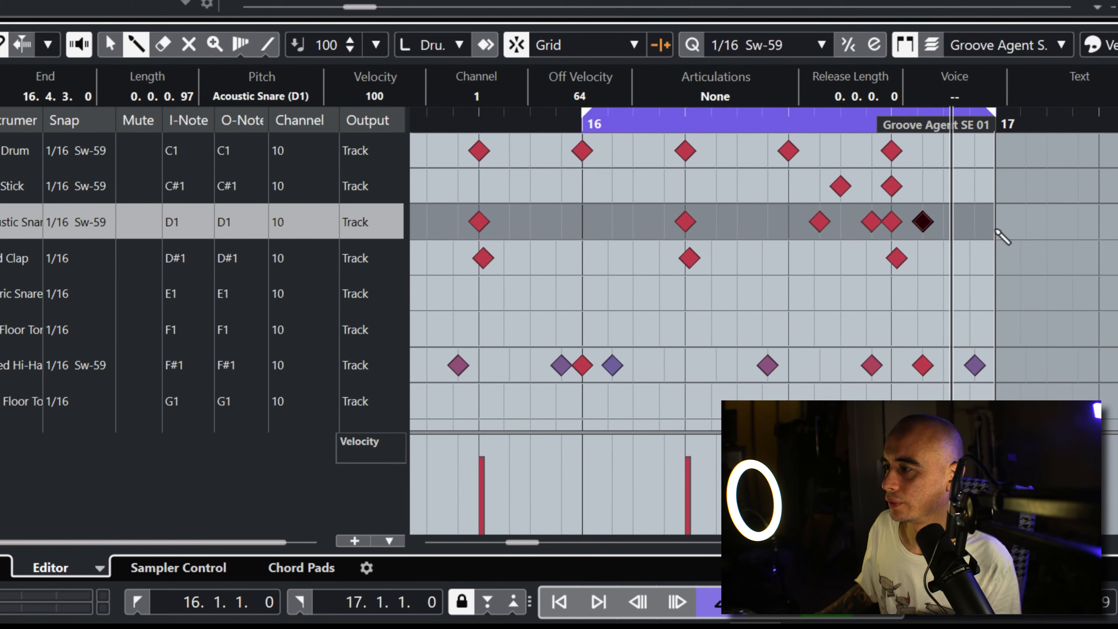
{"action": "left_click", "coordinate": [923, 221]}
Step: Draw Acoustic Snare notes on the last two sixteenths of bar 16, lower the added snare velocities, the final one to 85, and toggle playback
{"action": "left_click", "coordinate": [943, 222]}
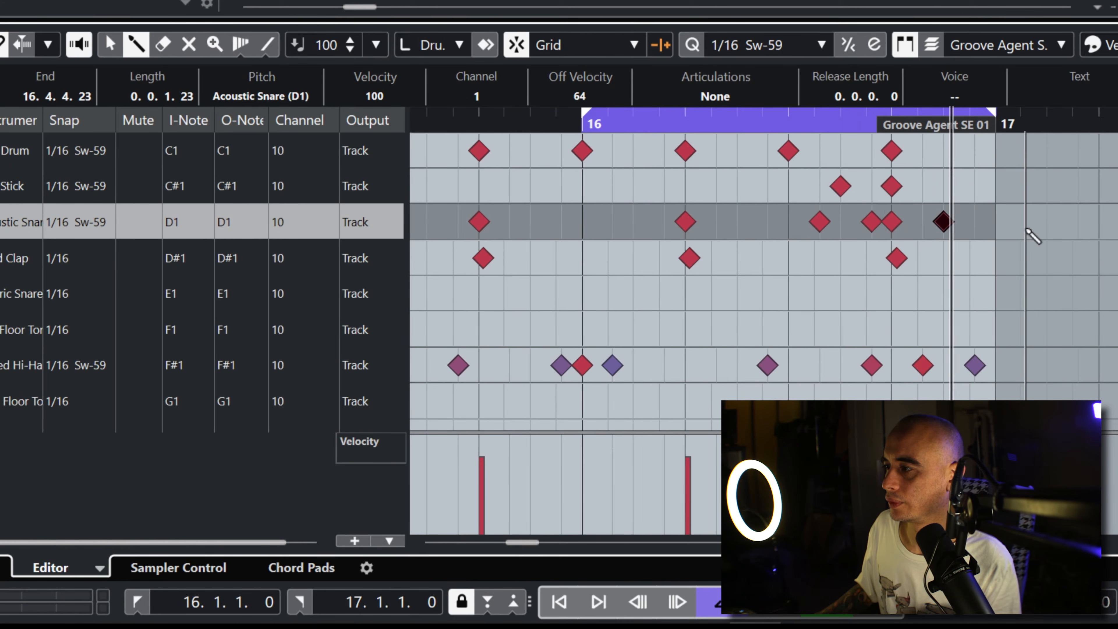
{"action": "left_click", "coordinate": [976, 230]}
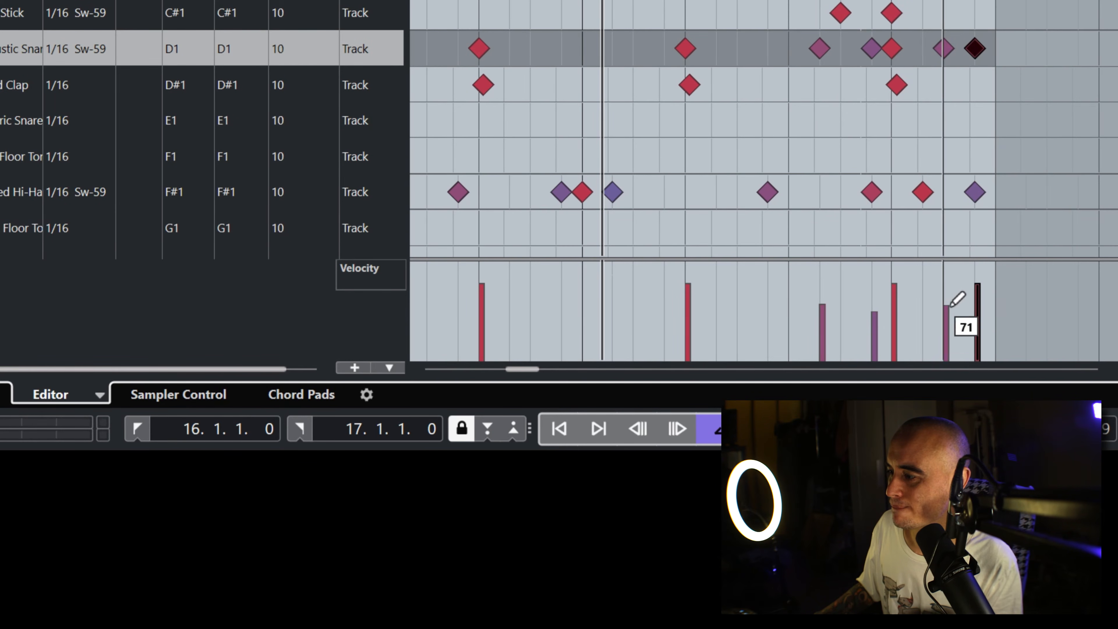
{"action": "key", "text": "space"}
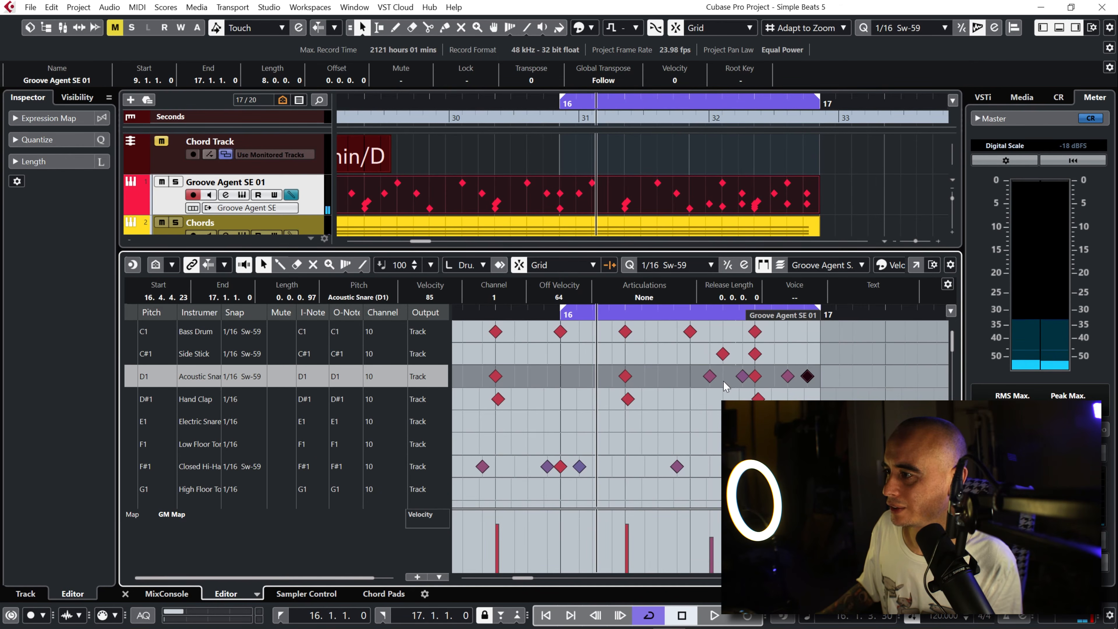
Step: Move the Side Stick note after beat 3 of bar 16 to the bar's last sixteenth, without enlarging the part, and audition it
{"action": "left_click_drag", "start_coordinate": [724, 356], "coordinate": [789, 357]}
{"action": "key", "text": "space"}
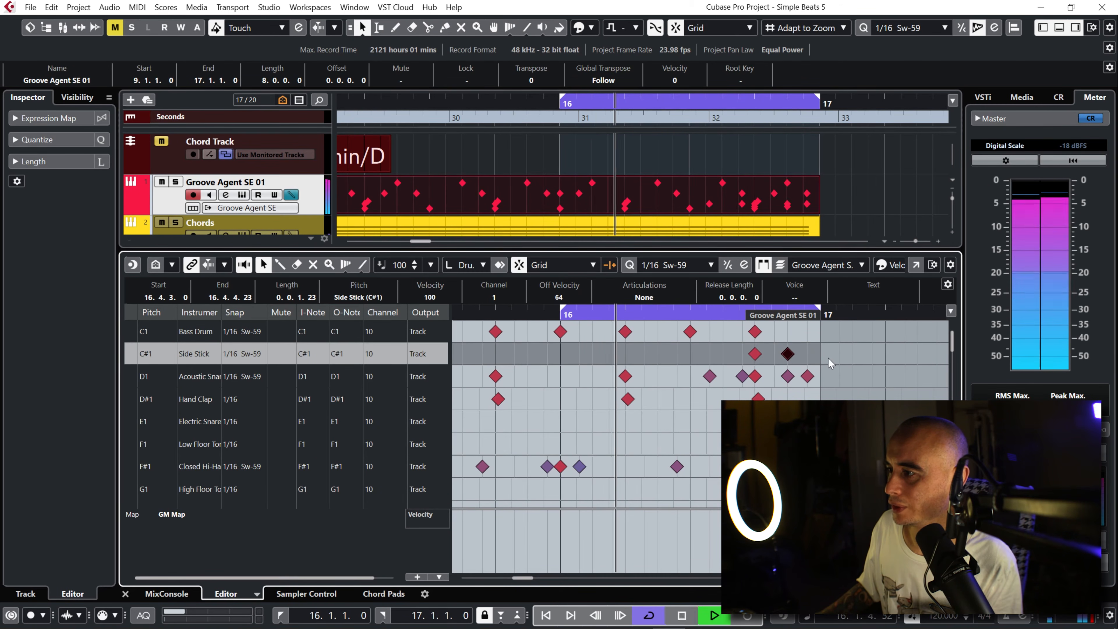
{"action": "left_click_drag", "start_coordinate": [787, 354], "coordinate": [808, 355]}
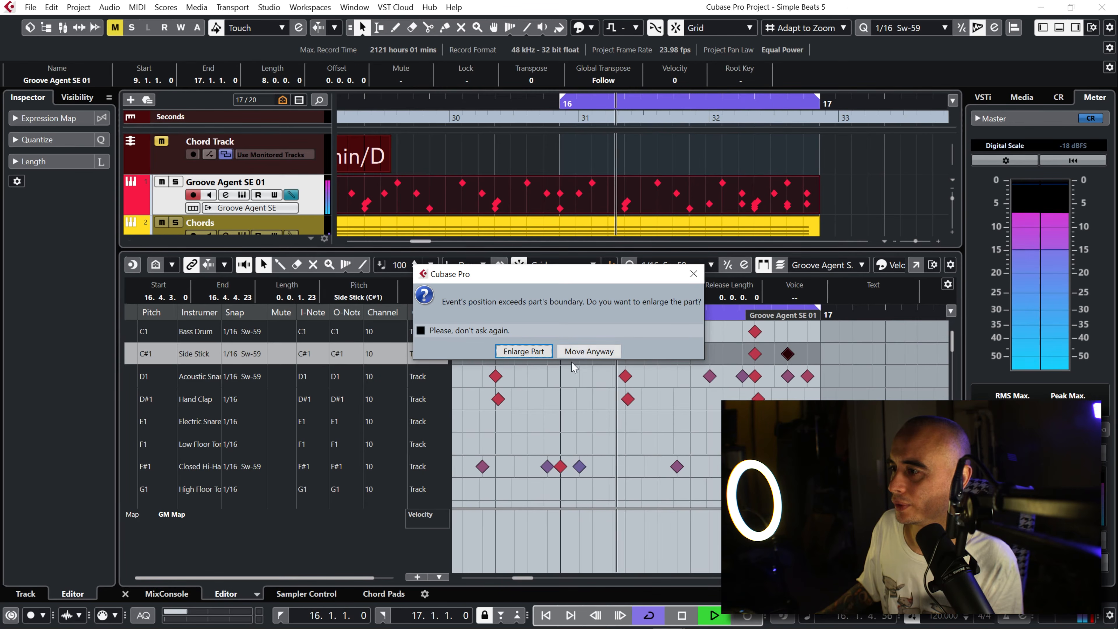
{"action": "left_click", "coordinate": [616, 351]}
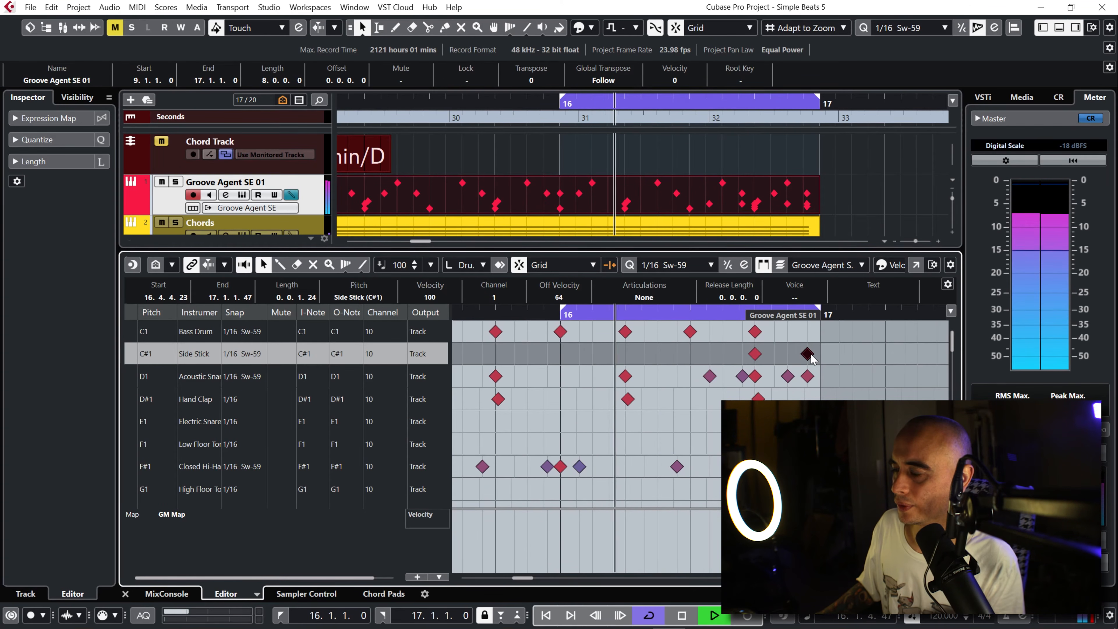
{"action": "left_click", "coordinate": [776, 400]}
{"action": "key", "text": "space"}
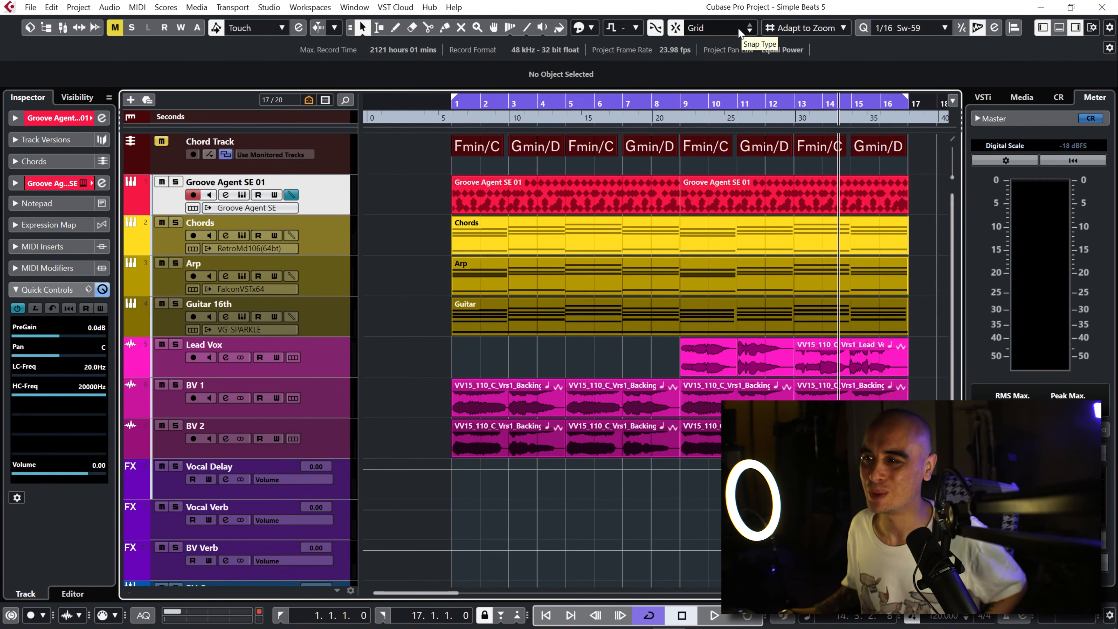
Step: Play the arrangement and check the channel levels in the MixConsole
{"action": "left_click", "coordinate": [1059, 27]}
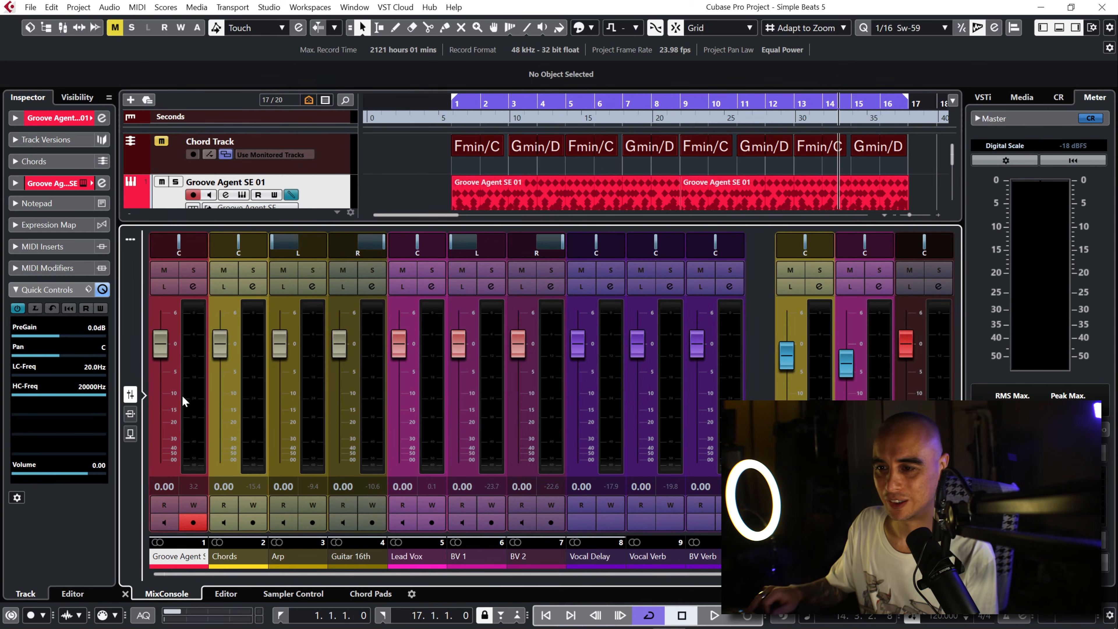
{"action": "key", "text": "space"}
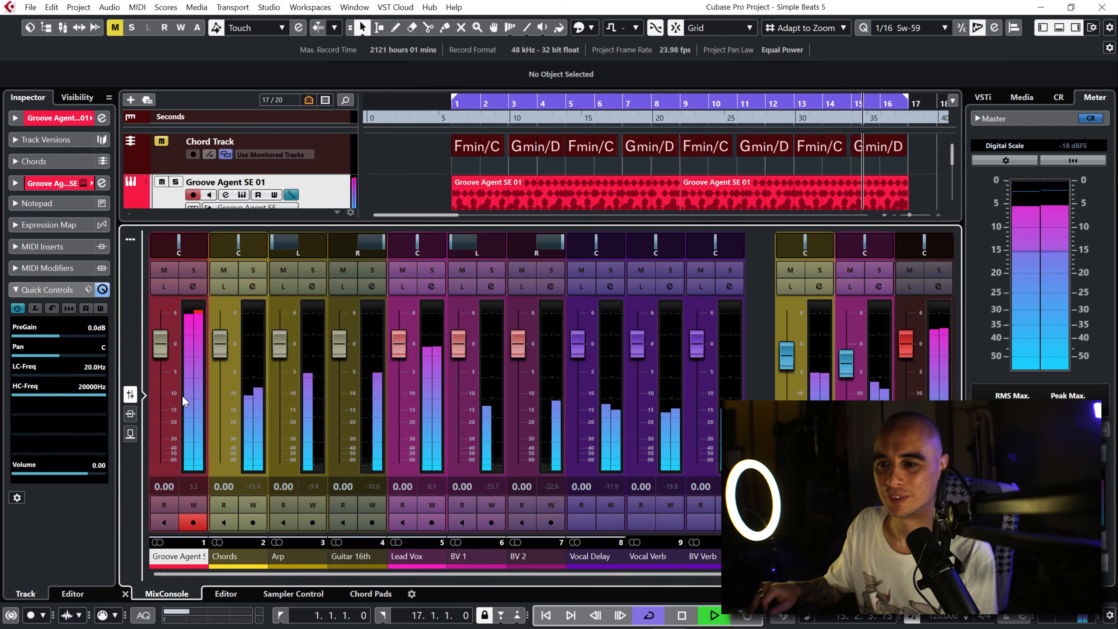
{"action": "key", "text": "space"}
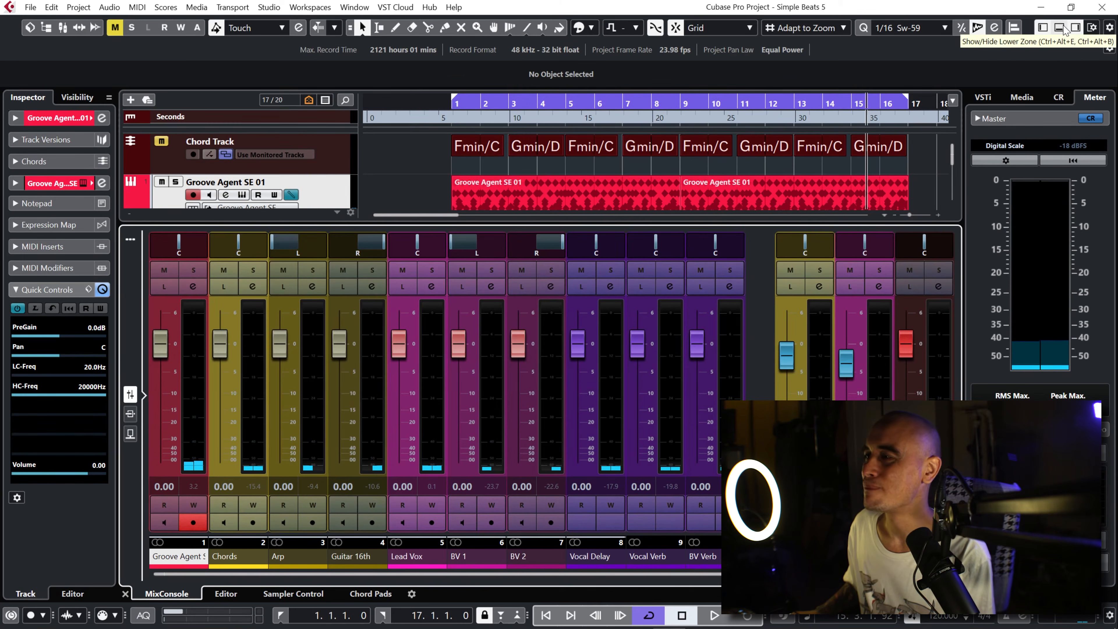
{"action": "left_click", "coordinate": [1060, 29]}
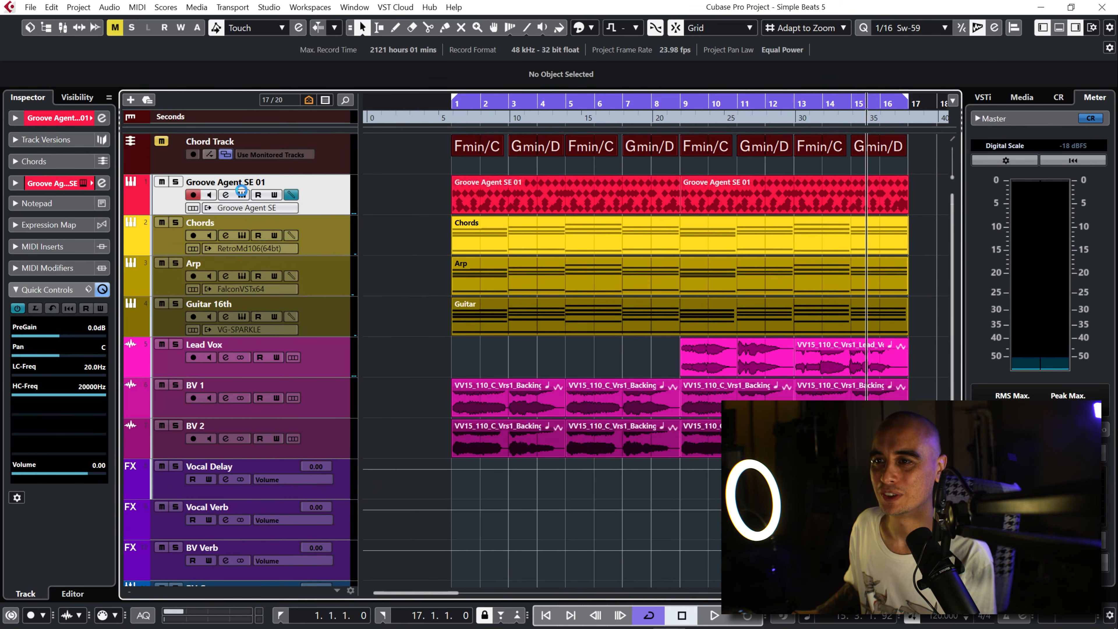
Step: Open the Groove Agent SE instrument and activate its stereo outputs Out 2 and Out 3
{"action": "left_click", "coordinate": [242, 194]}
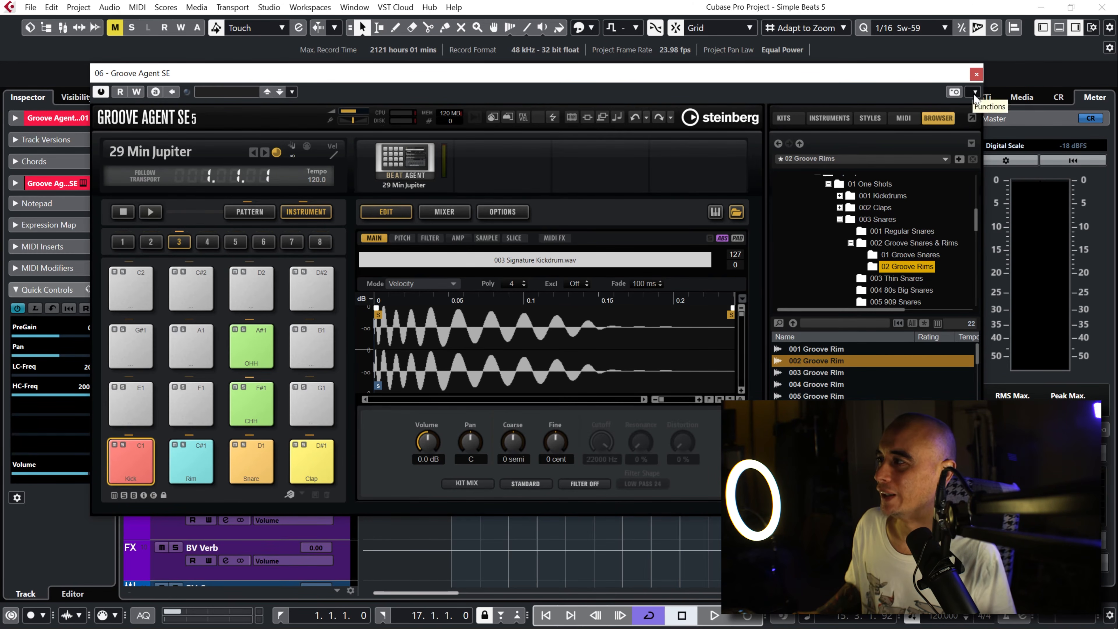
{"action": "left_click", "coordinate": [974, 93]}
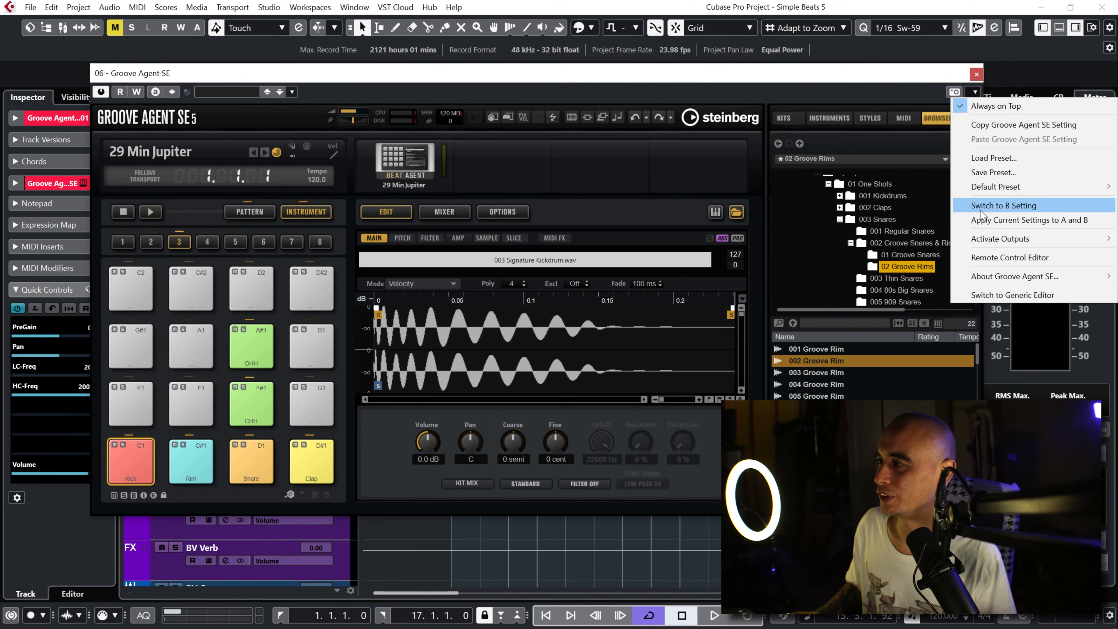
{"action": "mouse_move", "coordinate": [984, 243]}
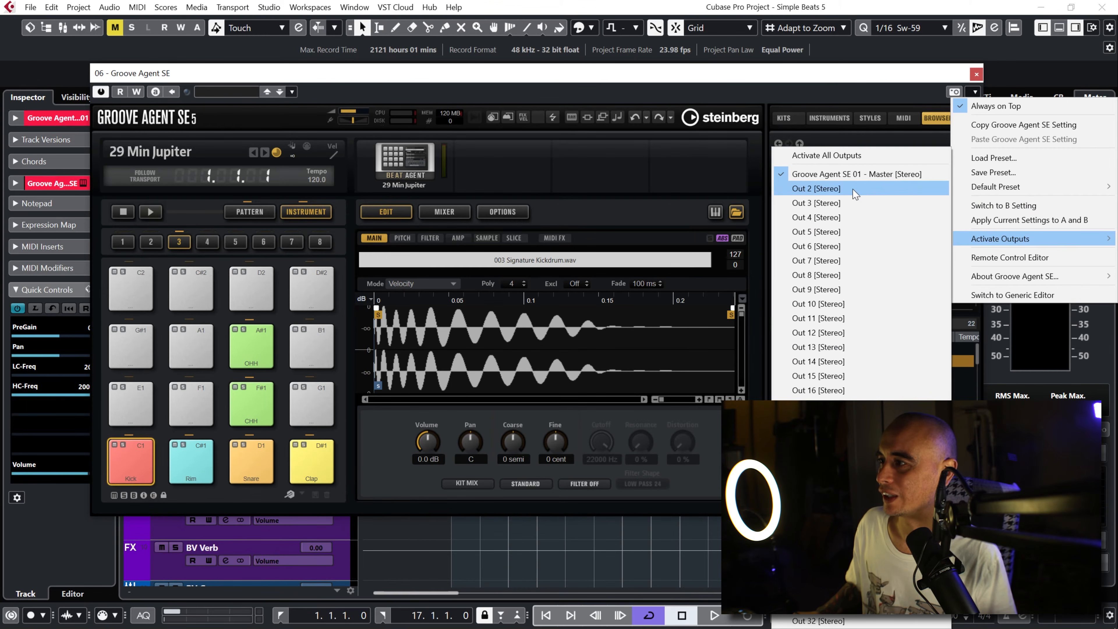
{"action": "left_click", "coordinate": [854, 189]}
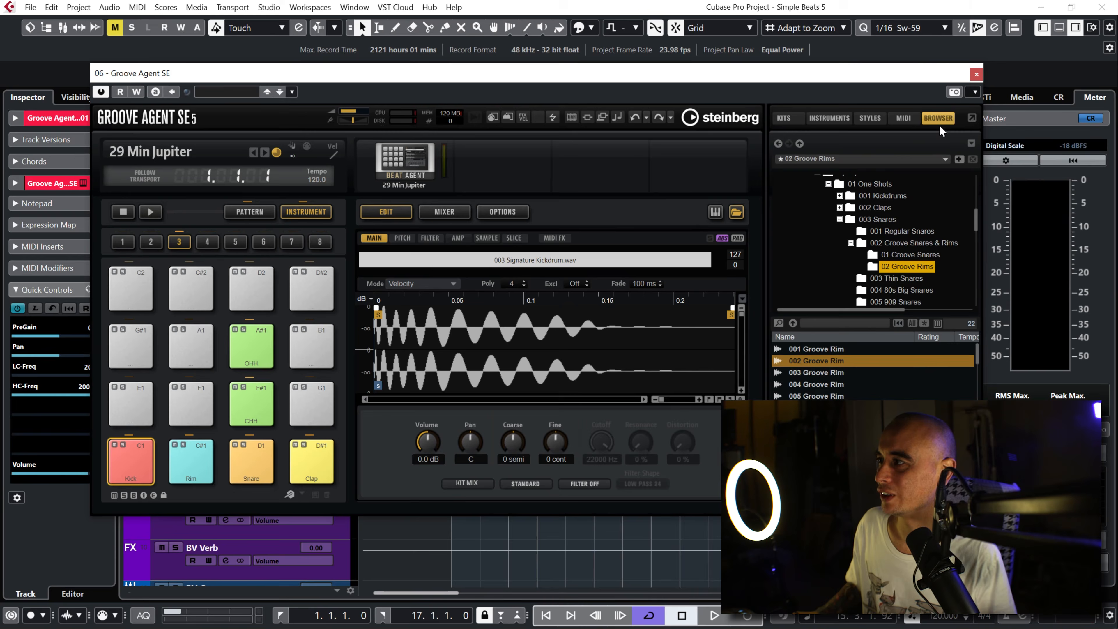
{"action": "left_click", "coordinate": [973, 94]}
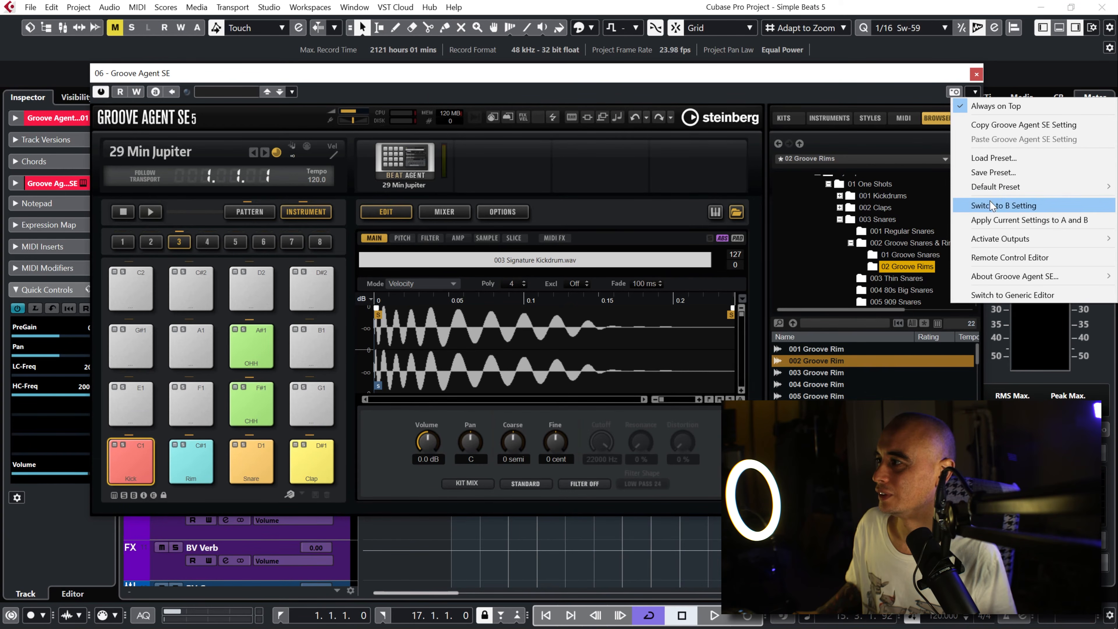
{"action": "mouse_move", "coordinate": [999, 245]}
{"action": "left_click", "coordinate": [879, 202]}
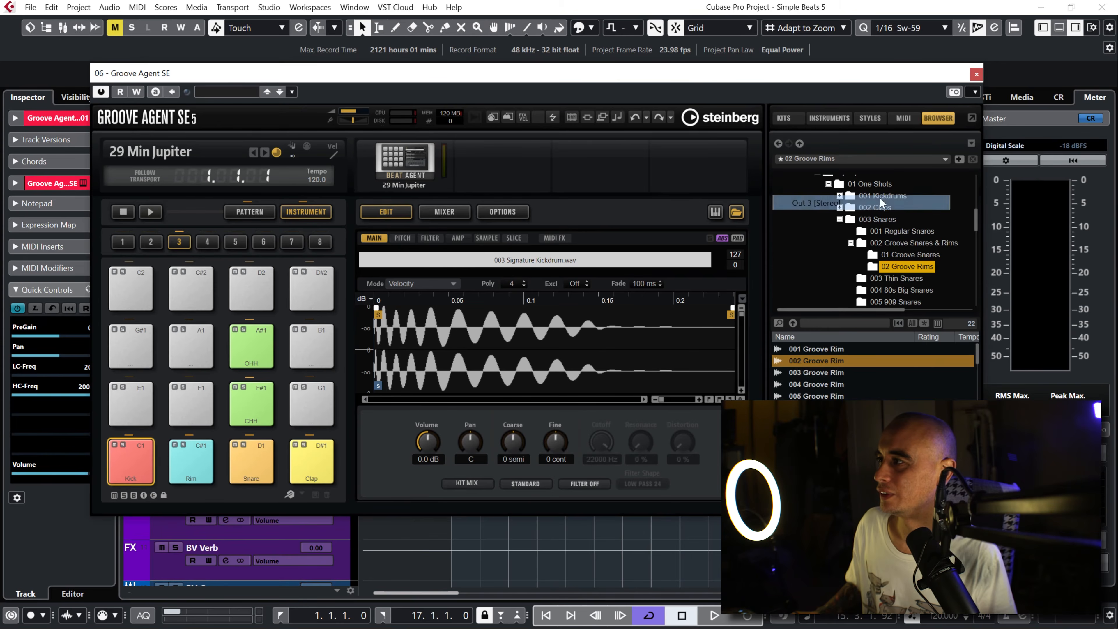
Step: Activate Groove Agent SE's stereo outputs Out 4, Out 5 and Out 6
{"action": "left_click", "coordinate": [975, 93]}
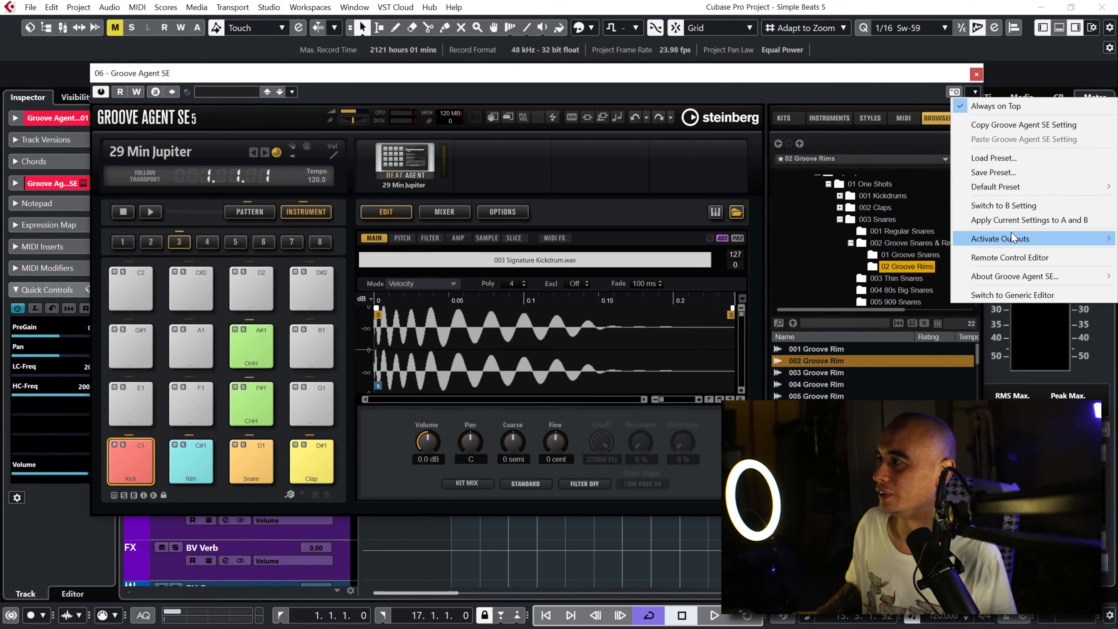
{"action": "mouse_move", "coordinate": [1006, 233]}
{"action": "left_click", "coordinate": [828, 217]}
{"action": "left_click", "coordinate": [974, 92]}
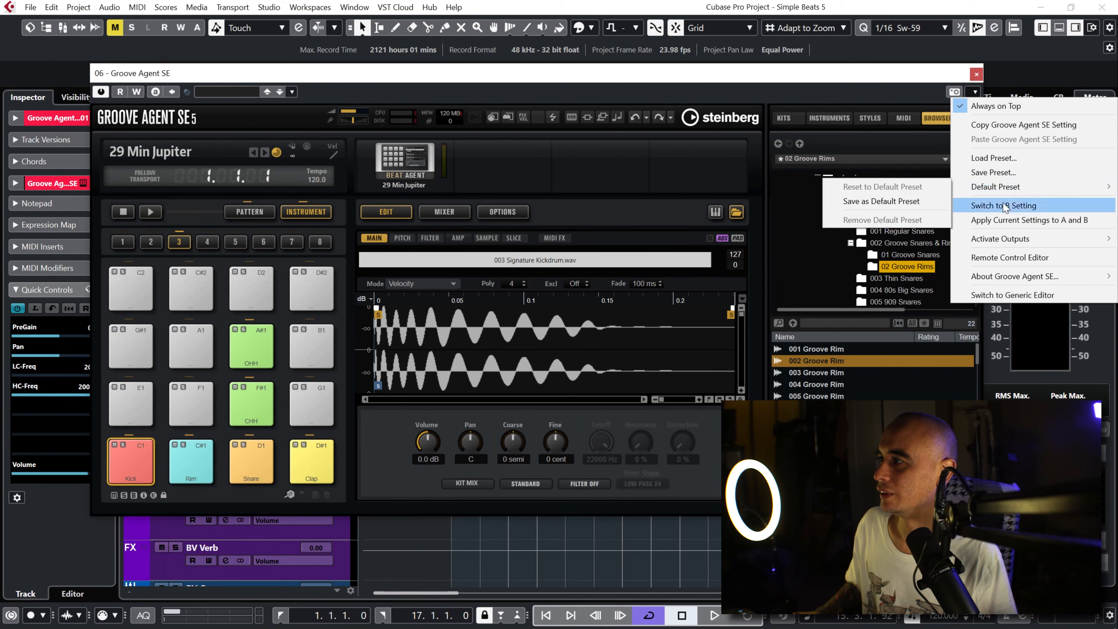
{"action": "mouse_move", "coordinate": [1006, 239]}
{"action": "left_click", "coordinate": [893, 232]}
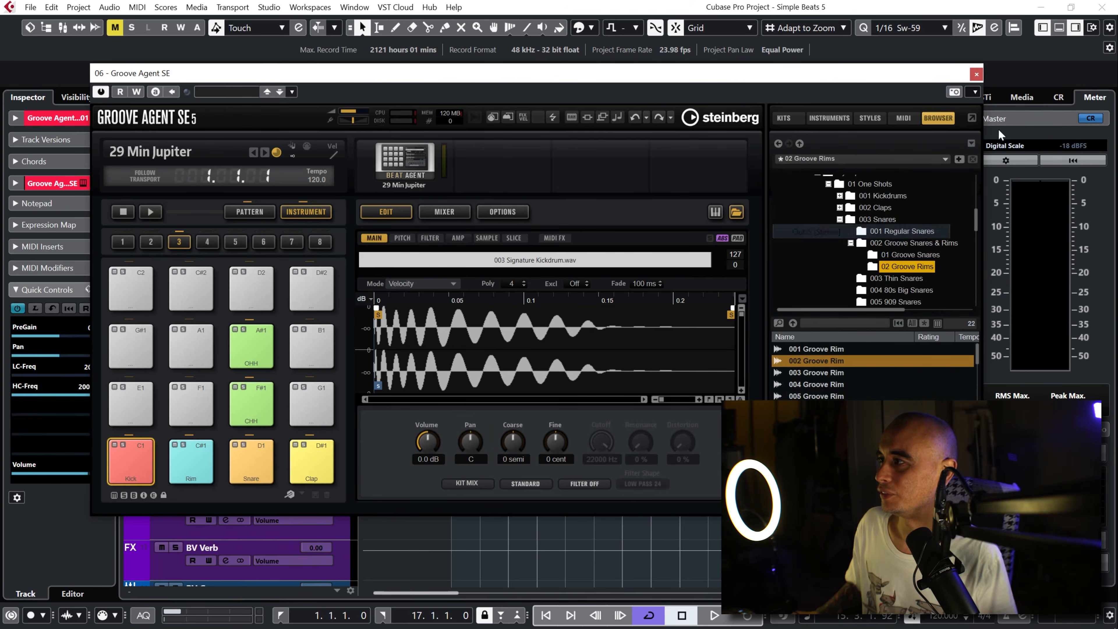
{"action": "left_click", "coordinate": [975, 93]}
{"action": "mouse_move", "coordinate": [999, 240]}
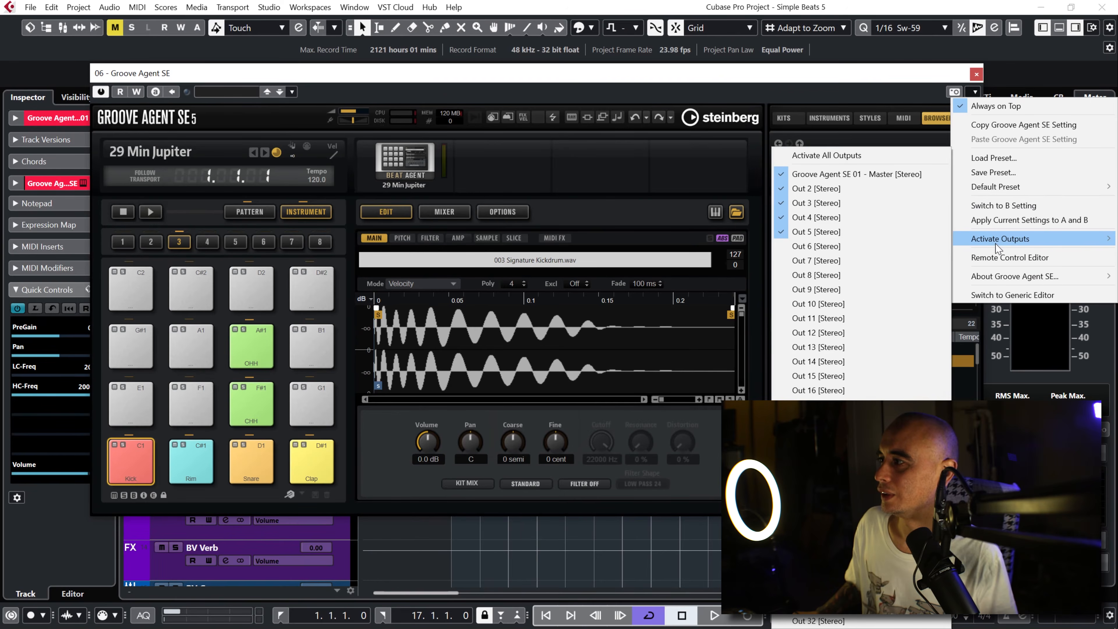
{"action": "left_click", "coordinate": [875, 247]}
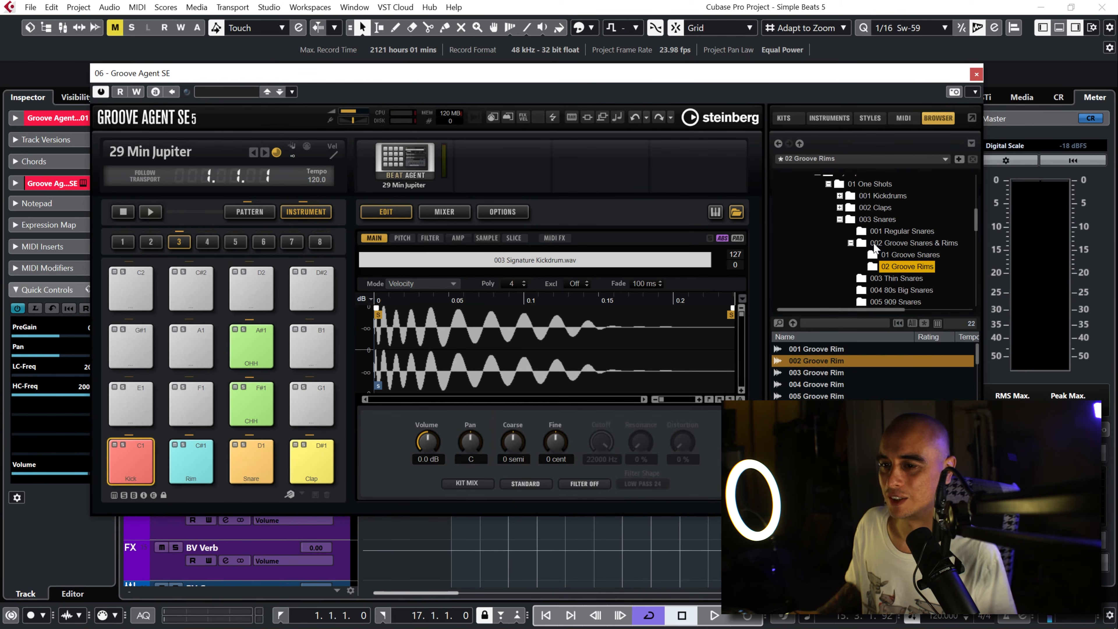
Step: Assign the Kick pad to Out 2 and the Rim pad to Out 3
{"action": "left_click", "coordinate": [141, 464]}
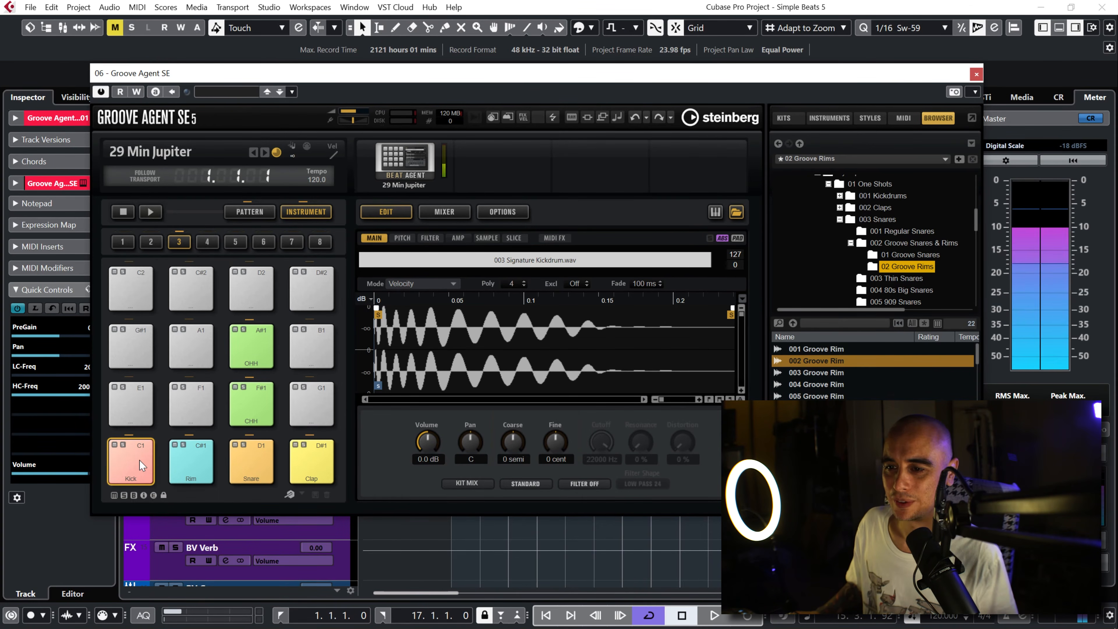
{"action": "right_click", "coordinate": [140, 464]}
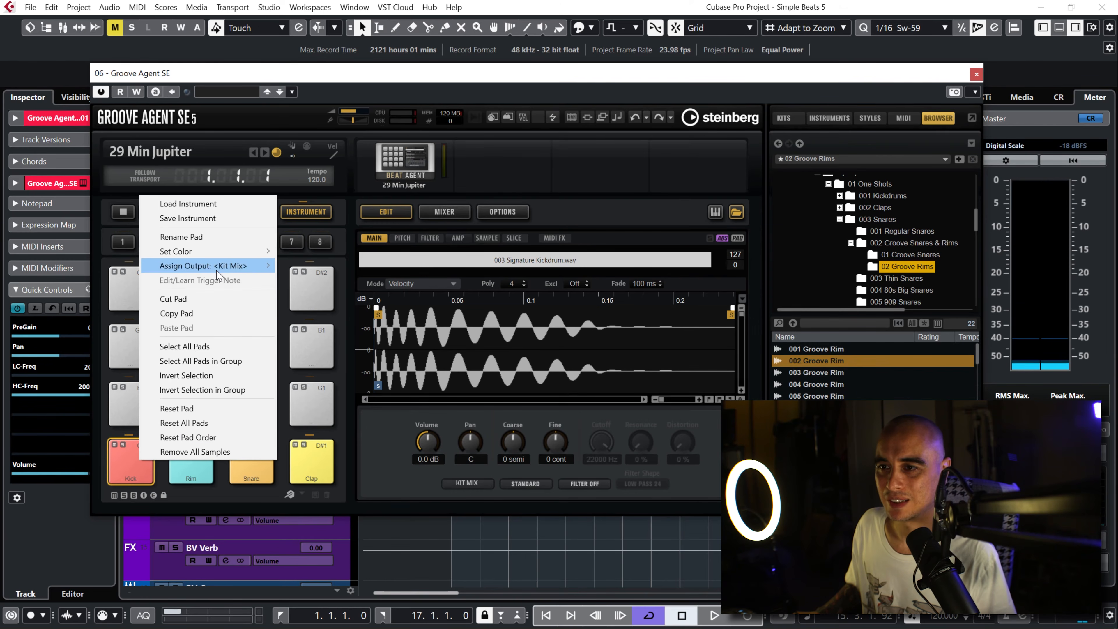
{"action": "mouse_move", "coordinate": [218, 266]}
{"action": "left_click", "coordinate": [306, 188]}
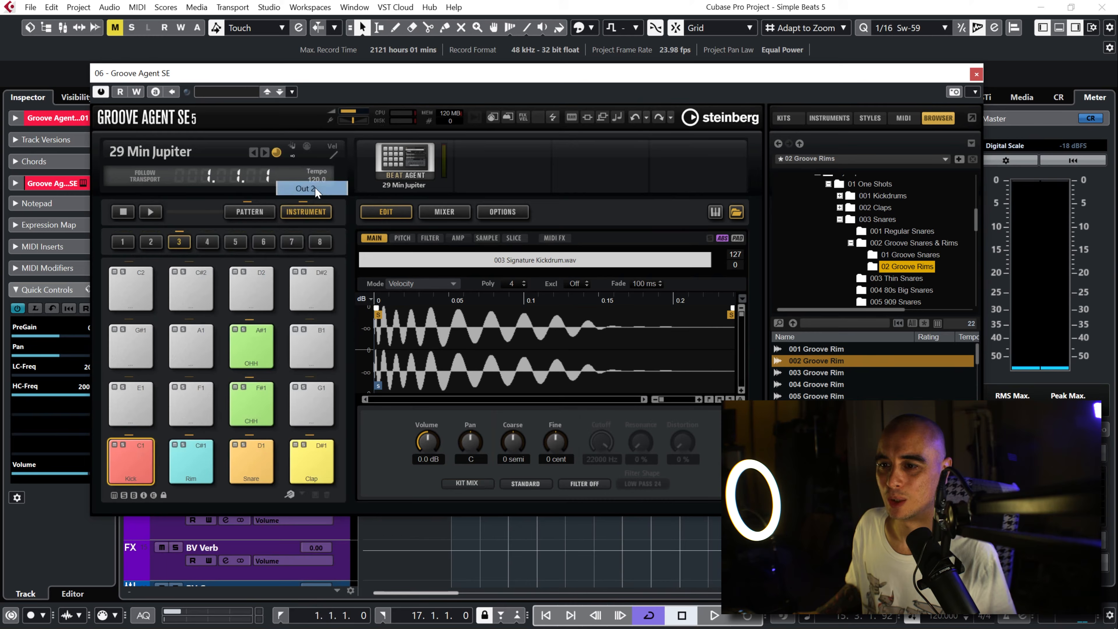
{"action": "left_click", "coordinate": [190, 467]}
{"action": "right_click", "coordinate": [190, 466]}
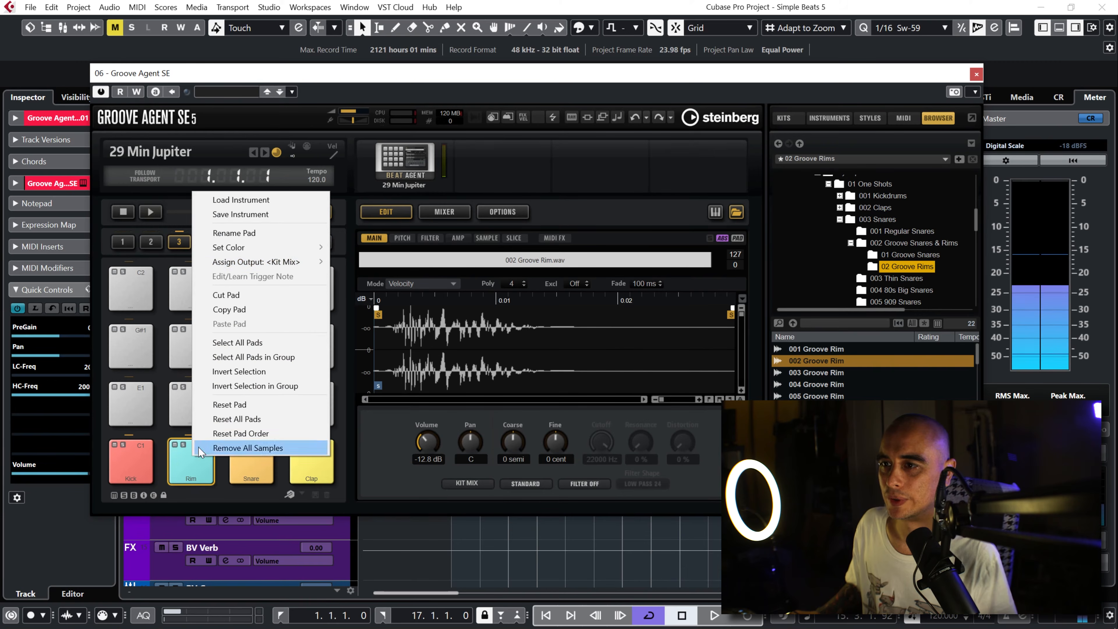
{"action": "mouse_move", "coordinate": [264, 261]}
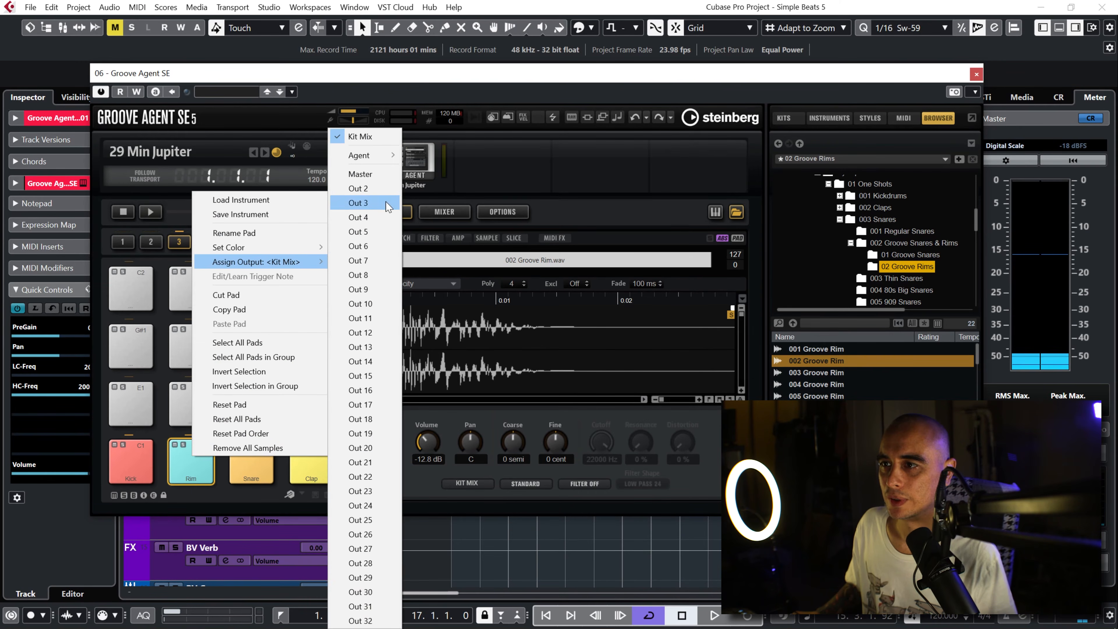
{"action": "left_click", "coordinate": [365, 203]}
Step: Assign the Snare pad to Out 4
{"action": "left_click", "coordinate": [258, 461]}
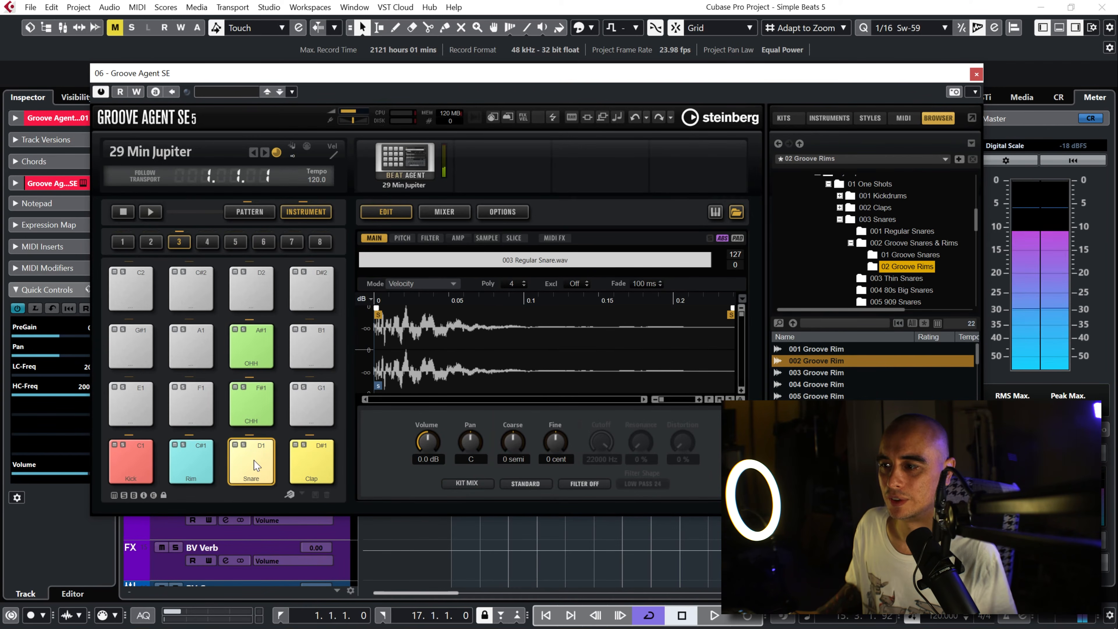
{"action": "right_click", "coordinate": [257, 465]}
{"action": "mouse_move", "coordinate": [365, 270]}
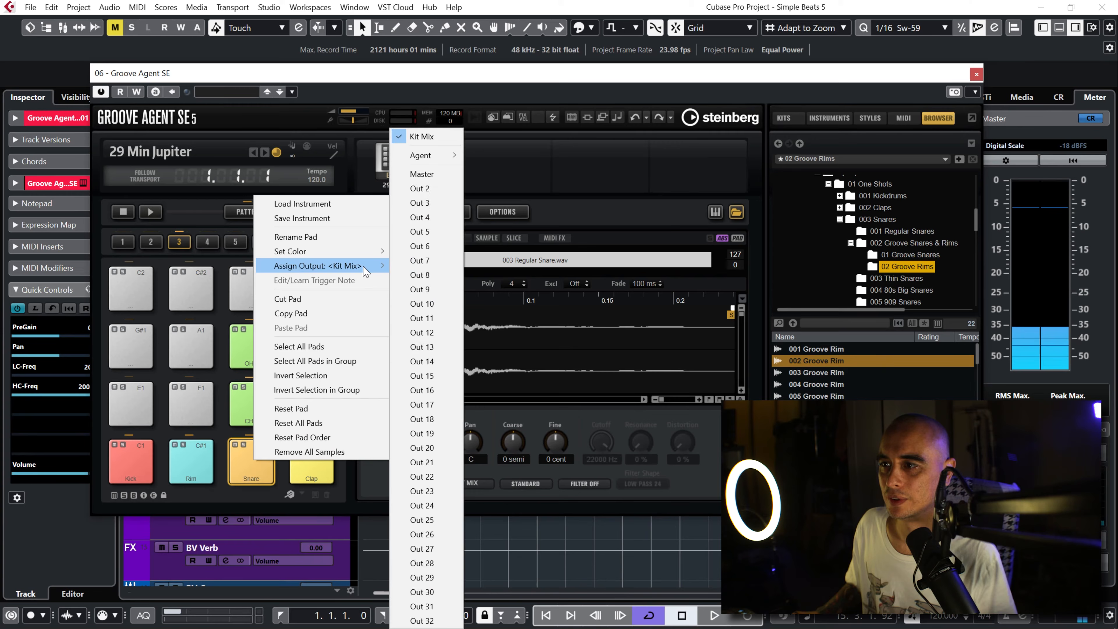
{"action": "left_click", "coordinate": [423, 217]}
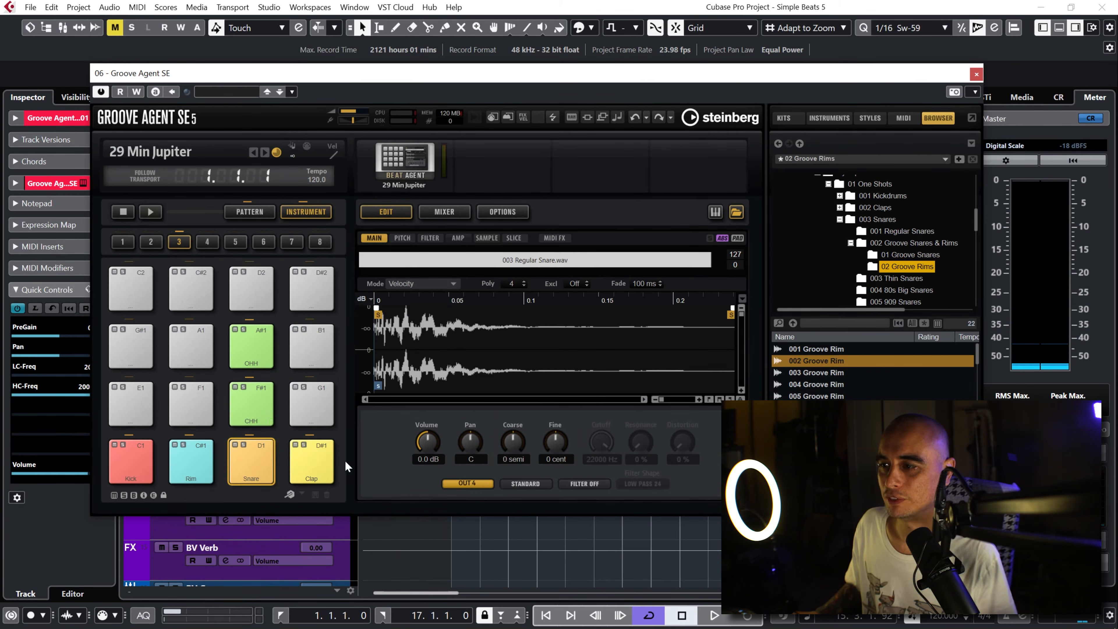
{"action": "left_click", "coordinate": [311, 462]}
{"action": "left_click", "coordinate": [466, 483]}
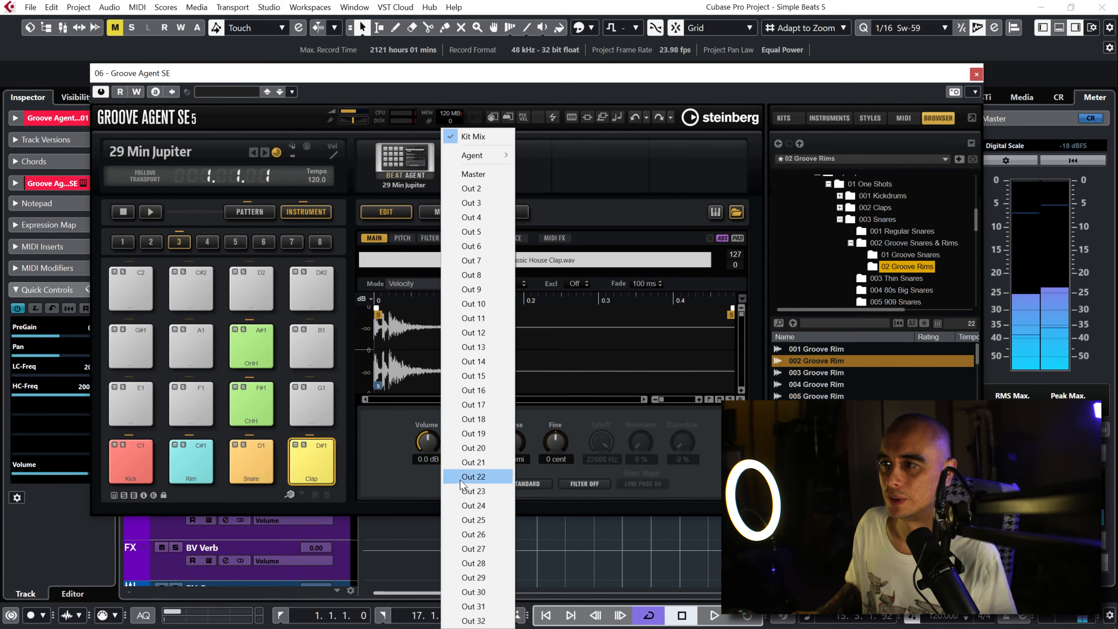
{"action": "left_click", "coordinate": [461, 480]}
{"action": "left_click", "coordinate": [250, 466]}
{"action": "right_click", "coordinate": [250, 466]}
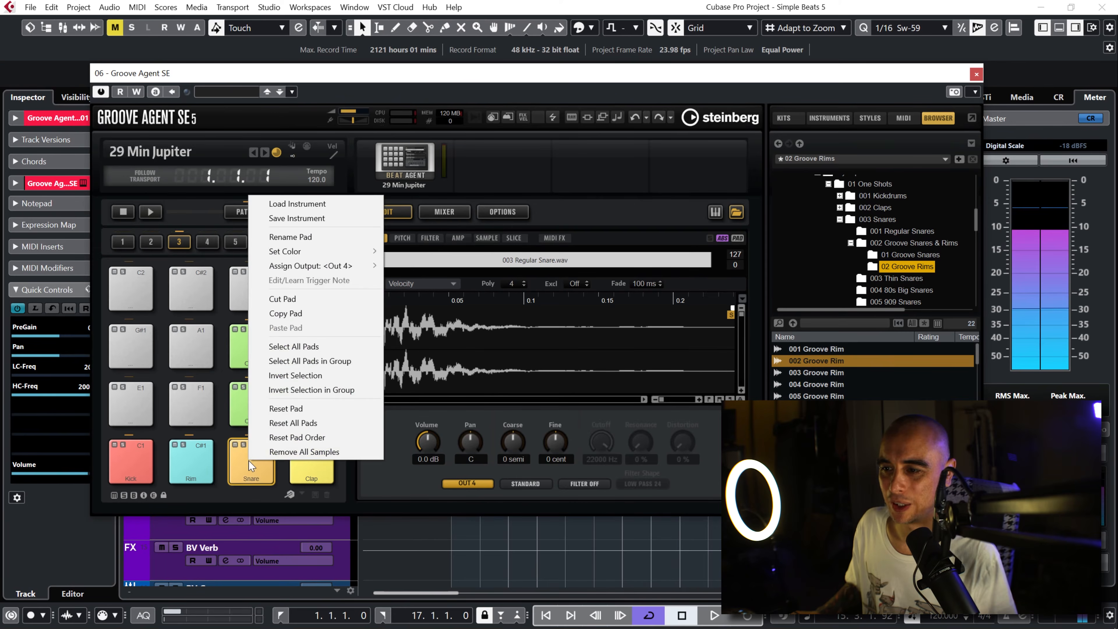
{"action": "left_click", "coordinate": [303, 477]}
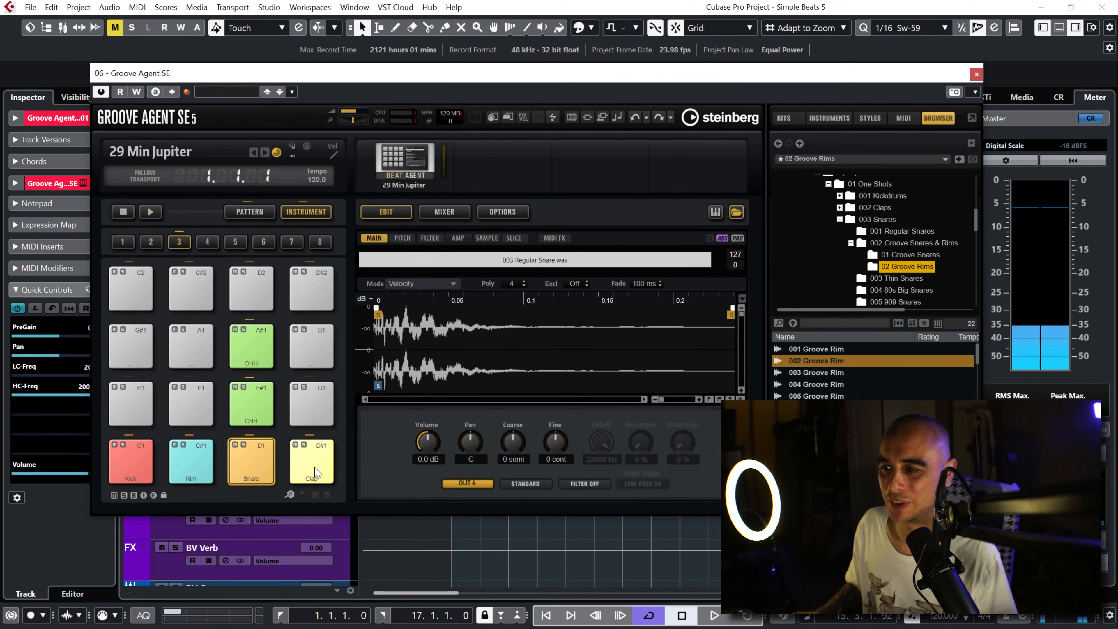
Step: Assign the Clap pad to Out 5
{"action": "left_click", "coordinate": [315, 473]}
{"action": "left_click", "coordinate": [469, 484]}
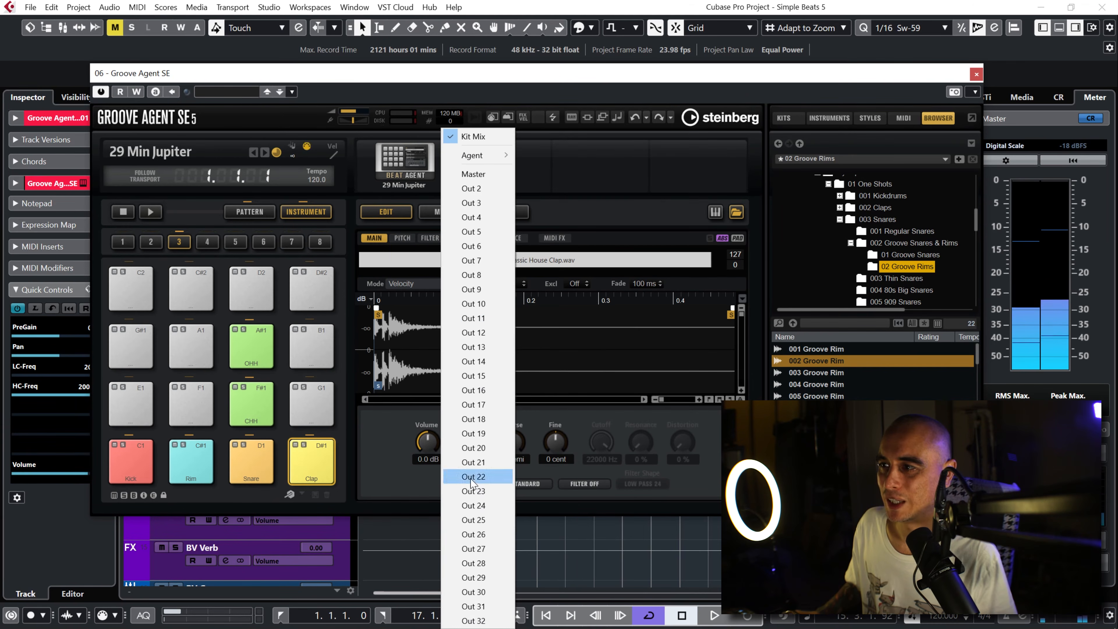
{"action": "left_click", "coordinate": [485, 236]}
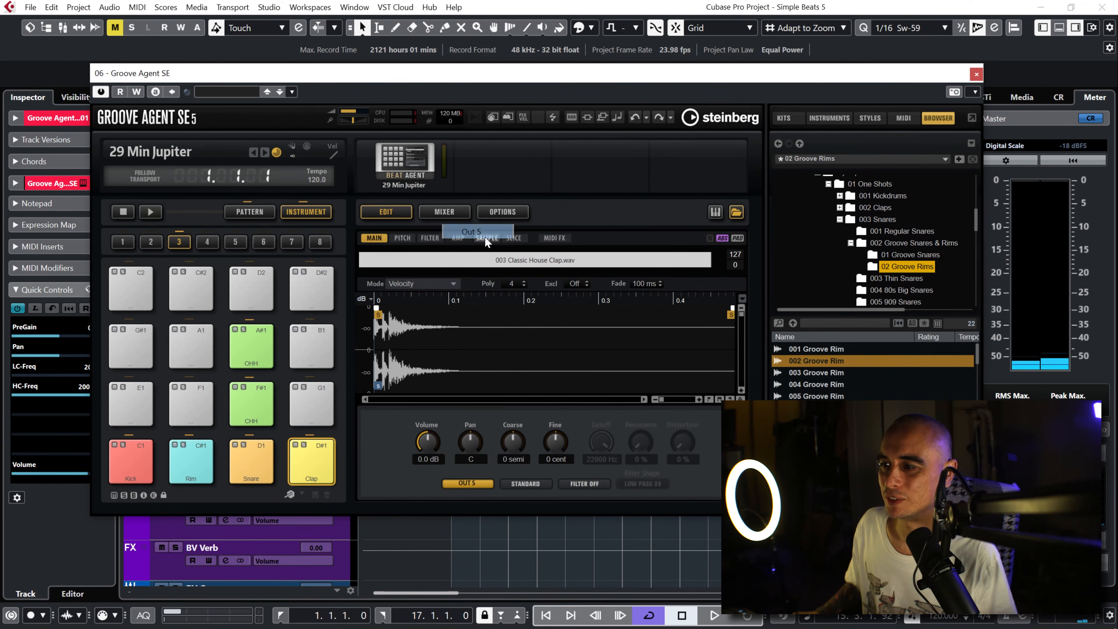
Step: Assign both hi-hat pads, closed on F#1 and open on A#1, to Out 6
{"action": "left_click", "coordinate": [237, 410]}
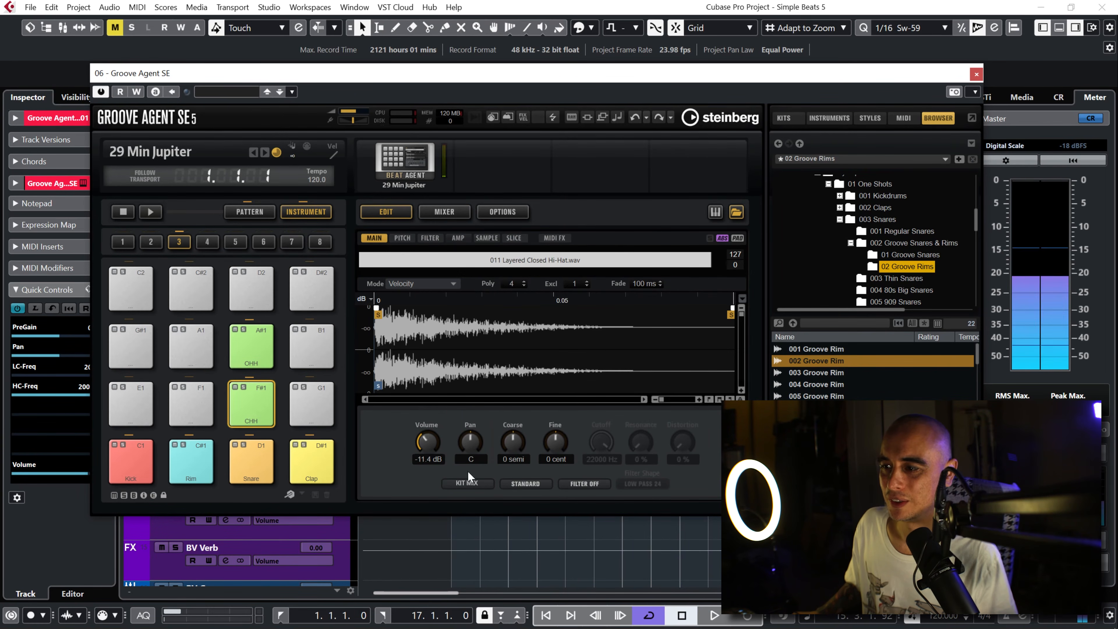
{"action": "left_click", "coordinate": [468, 483]}
{"action": "left_click", "coordinate": [471, 246]}
{"action": "left_click", "coordinate": [251, 348]}
{"action": "left_click", "coordinate": [467, 483]}
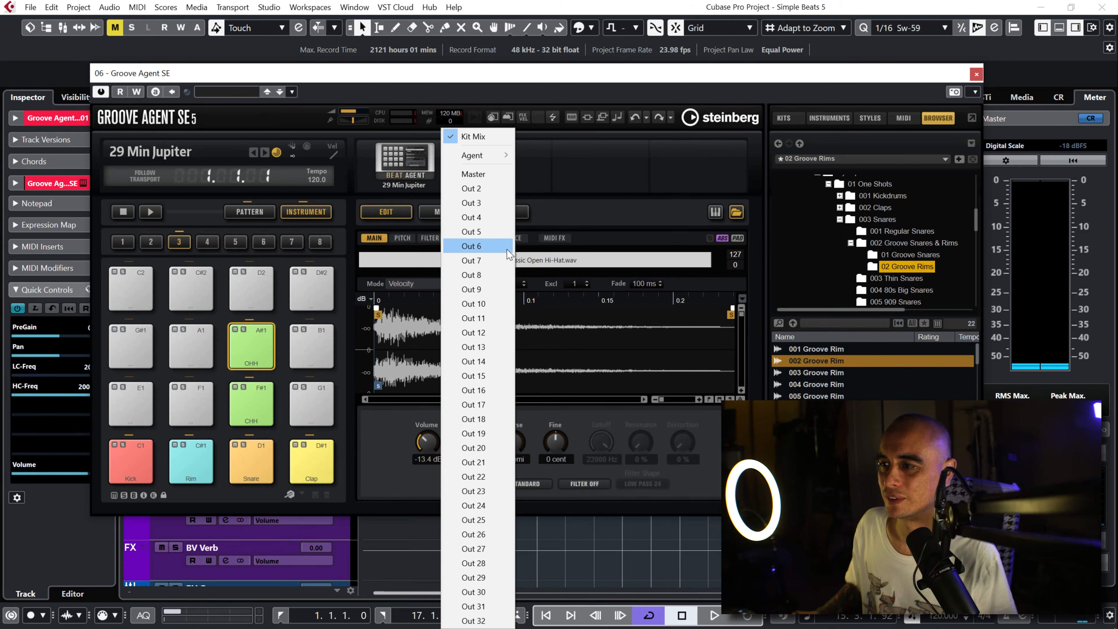
{"action": "left_click", "coordinate": [472, 245]}
Step: Show the mixer beneath the project and rename channel Out 2 as Kick and Out 3 as Rim
{"action": "left_click_drag", "start_coordinate": [659, 89], "coordinate": [862, 77]}
{"action": "left_click", "coordinate": [1059, 28]}
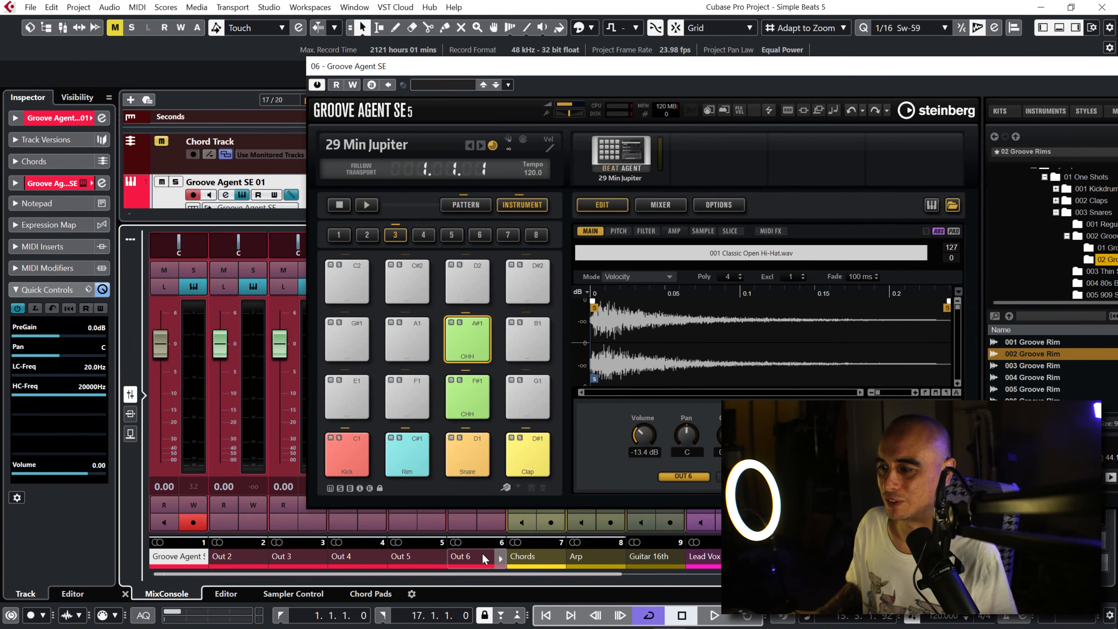
{"action": "left_click", "coordinate": [238, 558]}
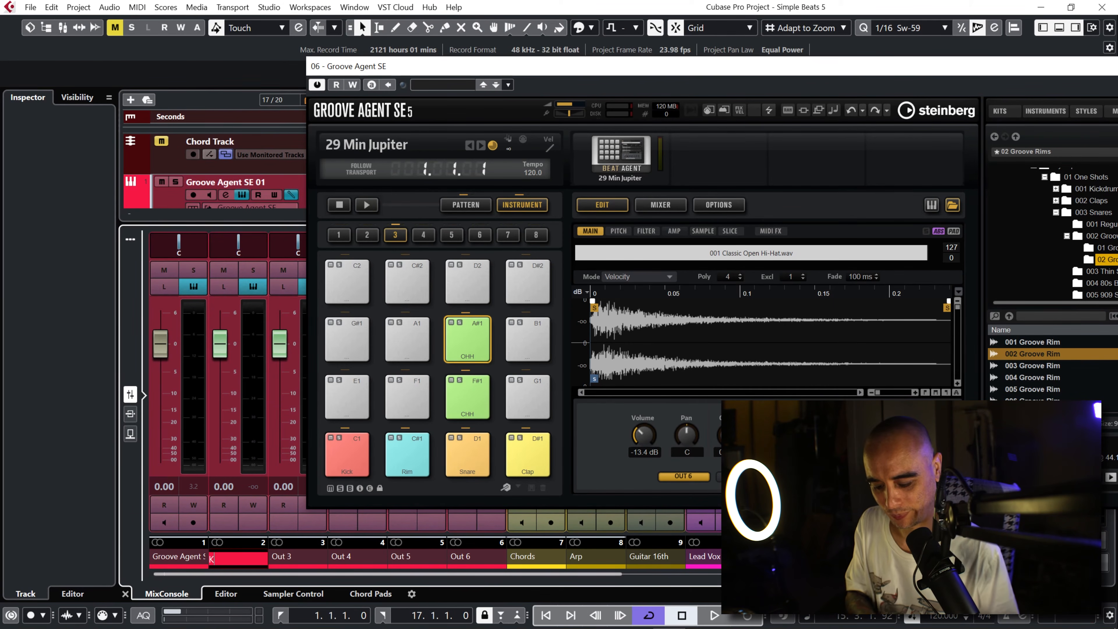
{"action": "key", "text": "Return"}
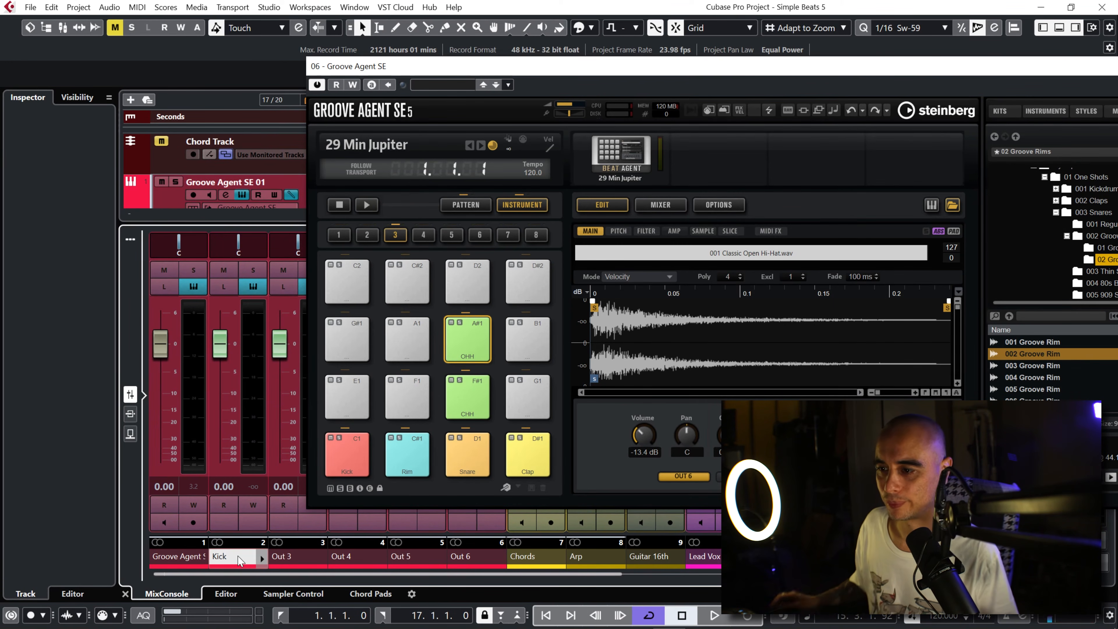
{"action": "double_click", "coordinate": [289, 558]}
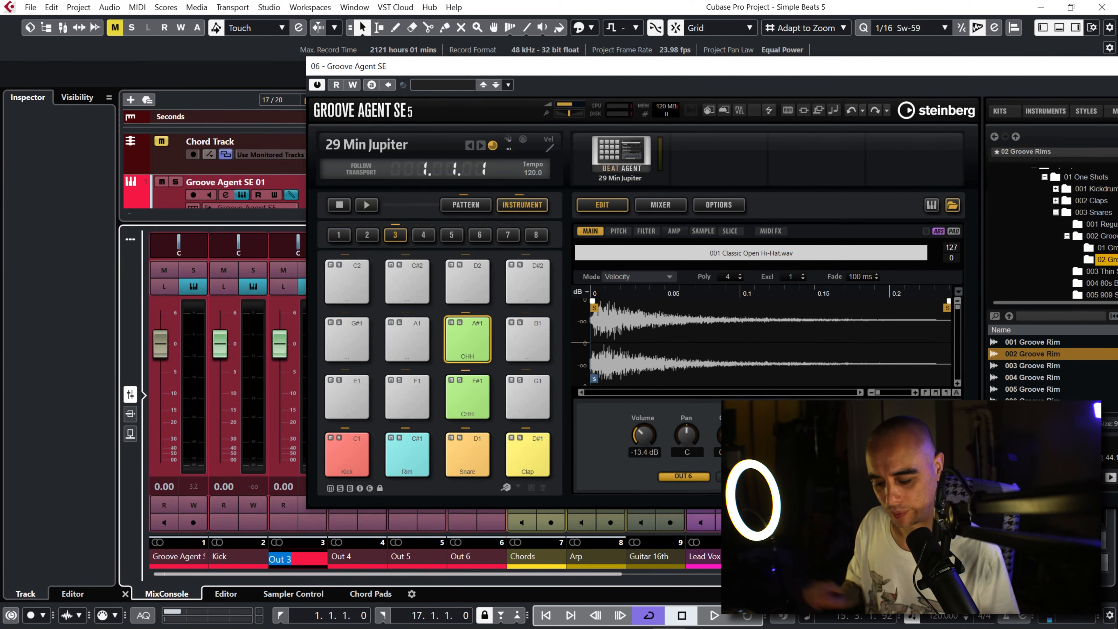
{"action": "key", "text": "Return"}
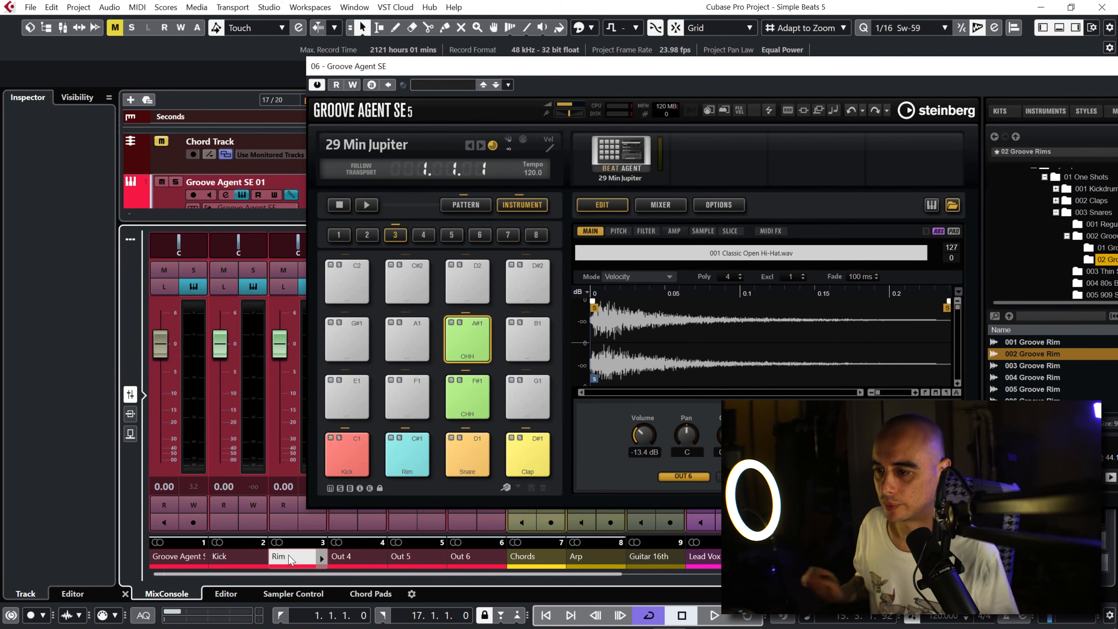
Step: Rename channels Out 4, Out 5 and Out 6 as Snare, Clap and Hats, and close the Groove Agent SE window
{"action": "left_click", "coordinate": [351, 557]}
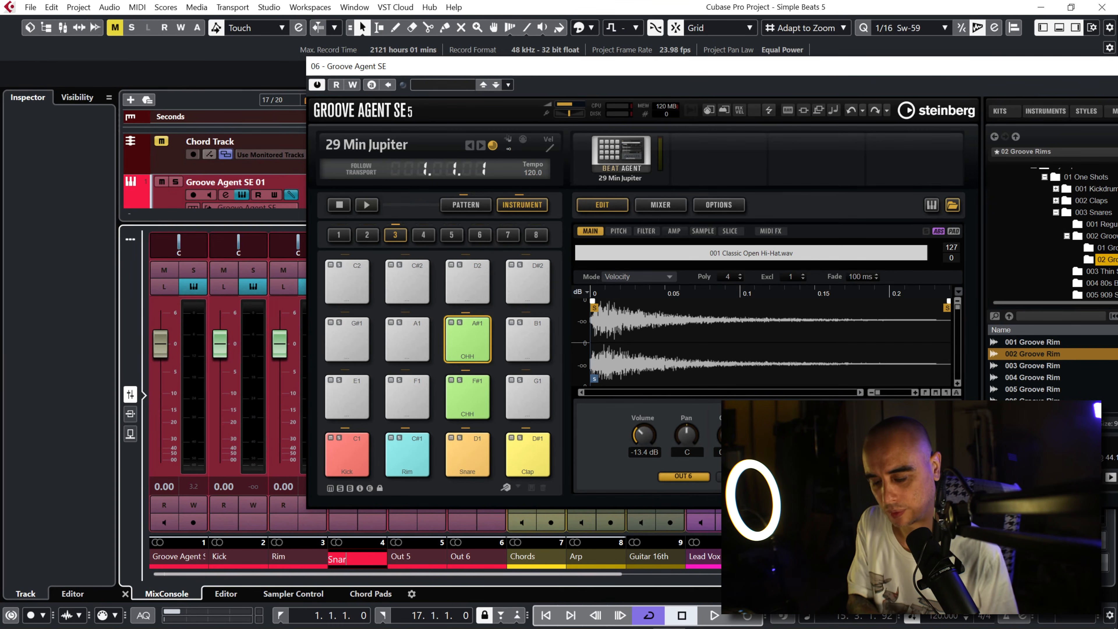
{"action": "double_click", "coordinate": [406, 558]}
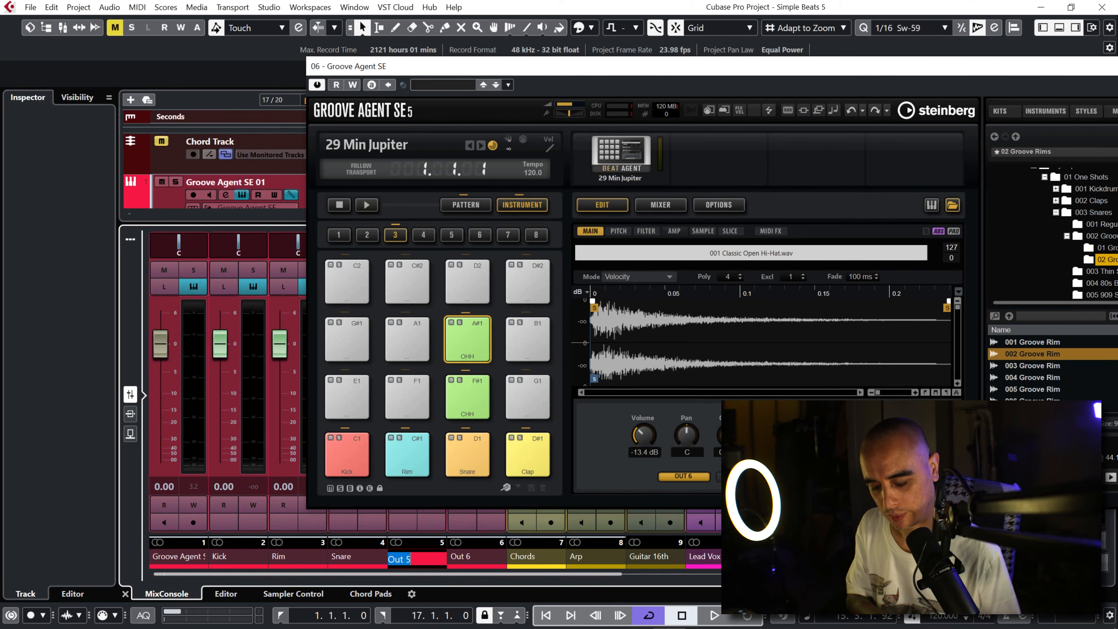
{"action": "key", "text": "Return"}
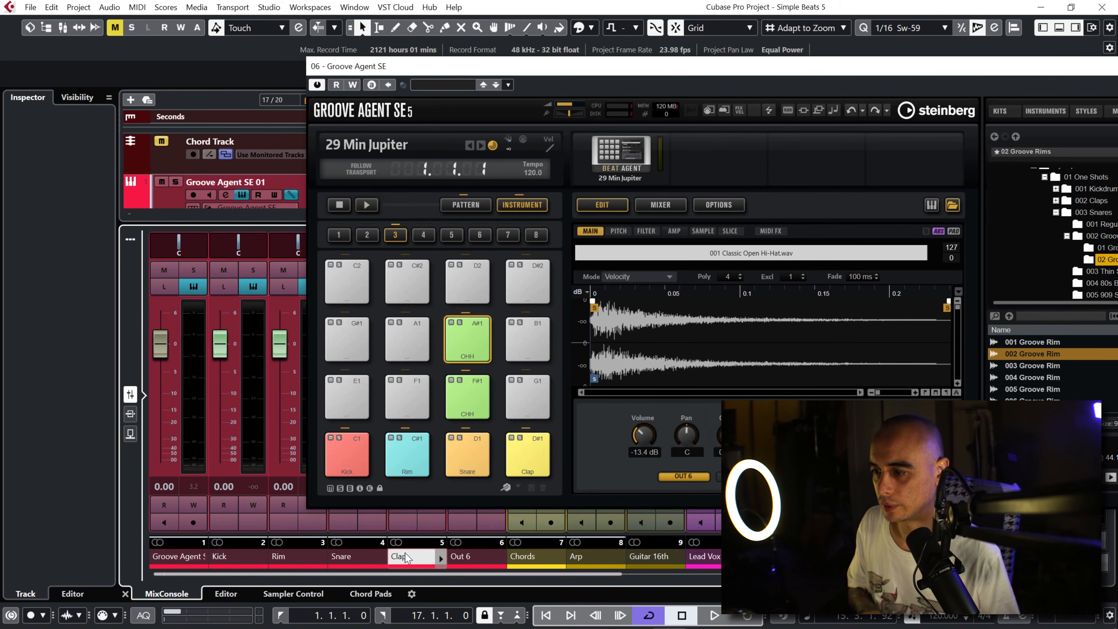
{"action": "double_click", "coordinate": [474, 557]}
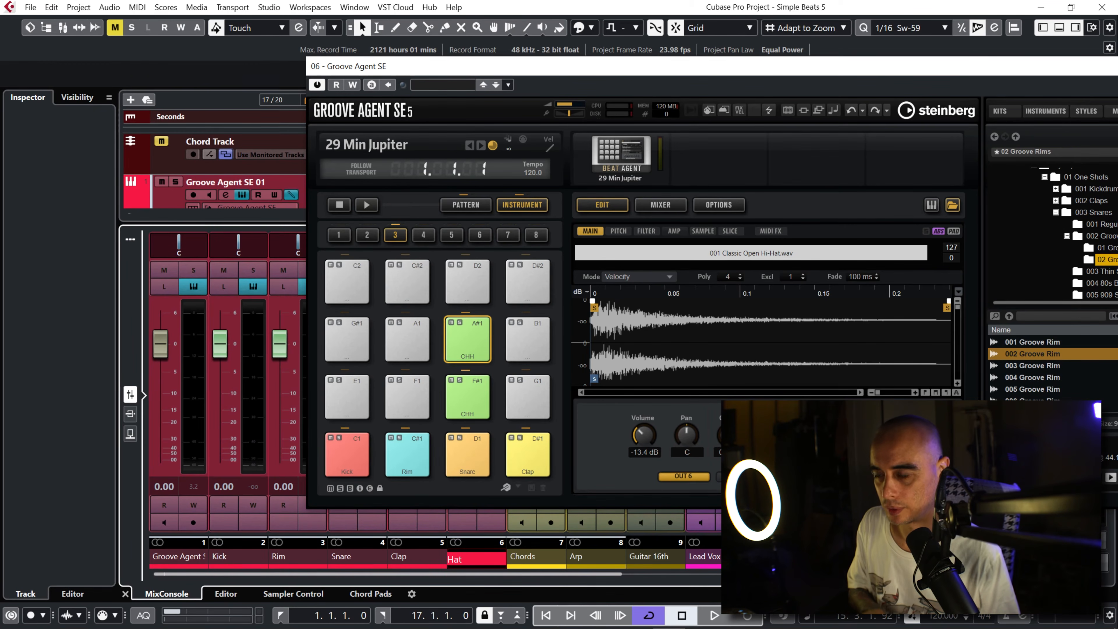
{"action": "key", "text": "Return"}
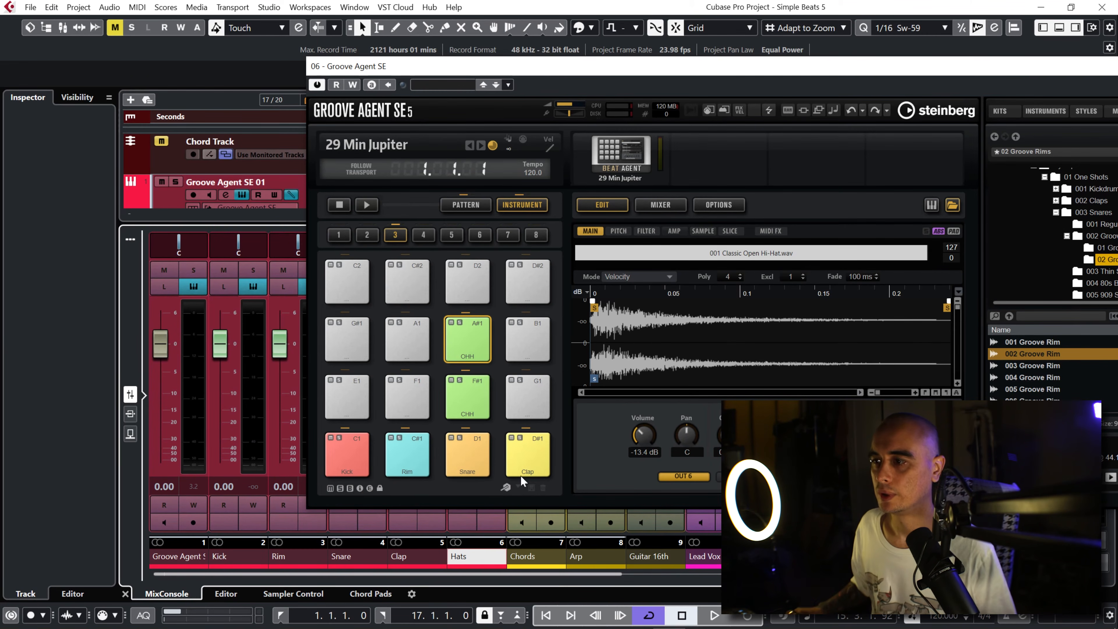
{"action": "left_click_drag", "start_coordinate": [997, 67], "coordinate": [838, 58]}
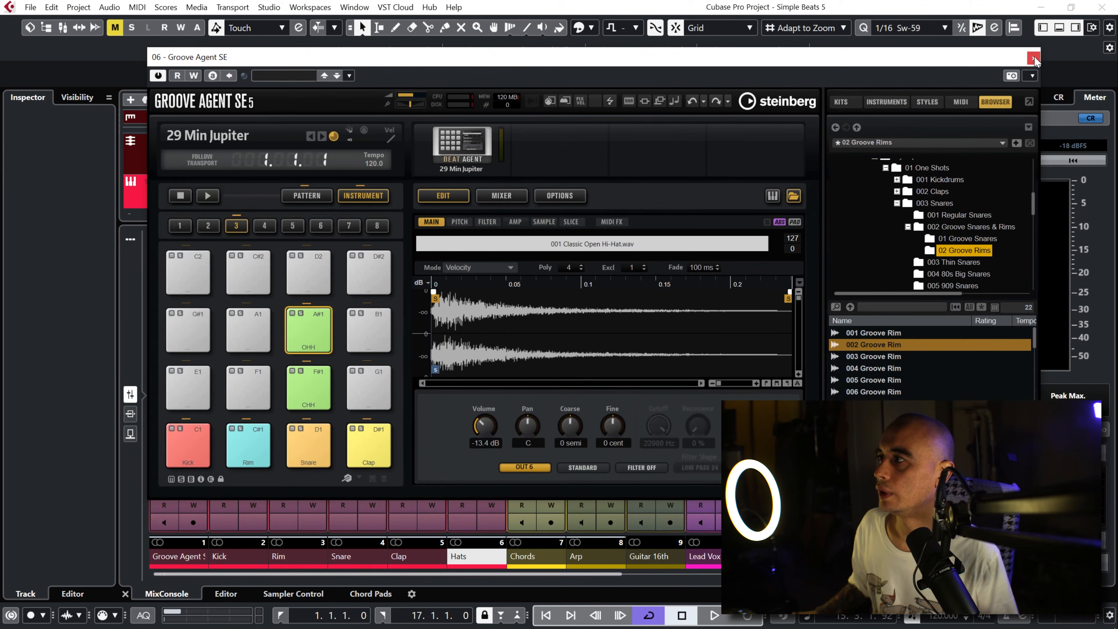
{"action": "left_click", "coordinate": [1033, 58]}
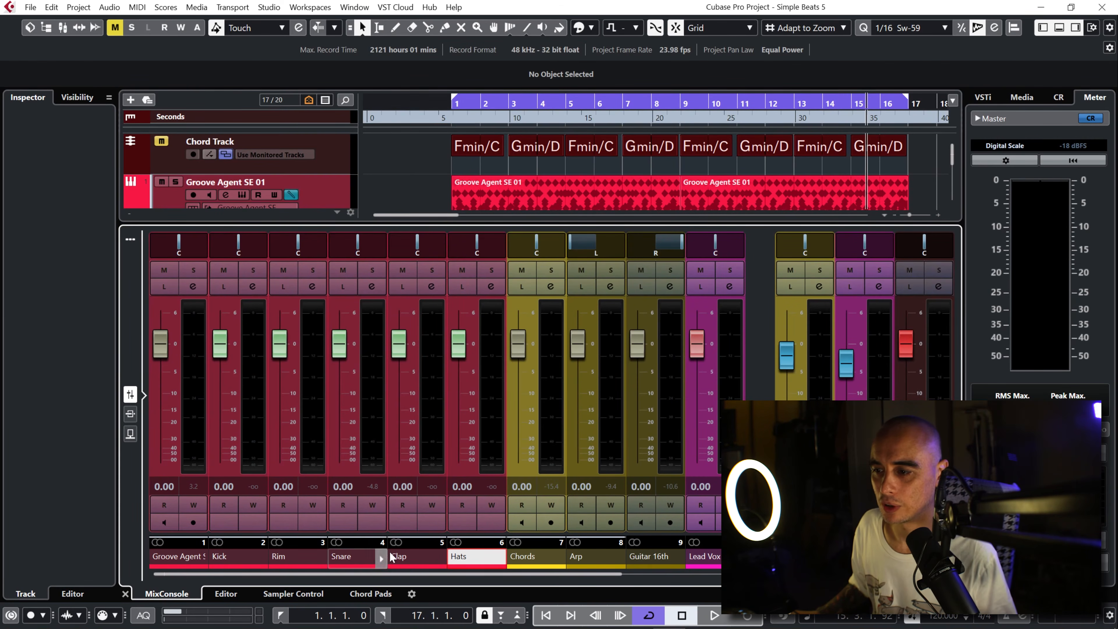
Step: Copy the Groove Agent SE 01 channel's settings and paste them onto the Kick, Rim, Snare, Clap and Hats channels
{"action": "left_click", "coordinate": [189, 558]}
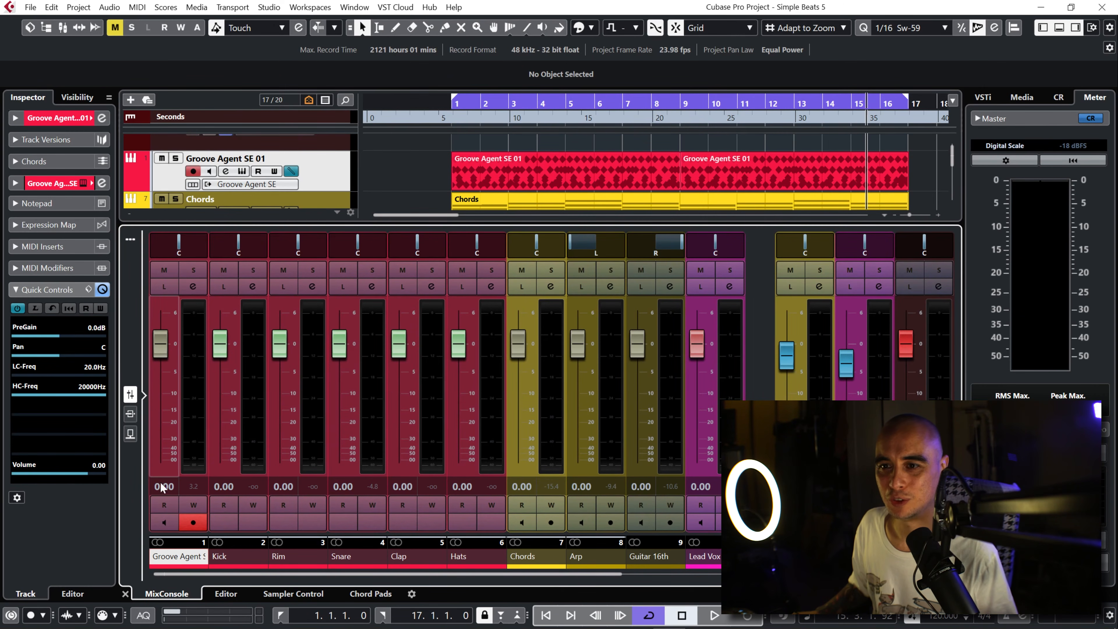
{"action": "right_click", "coordinate": [178, 559]}
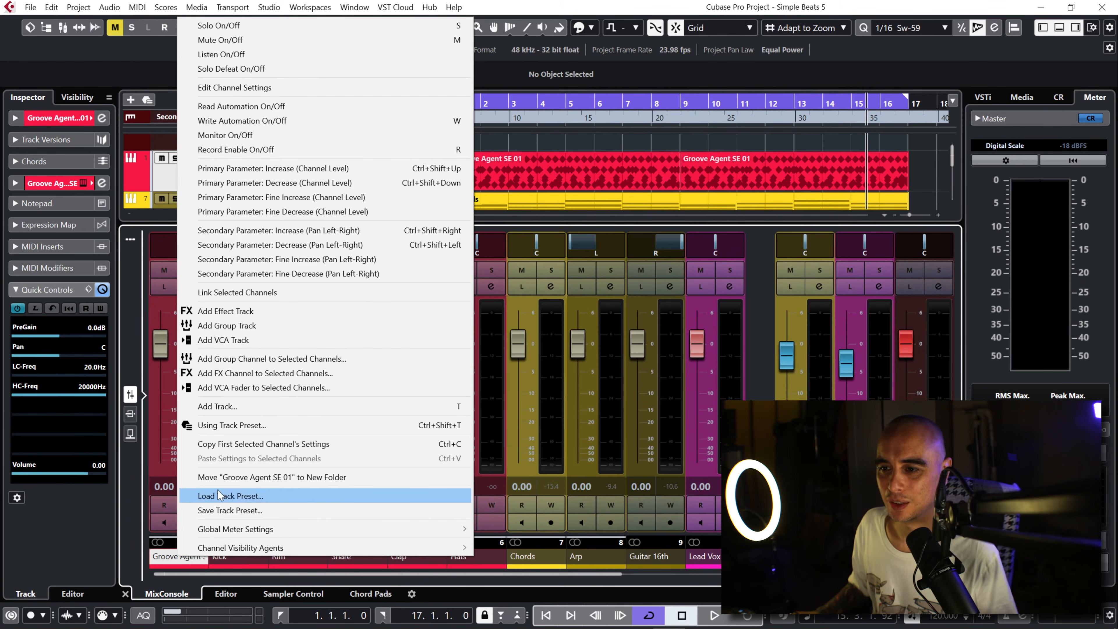
{"action": "left_click", "coordinate": [263, 445]}
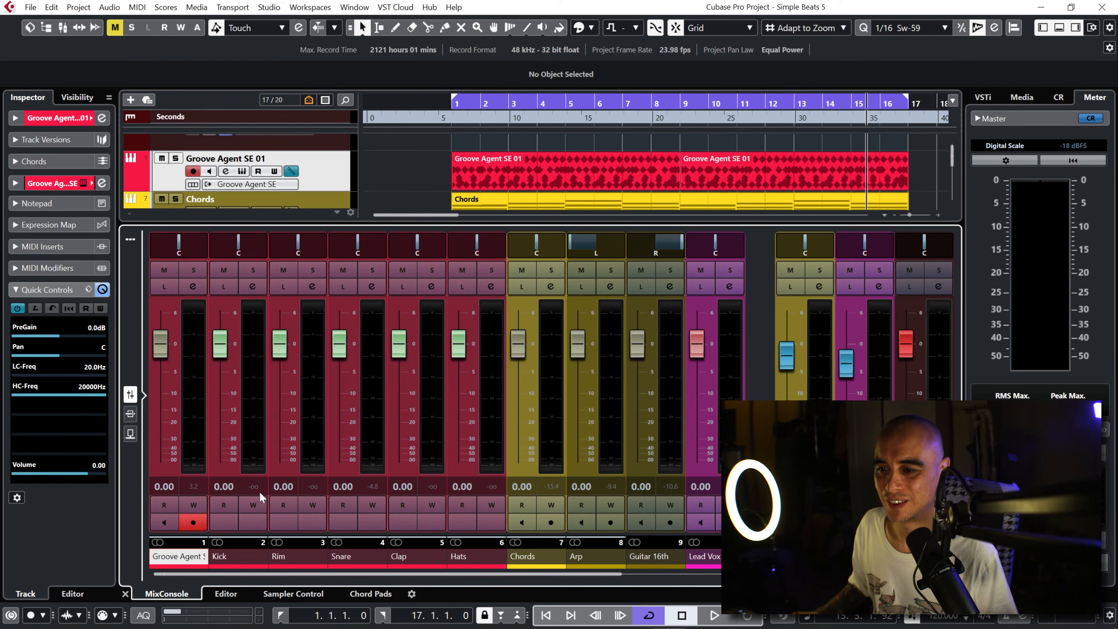
{"action": "left_click", "coordinate": [237, 555]}
{"action": "left_click", "coordinate": [459, 555], "text": "shift"}
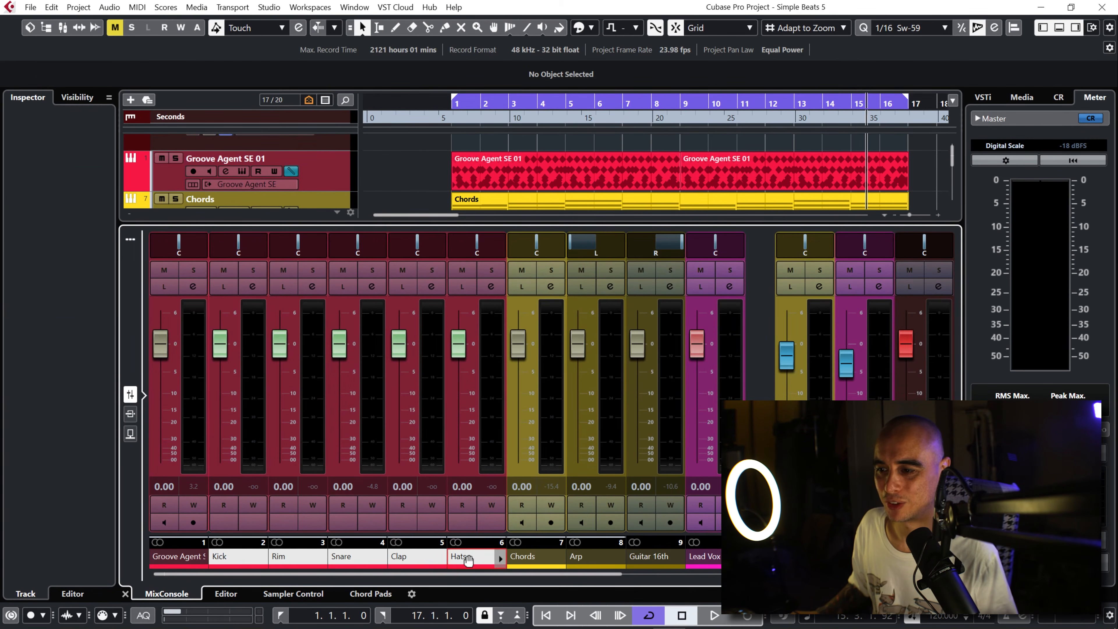
{"action": "right_click", "coordinate": [245, 562]}
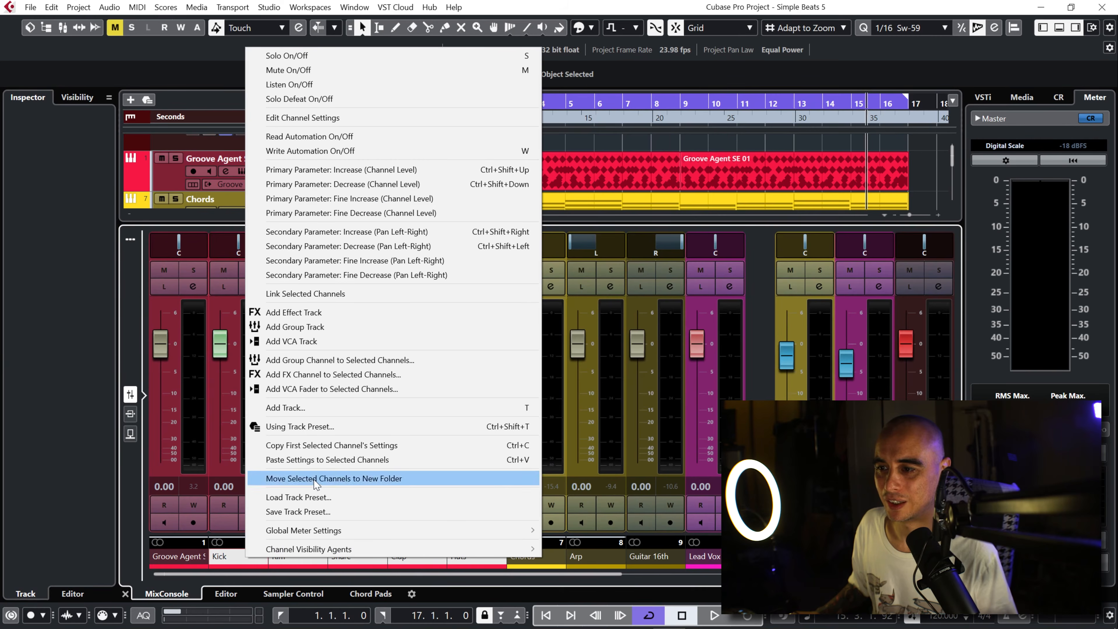
{"action": "left_click", "coordinate": [324, 460]}
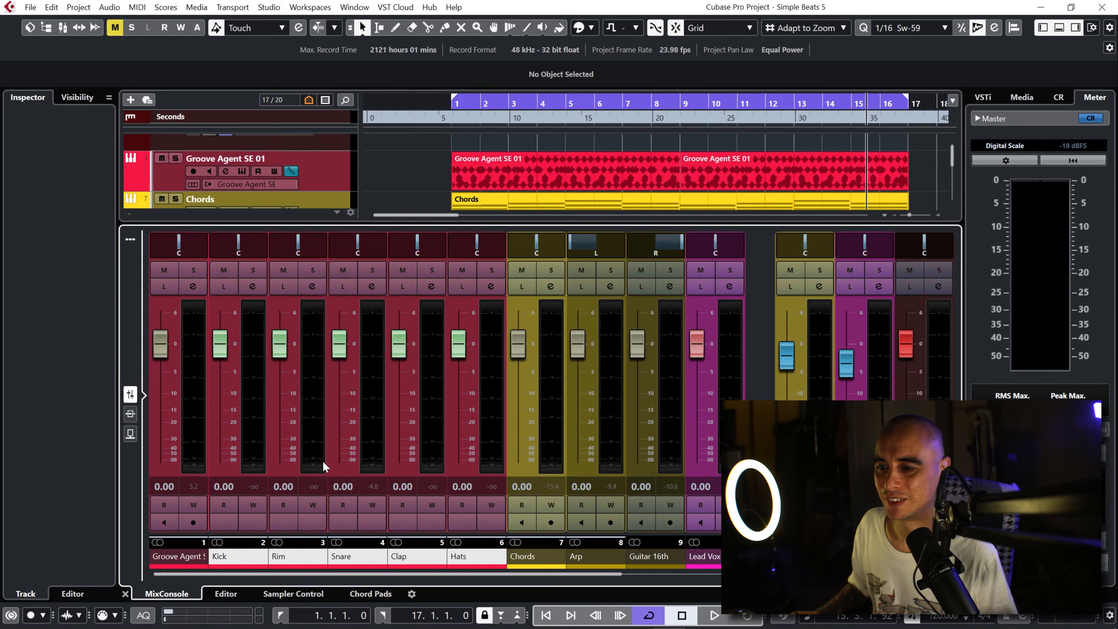
Step: Open the full MixConsole and display the Quick Controls rack in place of the inserts
{"action": "left_click", "coordinate": [244, 561]}
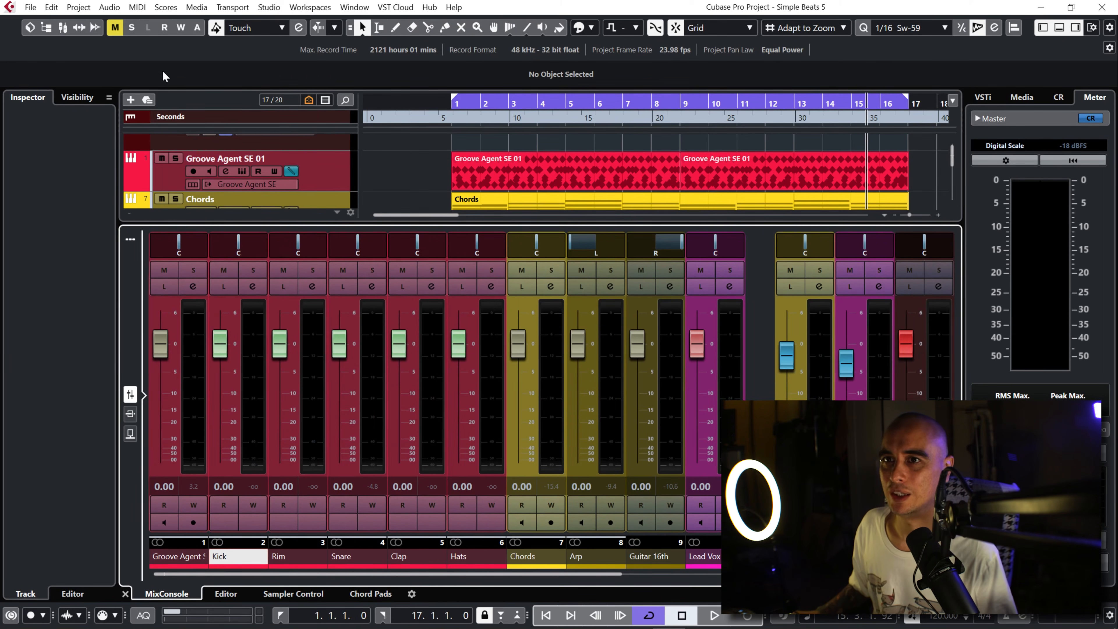
{"action": "left_click", "coordinate": [57, 26]}
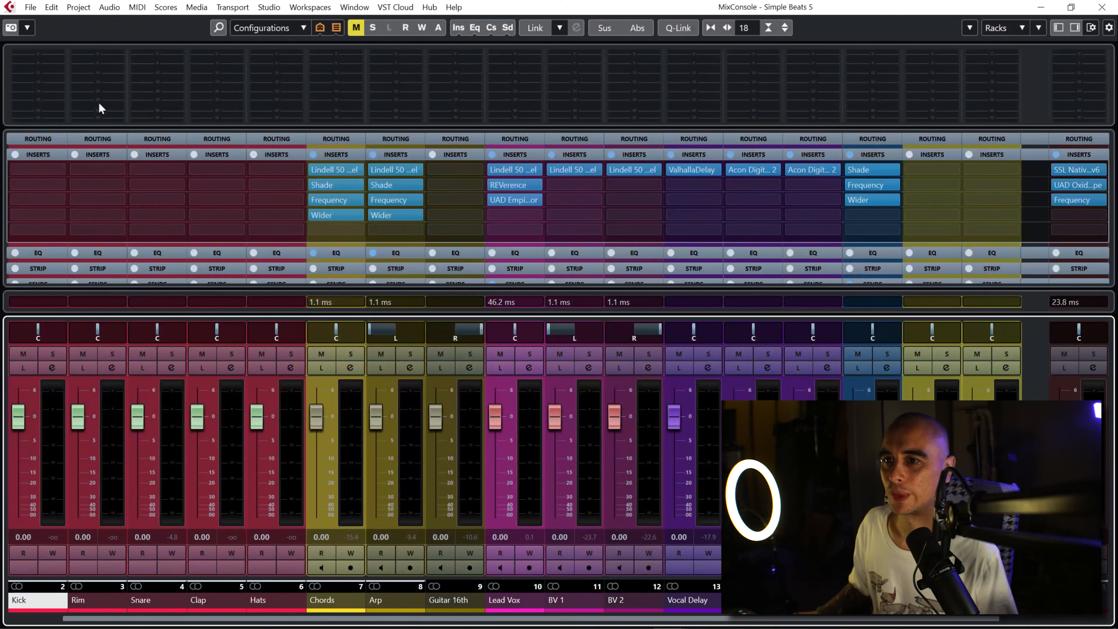
{"action": "left_click", "coordinate": [269, 153]}
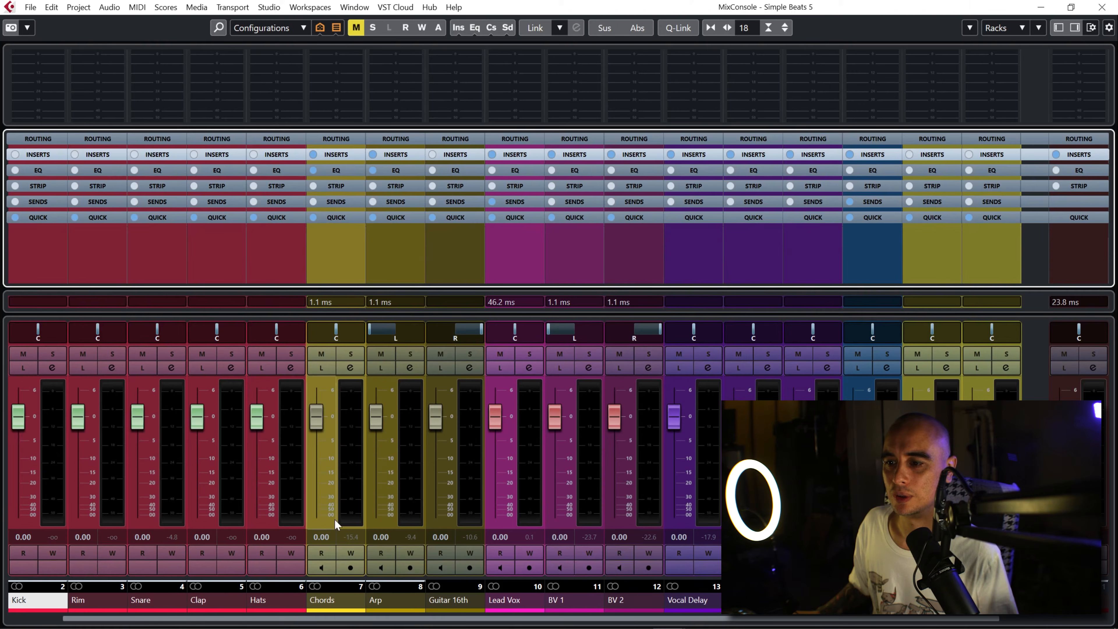
{"action": "left_click", "coordinate": [49, 216]}
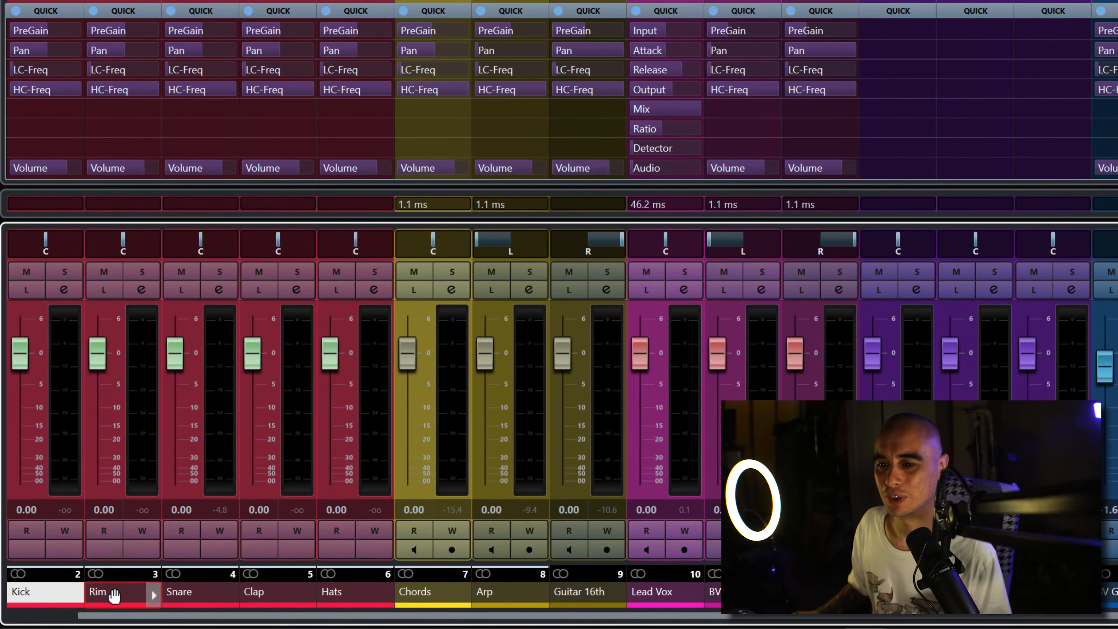
Step: Pull the PreGain all the way down on the Rim, Snare, Clap, Hats and Kick channels
{"action": "left_click", "coordinate": [89, 600]}
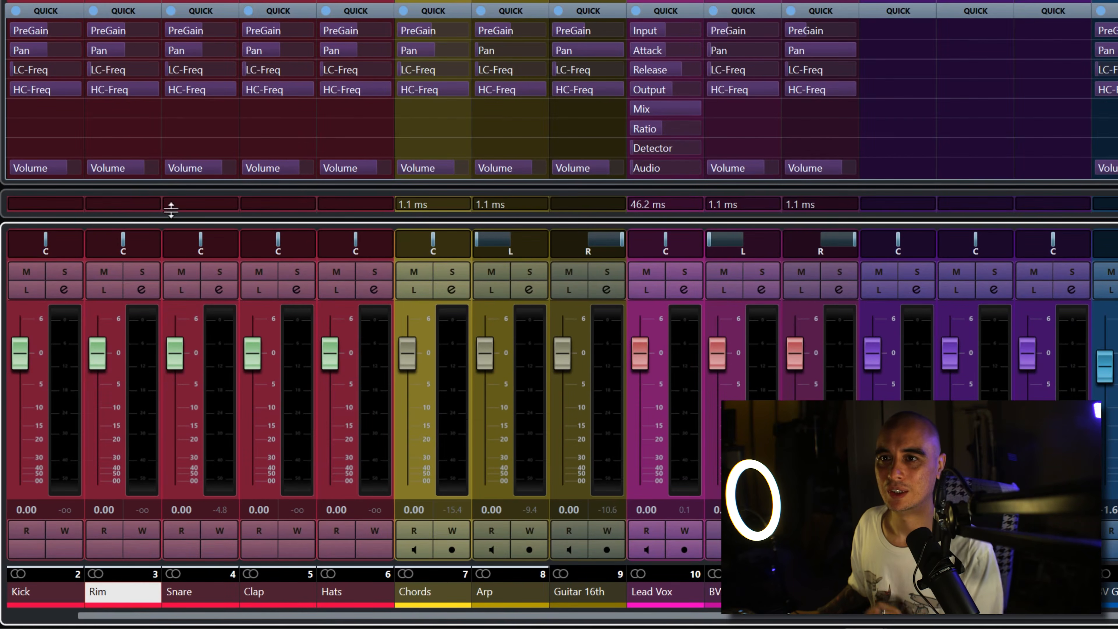
{"action": "left_click_drag", "start_coordinate": [118, 33], "coordinate": [1, 164]}
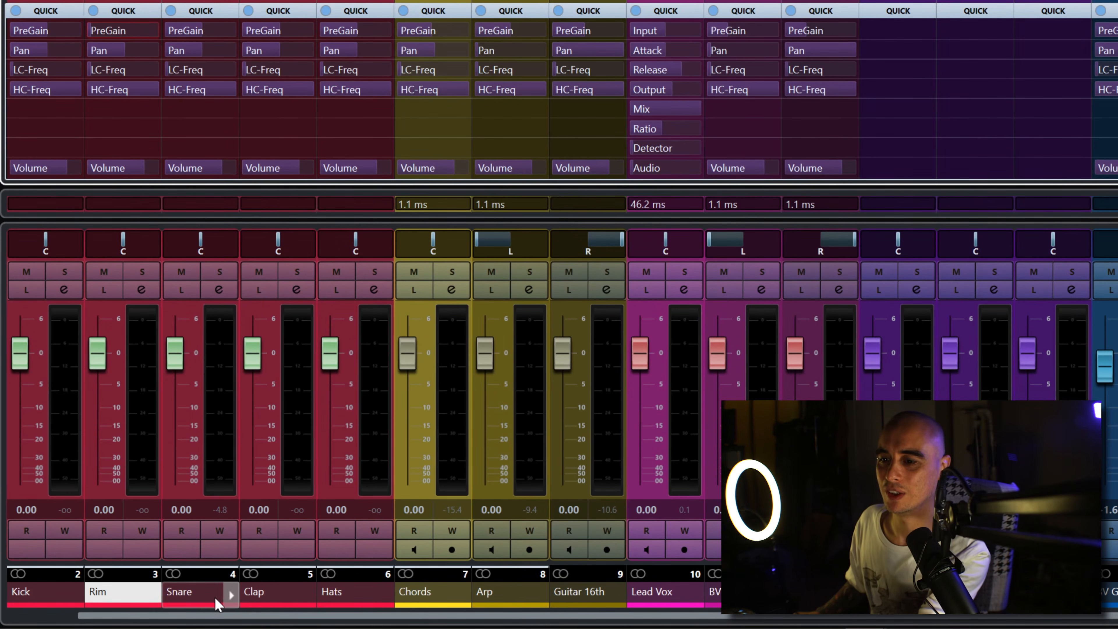
{"action": "left_click", "coordinate": [201, 599]}
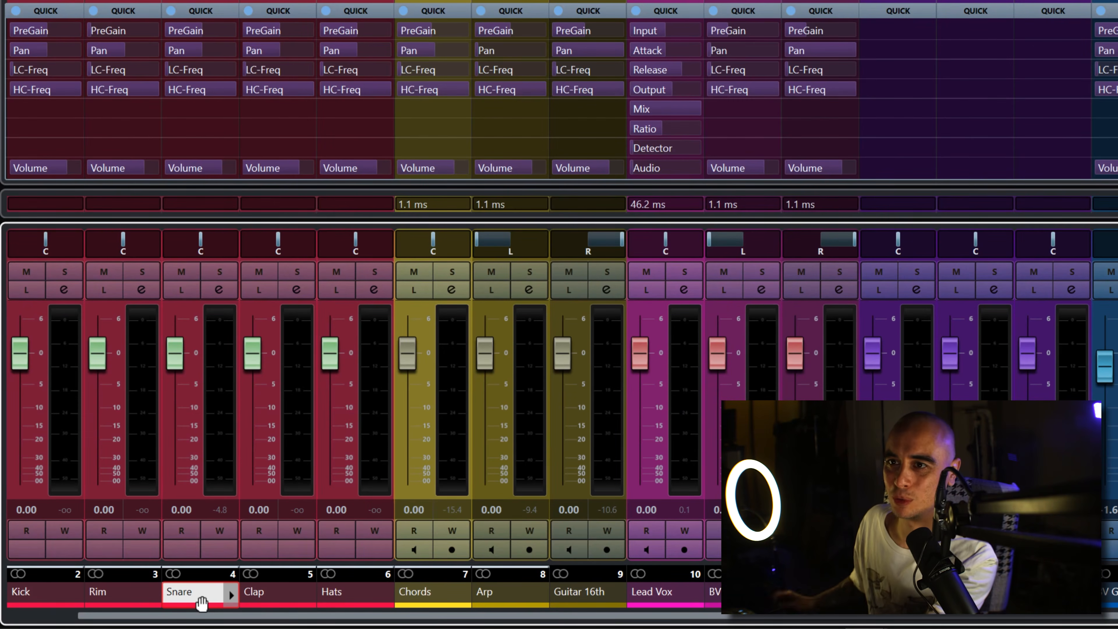
{"action": "left_click", "coordinate": [196, 29]}
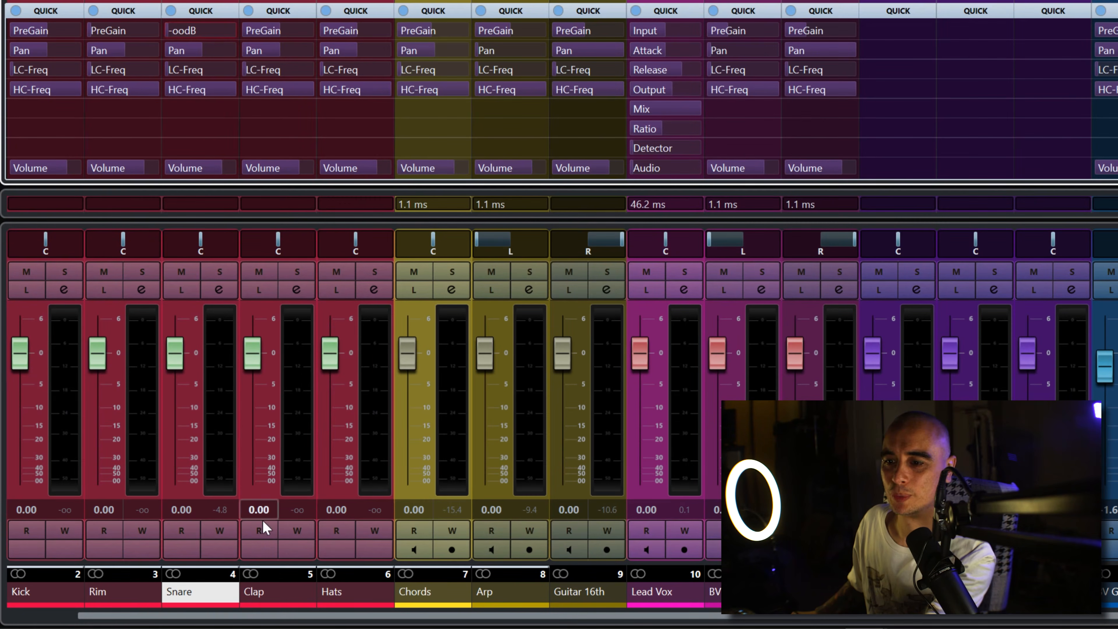
{"action": "left_click", "coordinate": [276, 589]}
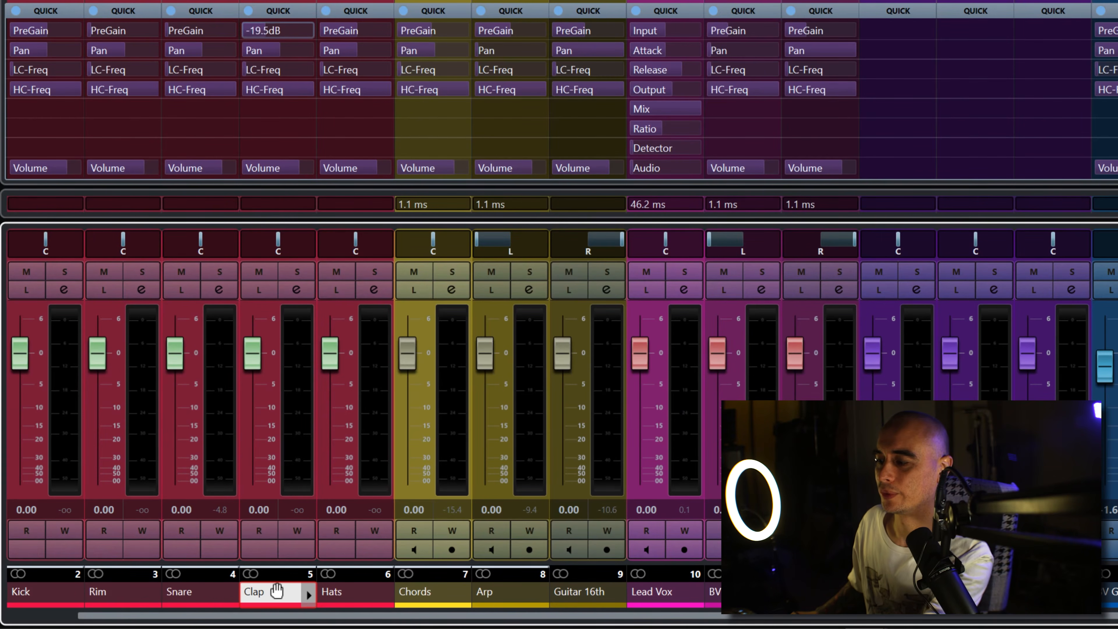
{"action": "left_click", "coordinate": [345, 599]}
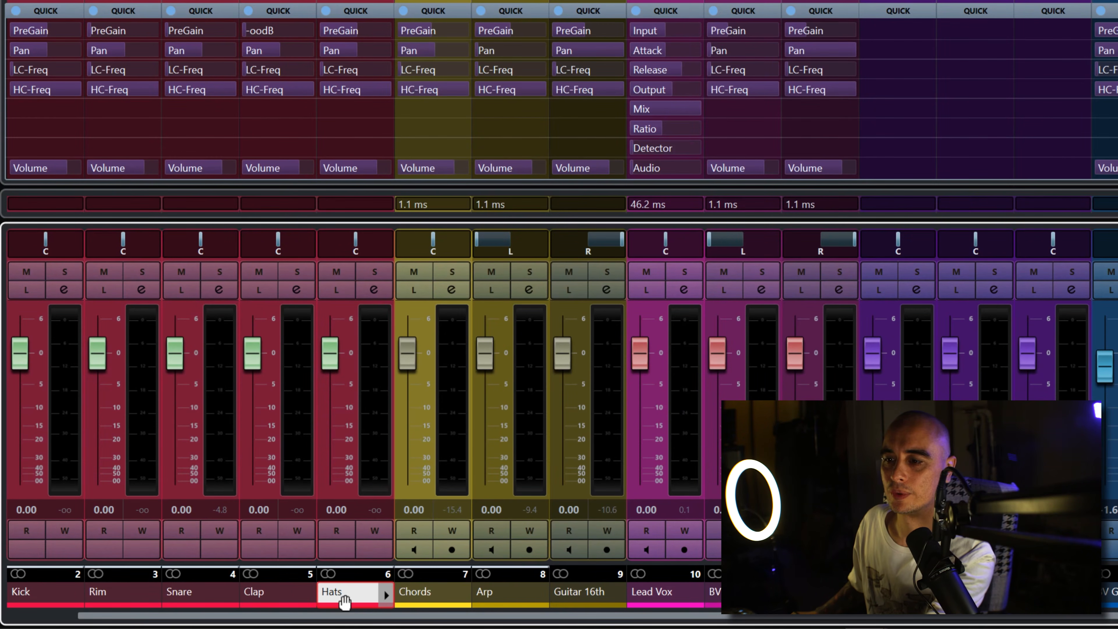
{"action": "left_click", "coordinate": [54, 595]}
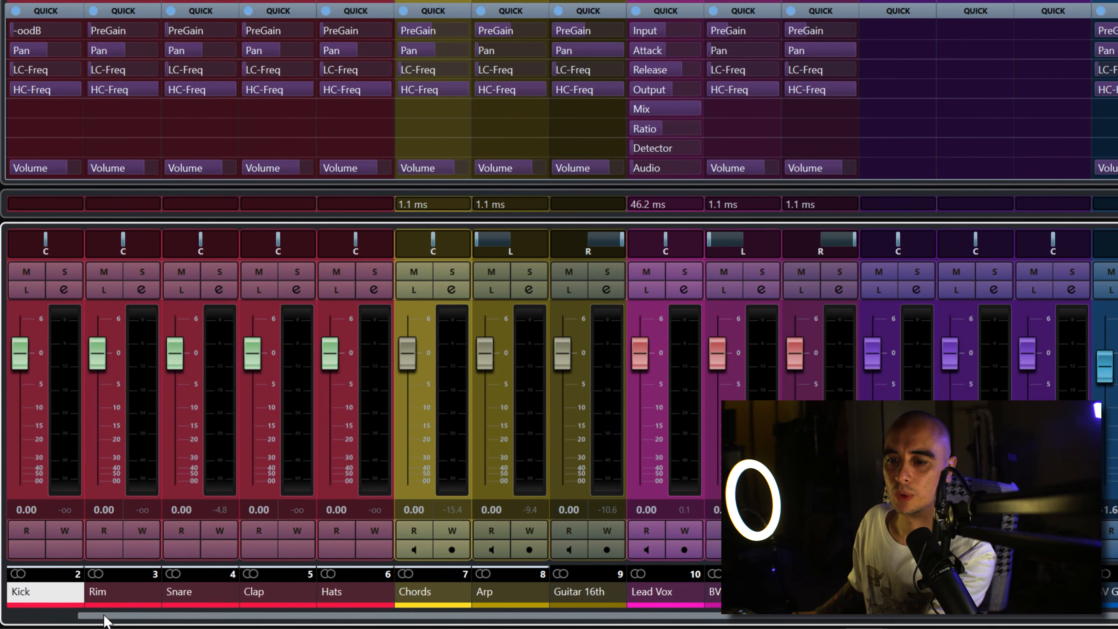
Step: Raise the PreGain of Kick, Snare, Clap and Hats during playback to balance them, with Snare at -10.5 dB and Hats at -6.7 dB
{"action": "left_click_drag", "start_coordinate": [106, 621], "coordinate": [28, 618]}
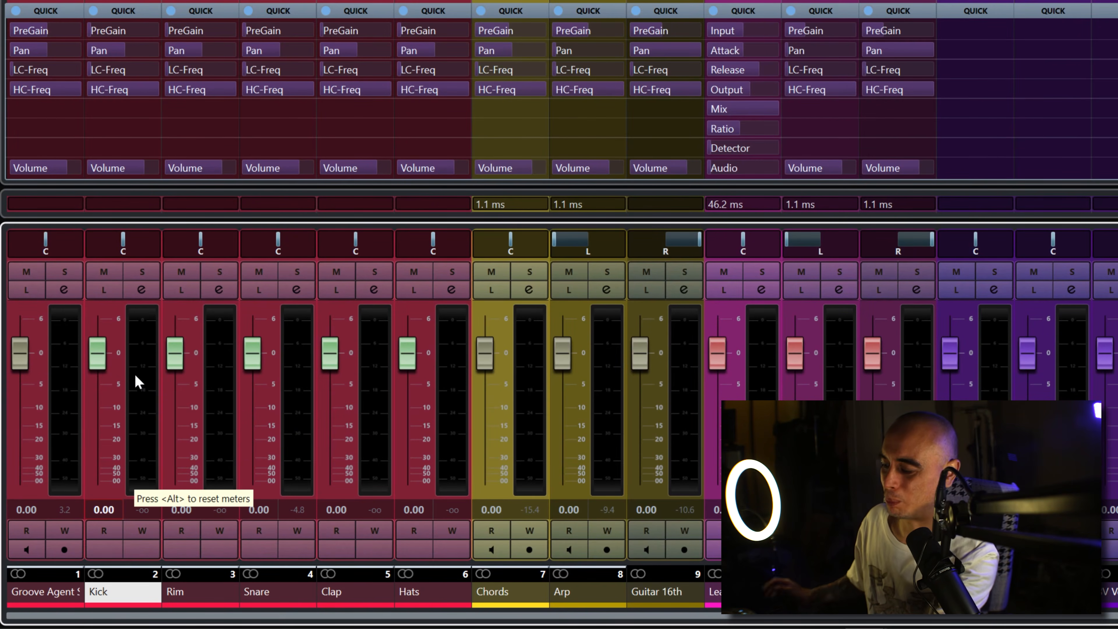
{"action": "key", "text": "space"}
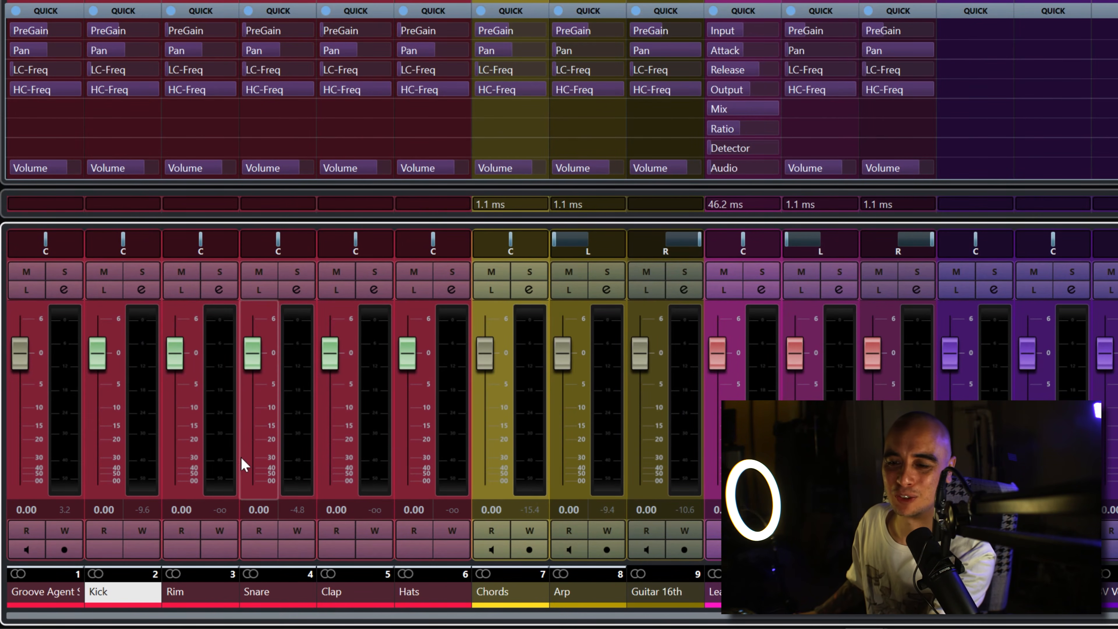
{"action": "left_click", "coordinate": [279, 598]}
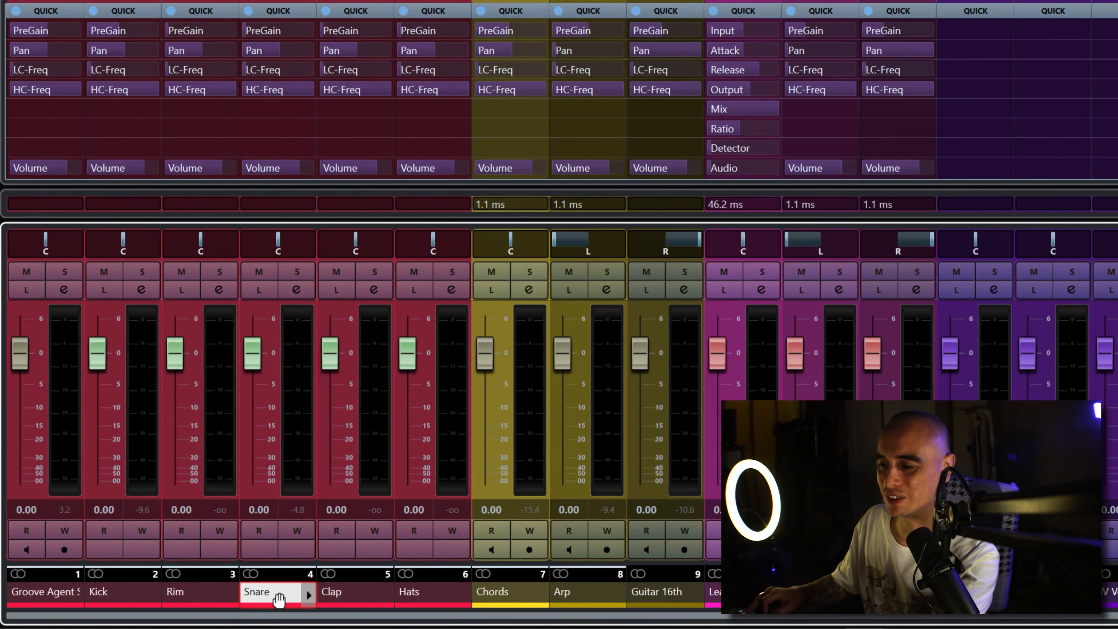
{"action": "key", "text": "space"}
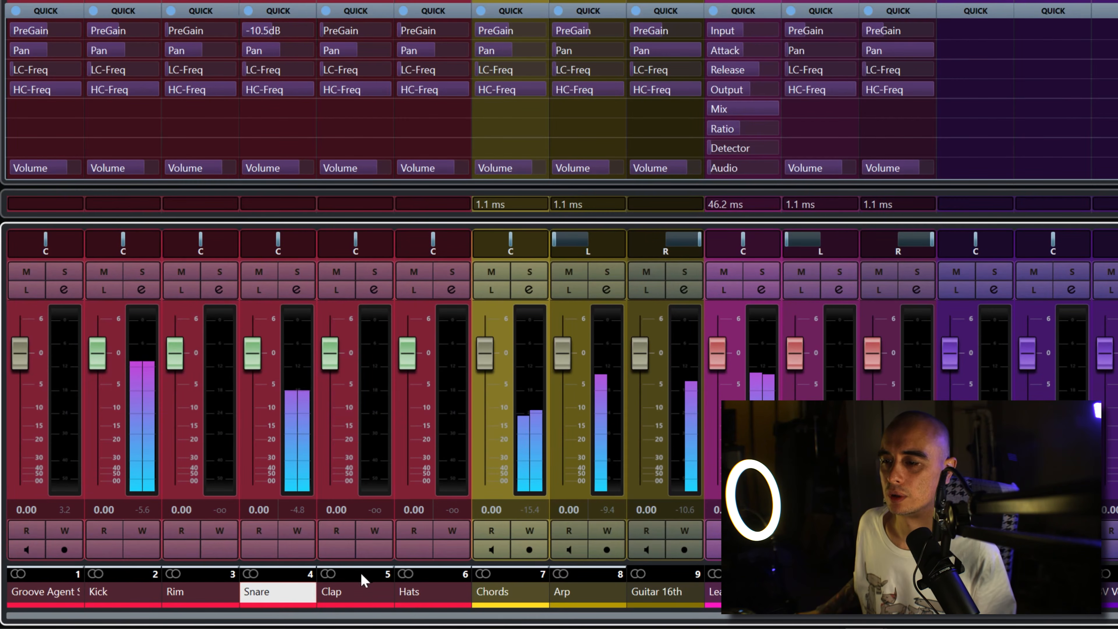
{"action": "left_click", "coordinate": [350, 598]}
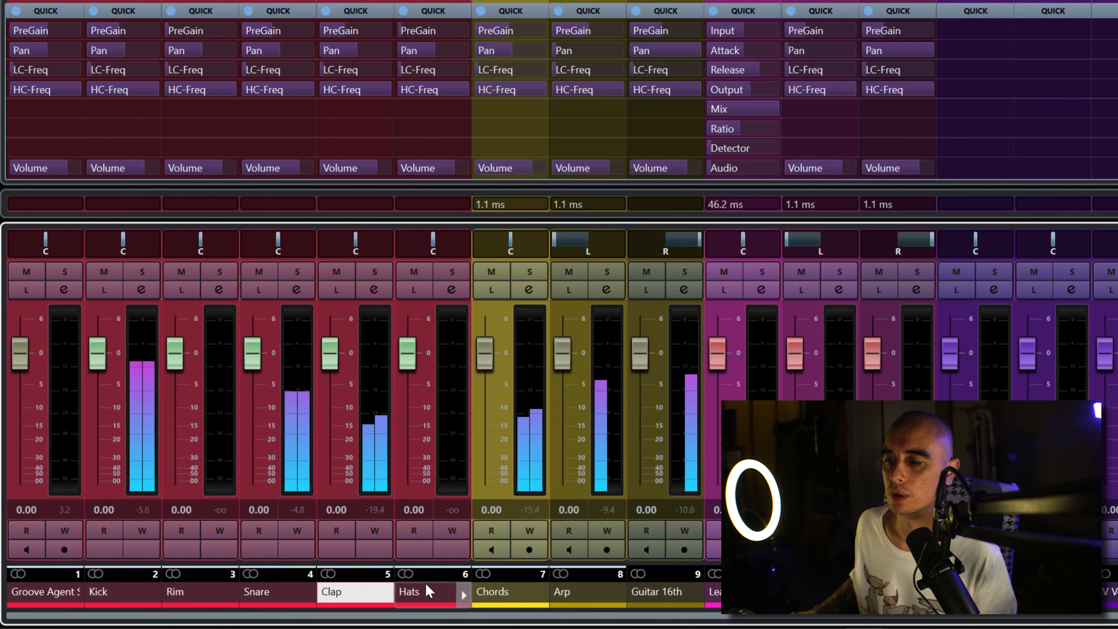
{"action": "left_click", "coordinate": [420, 599]}
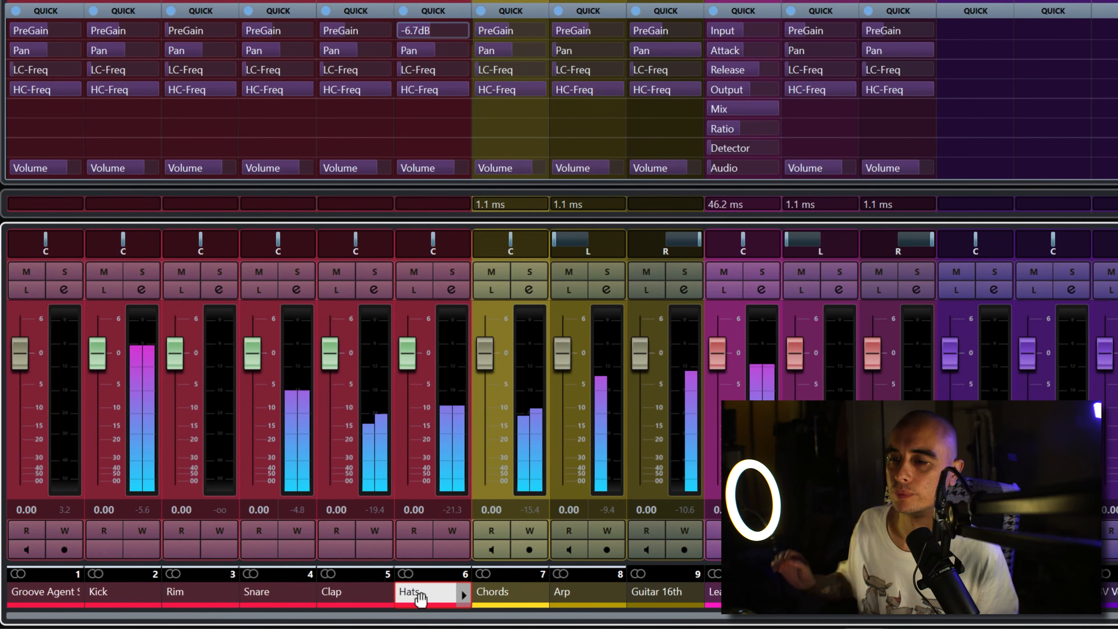
Step: Return from the full MixConsole to the project window, open the Kick channel's settings and solo Kick
{"action": "left_click", "coordinate": [207, 594]}
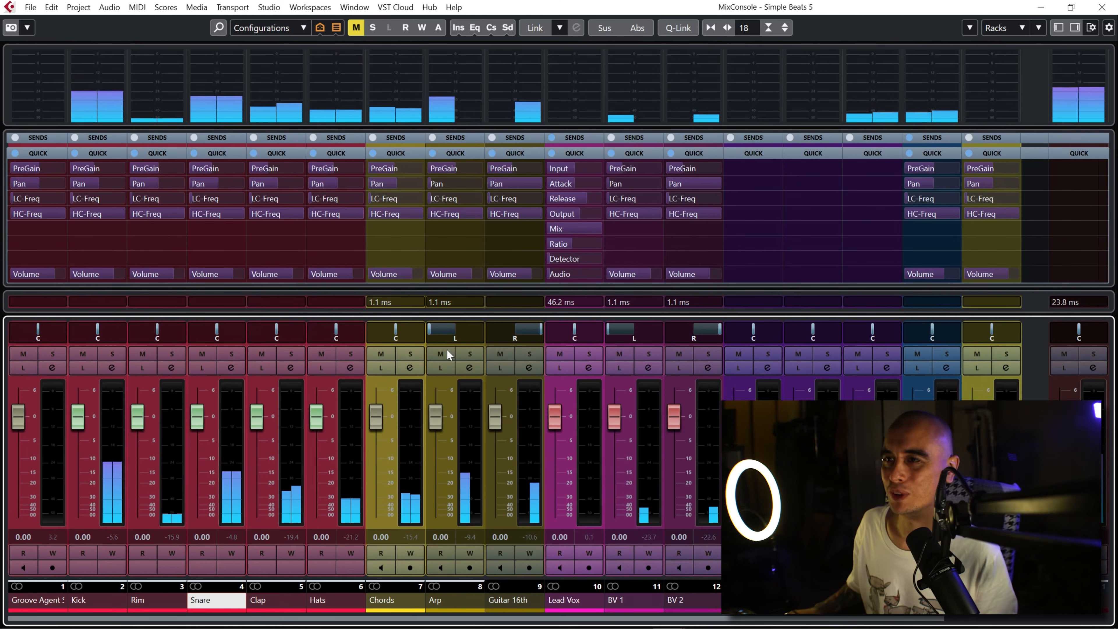
{"action": "left_click", "coordinate": [1102, 8]}
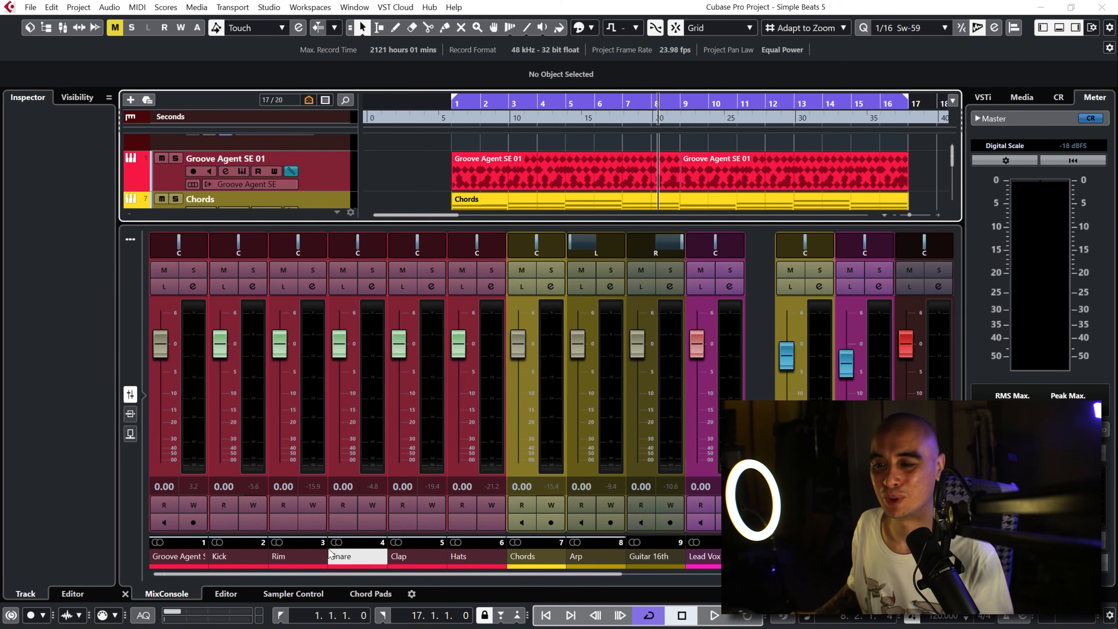
{"action": "left_click", "coordinate": [233, 559]}
{"action": "left_click", "coordinate": [250, 289]}
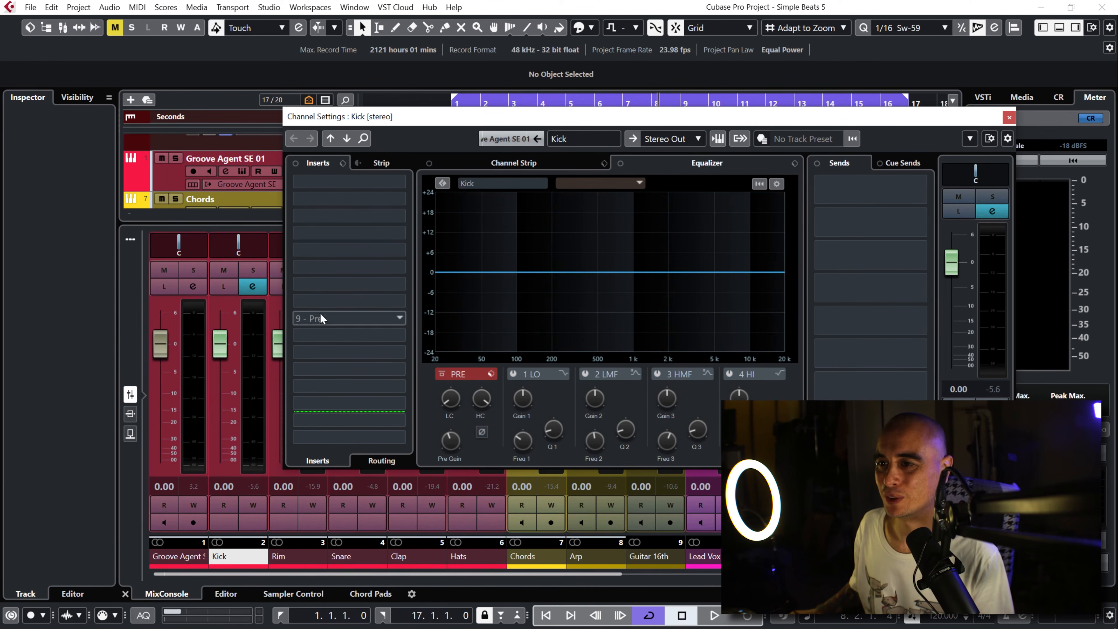
{"action": "left_click", "coordinate": [254, 272]}
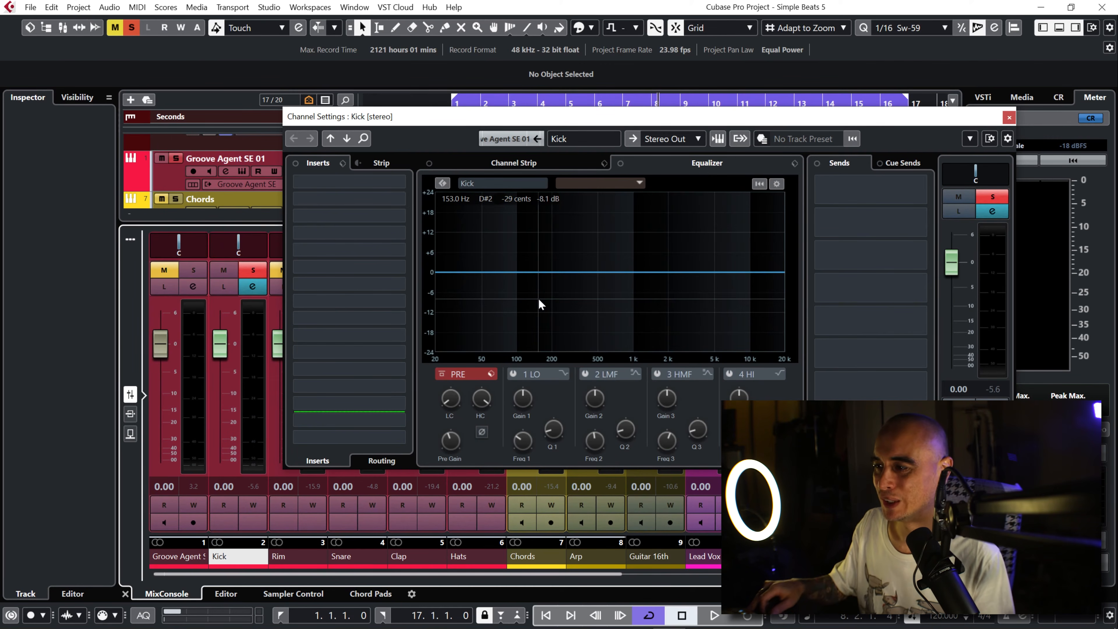
Step: Enable Kick's equalizer band 2 and sweep a boost of about 10 dB from 1.07 kHz down to 106 Hz during playback
{"action": "left_click", "coordinate": [587, 375]}
{"action": "mouse_move", "coordinate": [623, 275]}
{"action": "left_mouse_down"}
{"action": "mouse_move", "coordinate": [622, 247]}
{"action": "mouse_move", "coordinate": [514, 247]}
{"action": "mouse_move", "coordinate": [634, 248]}
{"action": "mouse_move", "coordinate": [627, 278]}
{"action": "left_mouse_up"}
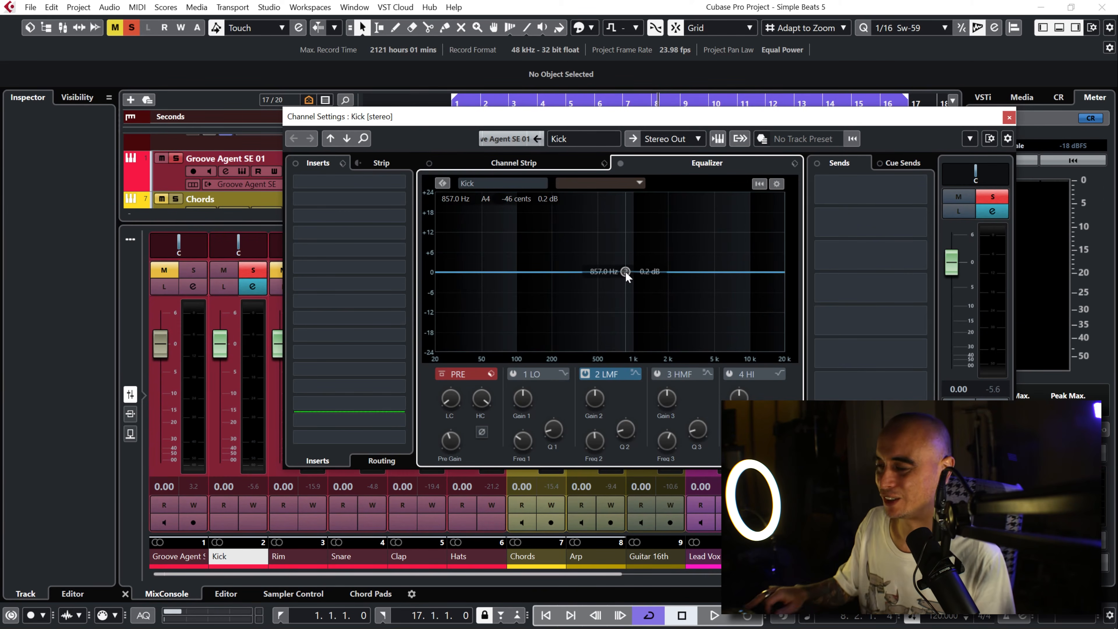
{"action": "key", "text": "space"}
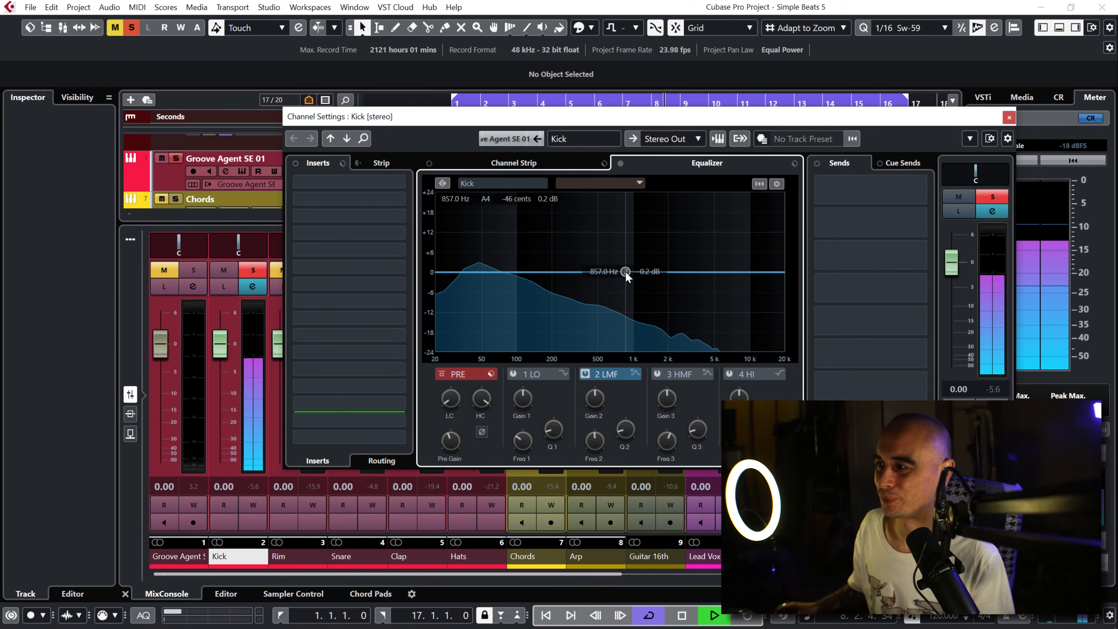
{"action": "left_click_drag", "start_coordinate": [627, 277], "coordinate": [637, 239]}
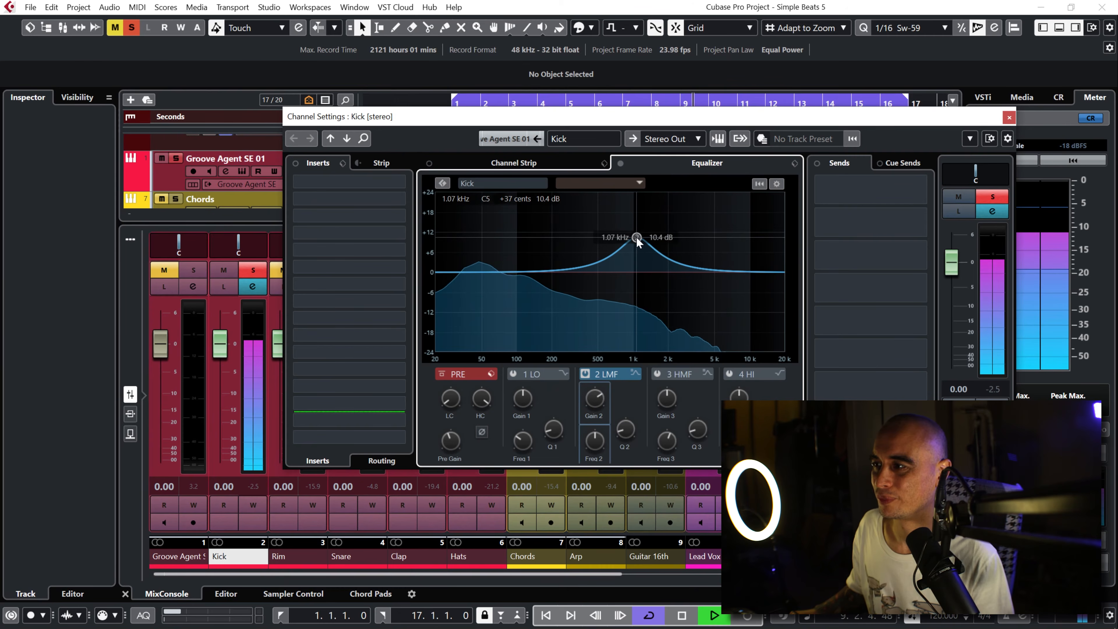
{"action": "key", "text": "space"}
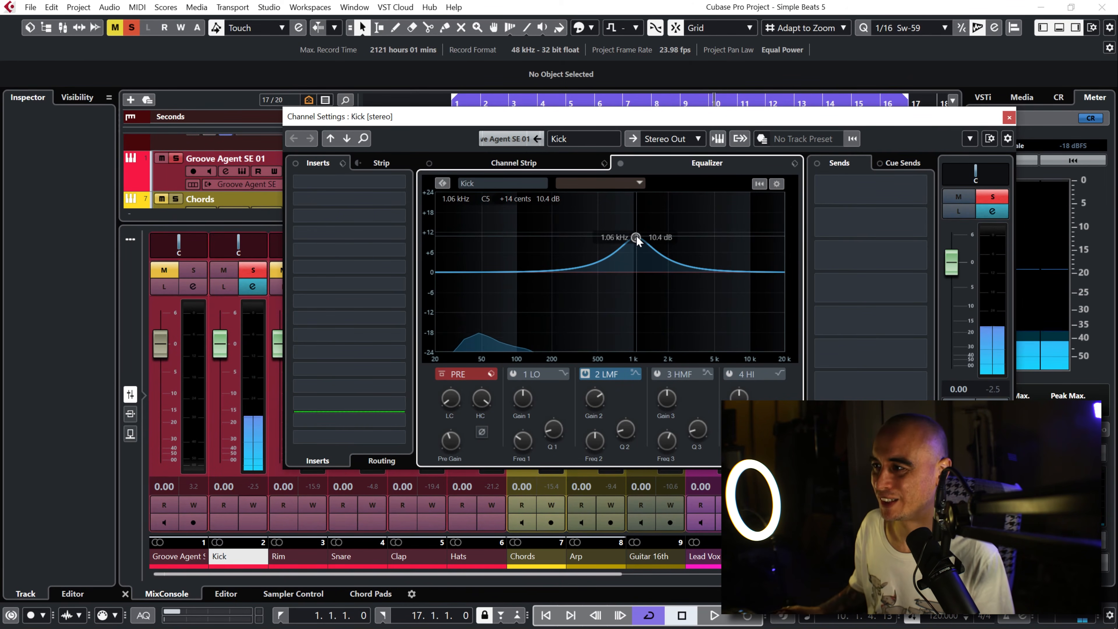
{"action": "key", "text": "space"}
{"action": "left_click_drag", "start_coordinate": [637, 241], "coordinate": [520, 239]}
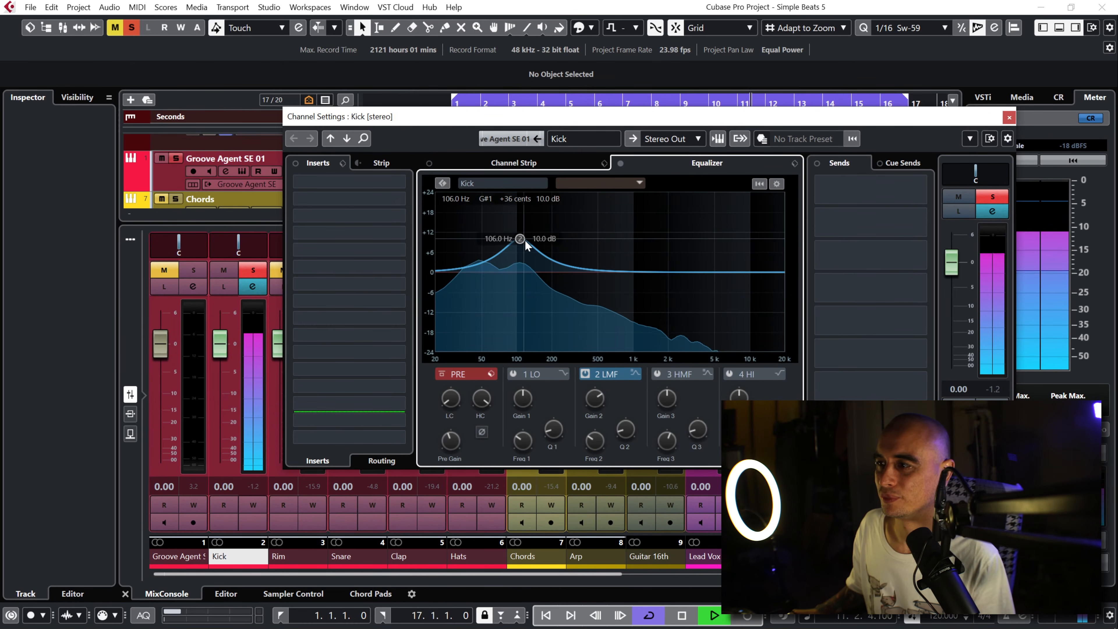
Step: Stop playback, reduce Kick's band 2 boost near 110 Hz, and add a similar band 3 boost at about 2.7 kHz
{"action": "key", "text": "space"}
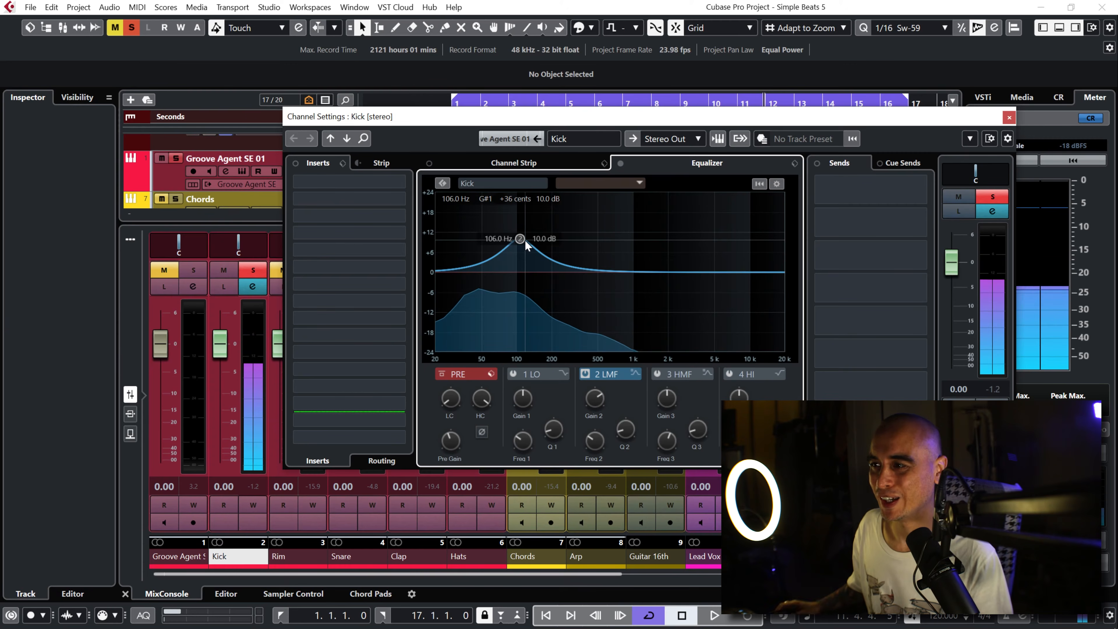
{"action": "left_click_drag", "start_coordinate": [519, 240], "coordinate": [522, 256]}
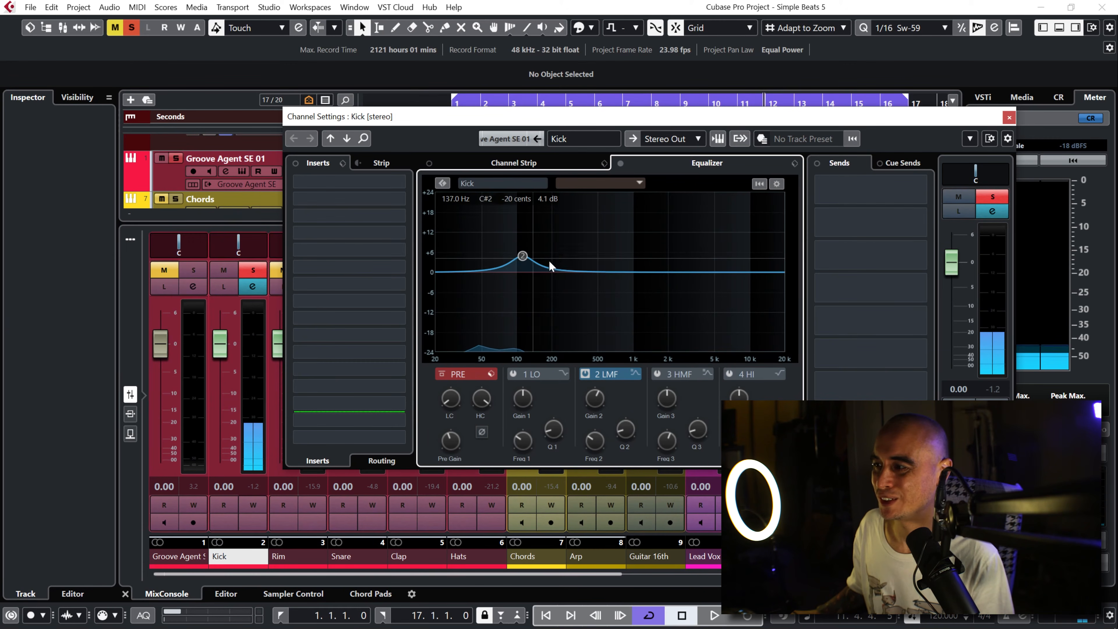
{"action": "mouse_move", "coordinate": [683, 271]}
{"action": "left_mouse_down"}
{"action": "mouse_move", "coordinate": [682, 241]}
{"action": "mouse_move", "coordinate": [685, 262]}
{"action": "left_mouse_up"}
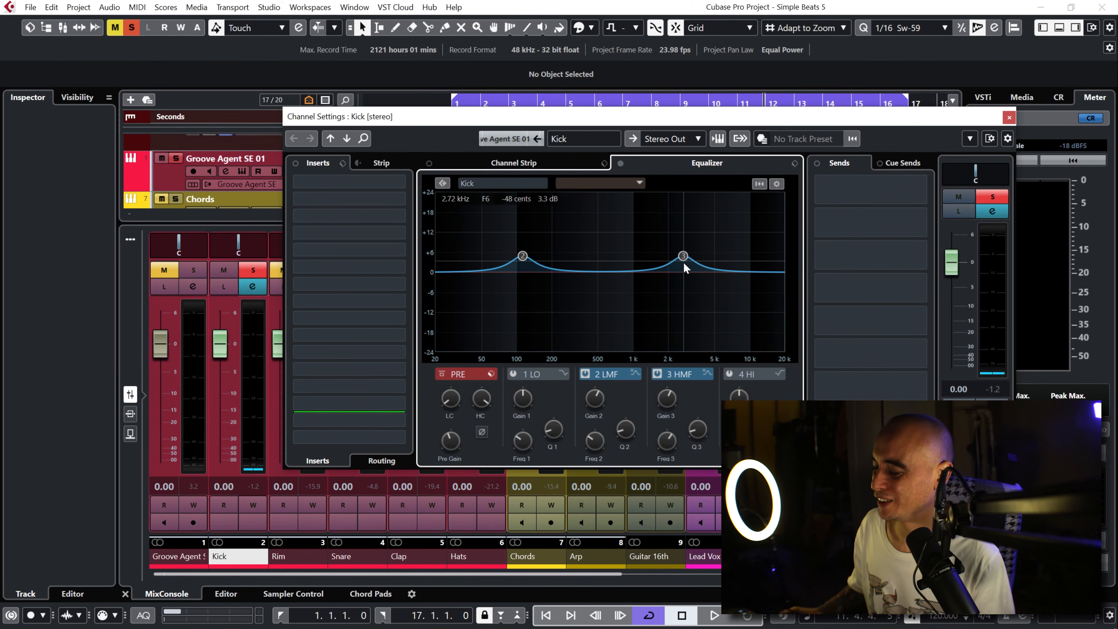
Step: Compare Kick with the equalizer active and bypassed during playback, and switch off bands 2 and 3
{"action": "key", "text": "space"}
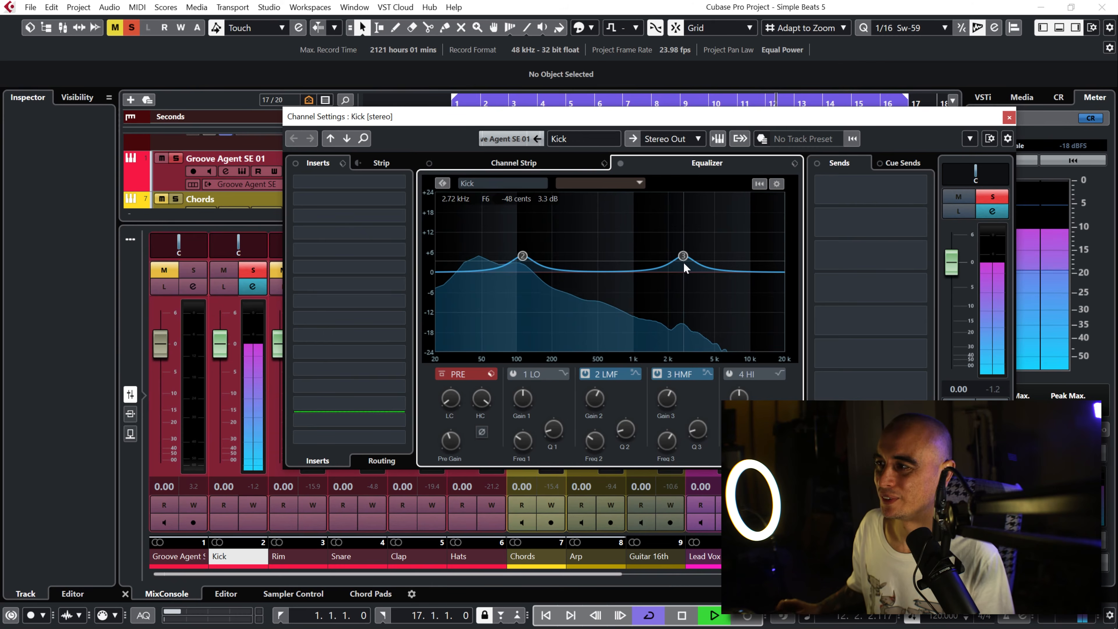
{"action": "left_click", "coordinate": [621, 164]}
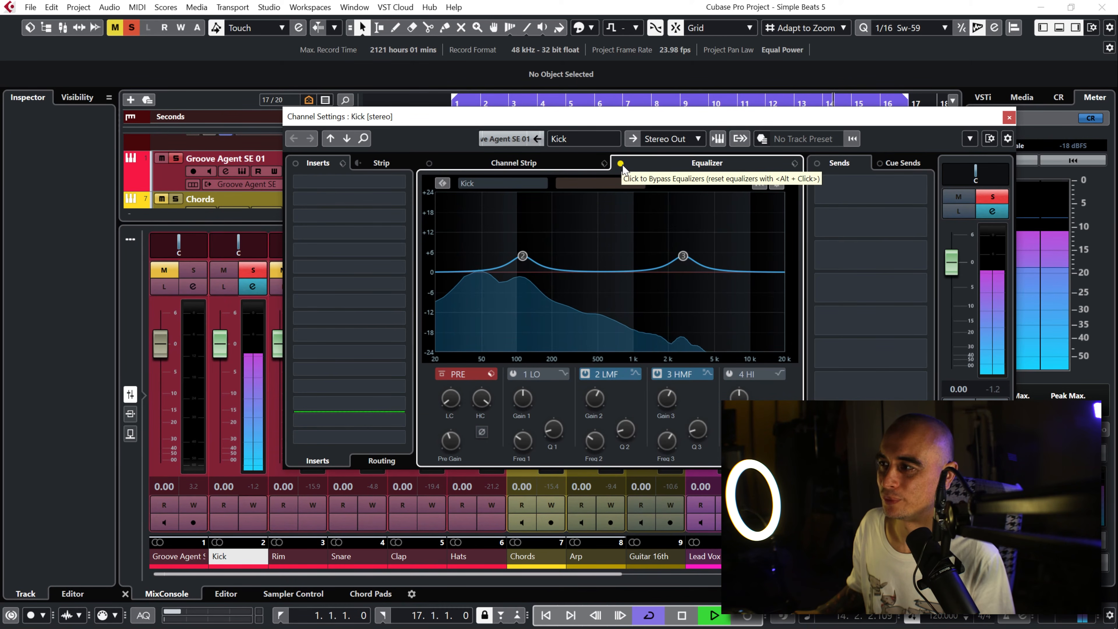
{"action": "left_click", "coordinate": [620, 165]}
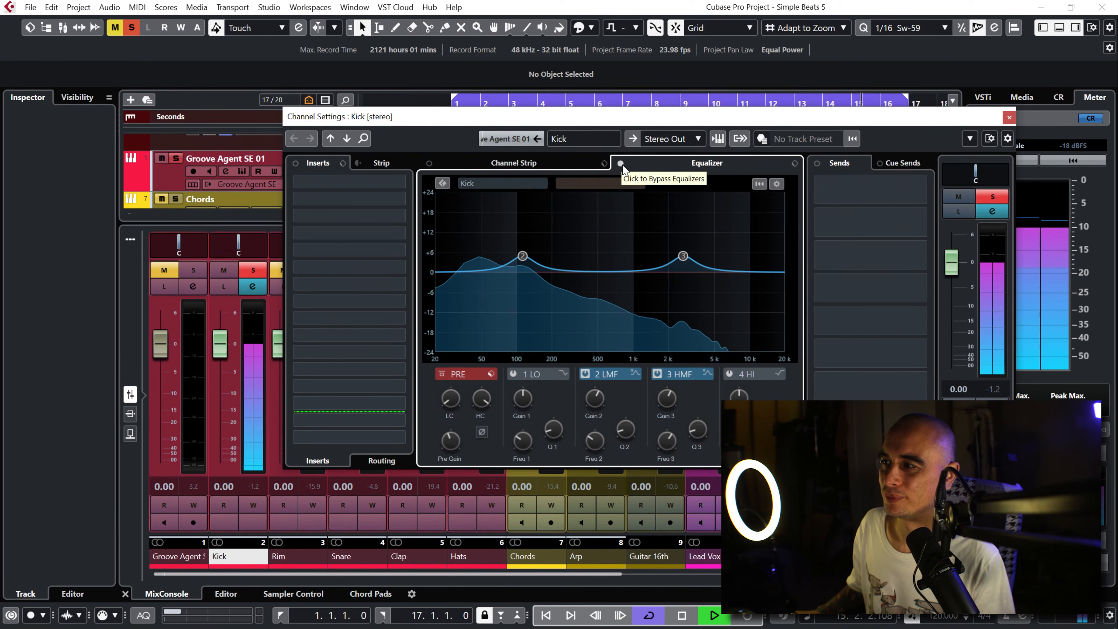
{"action": "left_click", "coordinate": [621, 165]}
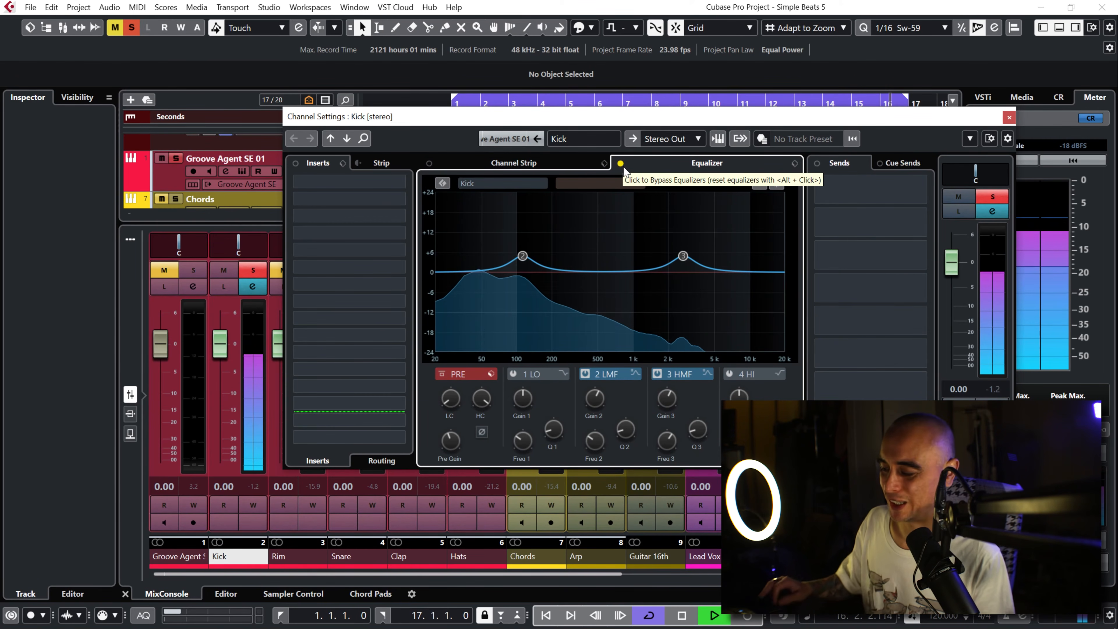
{"action": "key", "text": "space"}
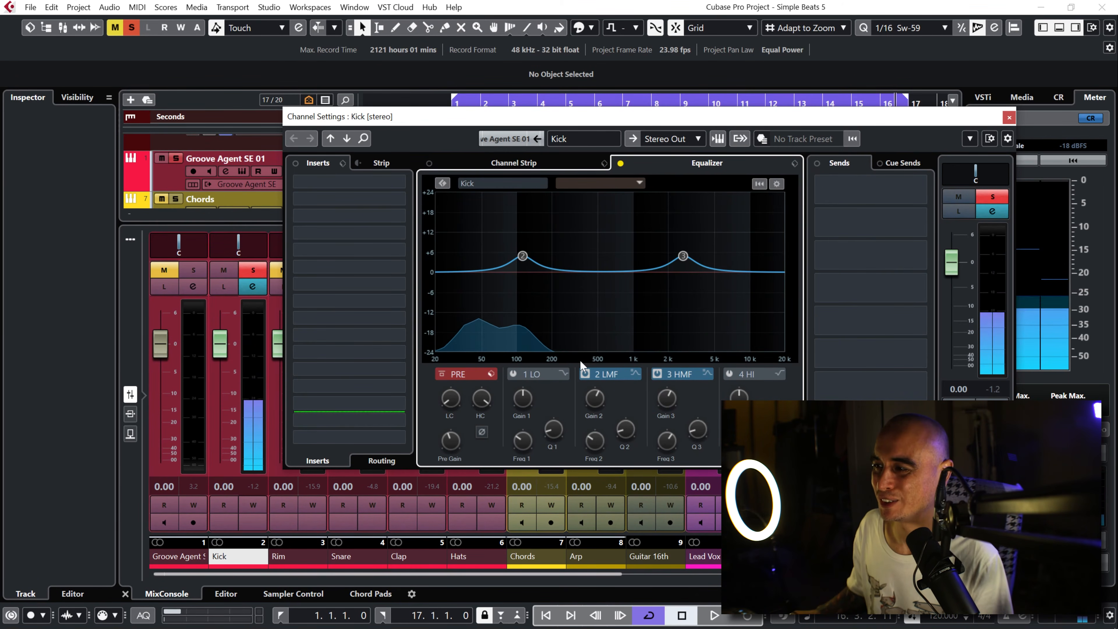
{"action": "left_click", "coordinate": [585, 374]}
{"action": "left_click", "coordinate": [656, 374]}
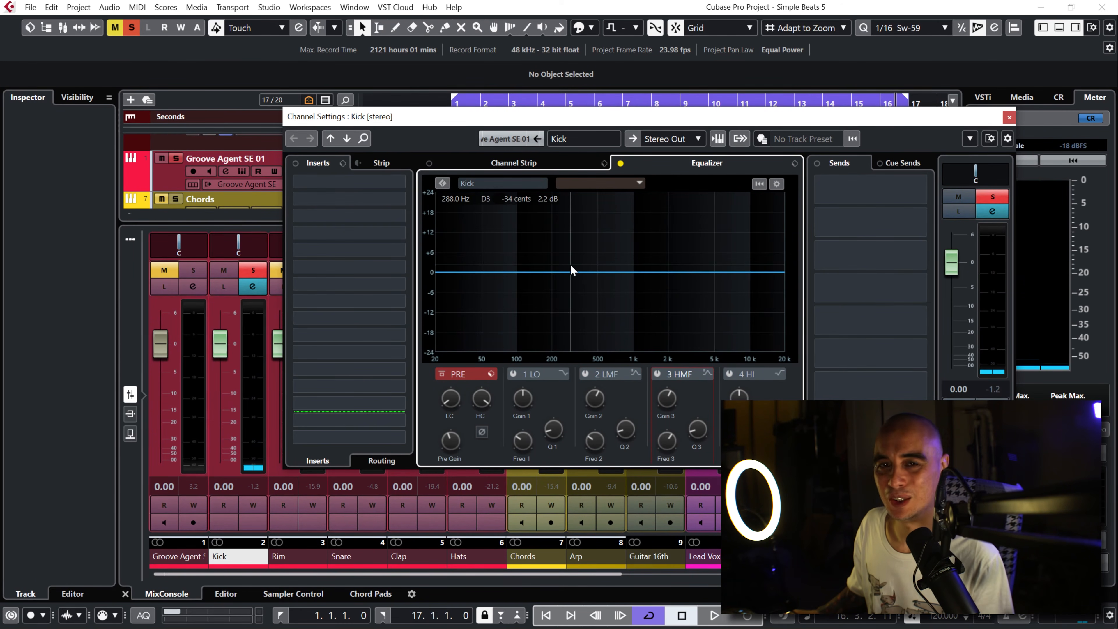
Step: Browse the Analogue Obession plugins available for Kick's first insert slot
{"action": "left_click", "coordinate": [403, 189]}
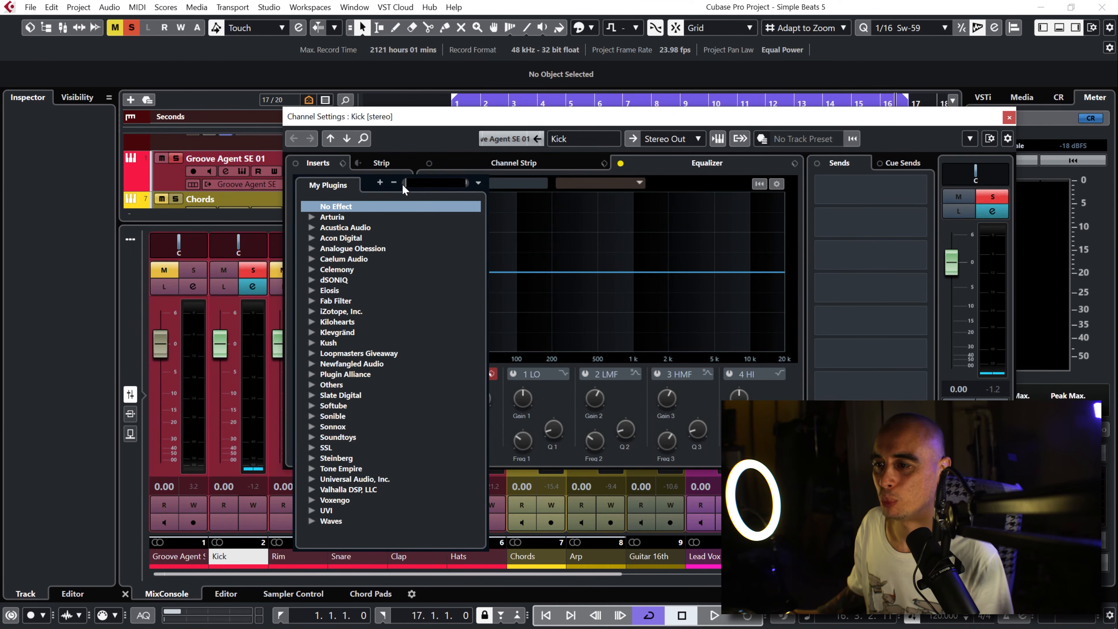
{"action": "left_click", "coordinate": [312, 249]}
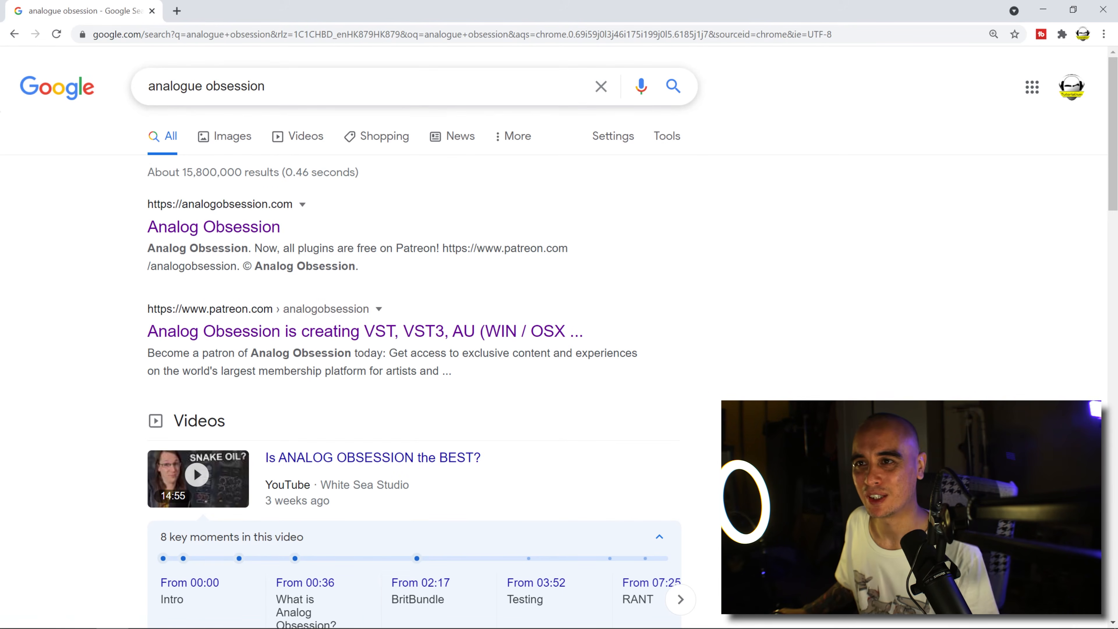
Step: Switch to Chrome and open the Analog Obsession Patreon search result in a new tab
{"action": "right_click", "coordinate": [330, 337]}
{"action": "left_click", "coordinate": [352, 340]}
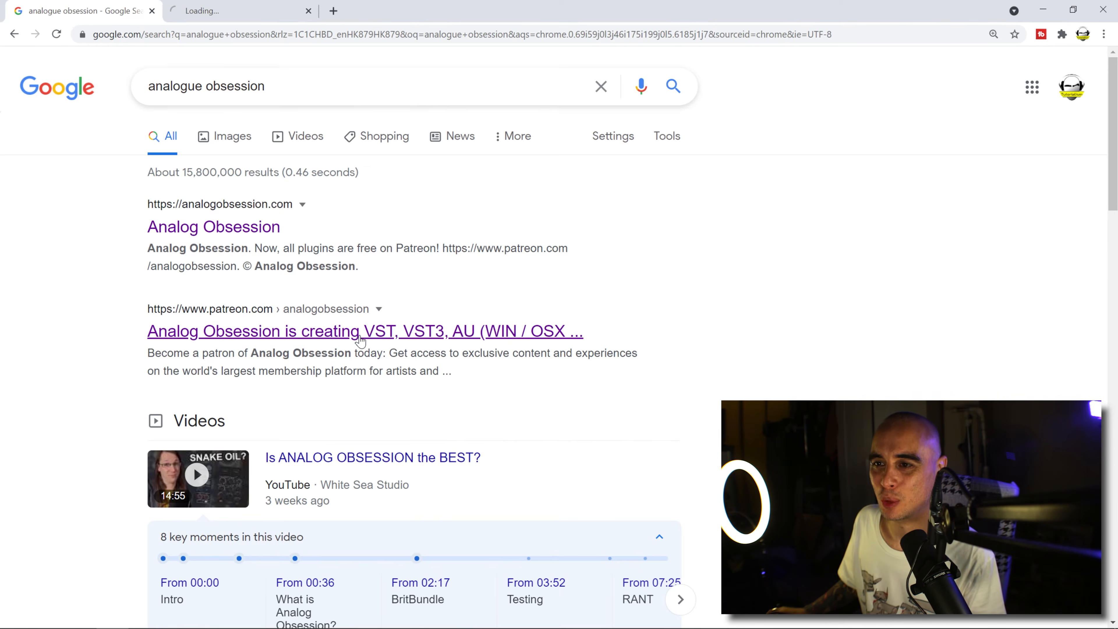
{"action": "left_click", "coordinate": [230, 8]}
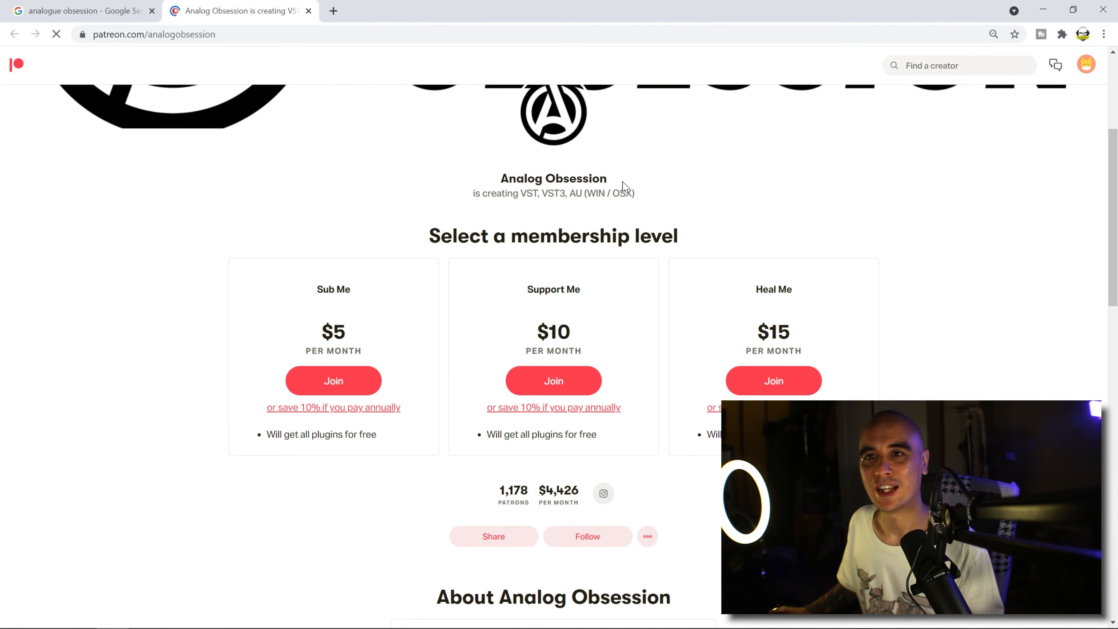
Step: Look through the Analog Obsession Patreon page, go to its posts and expand the All Download Links post
{"action": "left_click_drag", "start_coordinate": [1113, 171], "coordinate": [1111, 98]}
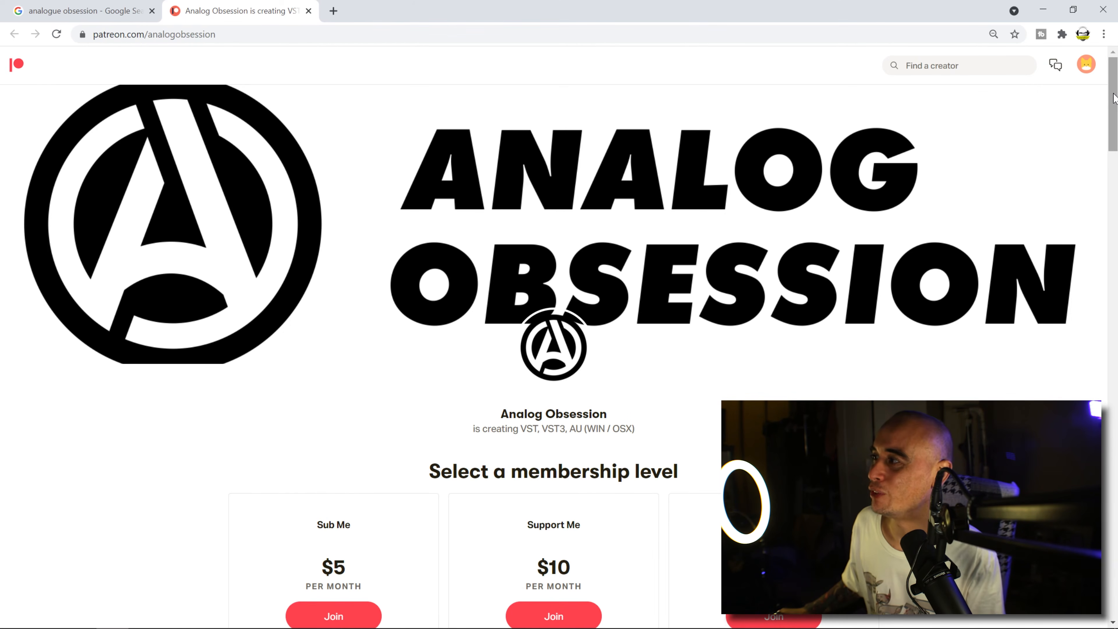
{"action": "scroll", "coordinate": [1114, 98], "scroll_direction": "down", "scroll_amount": 5}
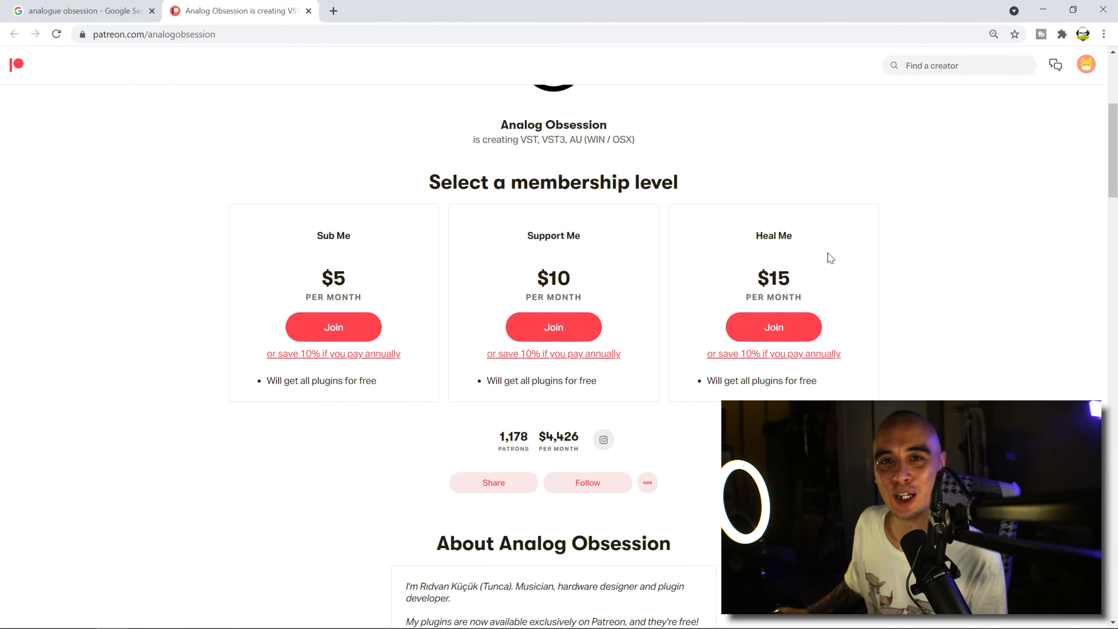
{"action": "scroll", "coordinate": [1113, 198], "scroll_direction": "down", "scroll_amount": 5}
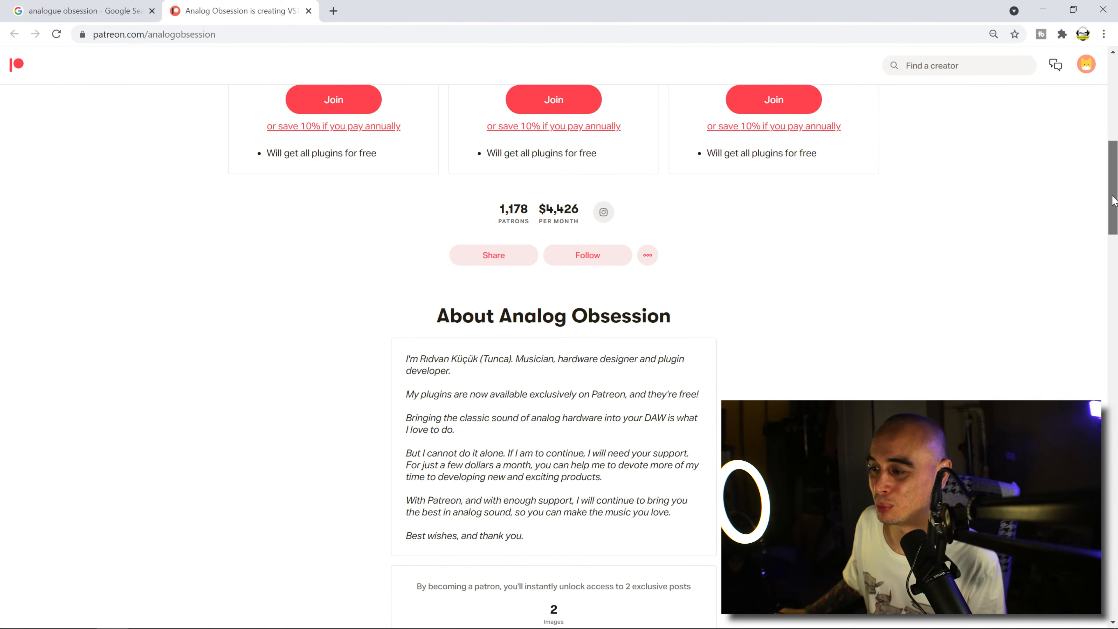
{"action": "scroll", "coordinate": [1113, 190], "scroll_direction": "up", "scroll_amount": 3}
{"action": "left_click_drag", "start_coordinate": [1111, 176], "coordinate": [1115, 427]}
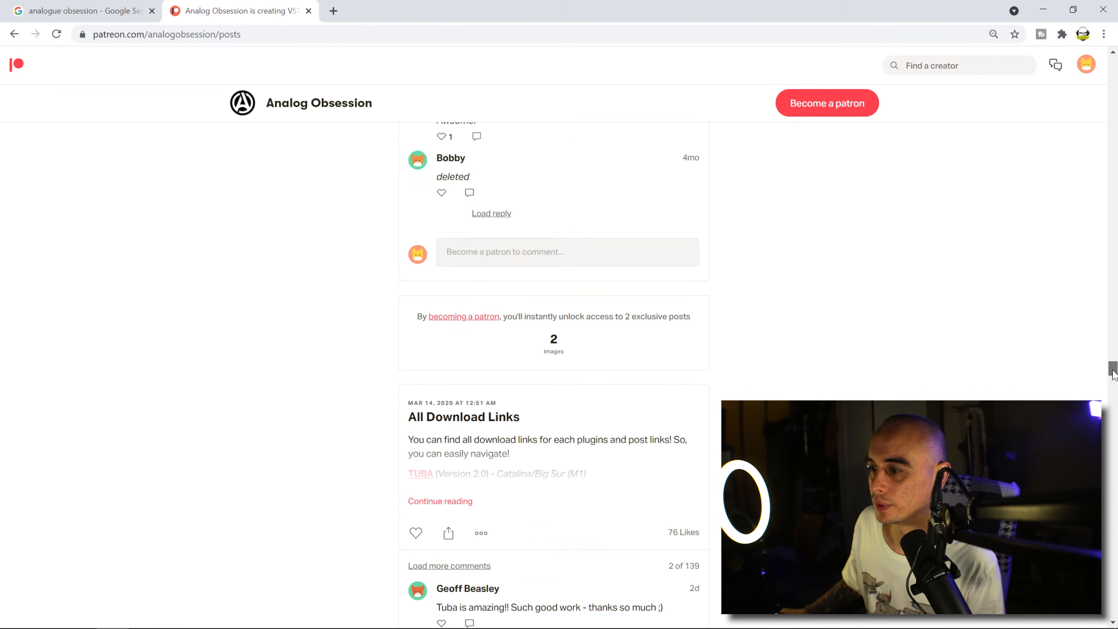
{"action": "left_click_drag", "start_coordinate": [1115, 371], "coordinate": [1115, 375]}
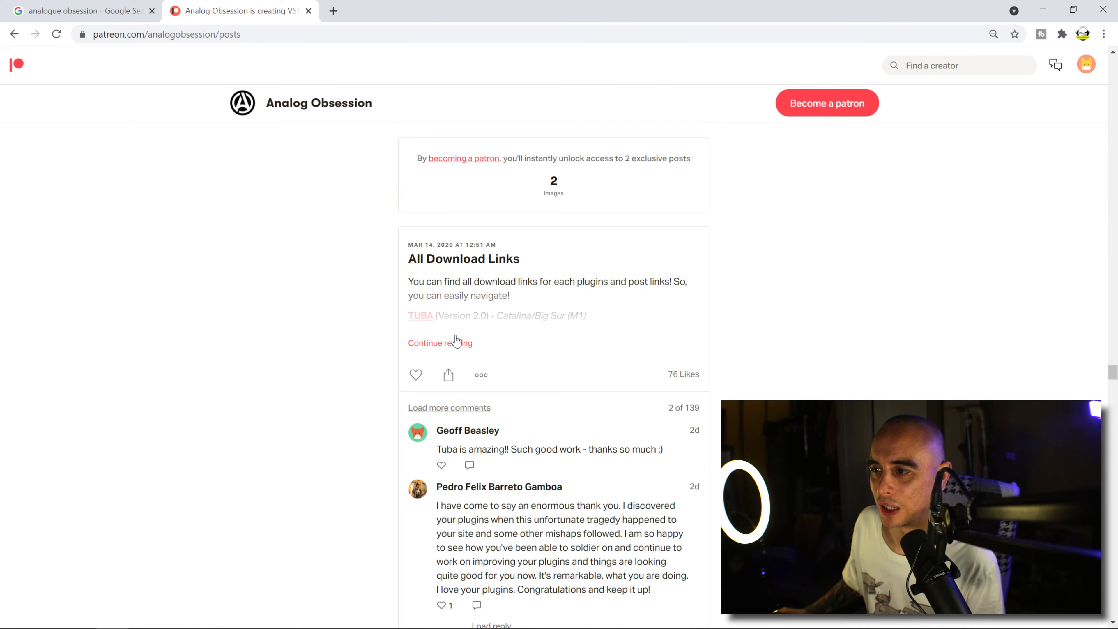
{"action": "left_click", "coordinate": [440, 343]}
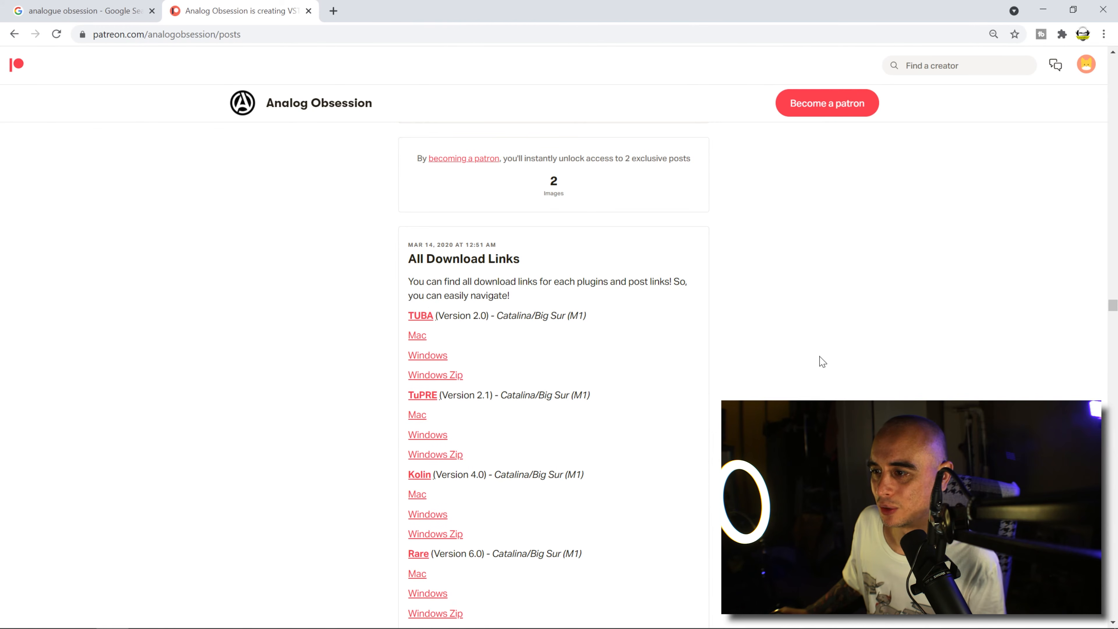
Step: Download the Windows installer of the Rare plugin and save it as Rare_6.1.exe in Downloads
{"action": "scroll", "coordinate": [1115, 314], "scroll_direction": "down", "scroll_amount": 1}
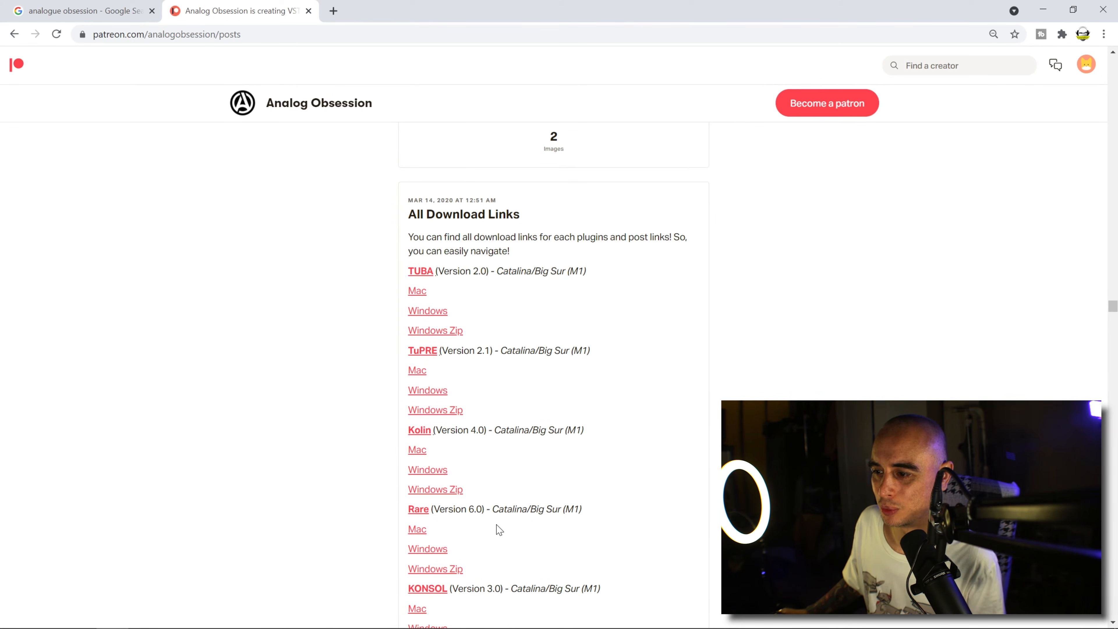
{"action": "left_click", "coordinate": [426, 550]}
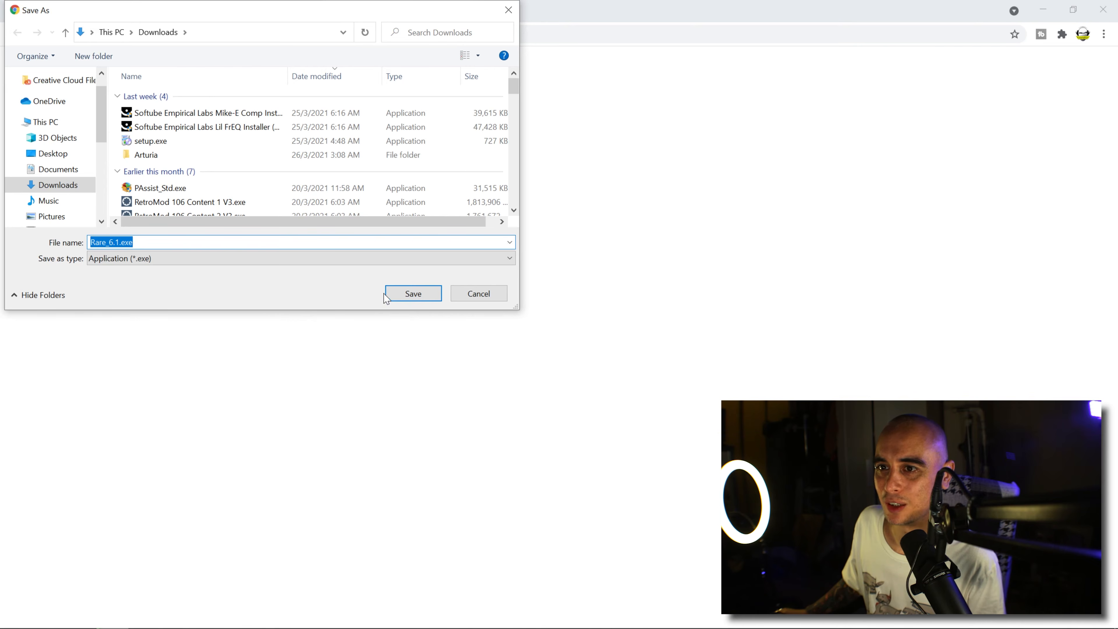
{"action": "left_click", "coordinate": [401, 294]}
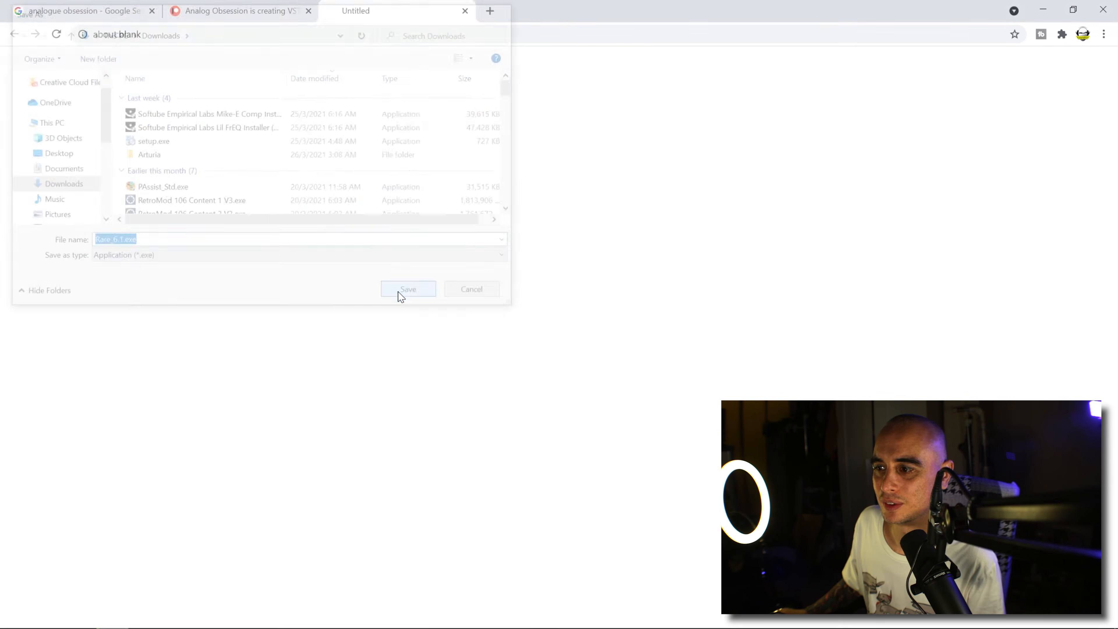
Step: Run Rare_6.1.exe despite the SmartScreen block and advance the installer to the 64-bit VST2 plugin directory page
{"action": "left_click", "coordinate": [138, 612]}
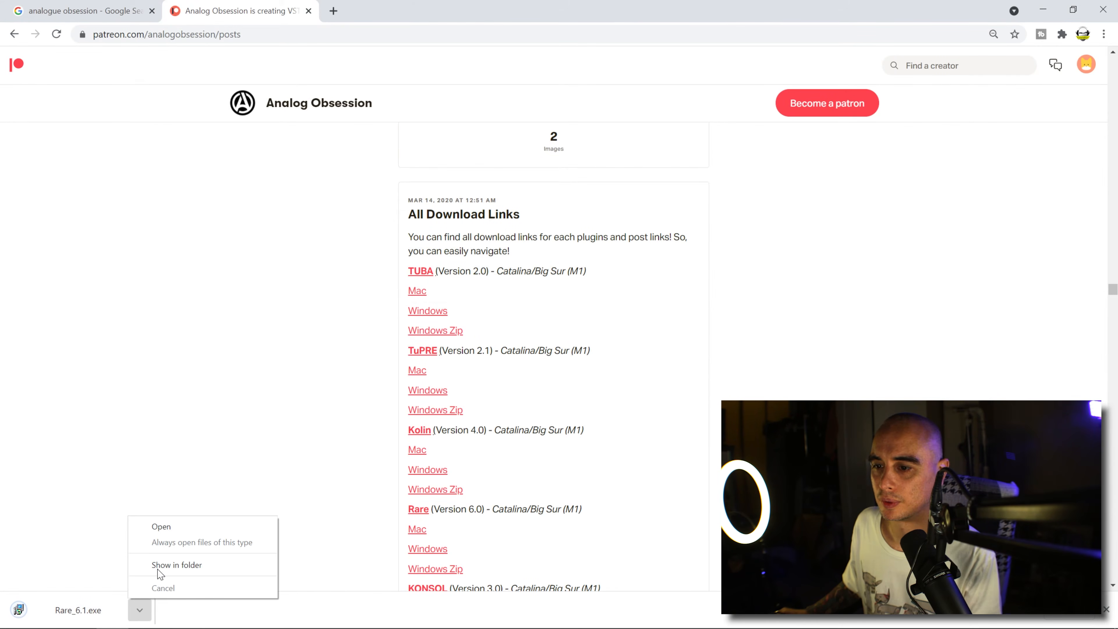
{"action": "left_click", "coordinate": [185, 525]}
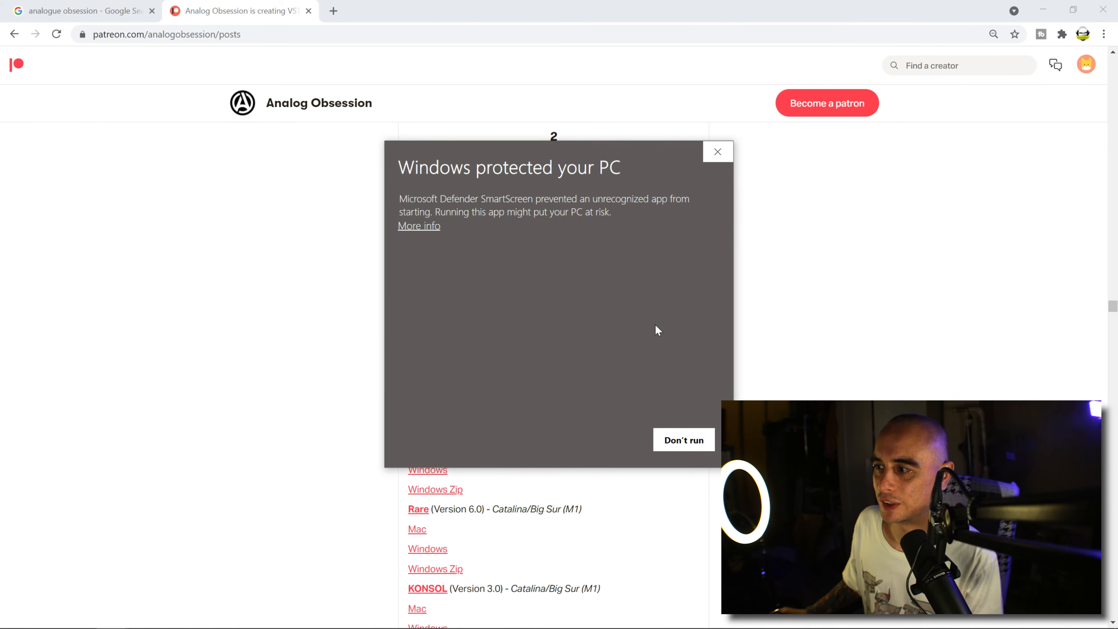
{"action": "left_click", "coordinate": [434, 229]}
{"action": "left_click", "coordinate": [594, 440]}
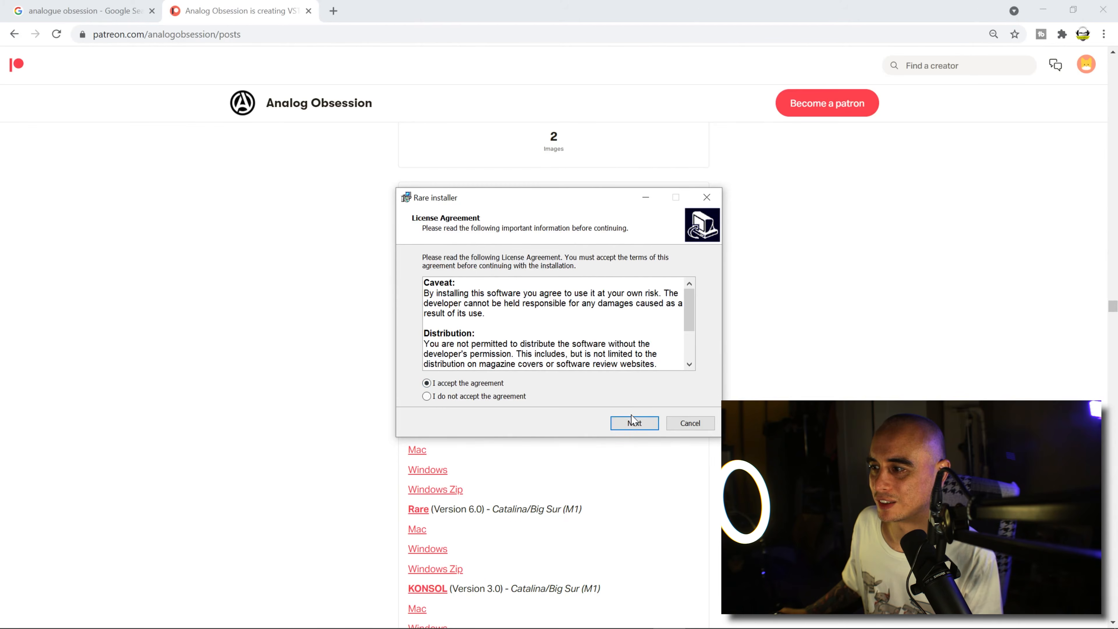
{"action": "left_click", "coordinate": [634, 423]}
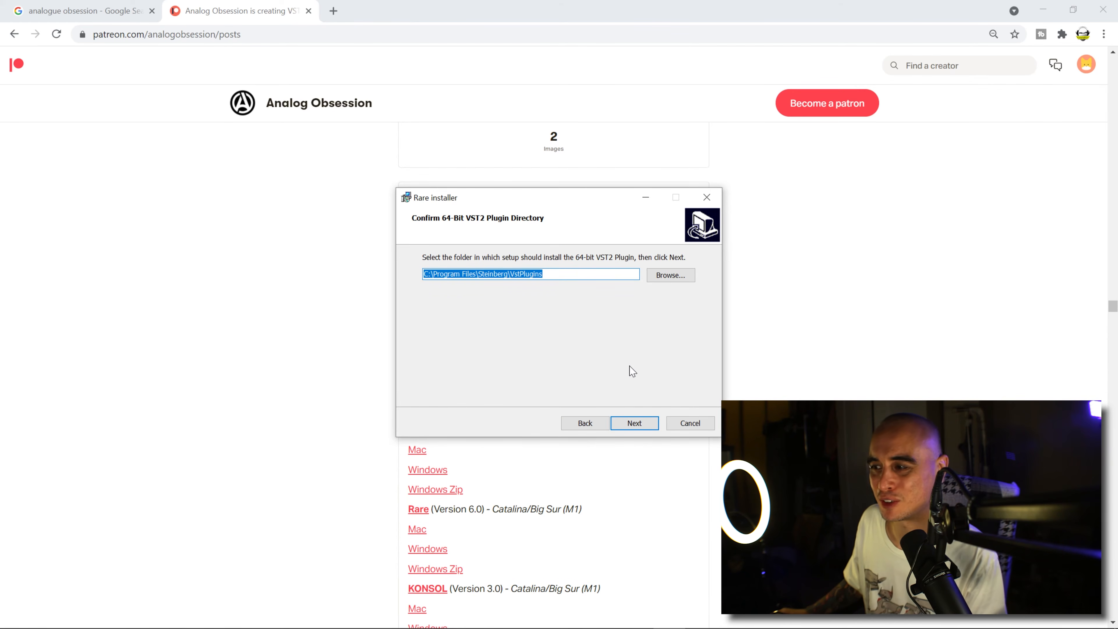
Step: Try to cancel the Rare installation from the 64-bit VST2 plugin directory page
{"action": "left_click", "coordinate": [690, 422]}
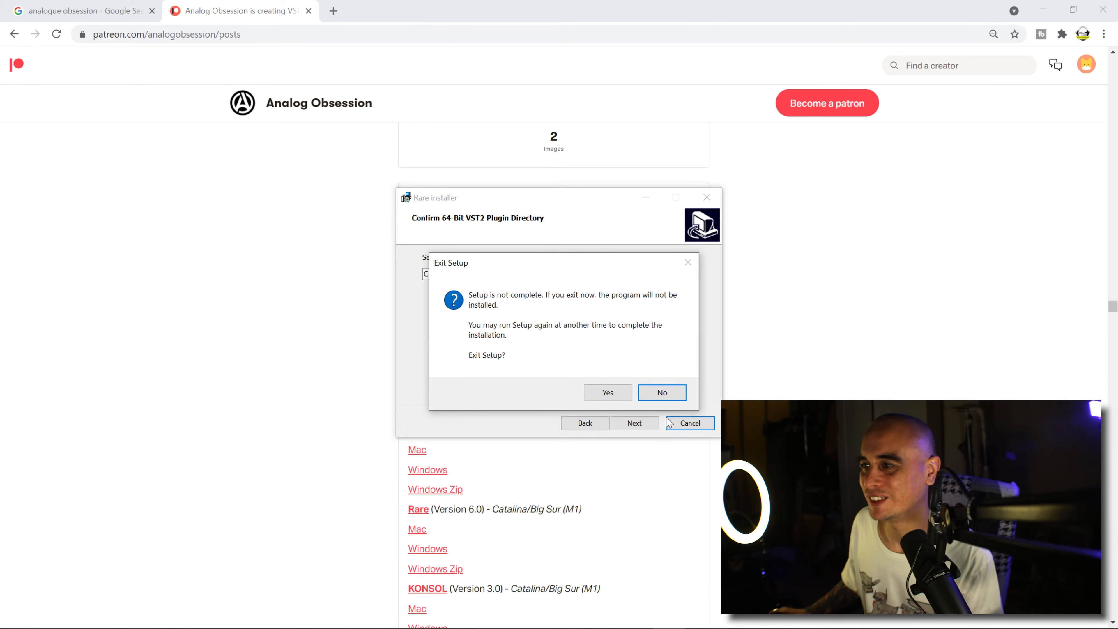
{"action": "left_click", "coordinate": [657, 392]}
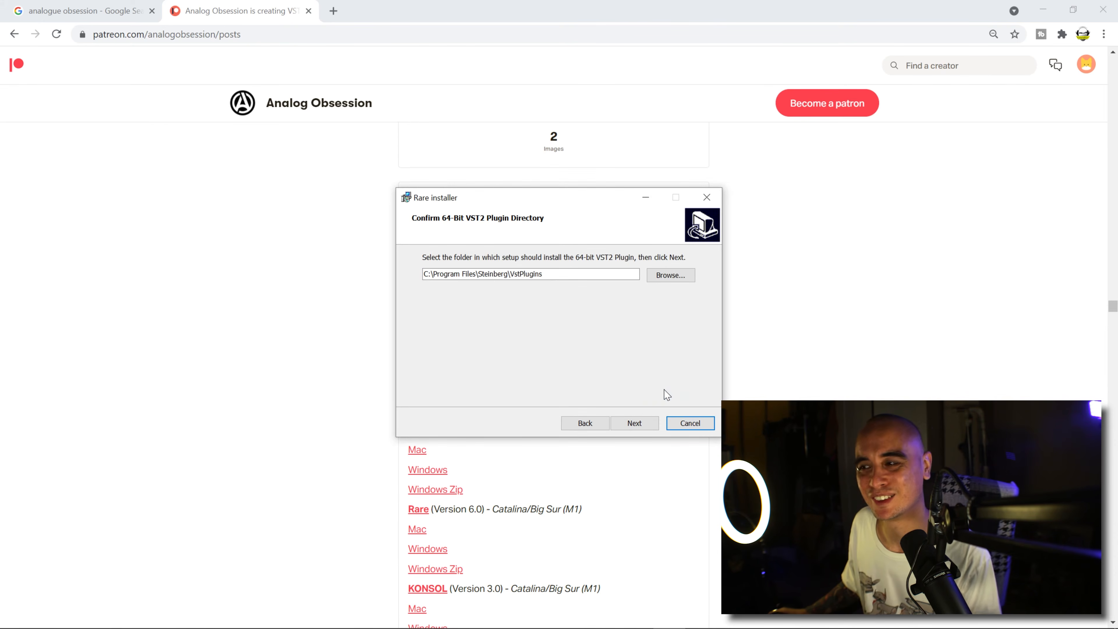
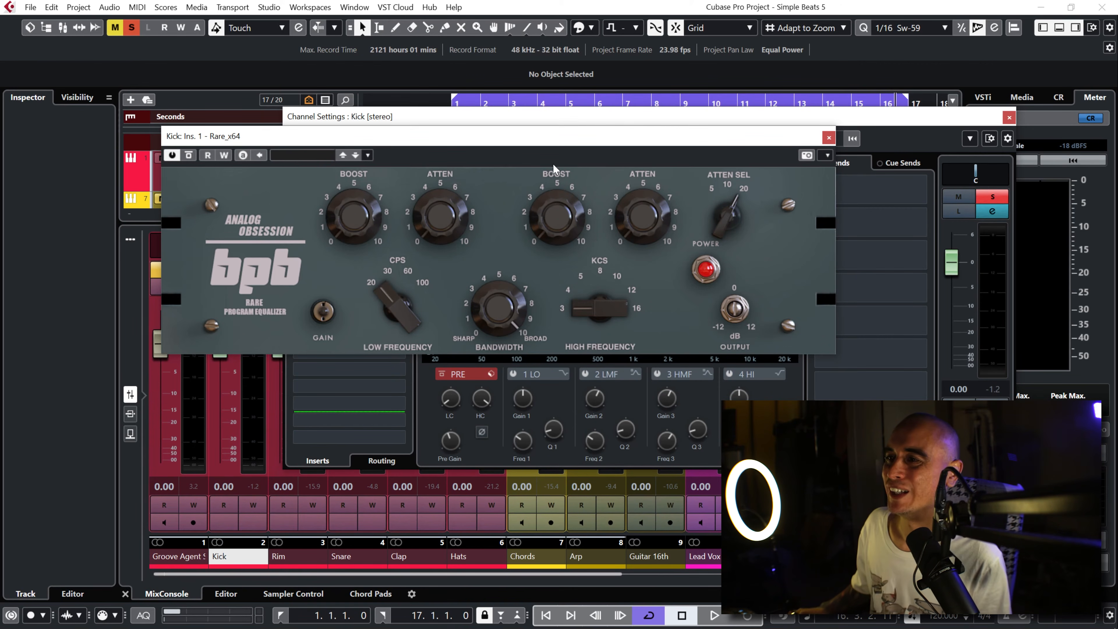
Step: Move the Rare window away from the Kick's insert list and examine its low and high boost and frequency controls
{"action": "left_click_drag", "start_coordinate": [541, 138], "coordinate": [535, 234]}
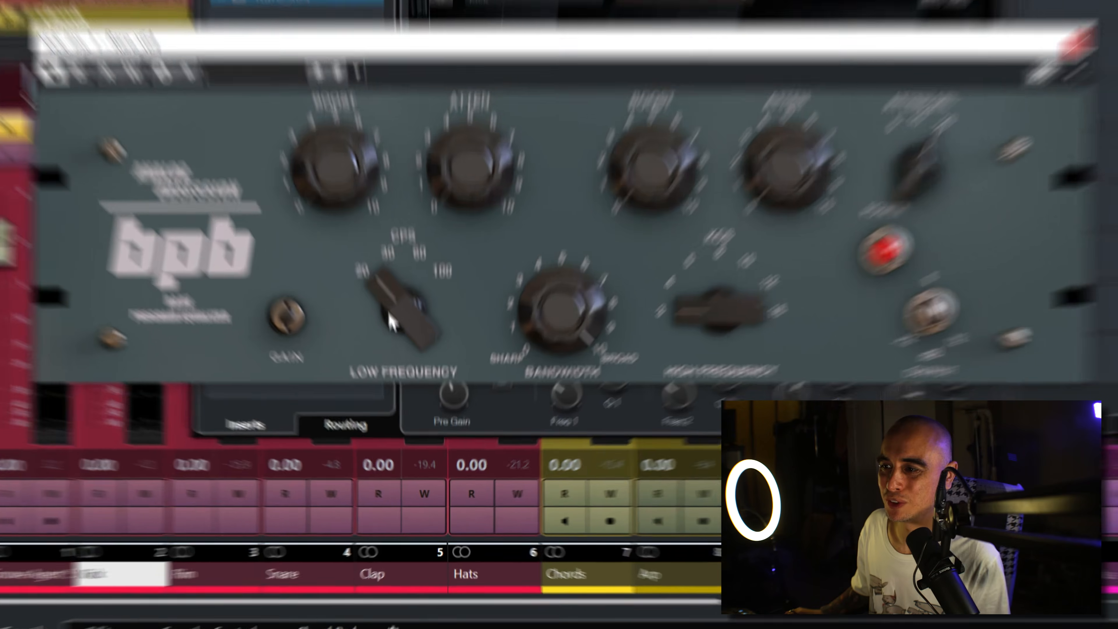
{"action": "left_click_drag", "start_coordinate": [410, 390], "coordinate": [404, 362]}
{"action": "left_click_drag", "start_coordinate": [331, 166], "coordinate": [361, 203]}
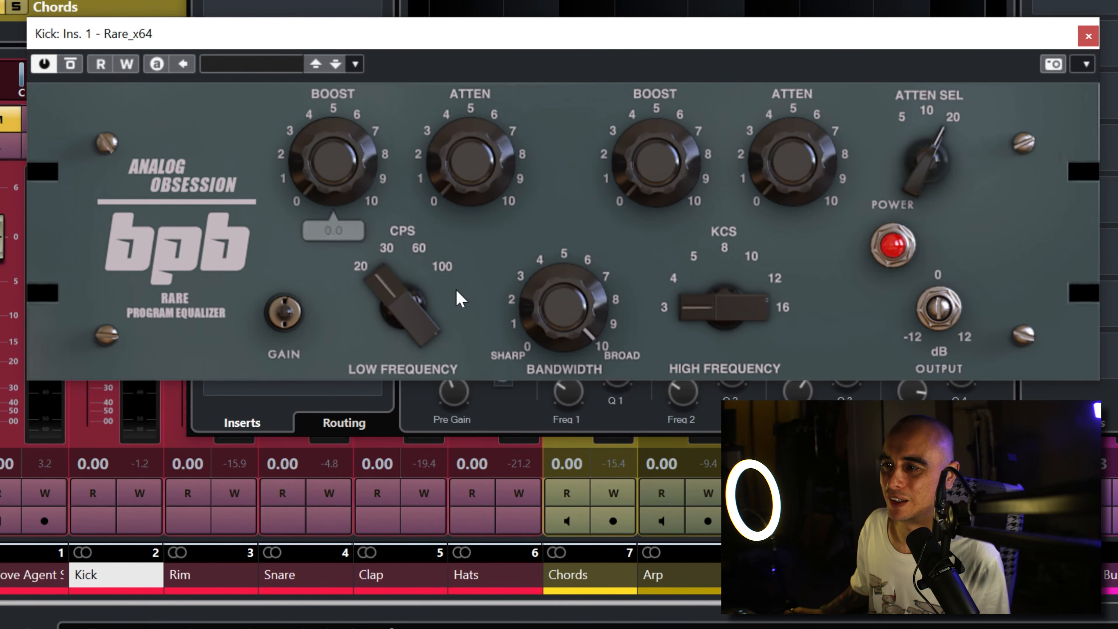
{"action": "left_click_drag", "start_coordinate": [417, 292], "coordinate": [401, 234]}
{"action": "left_click_drag", "start_coordinate": [401, 286], "coordinate": [406, 320]}
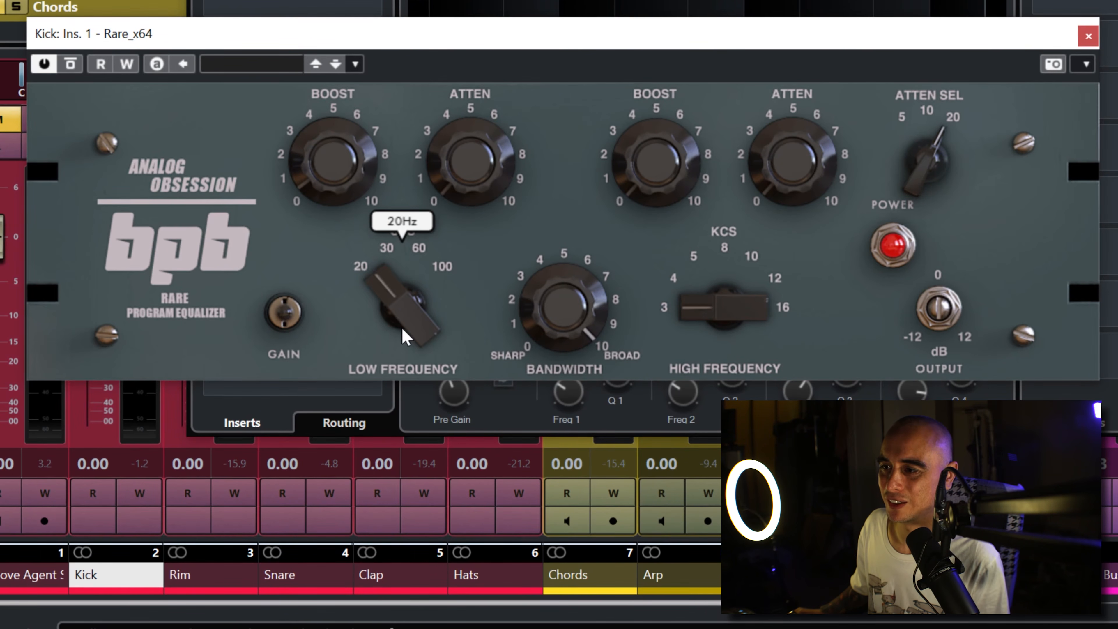
{"action": "left_click_drag", "start_coordinate": [673, 155], "coordinate": [700, 187]}
{"action": "left_click_drag", "start_coordinate": [724, 308], "coordinate": [739, 282]}
{"action": "left_click_drag", "start_coordinate": [334, 150], "coordinate": [343, 240]}
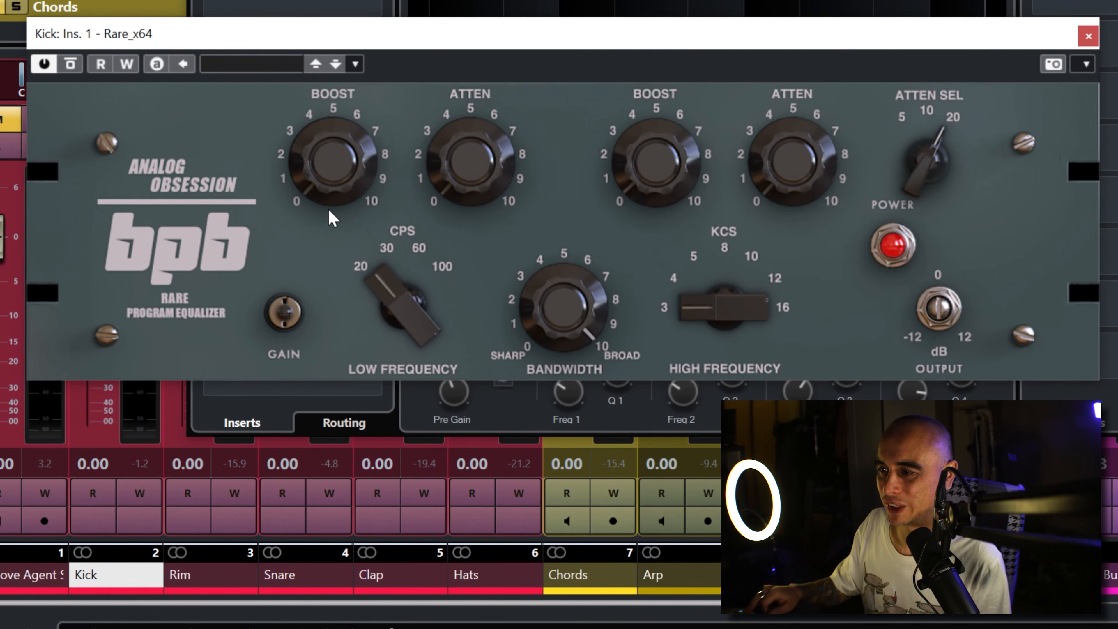
Step: Raise the low-frequency boost in Rare on Kick and set the low frequency to 30 Hz
{"action": "left_click_drag", "start_coordinate": [365, 195], "coordinate": [369, 0]}
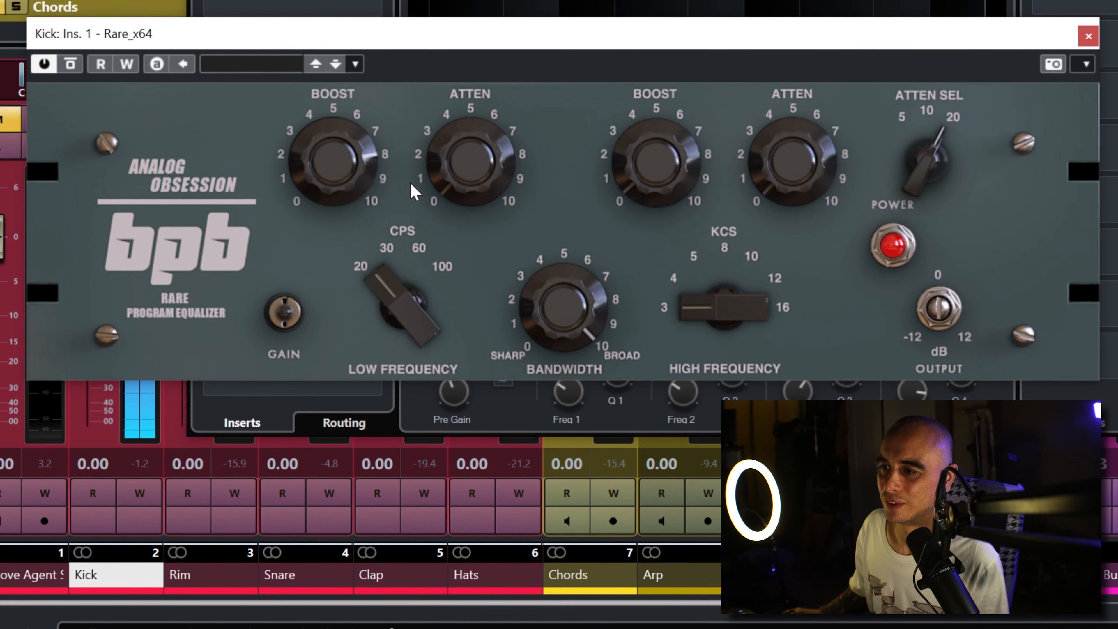
{"action": "left_click_drag", "start_coordinate": [398, 255], "coordinate": [412, 223]}
{"action": "left_click_drag", "start_coordinate": [416, 315], "coordinate": [452, 231]}
{"action": "left_click_drag", "start_coordinate": [430, 277], "coordinate": [414, 317]}
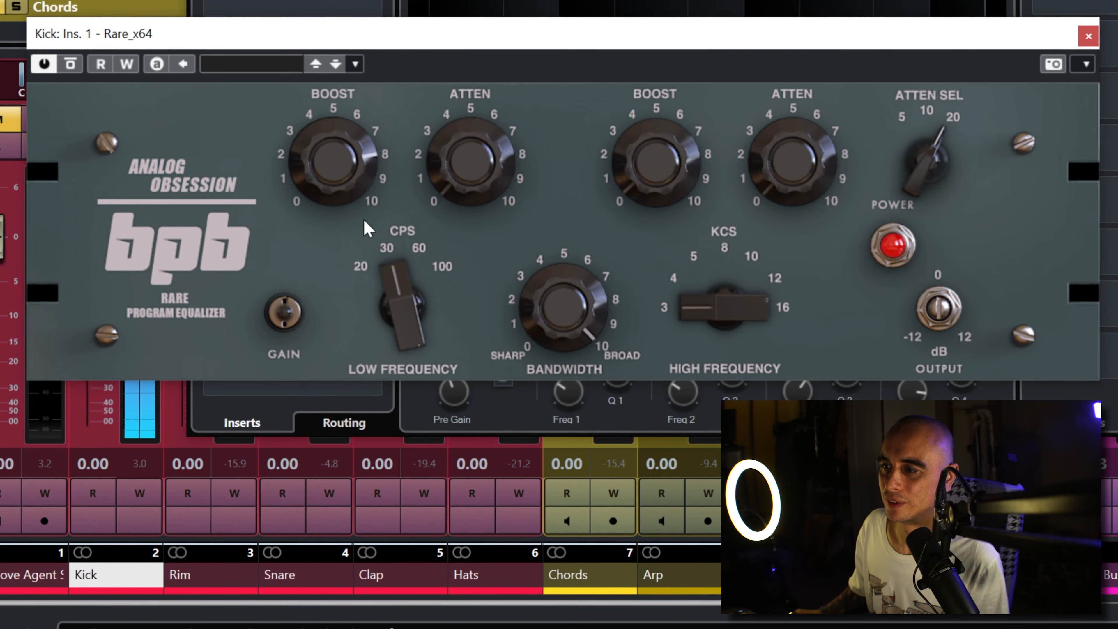
Step: Compare Kick with Rare bypassed, set the low boost to 5.5, then try 60 Hz and return the low frequency to 30 Hz
{"action": "left_click", "coordinate": [71, 68]}
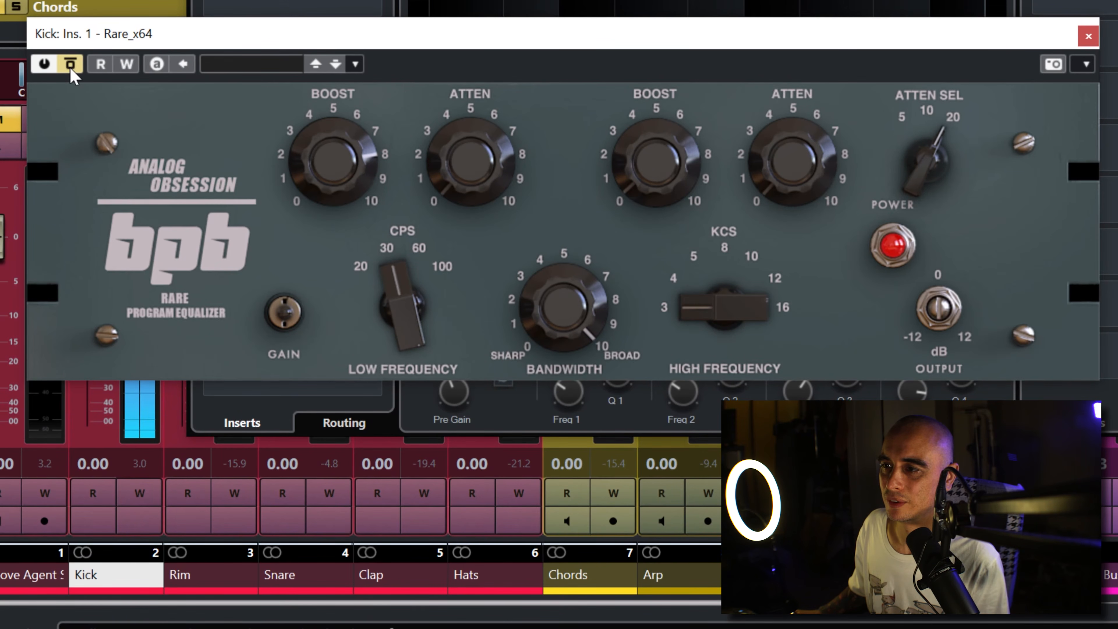
{"action": "left_click", "coordinate": [70, 69]}
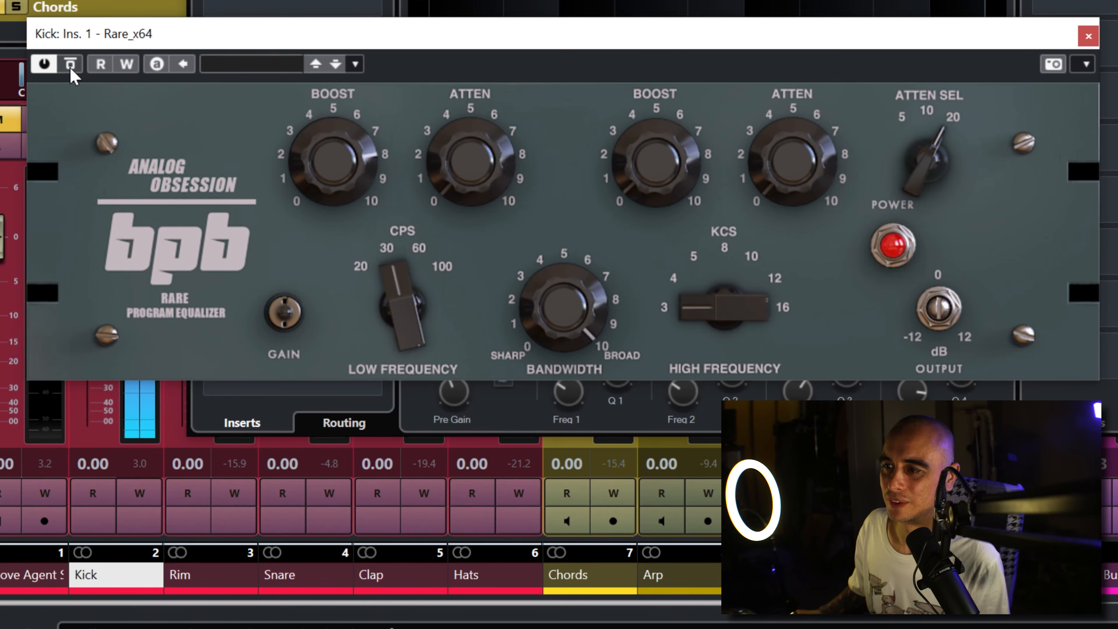
{"action": "mouse_move", "coordinate": [334, 189]}
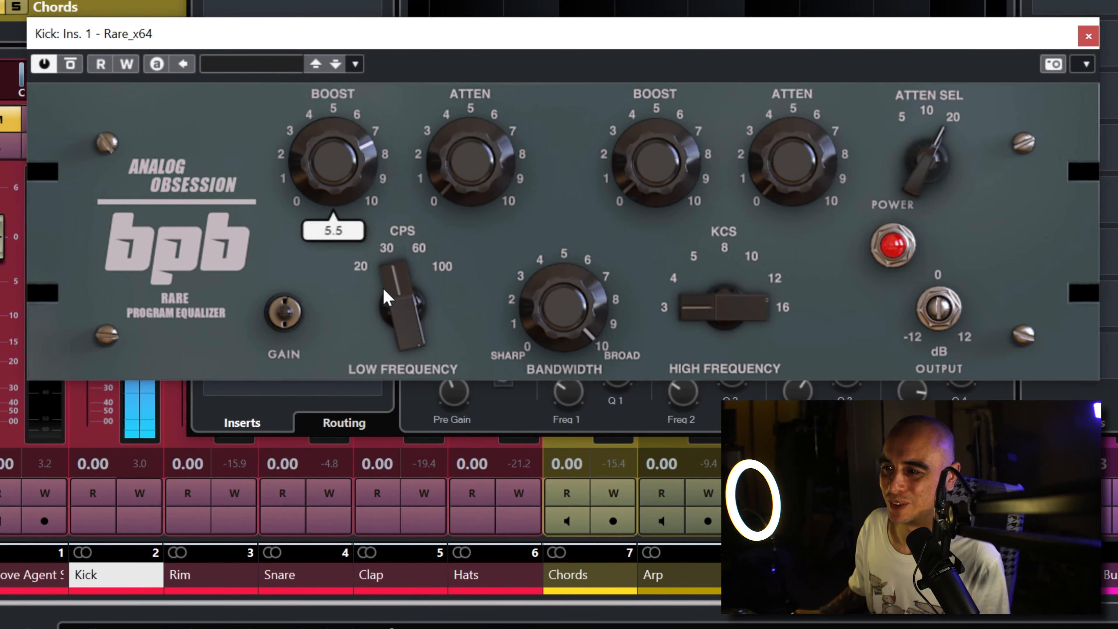
{"action": "left_click_drag", "start_coordinate": [400, 307], "coordinate": [421, 248]}
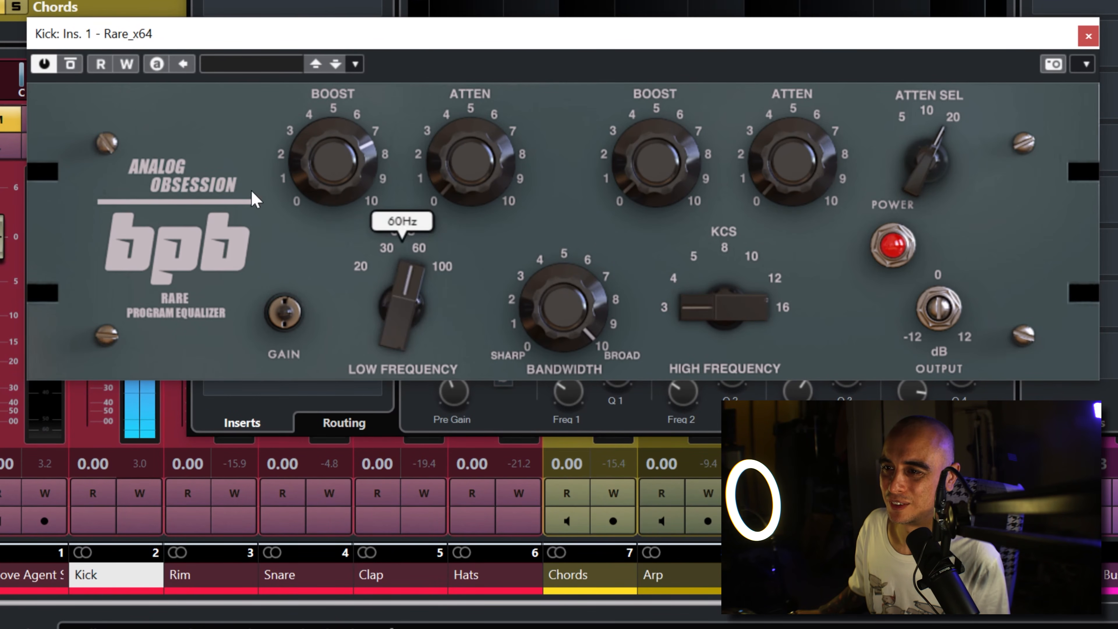
{"action": "left_click_drag", "start_coordinate": [407, 303], "coordinate": [420, 255]}
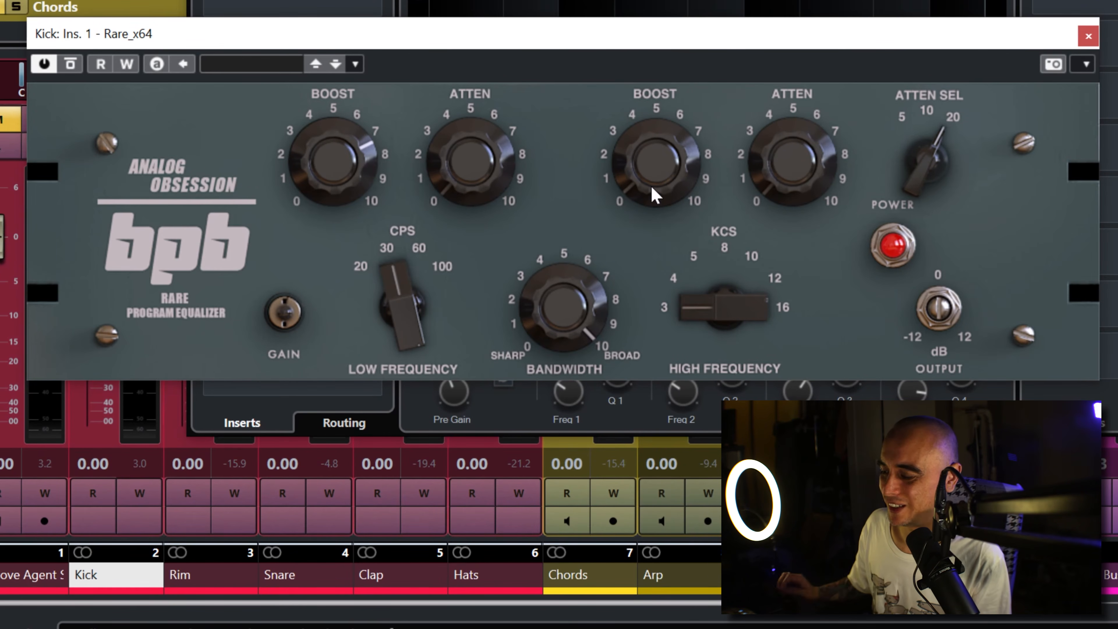
Step: Boost Kick's high frequencies in Rare, trying several selector positions and settling on 8 kHz with a strong boost
{"action": "left_click_drag", "start_coordinate": [654, 193], "coordinate": [731, 7]}
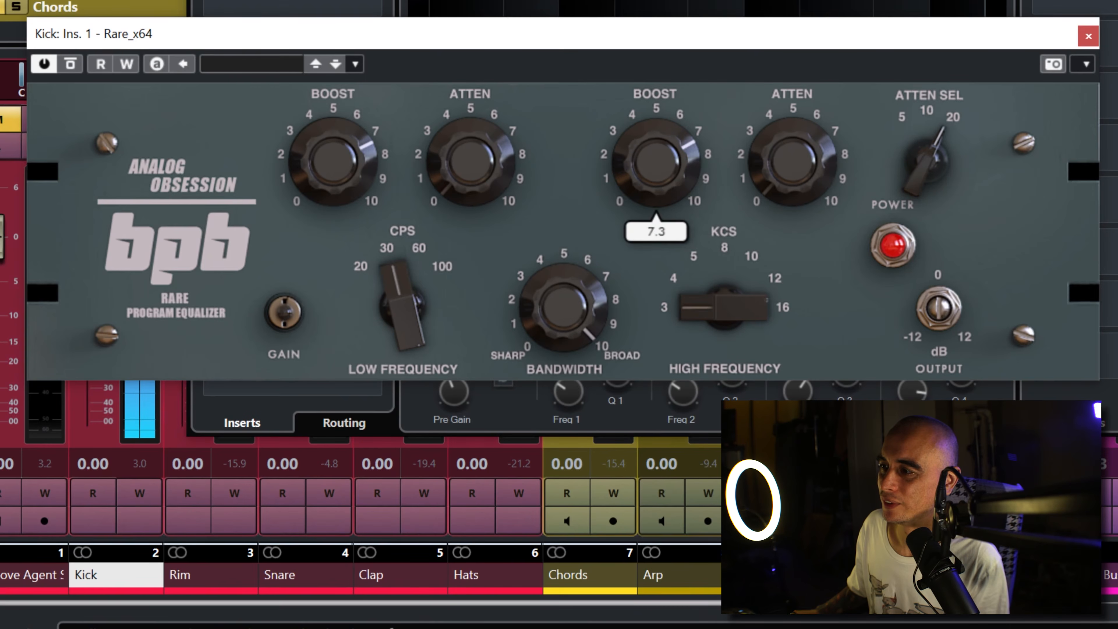
{"action": "left_click_drag", "start_coordinate": [699, 312], "coordinate": [725, 249]}
{"action": "left_click_drag", "start_coordinate": [703, 336], "coordinate": [748, 220]}
{"action": "left_click_drag", "start_coordinate": [694, 181], "coordinate": [726, 107]}
{"action": "left_click_drag", "start_coordinate": [725, 310], "coordinate": [725, 359]}
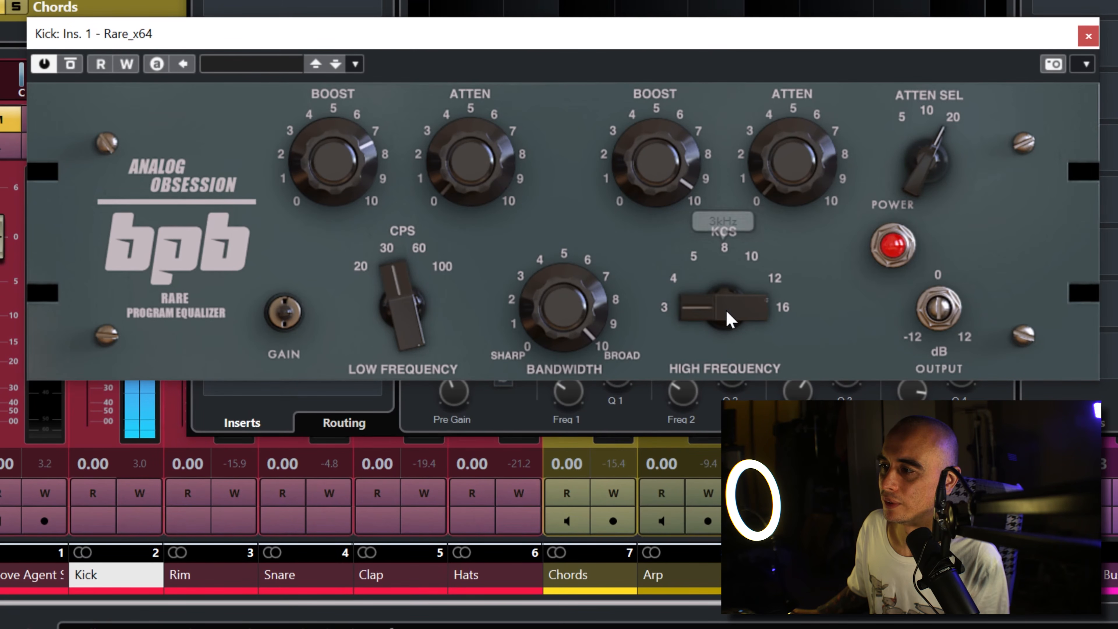
{"action": "left_click_drag", "start_coordinate": [726, 312], "coordinate": [737, 269]}
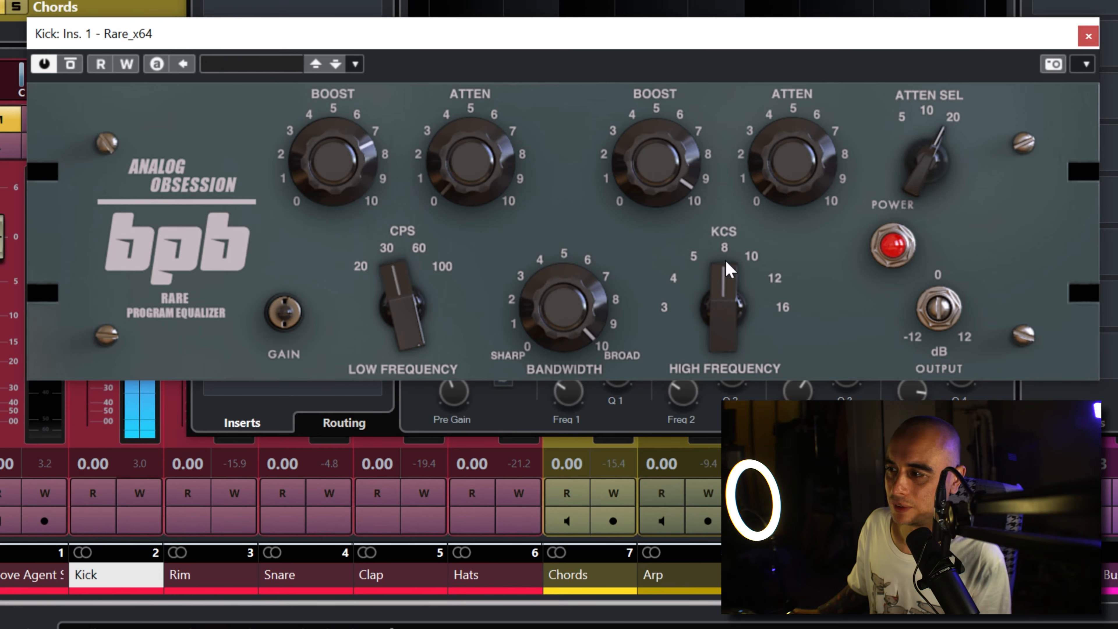
{"action": "left_click_drag", "start_coordinate": [663, 177], "coordinate": [656, 264]}
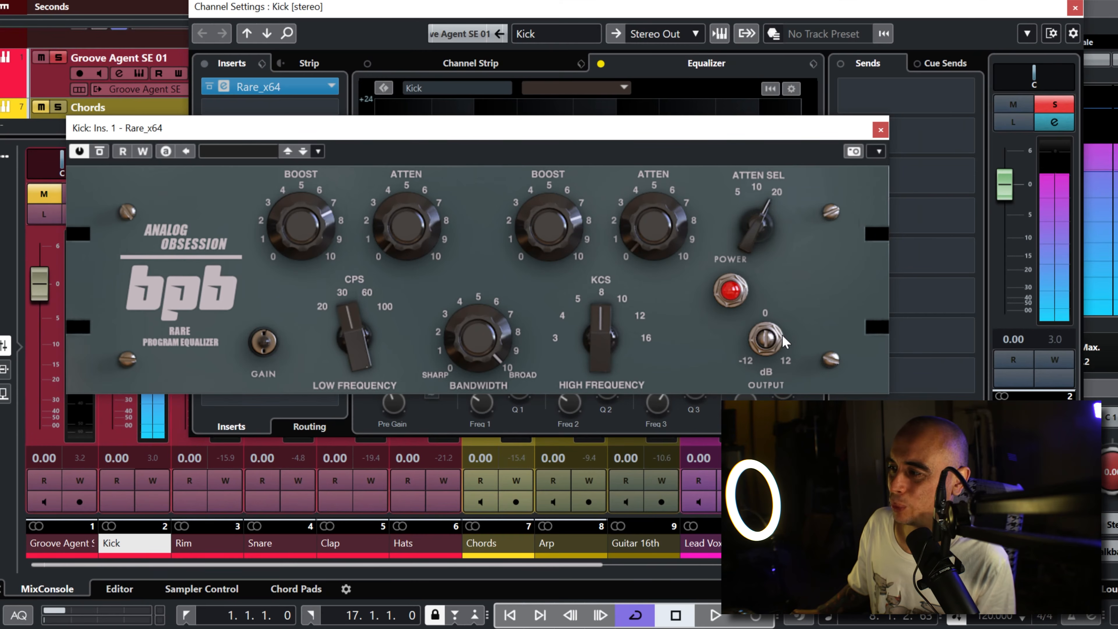
Step: Lower Rare's output level during playback, resetting Kick's peak meter to recheck the level after each adjustment
{"action": "left_click", "coordinate": [1050, 341]}
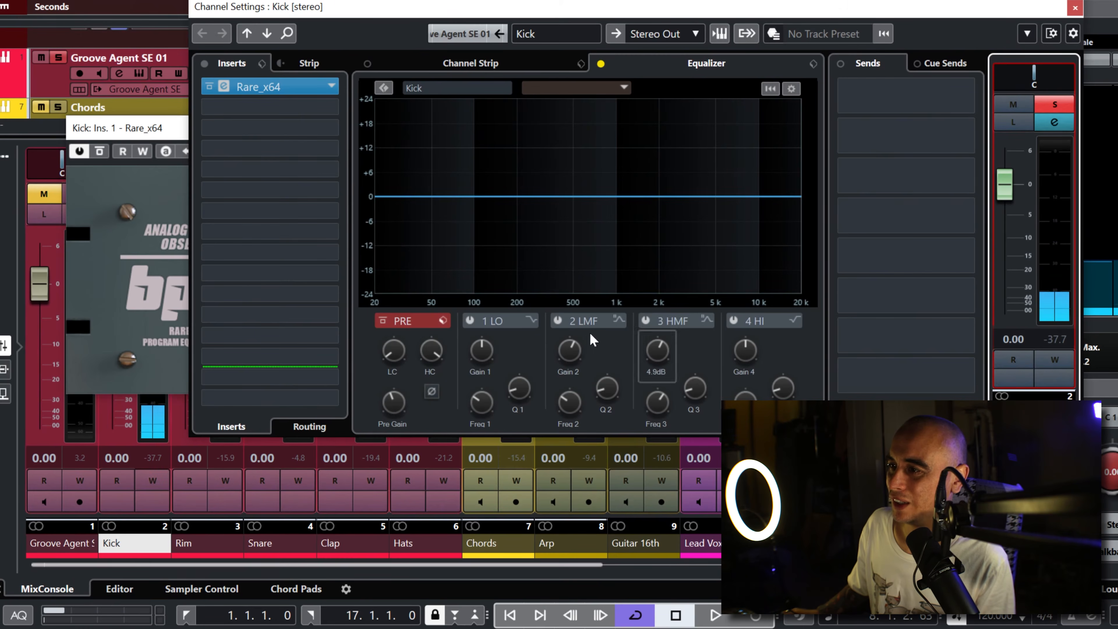
{"action": "left_click", "coordinate": [182, 152]}
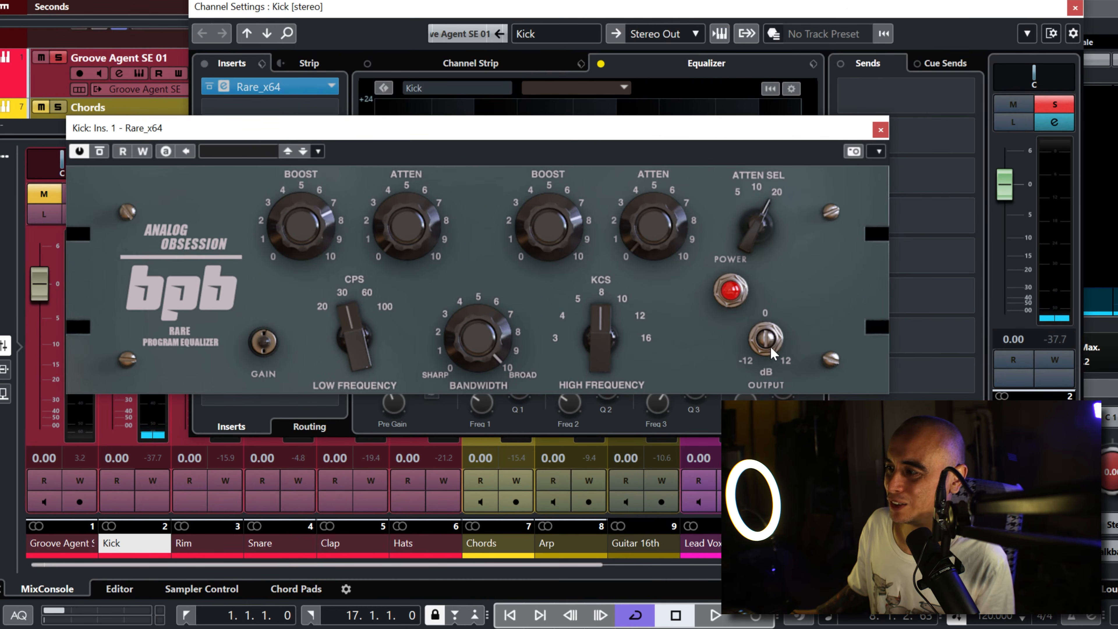
{"action": "key", "text": "space"}
{"action": "left_click_drag", "start_coordinate": [770, 343], "coordinate": [767, 381]}
{"action": "left_click", "coordinate": [1048, 328]}
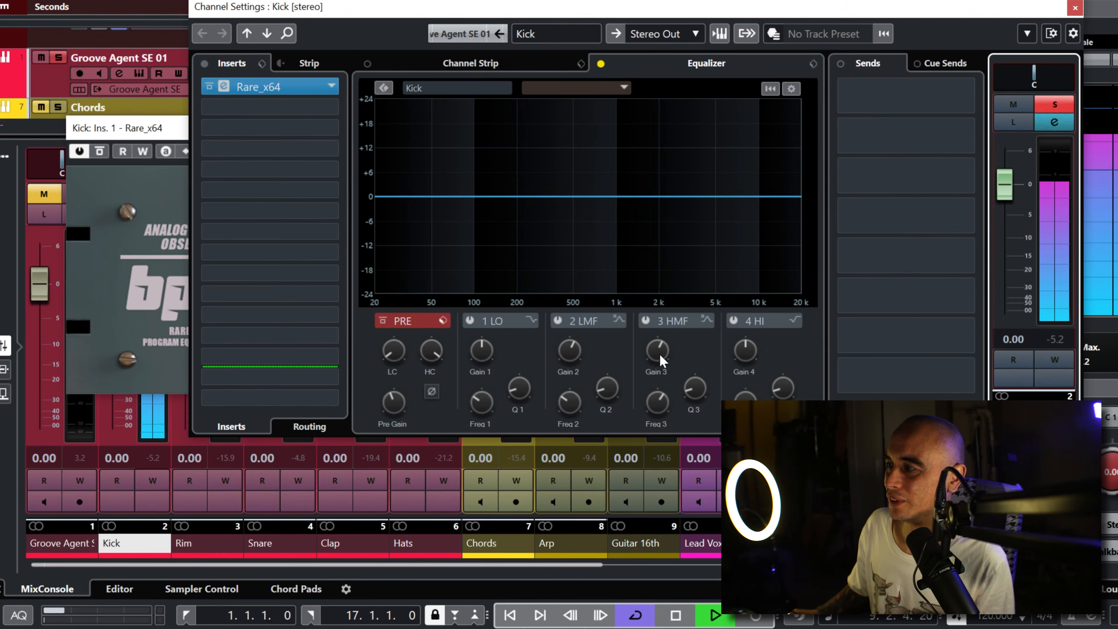
{"action": "left_click", "coordinate": [172, 132]}
{"action": "mouse_move", "coordinate": [770, 347]}
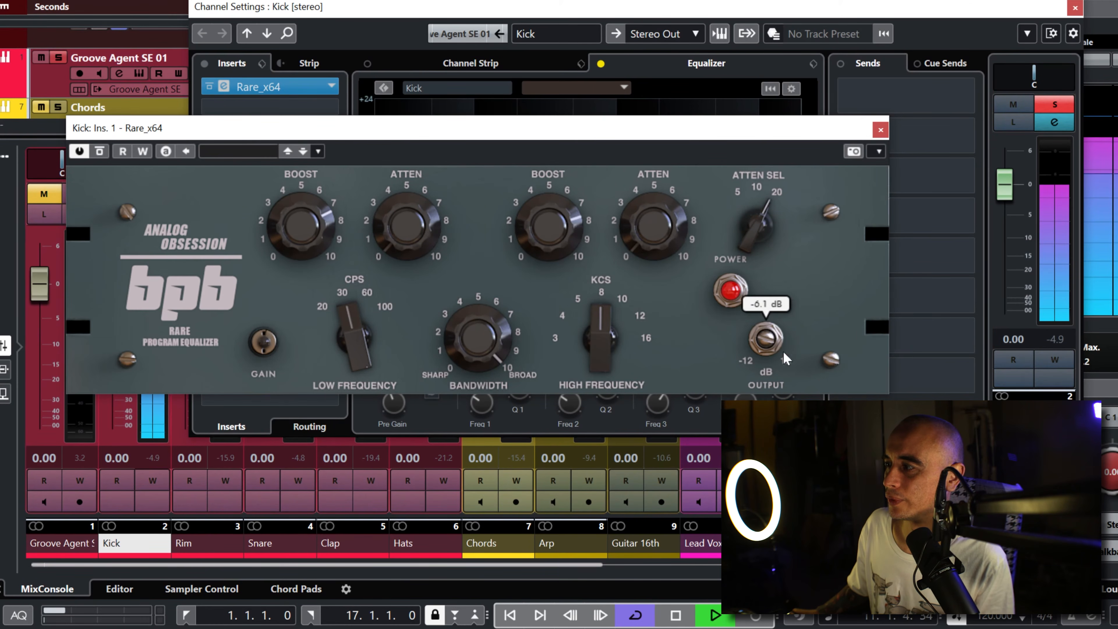
{"action": "left_click", "coordinate": [1045, 342]}
{"action": "left_click", "coordinate": [165, 147]}
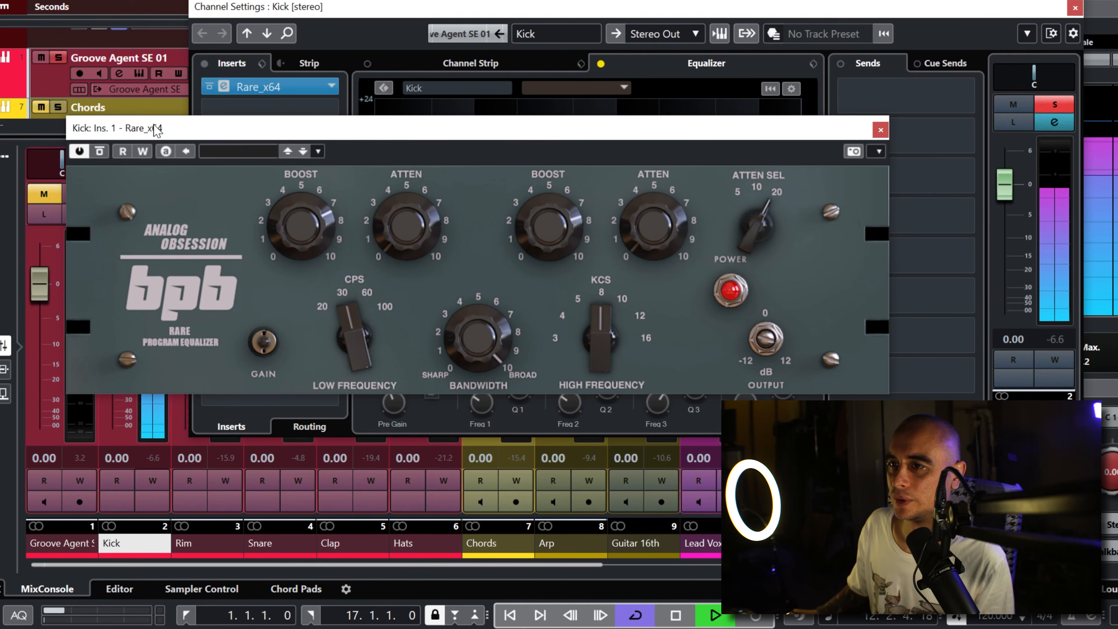
Step: Compare Kick with Rare bypassed and active, then stop playback and lower the low-frequency boost to 2.2
{"action": "left_click", "coordinate": [101, 152]}
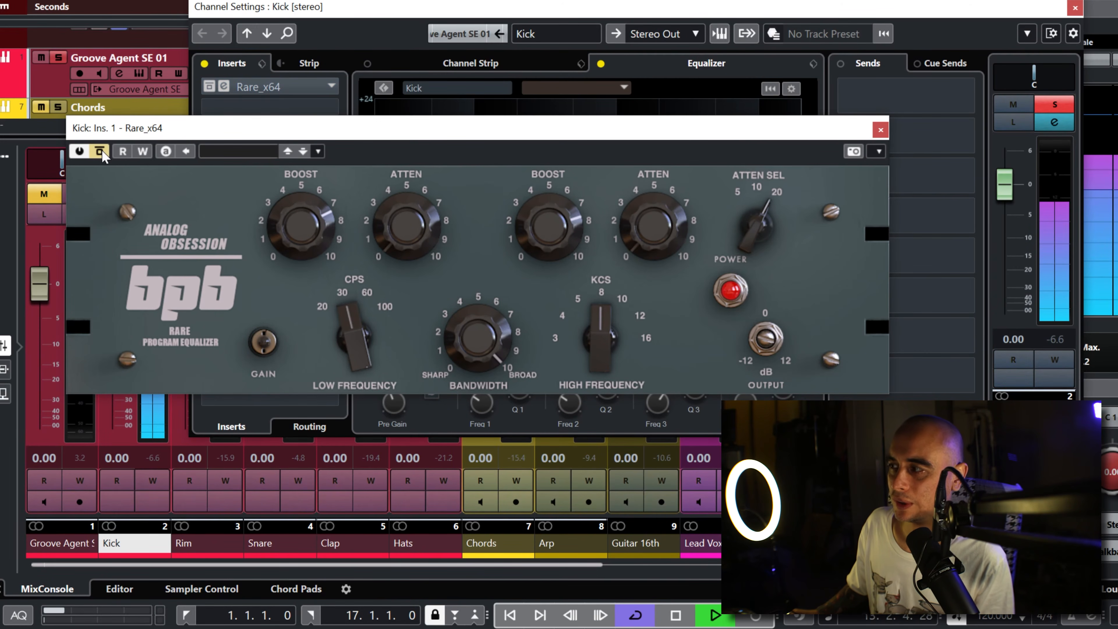
{"action": "left_click", "coordinate": [101, 151]}
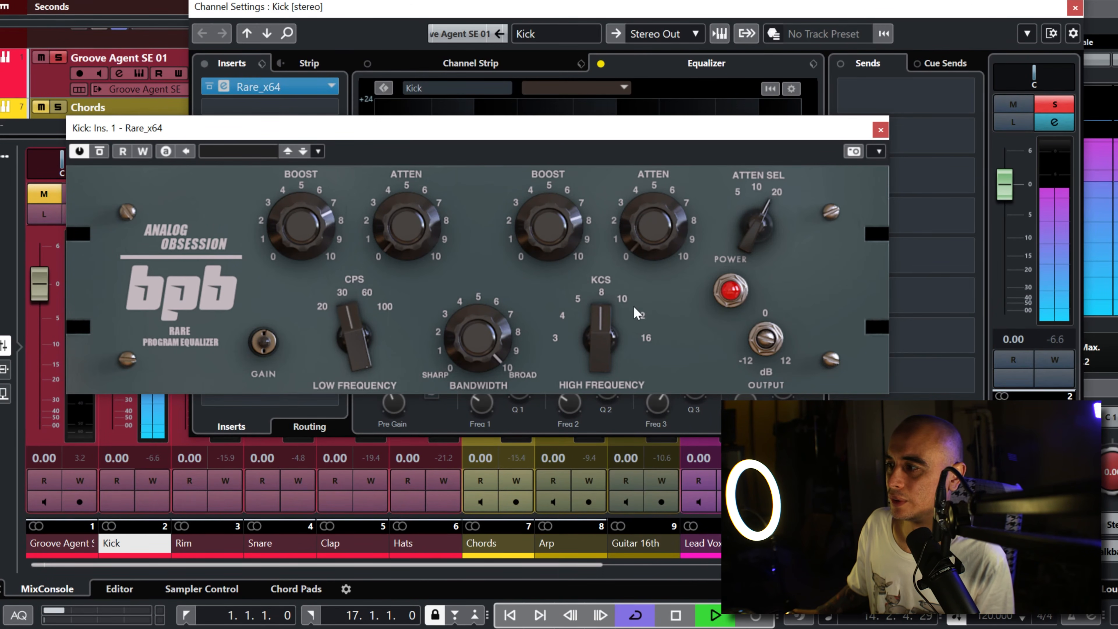
{"action": "key", "text": "space"}
{"action": "left_click_drag", "start_coordinate": [299, 236], "coordinate": [306, 315]}
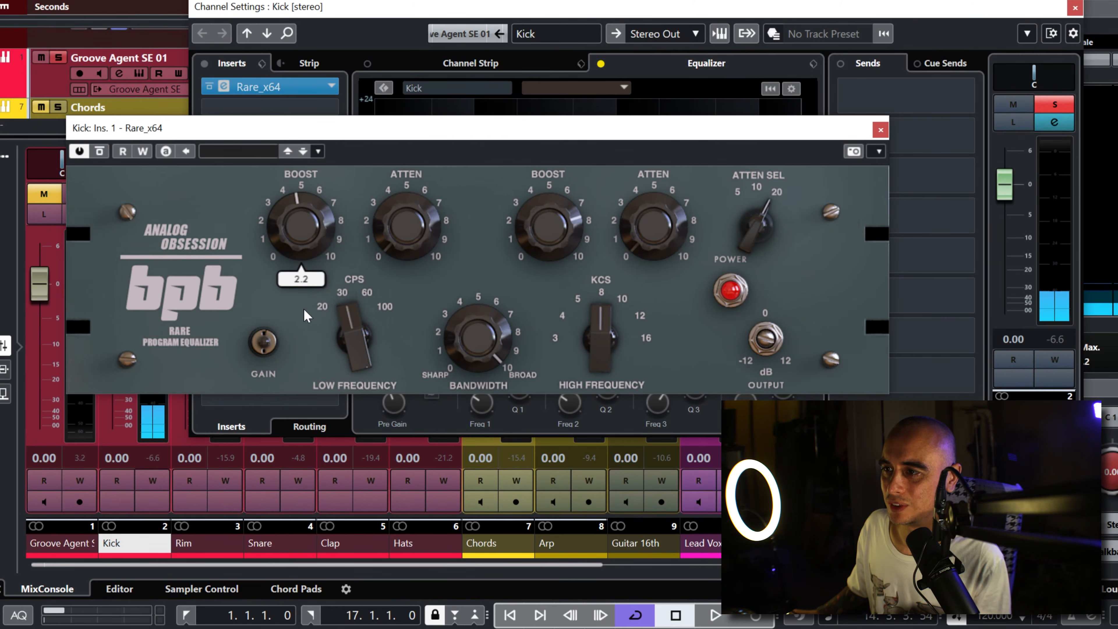
Step: Play Kick again, reset its peak meter and compare the sound with Rare bypassed and active
{"action": "key", "text": "space"}
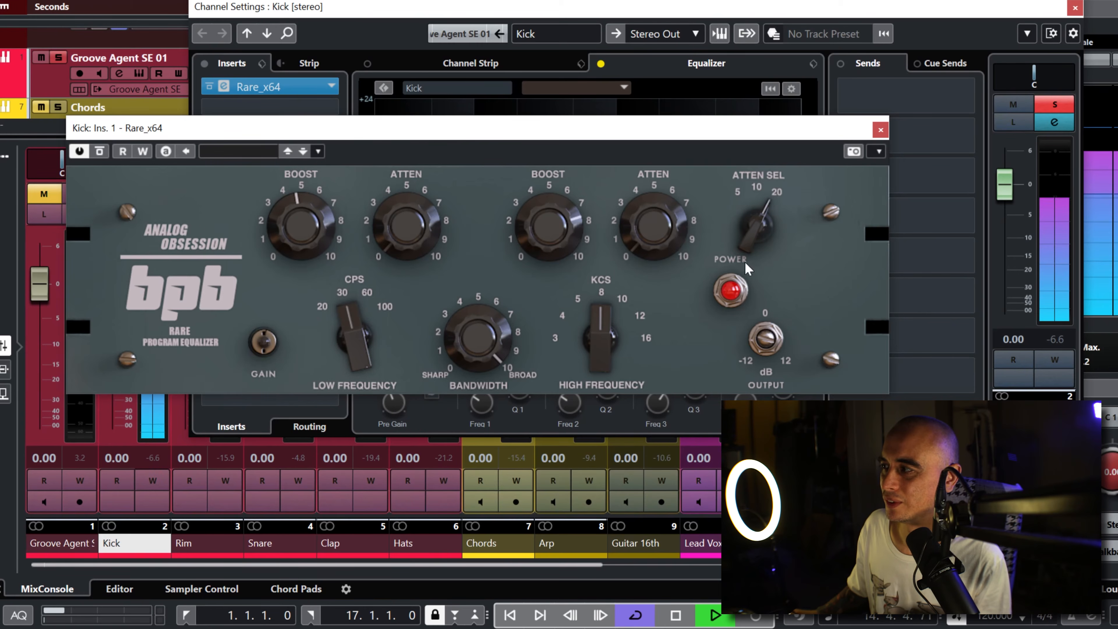
{"action": "left_click", "coordinate": [916, 375]}
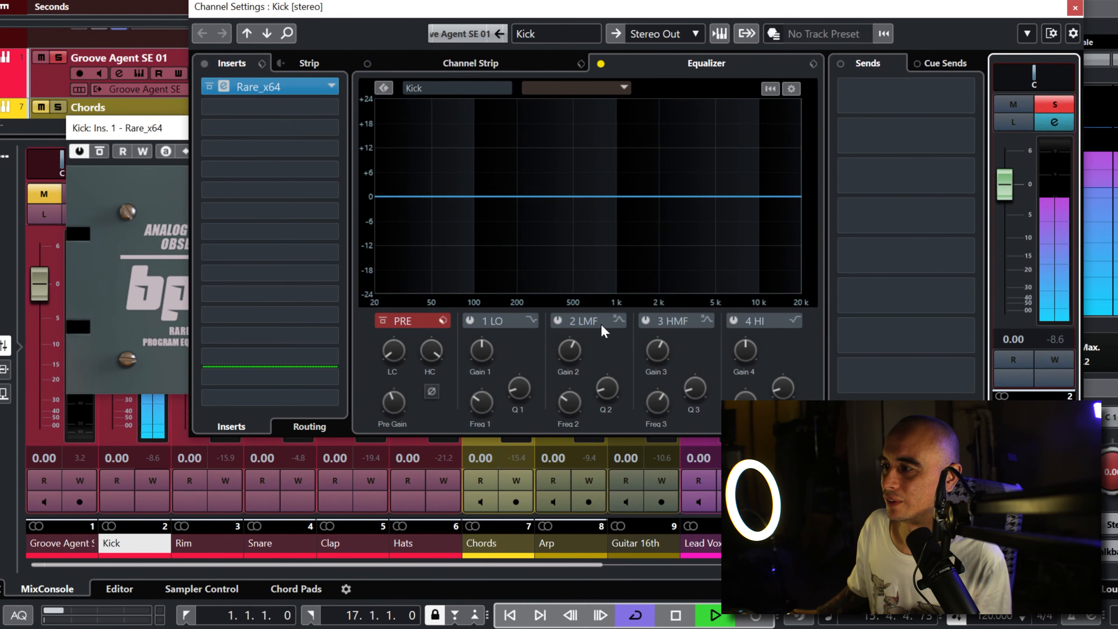
{"action": "left_click", "coordinate": [104, 151]}
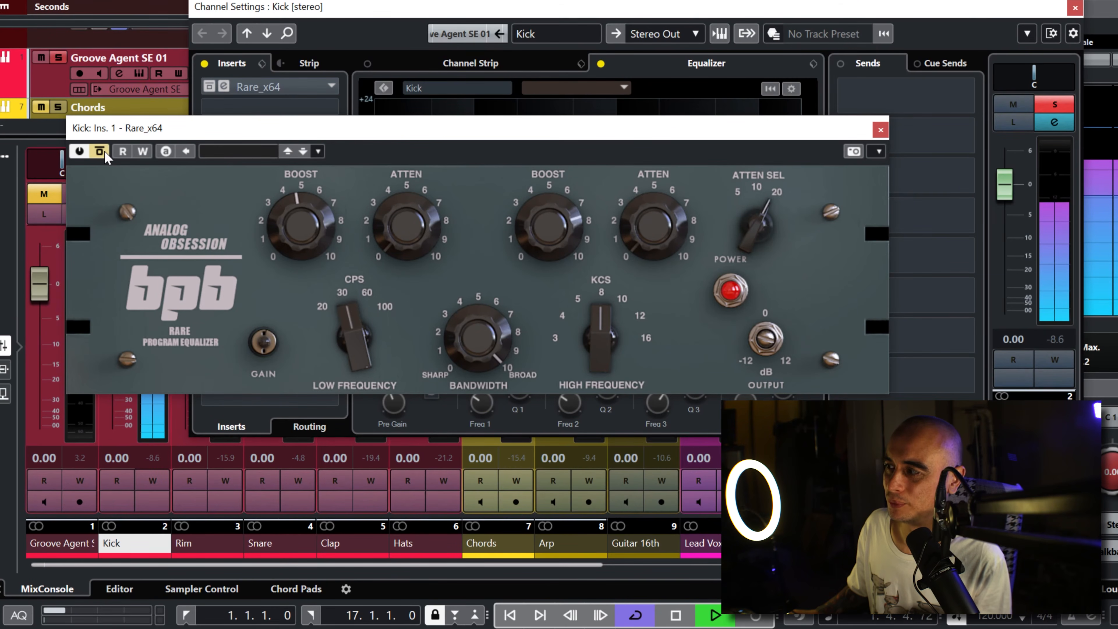
{"action": "left_click", "coordinate": [106, 155]}
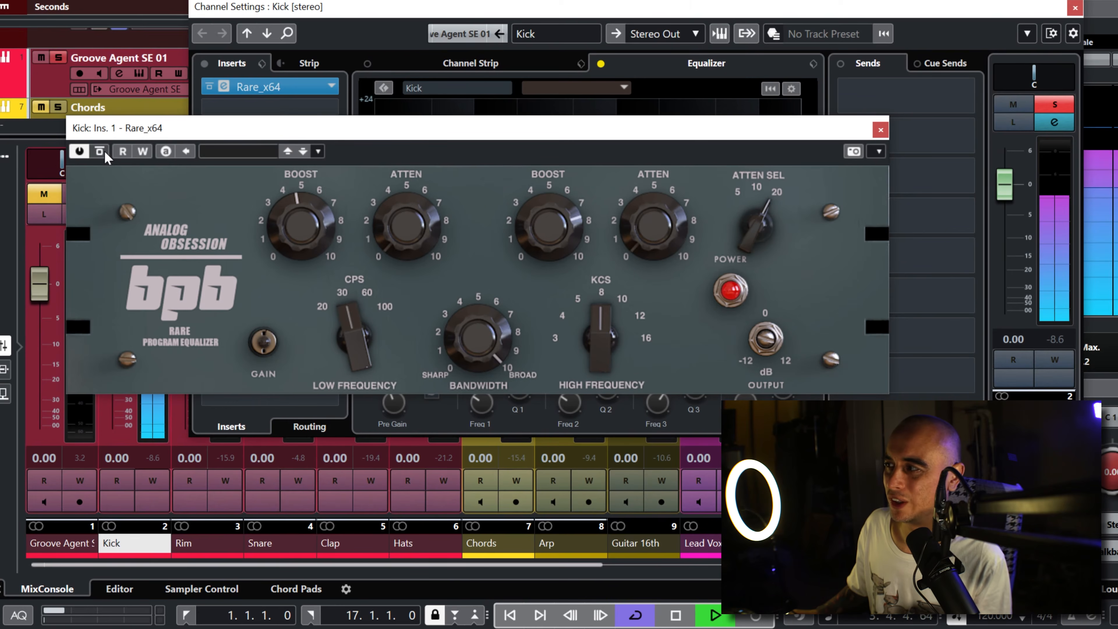
Step: Unsolo Kick to hear it in the full mix and reduce Rare's low-frequency boost slightly before stopping playback
{"action": "left_click", "coordinate": [1058, 109]}
{"action": "left_click", "coordinate": [1058, 109]}
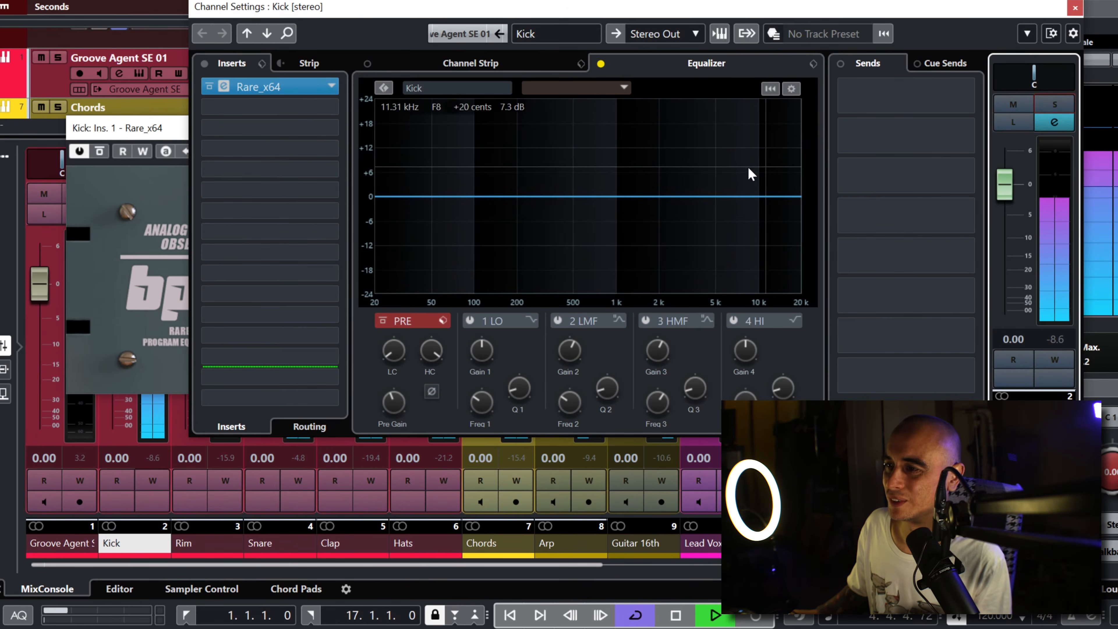
{"action": "left_click", "coordinate": [172, 136]}
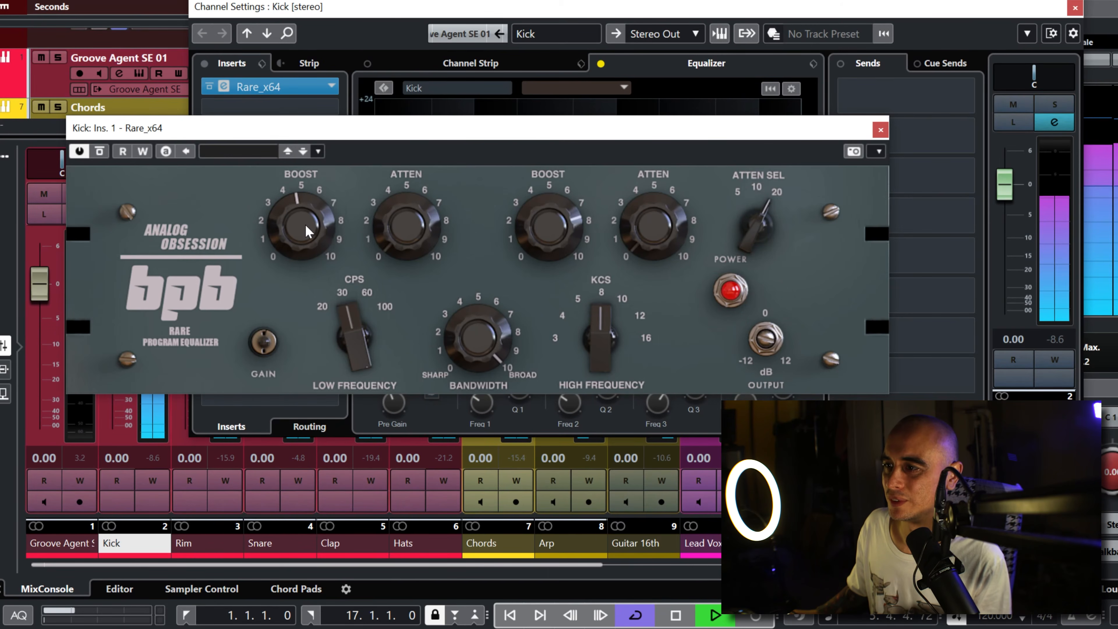
{"action": "left_click_drag", "start_coordinate": [301, 239], "coordinate": [304, 246]}
{"action": "key", "text": "space"}
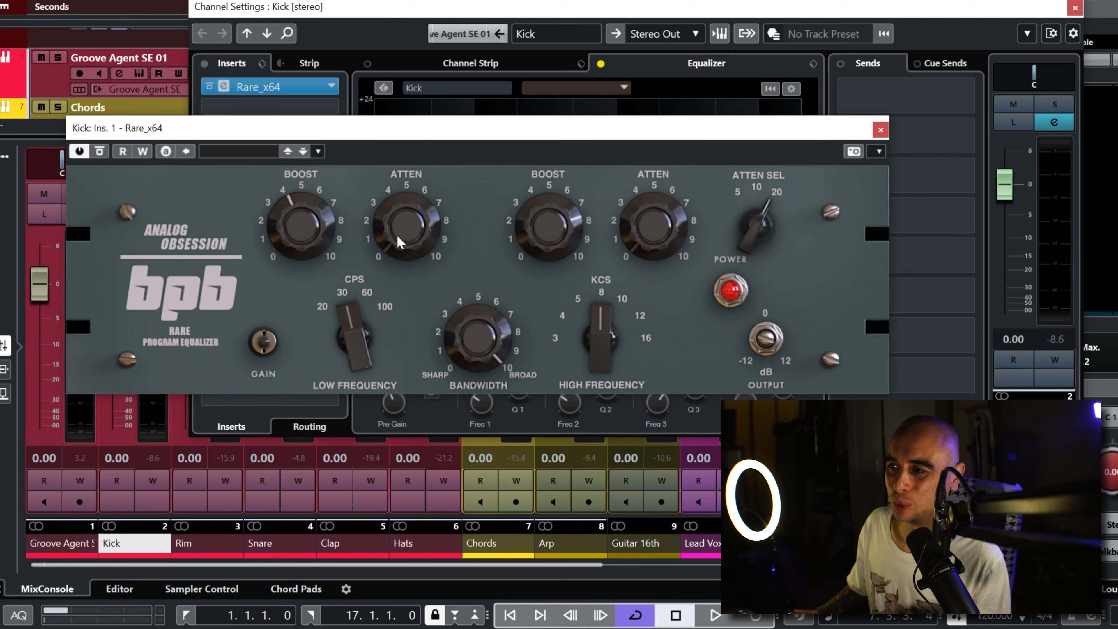
Step: Set Rare's low-frequency attenuation to 0.7 and play the full mix
{"action": "left_click_drag", "start_coordinate": [398, 241], "coordinate": [409, 160]}
{"action": "left_click_drag", "start_coordinate": [408, 116], "coordinate": [407, 211]}
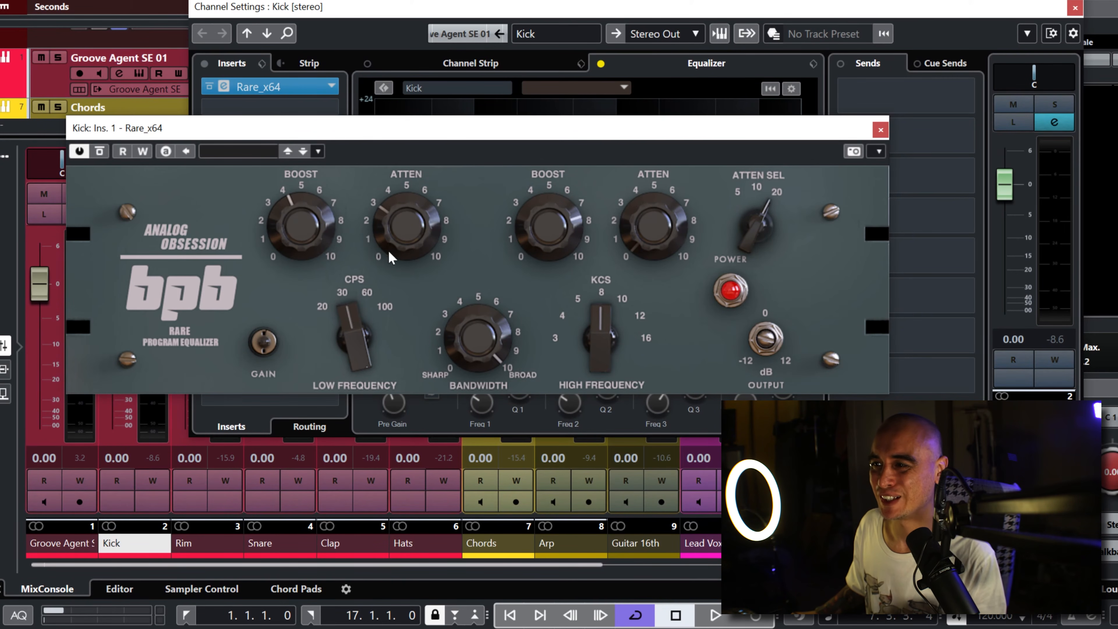
{"action": "mouse_move", "coordinate": [399, 225]}
{"action": "left_mouse_down"}
{"action": "mouse_move", "coordinate": [399, 265]}
{"action": "mouse_move", "coordinate": [402, 222]}
{"action": "left_mouse_up"}
{"action": "key", "text": "space"}
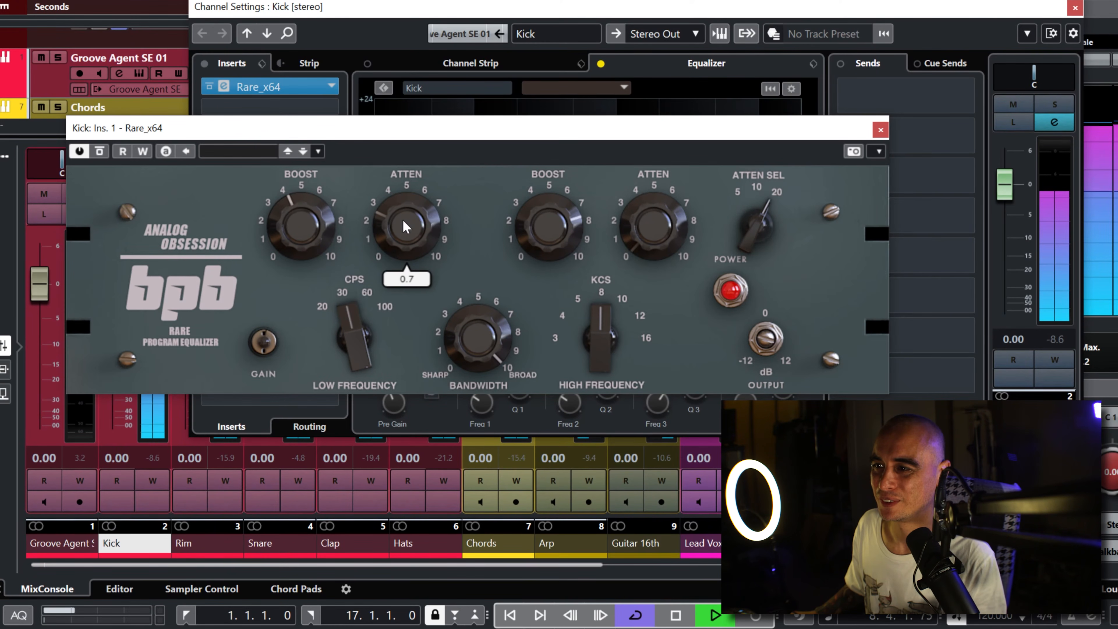
Step: Compare the mix with Rare bypassed and active, then reset Kick's peak meter and return to the Rare window
{"action": "left_click", "coordinate": [102, 150]}
{"action": "left_click", "coordinate": [102, 150]}
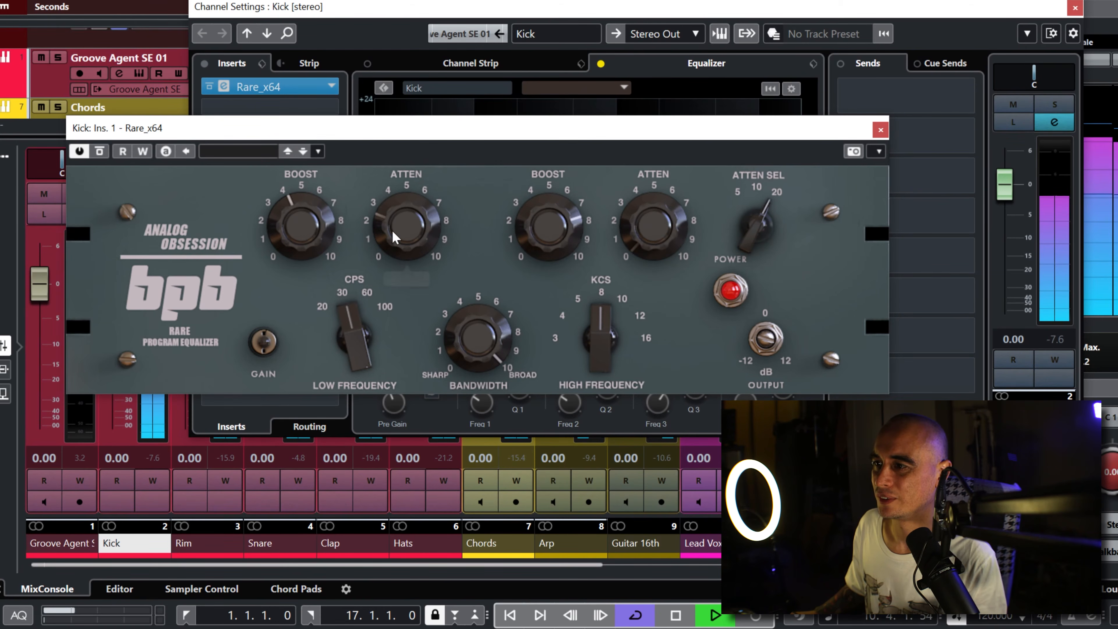
{"action": "left_click", "coordinate": [930, 366]}
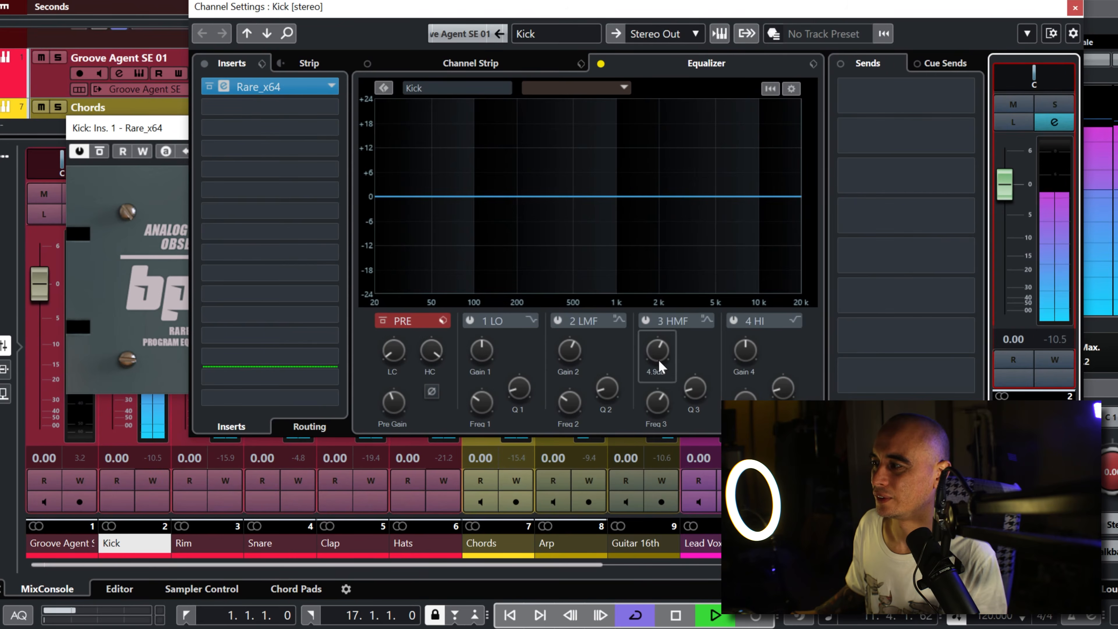
{"action": "left_click", "coordinate": [166, 134]}
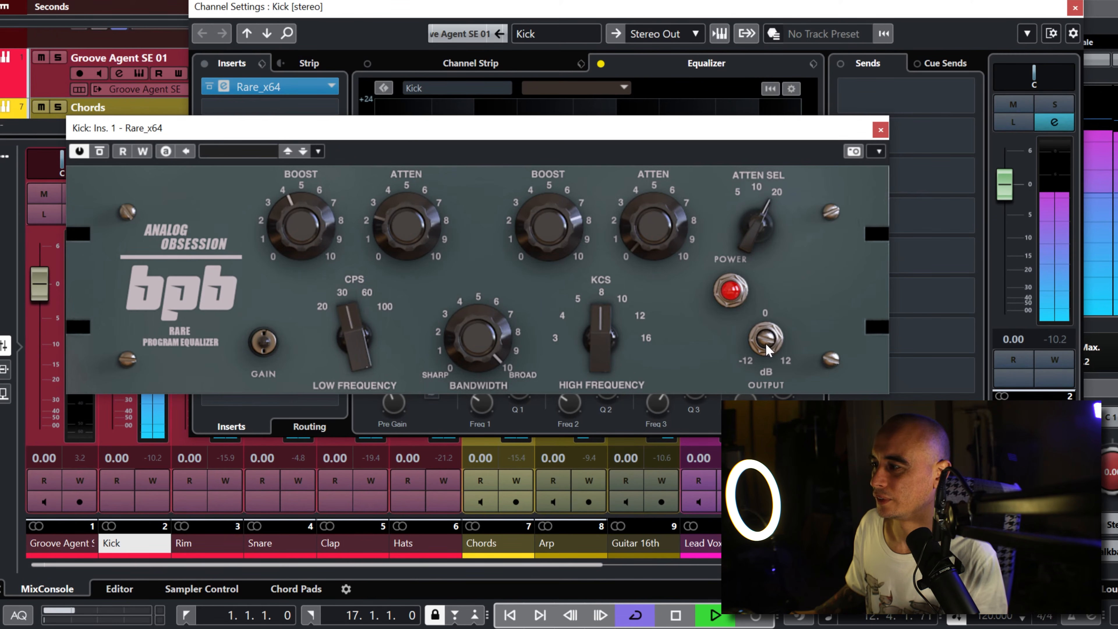
Step: Fine-tune Rare's output level, compare the full mix with Rare bypassed and active, and stop playback
{"action": "left_click_drag", "start_coordinate": [769, 345], "coordinate": [769, 343]}
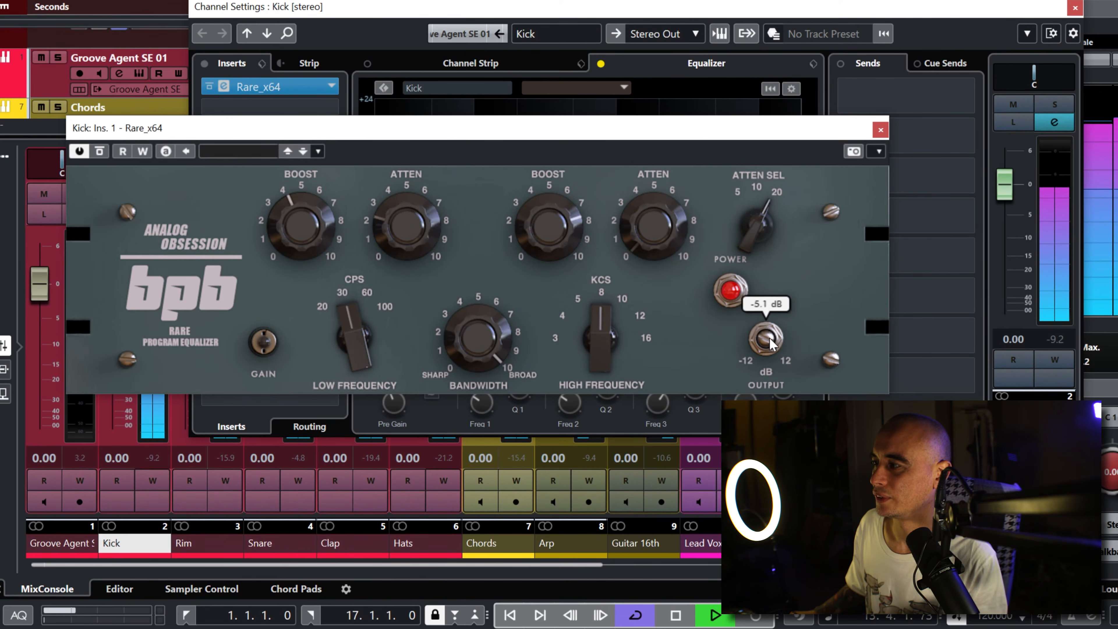
{"action": "left_click", "coordinate": [100, 152]}
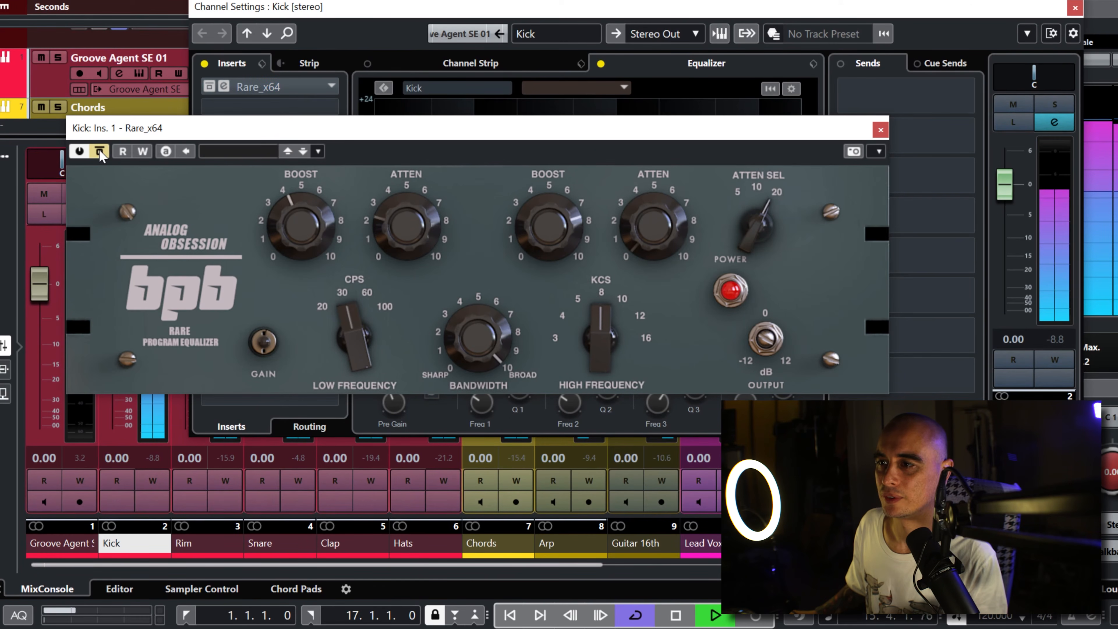
{"action": "left_click", "coordinate": [100, 152]}
{"action": "key", "text": "space"}
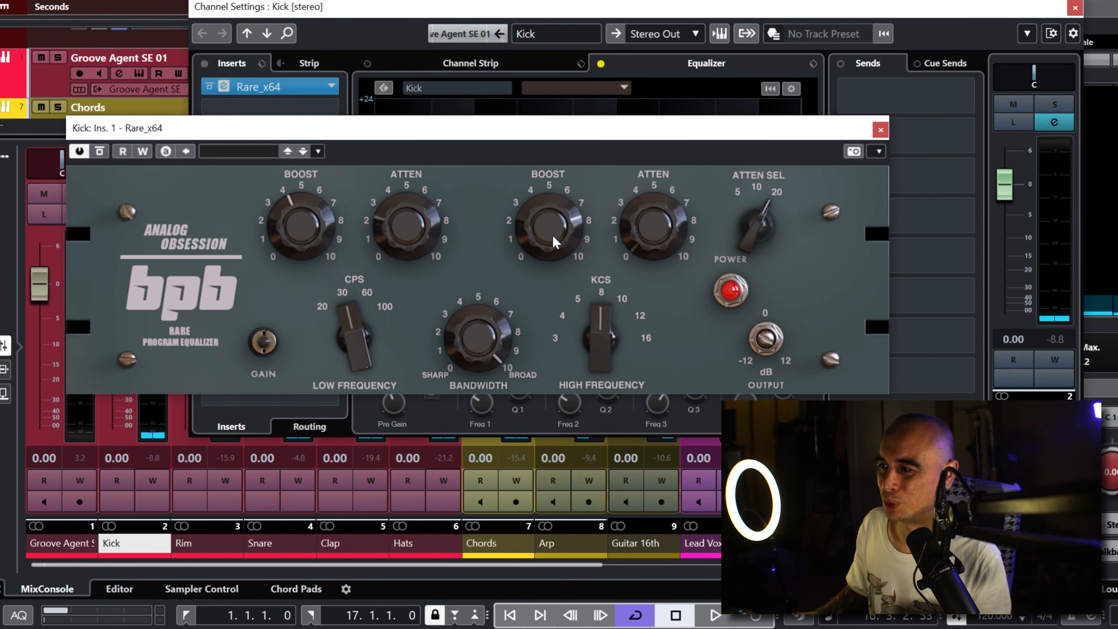
Step: Play the mix, lower Rare's high-frequency boost to between 5 and 6, and compare soloed Kick with Rare bypassed and active
{"action": "key", "text": "space"}
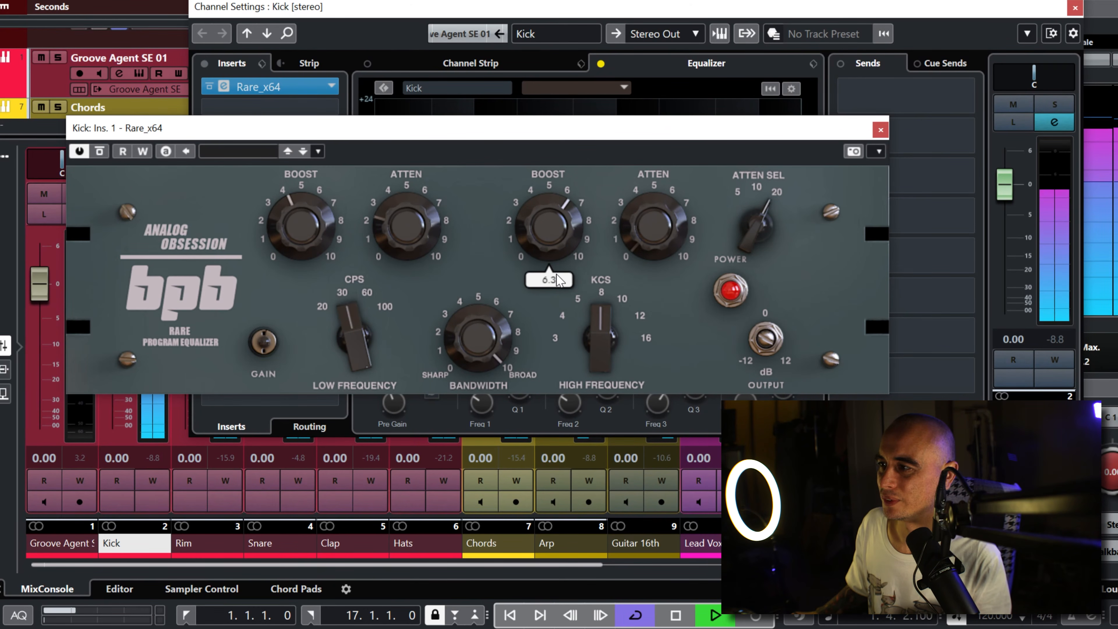
{"action": "left_click", "coordinate": [1051, 339]}
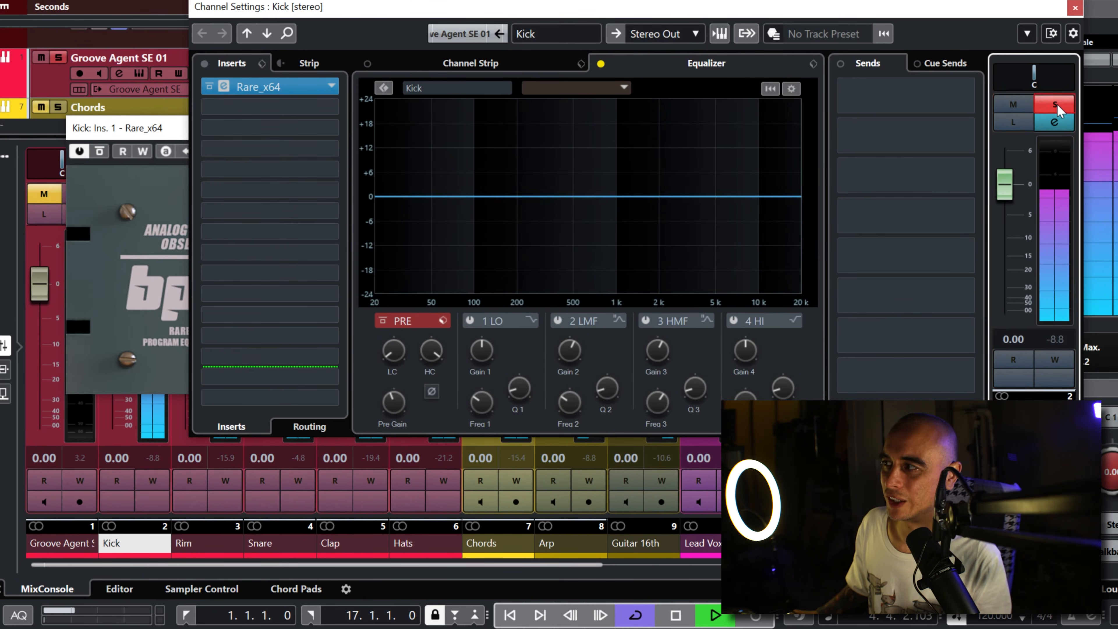
{"action": "left_click", "coordinate": [100, 154]}
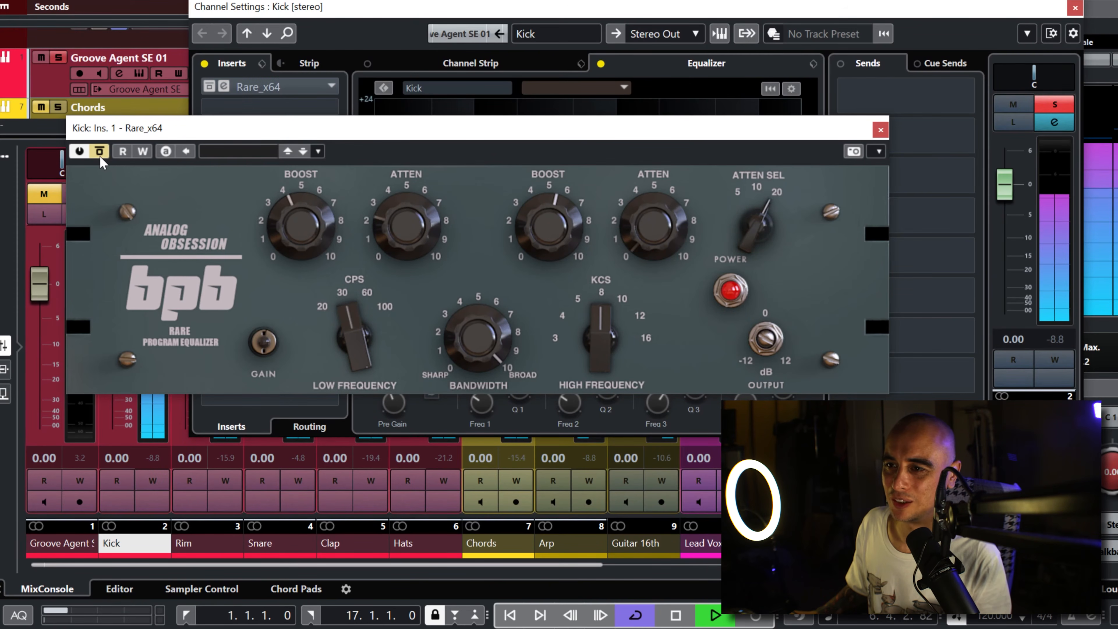
{"action": "left_click", "coordinate": [99, 155]}
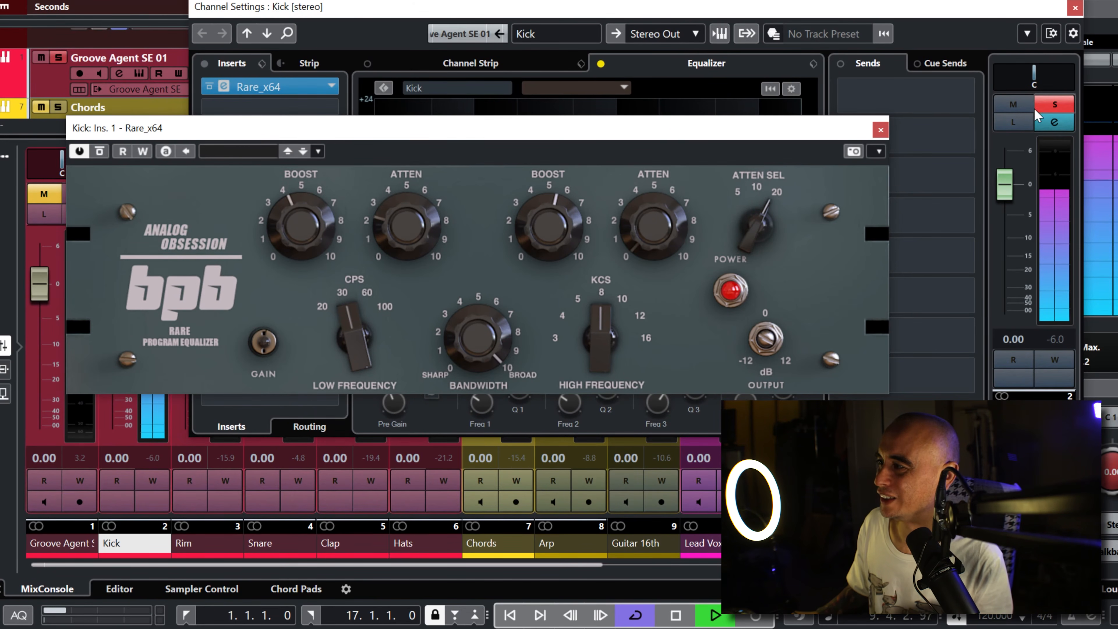
Step: Unsolo Kick and close its channel settings and the Rare plugin window
{"action": "left_click", "coordinate": [1058, 106]}
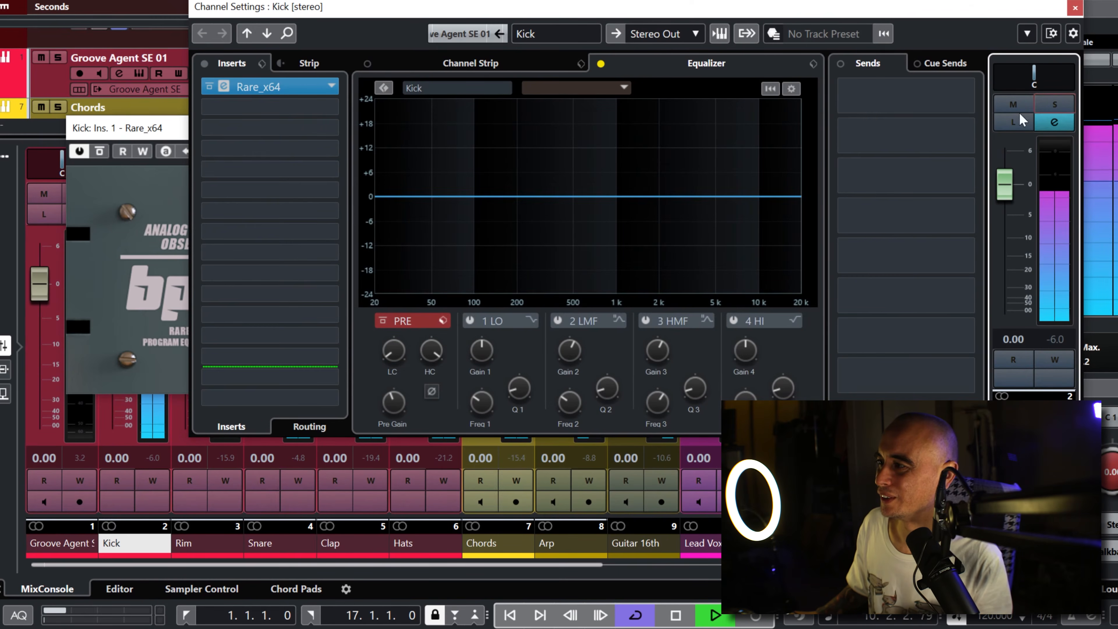
{"action": "left_click", "coordinate": [1075, 8]}
{"action": "left_click", "coordinate": [883, 128]}
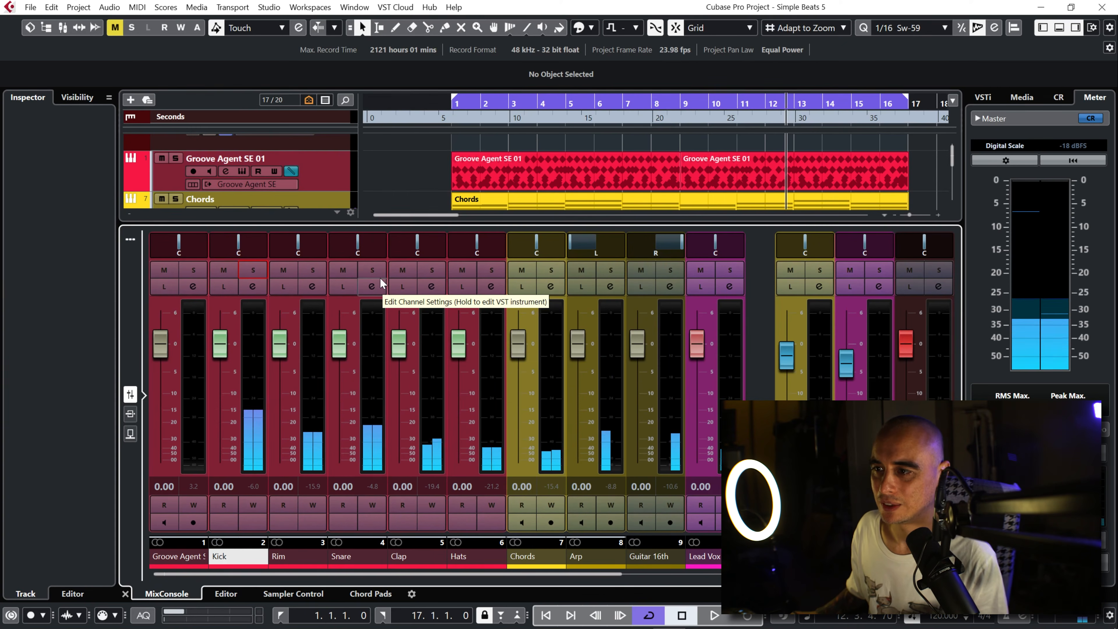
Step: Open the Snare channel settings, solo Snare and play it
{"action": "left_click", "coordinate": [375, 286]}
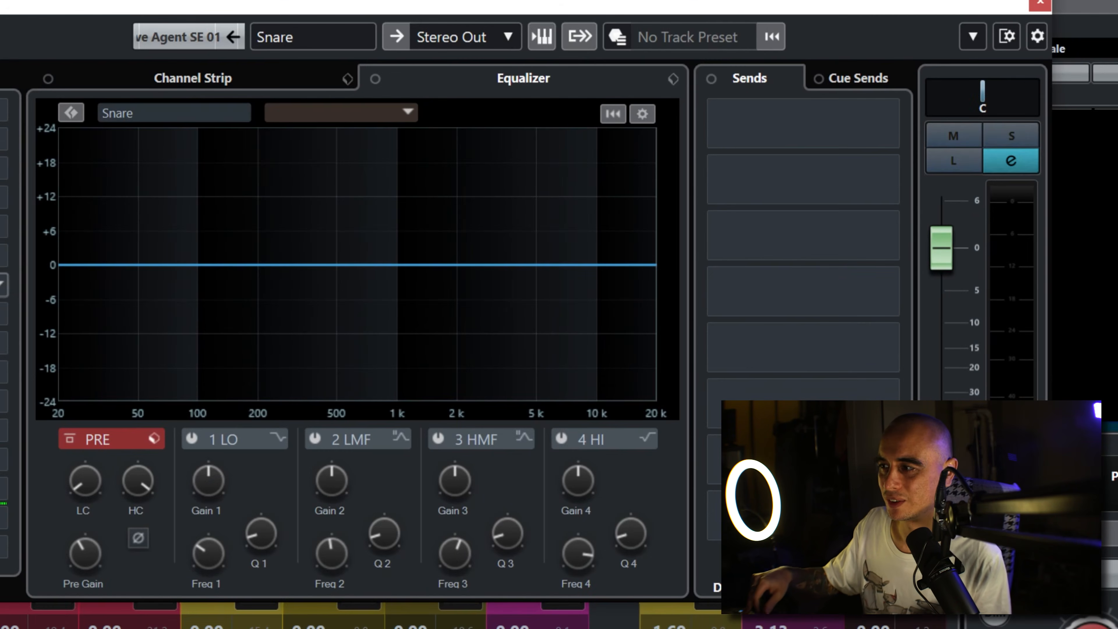
{"action": "key", "text": "space"}
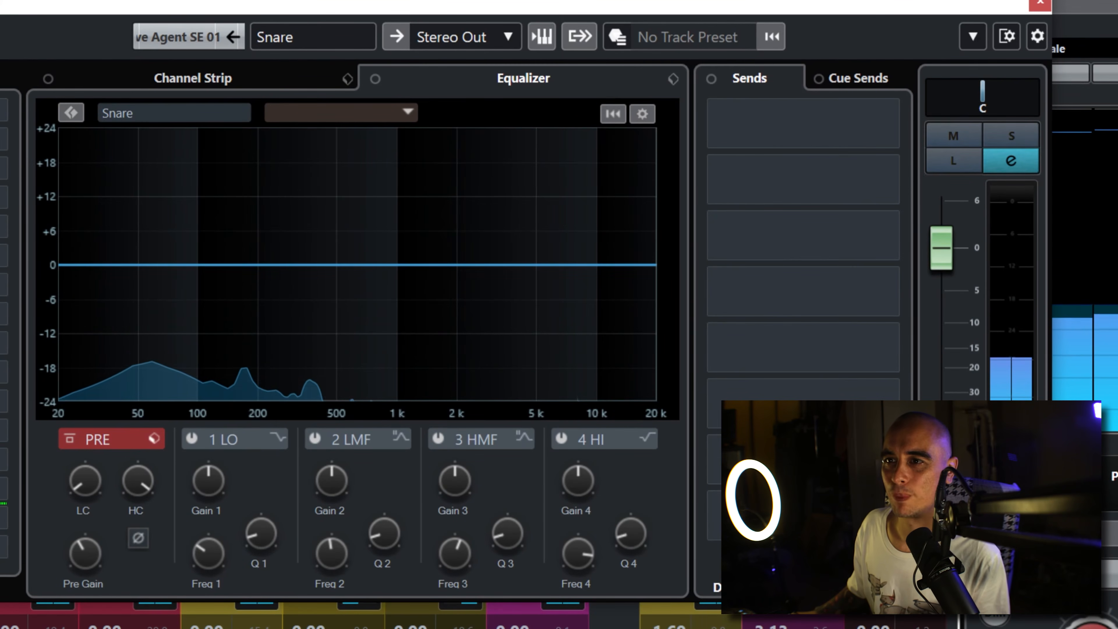
{"action": "key", "text": "s"}
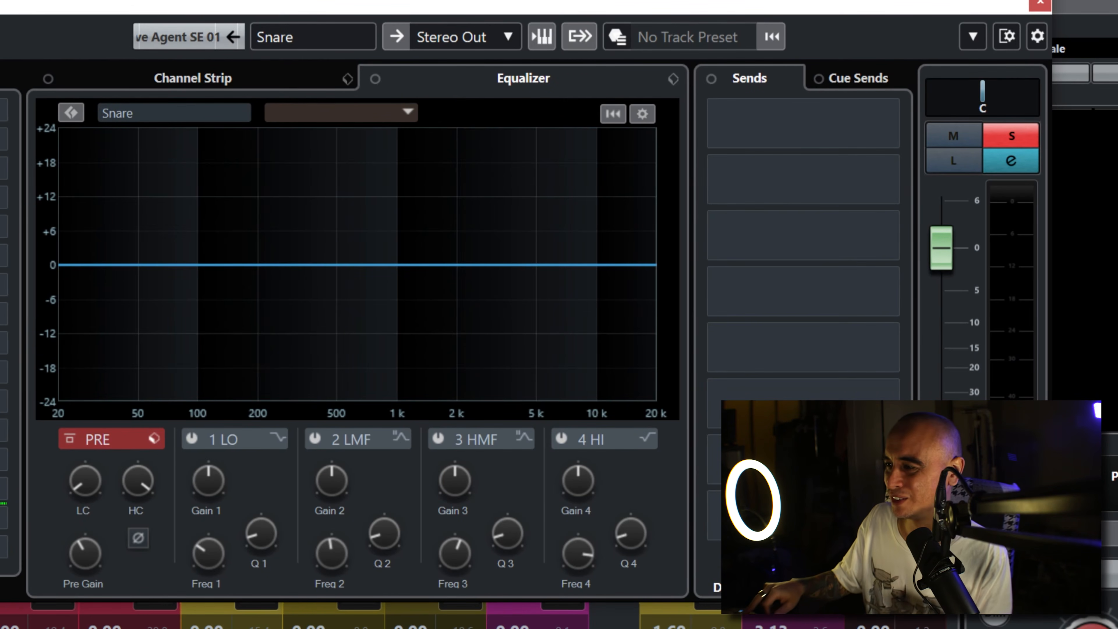
{"action": "key", "text": "space"}
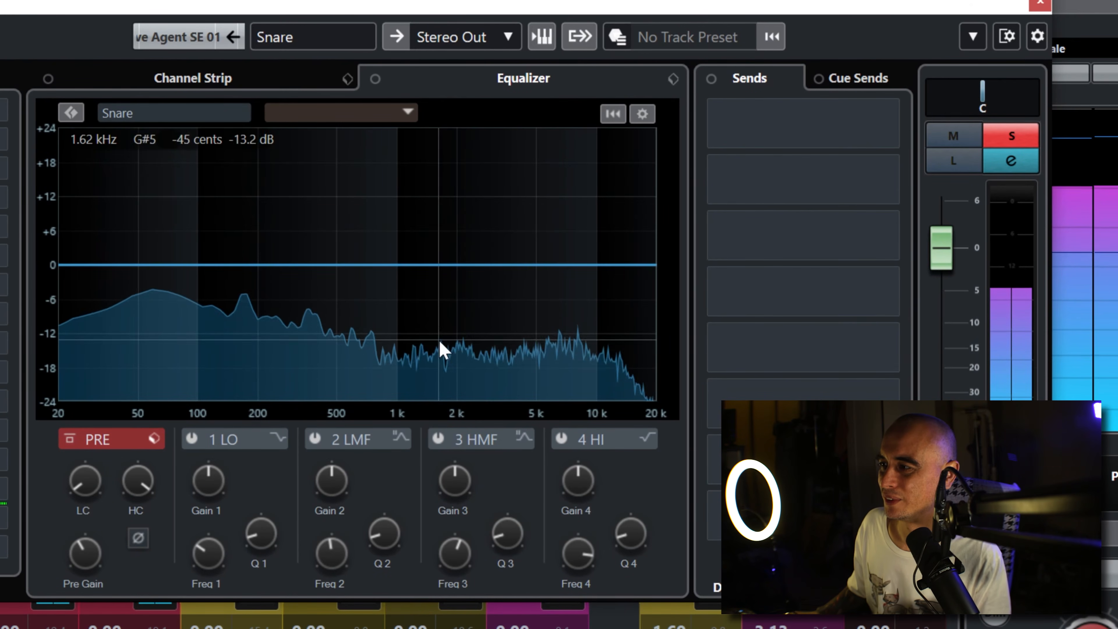
Step: Boost Snare's third EQ band by about 7 dB at about 3 kHz while listening, then stop playback
{"action": "left_click_drag", "start_coordinate": [500, 265], "coordinate": [522, 214]}
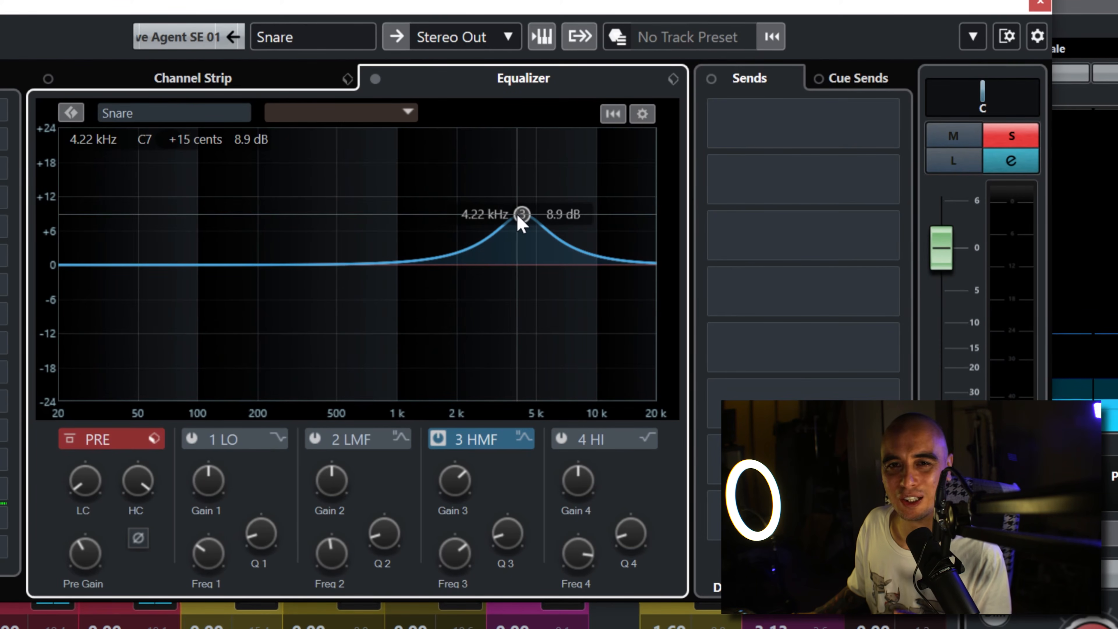
{"action": "key", "text": "space"}
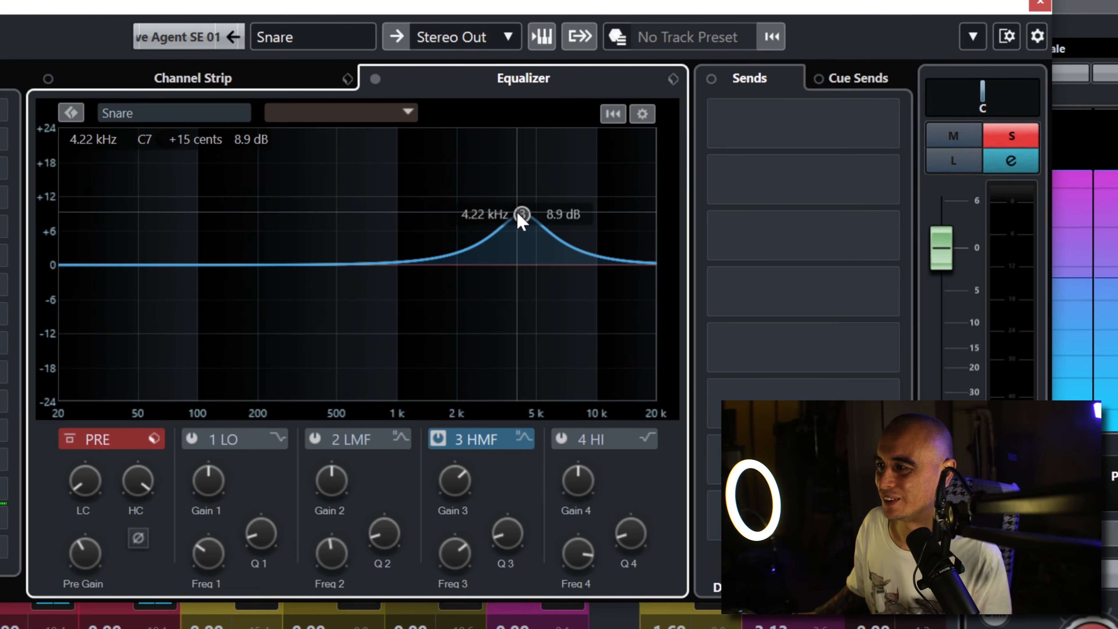
{"action": "left_click_drag", "start_coordinate": [516, 212], "coordinate": [493, 229]}
{"action": "key", "text": "space"}
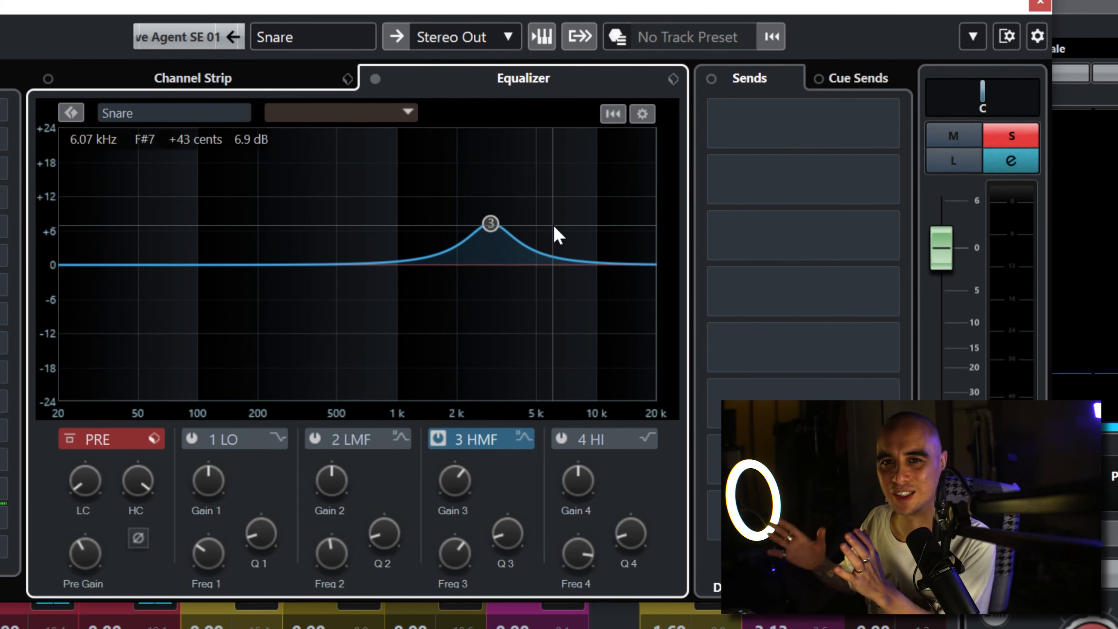
Step: Add a stereo REVelation FX channel named Snare Reverb to Snare's first send and move its plugin window clear of the sends
{"action": "right_click", "coordinate": [793, 130]}
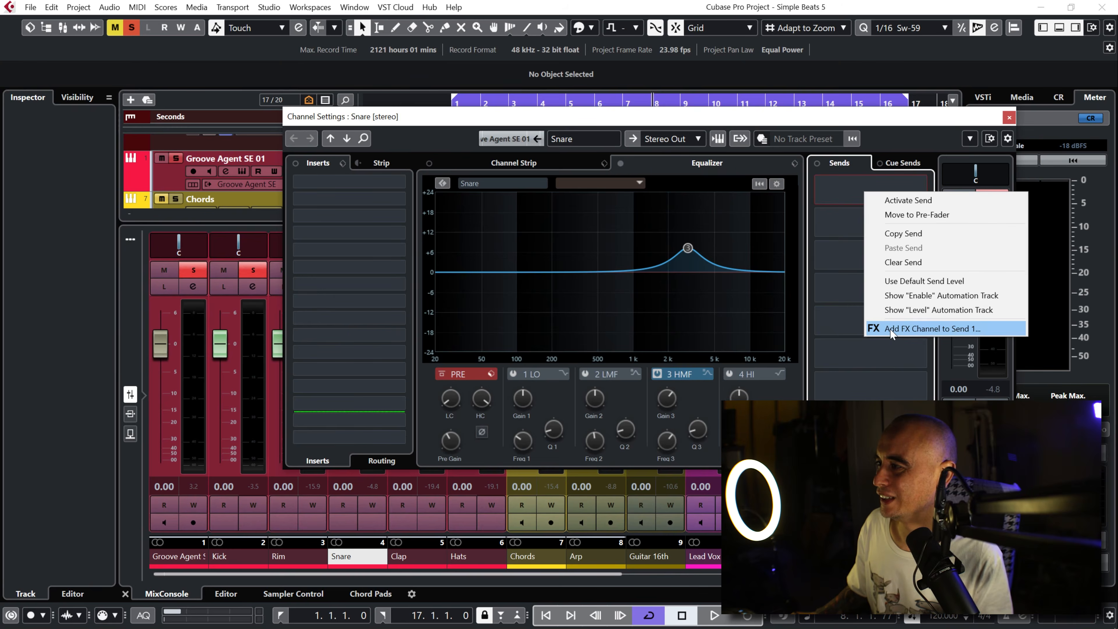
{"action": "left_click", "coordinate": [839, 369]}
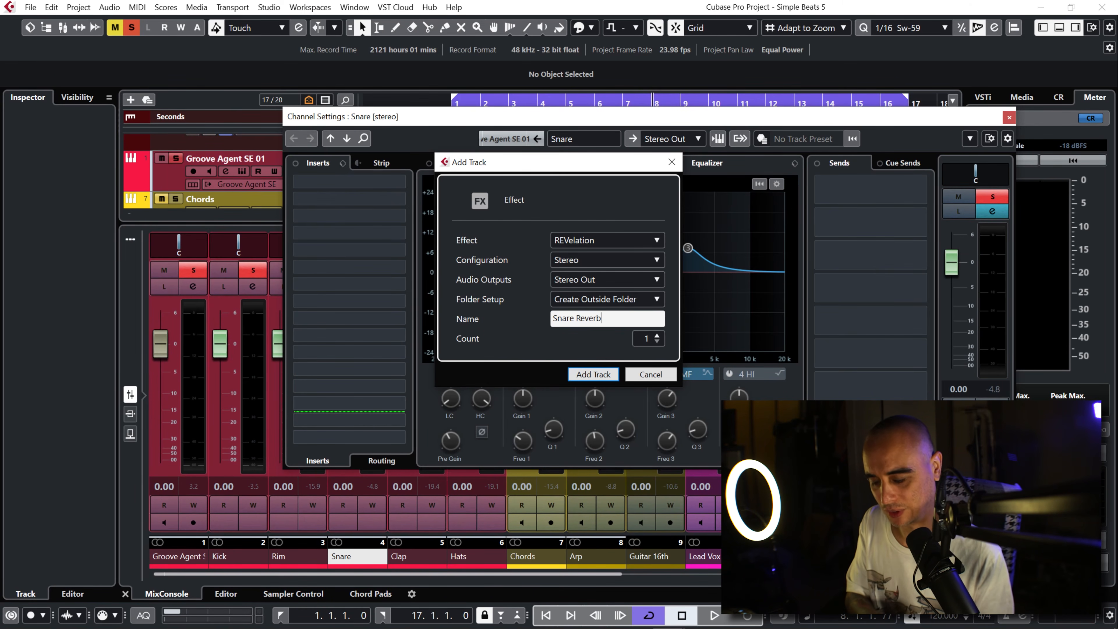
{"action": "key", "text": "Return"}
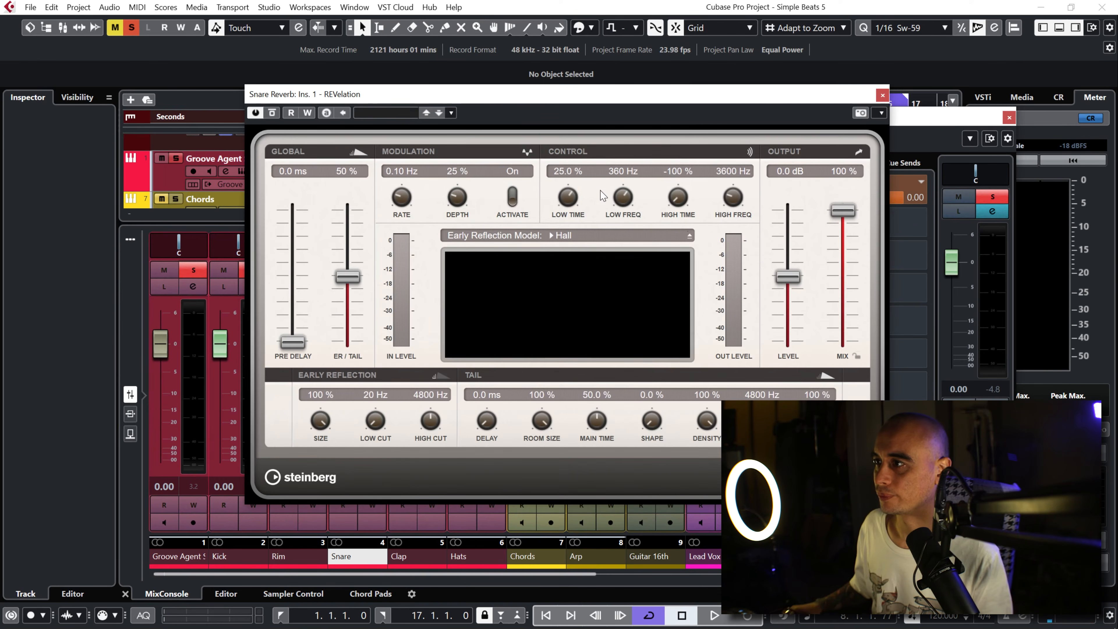
{"action": "left_click_drag", "start_coordinate": [626, 97], "coordinate": [472, 101]}
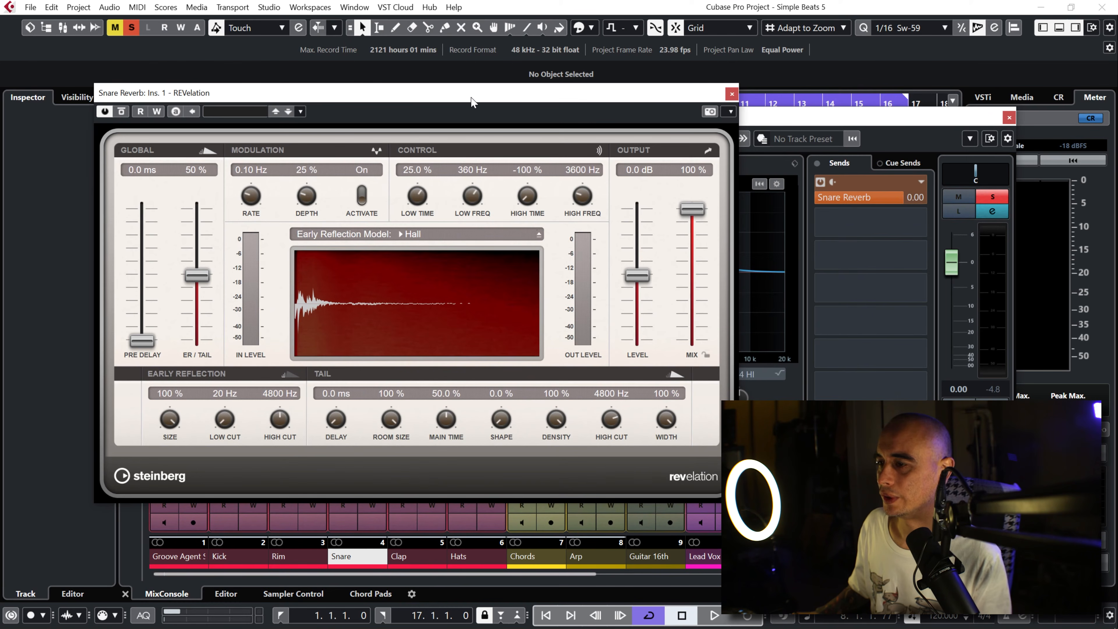
Step: Play Snare, lower its Snare Reverb send to -4.56, and load REVelation's Plate Reverb preset
{"action": "key", "text": "space"}
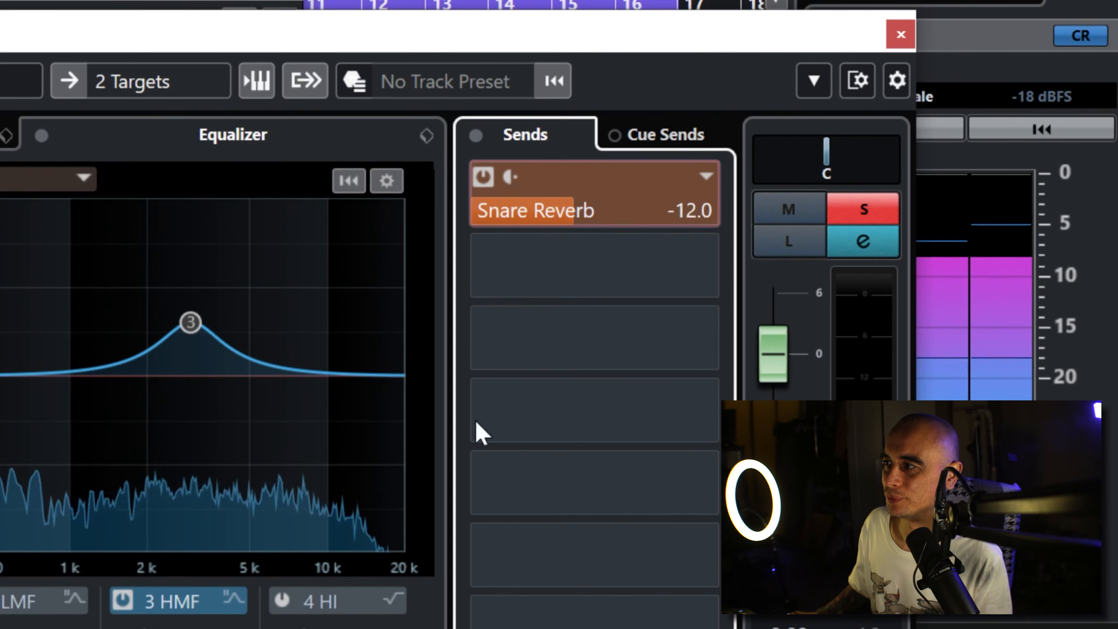
{"action": "left_click_drag", "start_coordinate": [473, 431], "coordinate": [635, 180]}
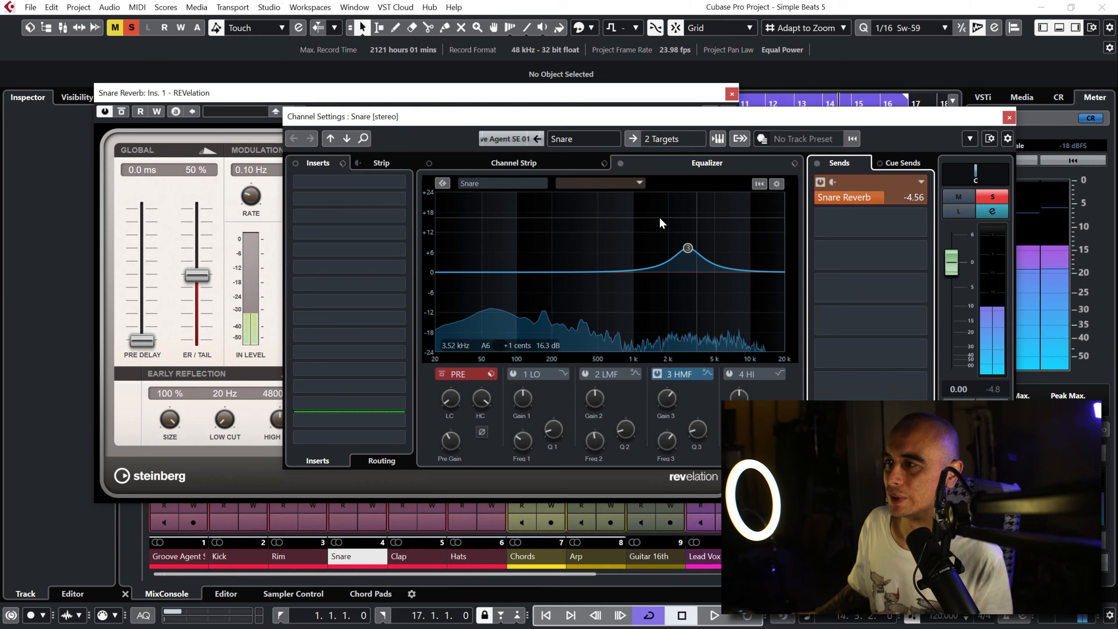
{"action": "left_click", "coordinate": [583, 94]}
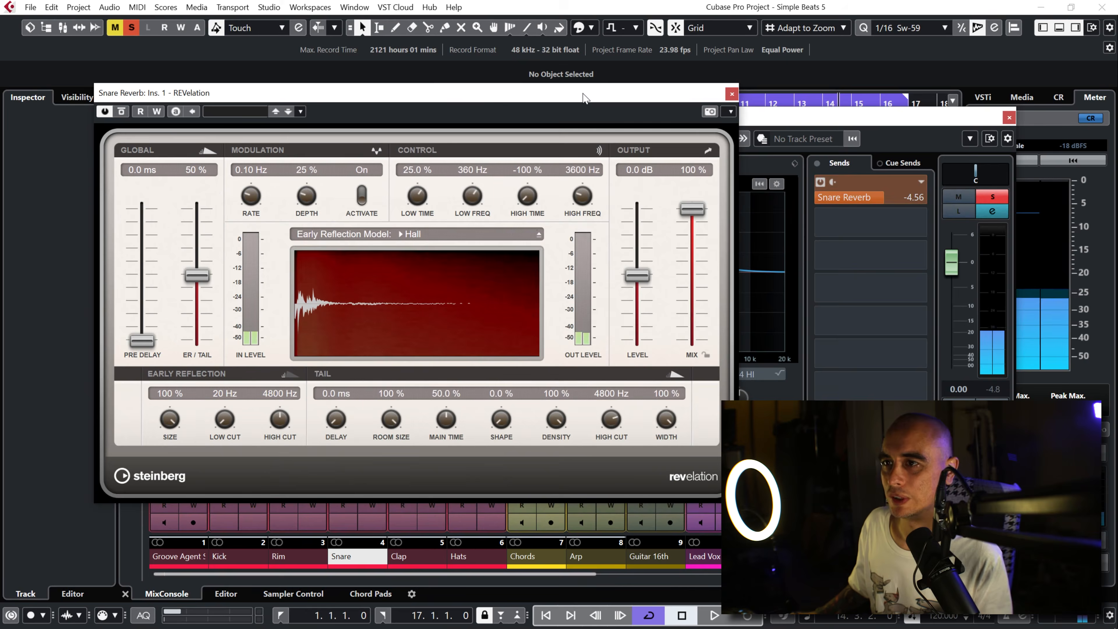
{"action": "left_click", "coordinate": [247, 112]}
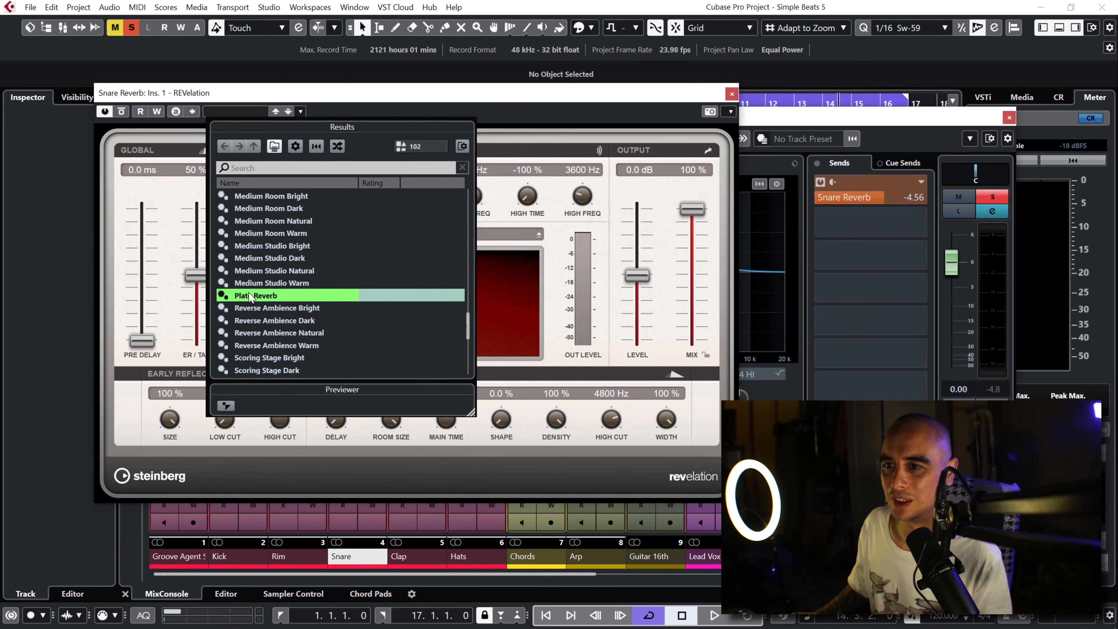
{"action": "double_click", "coordinate": [257, 298]}
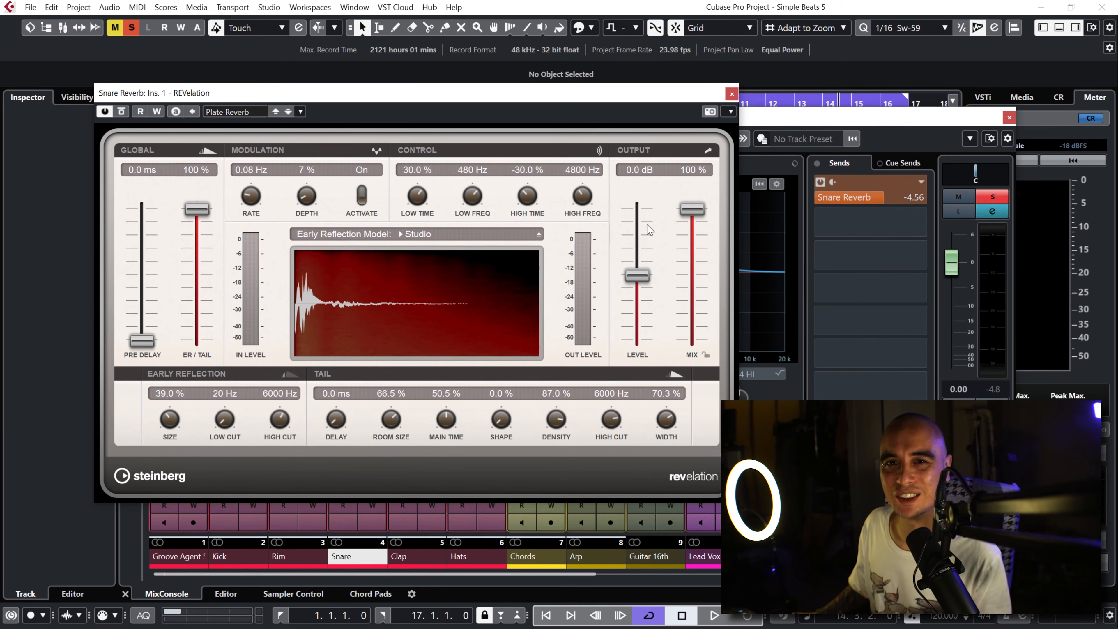
Step: Keep REVelation's mix at 100 %, play Snare and lower its Snare Reverb send to -17.2
{"action": "left_click_drag", "start_coordinate": [694, 219], "coordinate": [710, 240]}
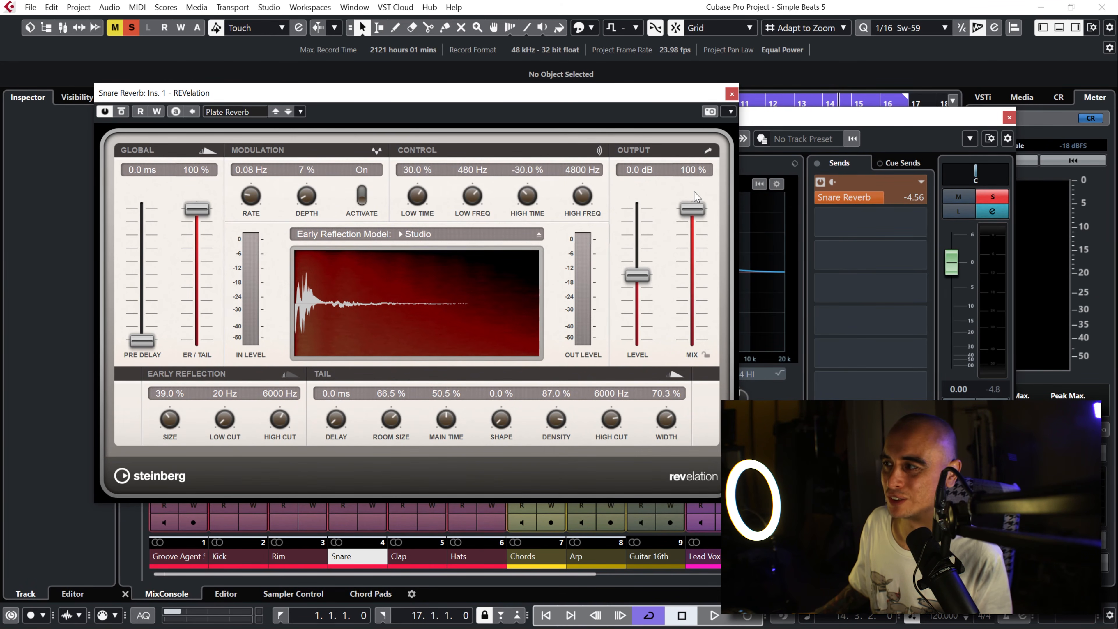
{"action": "key", "text": "space"}
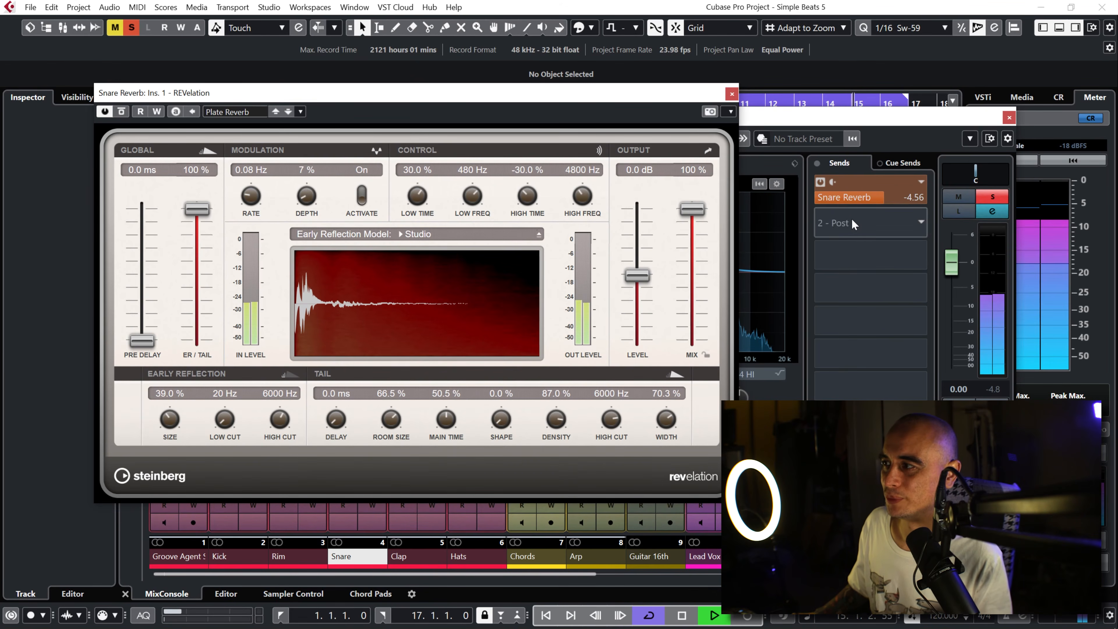
{"action": "left_click_drag", "start_coordinate": [874, 203], "coordinate": [833, 334]}
{"action": "key", "text": "space"}
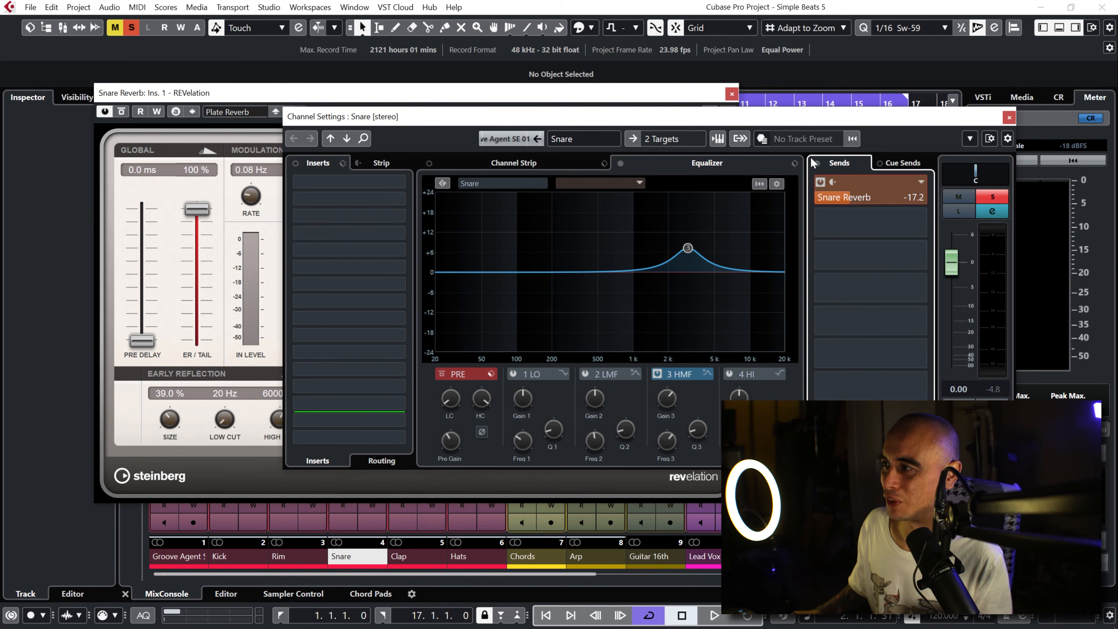
Step: Switch the Snare Reverb send off and on to compare the dry and reverberated Snare during playback
{"action": "left_click", "coordinate": [821, 182]}
{"action": "left_click", "coordinate": [820, 182]}
{"action": "left_click", "coordinate": [820, 182]}
{"action": "left_click", "coordinate": [820, 182]}
{"action": "left_click", "coordinate": [821, 182]}
{"action": "left_click", "coordinate": [821, 182]}
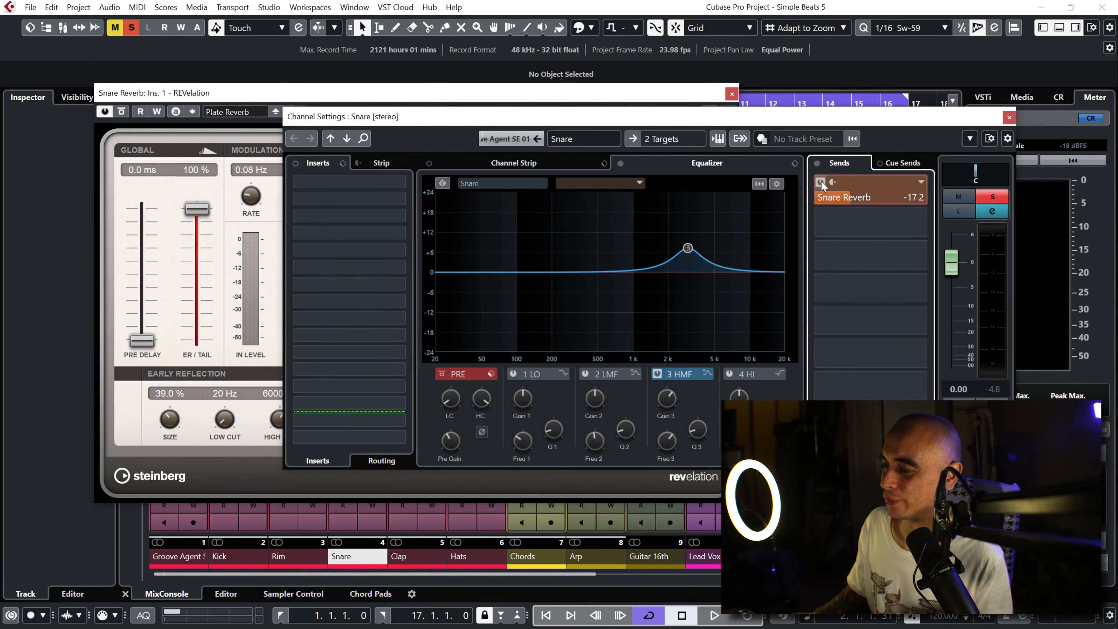
{"action": "left_click", "coordinate": [820, 182]}
{"action": "key", "text": "space"}
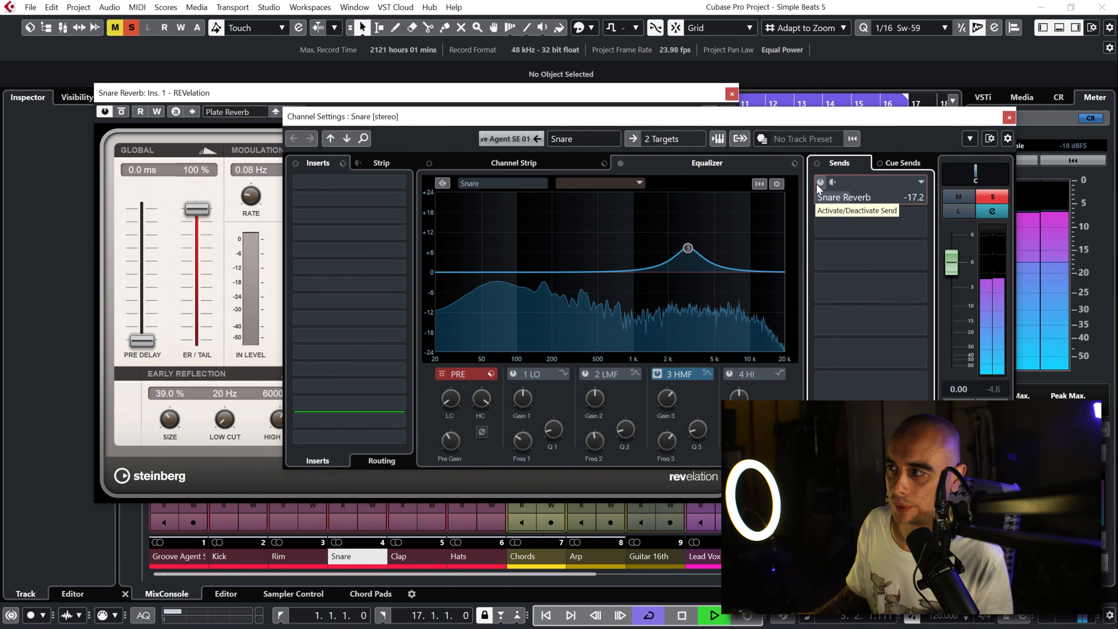
{"action": "left_click", "coordinate": [820, 183]}
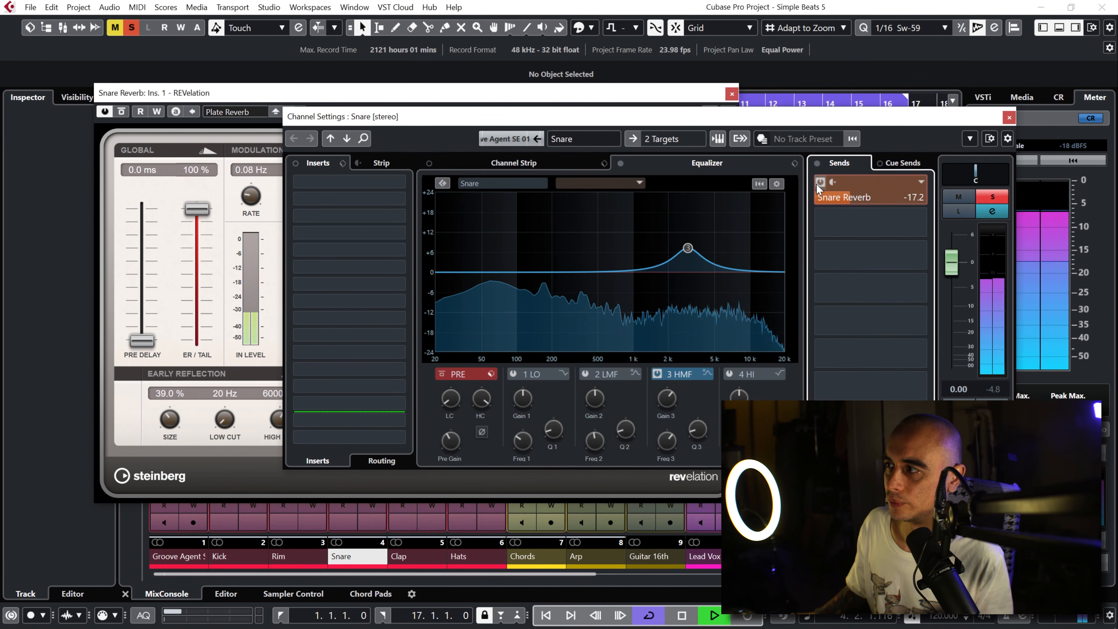
{"action": "left_click_drag", "start_coordinate": [844, 205], "coordinate": [845, 213]}
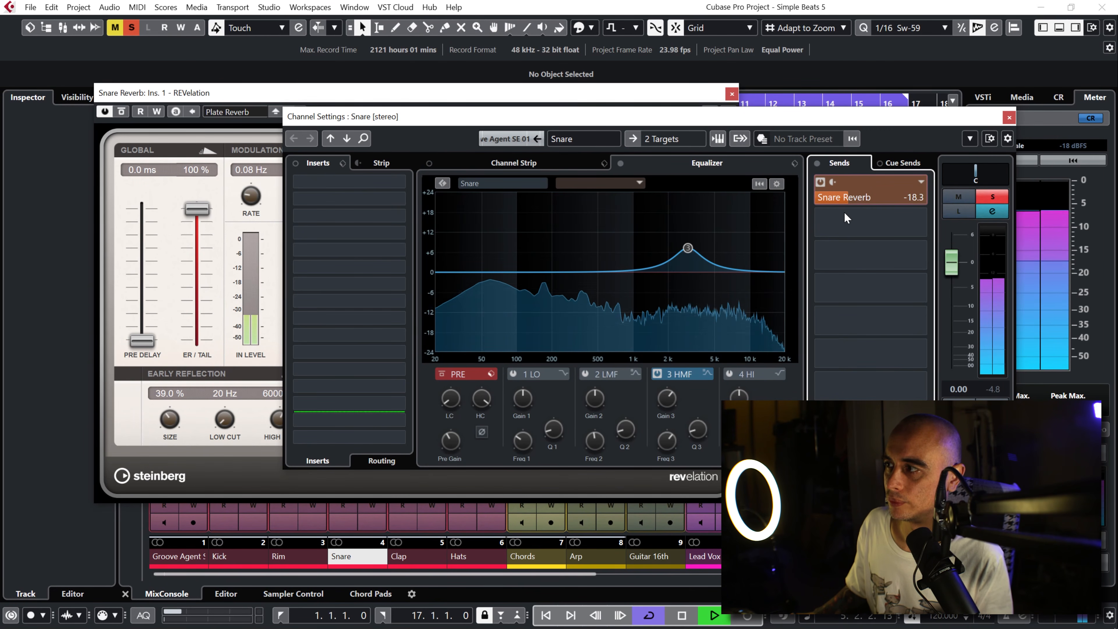
{"action": "left_click", "coordinate": [823, 182]}
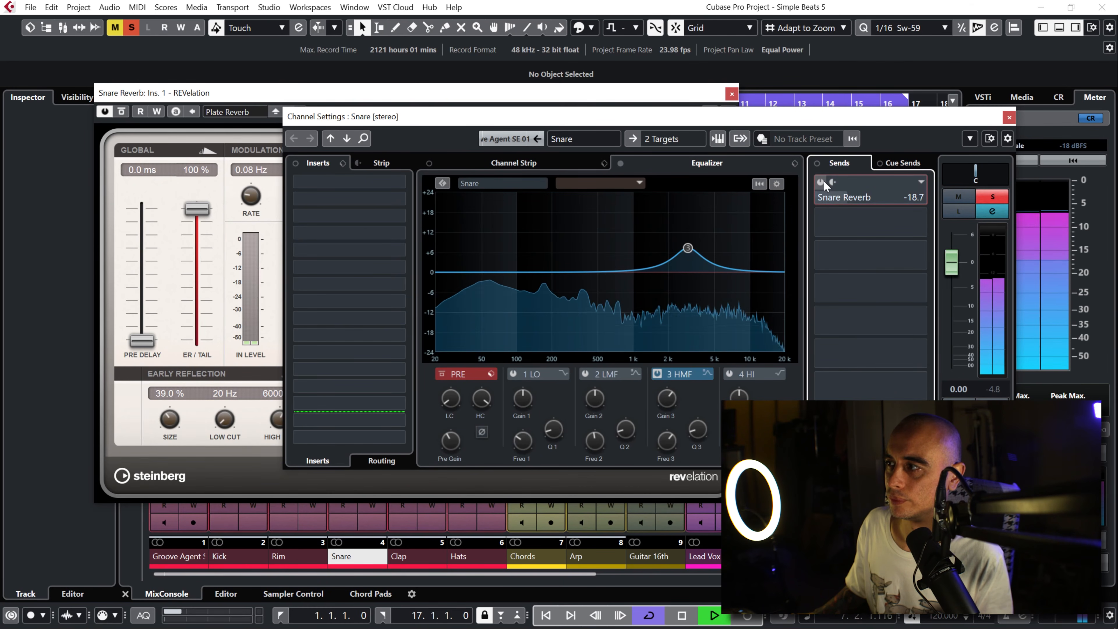
{"action": "left_click", "coordinate": [821, 182]}
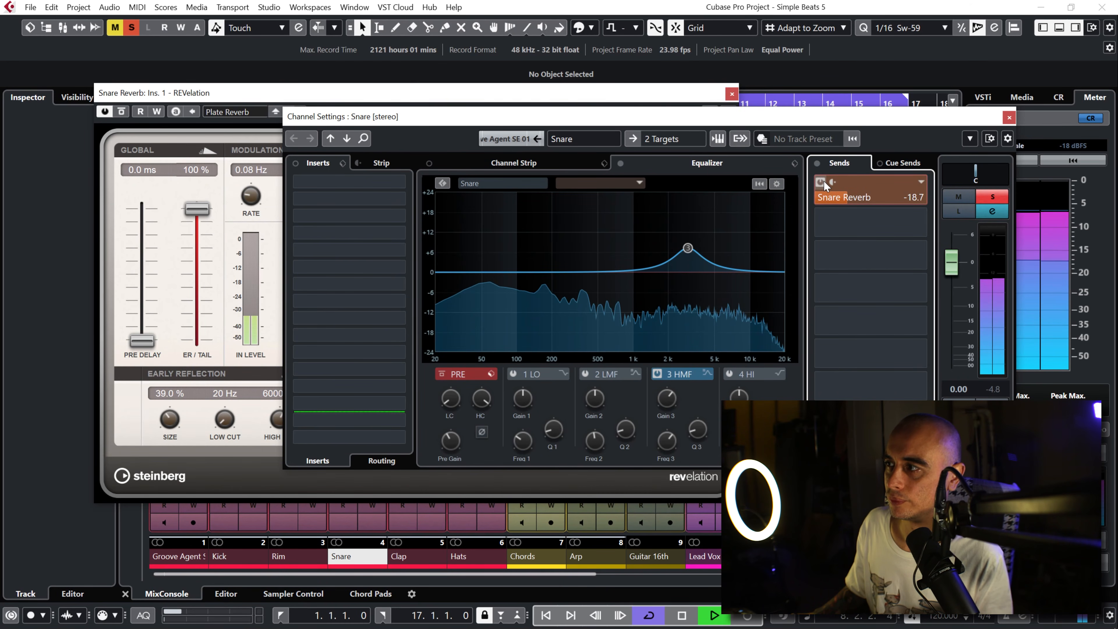
{"action": "key", "text": "space"}
{"action": "left_click", "coordinate": [1008, 117]}
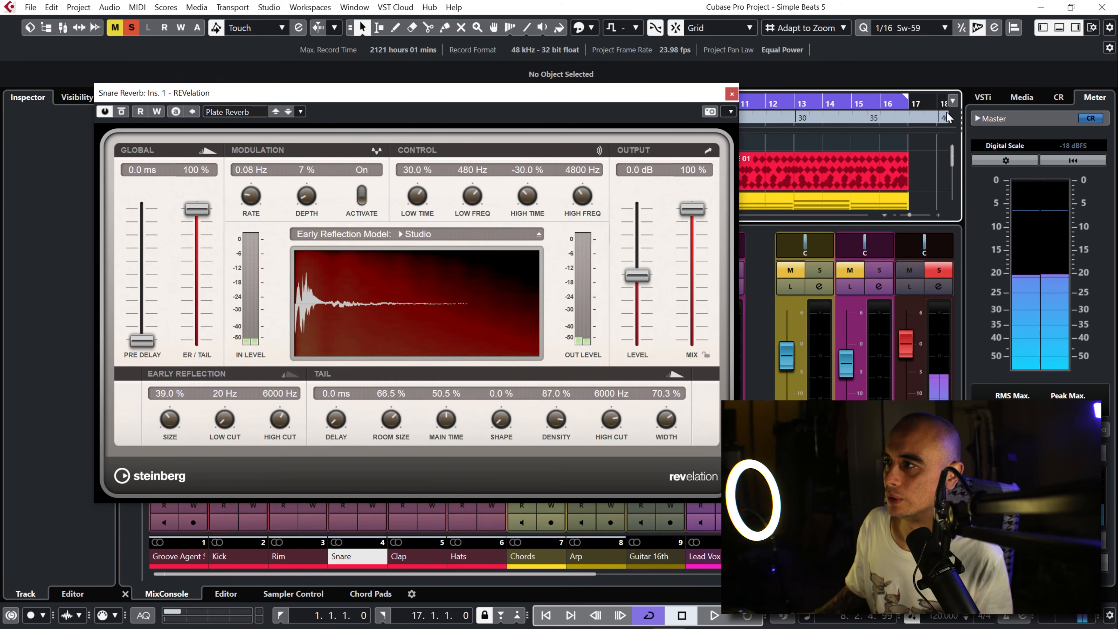
{"action": "left_click", "coordinate": [732, 94]}
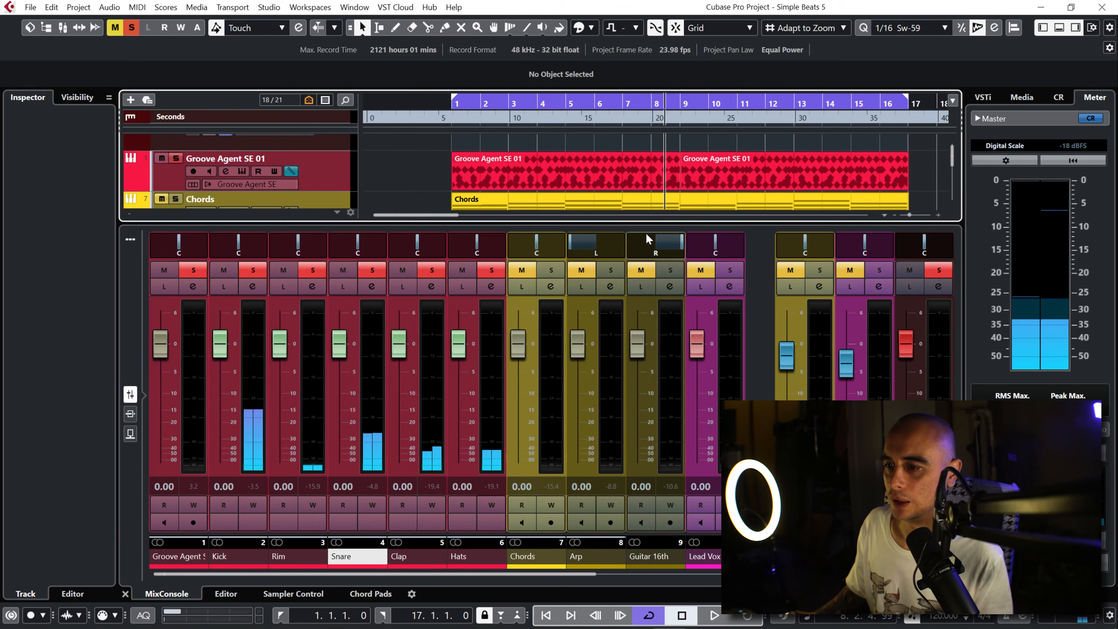
{"action": "left_click", "coordinate": [312, 286]}
{"action": "left_click", "coordinate": [917, 194]}
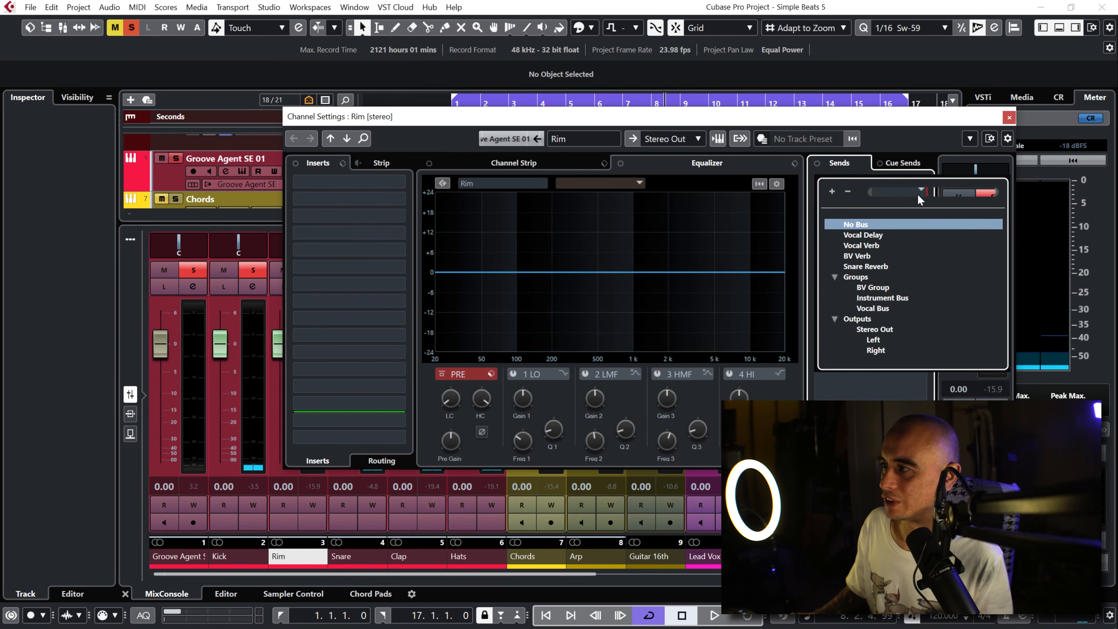
{"action": "left_click", "coordinate": [873, 265]}
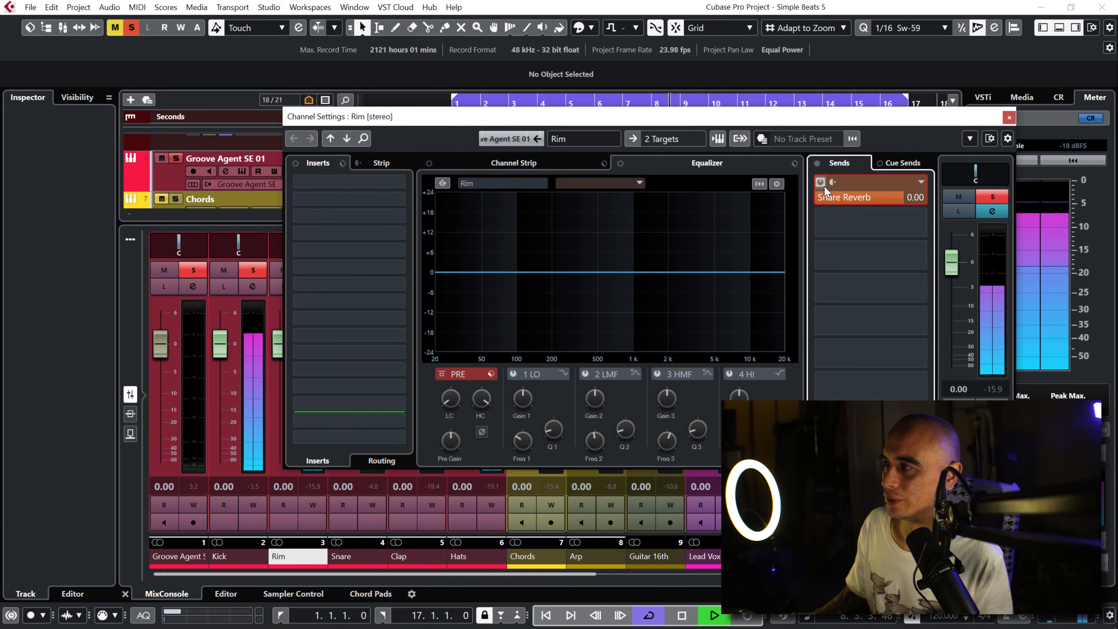
{"action": "left_click_drag", "start_coordinate": [895, 198], "coordinate": [824, 310]}
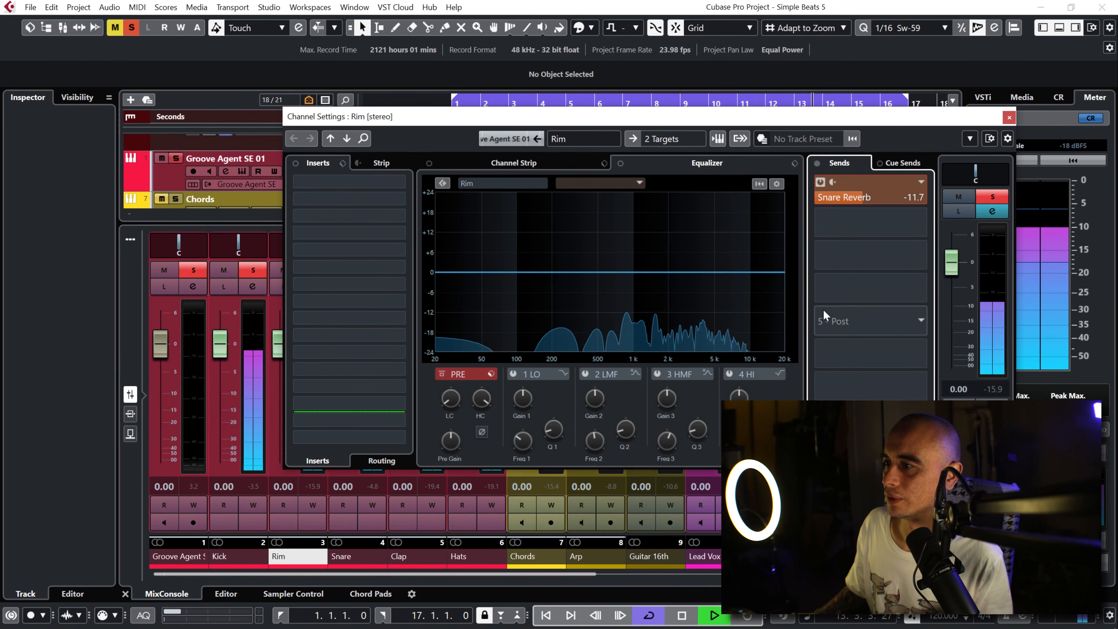
{"action": "key", "text": "space"}
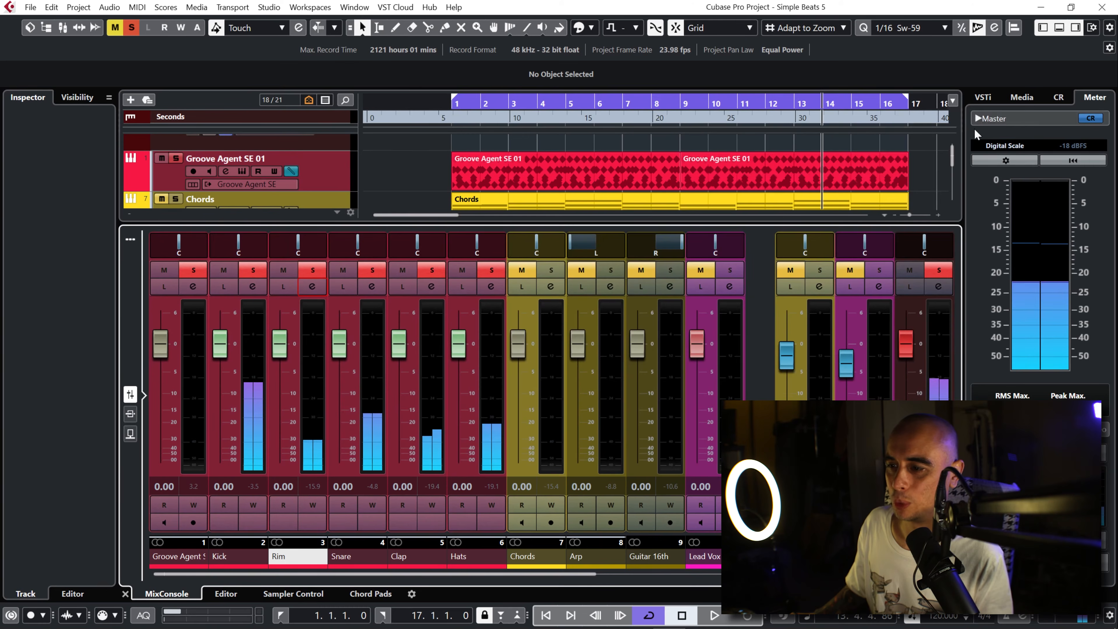
{"action": "left_click", "coordinate": [1008, 117]}
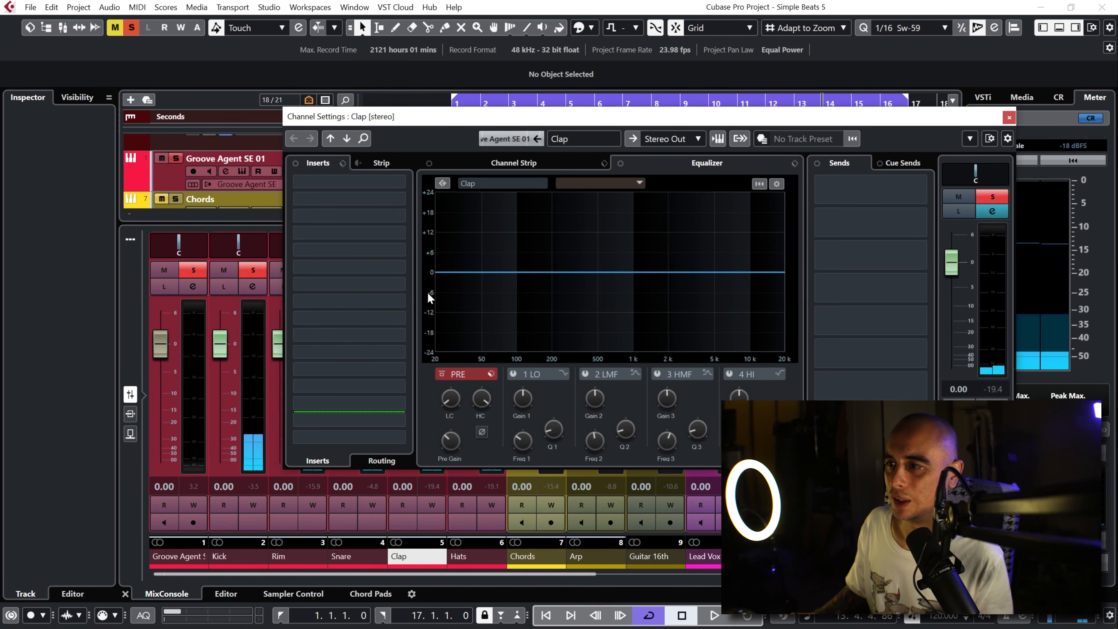
{"action": "left_click", "coordinate": [429, 287]}
{"action": "left_click", "coordinate": [917, 188]}
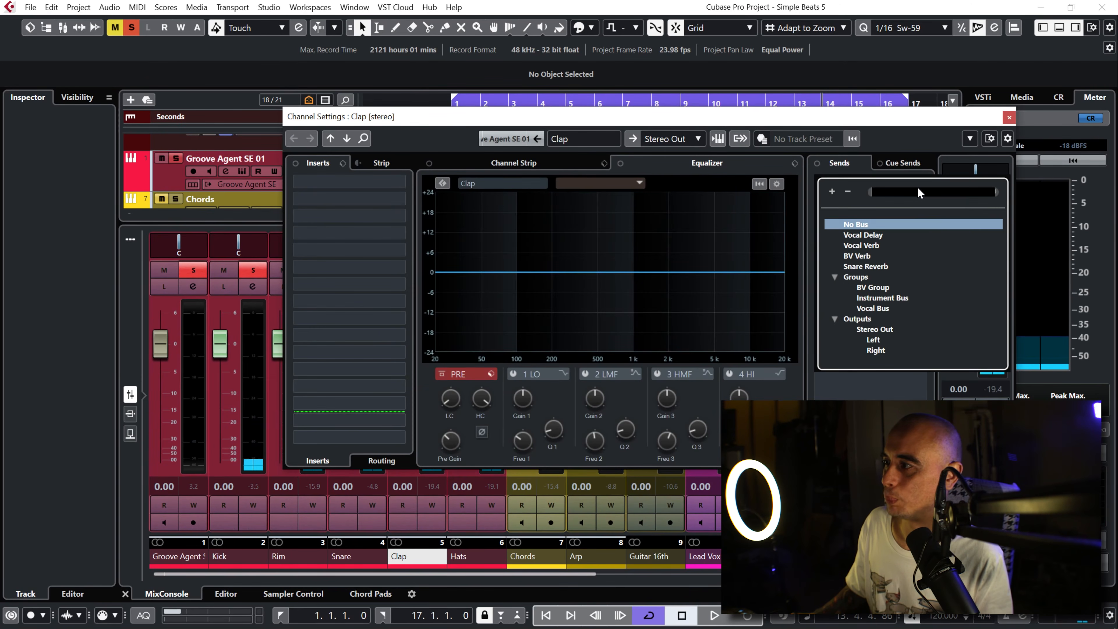
{"action": "left_click", "coordinate": [870, 266]}
{"action": "key", "text": "space"}
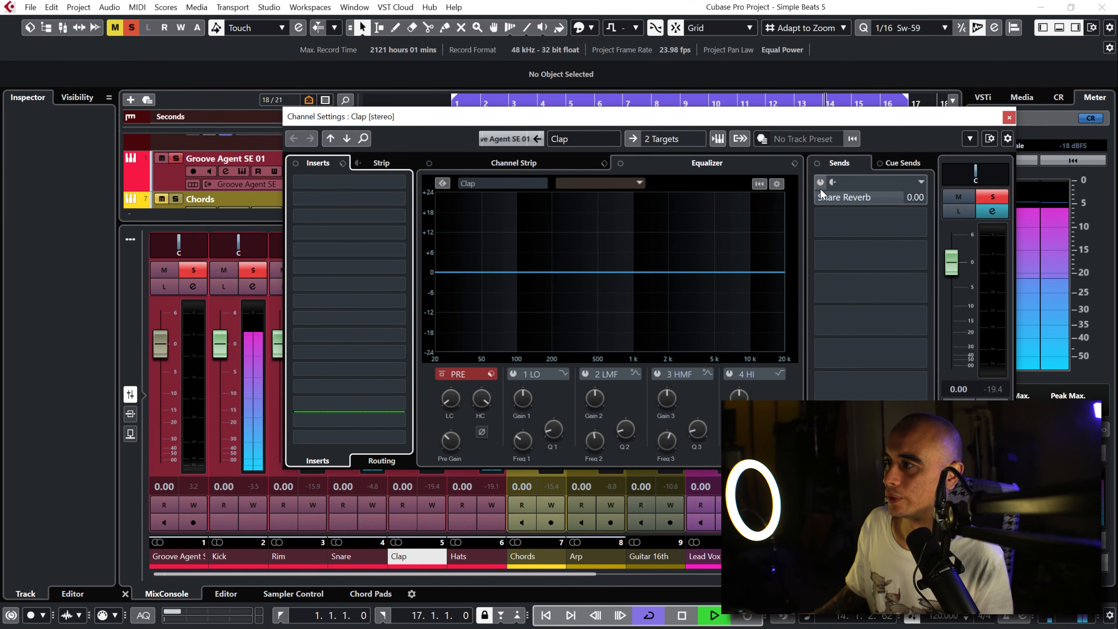
{"action": "left_click", "coordinate": [819, 183]}
{"action": "left_click_drag", "start_coordinate": [891, 199], "coordinate": [861, 315]}
{"action": "left_click", "coordinate": [1008, 117]}
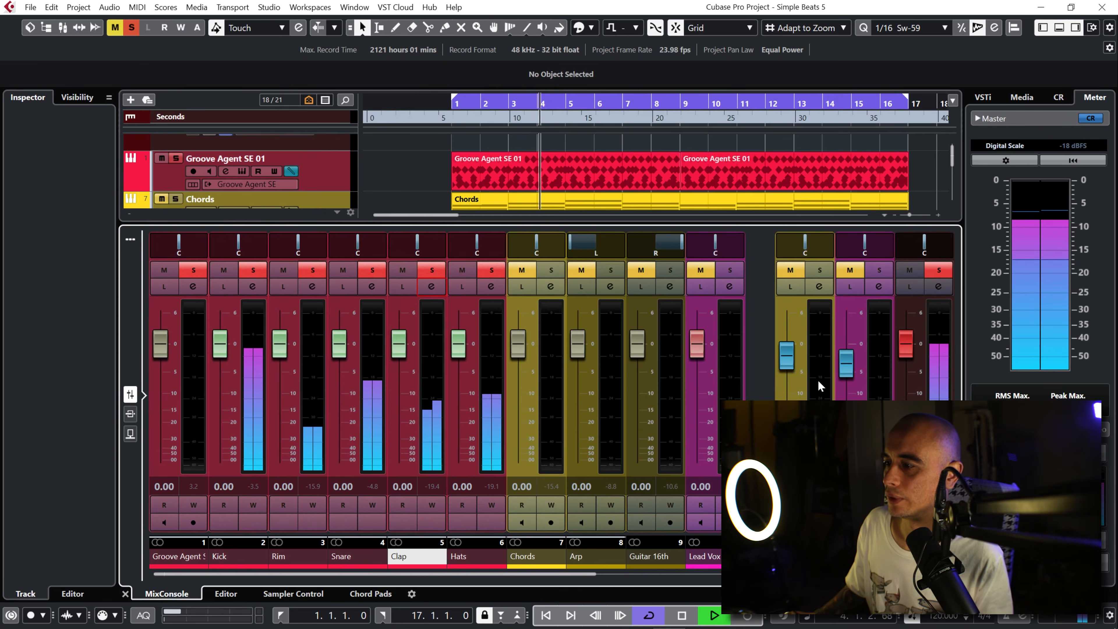
Step: Mute and unmute the Snare Reverb channel during playback to compare the drums with and without reverb
{"action": "left_click_drag", "start_coordinate": [584, 573], "coordinate": [931, 575]}
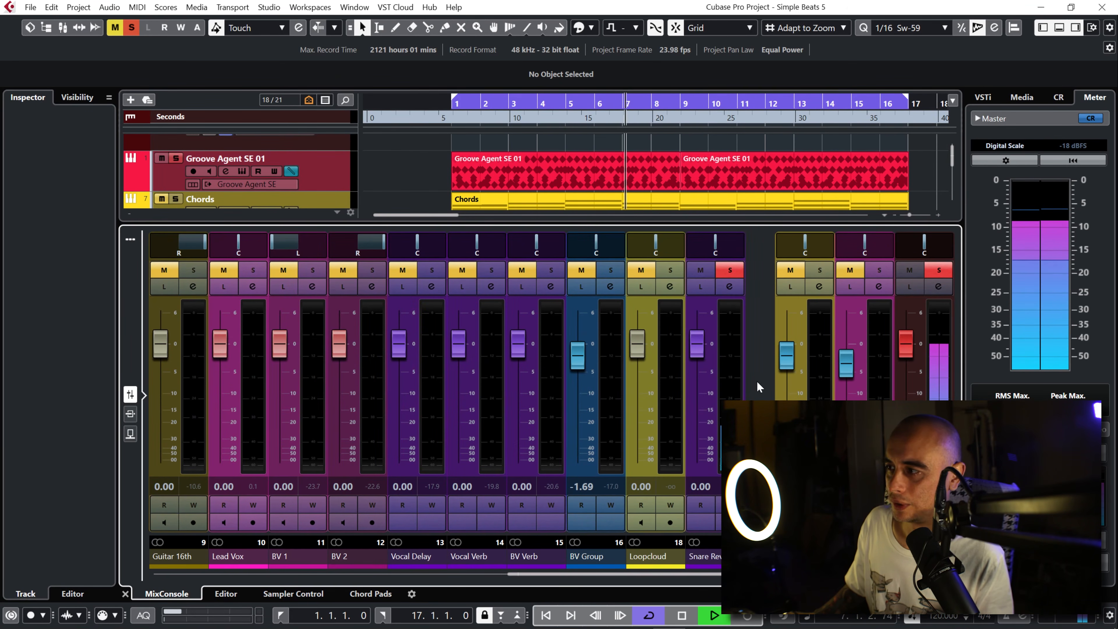
{"action": "left_click", "coordinate": [701, 270]}
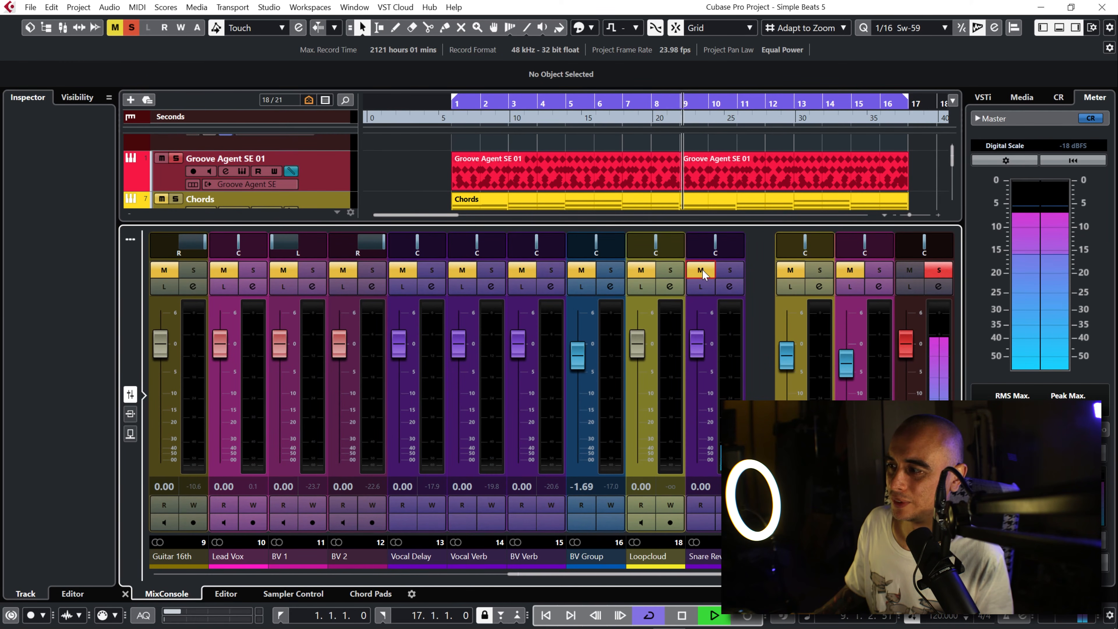
{"action": "left_click", "coordinate": [702, 270]}
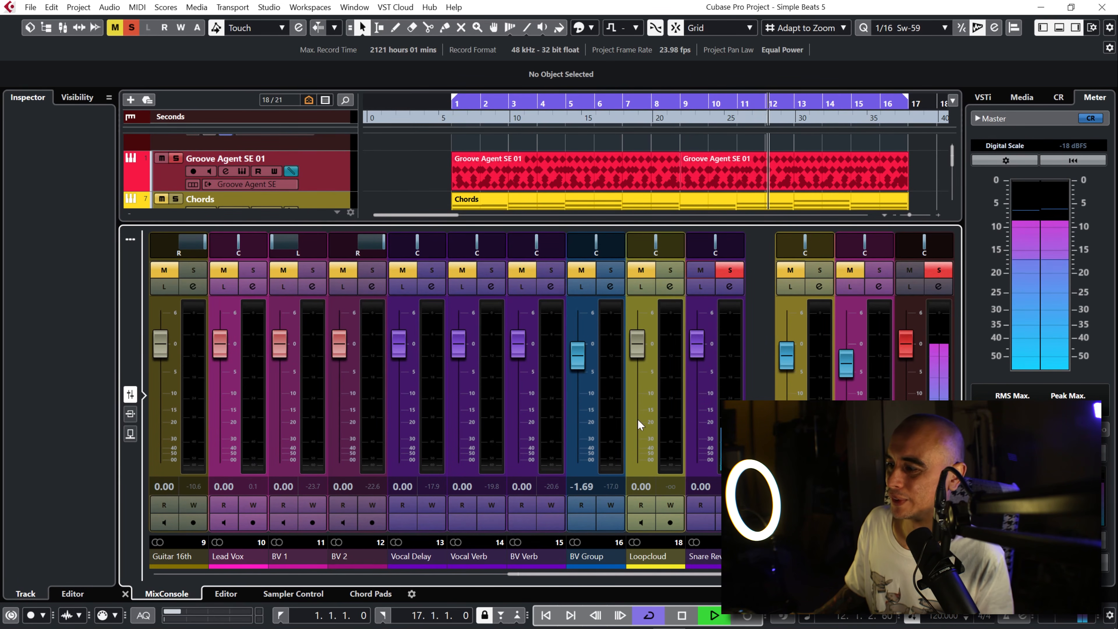
{"action": "left_click_drag", "start_coordinate": [572, 574], "coordinate": [187, 600]}
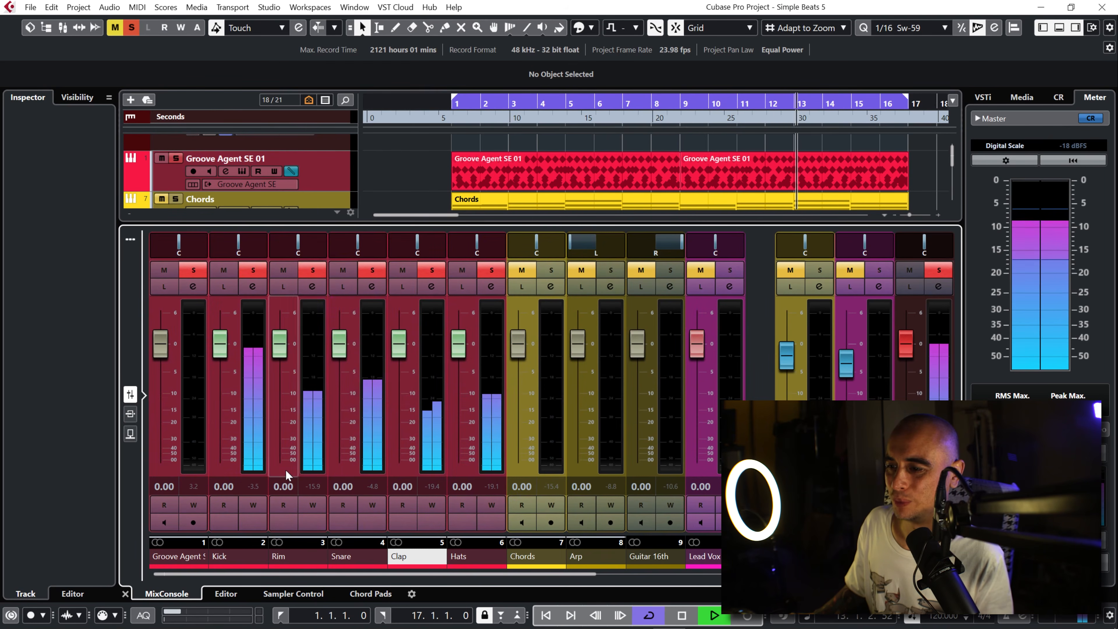
{"action": "key", "text": "space"}
Step: Lower the Snare Reverb sends on both Rim and Clap to -17.4 and restart playback
{"action": "left_click", "coordinate": [312, 286]}
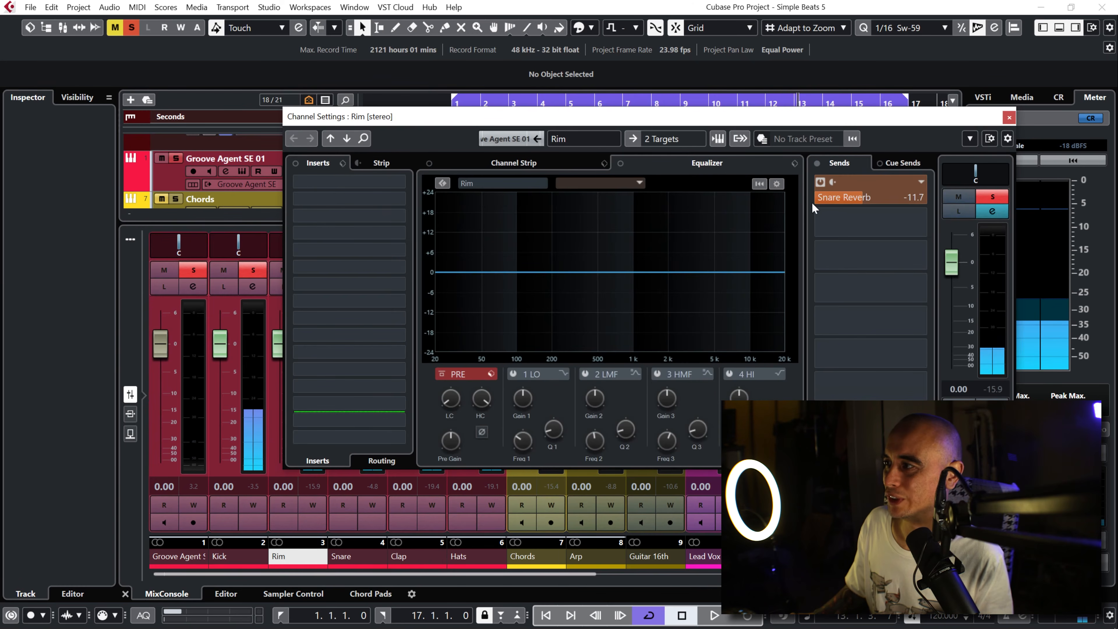
{"action": "left_click_drag", "start_coordinate": [843, 237], "coordinate": [843, 243]}
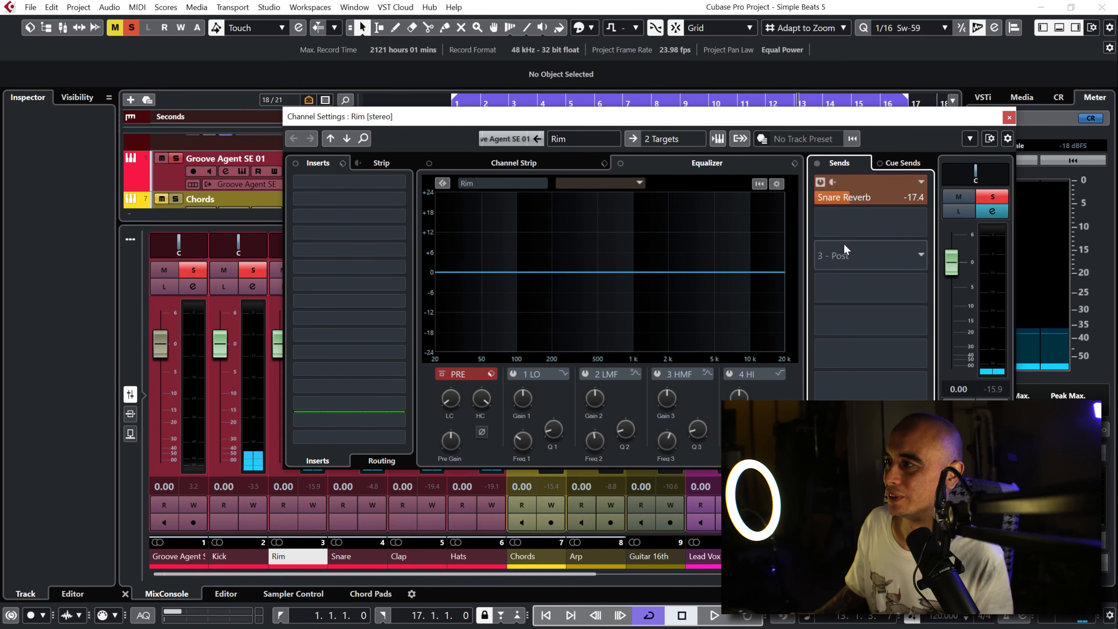
{"action": "left_click", "coordinate": [1008, 118]}
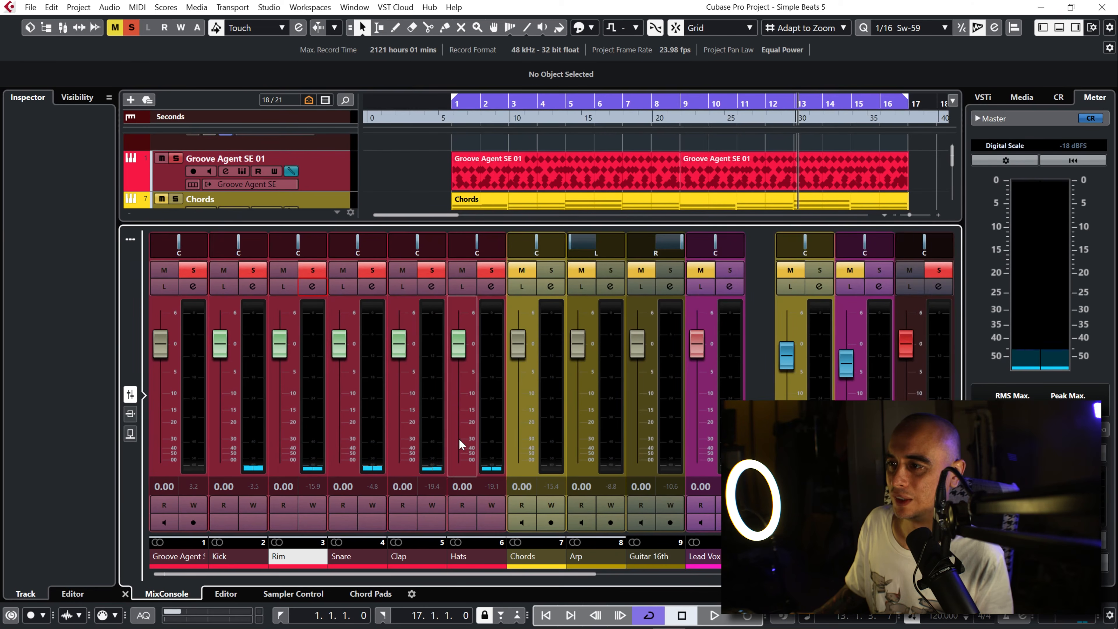
{"action": "left_click", "coordinate": [431, 287]}
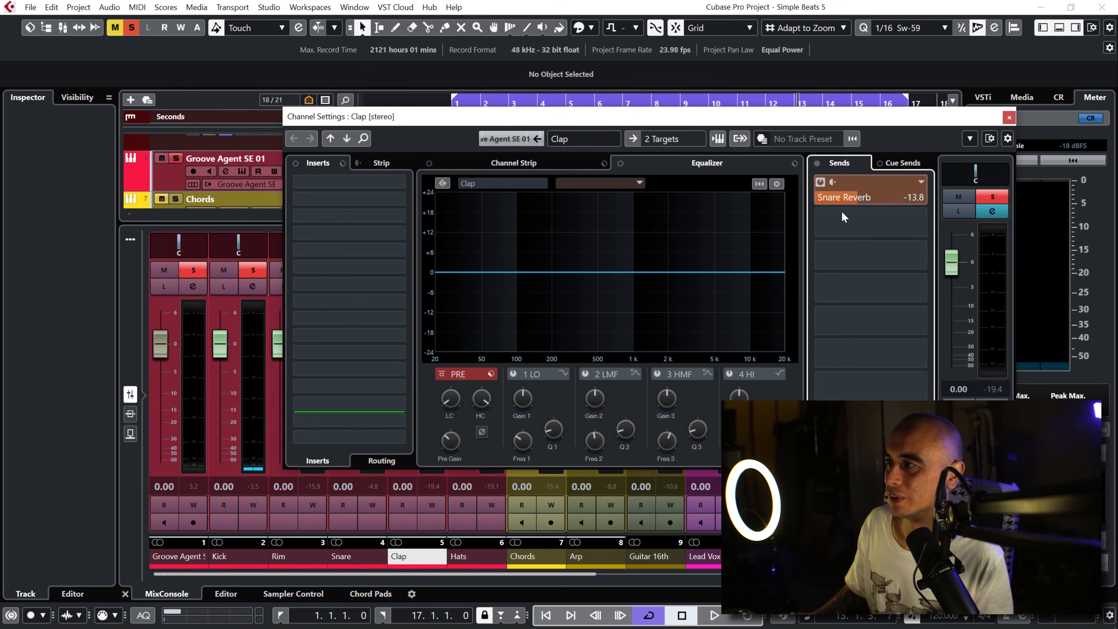
{"action": "key", "text": "space"}
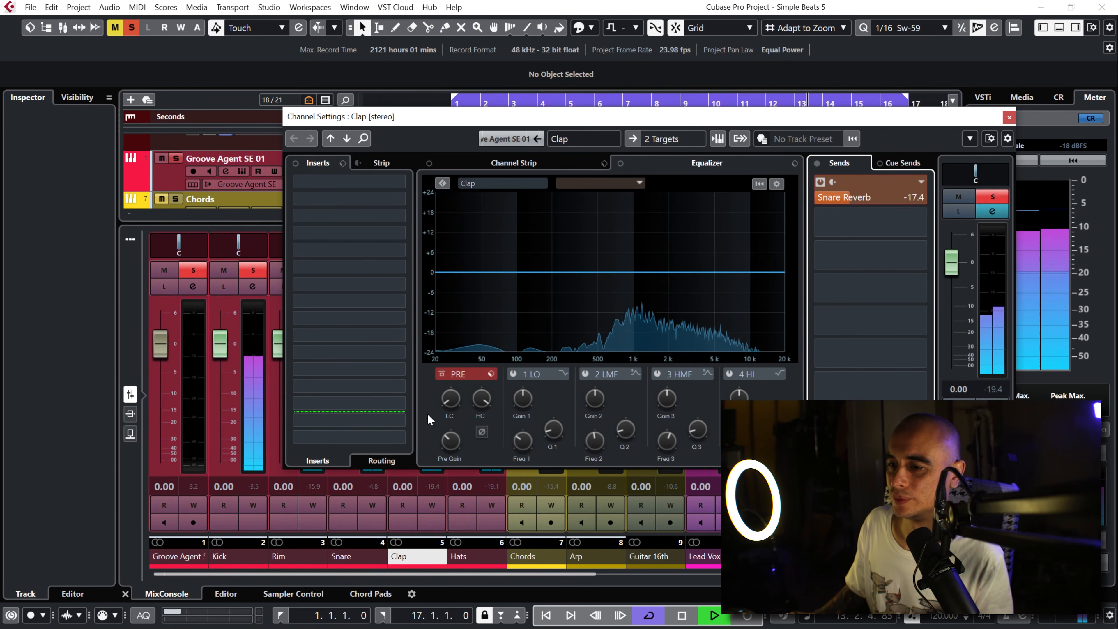
Step: Set Rim's Snare Reverb send to -18.3 during playback, close its channel settings and stop playback
{"action": "left_click", "coordinate": [295, 557]}
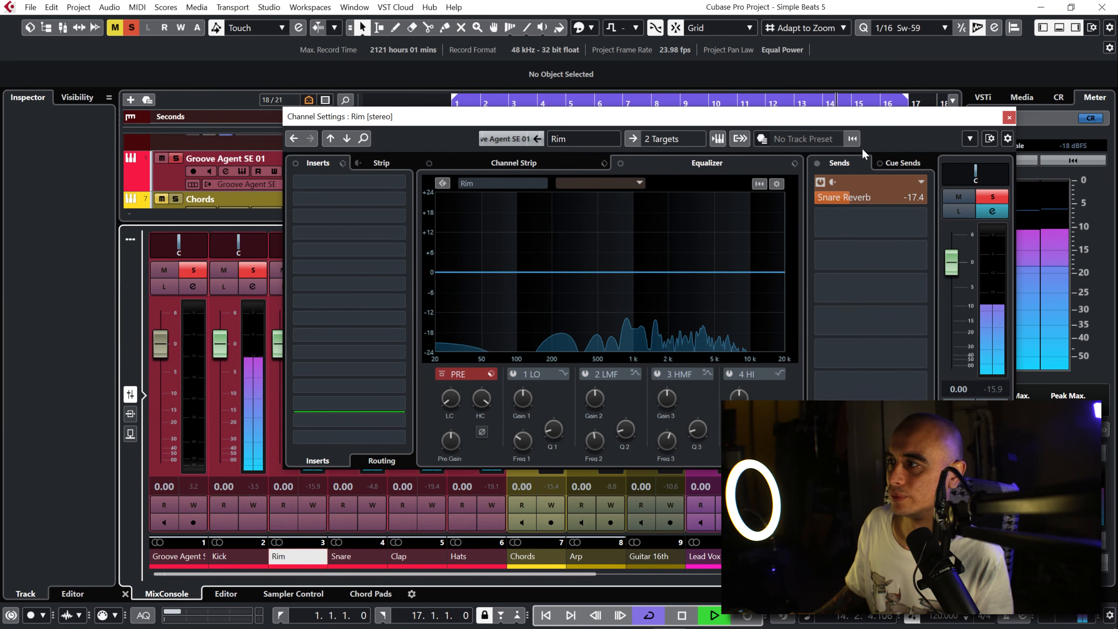
{"action": "left_click_drag", "start_coordinate": [844, 201], "coordinate": [840, 214]}
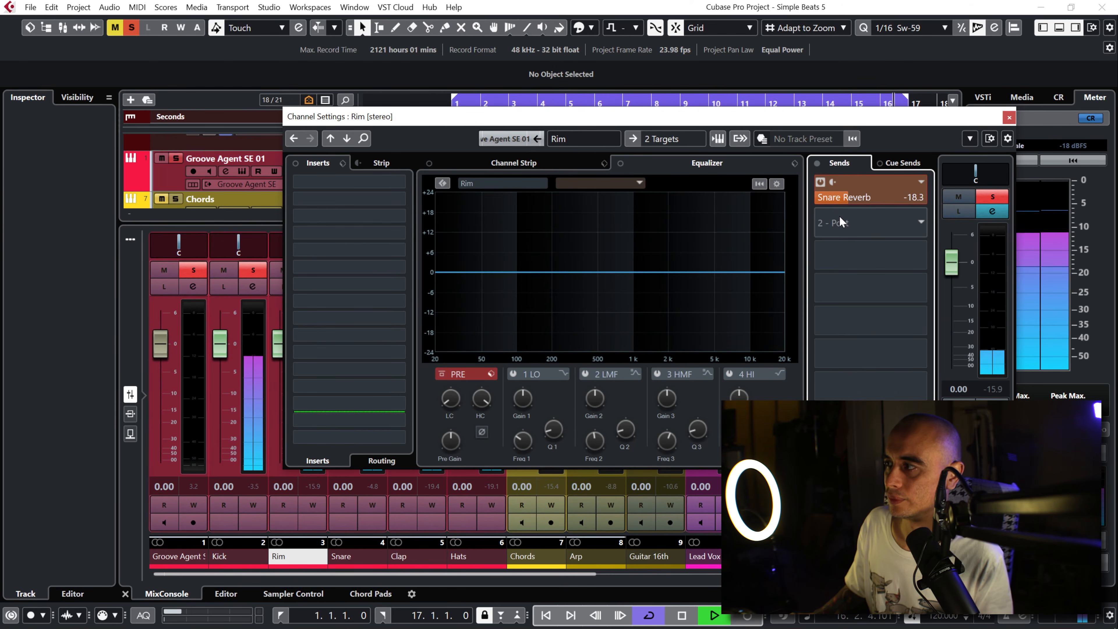
{"action": "left_click", "coordinate": [1008, 116]}
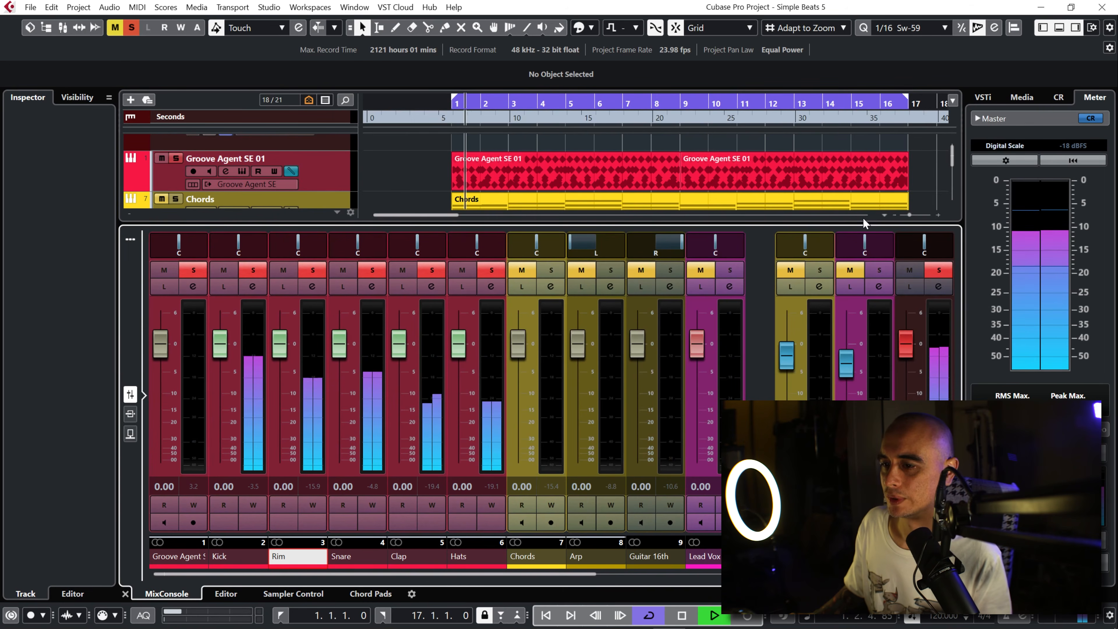
{"action": "key", "text": "space"}
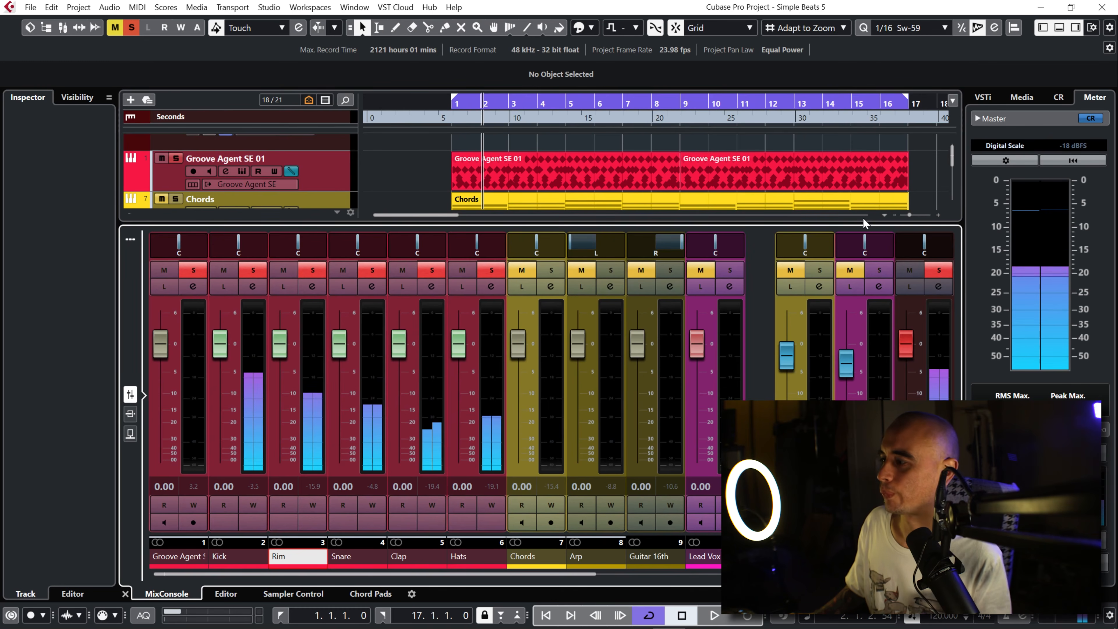
Step: Hide the lower-zone mixer and move the Snare Reverb track between Groove Agent SE 01 and Chords
{"action": "left_click", "coordinate": [1058, 28]}
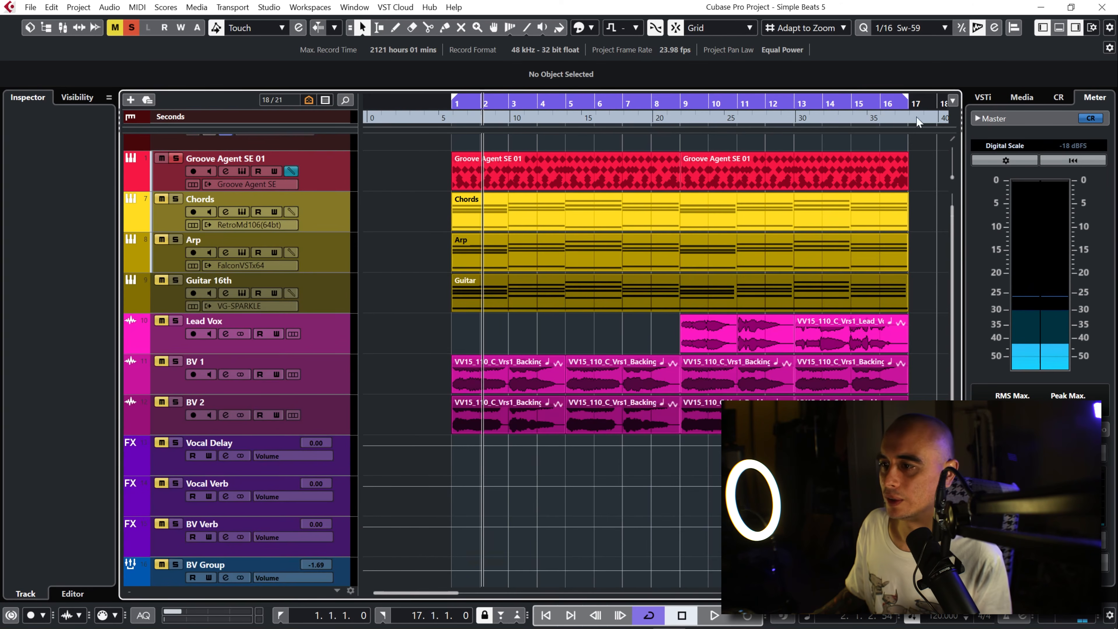
{"action": "left_click_drag", "start_coordinate": [951, 288], "coordinate": [950, 368]}
{"action": "left_click_drag", "start_coordinate": [323, 555], "coordinate": [298, 240]}
Step: Unmute the Buses folder track and deactivate all solo states in the project
{"action": "left_click_drag", "start_coordinate": [950, 207], "coordinate": [956, 375]}
{"action": "left_click", "coordinate": [297, 538]}
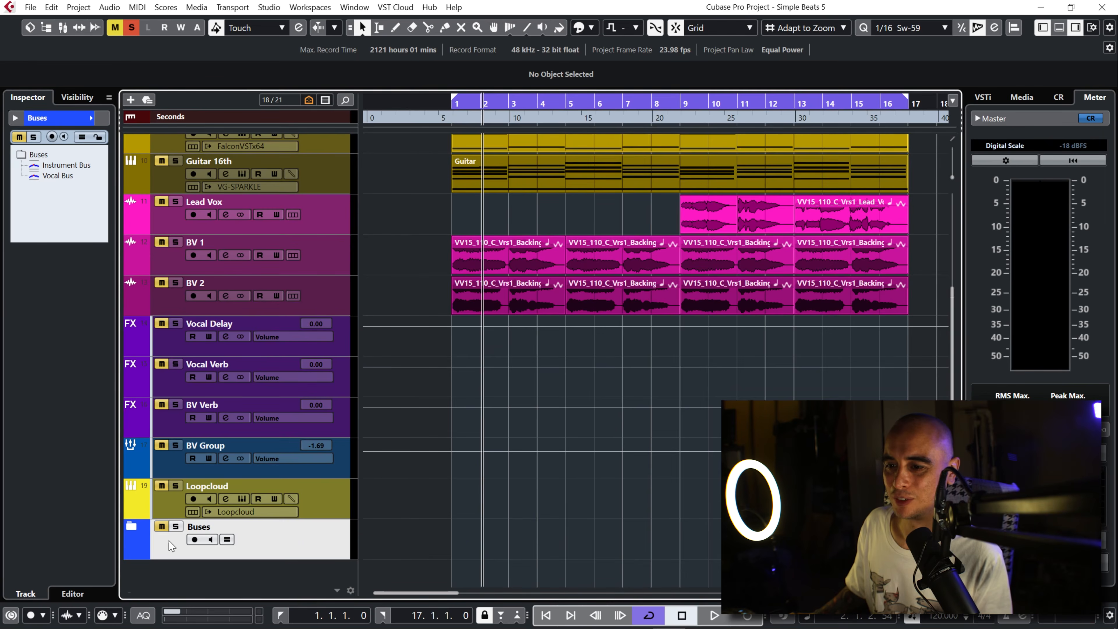
{"action": "left_click", "coordinate": [162, 530]}
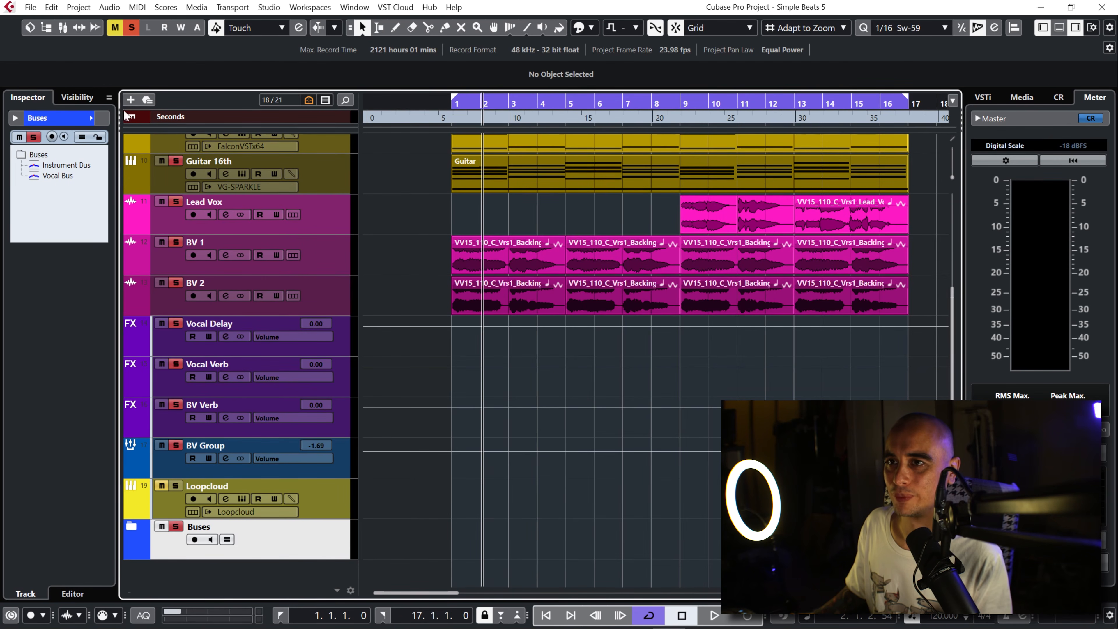
{"action": "left_click", "coordinate": [136, 30]}
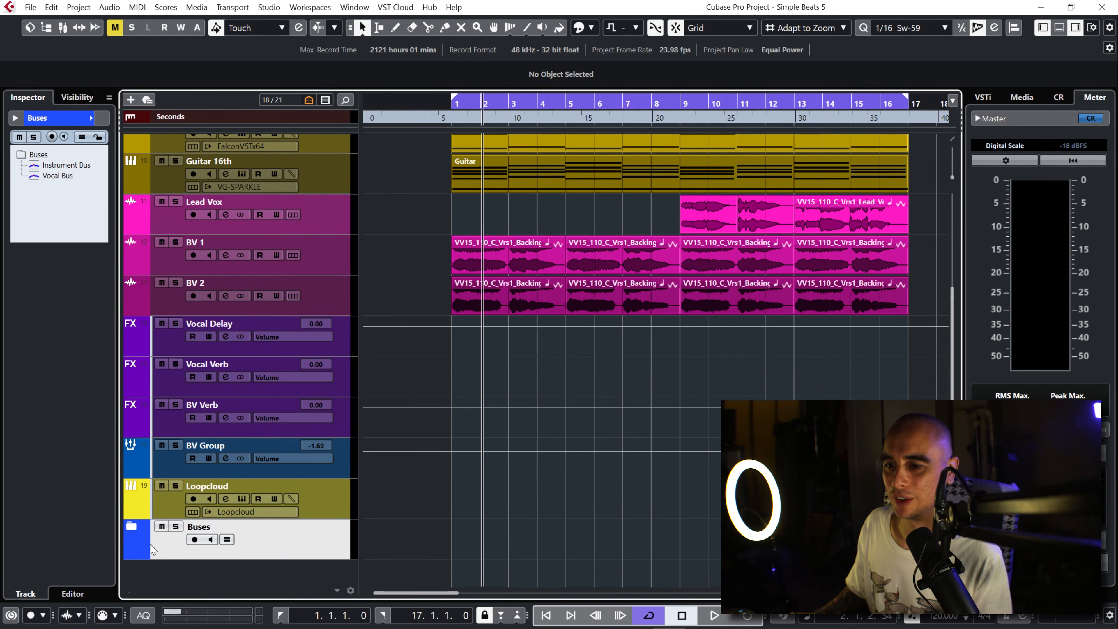
Step: Expand the Buses folder and add a stereo group track named Drum Bus, routed to Stereo Out
{"action": "left_click", "coordinate": [130, 528]}
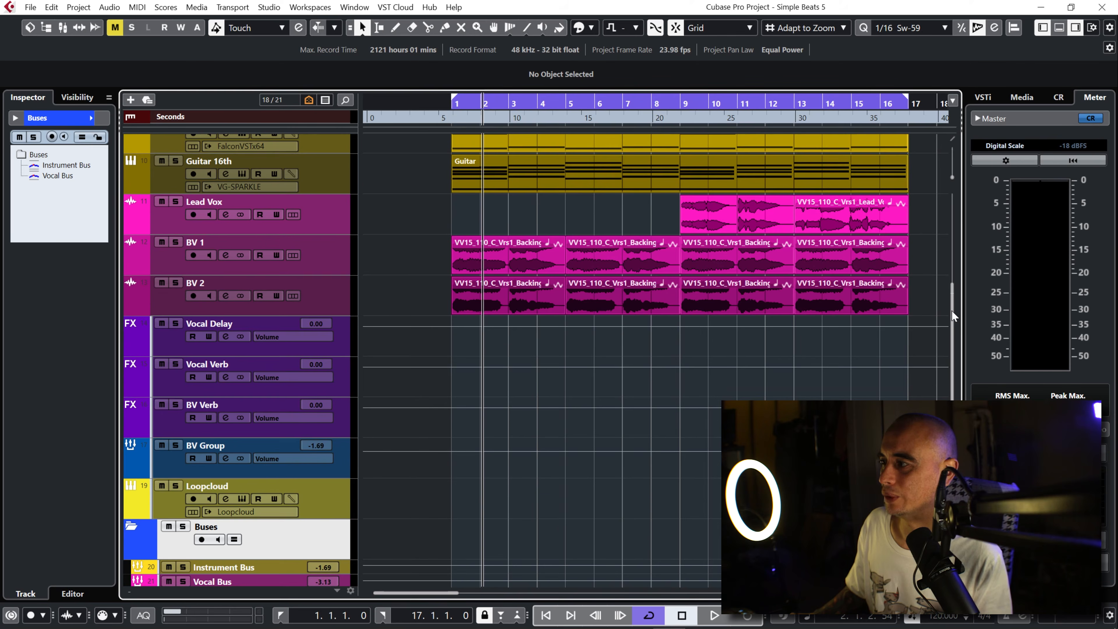
{"action": "scroll", "coordinate": [952, 316], "scroll_direction": "down", "scroll_amount": 1}
{"action": "right_click", "coordinate": [302, 523]}
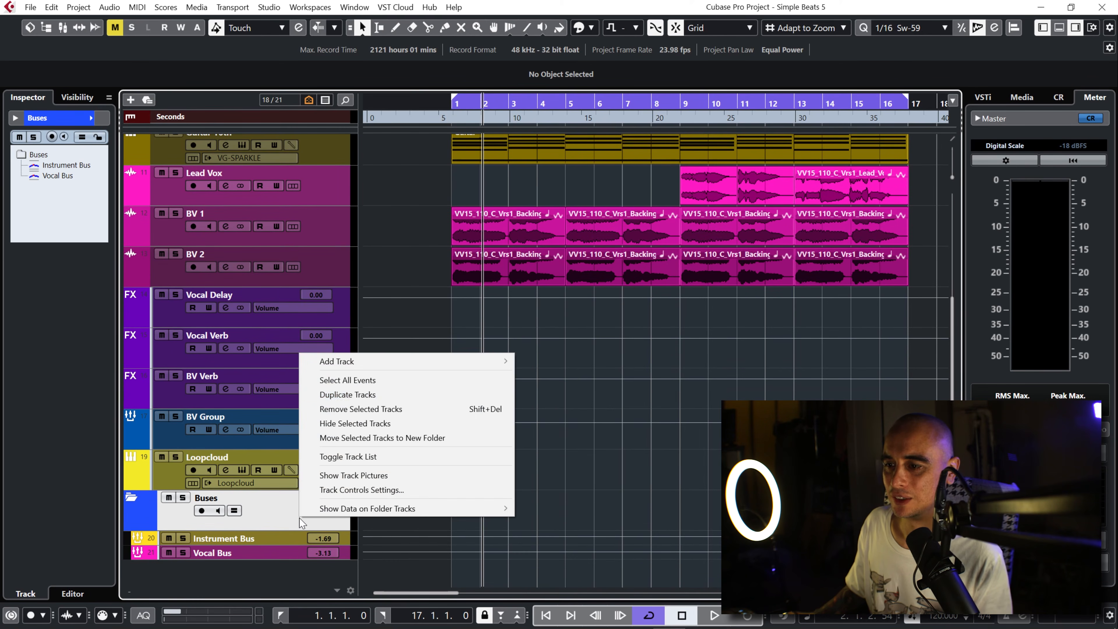
{"action": "mouse_move", "coordinate": [475, 363]}
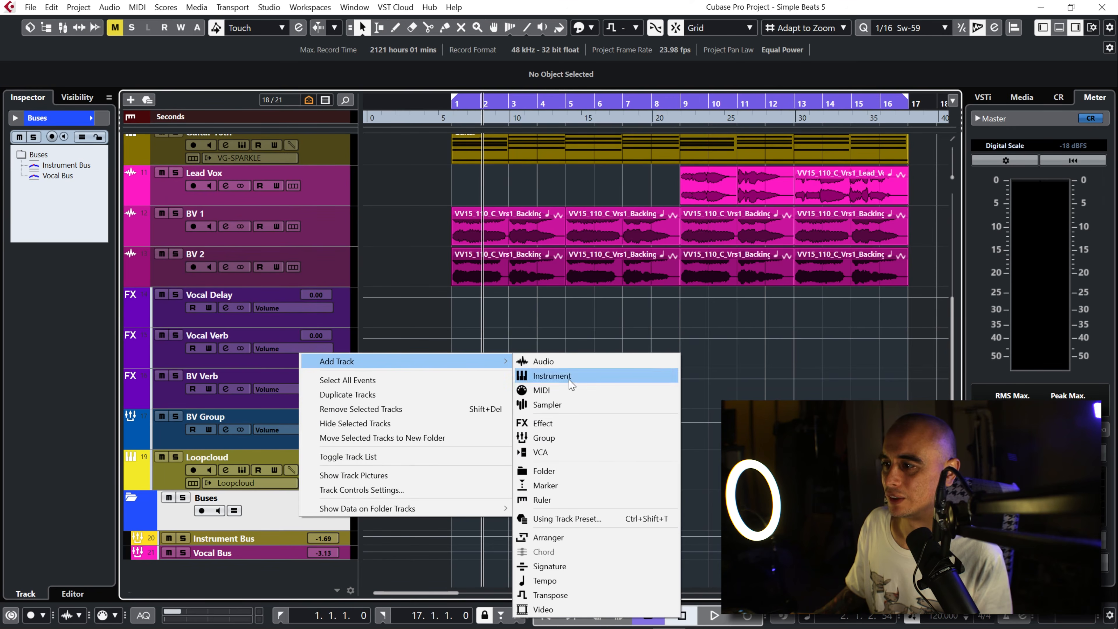
{"action": "left_click", "coordinate": [585, 440]}
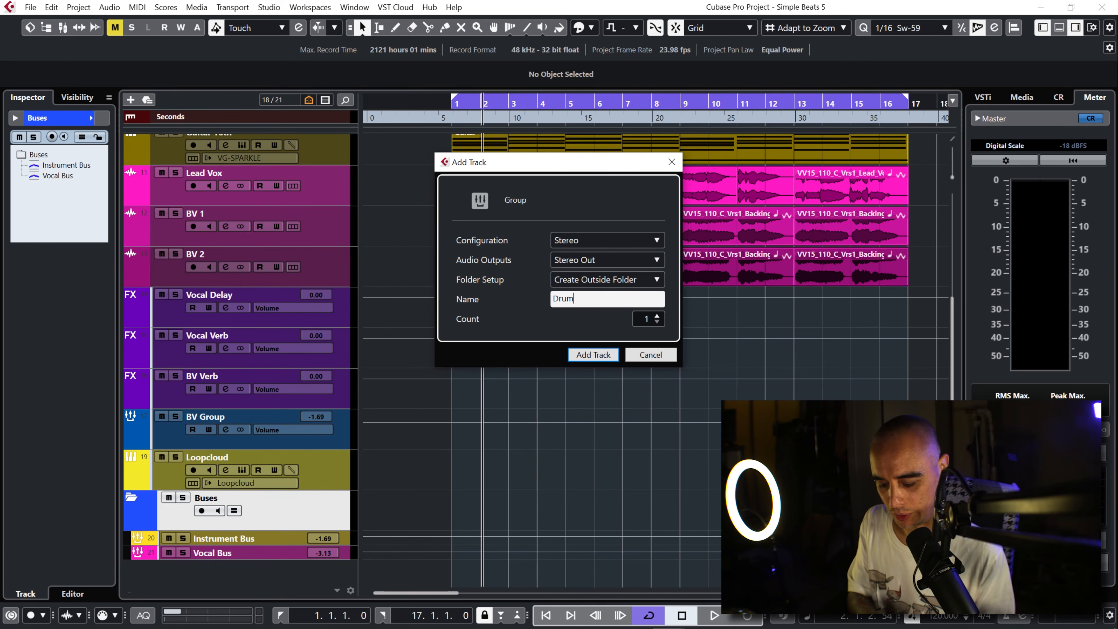
{"action": "key", "text": "Return"}
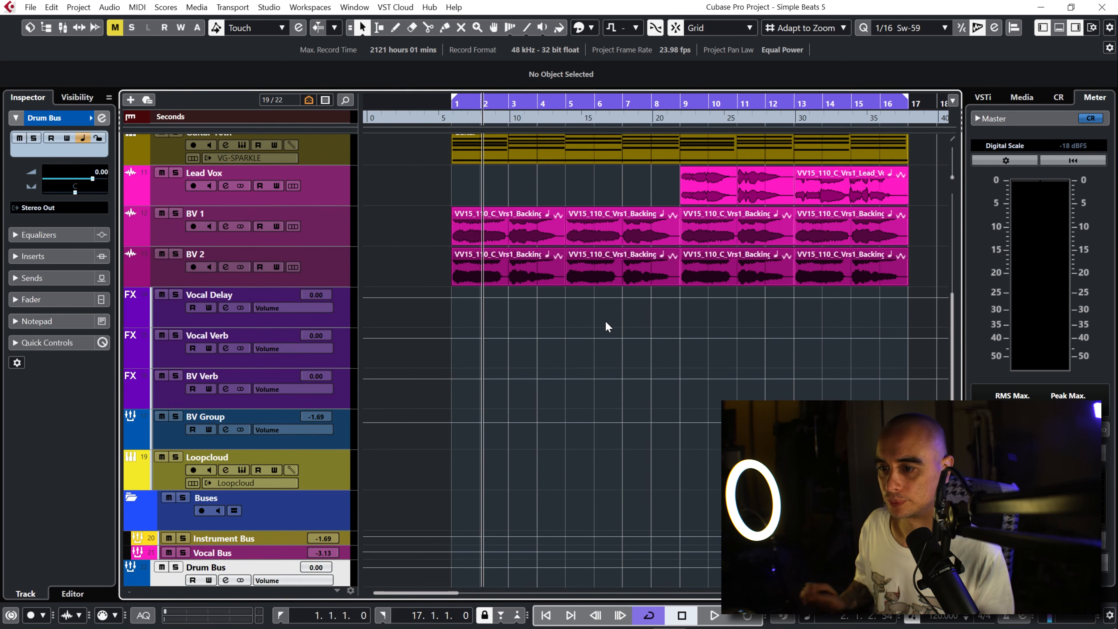
Step: Move the Drum Bus track into the Buses folder above Instrument Bus and colour it red
{"action": "scroll", "coordinate": [374, 519], "scroll_direction": "down", "scroll_amount": 1}
{"action": "left_click_drag", "start_coordinate": [343, 536], "coordinate": [346, 507]}
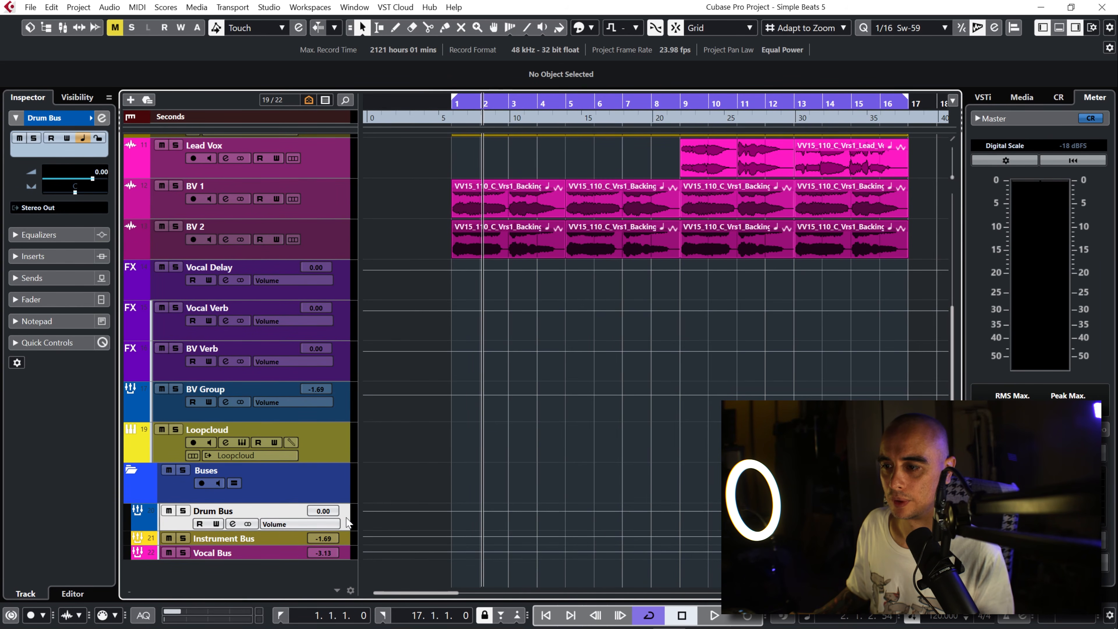
{"action": "left_click", "coordinate": [90, 118]}
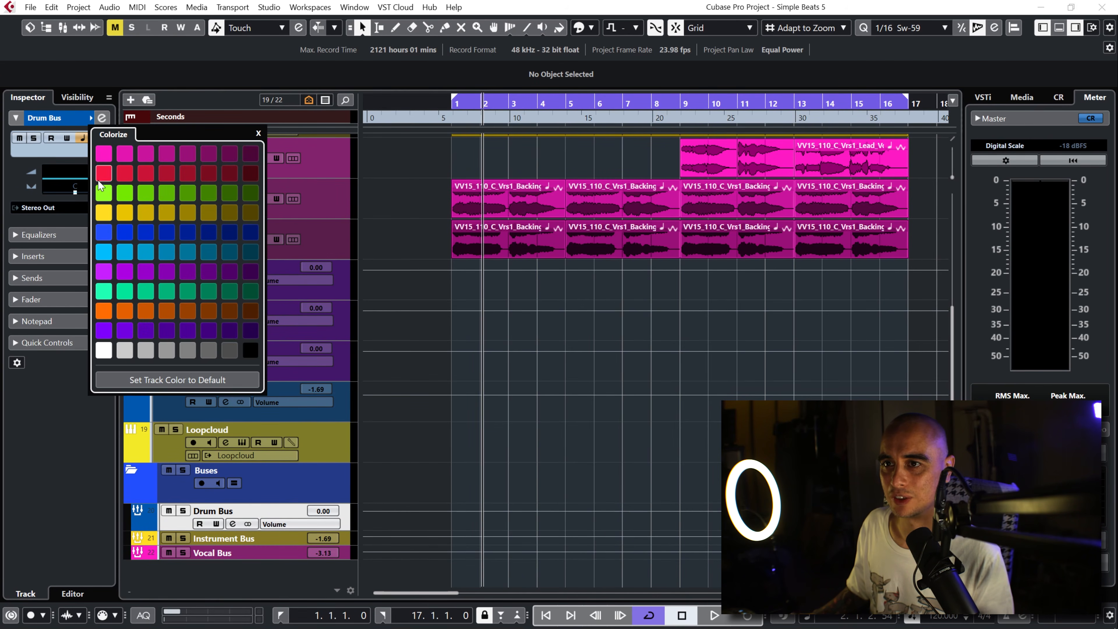
{"action": "left_click", "coordinate": [602, 473]}
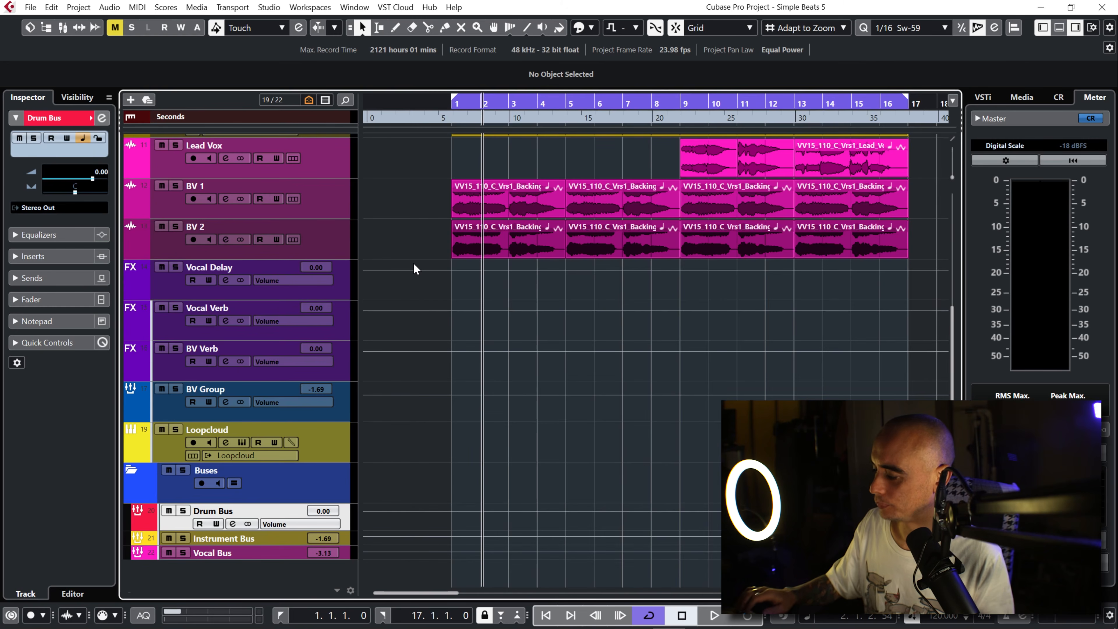
Step: In the full MixConsole, show the routing rack and route the Kick, Rim and Snare outputs to Drum Bus
{"action": "key", "text": "F3"}
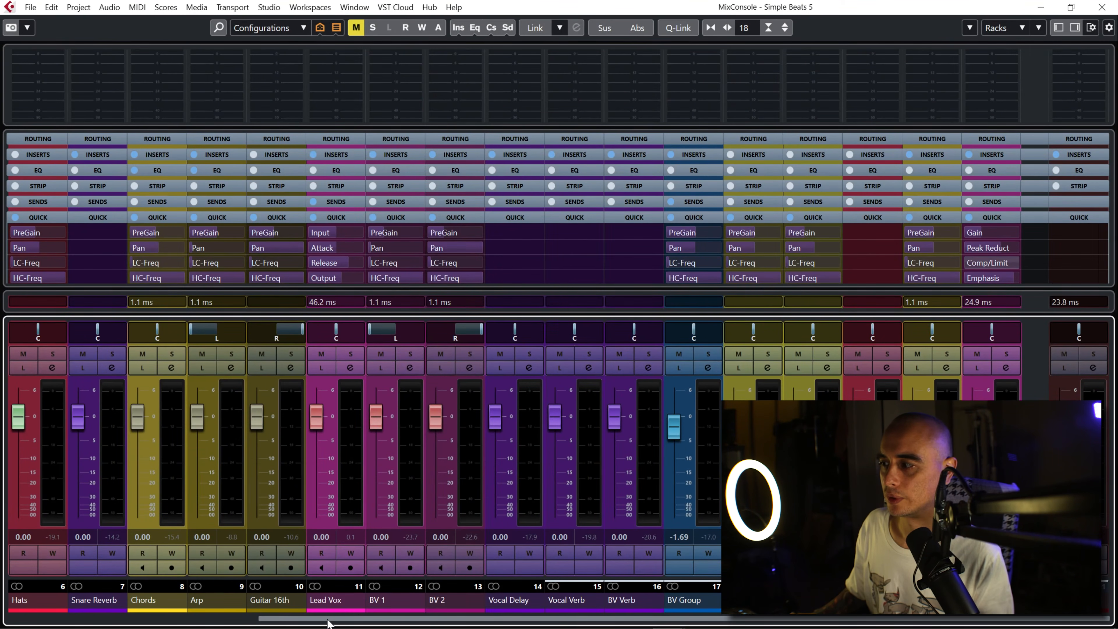
{"action": "left_click_drag", "start_coordinate": [304, 621], "coordinate": [97, 621]}
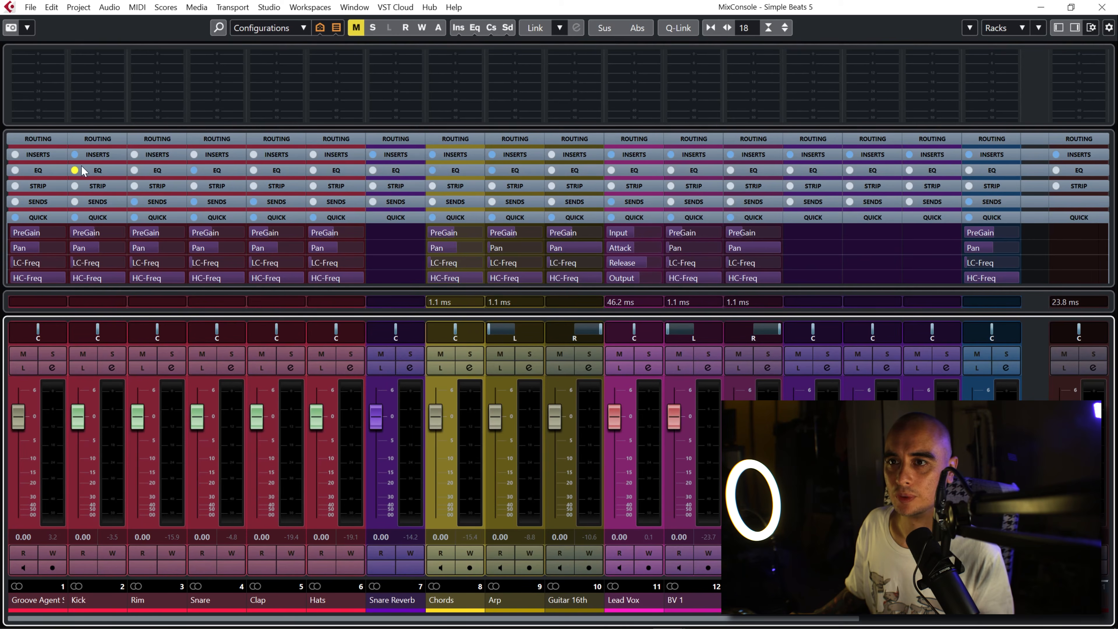
{"action": "left_click", "coordinate": [102, 137]}
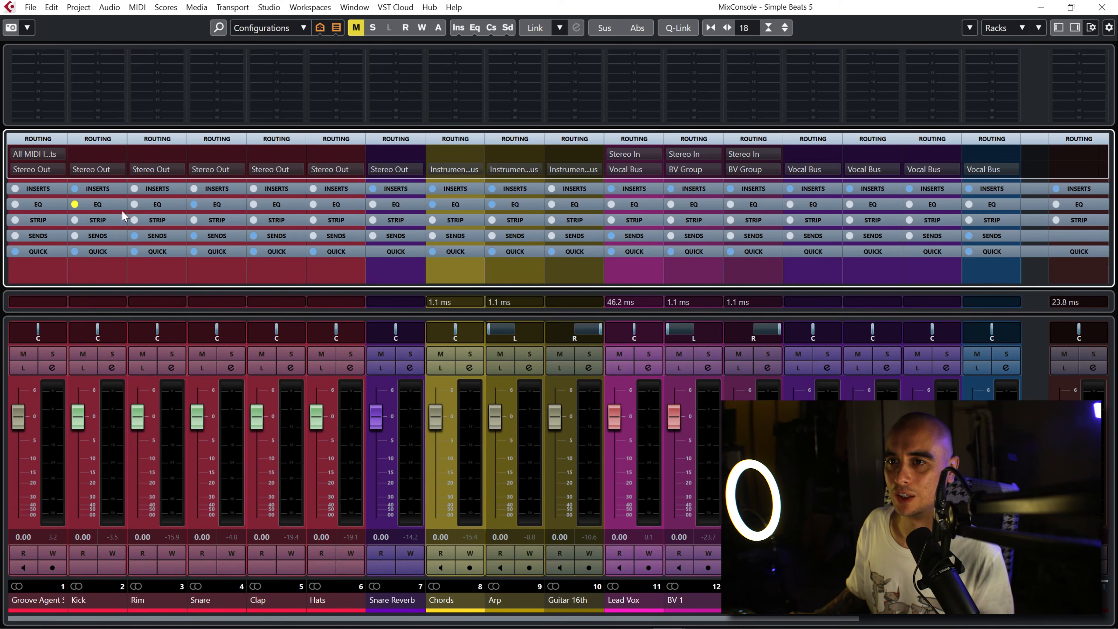
{"action": "left_click", "coordinate": [119, 169]}
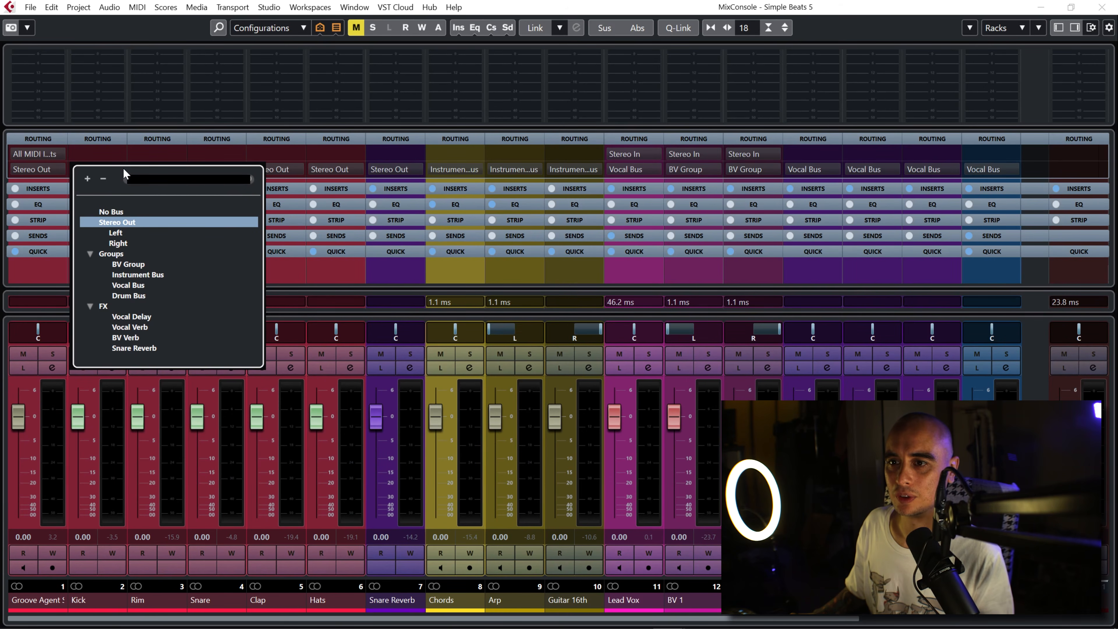
{"action": "left_click", "coordinate": [141, 294]}
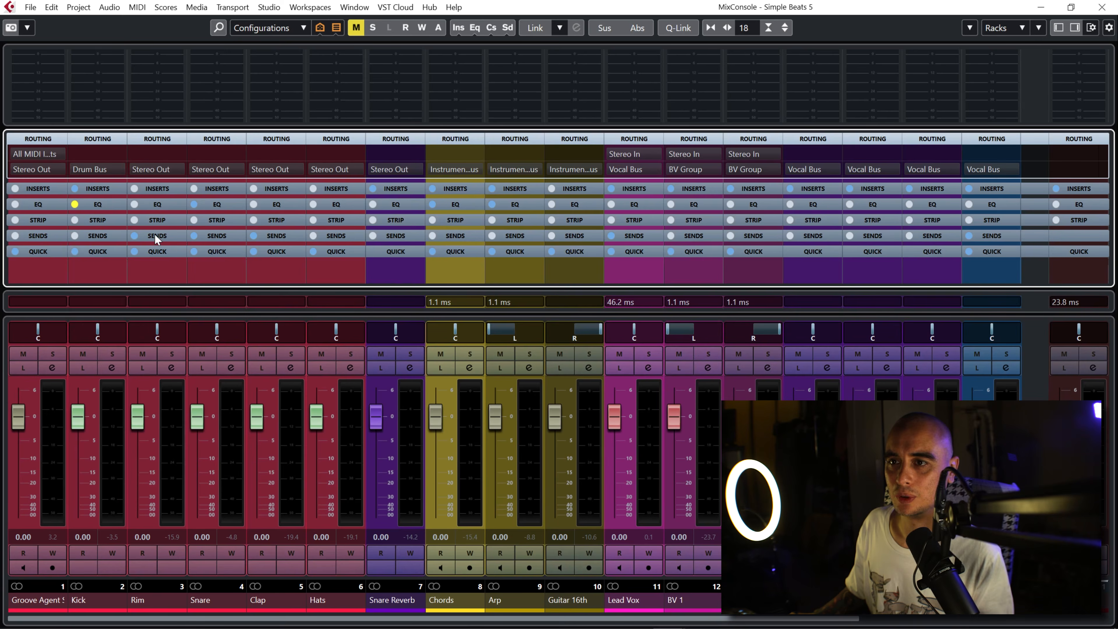
{"action": "left_click", "coordinate": [180, 167]}
{"action": "left_click", "coordinate": [195, 294]}
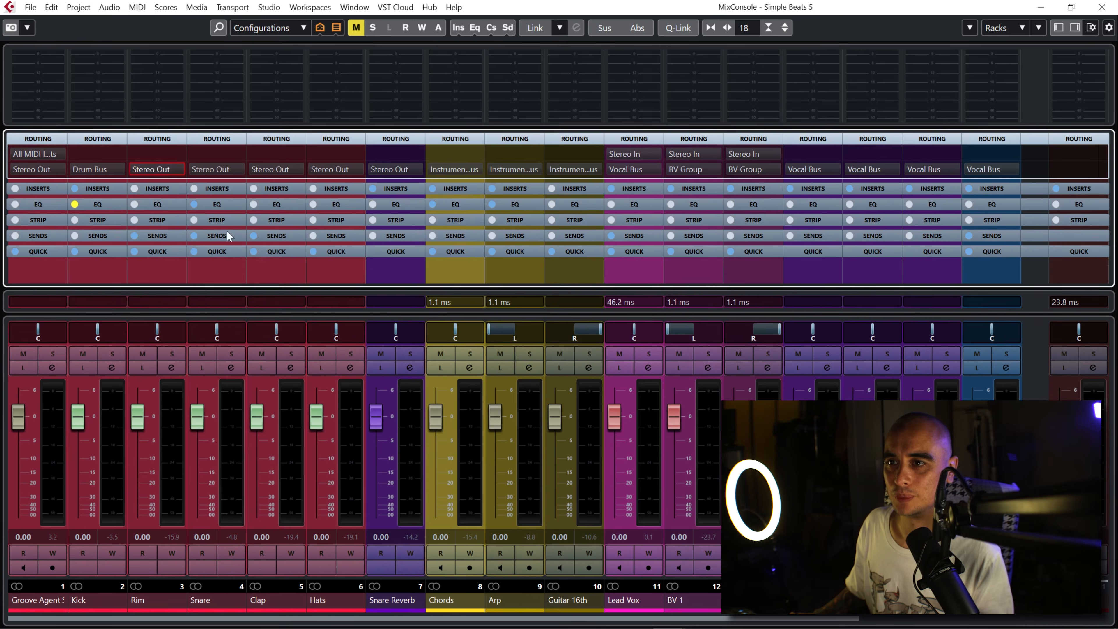
{"action": "left_click", "coordinate": [238, 171]}
{"action": "left_click", "coordinate": [248, 295]}
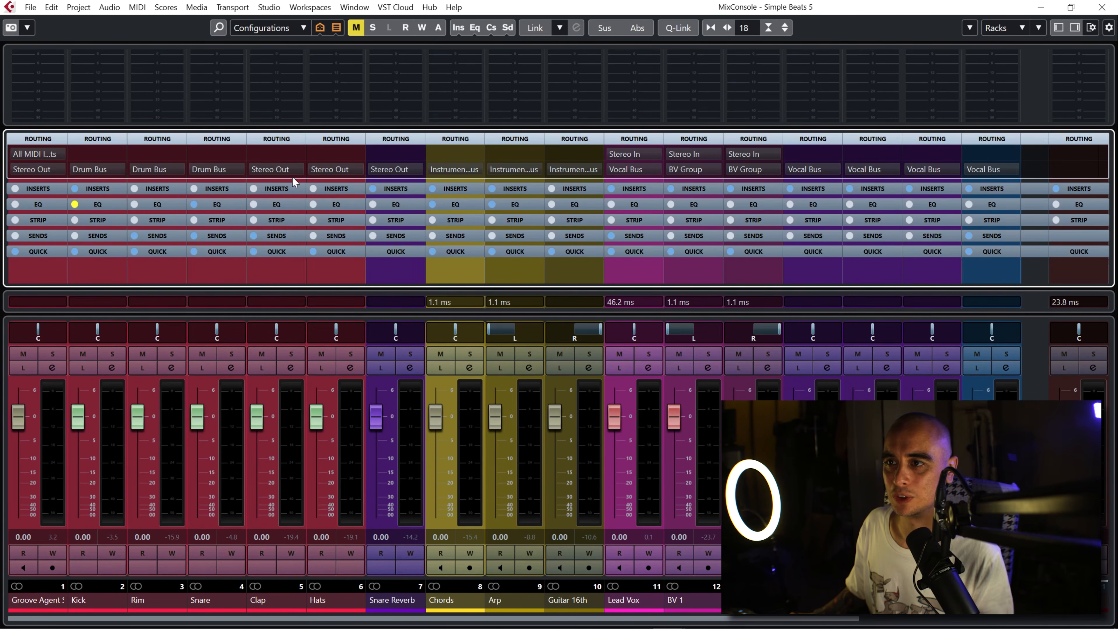
Step: Route the Clap, Hats and Snare Reverb outputs to Drum Bus and close the full MixConsole
{"action": "left_click", "coordinate": [293, 171]}
{"action": "left_click", "coordinate": [304, 295]}
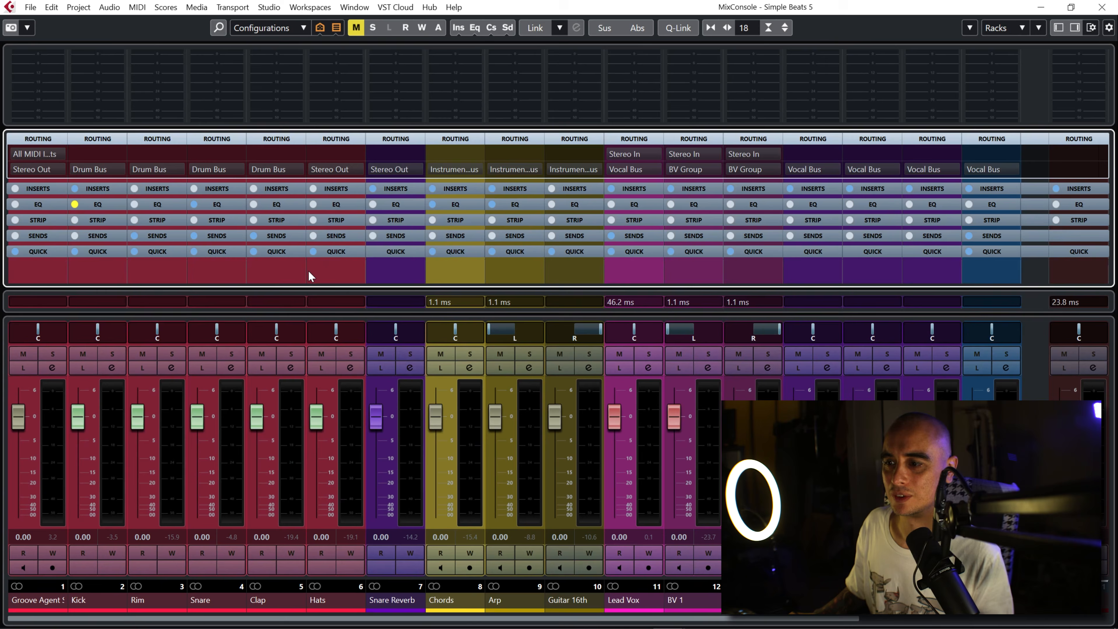
{"action": "left_click", "coordinate": [356, 171]}
{"action": "left_click", "coordinate": [365, 297]}
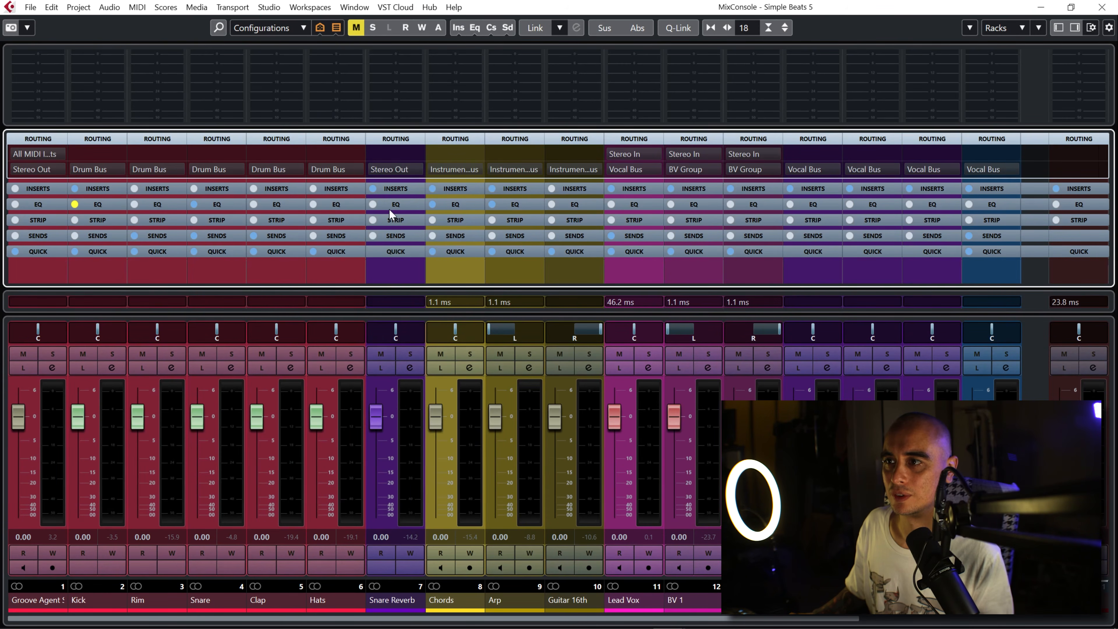
{"action": "left_click", "coordinate": [419, 167]}
{"action": "left_click", "coordinate": [424, 296]}
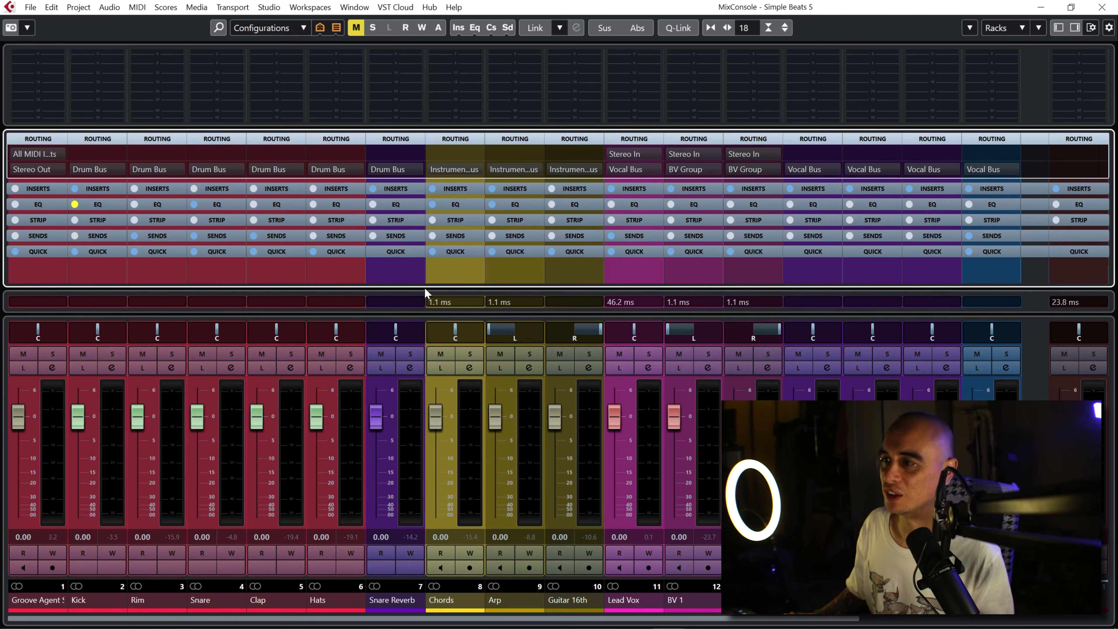
{"action": "left_click", "coordinate": [1104, 8]}
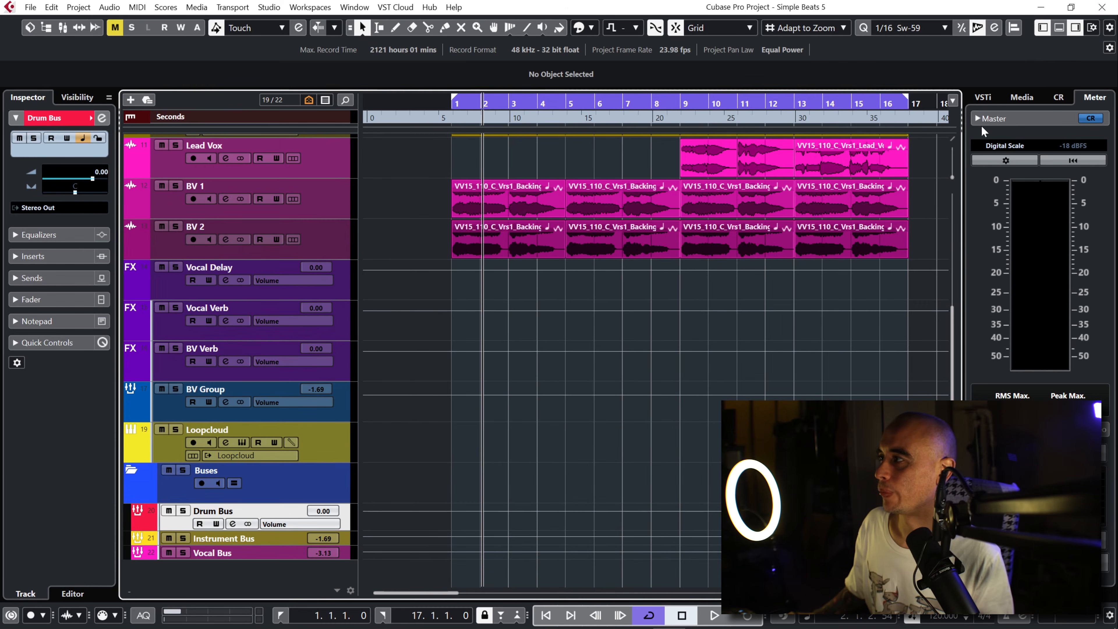
Step: Show the lower-zone mixer and pin Drum Bus to the right mixer zone beside Instrument Bus and Vocal Bus
{"action": "left_click", "coordinate": [1058, 27]}
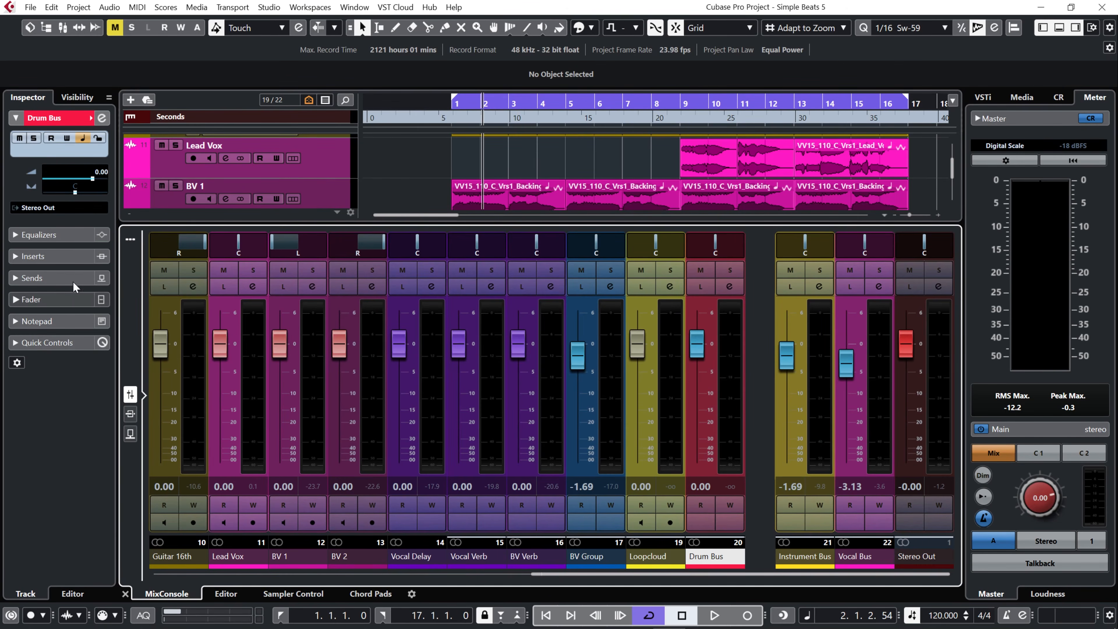
{"action": "left_click", "coordinate": [81, 98]}
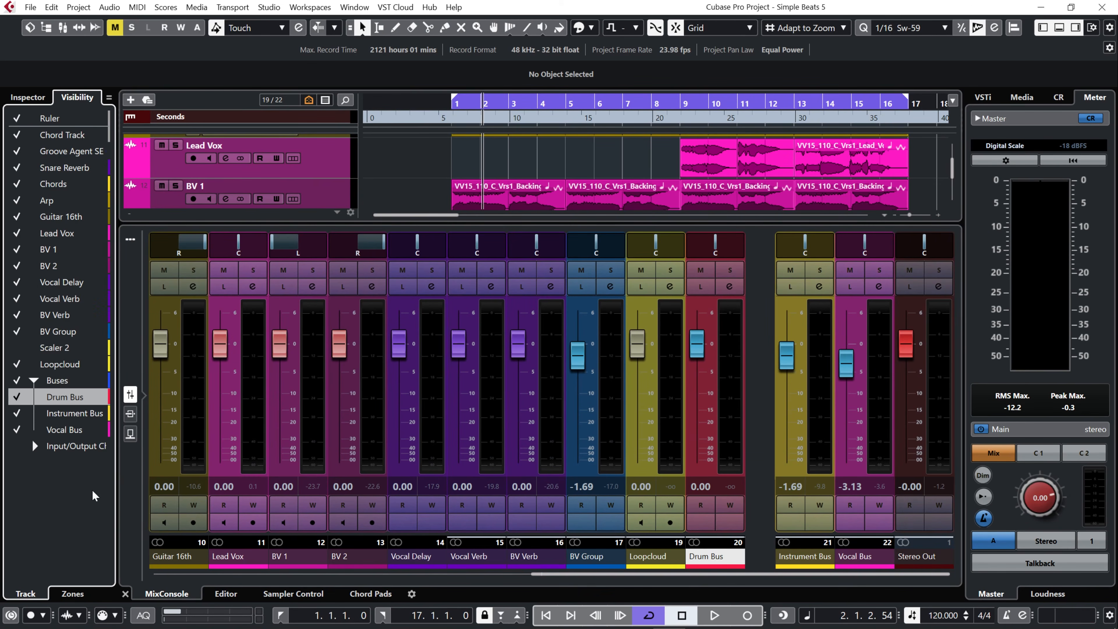
{"action": "left_click", "coordinate": [75, 597]}
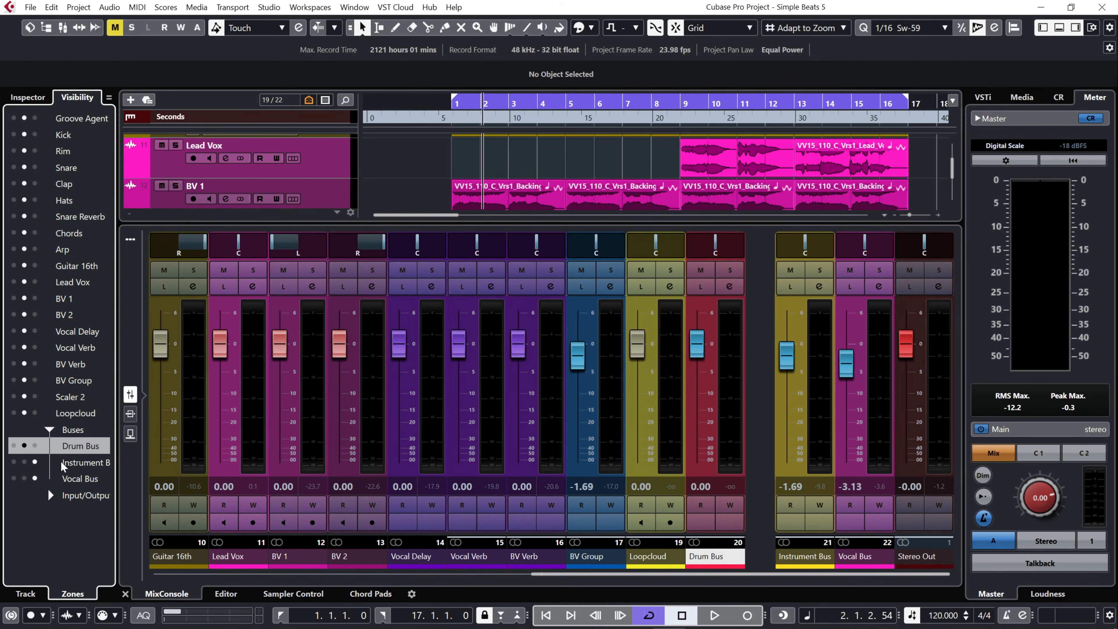
{"action": "left_click", "coordinate": [35, 445]}
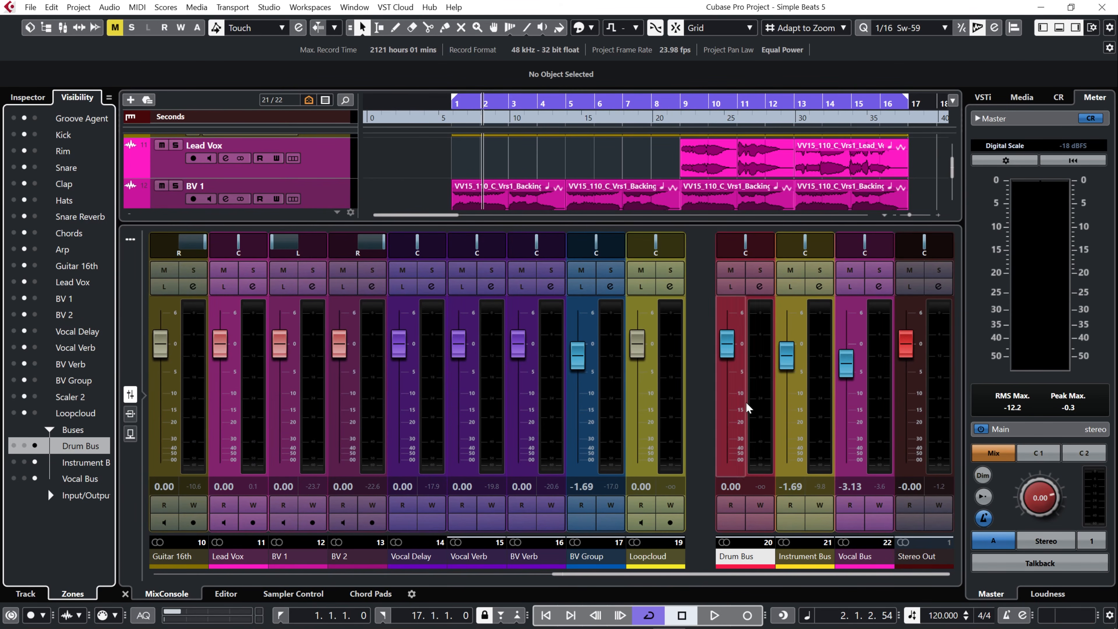
{"action": "left_click_drag", "start_coordinate": [788, 580], "coordinate": [748, 538]}
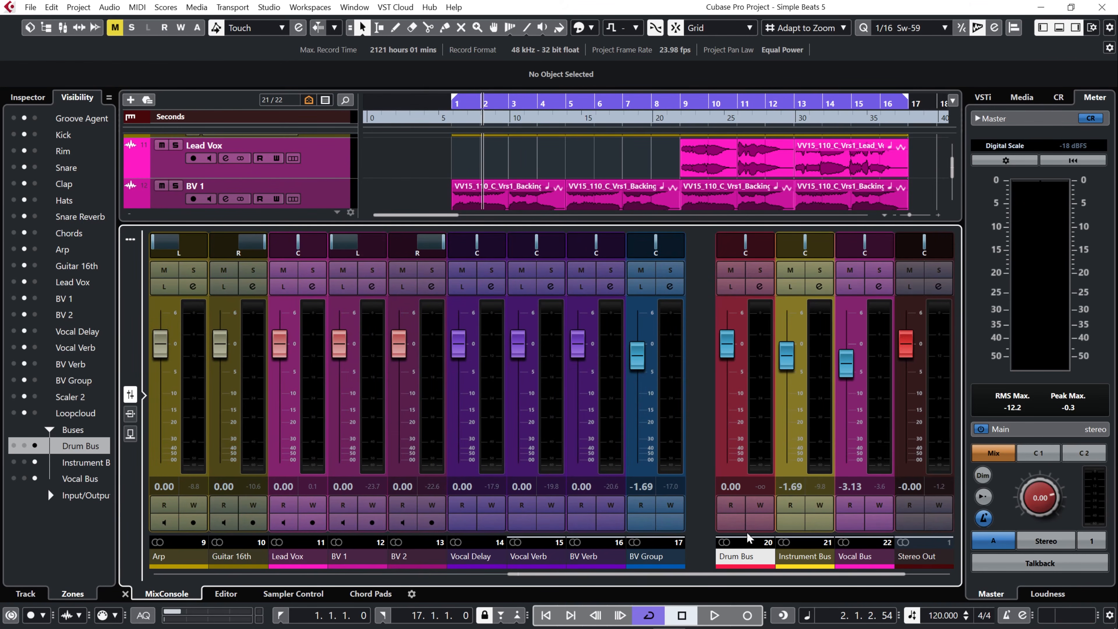
Step: Solo Drum Bus for a listen and load Analogue Obsession's Rare_x64 into its first insert slot
{"action": "left_click", "coordinate": [765, 274]}
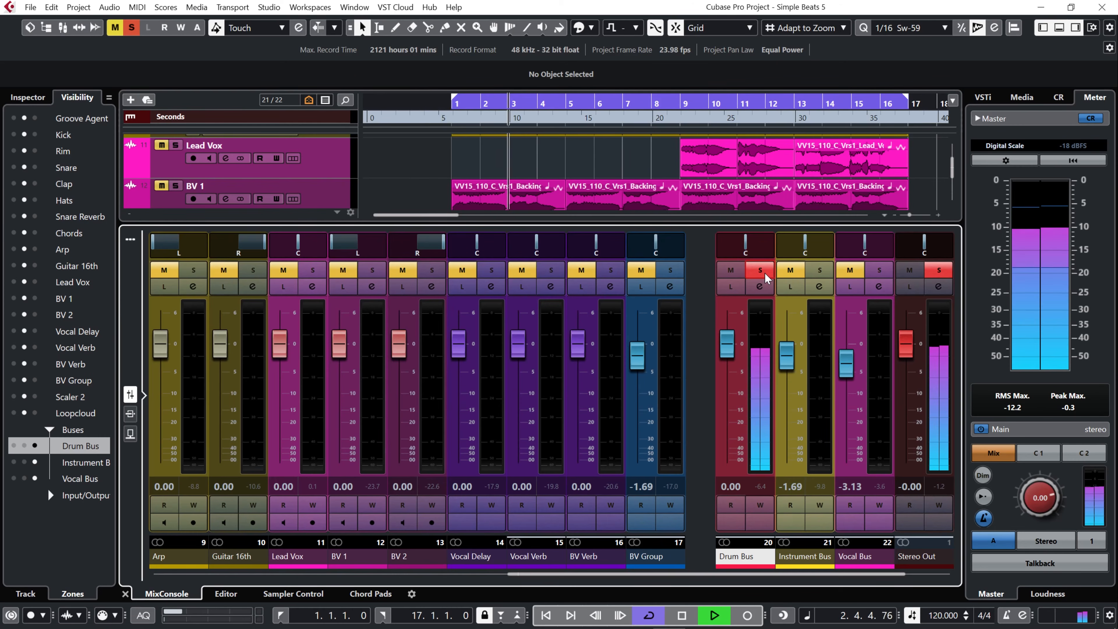
{"action": "key", "text": "space"}
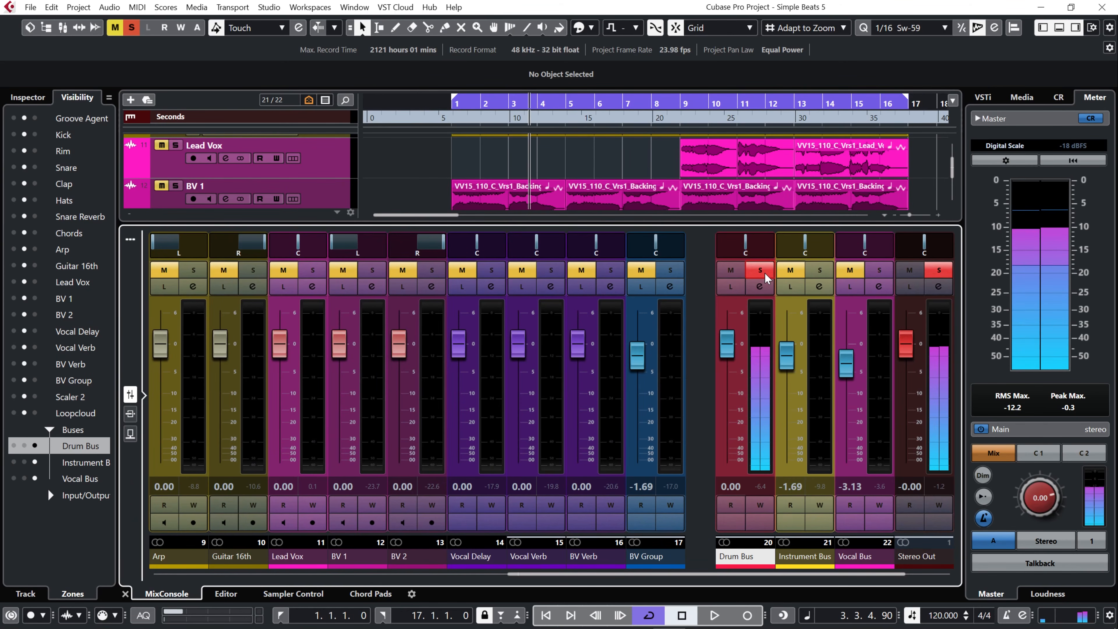
{"action": "left_click", "coordinate": [759, 291]}
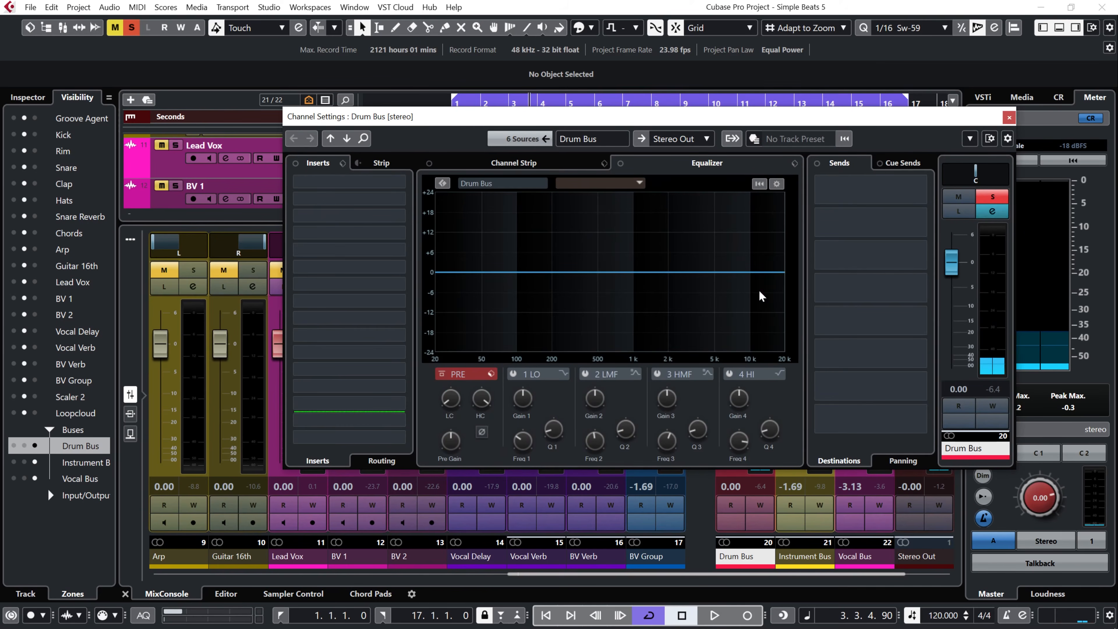
{"action": "left_click", "coordinate": [401, 185]}
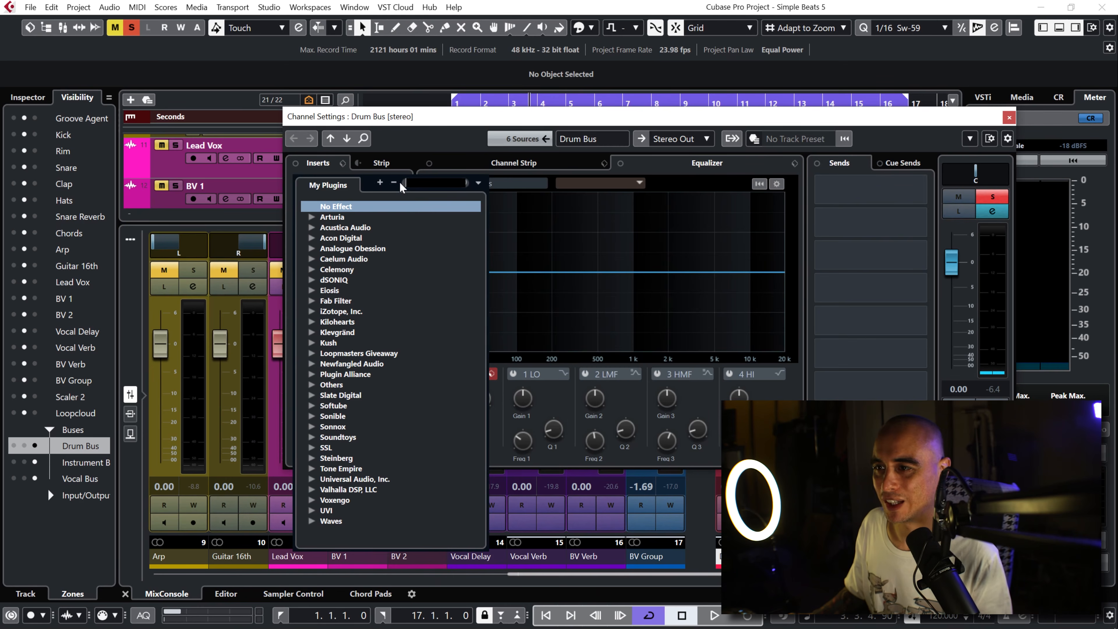
{"action": "left_click", "coordinate": [311, 248]}
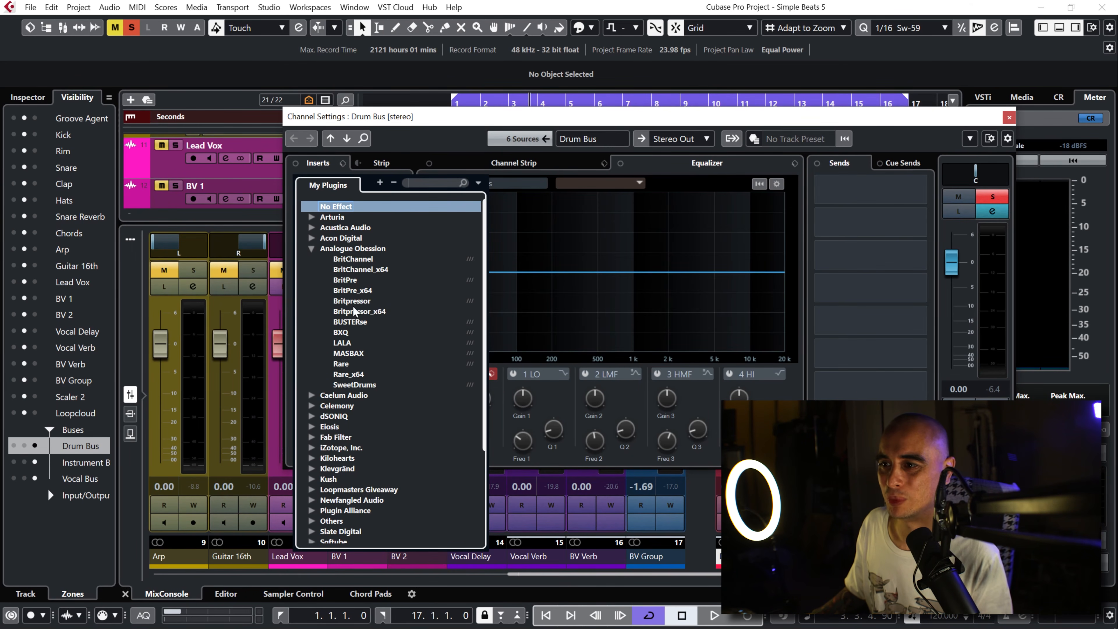
{"action": "left_click", "coordinate": [357, 374]}
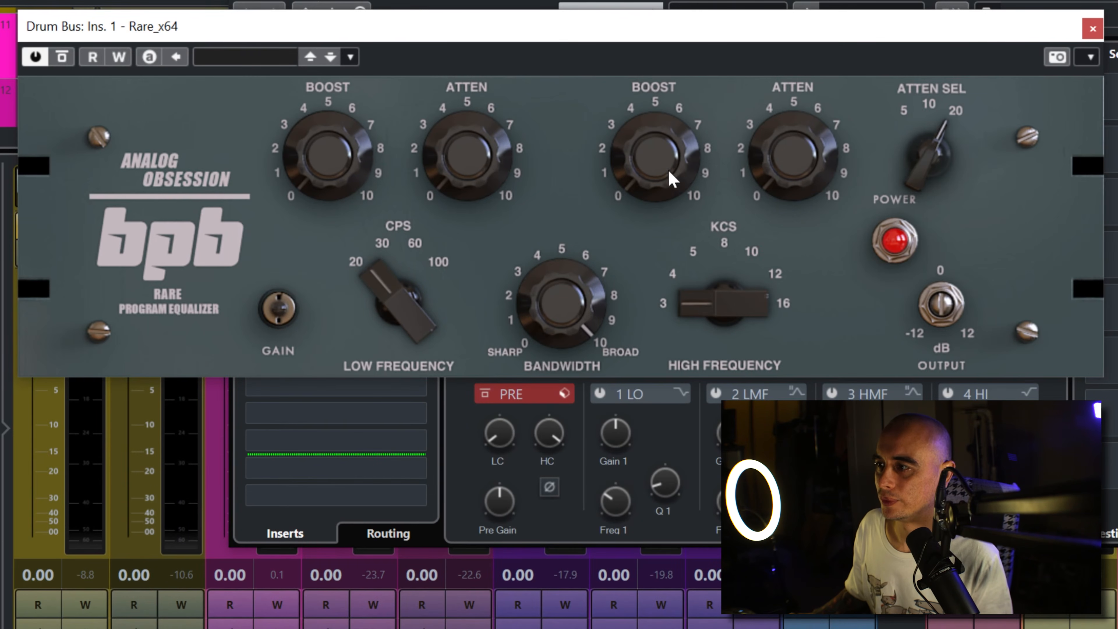
Step: In Rare_x64, set the high frequency to 12 kHz and its boost knob to between 5 and 6
{"action": "left_click_drag", "start_coordinate": [658, 204], "coordinate": [681, 87]}
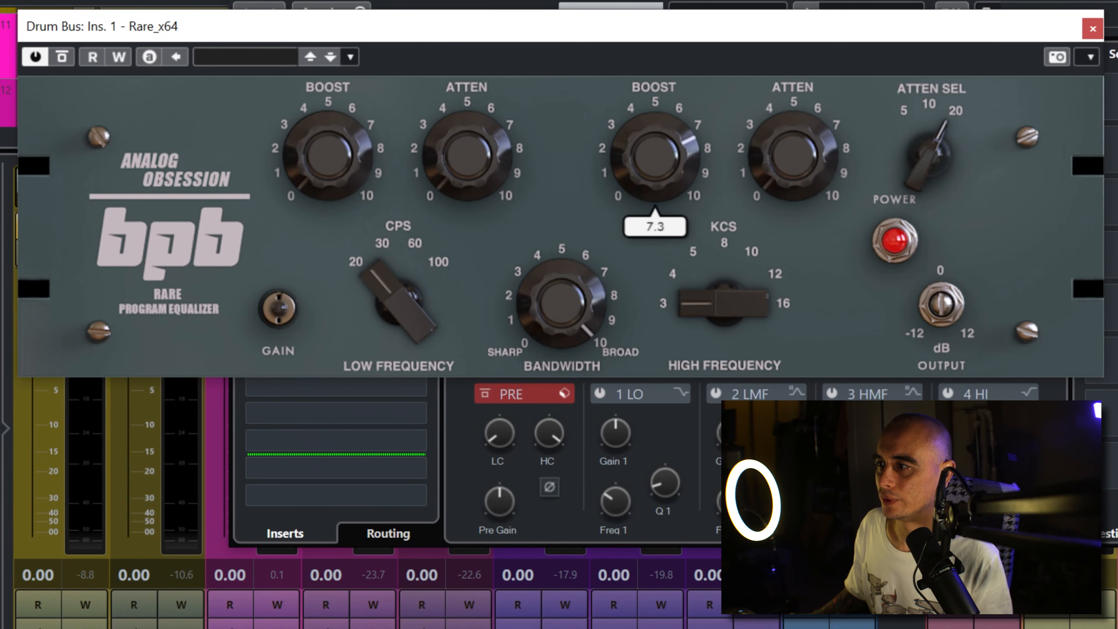
{"action": "left_click_drag", "start_coordinate": [772, 240], "coordinate": [776, 154]}
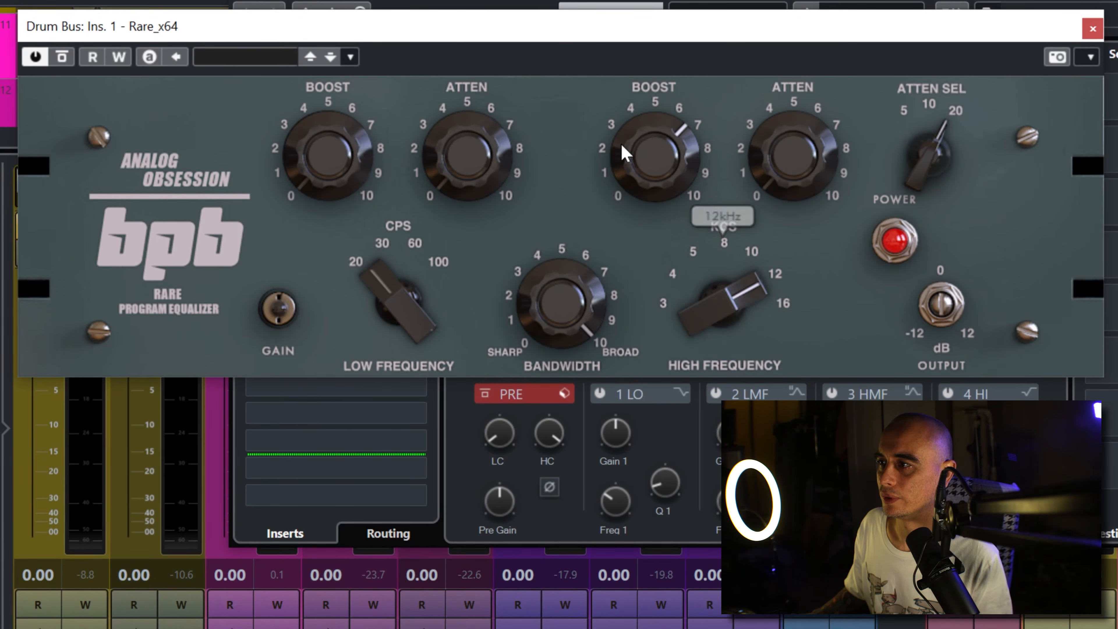
{"action": "left_click_drag", "start_coordinate": [622, 150], "coordinate": [636, 207]}
Step: Set Rare_x64's low frequency to 100 CPS with a low boost of about 0.6 and a slight low attenuation
{"action": "left_click_drag", "start_coordinate": [337, 180], "coordinate": [344, 116]}
{"action": "left_click_drag", "start_coordinate": [387, 267], "coordinate": [454, 199]}
{"action": "left_click_drag", "start_coordinate": [304, 179], "coordinate": [332, 125]}
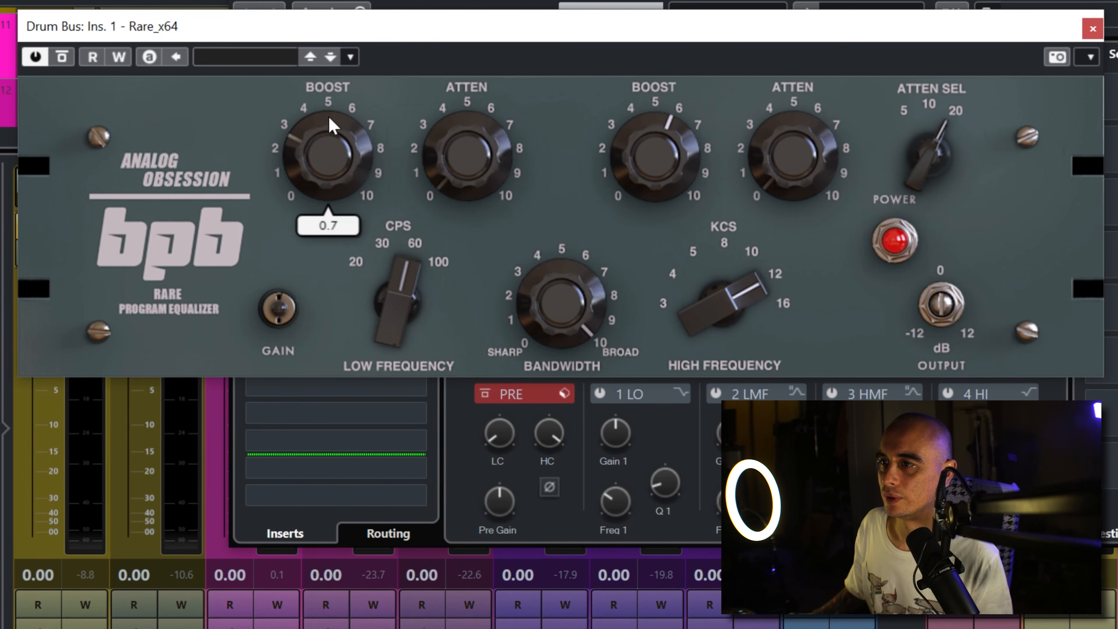
{"action": "left_click_drag", "start_coordinate": [449, 162], "coordinate": [460, 117]}
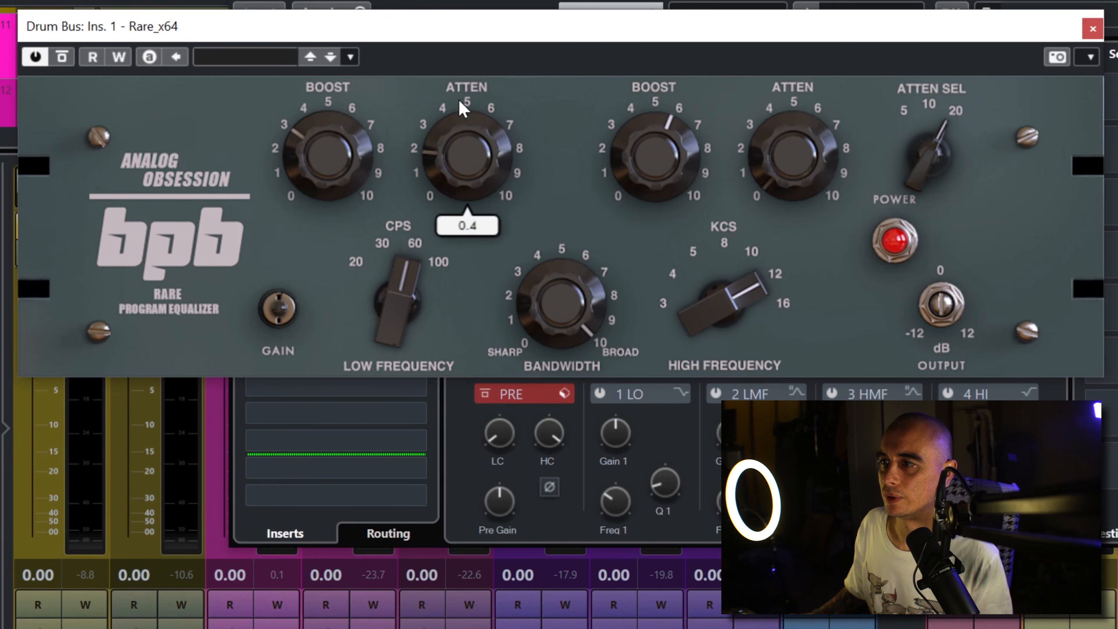
{"action": "left_click_drag", "start_coordinate": [326, 152], "coordinate": [354, 167]}
{"action": "left_click_drag", "start_coordinate": [467, 160], "coordinate": [444, 175]}
{"action": "left_click_drag", "start_coordinate": [393, 283], "coordinate": [487, 167]}
{"action": "left_click_drag", "start_coordinate": [414, 305], "coordinate": [447, 239]}
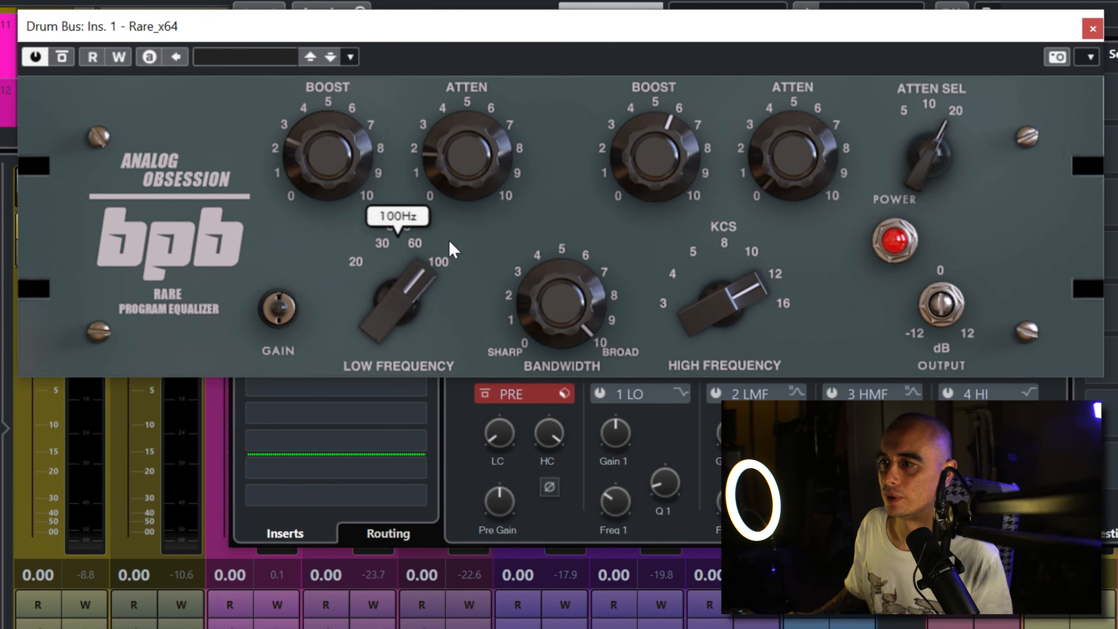
{"action": "left_click", "coordinate": [331, 184]}
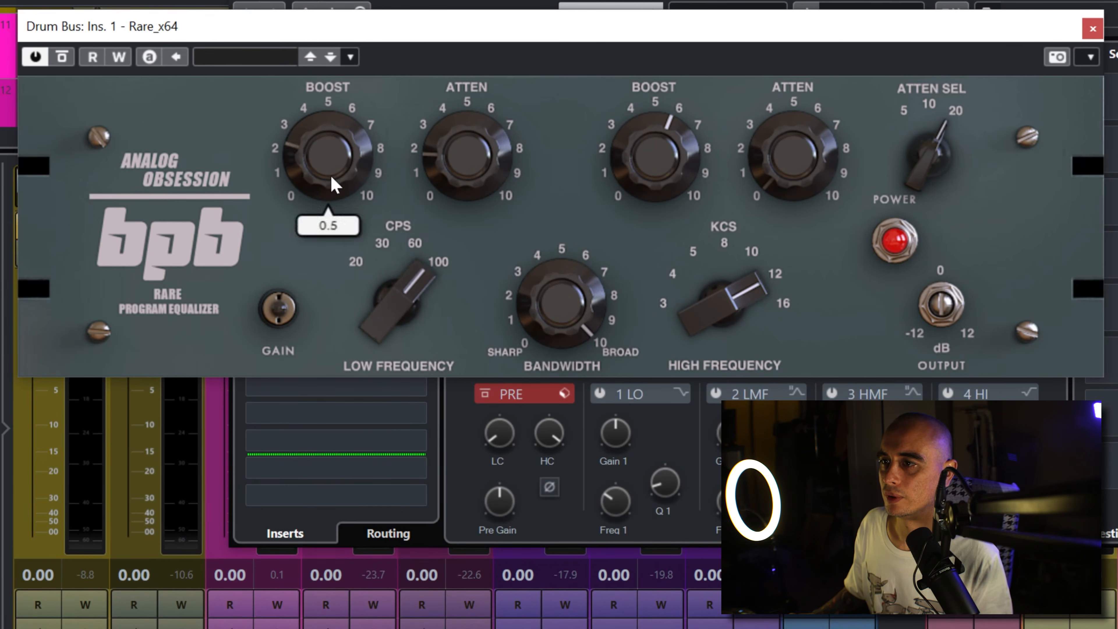
{"action": "left_click", "coordinate": [457, 154]}
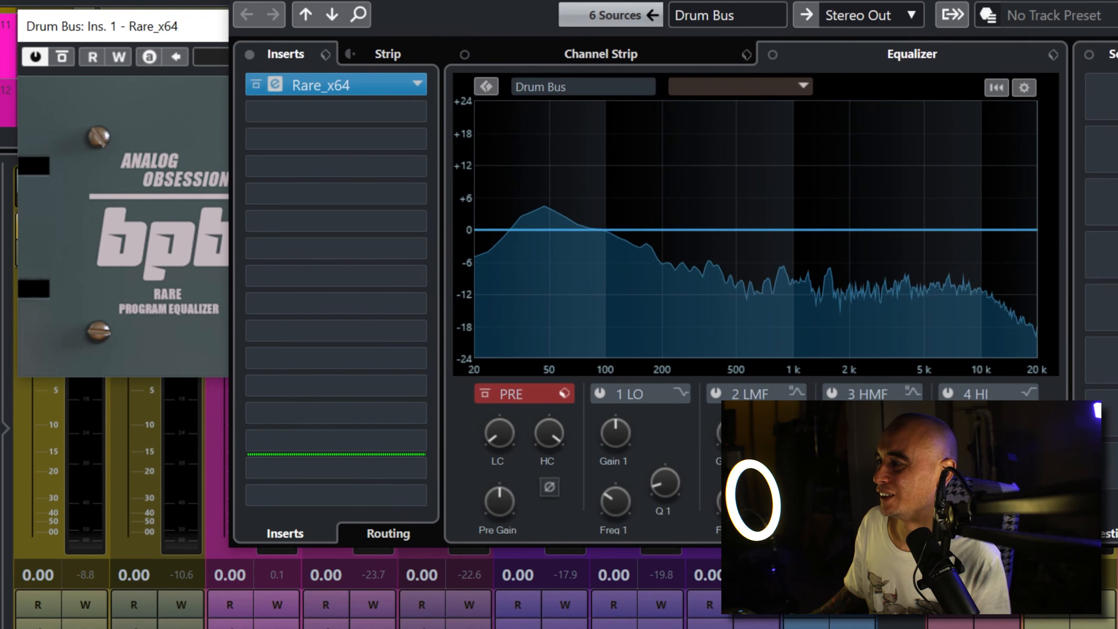
Step: Lower the Rare_x64 output on Drum Bus to about -1.6 dB
{"action": "left_click", "coordinate": [863, 511]}
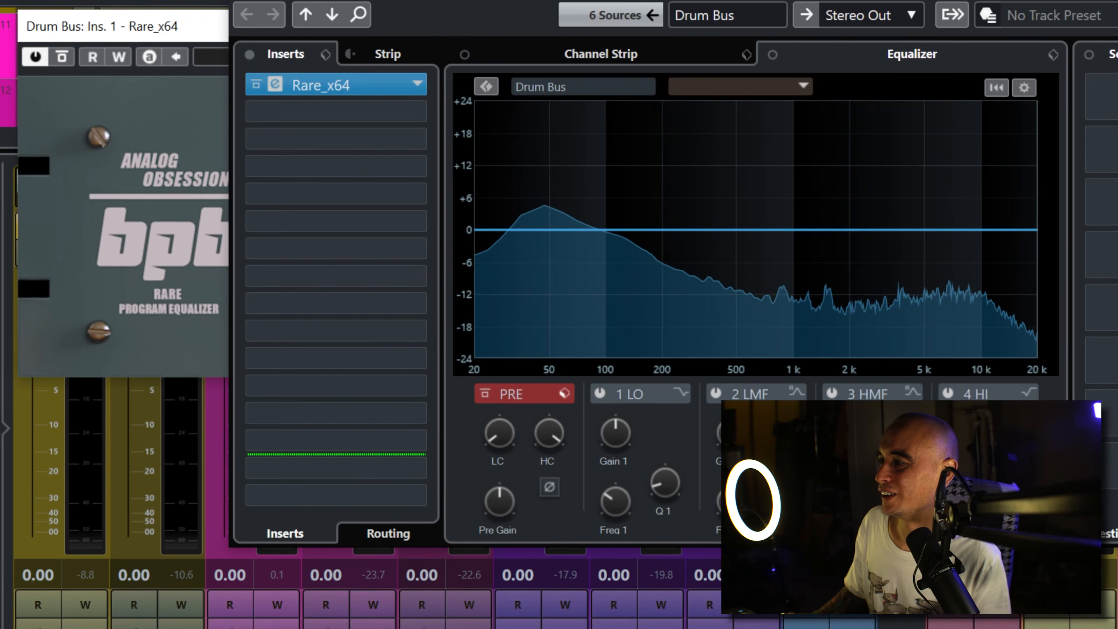
{"action": "left_click", "coordinate": [187, 35]}
{"action": "left_click_drag", "start_coordinate": [946, 321], "coordinate": [949, 335]}
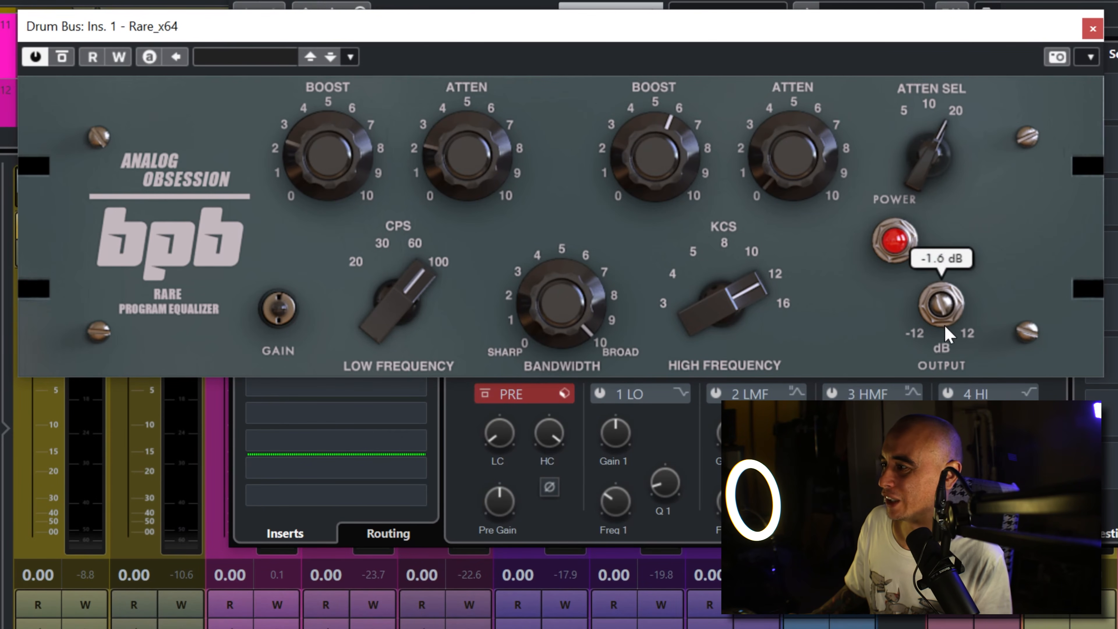
Step: Unsolo Drum Bus, reset its peak meter, and close its channel settings and Rare_x64 windows
{"action": "left_click", "coordinate": [1109, 407]}
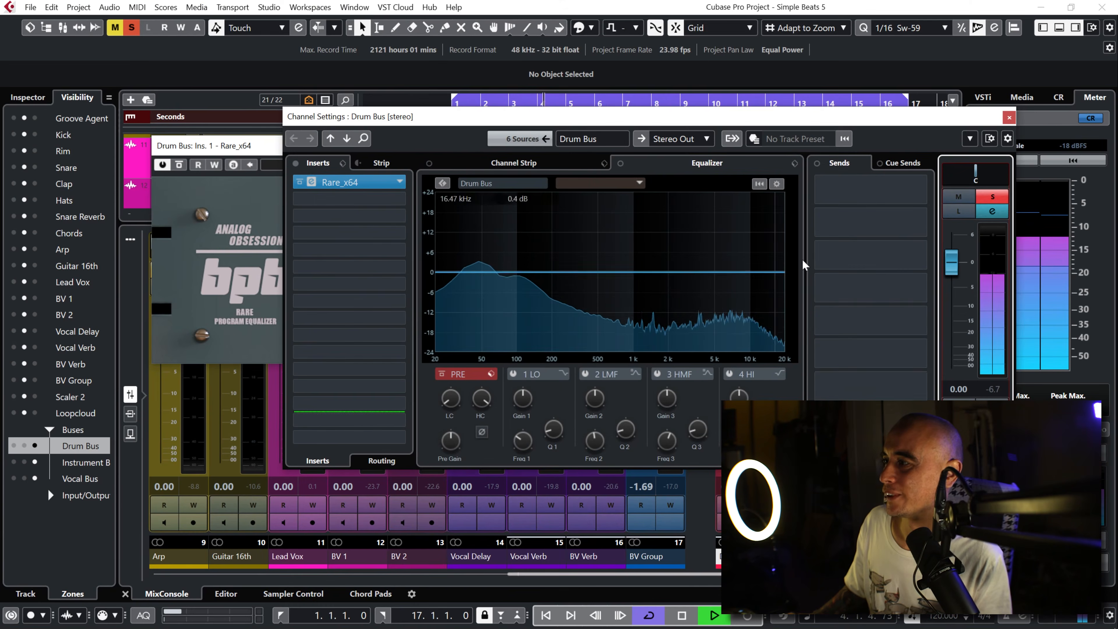
{"action": "left_click", "coordinate": [997, 199]}
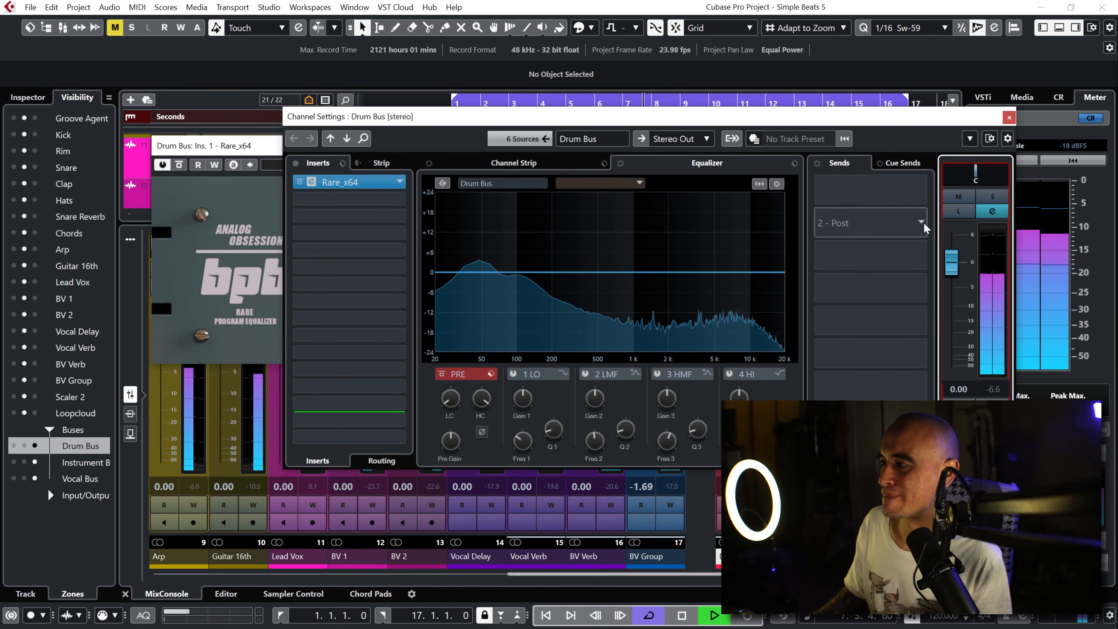
{"action": "left_click", "coordinate": [996, 393]}
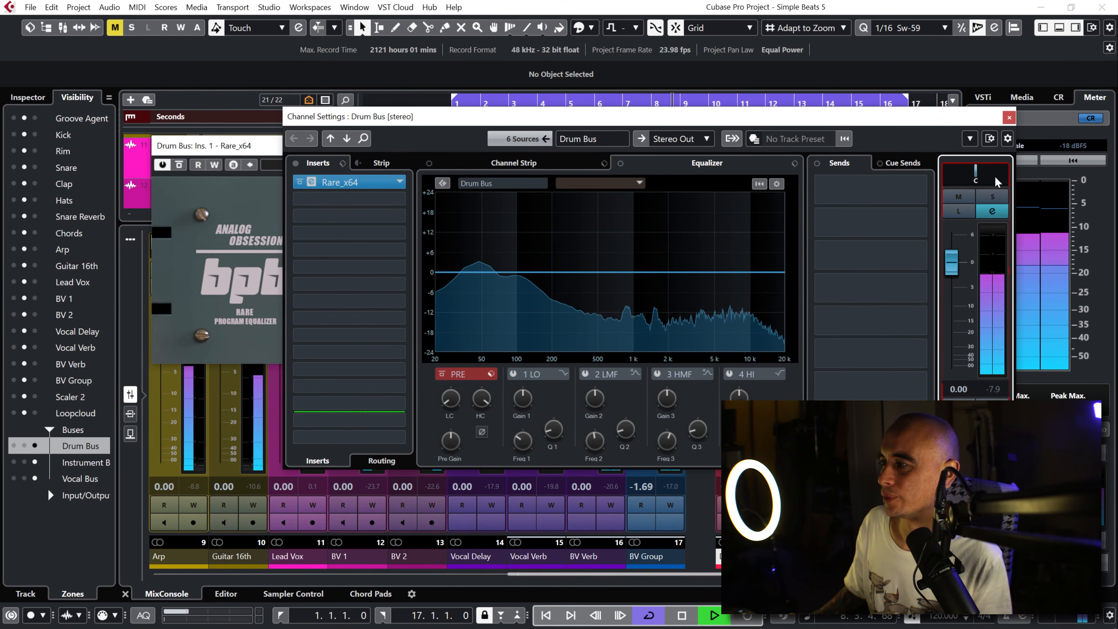
{"action": "left_click", "coordinate": [1009, 118]}
{"action": "left_click", "coordinate": [819, 147]}
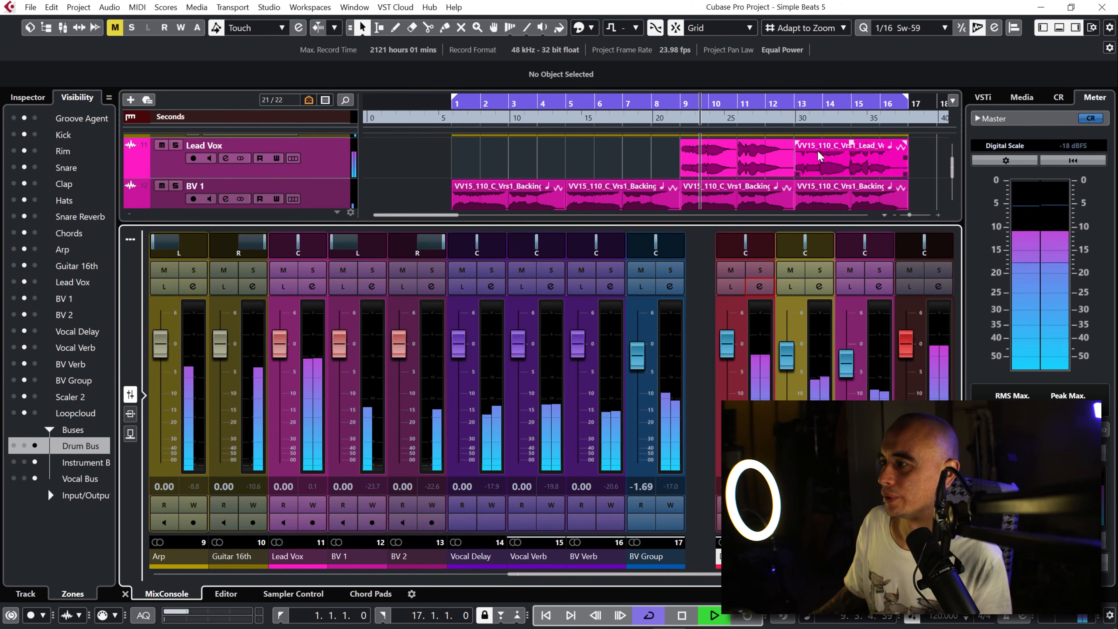
Step: Rebalance the mix during playback by setting the Instrument Bus level to -2.89 dB and the Vocal Bus level to -5.30 dB
{"action": "key", "text": "space"}
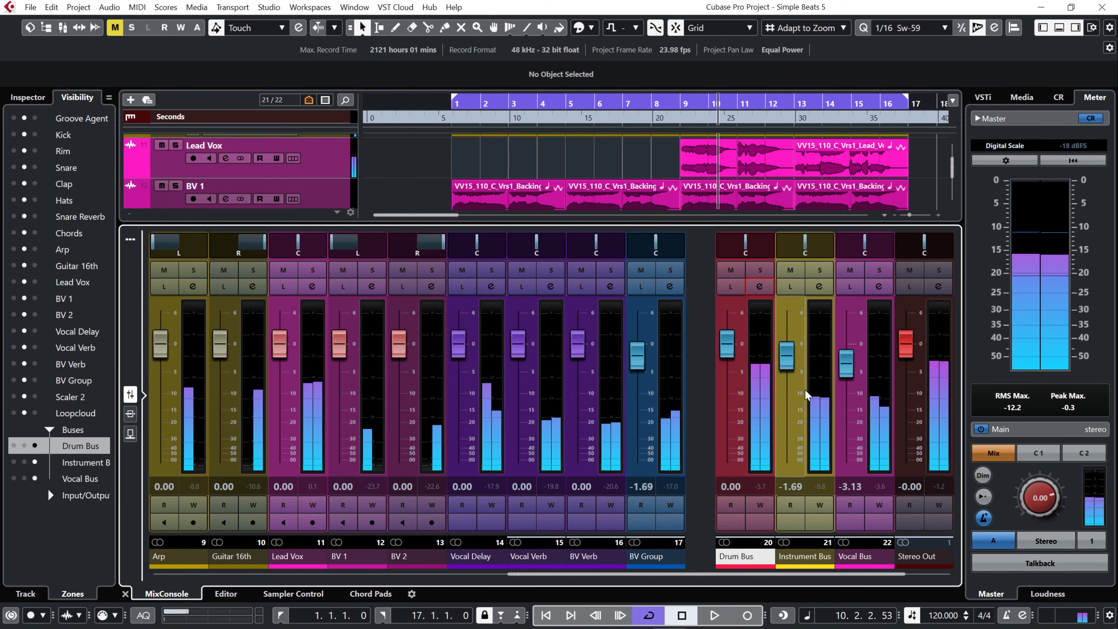
{"action": "left_click_drag", "start_coordinate": [845, 371], "coordinate": [788, 374]}
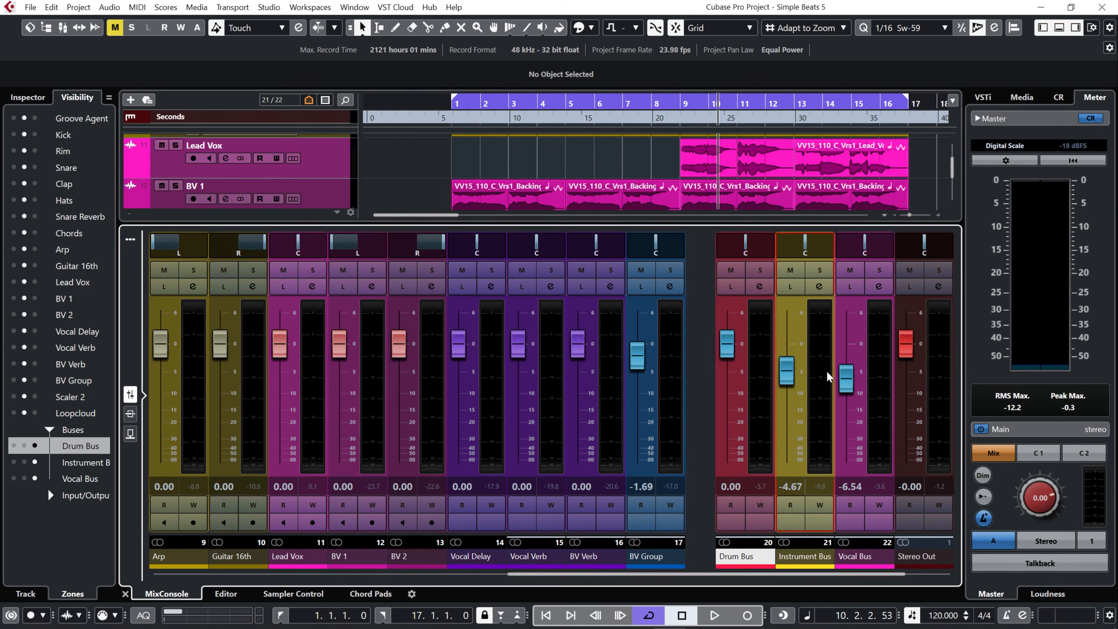
{"action": "key", "text": "space"}
{"action": "left_click_drag", "start_coordinate": [787, 375], "coordinate": [852, 370]}
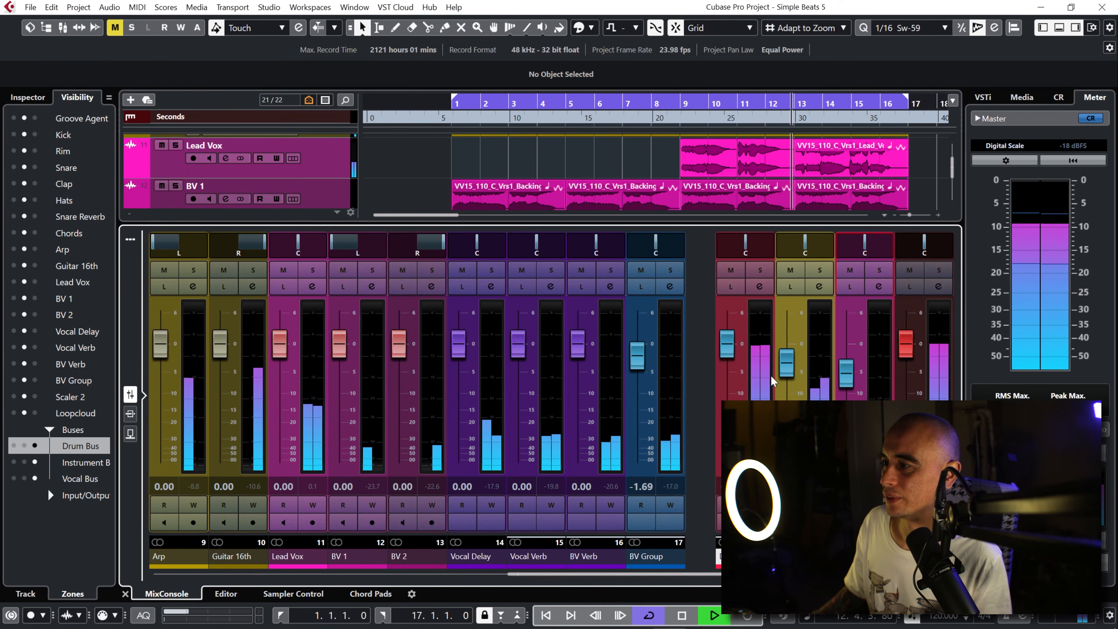
{"action": "left_click", "coordinate": [786, 373]}
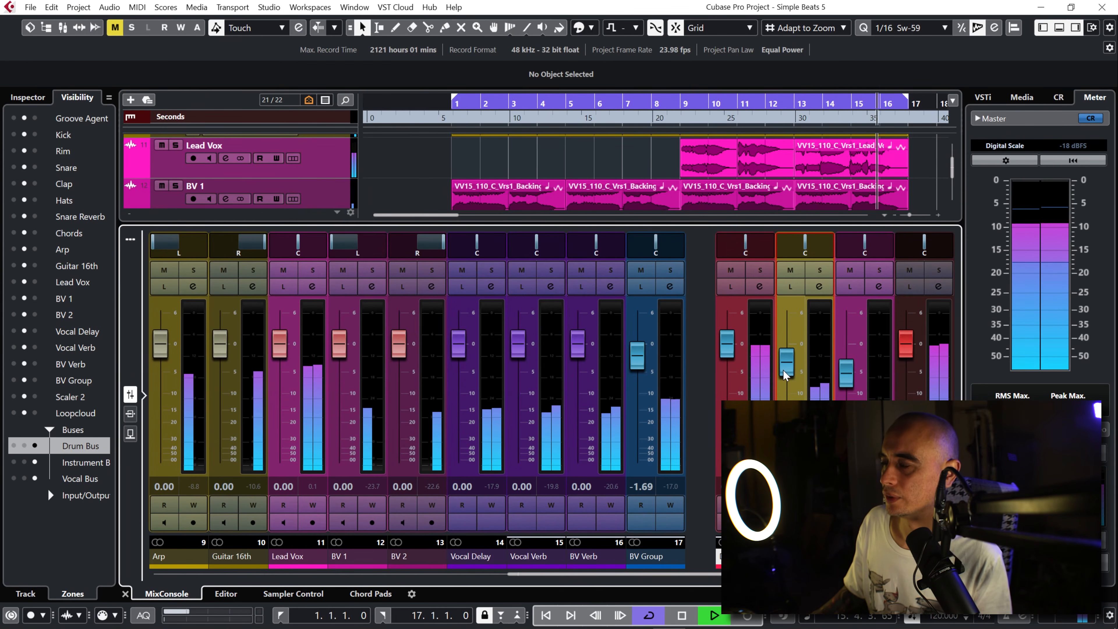
{"action": "key", "text": "space"}
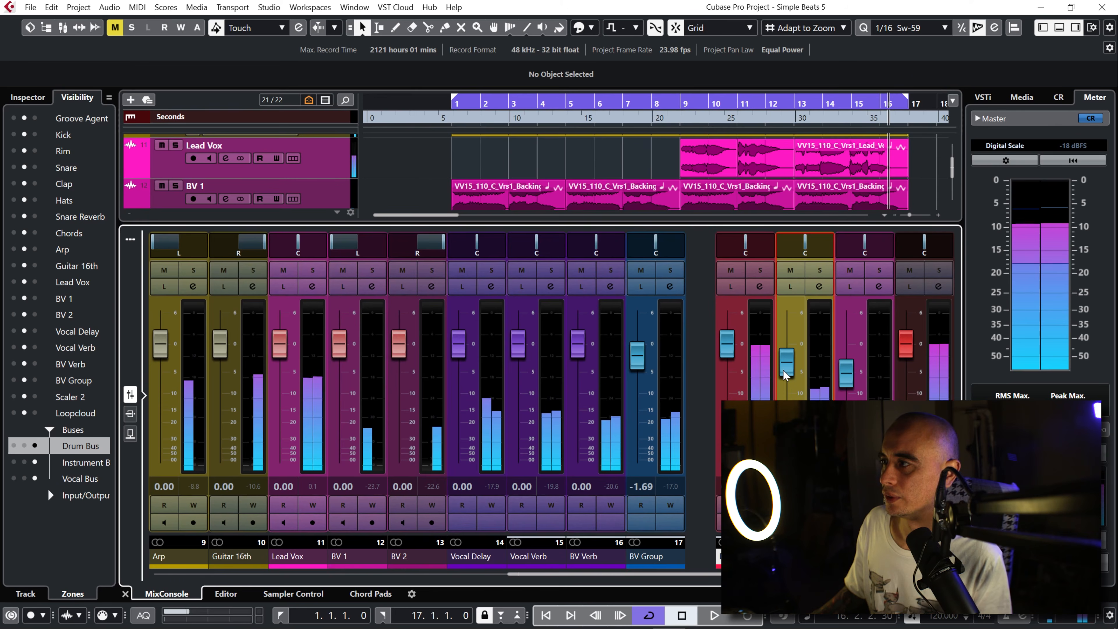
Step: Hide the mixer, search the Loops & Samples library for "top" and preview 001A House & Nu-Disco Top Loop
{"action": "left_click", "coordinate": [1058, 30]}
{"action": "left_click_drag", "start_coordinate": [949, 359], "coordinate": [959, 245]}
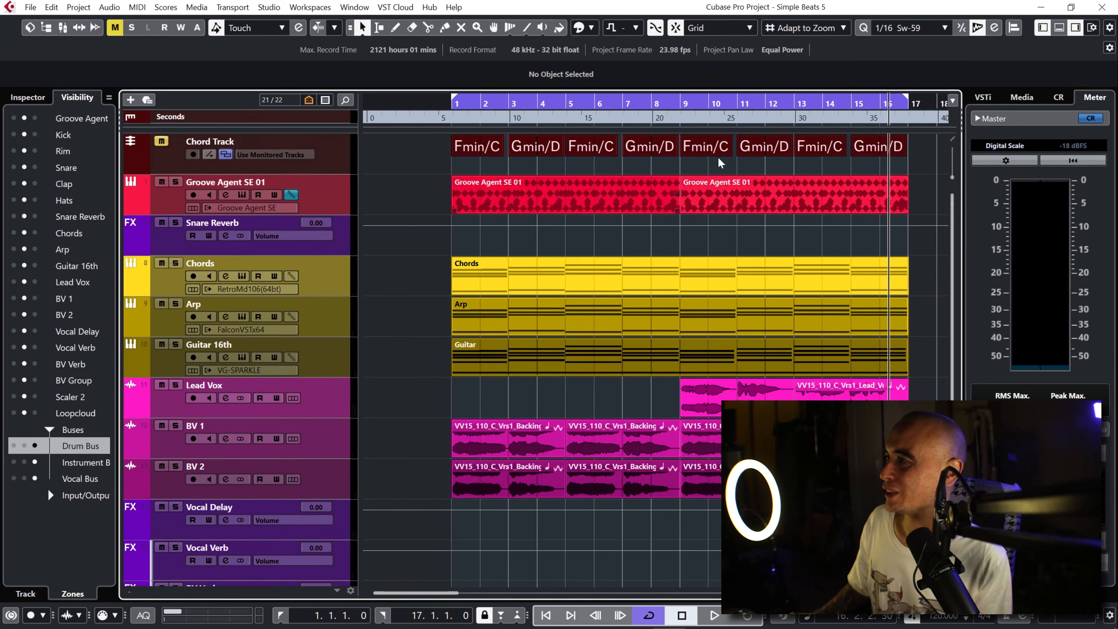
{"action": "left_click", "coordinate": [1020, 98]}
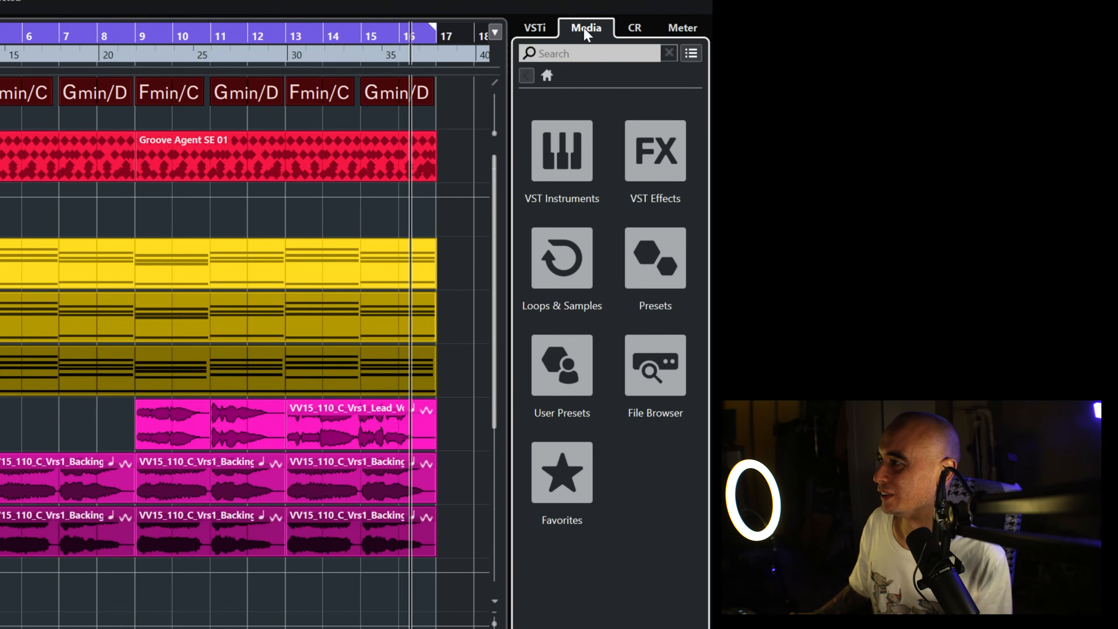
{"action": "left_click", "coordinate": [553, 268]}
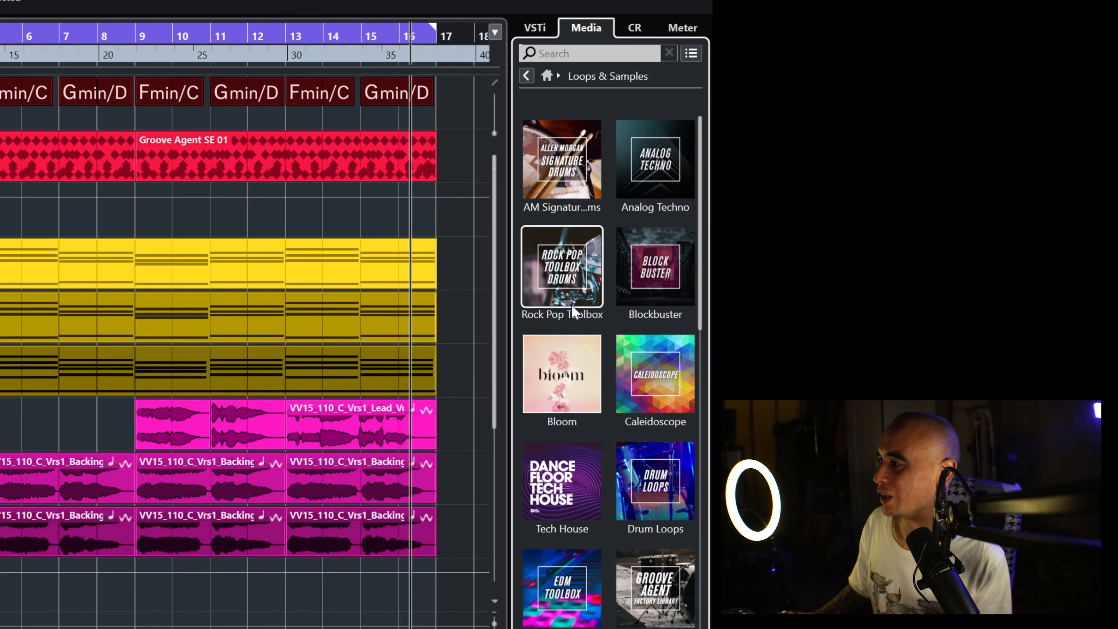
{"action": "left_click", "coordinate": [584, 55]}
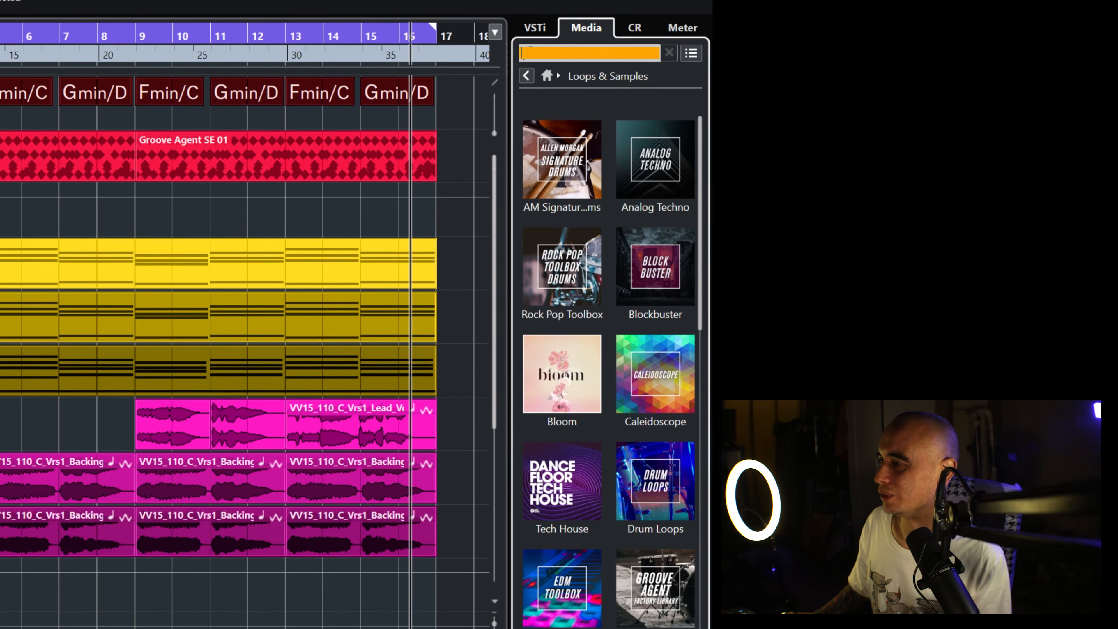
{"action": "type", "text": "top"}
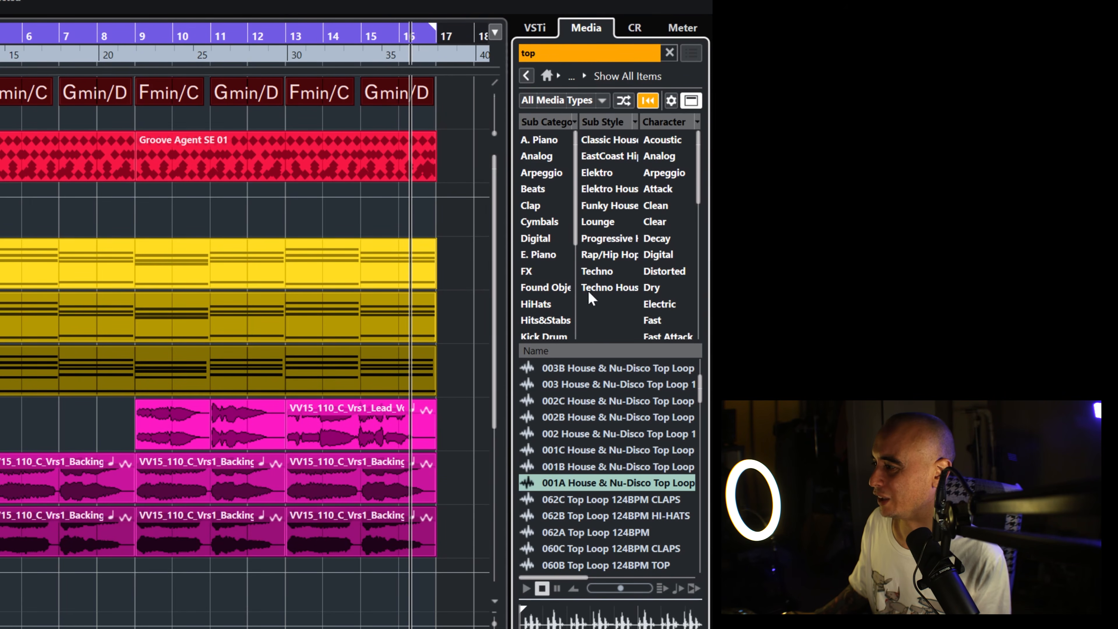
{"action": "left_click", "coordinate": [542, 588]}
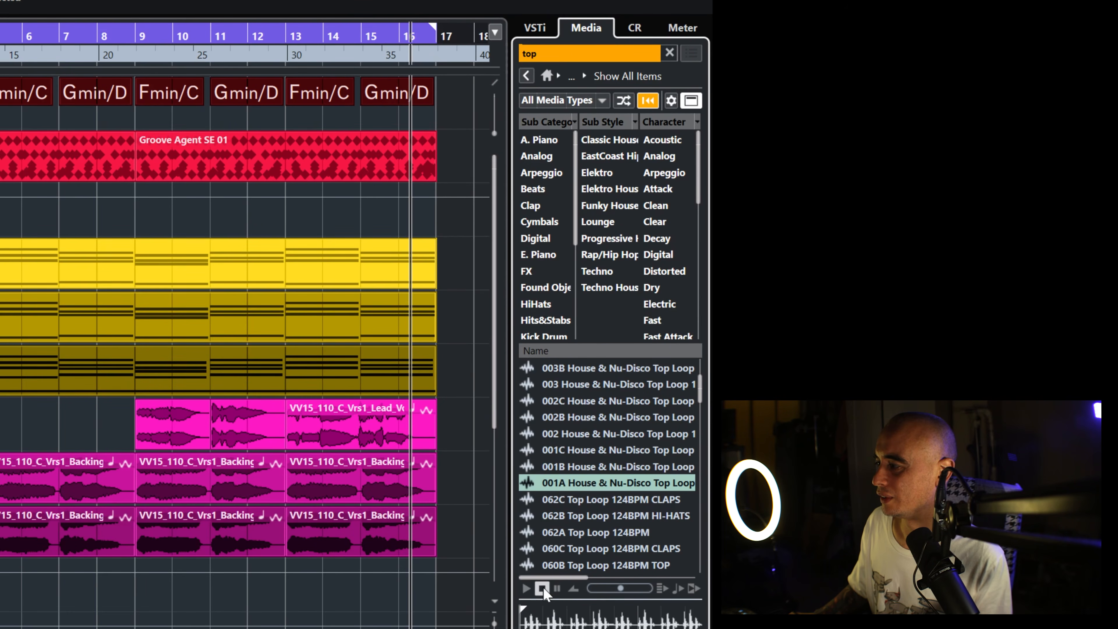
Step: Insert 001A House & Nu-Disco Top Loop at bar 1 on a new audio track below the existing tracks
{"action": "key", "text": "KP_Subtract"}
{"action": "left_click_drag", "start_coordinate": [493, 623], "coordinate": [494, 619]}
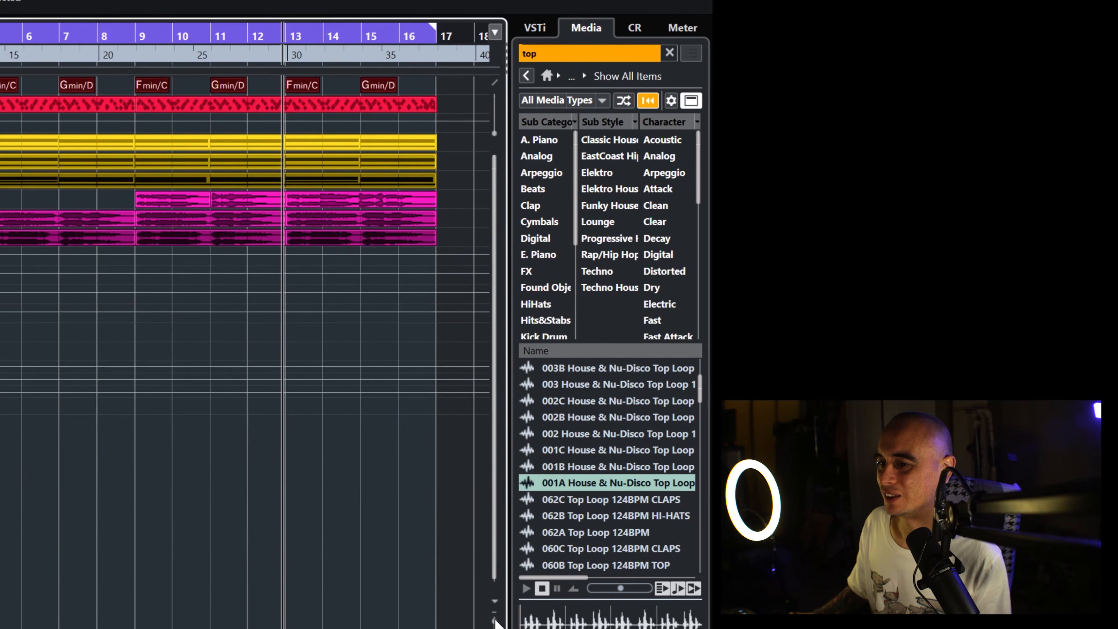
{"action": "left_click_drag", "start_coordinate": [591, 484], "coordinate": [0, 458]}
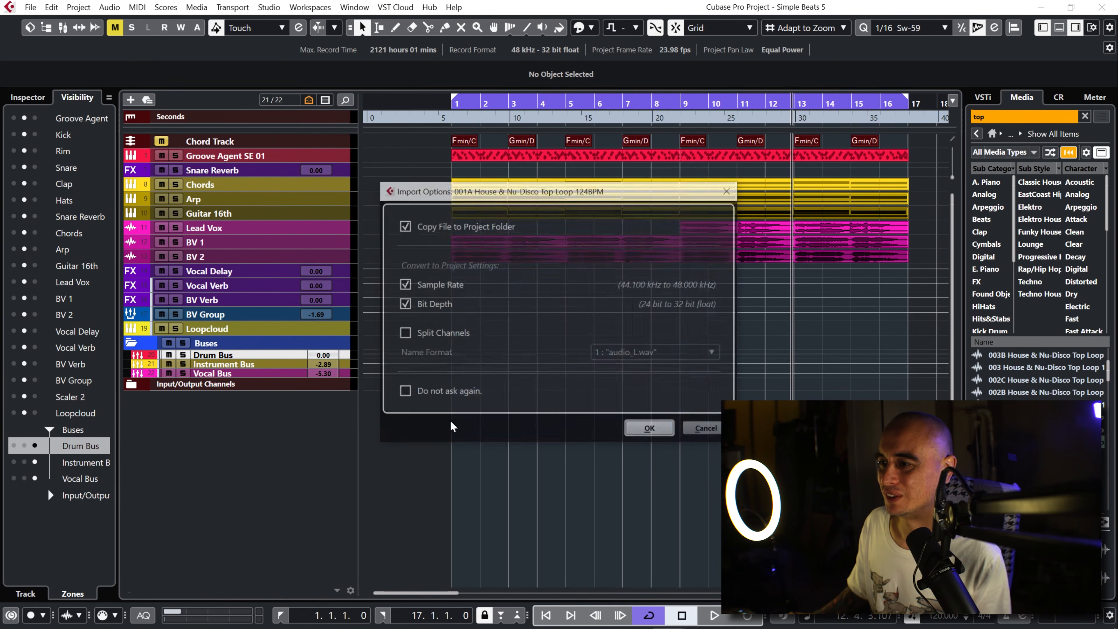
{"action": "left_click", "coordinate": [662, 429]}
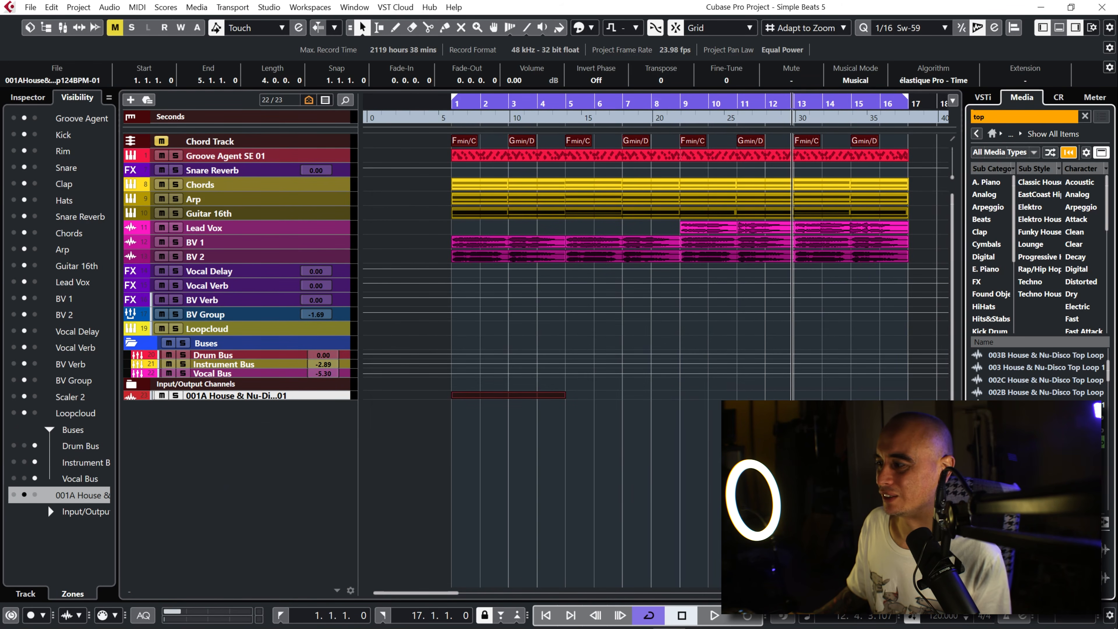
{"action": "left_click_drag", "start_coordinate": [952, 556], "coordinate": [952, 561]}
{"action": "key", "text": "shift+g"}
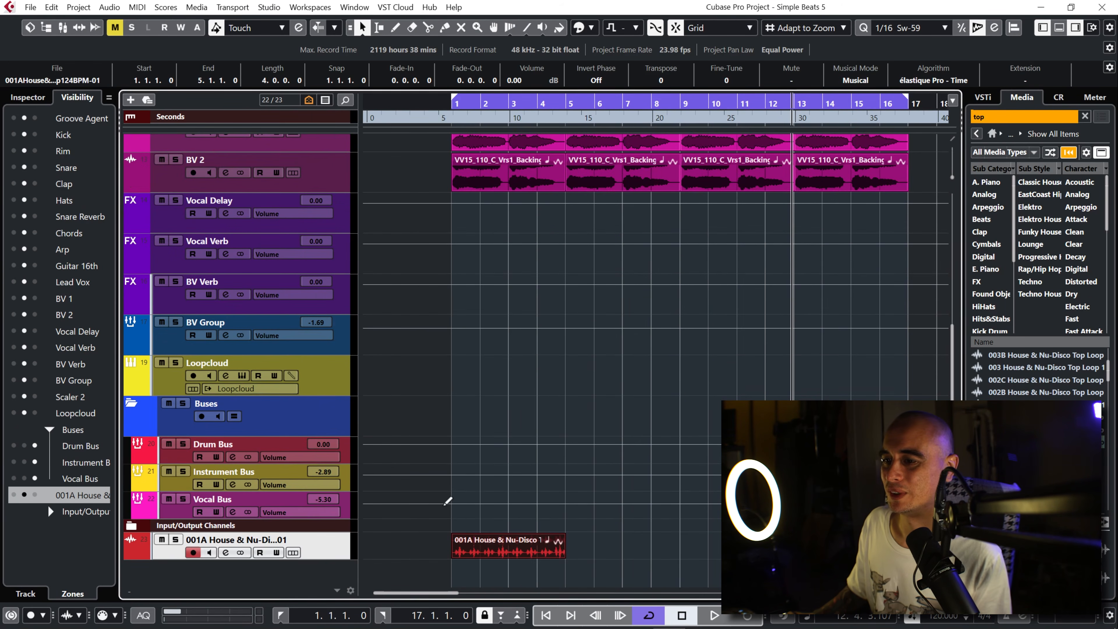
Step: Move the new 001A House & Nu-Disco loop track up between Snare Reverb and Chords
{"action": "scroll", "coordinate": [300, 128], "scroll_direction": "up", "scroll_amount": 1}
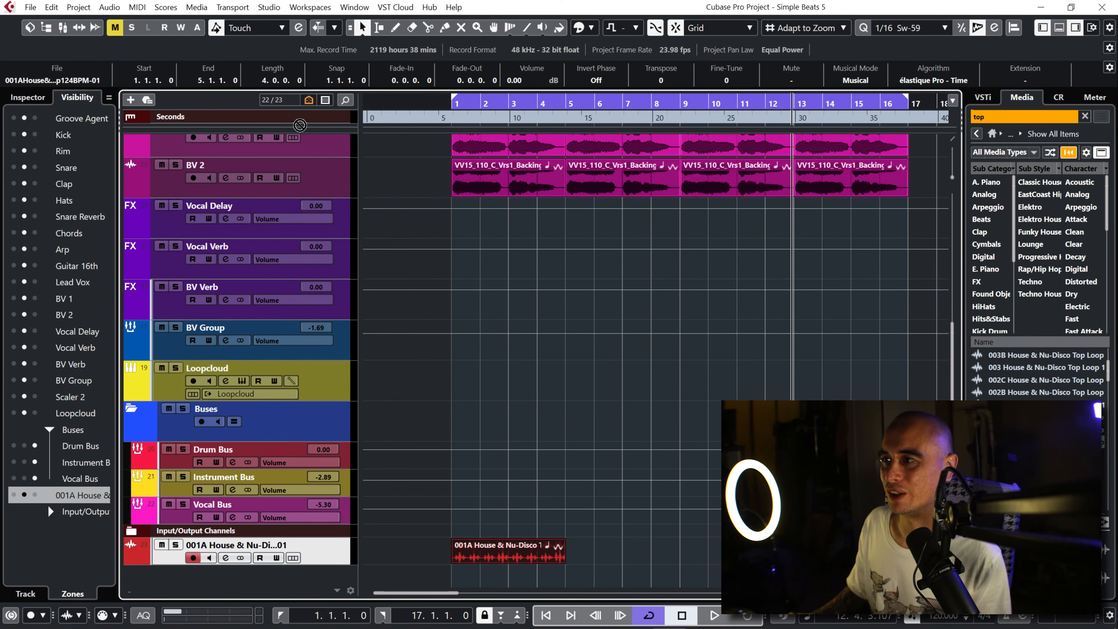
{"action": "scroll", "coordinate": [300, 126], "scroll_direction": "up", "scroll_amount": 10}
{"action": "left_click_drag", "start_coordinate": [303, 149], "coordinate": [327, 273]}
Step: Rename the loop track as Top Loop and repeat its audio event up to bar 17
{"action": "double_click", "coordinate": [258, 264]}
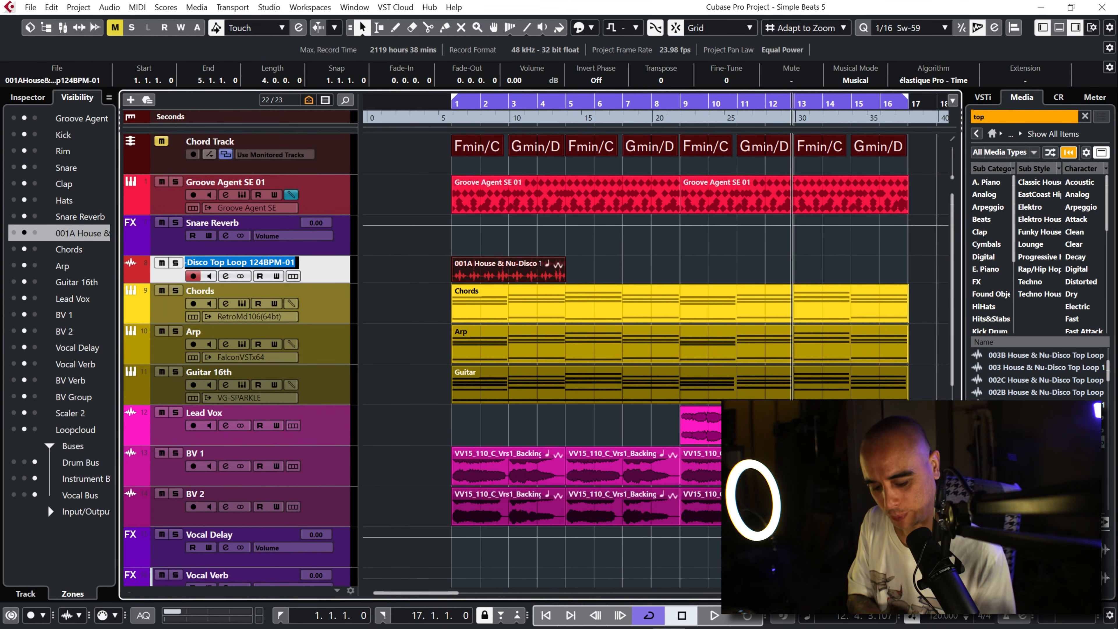
{"action": "type", "text": "Top Loop"}
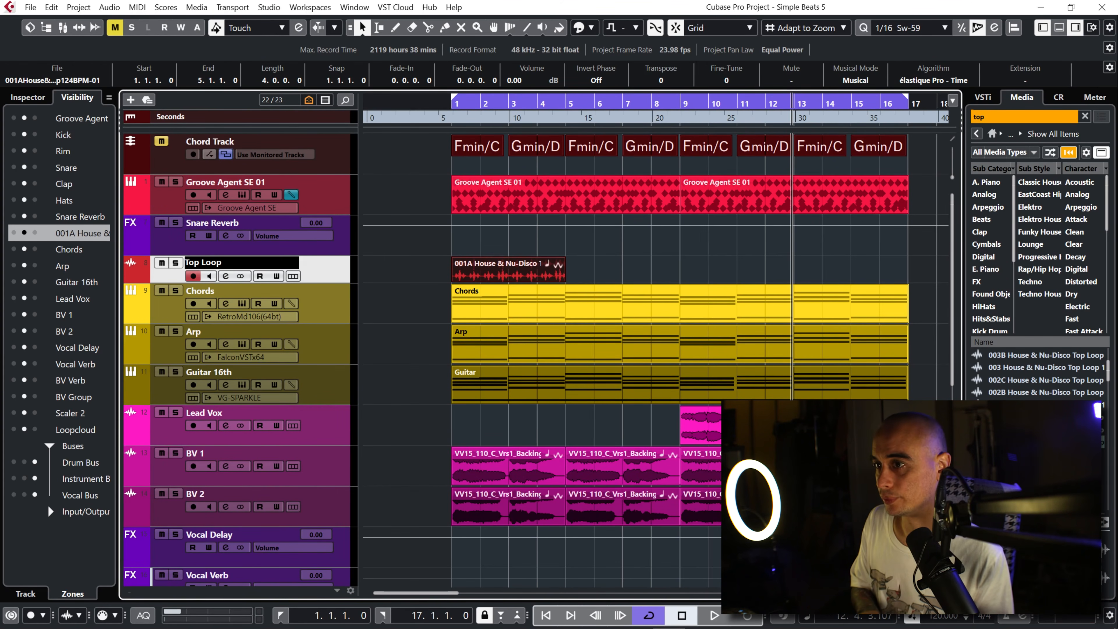
{"action": "key", "text": "Return"}
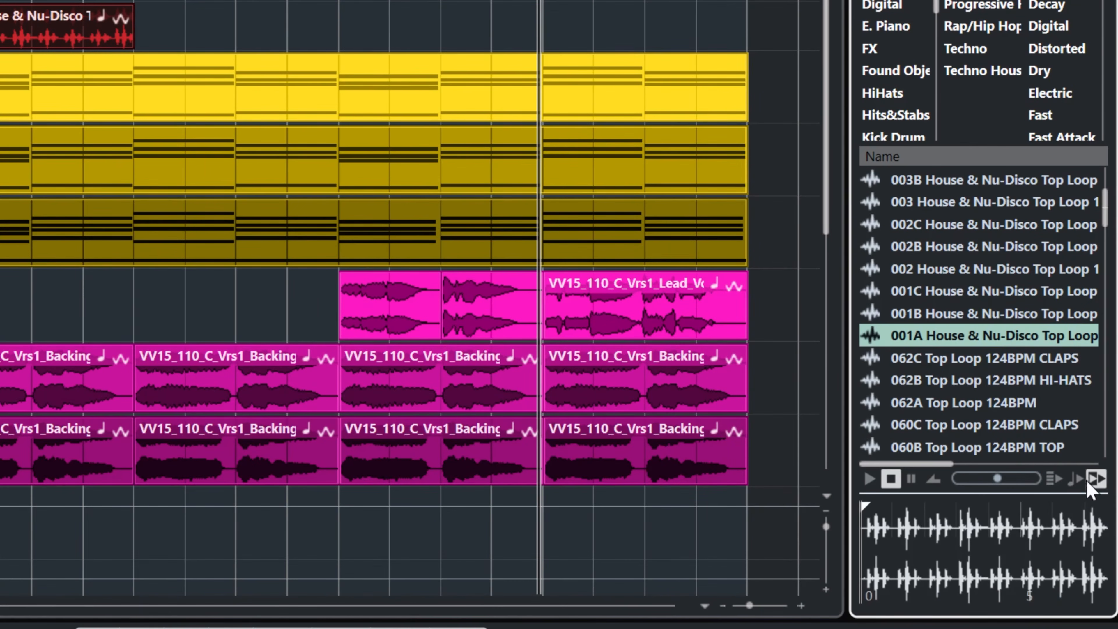
{"action": "left_click_drag", "start_coordinate": [132, 33], "coordinate": [845, 241]}
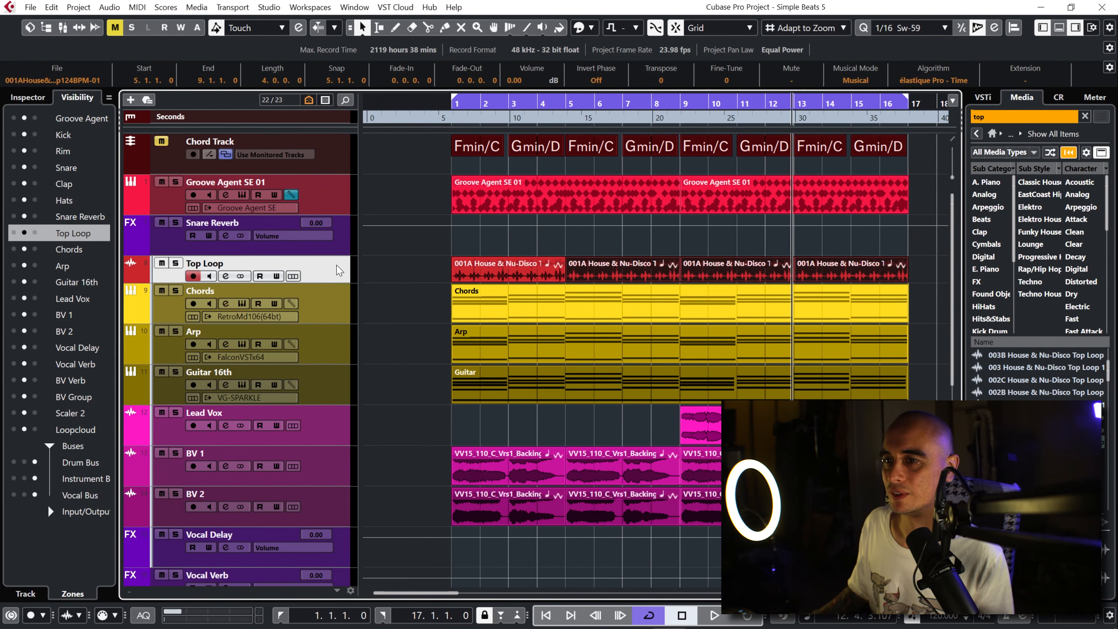
Step: Load the Tutorialism QC quick-control preset on the Top Loop track
{"action": "left_click", "coordinate": [39, 97]}
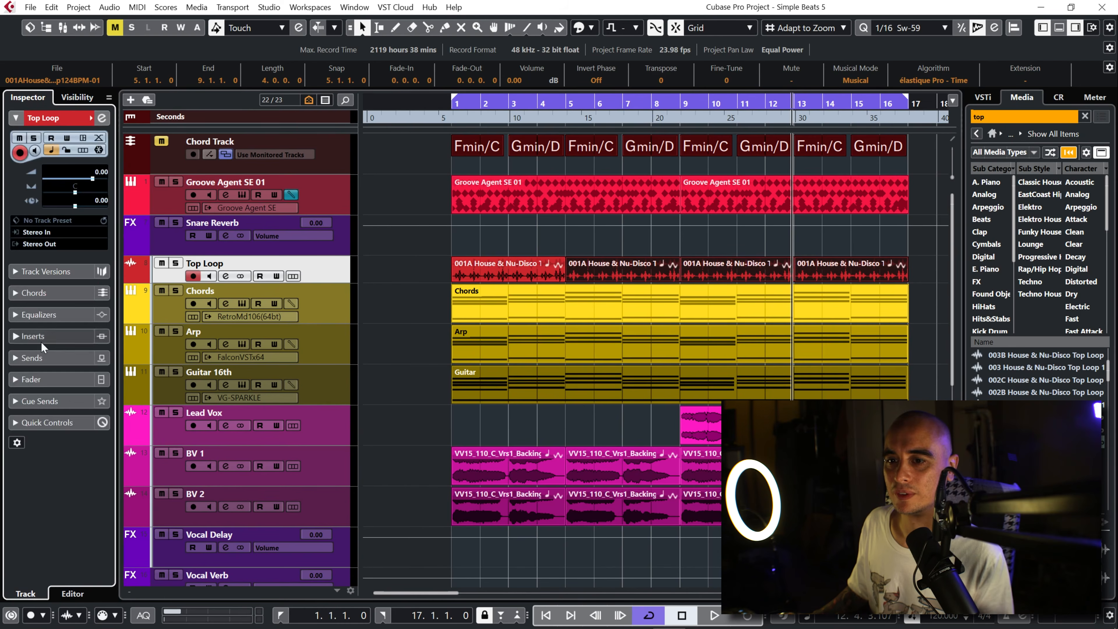
{"action": "left_click", "coordinate": [16, 421]}
{"action": "left_click", "coordinate": [88, 289]}
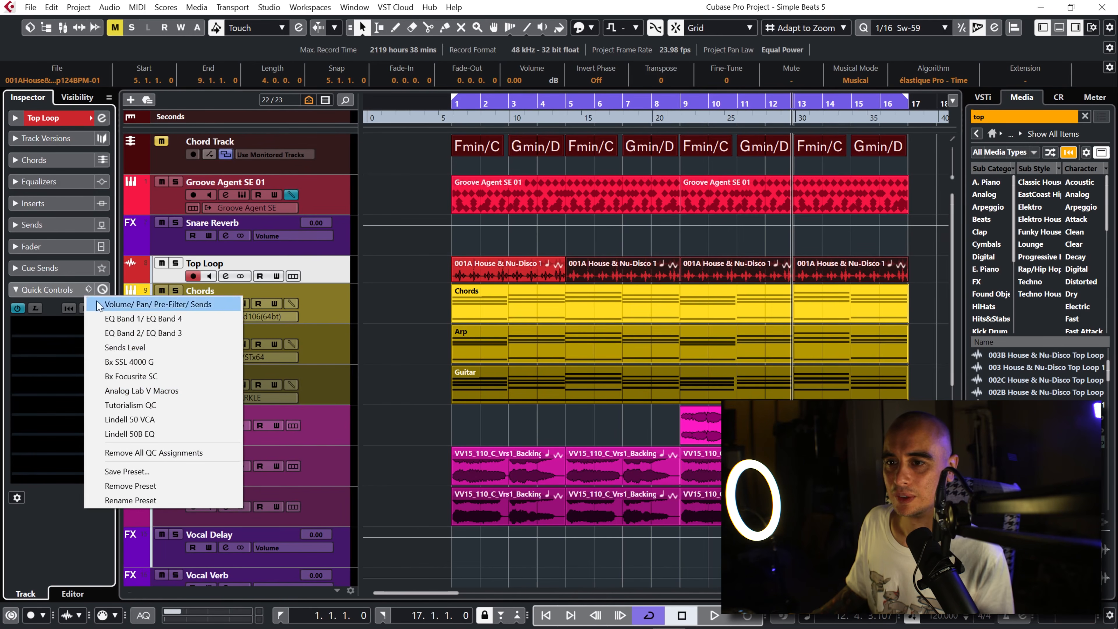
{"action": "left_click", "coordinate": [143, 398]}
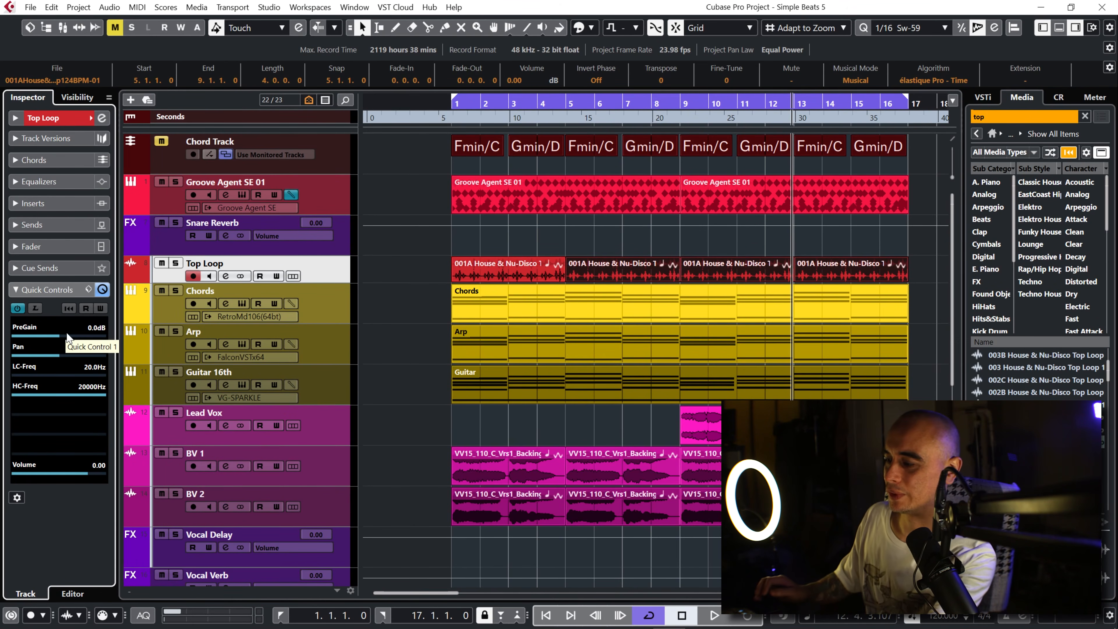
Step: Set Top Loop's PreGain to -13.5 dB while the project plays
{"action": "scroll", "coordinate": [67, 334], "scroll_direction": "down", "scroll_amount": 7}
{"action": "key", "text": "space"}
{"action": "scroll", "coordinate": [67, 337], "scroll_direction": "down", "scroll_amount": 10}
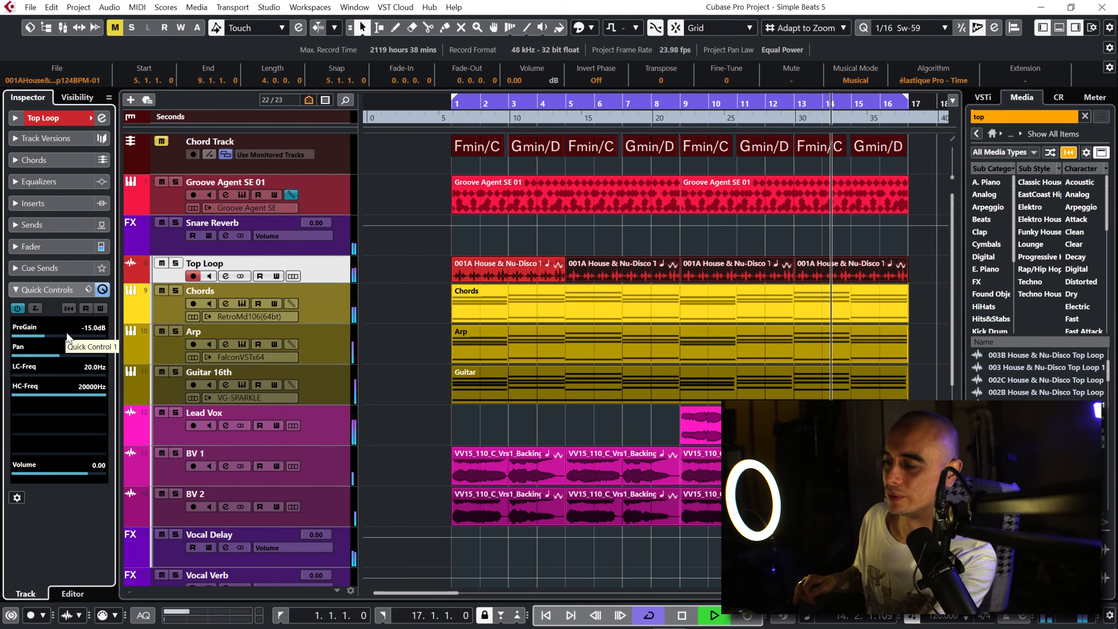
{"action": "scroll", "coordinate": [67, 337], "scroll_direction": "up", "scroll_amount": 2}
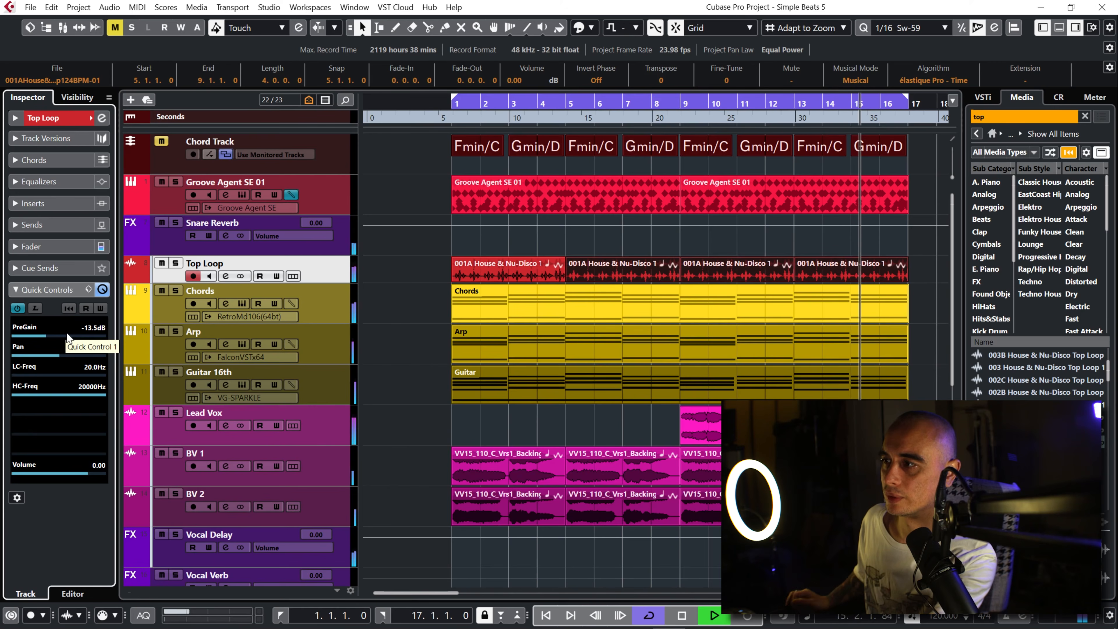
Step: Compare the soloed drums with Top Loop muted and with it playing
{"action": "left_click", "coordinate": [162, 263]}
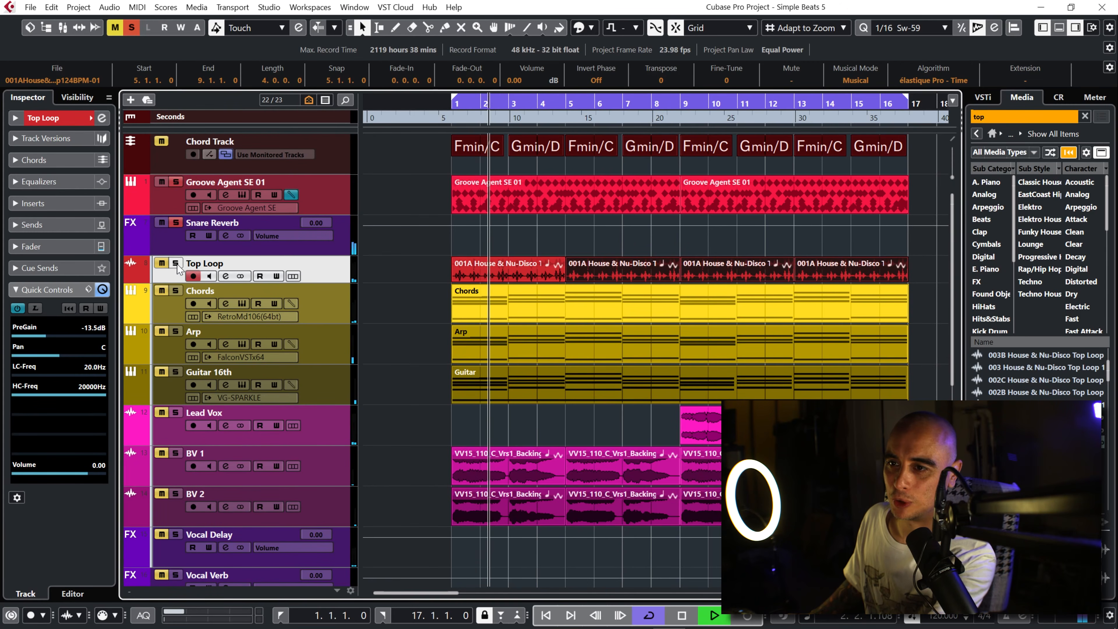
{"action": "left_click", "coordinate": [166, 265]}
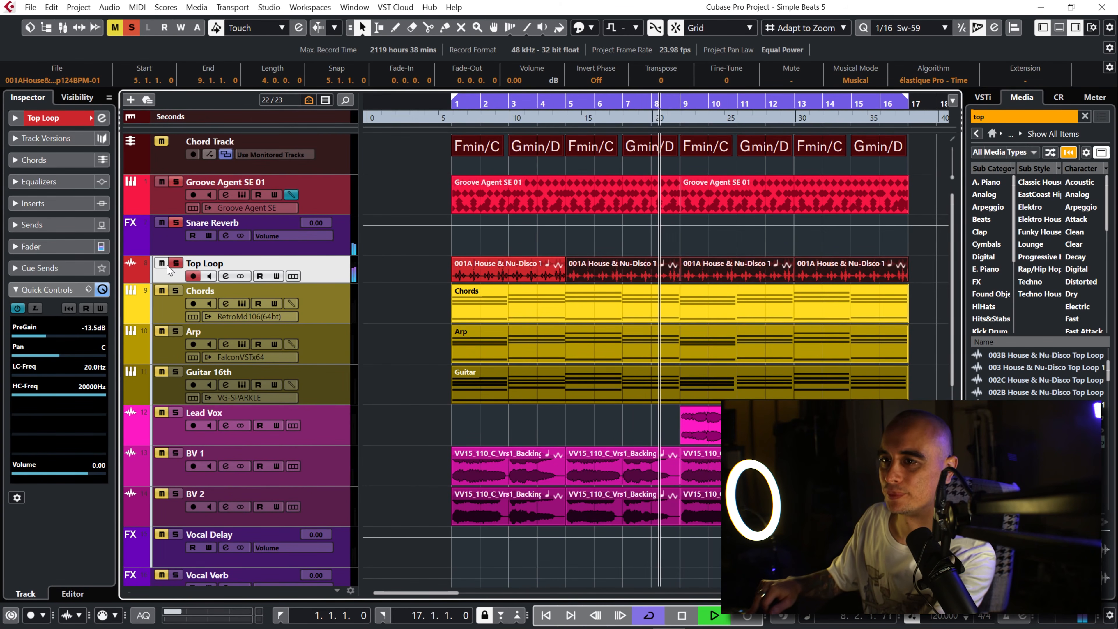
{"action": "key", "text": "space"}
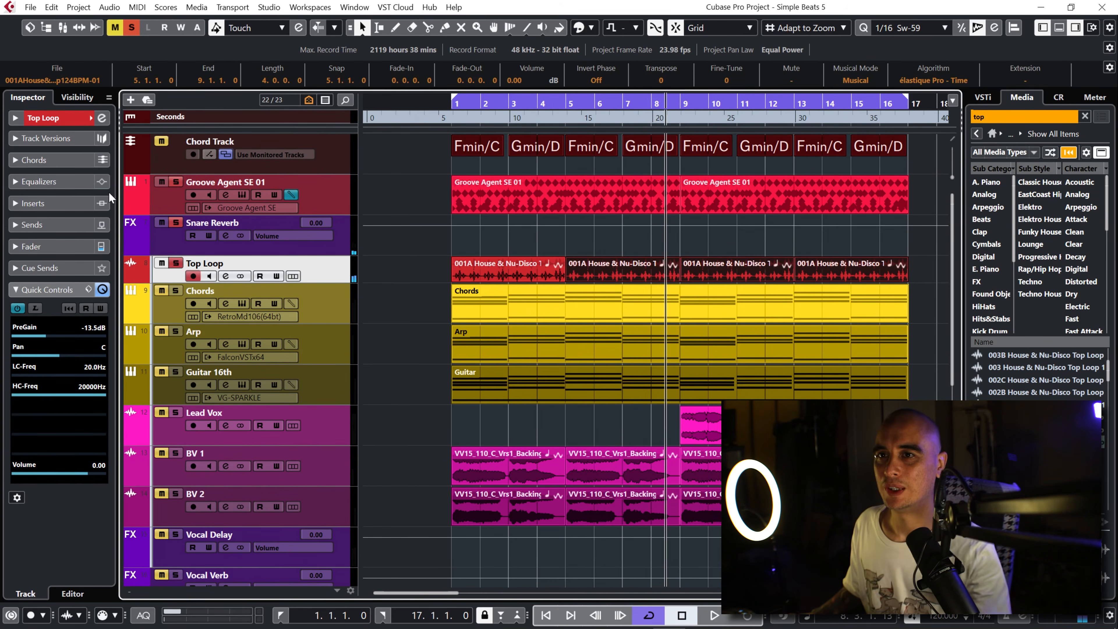
Step: Route the Top Loop track's output to Drum Bus
{"action": "left_click", "coordinate": [15, 122]}
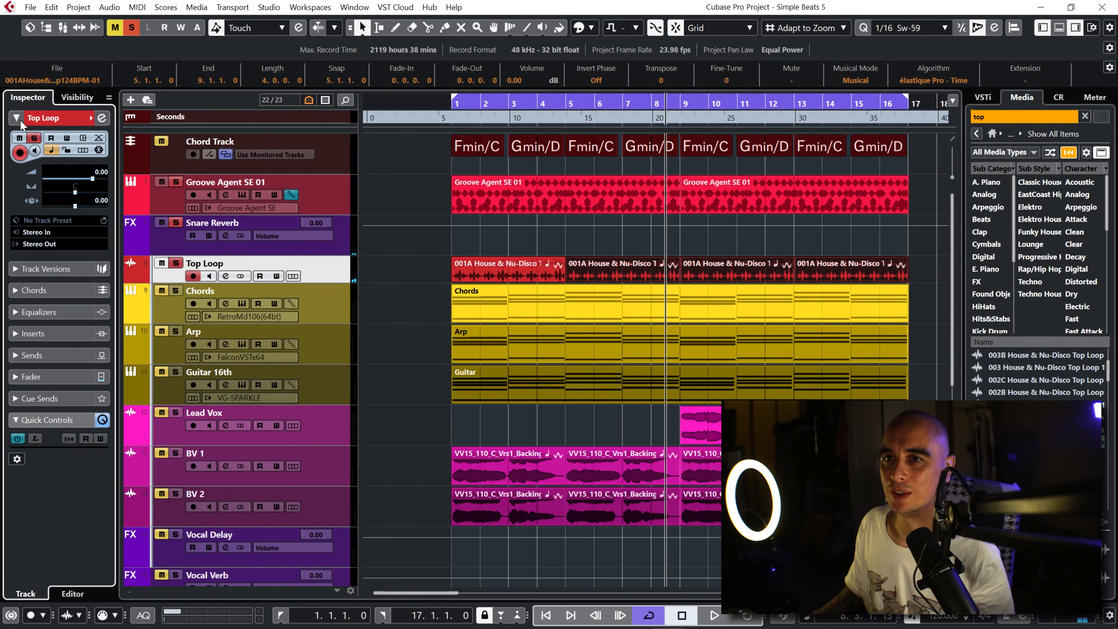
{"action": "left_click", "coordinate": [55, 246]}
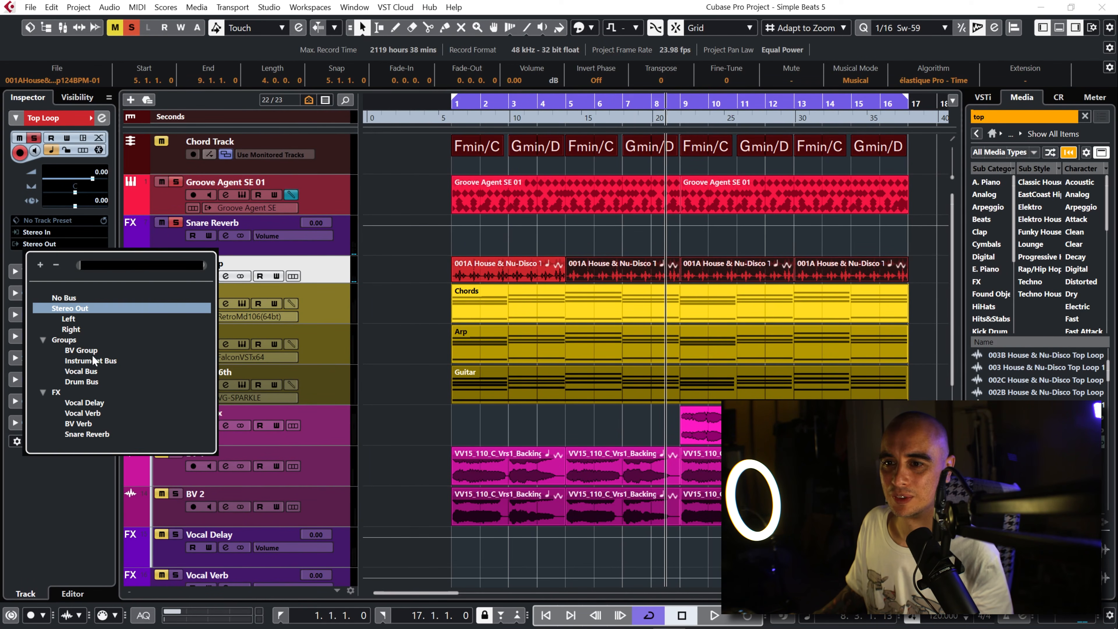
{"action": "left_click", "coordinate": [82, 381]}
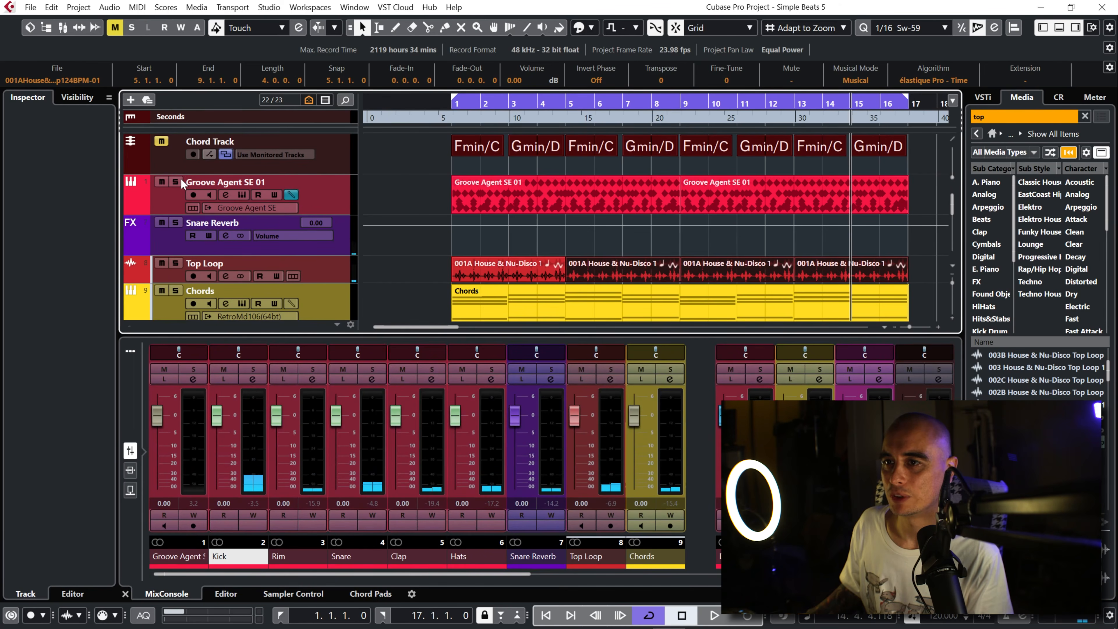
Step: Solo the Groove Agent SE 01 track, open its instrument editor and audition the Kick pad
{"action": "left_click", "coordinate": [177, 182]}
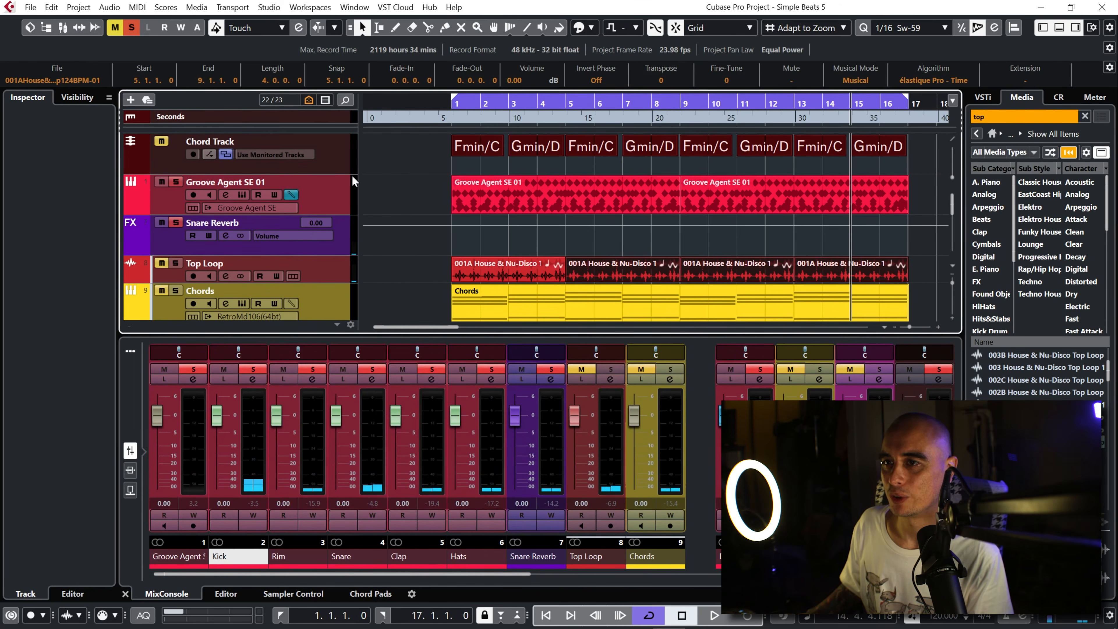
{"action": "left_click", "coordinate": [454, 104]}
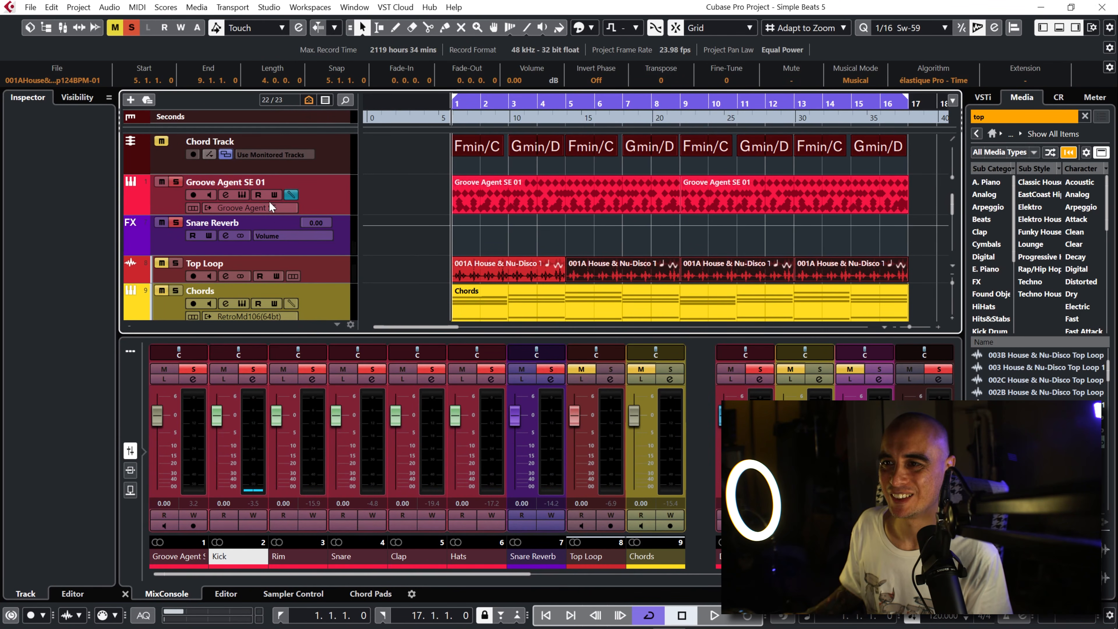
{"action": "left_click", "coordinate": [241, 200]}
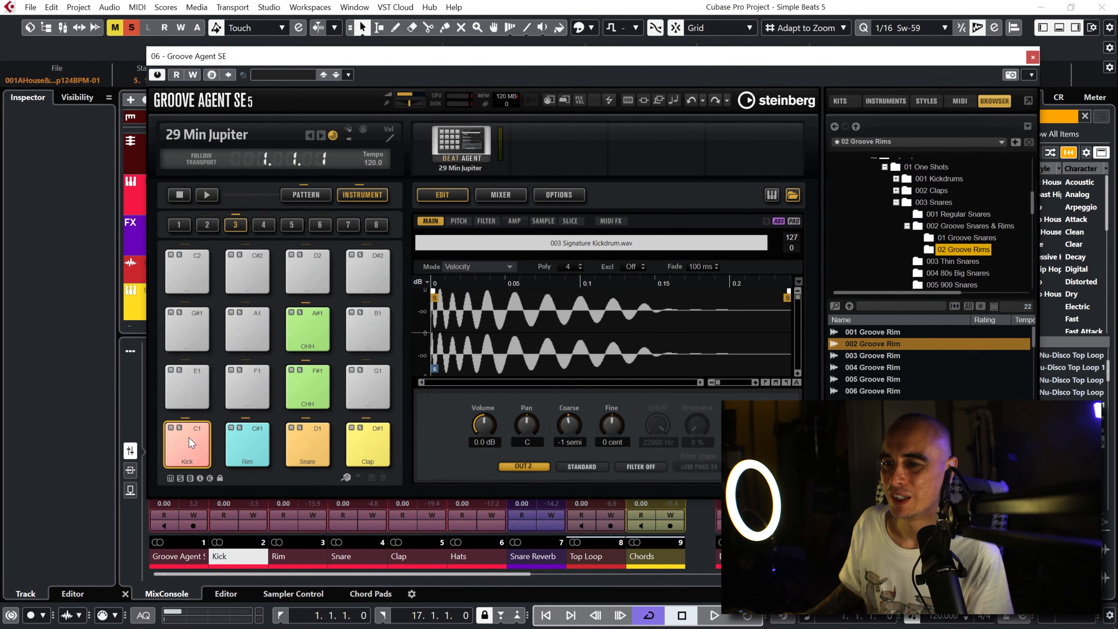
{"action": "left_click", "coordinate": [190, 442]}
{"action": "left_click", "coordinate": [190, 442]}
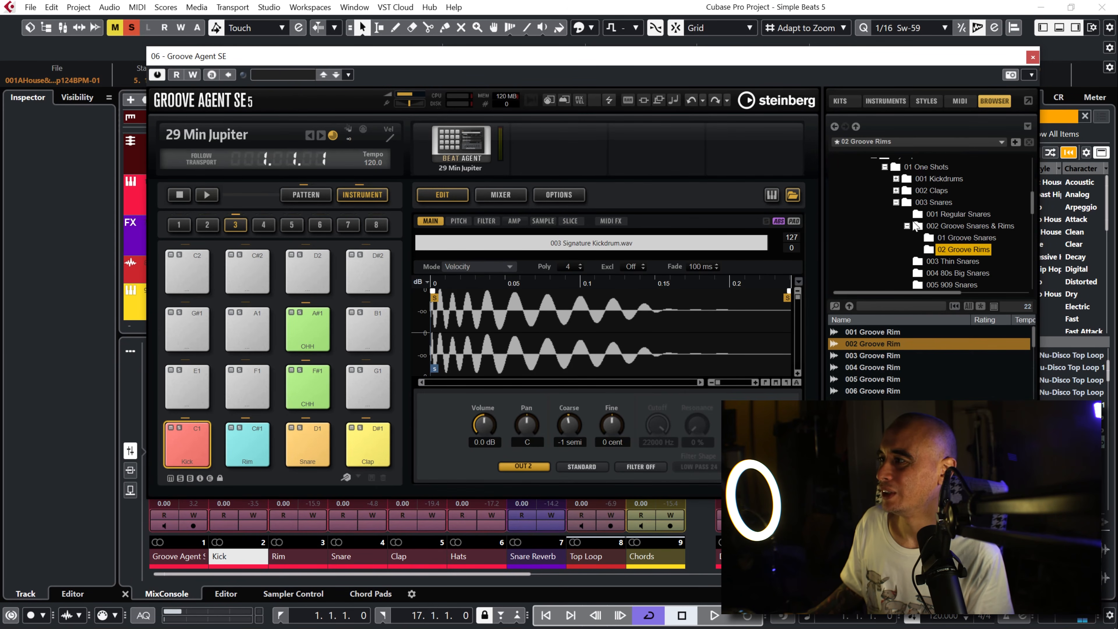
Step: Audition the samples in the 01 Signature Kickdrums folder, ending on 001 Signature Kickdrum_Noise_Noise
{"action": "left_click", "coordinate": [895, 178]}
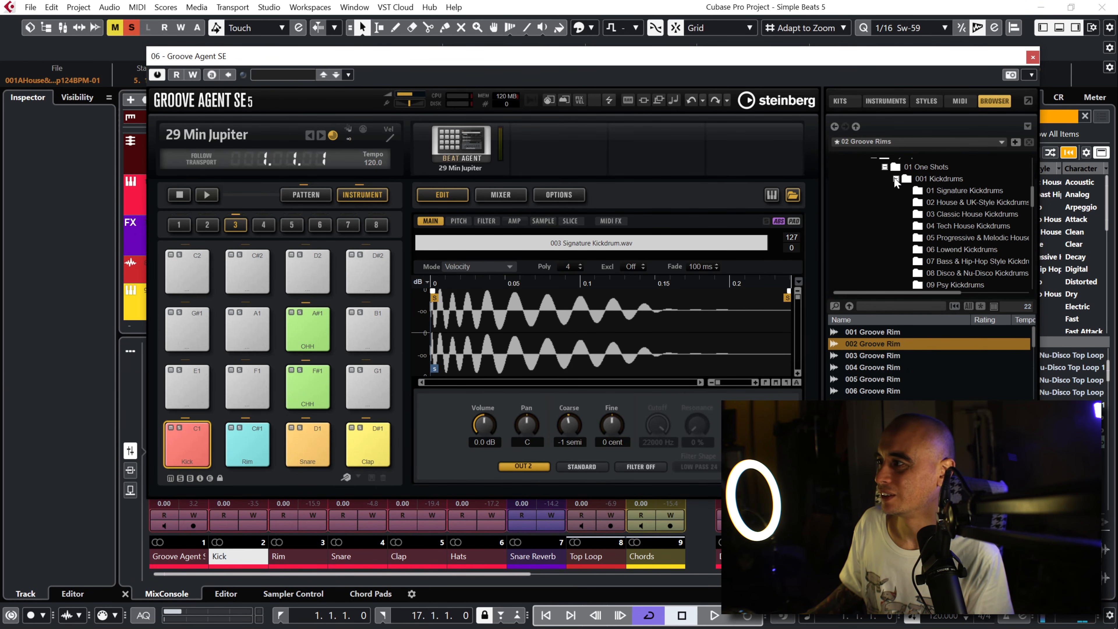
{"action": "left_click", "coordinate": [943, 190]}
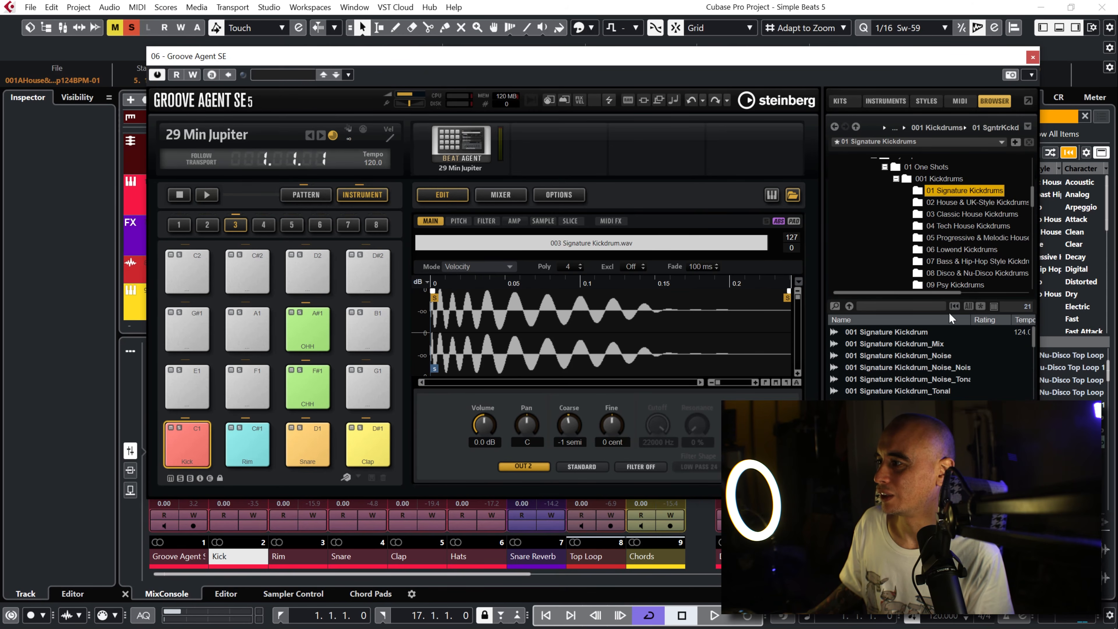
{"action": "left_click", "coordinate": [922, 333]}
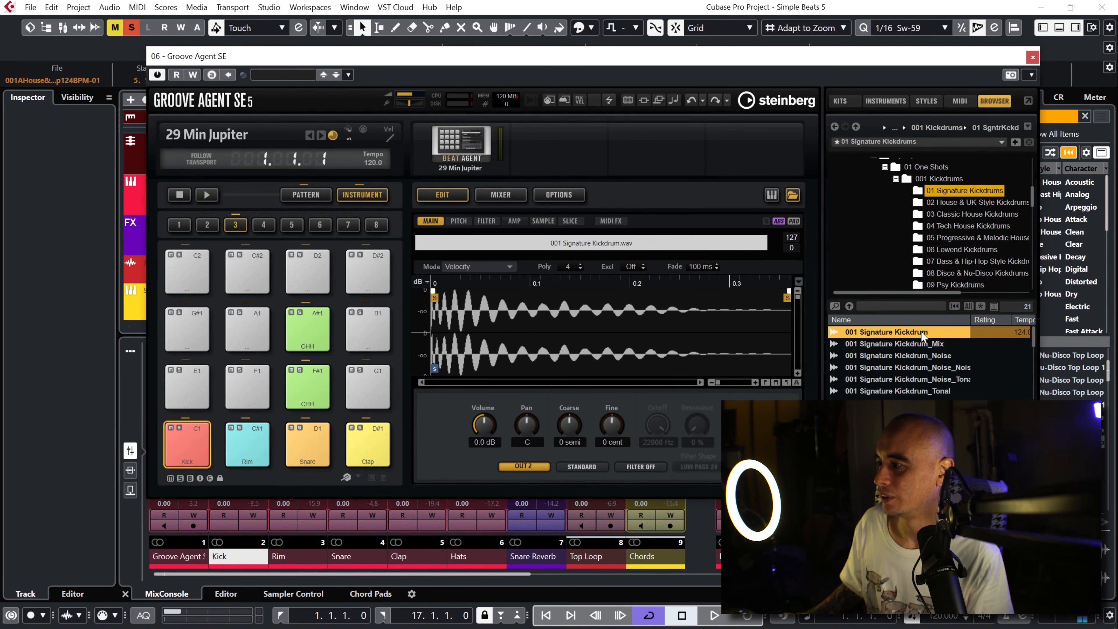
{"action": "key", "text": "Down"}
{"action": "key", "text": "Down"}
{"action": "key", "text": "Down"}
{"action": "key", "text": "Down"}
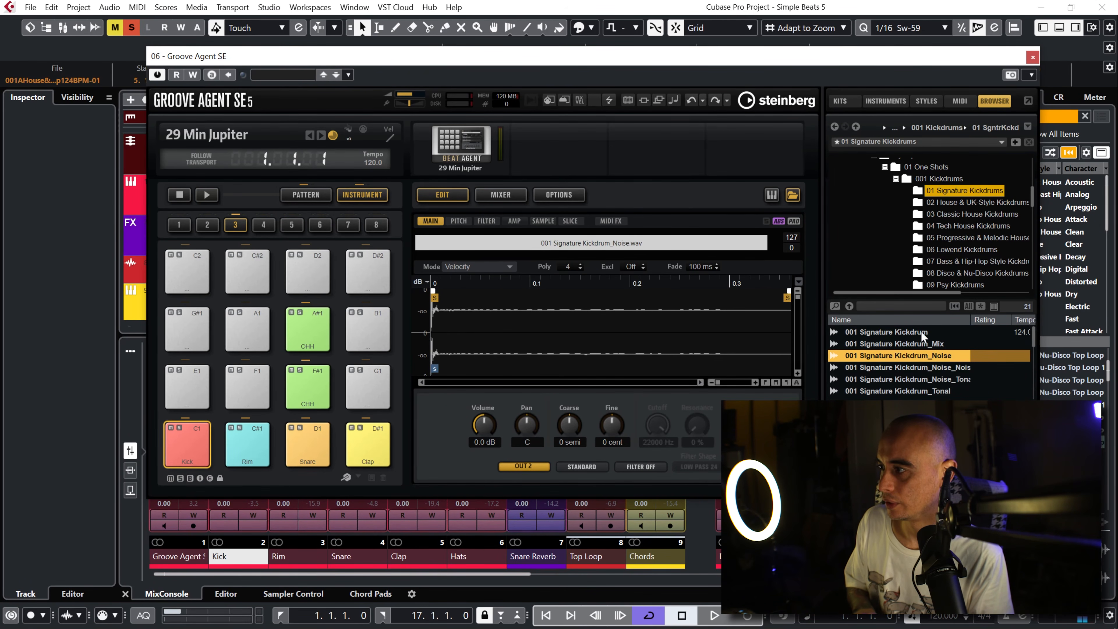
{"action": "key", "text": "Up"}
{"action": "key", "text": "Up"}
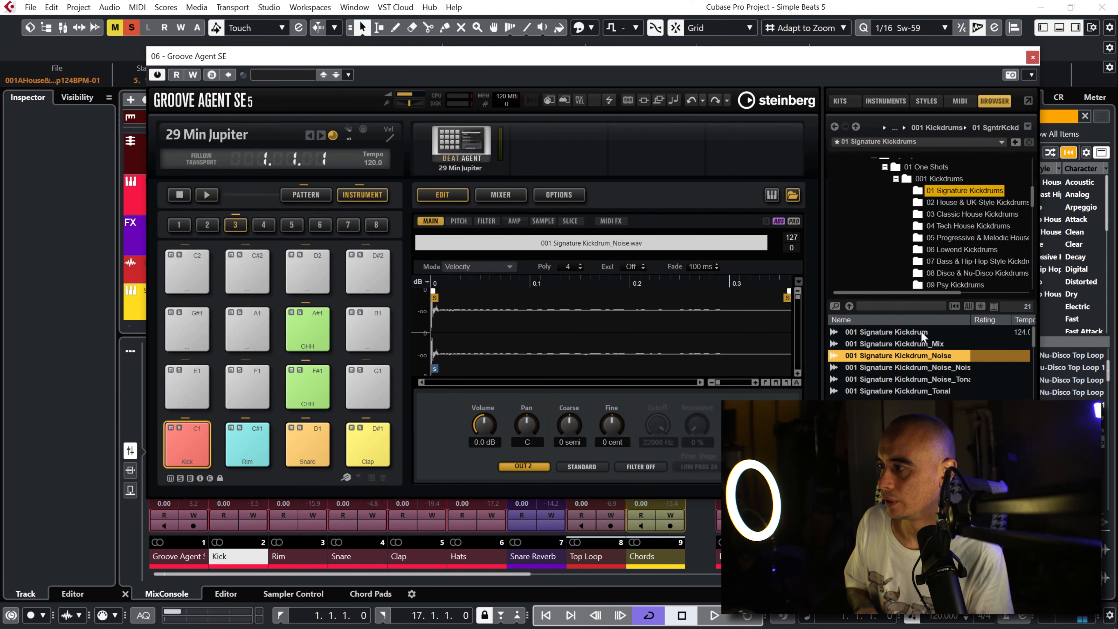
{"action": "key", "text": "Down"}
{"action": "key", "text": "Down"}
{"action": "key", "text": "Down"}
{"action": "key", "text": "Down"}
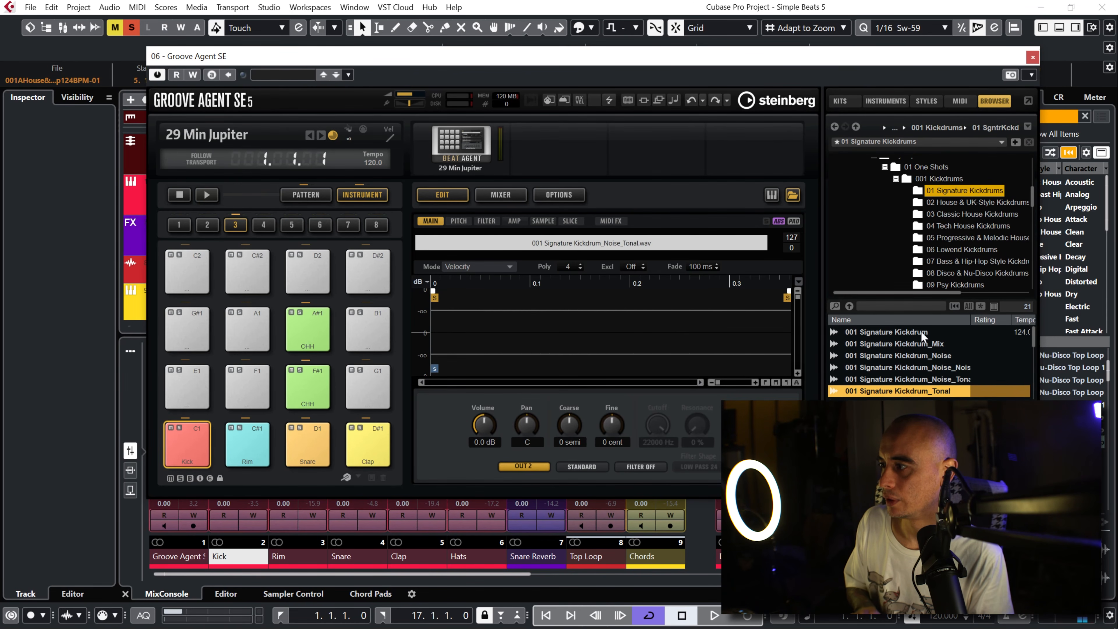
{"action": "key", "text": "Up"}
{"action": "key", "text": "Up"}
{"action": "key", "text": "Up"}
{"action": "key", "text": "Up"}
{"action": "key", "text": "Down"}
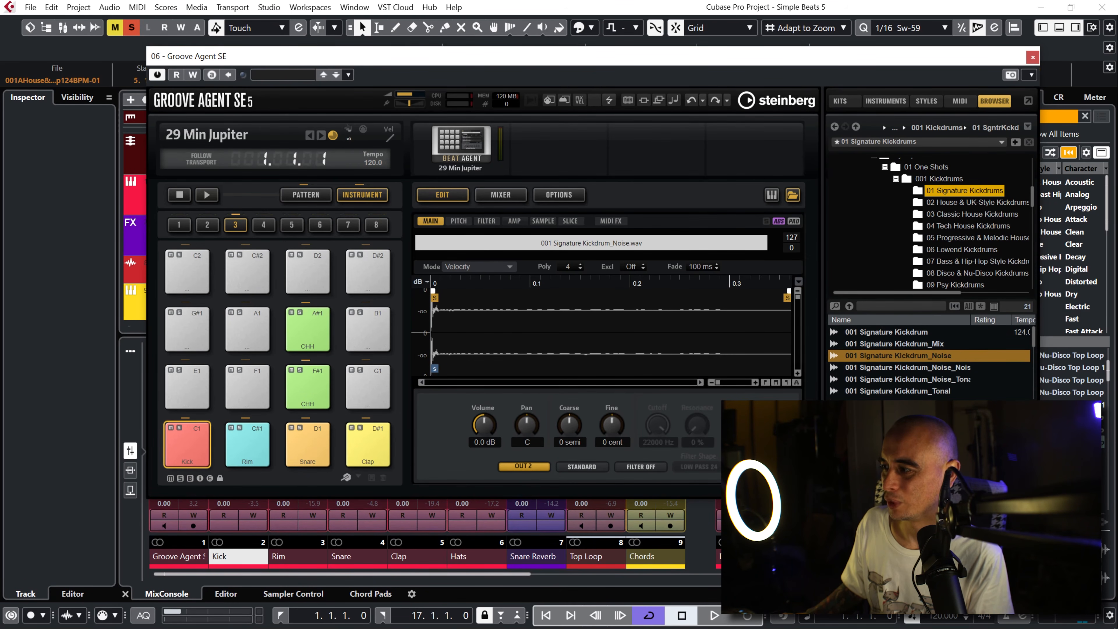
{"action": "key", "text": "Up"}
{"action": "key", "text": "Down"}
{"action": "key", "text": "Down"}
{"action": "key", "text": "Down"}
{"action": "key", "text": "Up"}
{"action": "key", "text": "Up"}
{"action": "key", "text": "Down"}
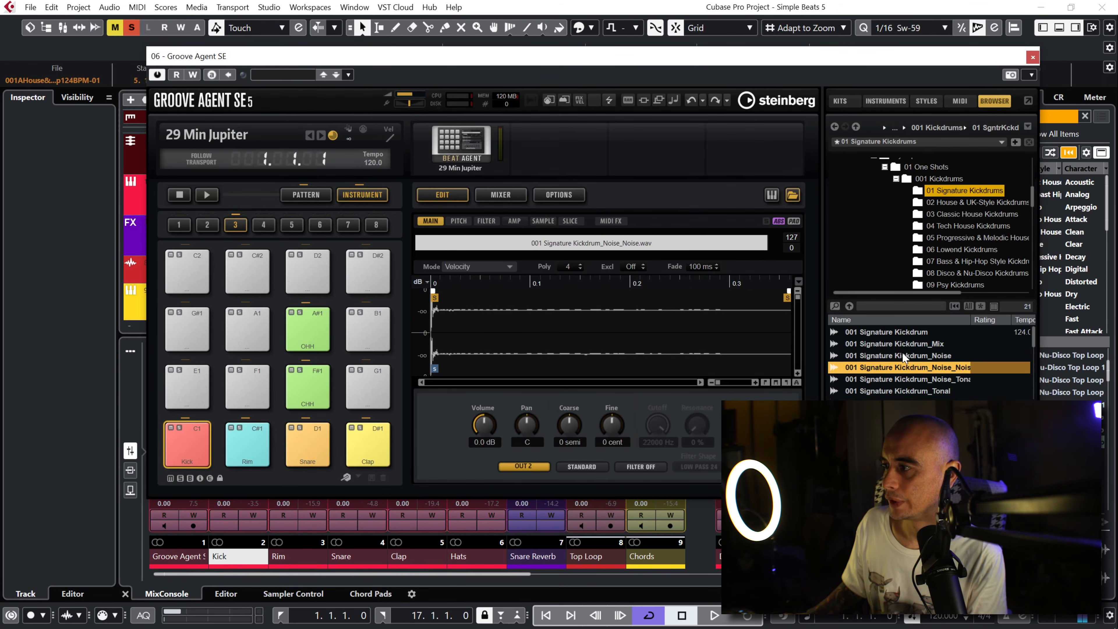
Step: Add 001 Signature Kickdrum_Noise_Noise as a second sample on the Kick pad and inspect both samples
{"action": "left_click_drag", "start_coordinate": [901, 367], "coordinate": [190, 436]}
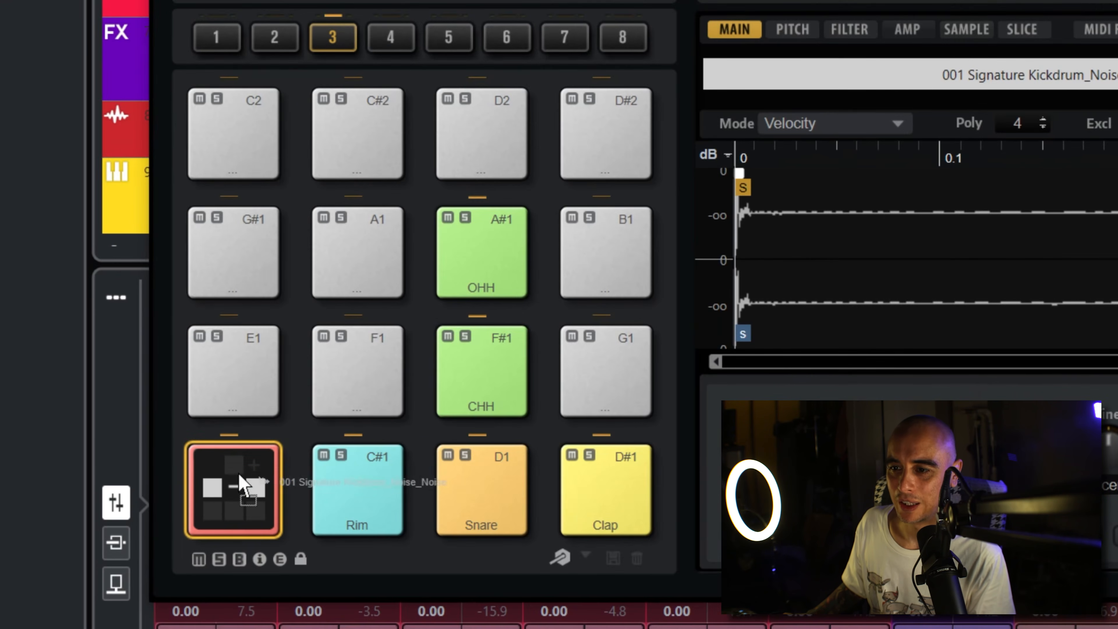
{"action": "mouse_move", "coordinate": [238, 474]}
{"action": "left_mouse_down"}
{"action": "mouse_move", "coordinate": [232, 523]}
{"action": "mouse_move", "coordinate": [234, 461]}
{"action": "mouse_move", "coordinate": [237, 519]}
{"action": "mouse_move", "coordinate": [247, 463]}
{"action": "left_mouse_up"}
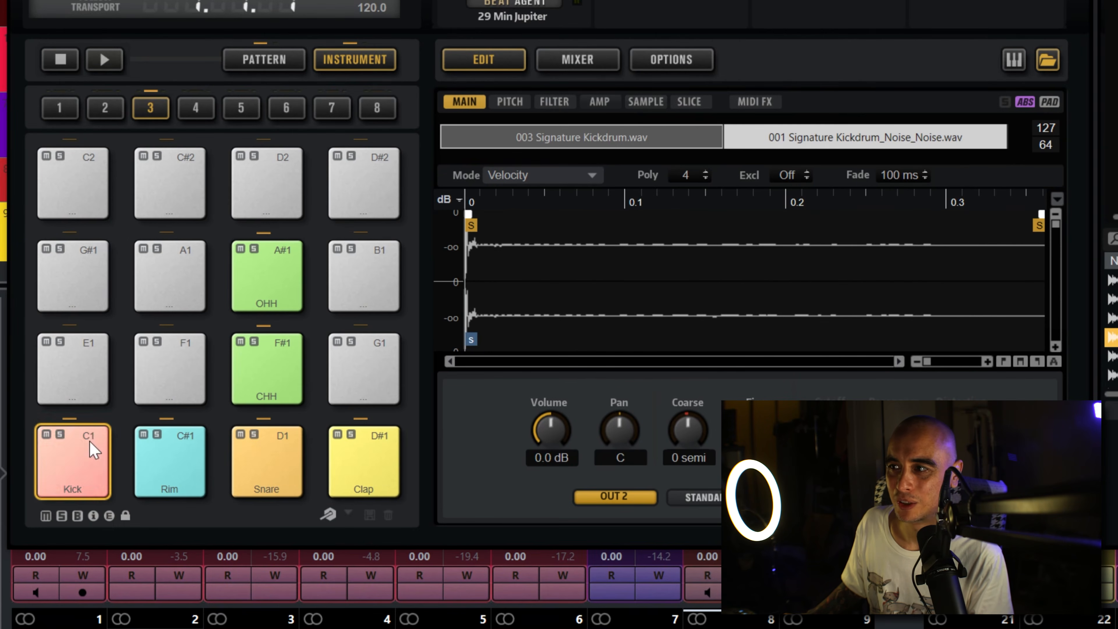
{"action": "left_click", "coordinate": [736, 145]}
{"action": "left_click", "coordinate": [680, 143]}
{"action": "left_click", "coordinate": [747, 144]}
{"action": "left_click", "coordinate": [746, 144]}
{"action": "left_click", "coordinate": [651, 148]}
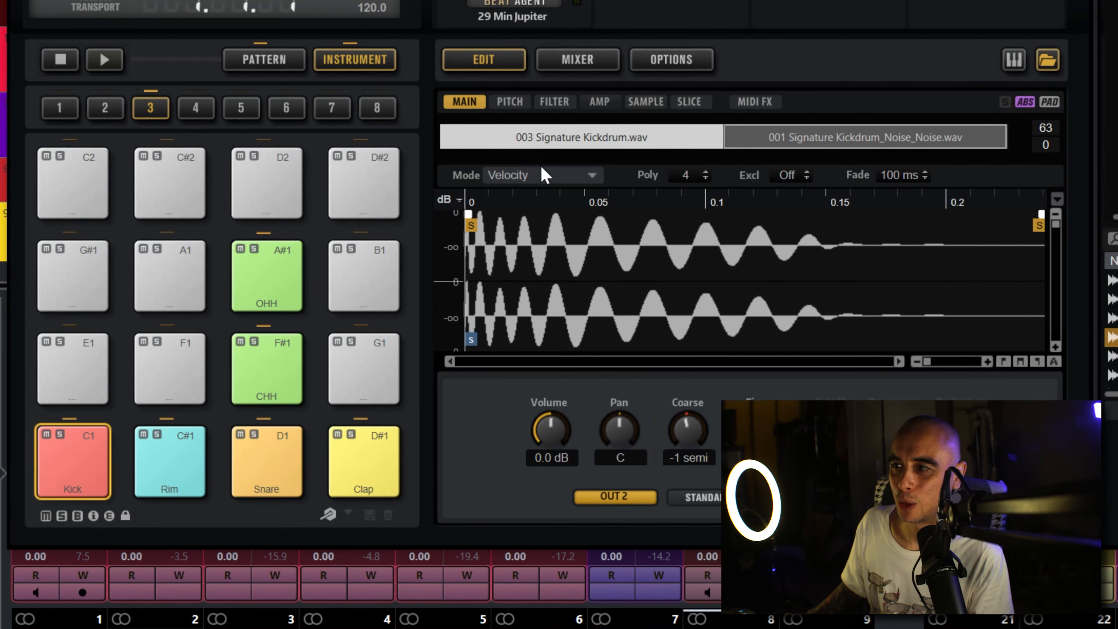
Step: Trigger the Kick pad at low and high velocities to hear each assigned sample
{"action": "left_click", "coordinate": [78, 486]}
{"action": "left_click", "coordinate": [78, 485]}
{"action": "left_click", "coordinate": [78, 485]}
{"action": "left_click", "coordinate": [78, 485]}
{"action": "left_click", "coordinate": [78, 485]}
{"action": "left_click", "coordinate": [78, 485]}
{"action": "left_click", "coordinate": [78, 486]}
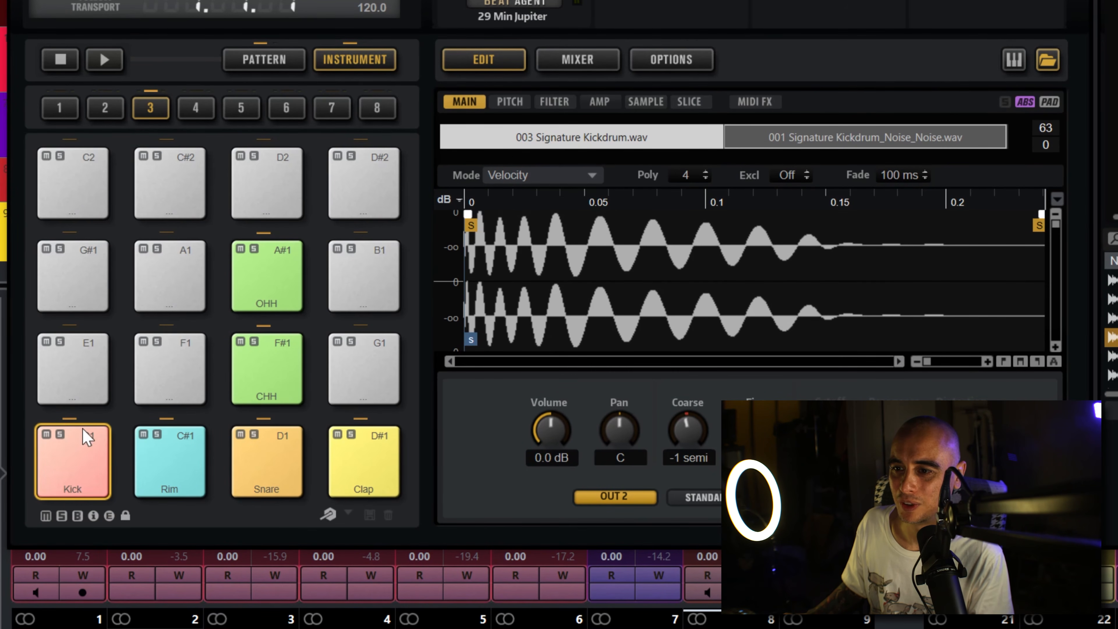
{"action": "left_click", "coordinate": [86, 438]}
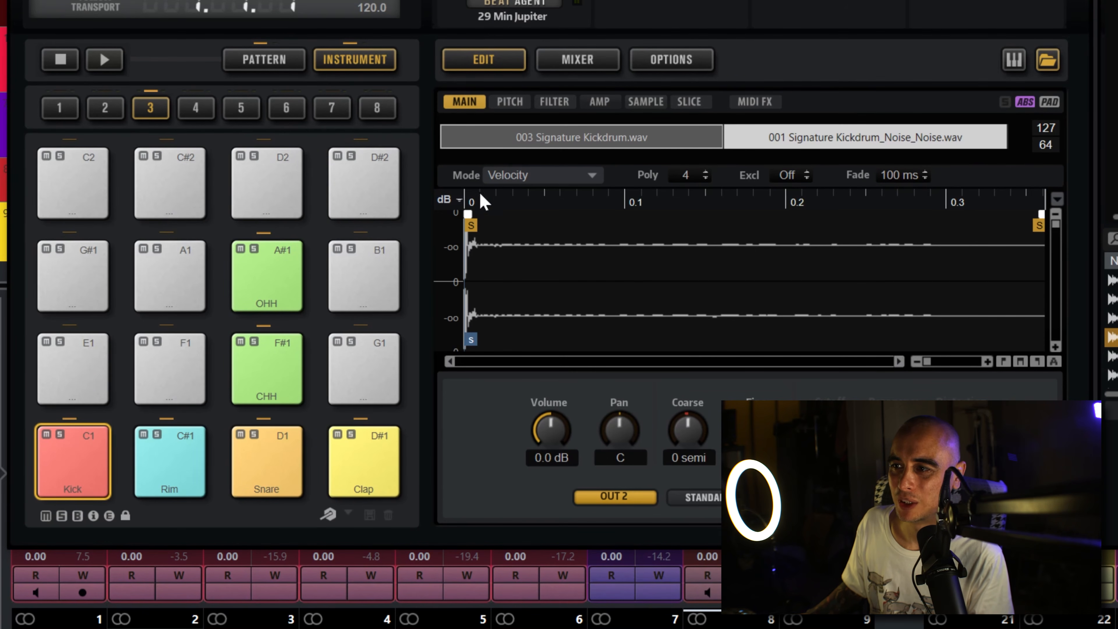
Step: Set the Kick pad's trigger mode to Layer and audition the combined samples
{"action": "left_click", "coordinate": [590, 176]}
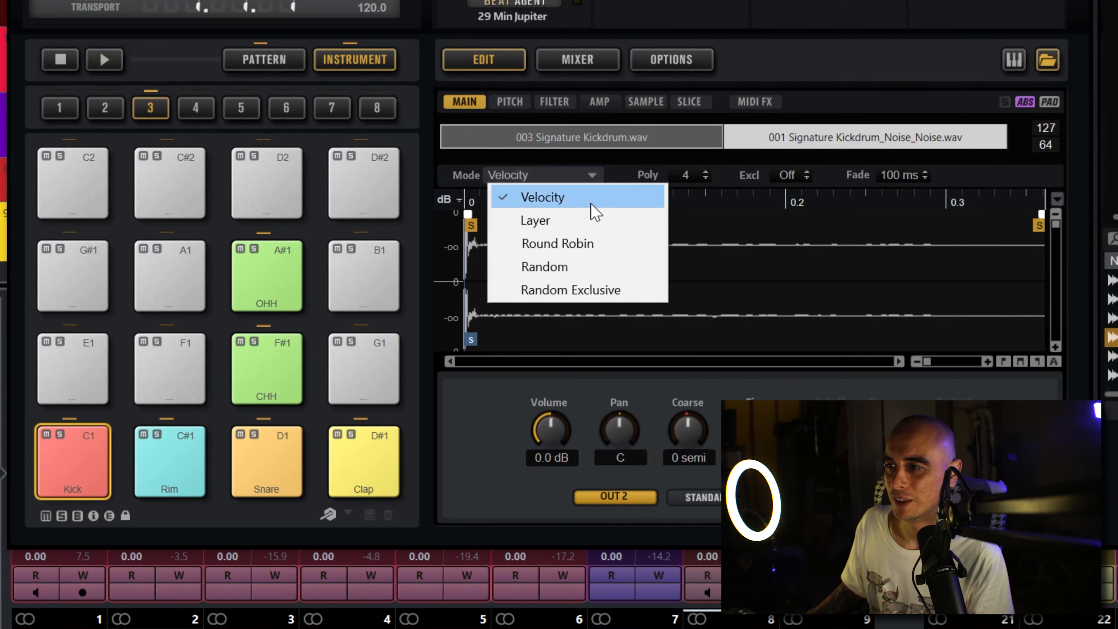
{"action": "left_click", "coordinate": [596, 222]}
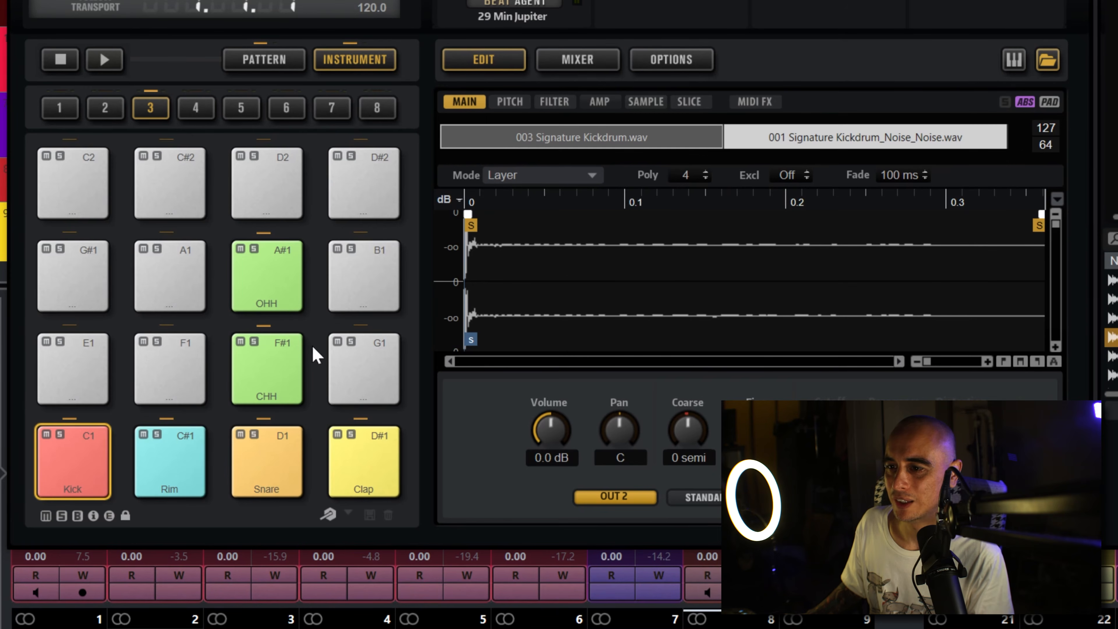
{"action": "left_click", "coordinate": [77, 478]}
{"action": "left_click", "coordinate": [88, 444]}
{"action": "left_click", "coordinate": [87, 444]}
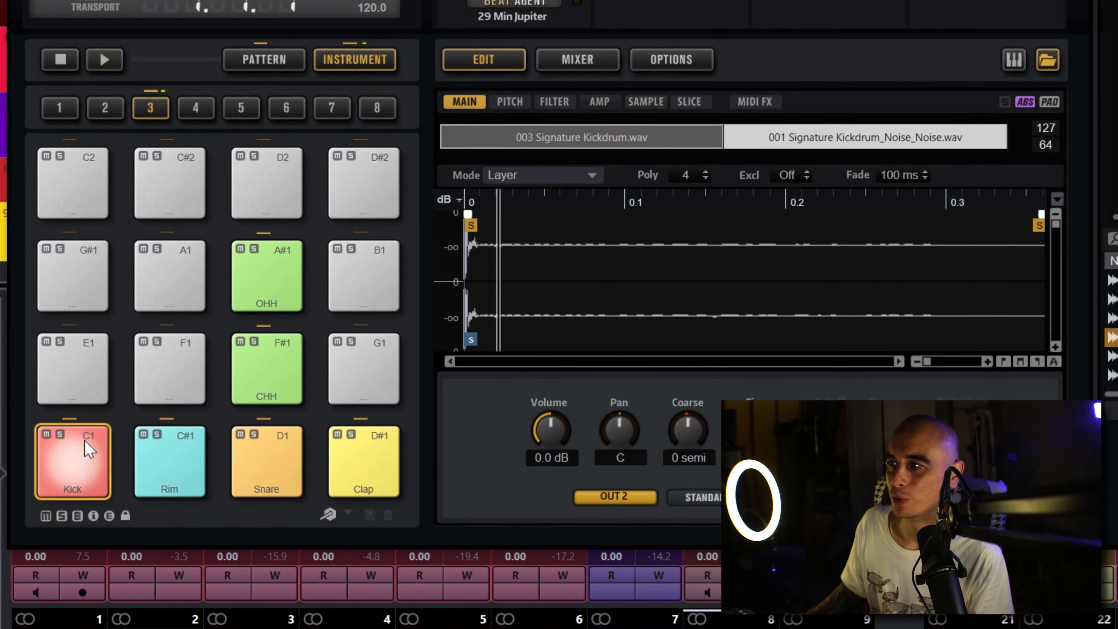
Step: Switch the Kick pad's editing scope from the whole pad to selected samples only (SEL)
{"action": "left_click", "coordinate": [632, 142]}
{"action": "left_click", "coordinate": [776, 138]}
{"action": "left_click", "coordinate": [667, 141]}
{"action": "left_click", "coordinate": [799, 137]}
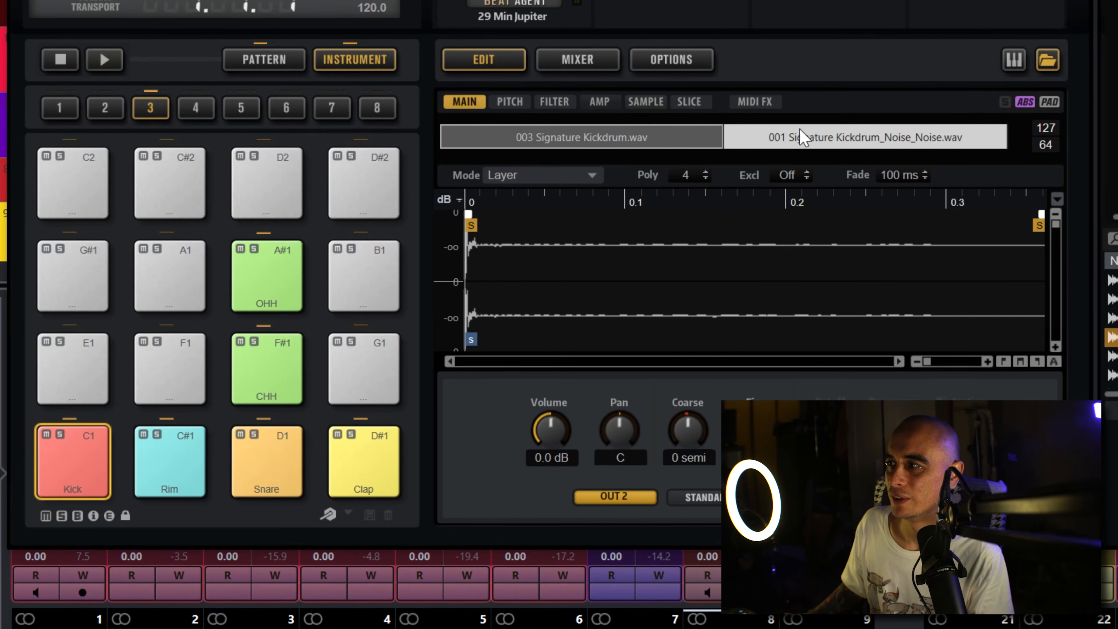
{"action": "left_click", "coordinate": [1049, 105]}
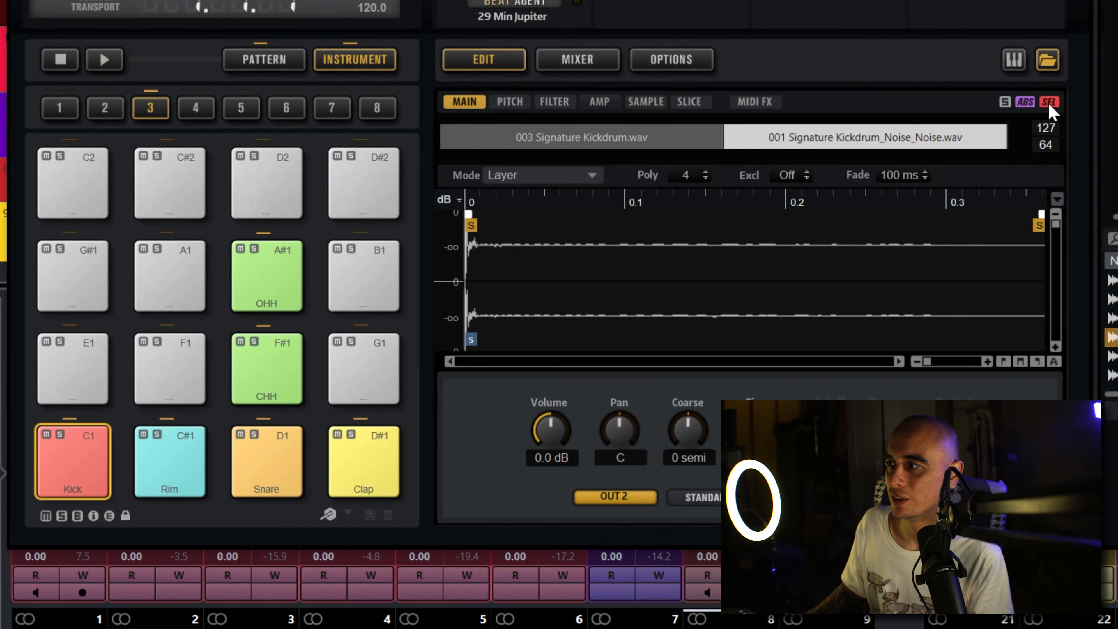
Step: Compare the settings of 003 Signature Kickdrum and 001 Signature Kickdrum_Noise_Noise on the Kick pad
{"action": "left_click", "coordinate": [658, 134]}
{"action": "left_click", "coordinate": [774, 136]}
{"action": "left_click", "coordinate": [635, 136]}
{"action": "left_click", "coordinate": [803, 136]}
{"action": "left_click", "coordinate": [681, 141]}
{"action": "left_click", "coordinate": [788, 140]}
{"action": "left_click", "coordinate": [675, 143]}
{"action": "left_click", "coordinate": [797, 141]}
{"action": "left_click", "coordinate": [676, 145]}
{"action": "left_click", "coordinate": [805, 141]}
{"action": "left_click", "coordinate": [695, 143]}
{"action": "left_click", "coordinate": [792, 141]}
{"action": "left_click", "coordinate": [688, 145]}
{"action": "left_click", "coordinate": [806, 139]}
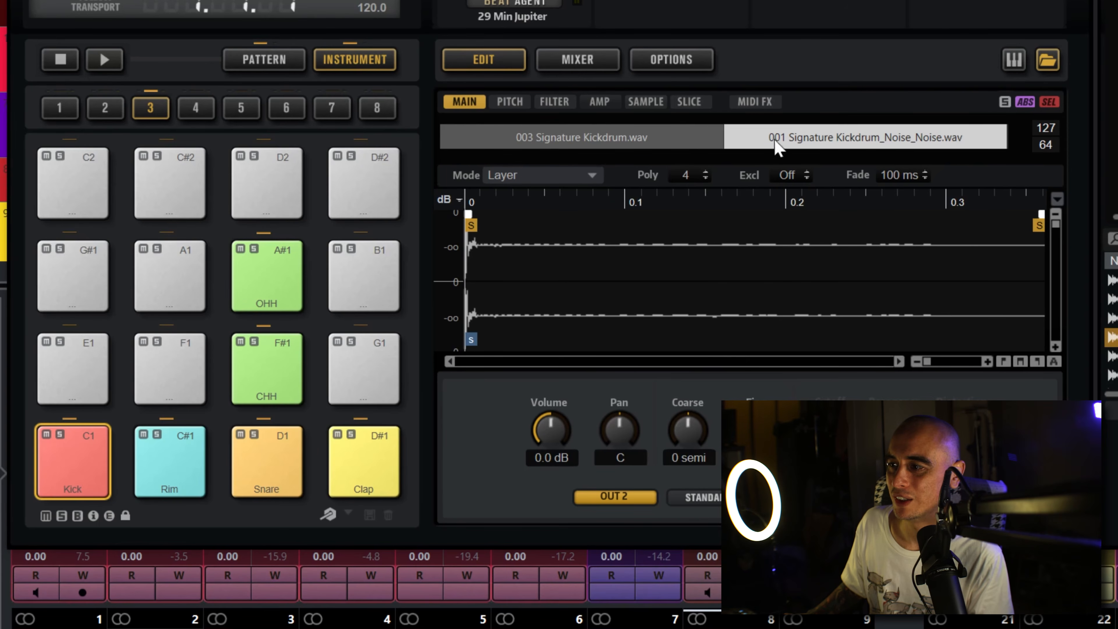
Step: Test the layered samples' volume at -∞ dB, switch editing to relative mode (REL) and set the volume to -8.2 dB
{"action": "left_click_drag", "start_coordinate": [552, 438], "coordinate": [554, 548]}
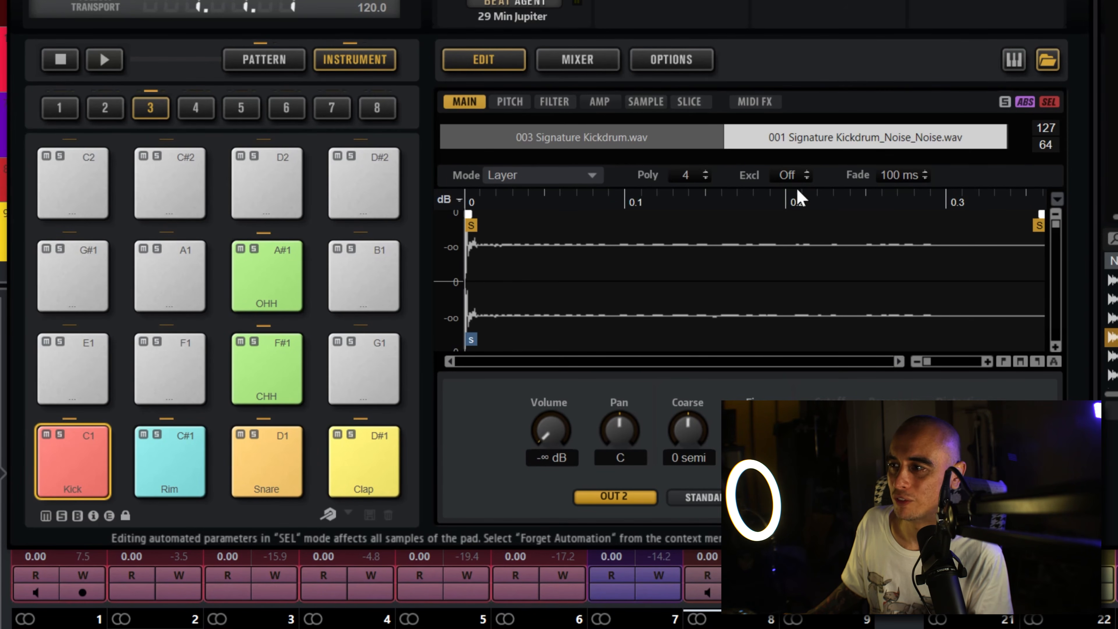
{"action": "left_click", "coordinate": [690, 142]}
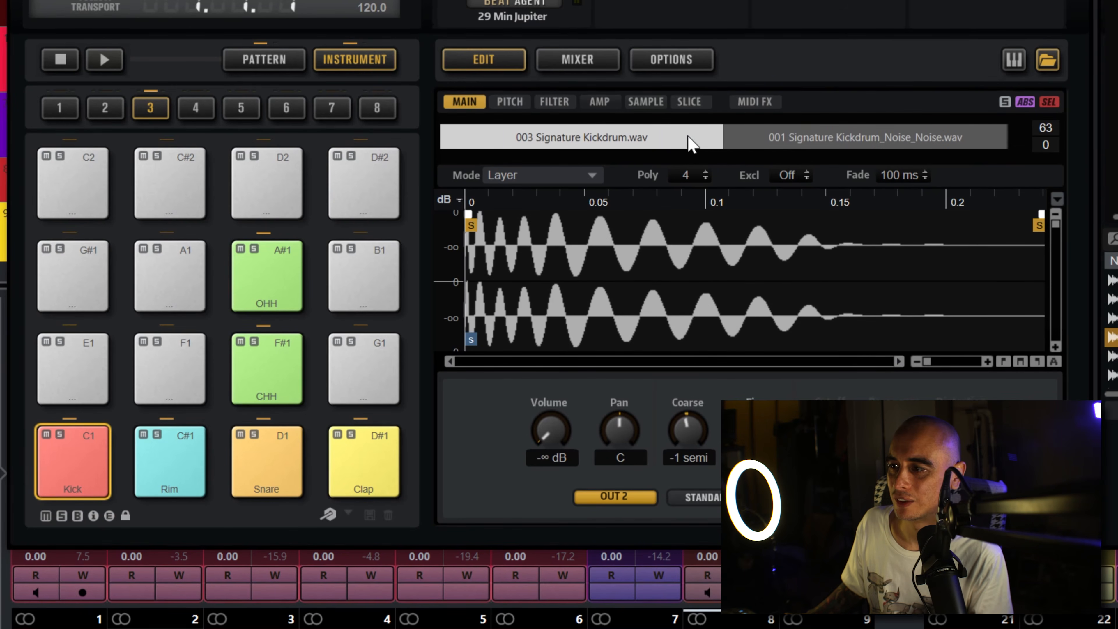
{"action": "left_click", "coordinate": [1024, 102]}
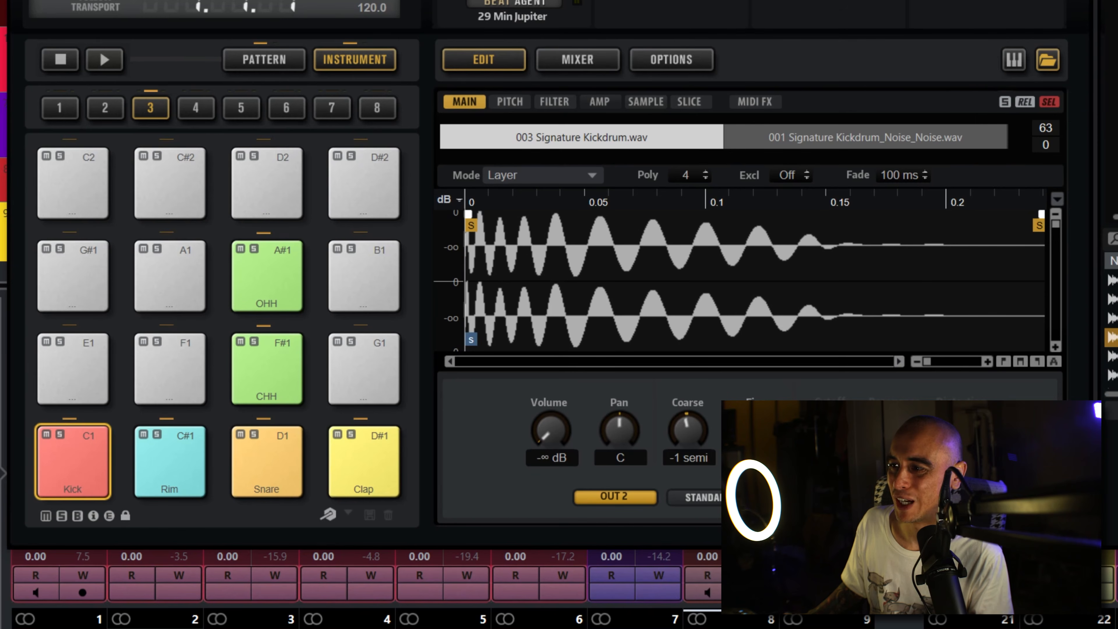
{"action": "left_click_drag", "start_coordinate": [540, 449], "coordinate": [585, 361]}
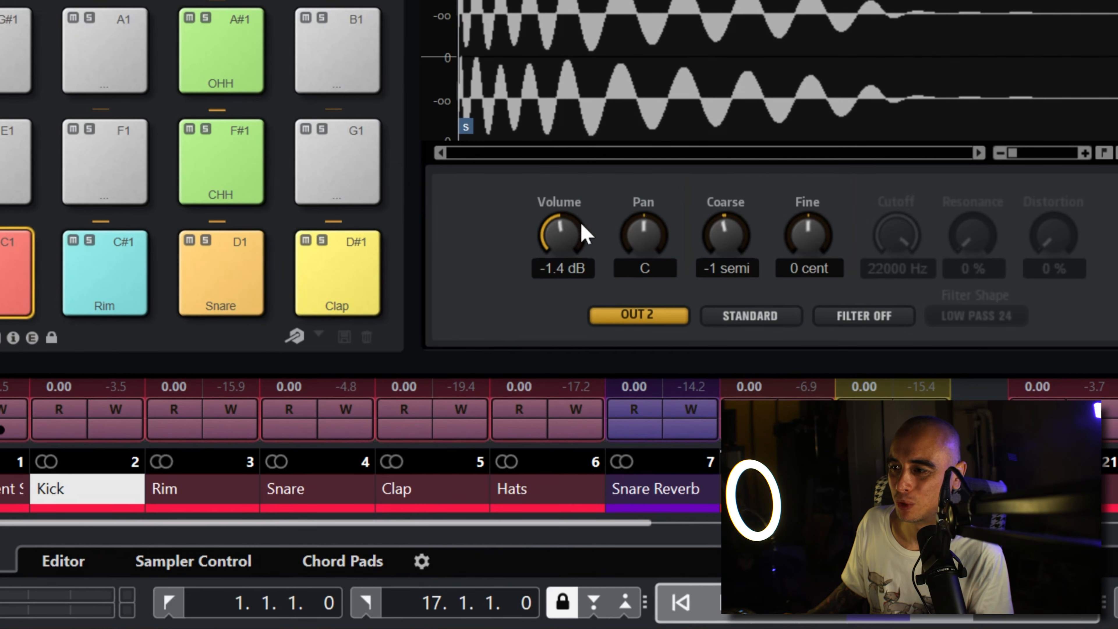
{"action": "left_click_drag", "start_coordinate": [582, 225], "coordinate": [576, 248]}
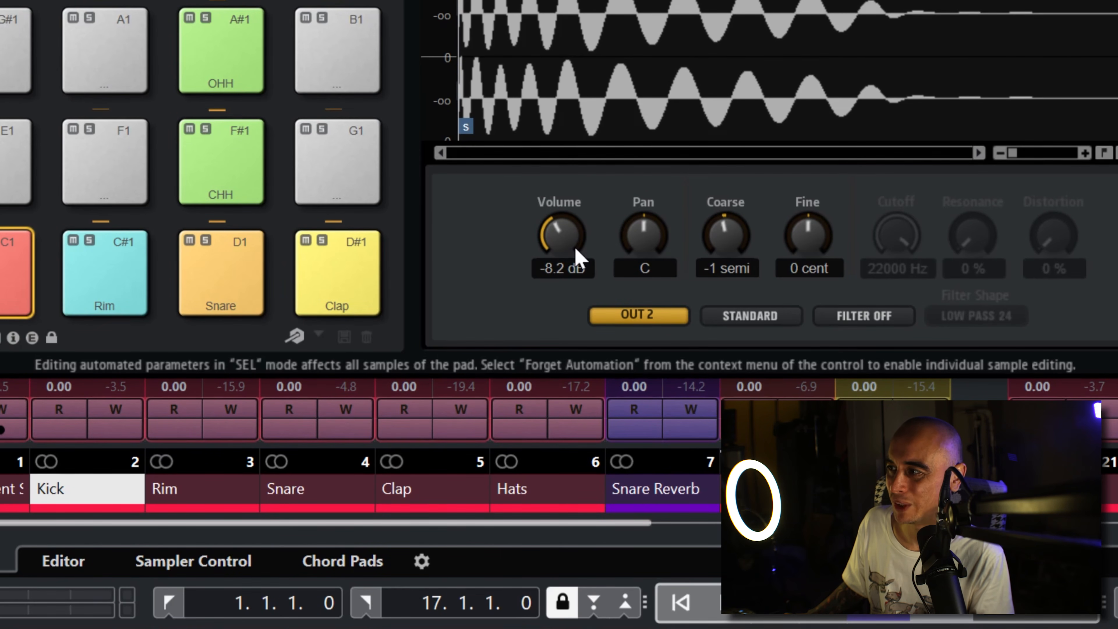
Step: Forget the Kick volume's automation and set the 003 Signature Kickdrum sample's volume to -0.3 dB, checking it against the noise sample
{"action": "right_click", "coordinate": [564, 237]}
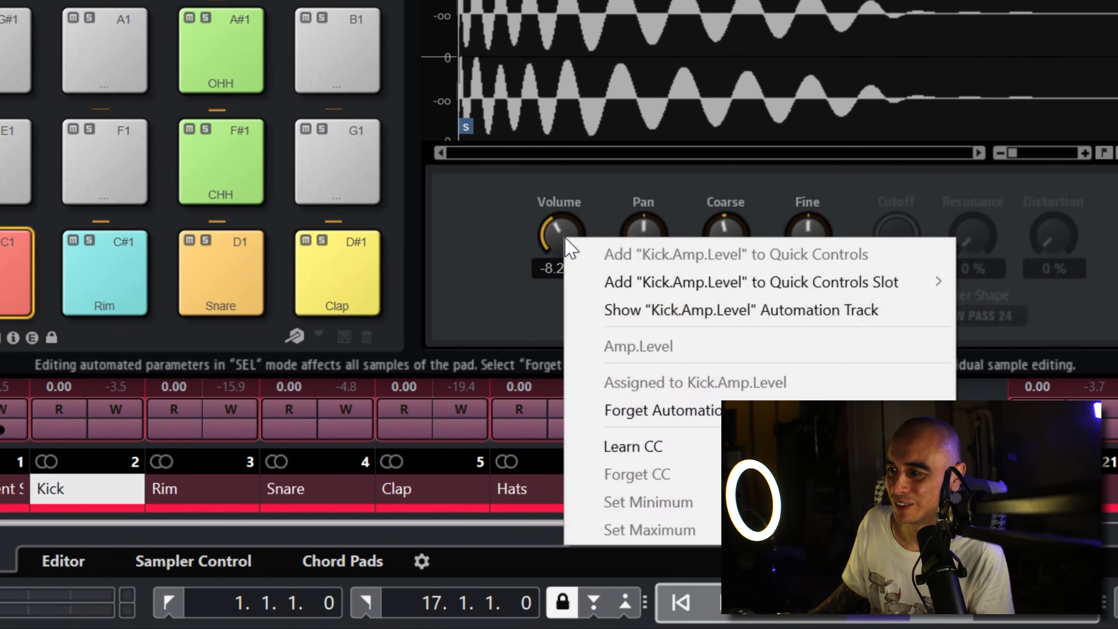
{"action": "left_click", "coordinate": [634, 410]}
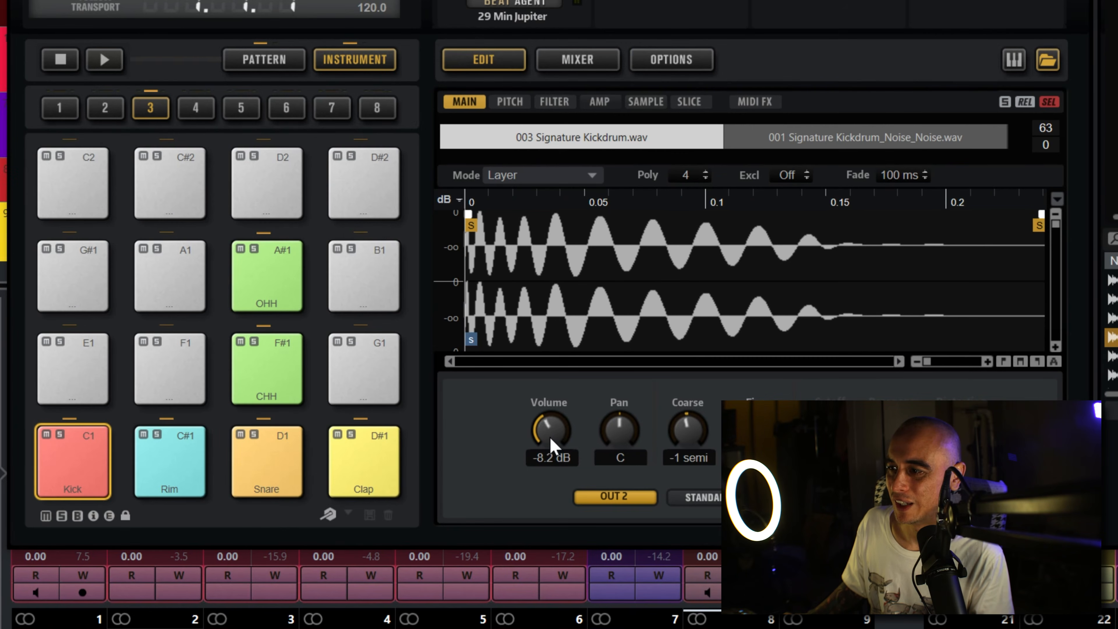
{"action": "mouse_move", "coordinate": [550, 437]}
{"action": "left_mouse_down"}
{"action": "mouse_move", "coordinate": [569, 401]}
{"action": "mouse_move", "coordinate": [561, 441]}
{"action": "mouse_move", "coordinate": [592, 424]}
{"action": "mouse_move", "coordinate": [574, 380]}
{"action": "mouse_move", "coordinate": [585, 441]}
{"action": "mouse_move", "coordinate": [546, 459]}
{"action": "left_mouse_up"}
{"action": "left_click", "coordinate": [794, 143]}
{"action": "left_click", "coordinate": [618, 140]}
{"action": "left_click", "coordinate": [731, 140]}
{"action": "left_click", "coordinate": [699, 145]}
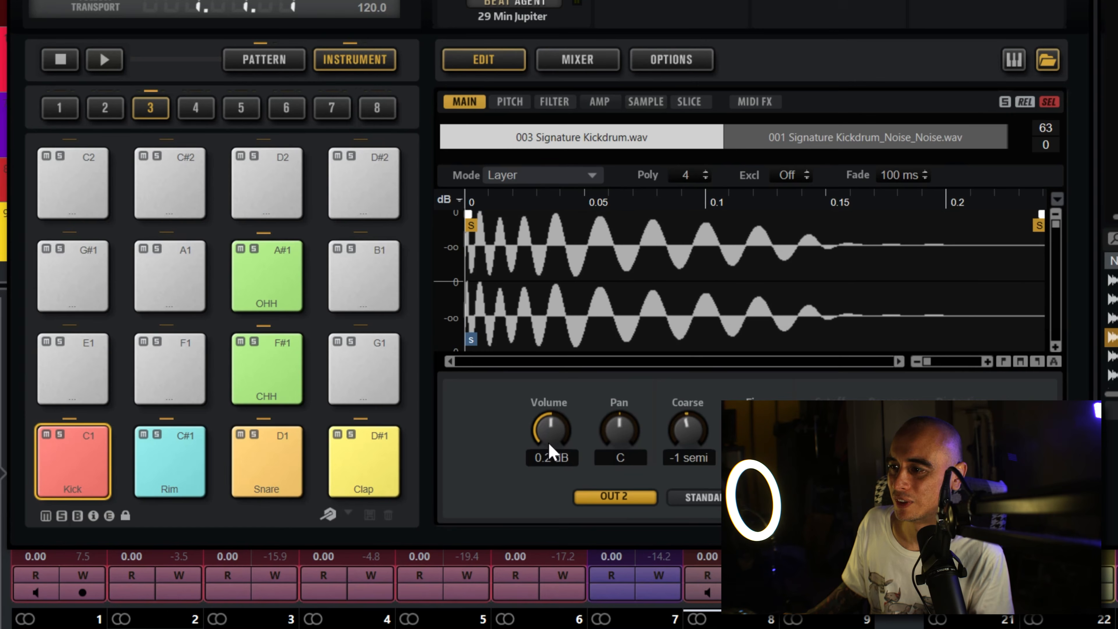
Step: Set the 001 Signature Kickdrum_Noise_Noise sample's volume to 3.7 dB, starting from -∞ dB during playback
{"action": "left_click", "coordinate": [827, 137]}
{"action": "left_click_drag", "start_coordinate": [550, 430], "coordinate": [554, 581]}
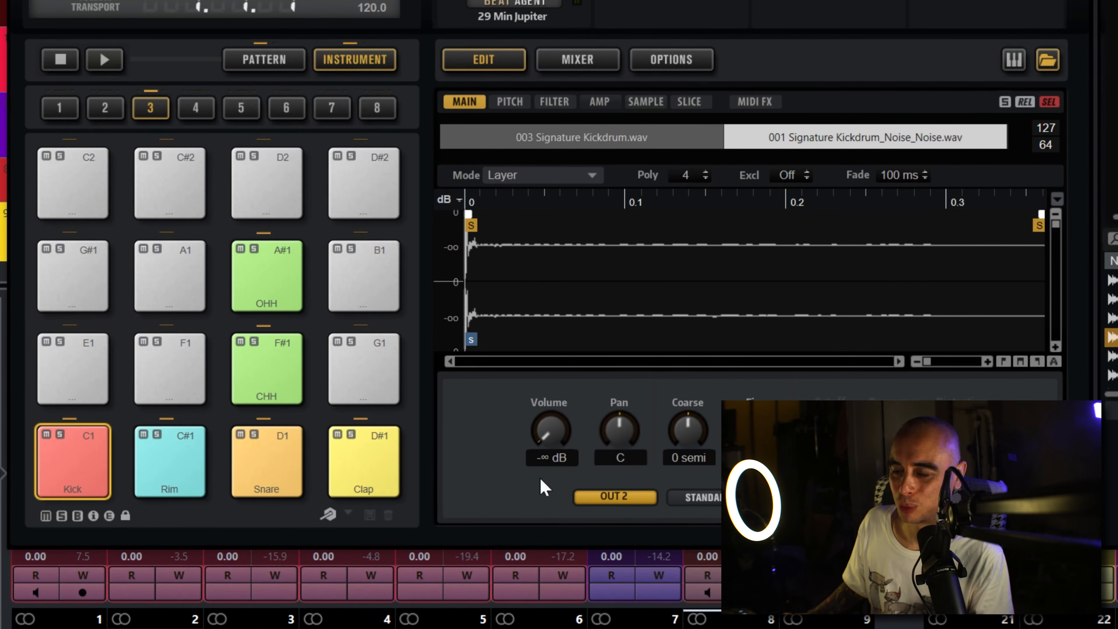
{"action": "key", "text": "space"}
{"action": "left_click_drag", "start_coordinate": [553, 439], "coordinate": [598, 340]}
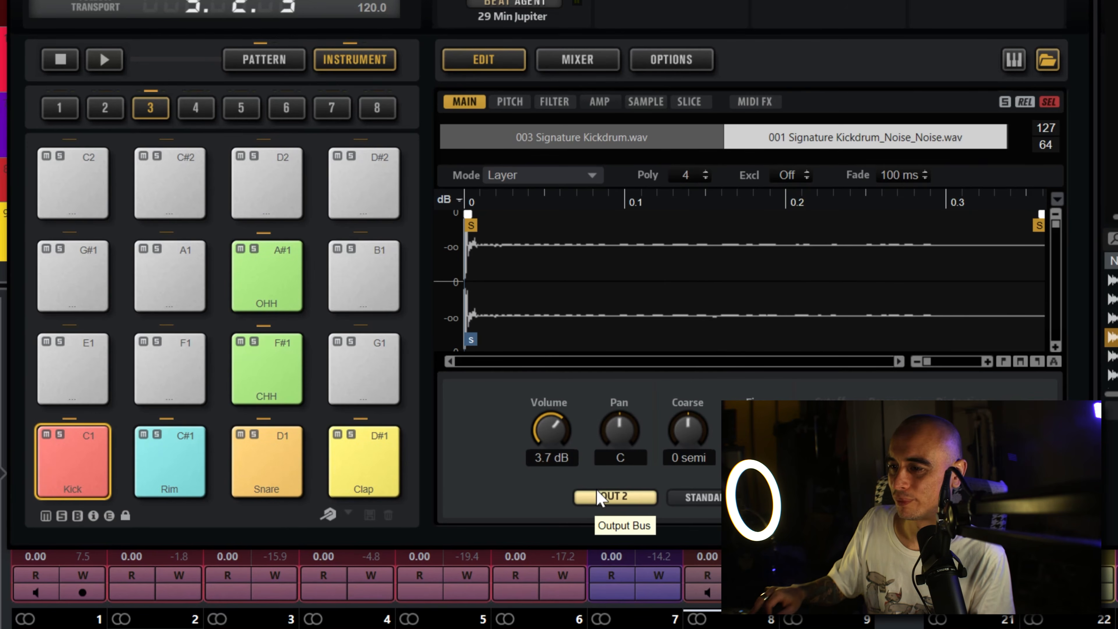
Step: Browse to the 004 80s Big Snares folder for the Snare pad and forget the pad's volume automation
{"action": "left_click", "coordinate": [282, 451]}
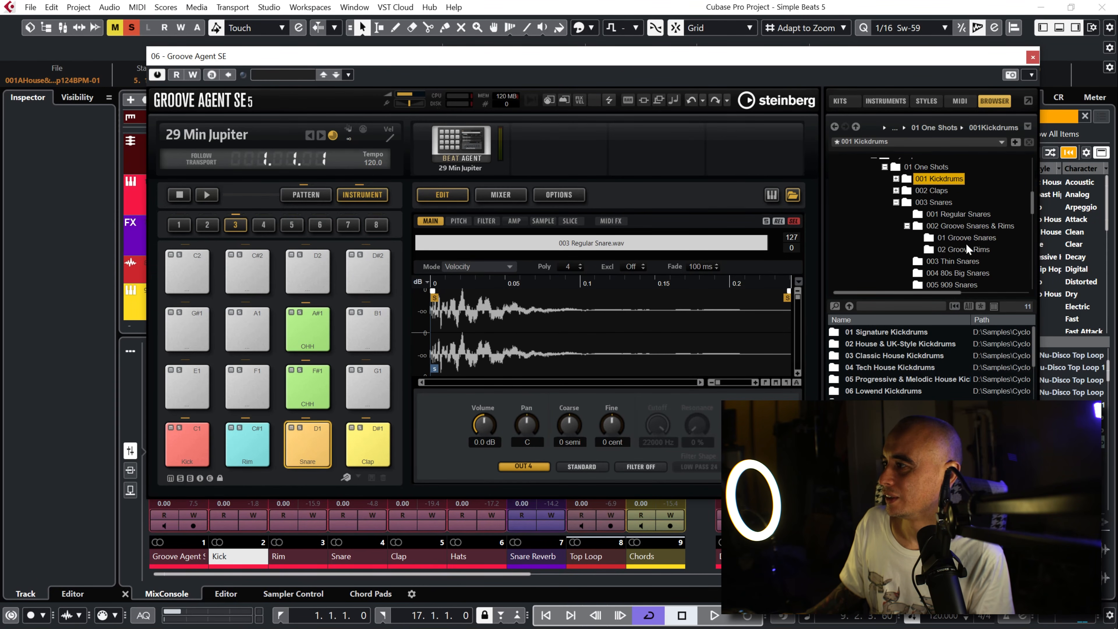
{"action": "left_click", "coordinate": [959, 273]}
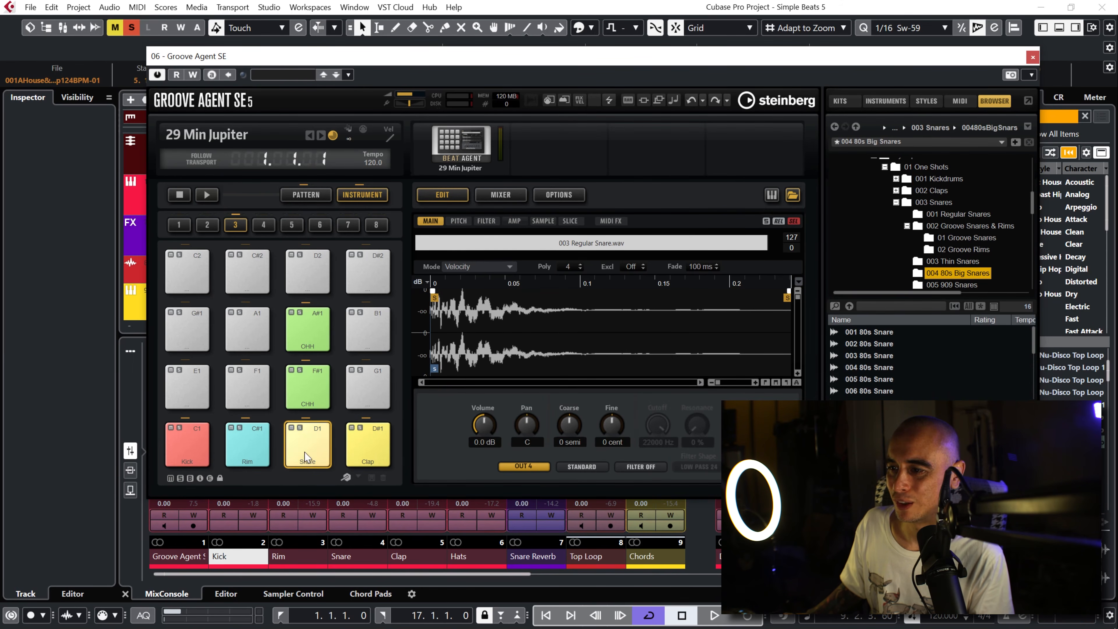
{"action": "right_click", "coordinate": [476, 430]}
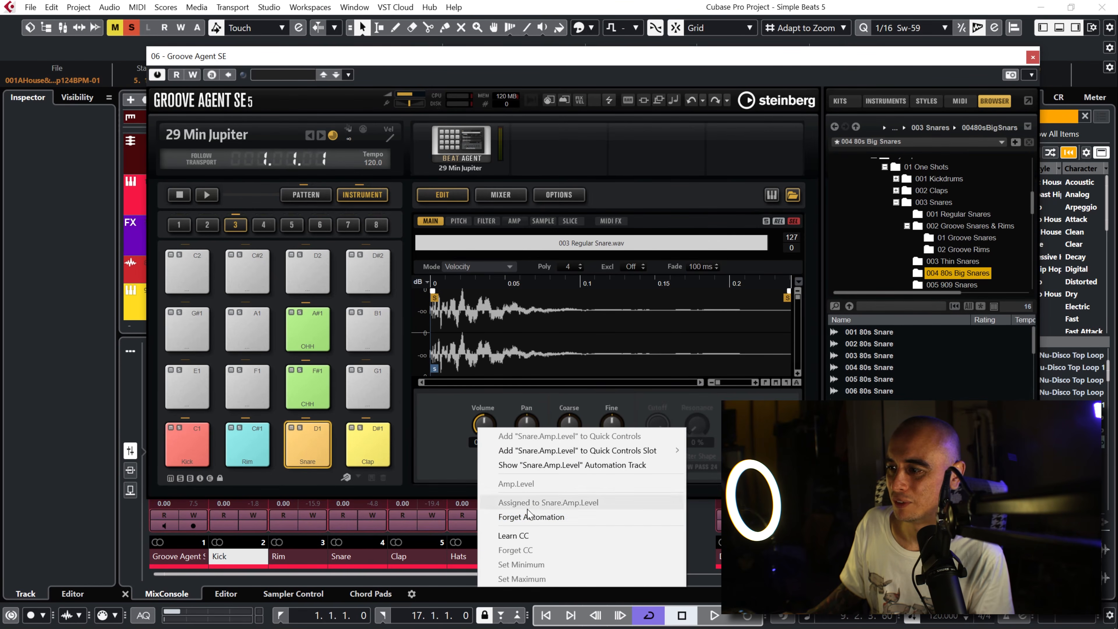
{"action": "left_click", "coordinate": [533, 517]}
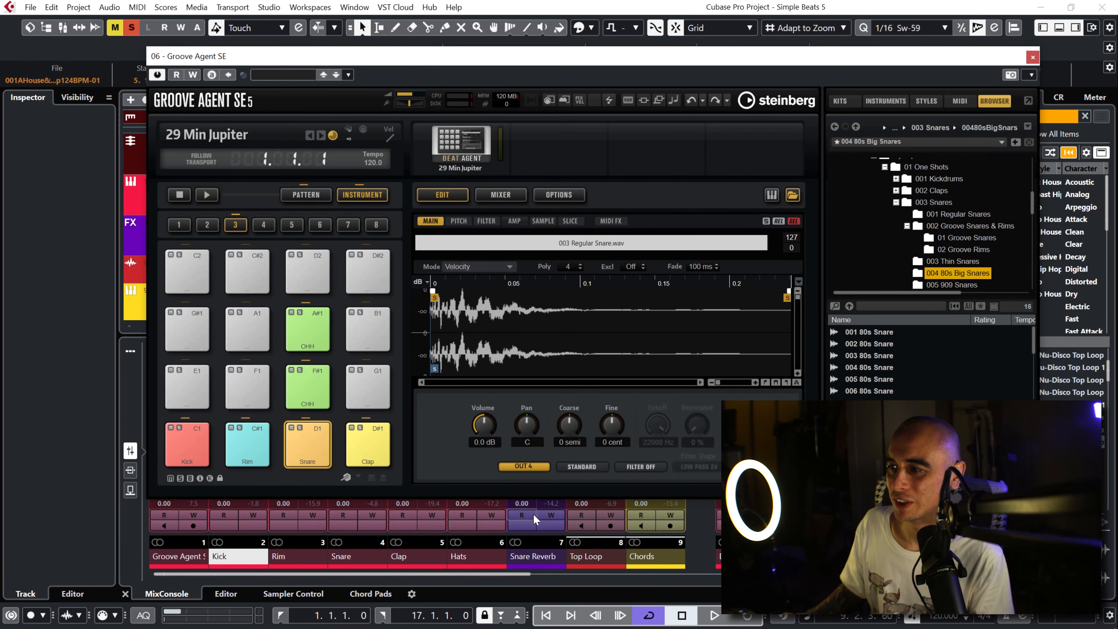
Step: Audition the samples in the 004 80s Big Snares folder from 001 80s Snare onwards, settling on 006 80s Snare
{"action": "double_click", "coordinate": [882, 331]}
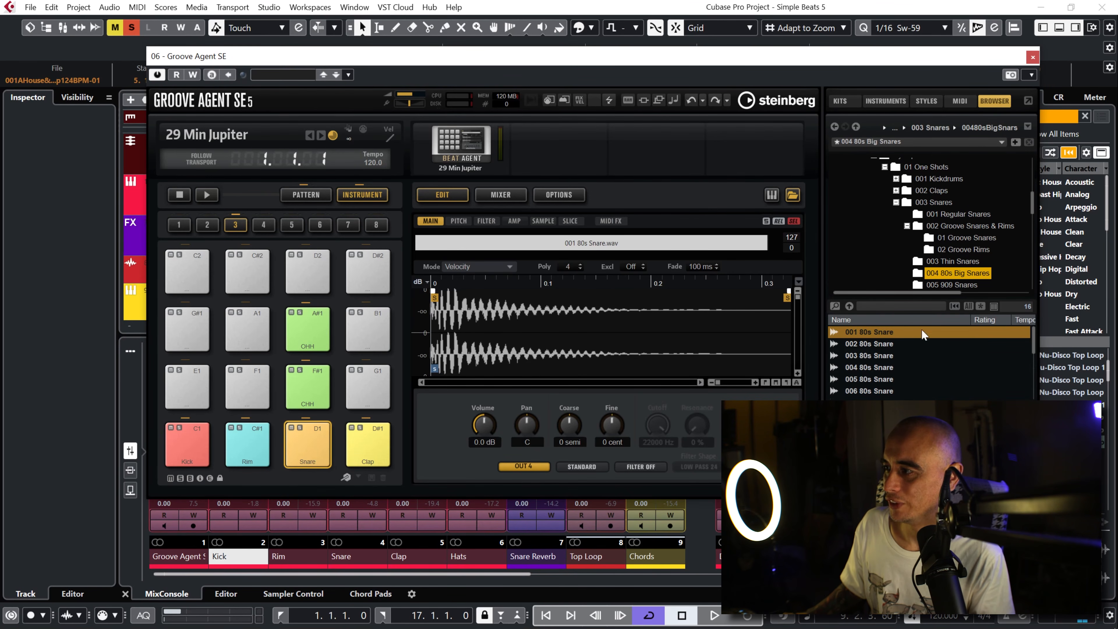
{"action": "key", "text": "Down"}
{"action": "key", "text": "Down"}
{"action": "key", "text": "Down"}
{"action": "key", "text": "Down"}
{"action": "key", "text": "Down"}
{"action": "key", "text": "Down"}
{"action": "key", "text": "Up"}
{"action": "key", "text": "Up"}
{"action": "key", "text": "Down"}
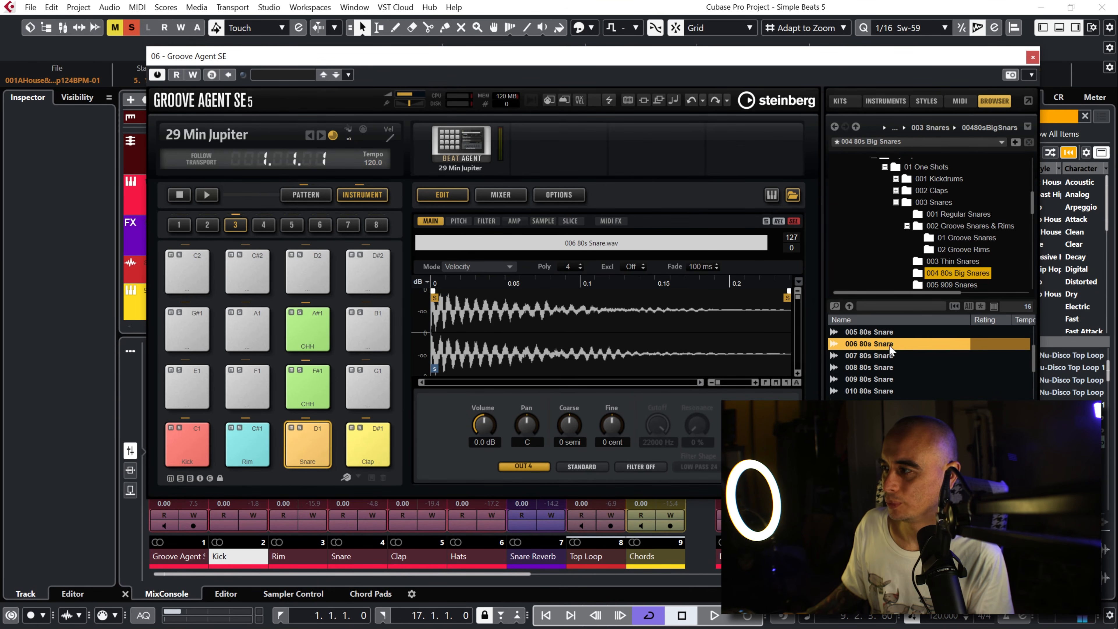
Step: Add 006 80s Snare to the Snare pad beside 003 Regular Snare, set the mode to Layer and audition the pad
{"action": "left_click_drag", "start_coordinate": [337, 442], "coordinate": [312, 450]}
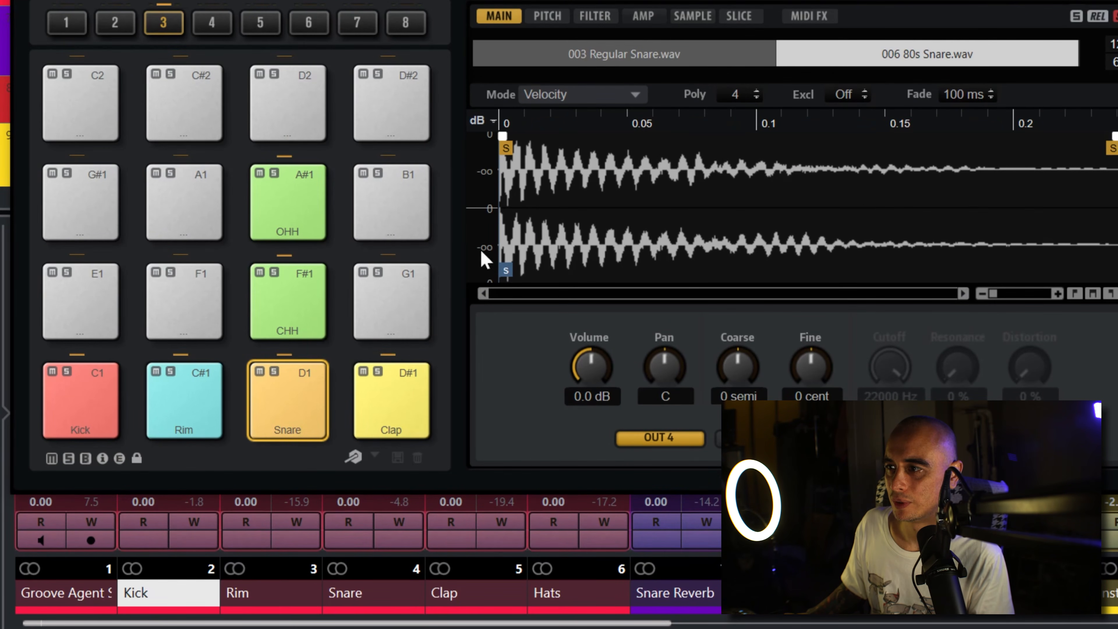
{"action": "left_click", "coordinate": [633, 96]}
{"action": "left_click", "coordinate": [620, 143]}
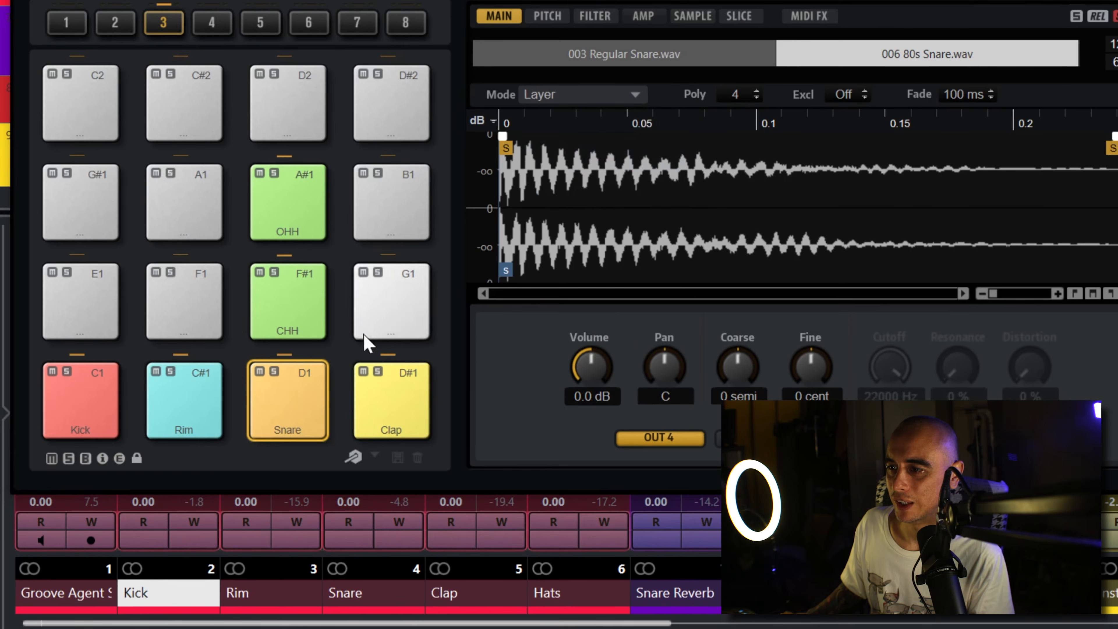
{"action": "left_click", "coordinate": [294, 397]}
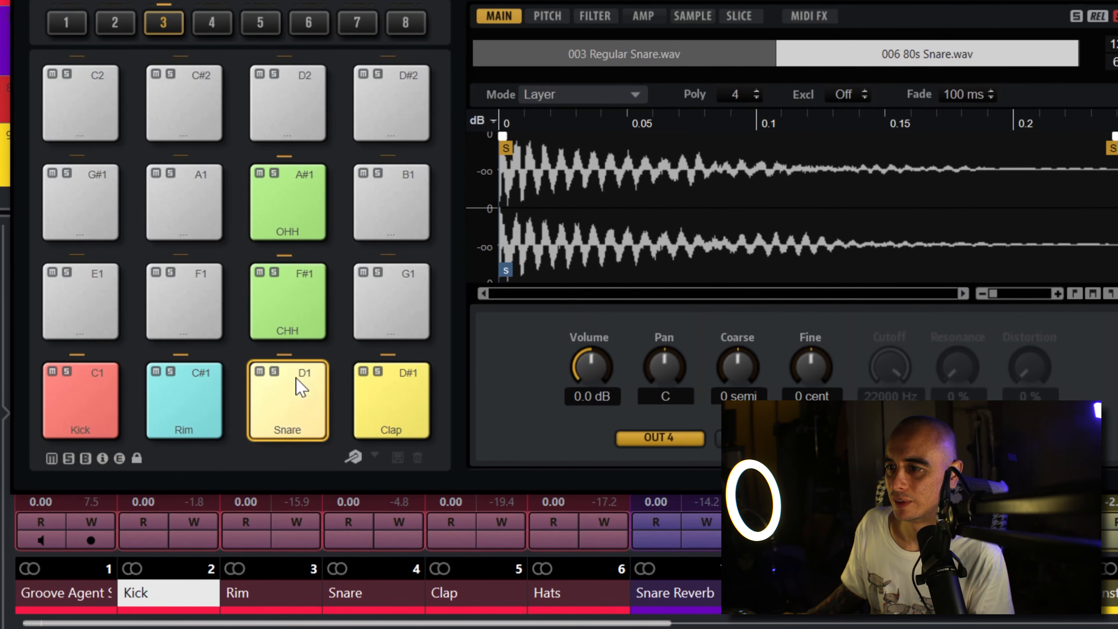
Step: Solo the Snare pad, set the 006 80s Snare sample's volume to -6.9 dB starting from -∞ dB, and unsolo the pad
{"action": "left_click", "coordinate": [275, 372]}
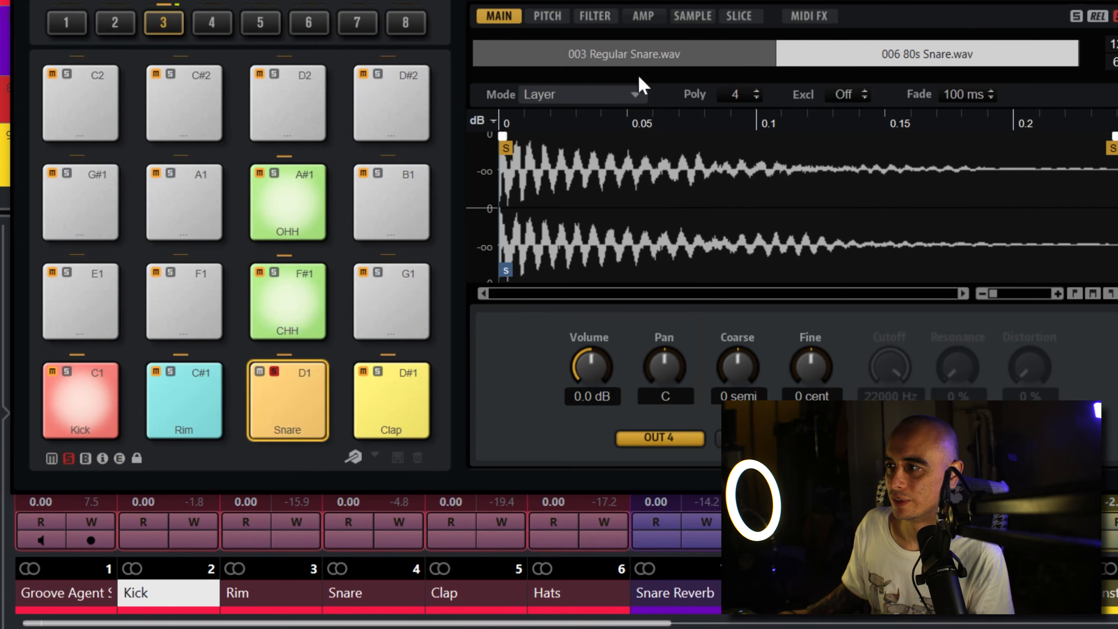
{"action": "left_click", "coordinate": [687, 55]}
{"action": "left_click", "coordinate": [834, 62]}
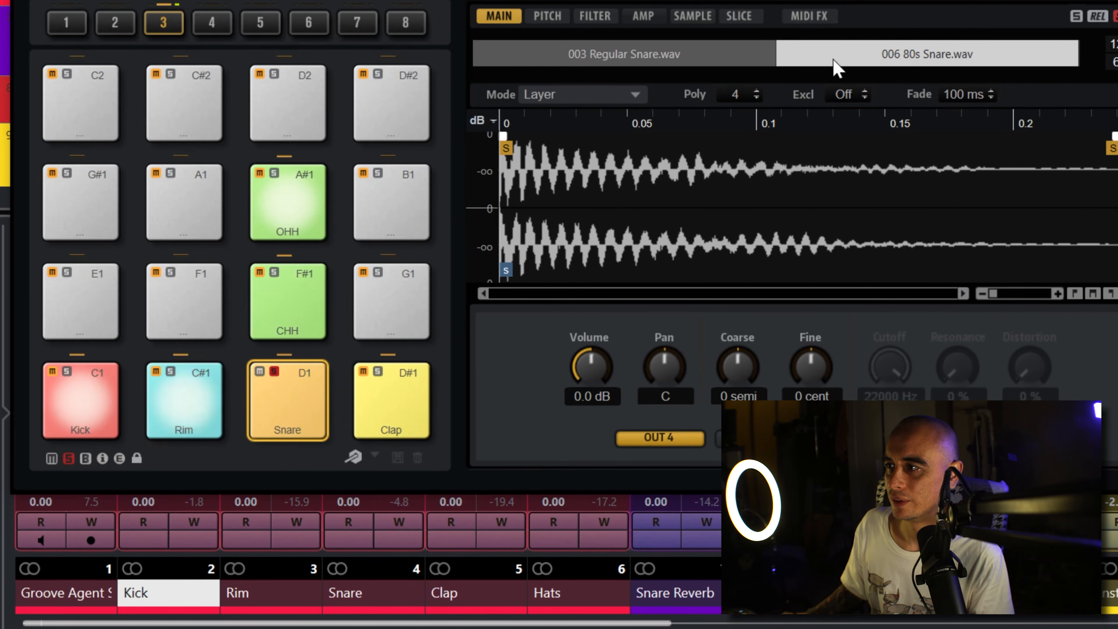
{"action": "left_click_drag", "start_coordinate": [581, 357], "coordinate": [590, 484]}
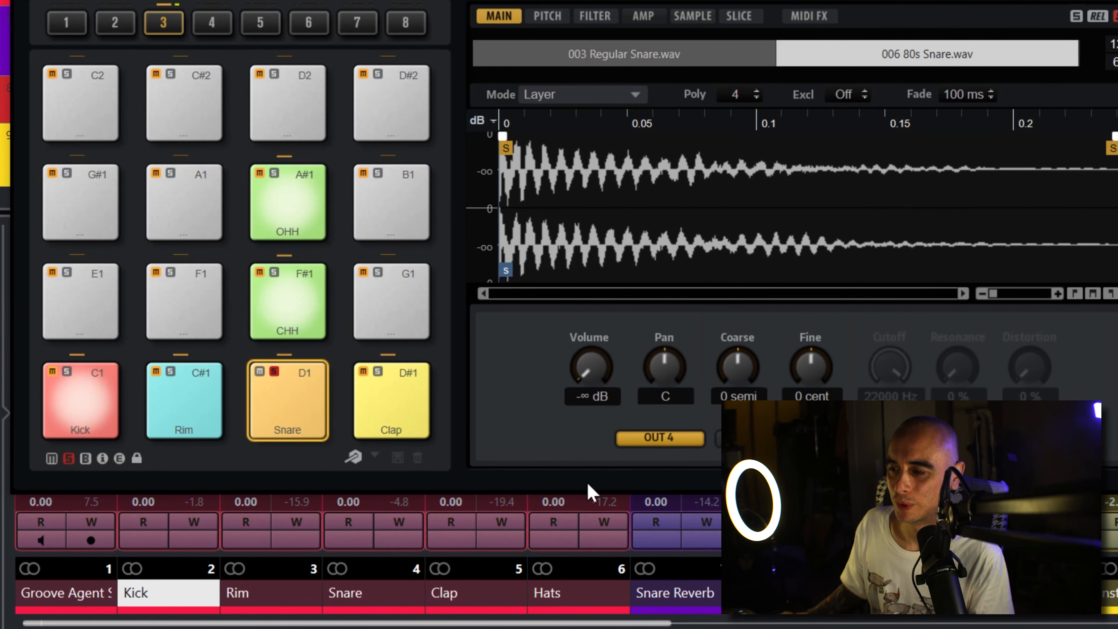
{"action": "left_click_drag", "start_coordinate": [594, 370], "coordinate": [612, 298]}
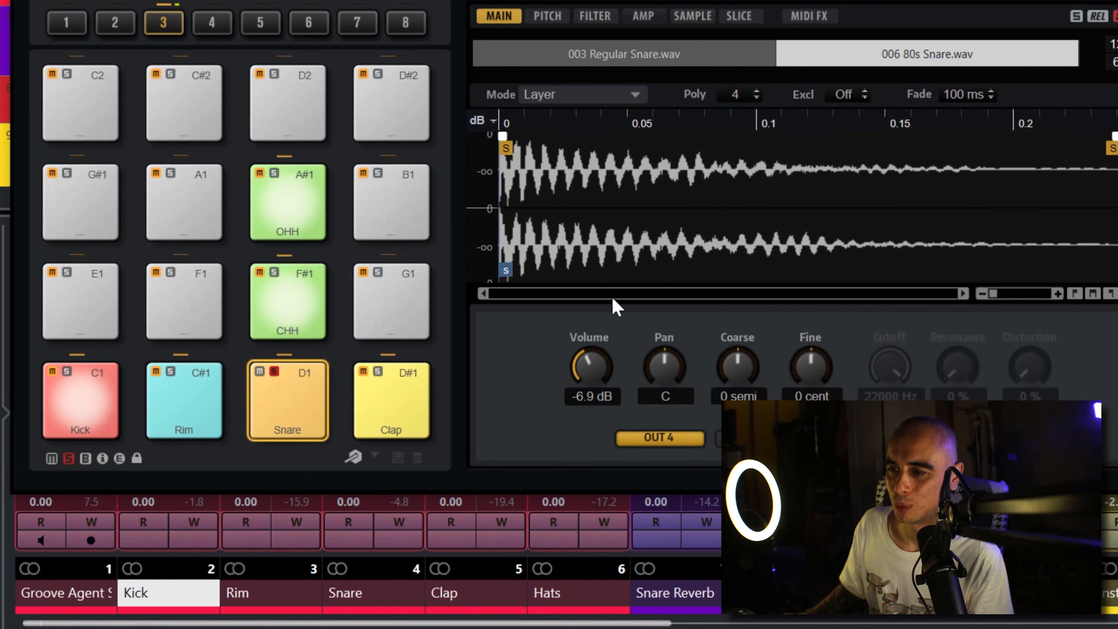
{"action": "left_click", "coordinate": [274, 371]}
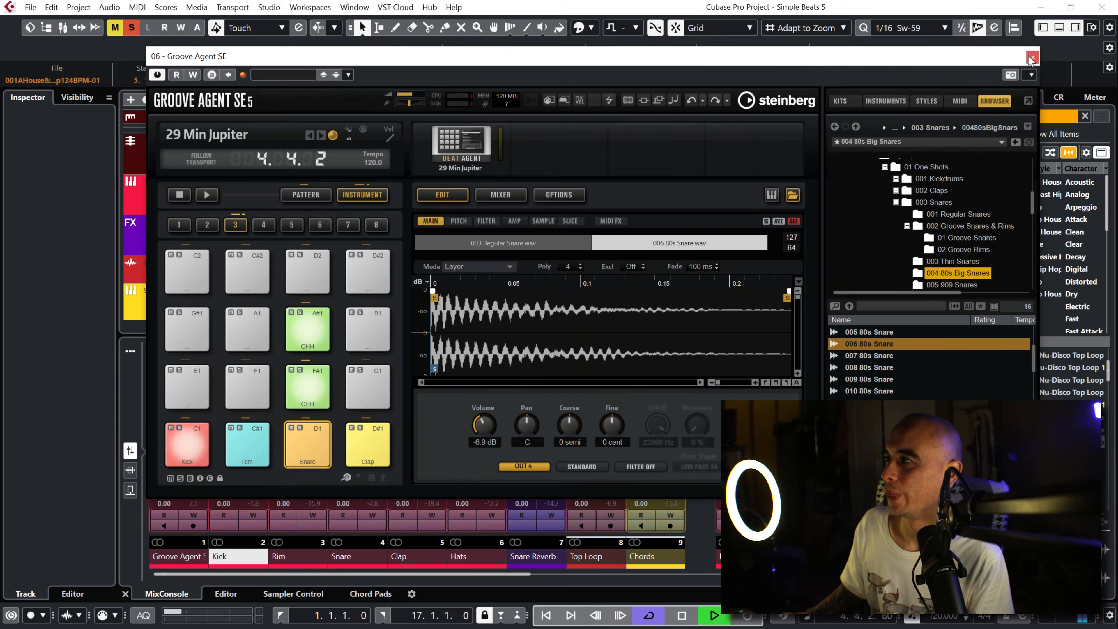
Step: Close the drum instrument window, unsolo all tracks to hear the full mix, select the Snare channel and stop playback
{"action": "left_click", "coordinate": [1031, 55]}
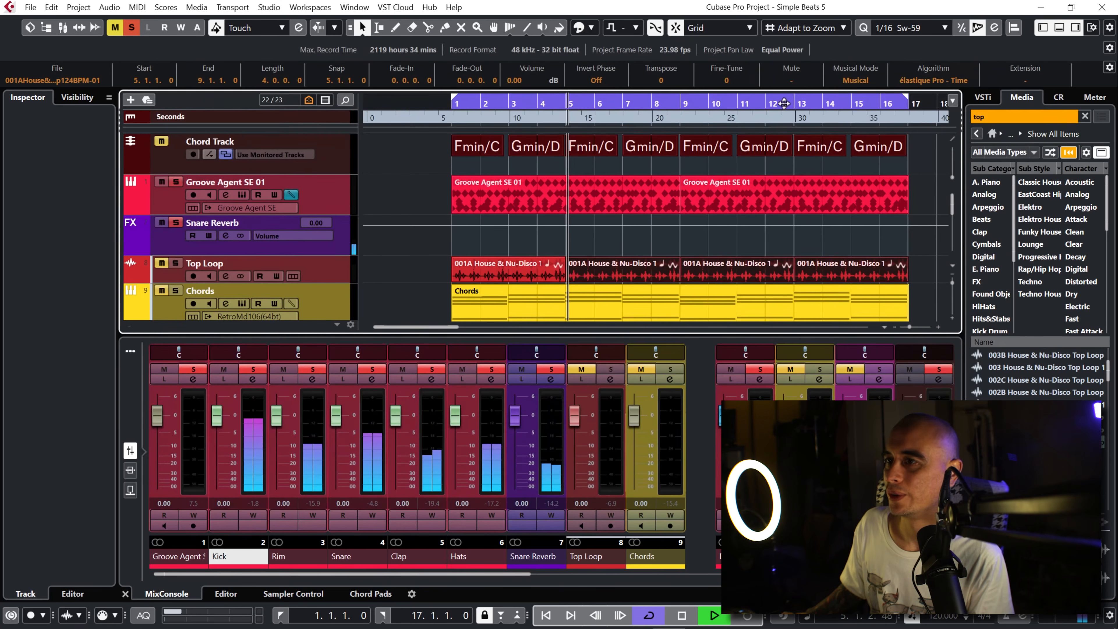
{"action": "left_click", "coordinate": [133, 27]}
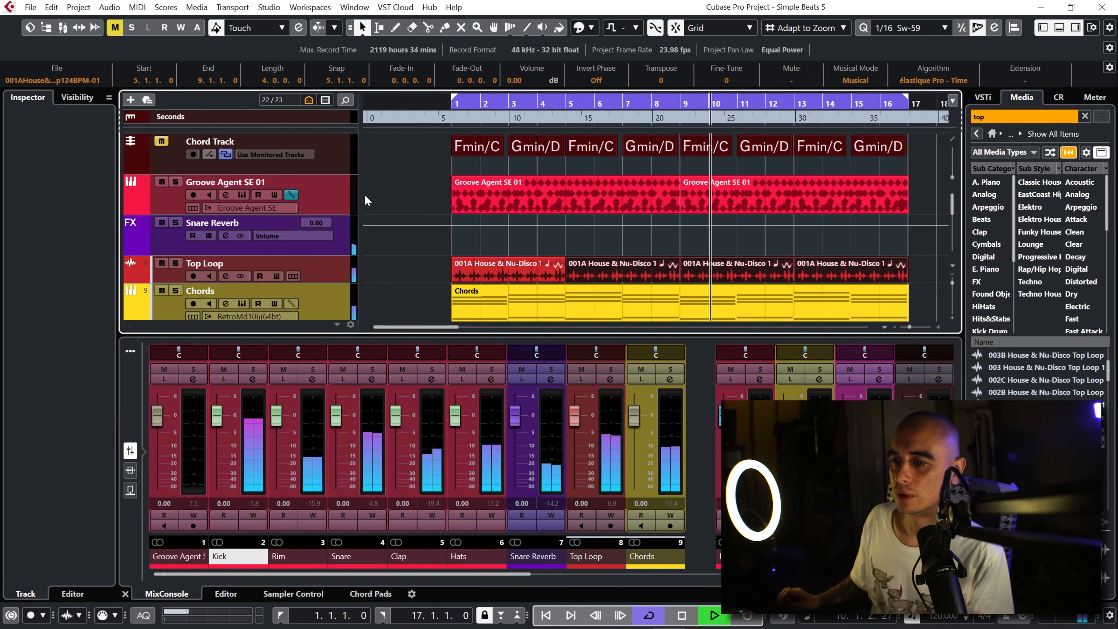
{"action": "left_click", "coordinate": [359, 556]}
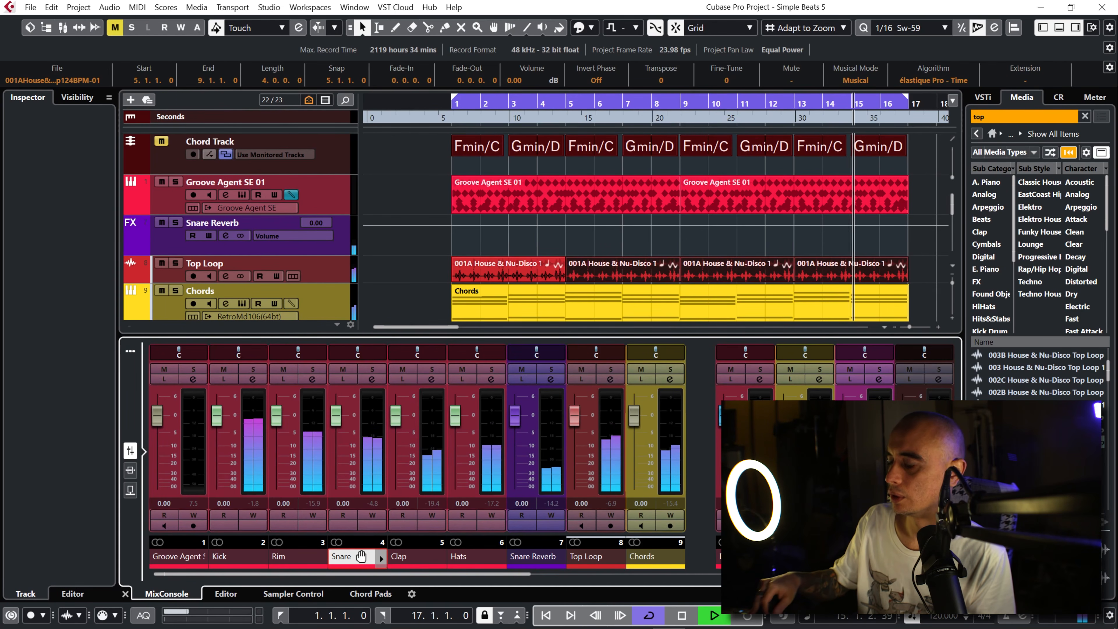
{"action": "key", "text": "space"}
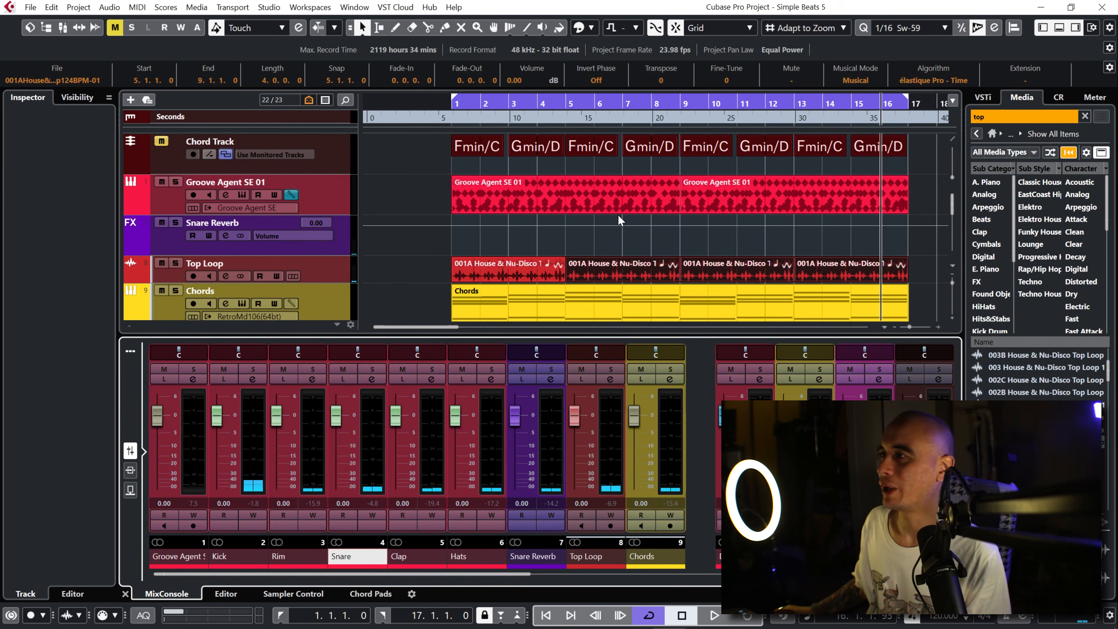
Step: Show Groove Agent SE's pattern pads for the drum track and remove the Intro pattern from pad G#-1
{"action": "left_click", "coordinate": [242, 196]}
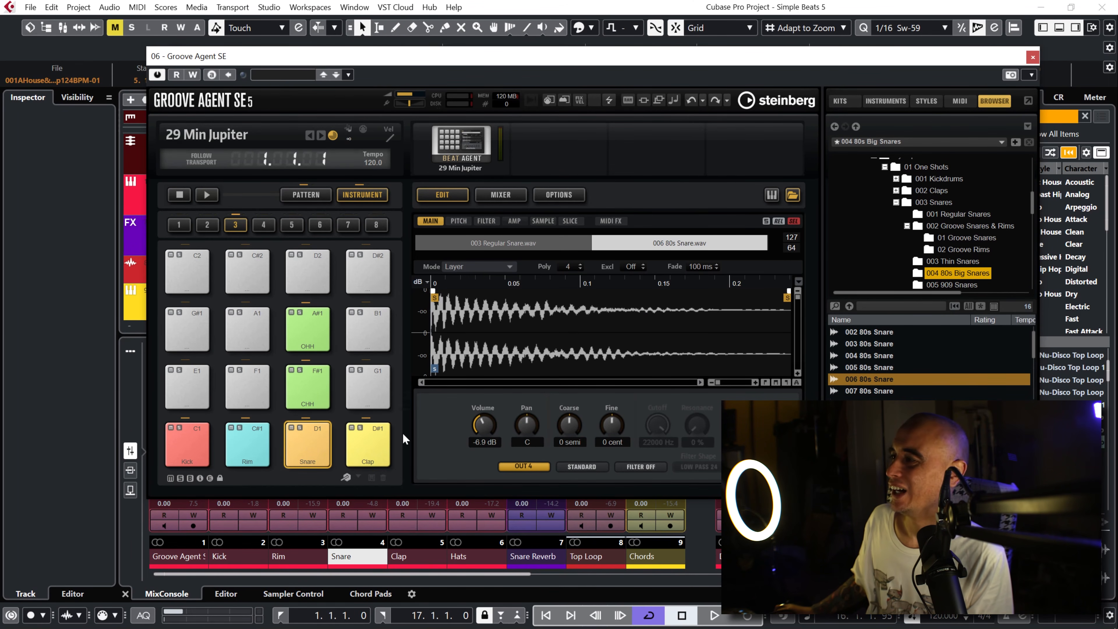
{"action": "left_click", "coordinate": [307, 197]}
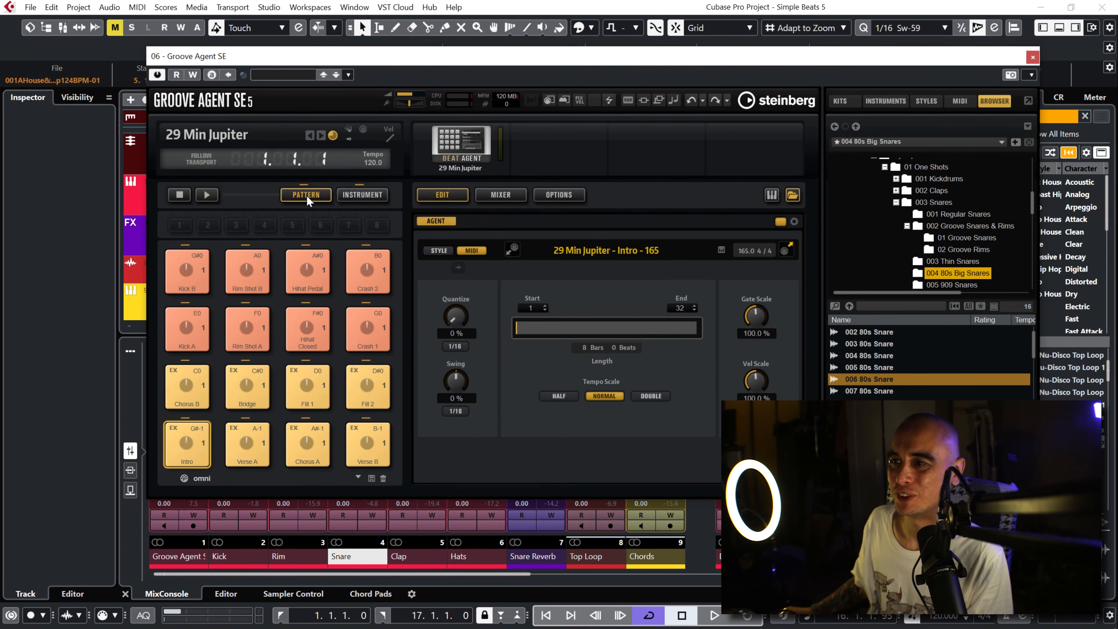
{"action": "right_click", "coordinate": [186, 449]}
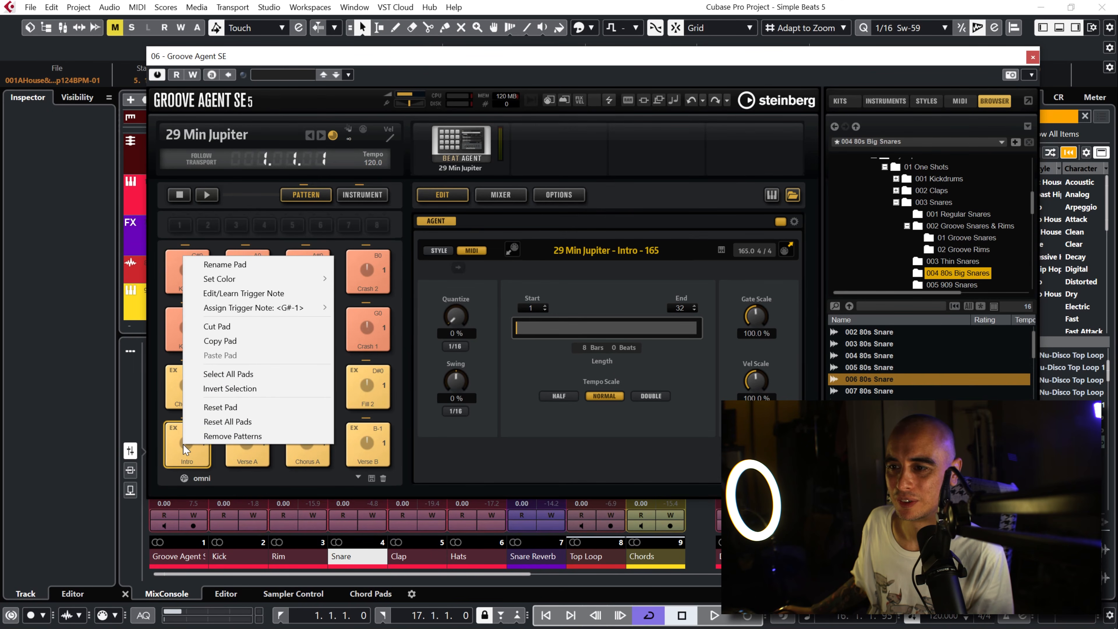
{"action": "left_click", "coordinate": [232, 436]}
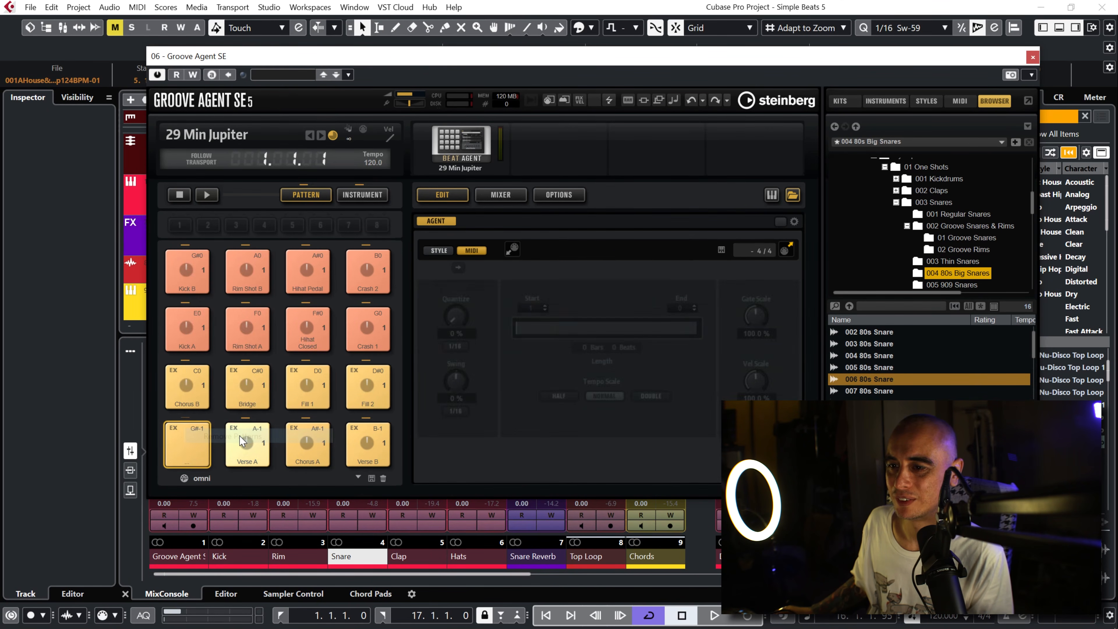
Step: Remove the patterns from all remaining pads, including Rim Shot B, Hihat Pedal and Crash 2
{"action": "right_click", "coordinate": [198, 434]}
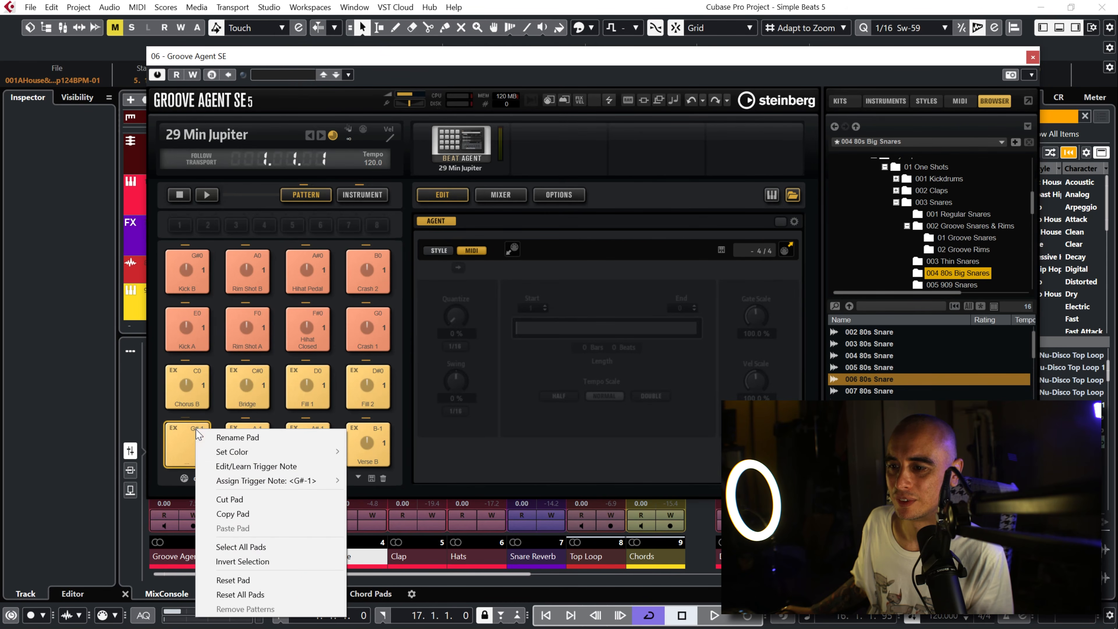
{"action": "left_click", "coordinate": [187, 443]}
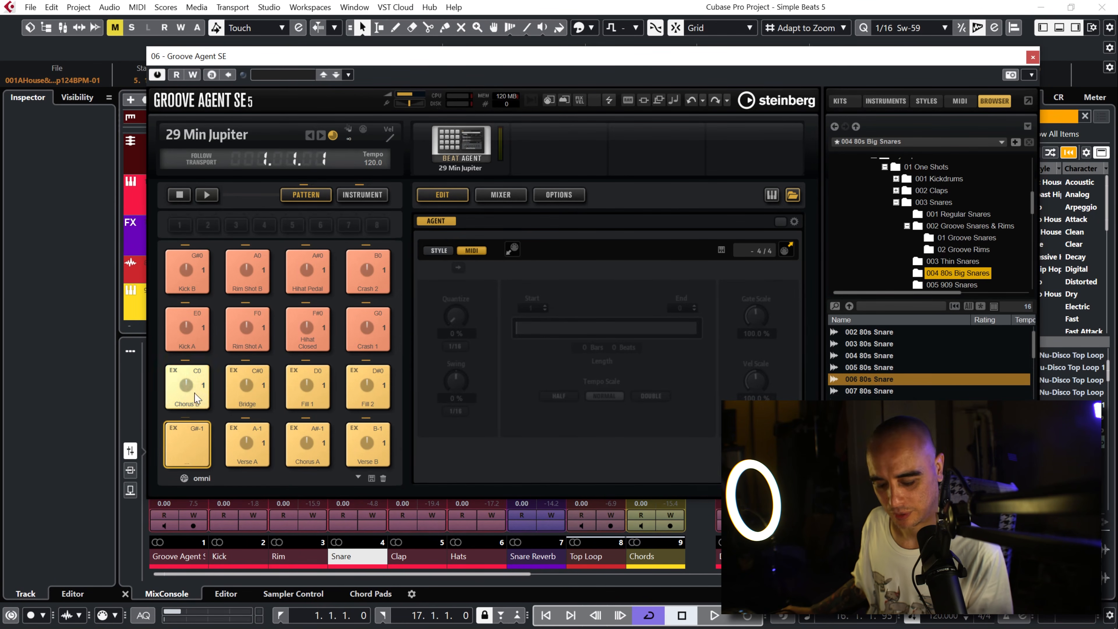
{"action": "right_click", "coordinate": [198, 280]}
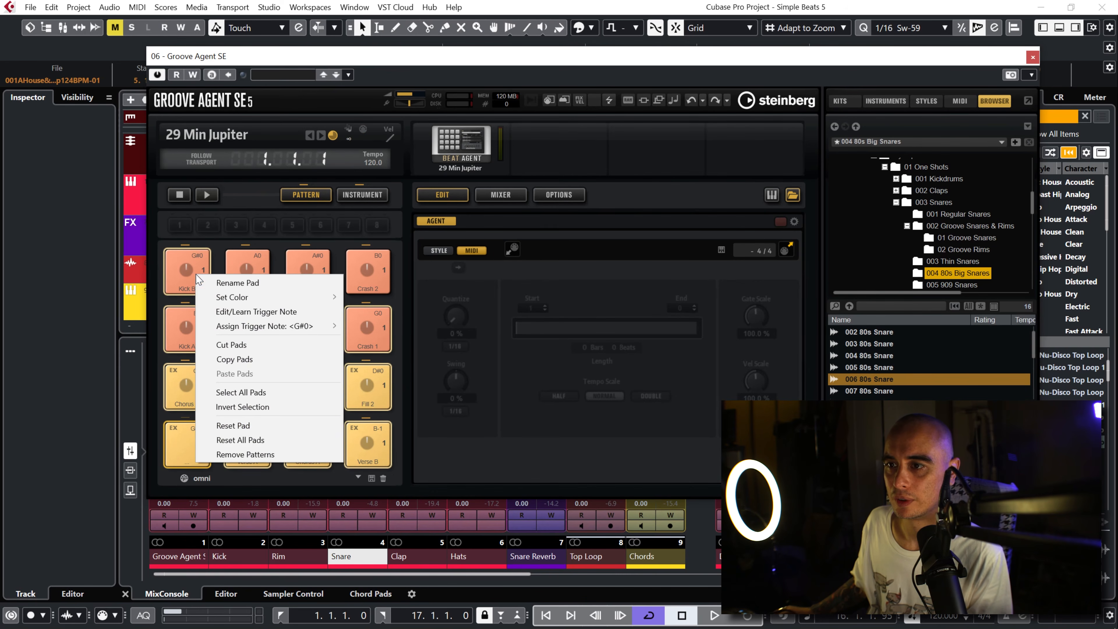
{"action": "left_click", "coordinate": [238, 455]}
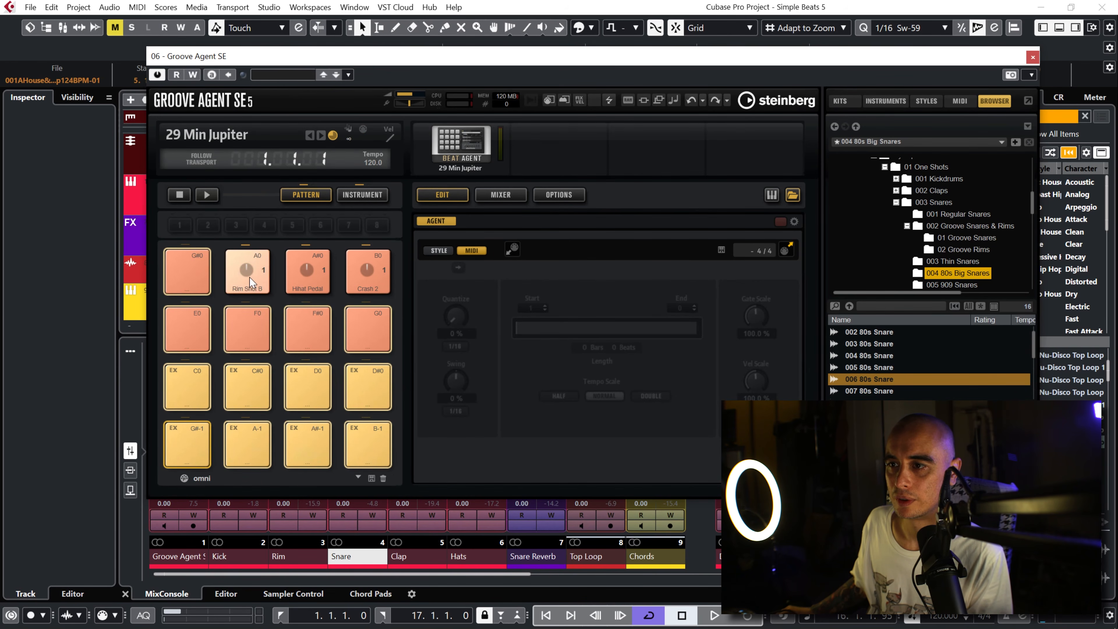
{"action": "left_click", "coordinate": [250, 282]}
{"action": "left_click", "coordinate": [372, 282], "text": "shift"}
{"action": "right_click", "coordinate": [372, 282]}
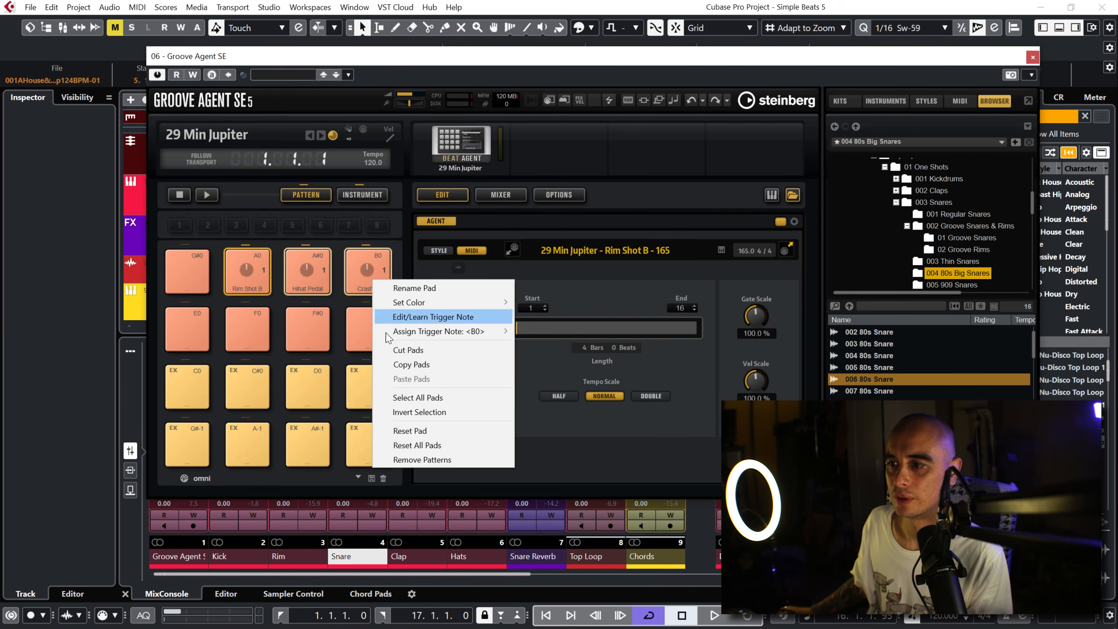
{"action": "left_click", "coordinate": [394, 460]}
Step: Load the 4am - Break MIDI pattern onto pad G#-1
{"action": "left_click", "coordinate": [187, 271]}
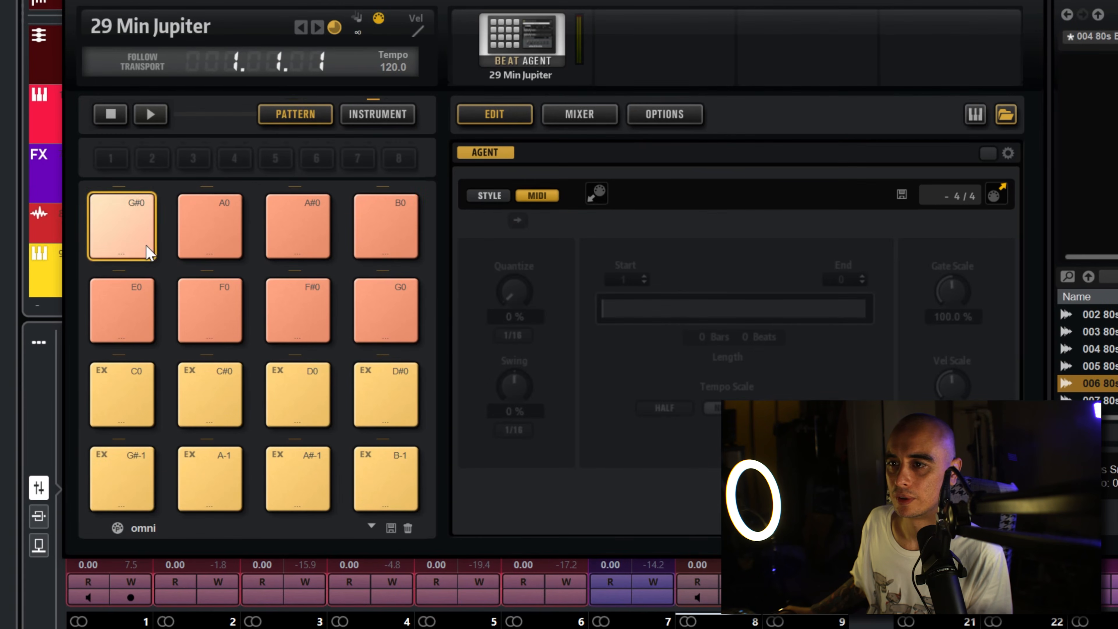
{"action": "left_click", "coordinate": [109, 488]}
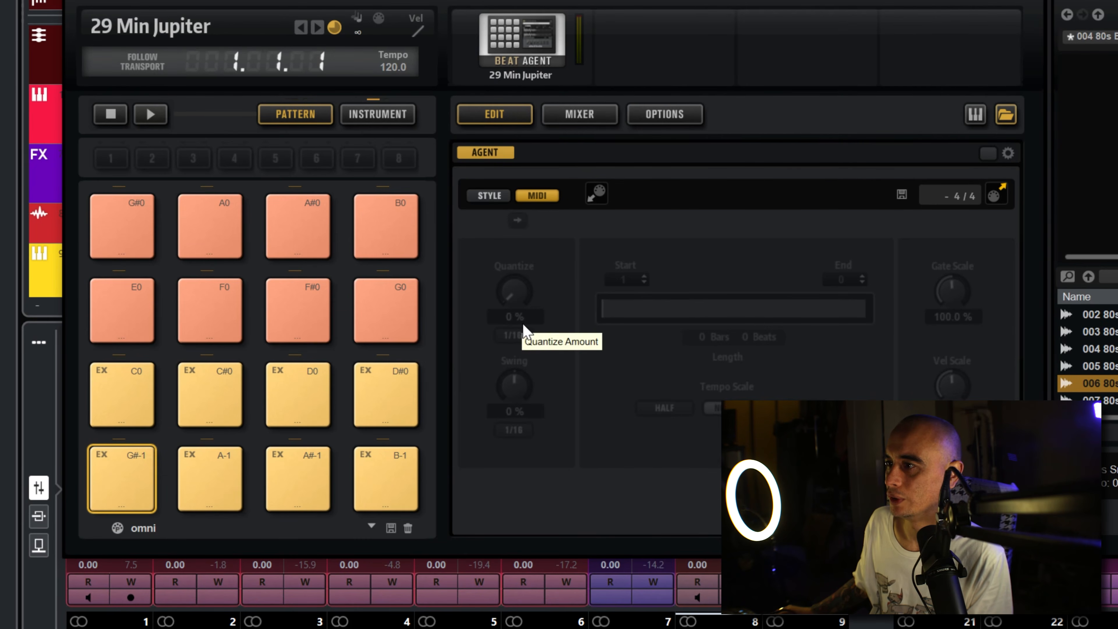
{"action": "left_click", "coordinate": [849, 197]}
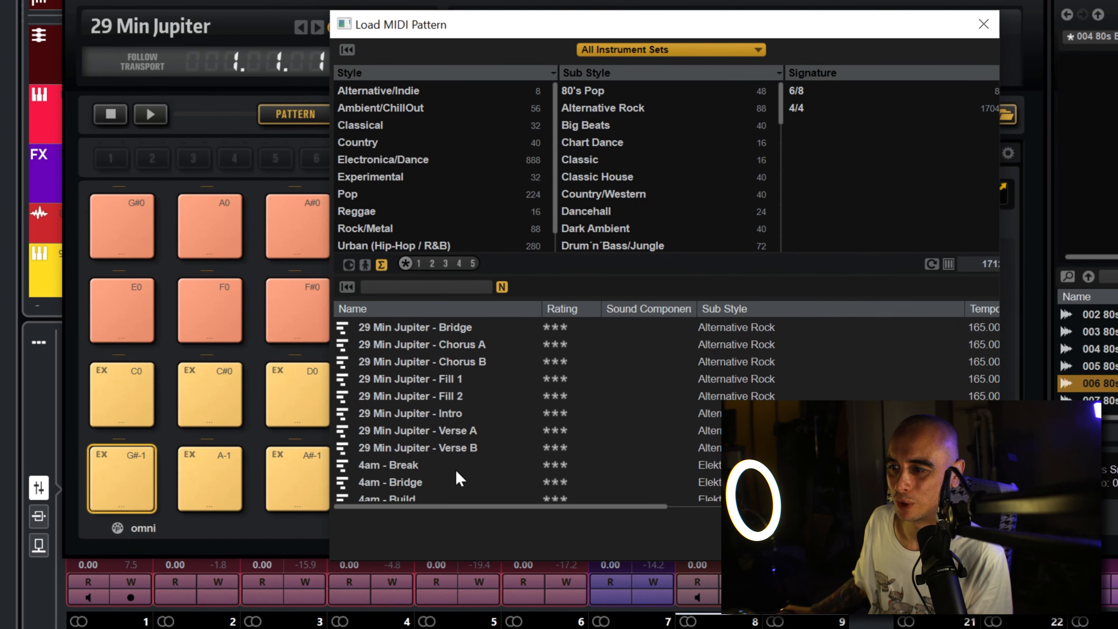
{"action": "double_click", "coordinate": [404, 466]}
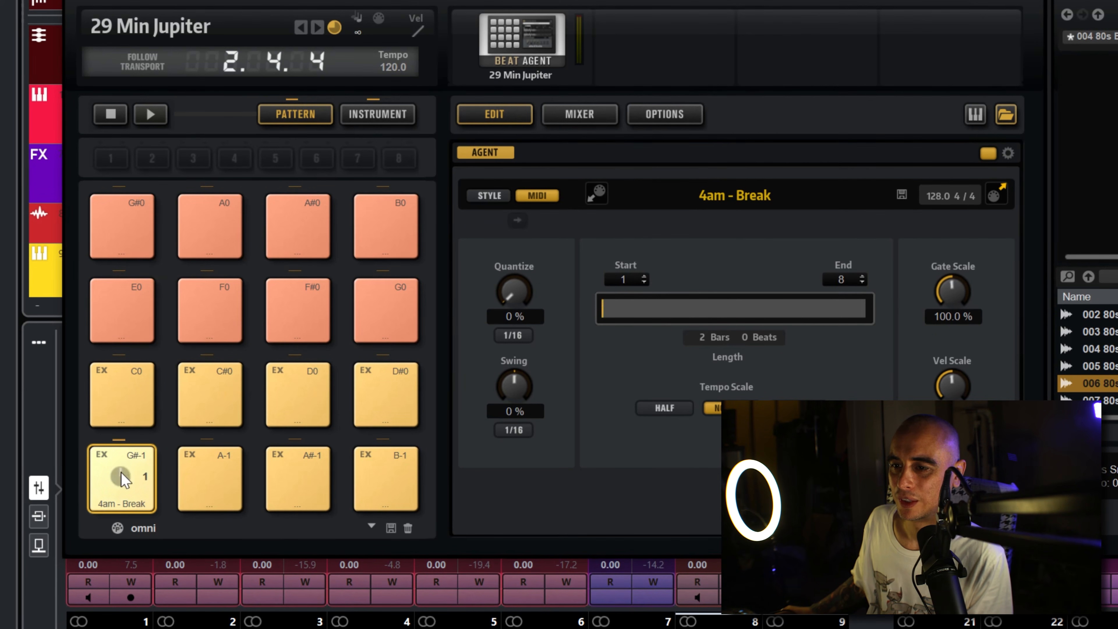
Step: Audition the 4am - Break pattern on pad G#-1, viewing the instrument pads during playback
{"action": "left_click", "coordinate": [378, 114]}
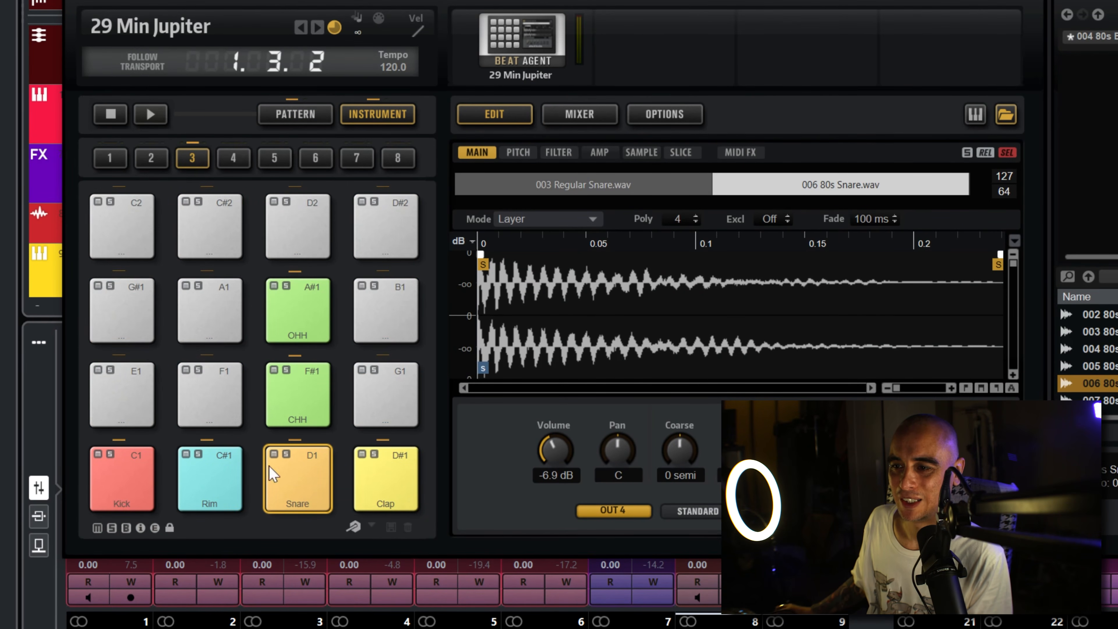
{"action": "left_click", "coordinate": [298, 117]}
{"action": "left_click", "coordinate": [133, 466]}
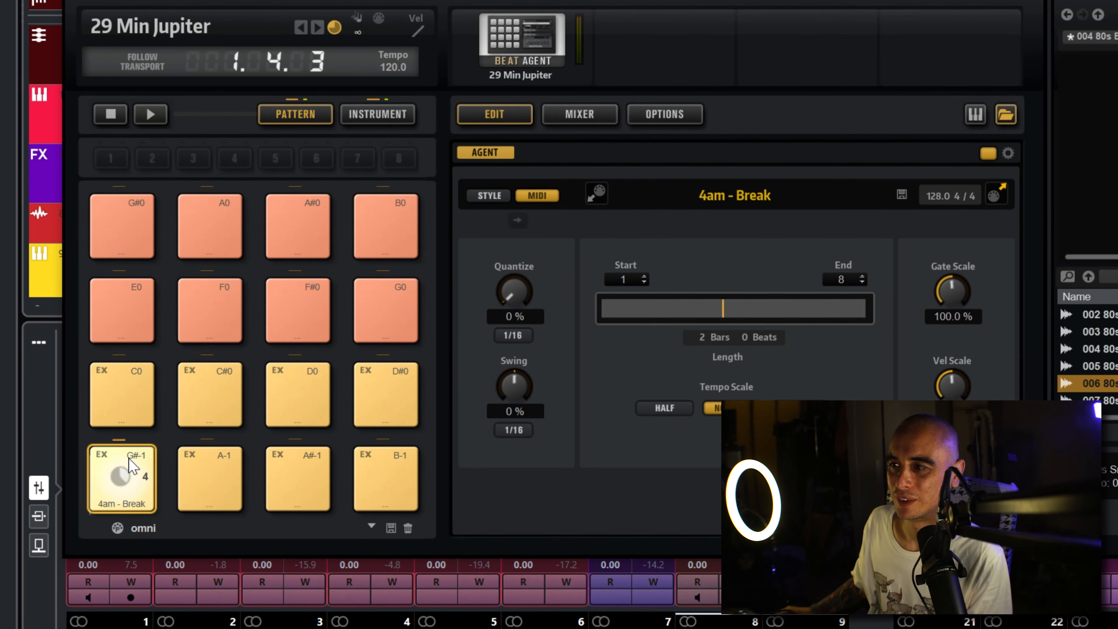
Step: Search the MIDI patterns for "fill", load 4am - Fill onto pad G#-1 and audition it
{"action": "left_click", "coordinate": [695, 195]}
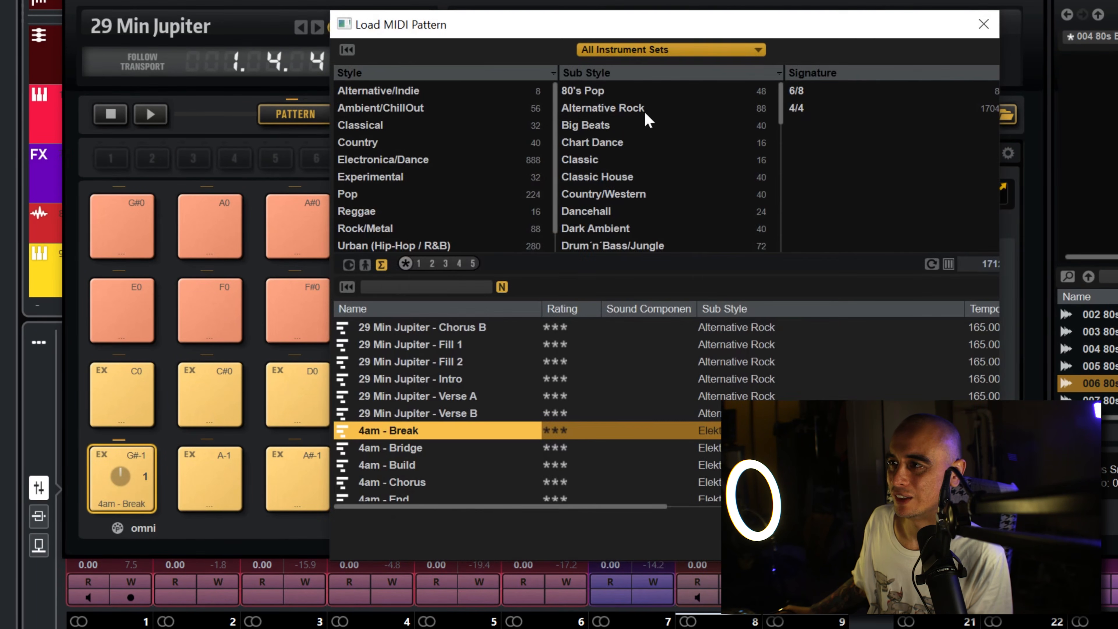
{"action": "left_click", "coordinate": [447, 287]}
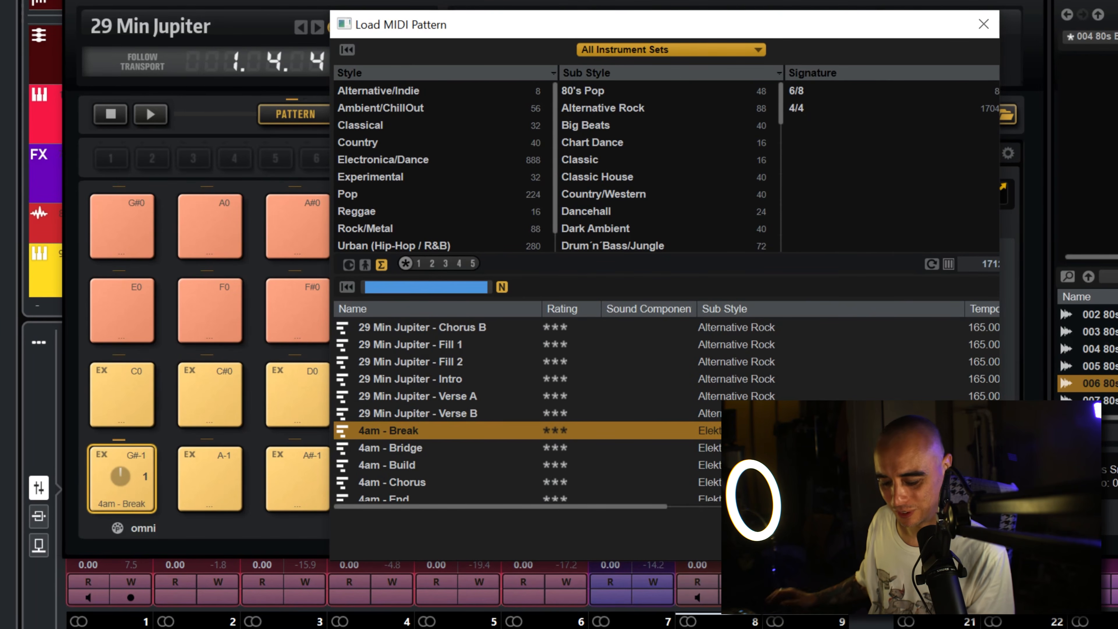
{"action": "type", "text": "fill"}
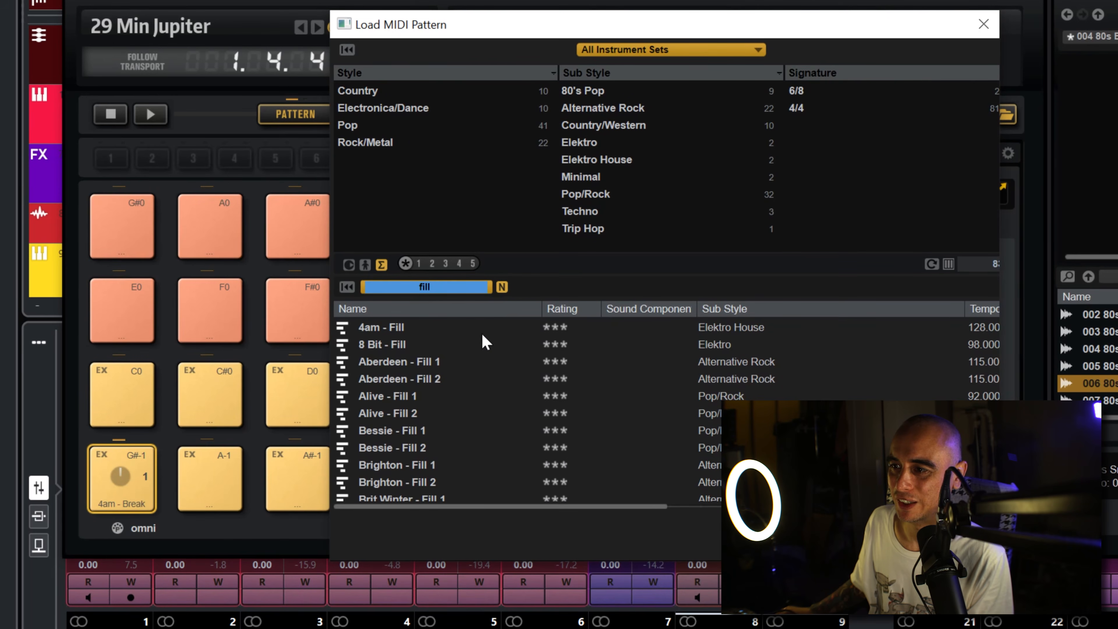
{"action": "left_click", "coordinate": [397, 334]}
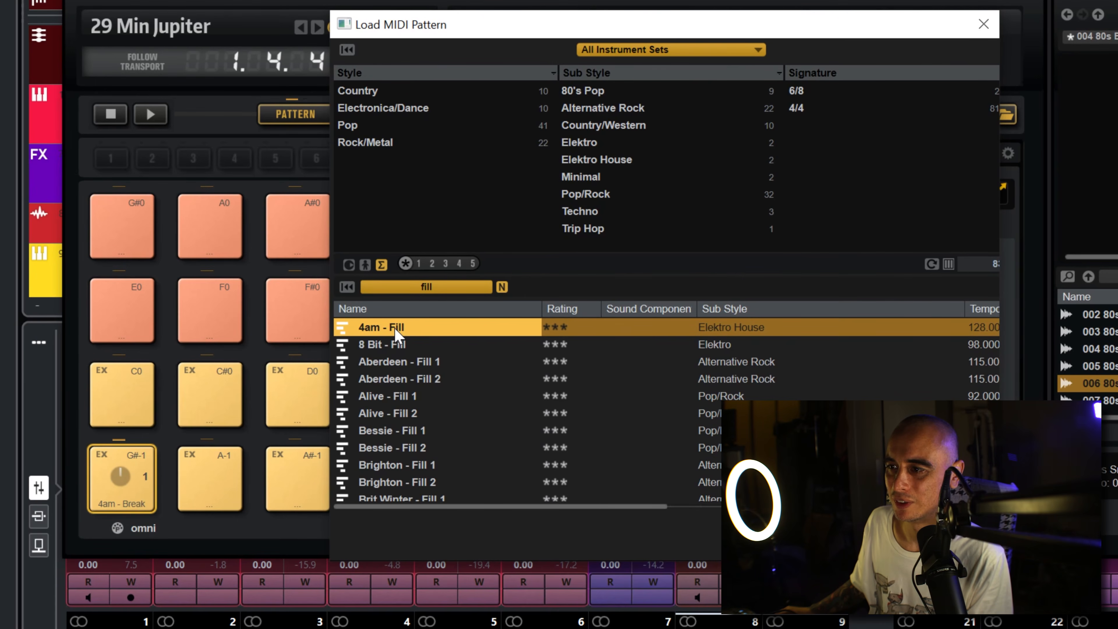
{"action": "double_click", "coordinate": [396, 335]}
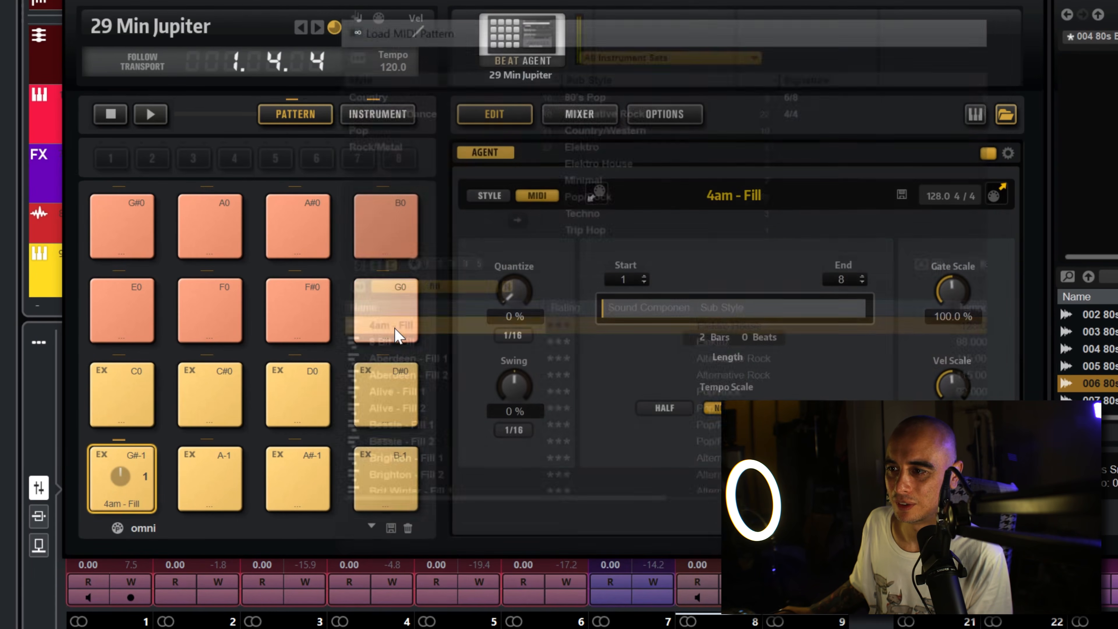
{"action": "left_click", "coordinate": [124, 470]}
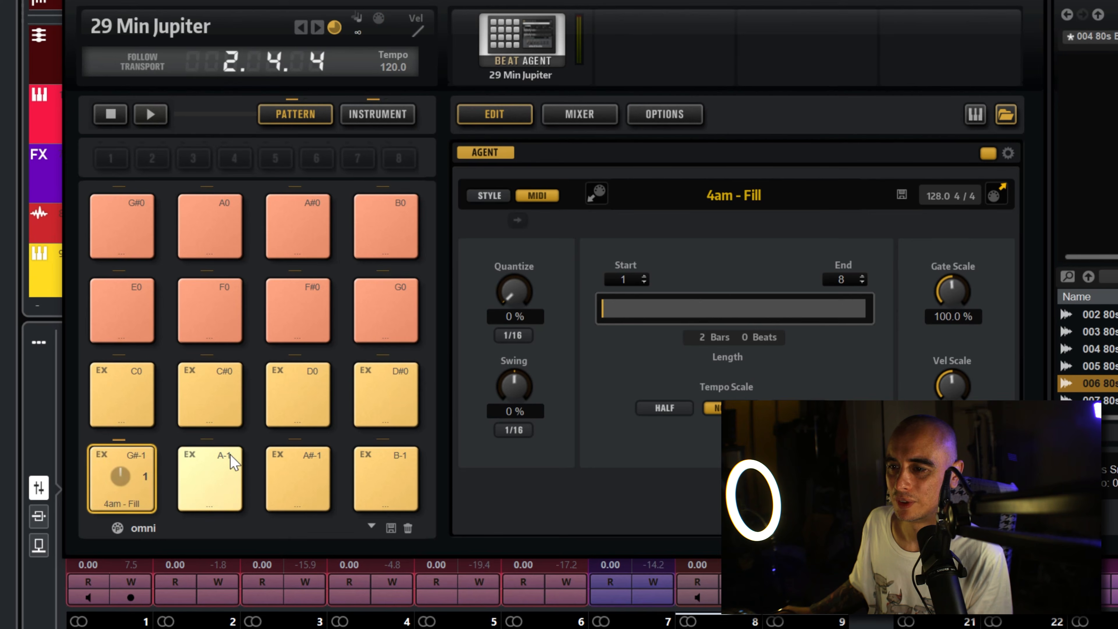
Step: Load the Bessie - Fill 1 MIDI pattern onto pad A-1 and audition both fill pads
{"action": "left_click", "coordinate": [207, 484]}
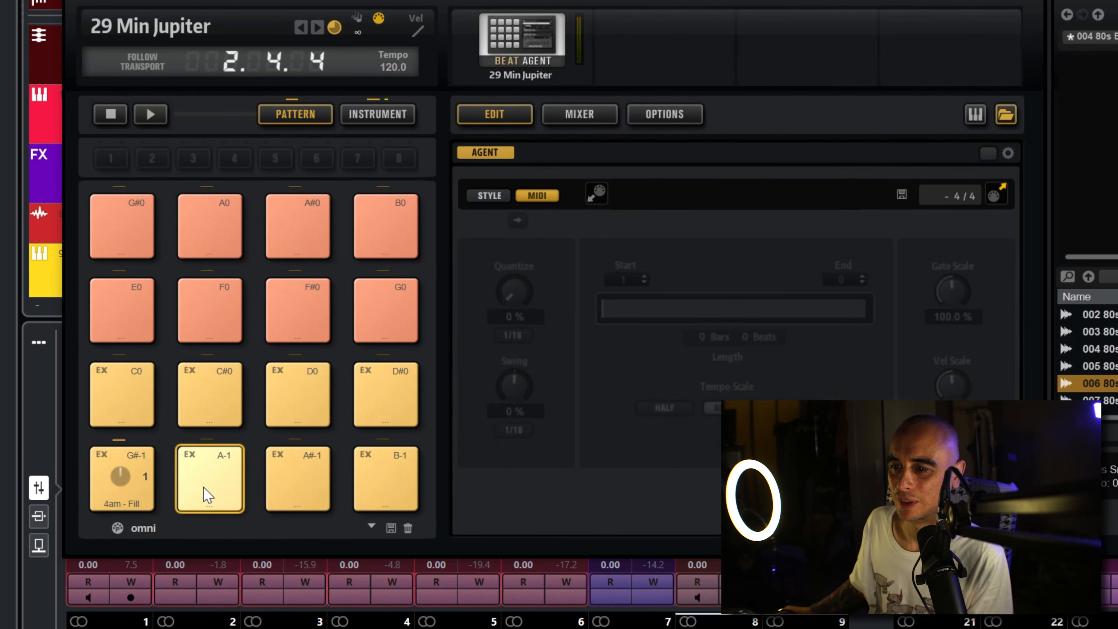
{"action": "left_click", "coordinate": [763, 189]}
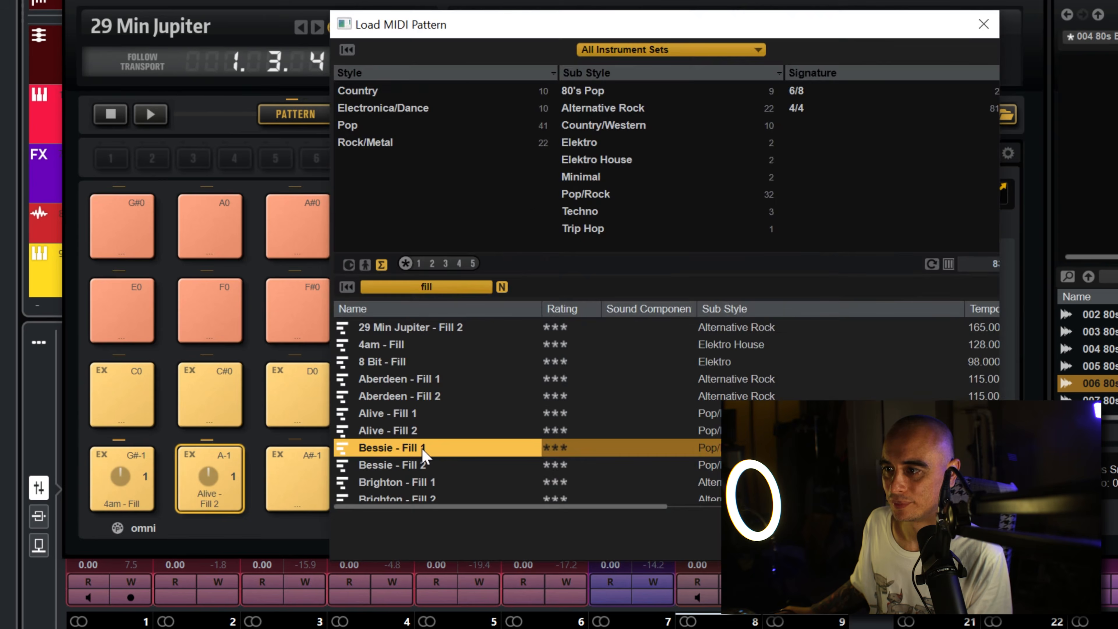
{"action": "double_click", "coordinate": [422, 453]}
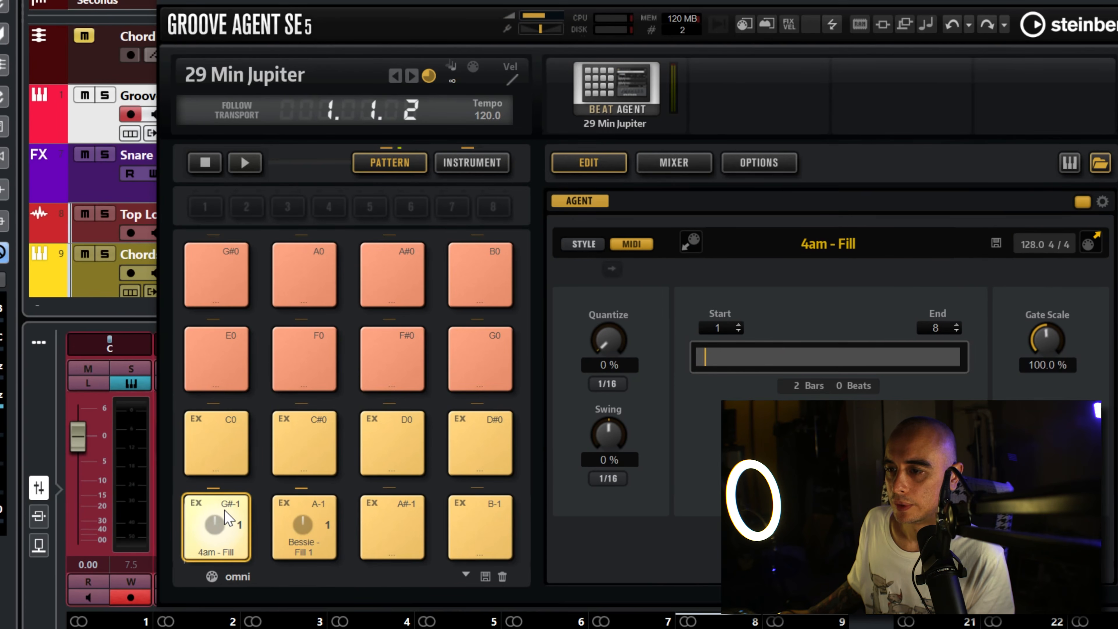
{"action": "left_click", "coordinate": [132, 470]}
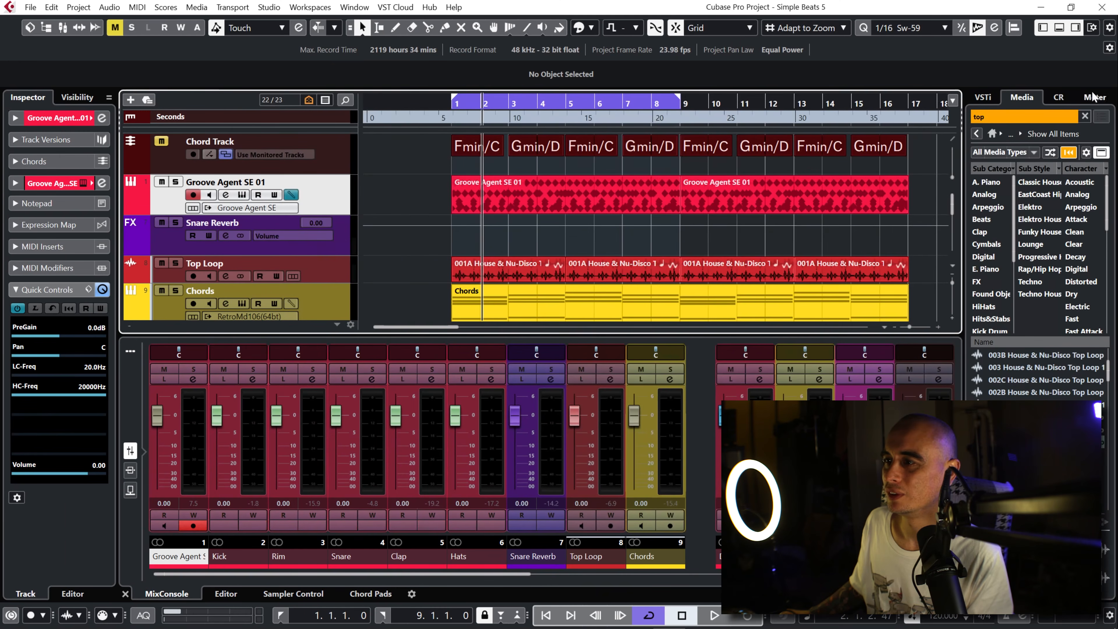
Step: Create a drum map from the Groove Agent SE instrument and open the track's first part in an enlarged drum editor
{"action": "left_click", "coordinate": [290, 196]}
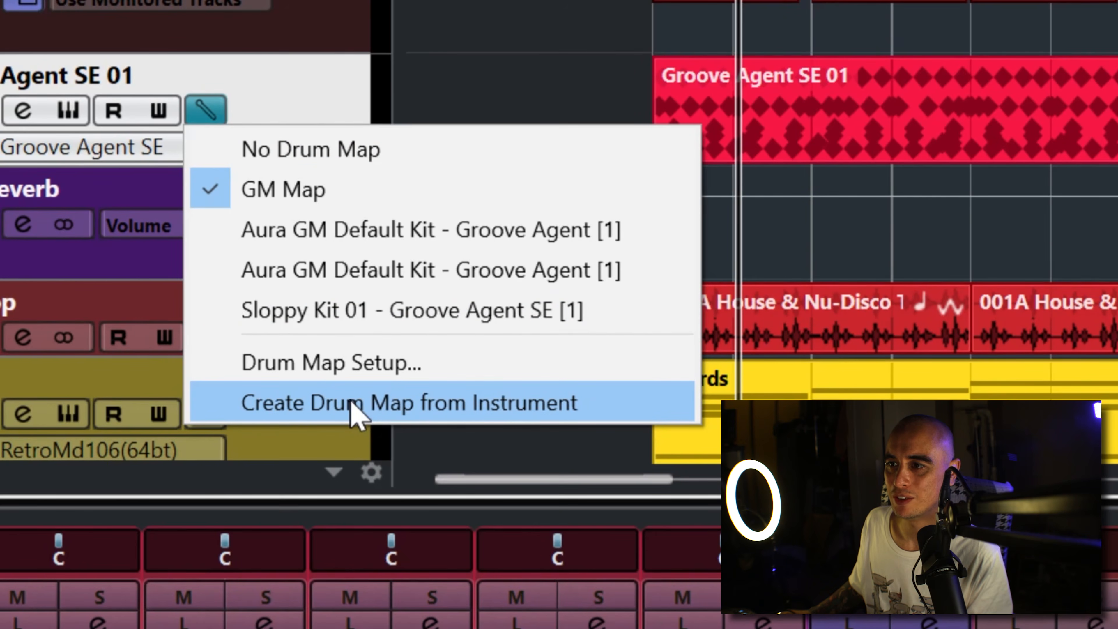
{"action": "left_click", "coordinate": [354, 405]}
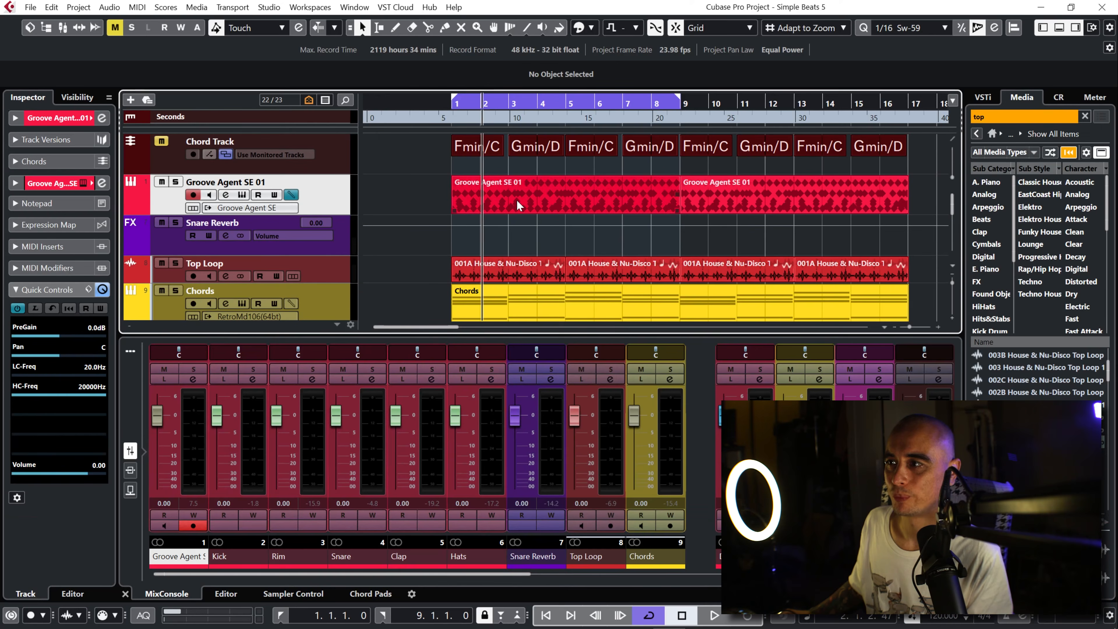
{"action": "double_click", "coordinate": [516, 199]}
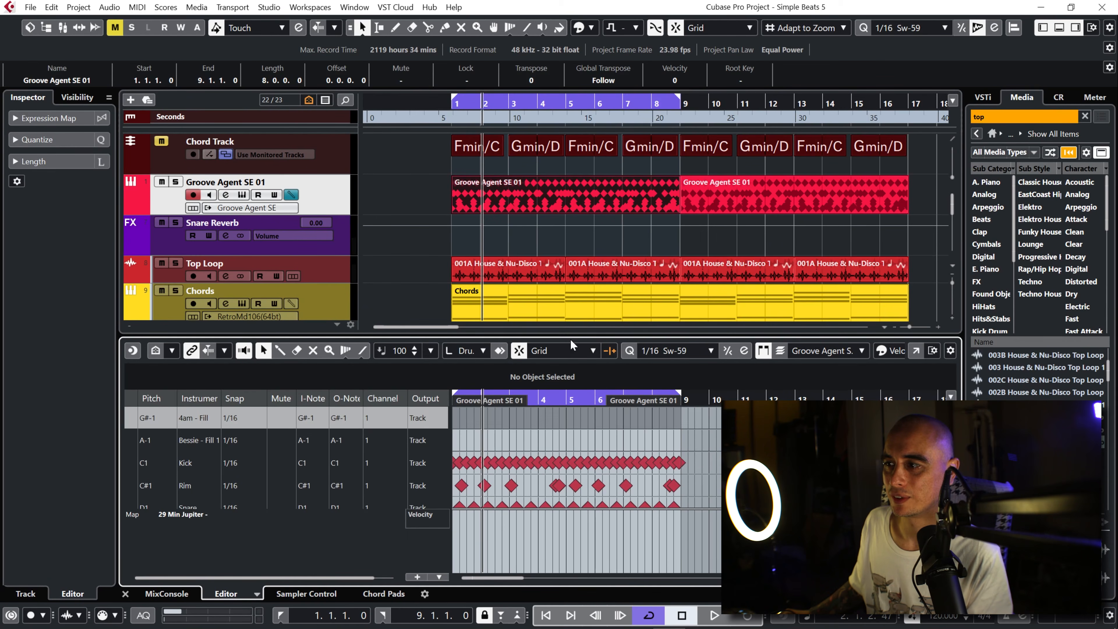
{"action": "left_click_drag", "start_coordinate": [569, 339], "coordinate": [569, 207]}
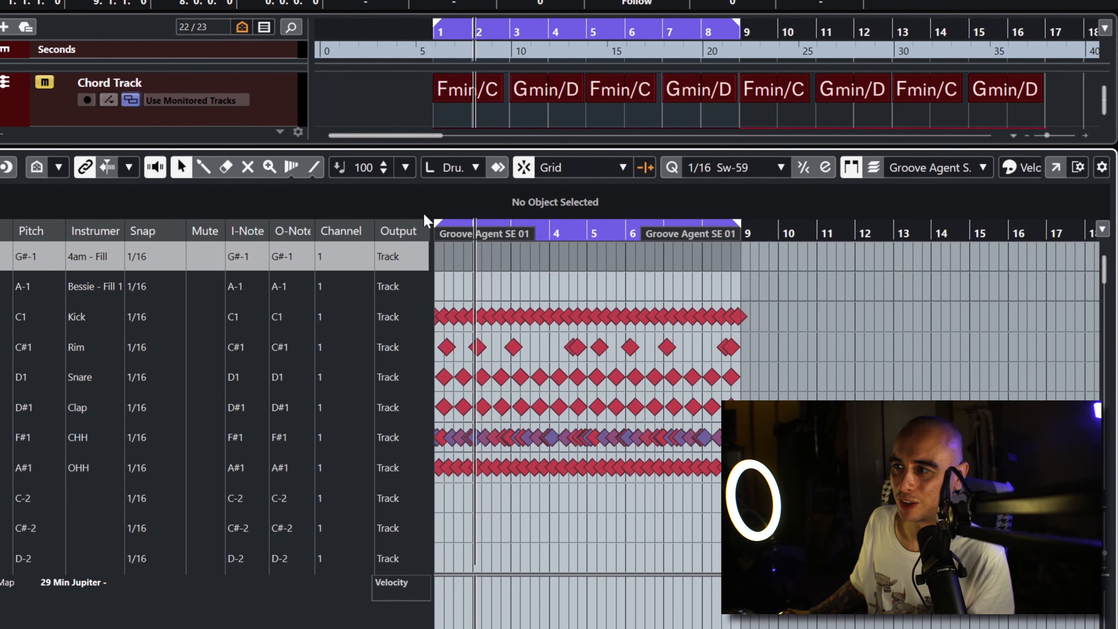
Step: Turn on note-length display in the drum editor, comparing it with the diamond view
{"action": "left_click", "coordinate": [500, 171]}
{"action": "left_click", "coordinate": [497, 167]}
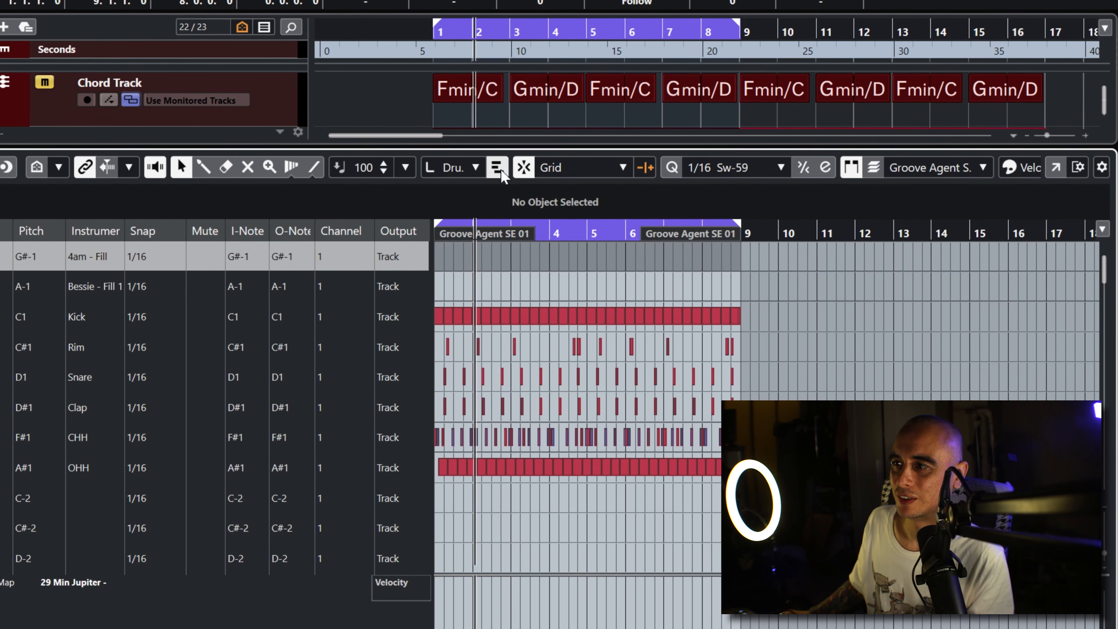
{"action": "left_click", "coordinate": [498, 168]}
{"action": "left_click", "coordinate": [499, 170]}
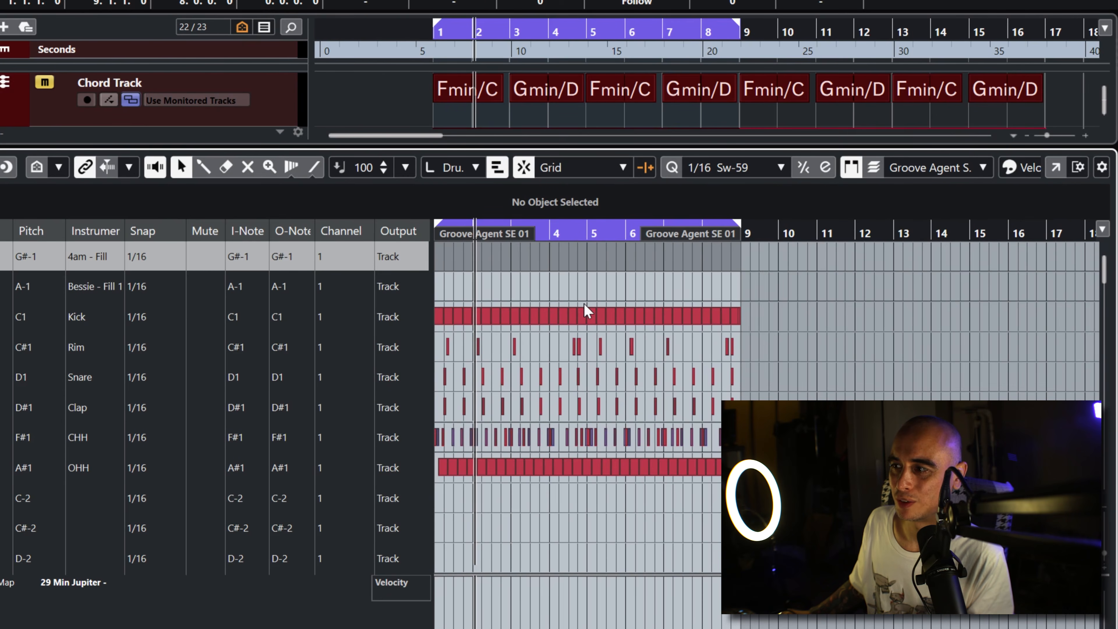
{"action": "scroll", "coordinate": [639, 245], "scroll_direction": "up", "scroll_amount": 5}
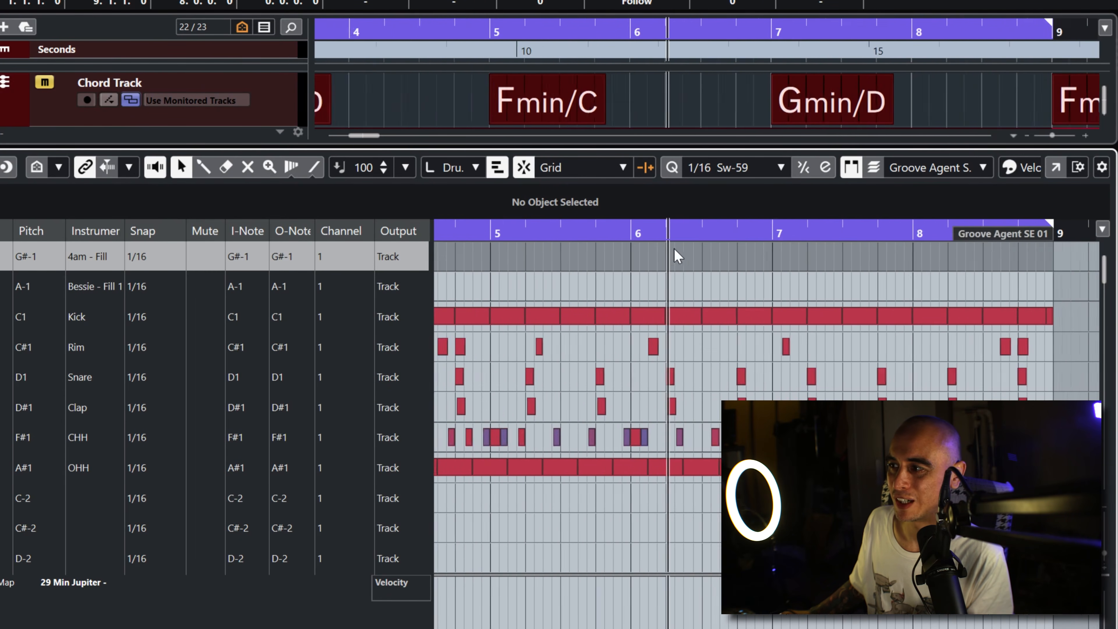
{"action": "right_click", "coordinate": [779, 267]}
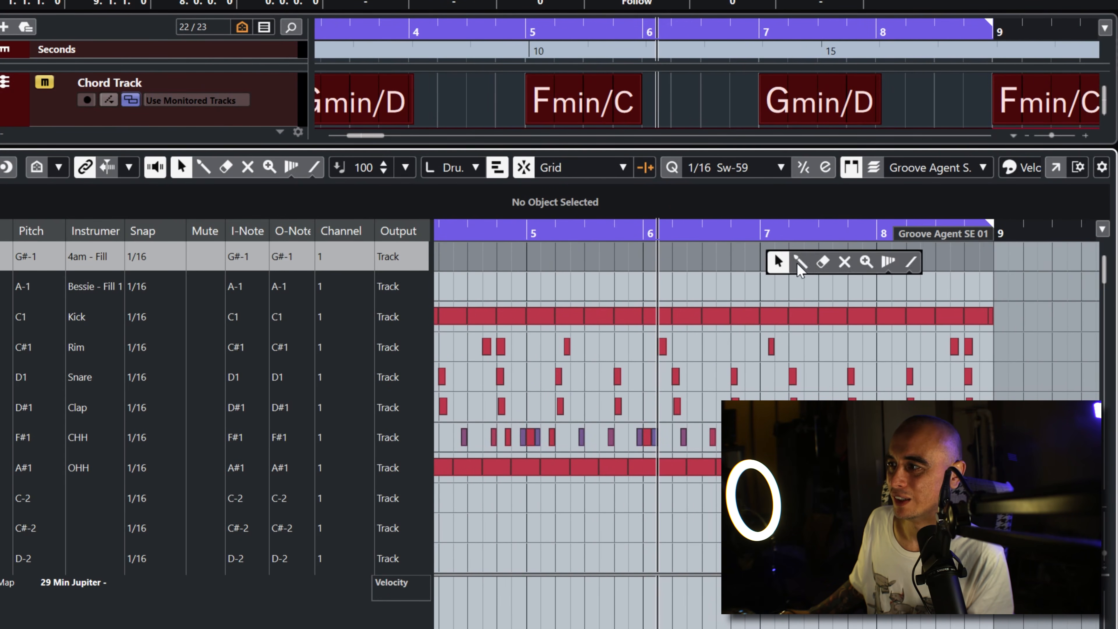
{"action": "left_click", "coordinate": [796, 260]}
{"action": "left_click_drag", "start_coordinate": [769, 262], "coordinate": [946, 259]}
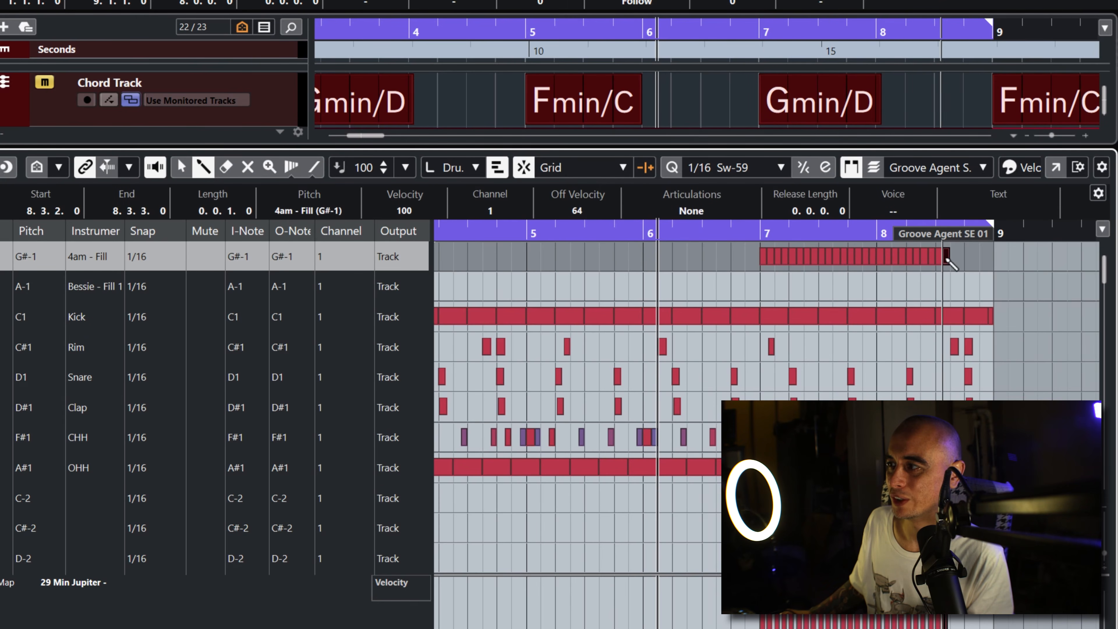
{"action": "right_click", "coordinate": [882, 269]}
{"action": "left_click", "coordinate": [904, 270]}
{"action": "left_click", "coordinate": [946, 257]}
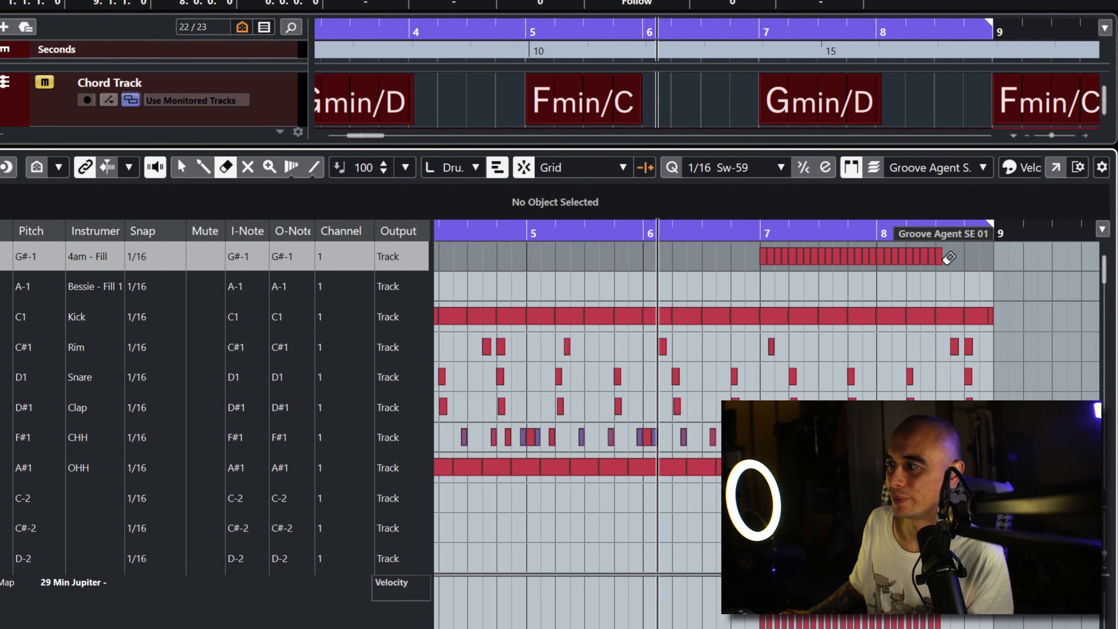
{"action": "right_click", "coordinate": [922, 259]}
{"action": "left_click", "coordinate": [924, 264]}
{"action": "left_click_drag", "start_coordinate": [953, 258], "coordinate": [750, 265]}
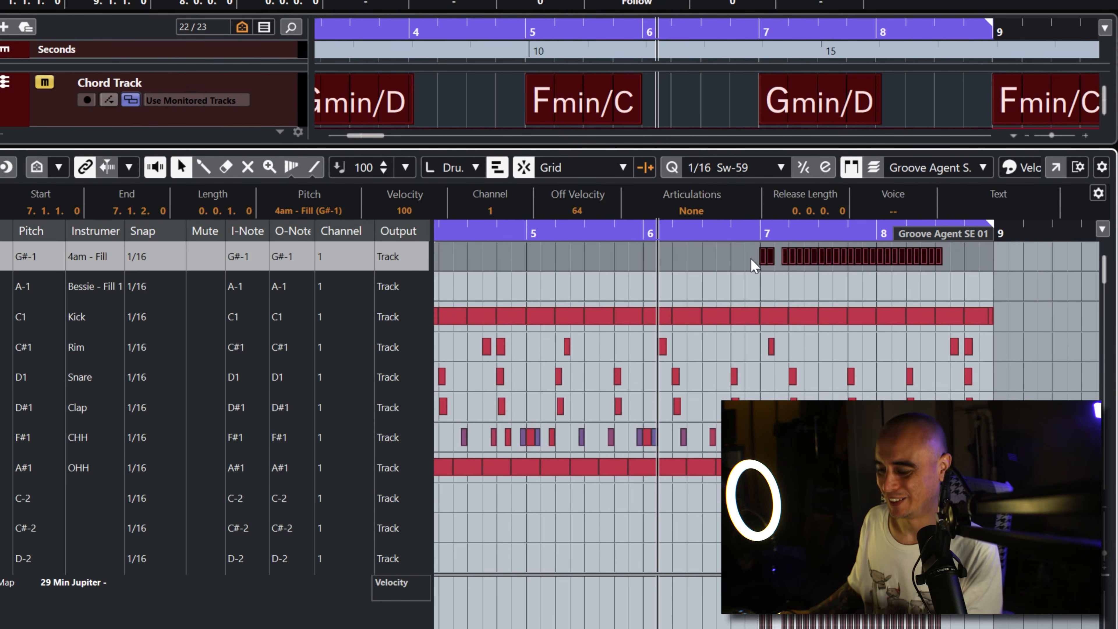
{"action": "key", "text": "Delete"}
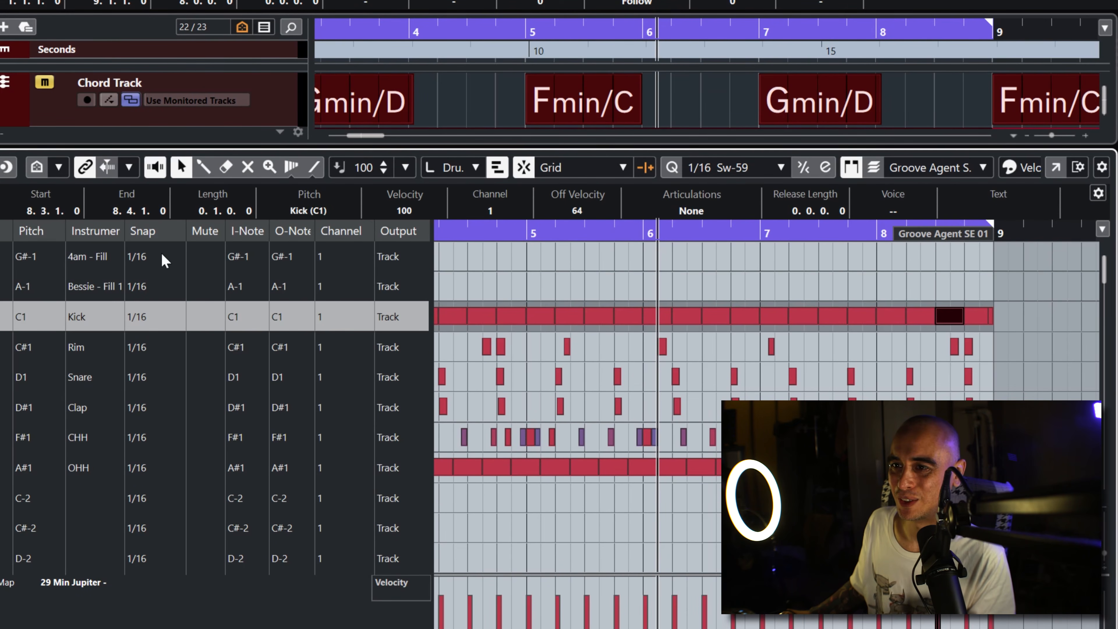
Step: Set the 4am - Fill row's snap to 1/1 and draw a one-bar note there at bar 6
{"action": "left_click", "coordinate": [154, 257]}
{"action": "left_click", "coordinate": [158, 280]}
{"action": "right_click", "coordinate": [802, 273]}
{"action": "left_click", "coordinate": [799, 258]}
{"action": "left_click", "coordinate": [754, 258]}
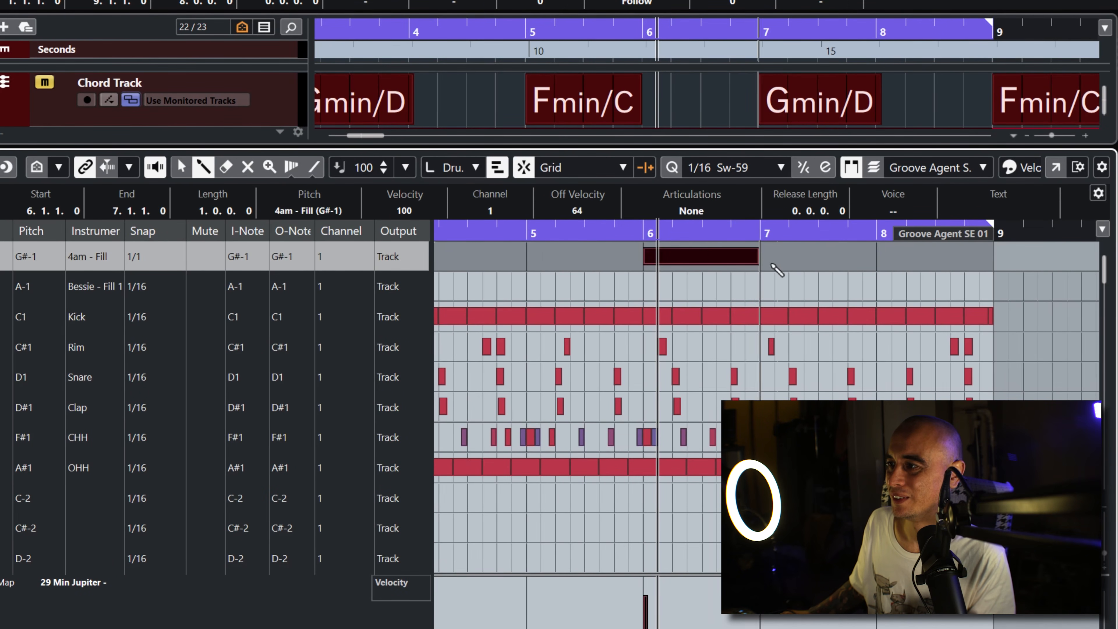
Step: Move the 4am - Fill note to bar 7, extend it to bar 9 and play the part from about bar 6
{"action": "right_click", "coordinate": [772, 265]}
{"action": "left_click", "coordinate": [778, 261]}
{"action": "mouse_move", "coordinate": [701, 253]}
{"action": "left_mouse_down"}
{"action": "mouse_move", "coordinate": [804, 254]}
{"action": "mouse_move", "coordinate": [817, 274]}
{"action": "left_mouse_up"}
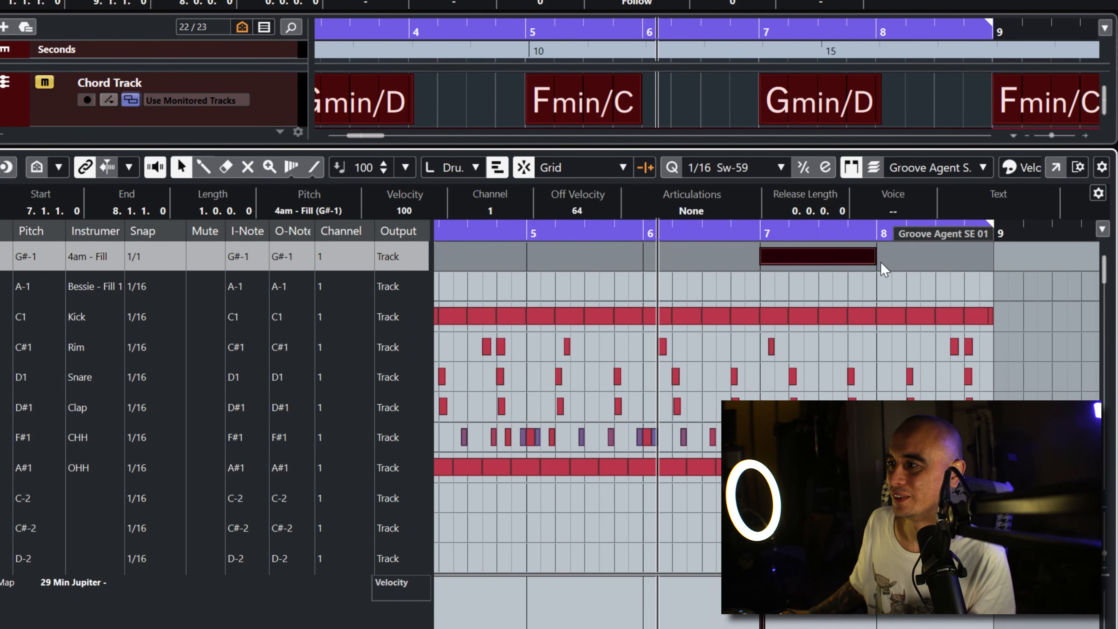
{"action": "left_click_drag", "start_coordinate": [881, 260], "coordinate": [964, 266]}
{"action": "left_click", "coordinate": [638, 232]}
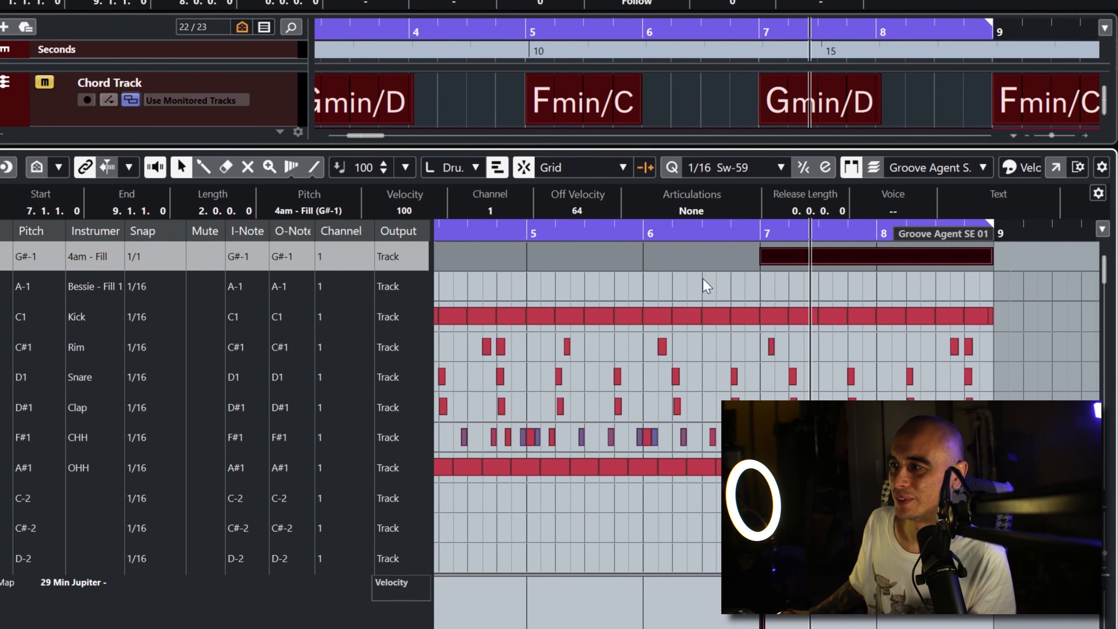
Step: Trim the start of the 4am - Fill note to bar 8 and play the part from just before bar 7
{"action": "left_click_drag", "start_coordinate": [763, 260], "coordinate": [876, 260]}
{"action": "left_click", "coordinate": [740, 233]}
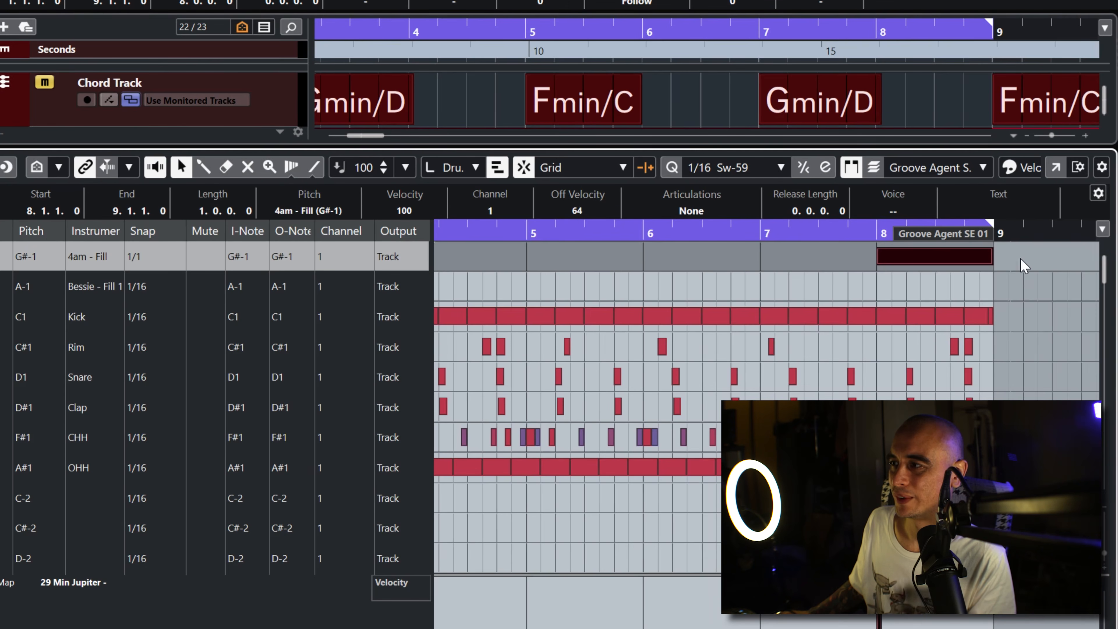
Step: Enlarge the arrangement view, shift the loop range to bars 9–17 and select the second Groove Agent SE 01 part
{"action": "left_click_drag", "start_coordinate": [947, 147], "coordinate": [910, 303]}
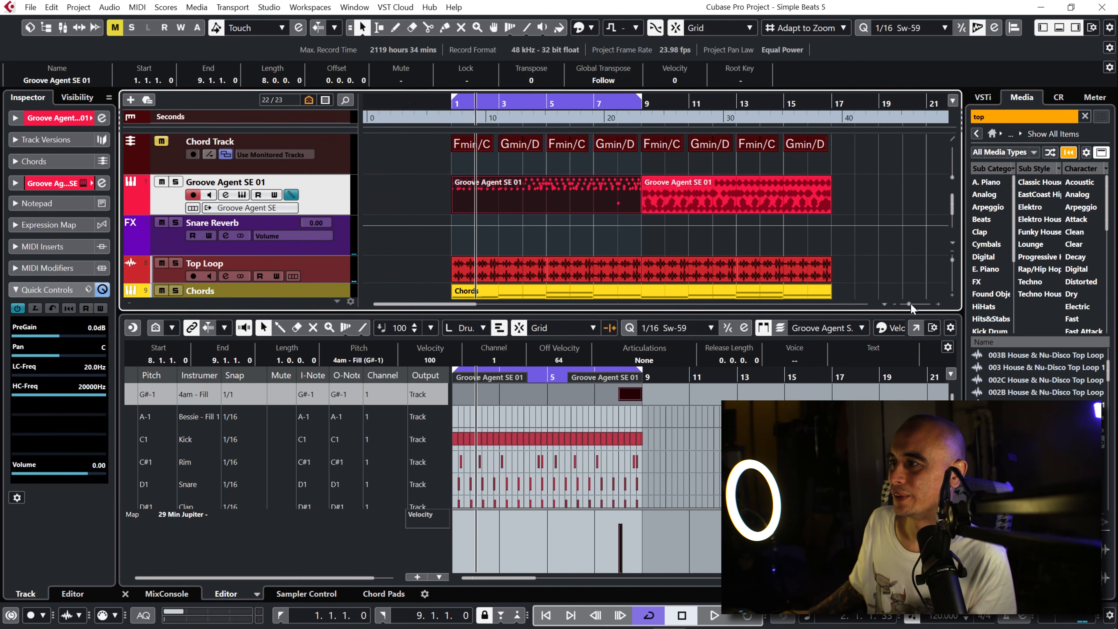
{"action": "left_click_drag", "start_coordinate": [635, 101], "coordinate": [801, 102]}
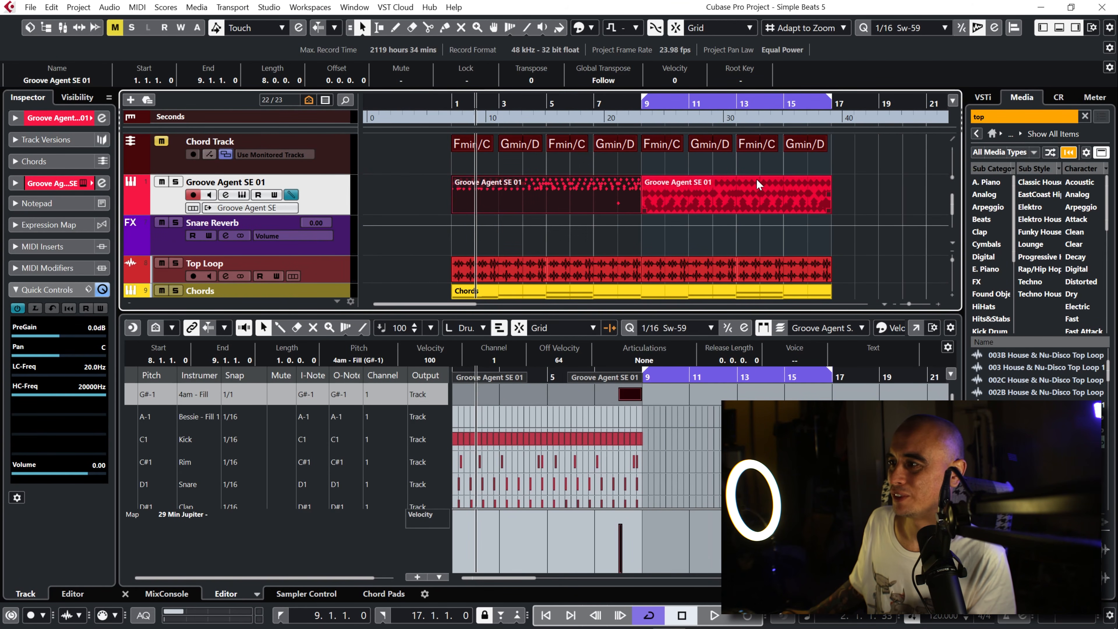
{"action": "left_click", "coordinate": [758, 197]}
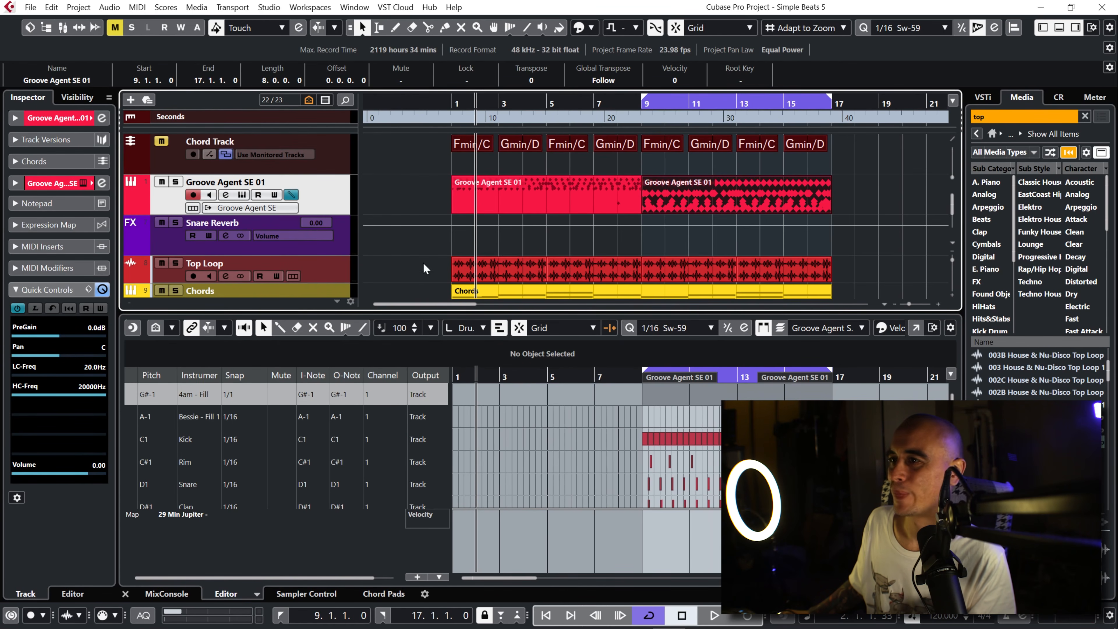
Step: Replace the pattern on pad A-1 with Brit Winter - Fill 1, filtering the MIDI patterns by "fill", and close Groove Agent SE
{"action": "left_click", "coordinate": [242, 195]}
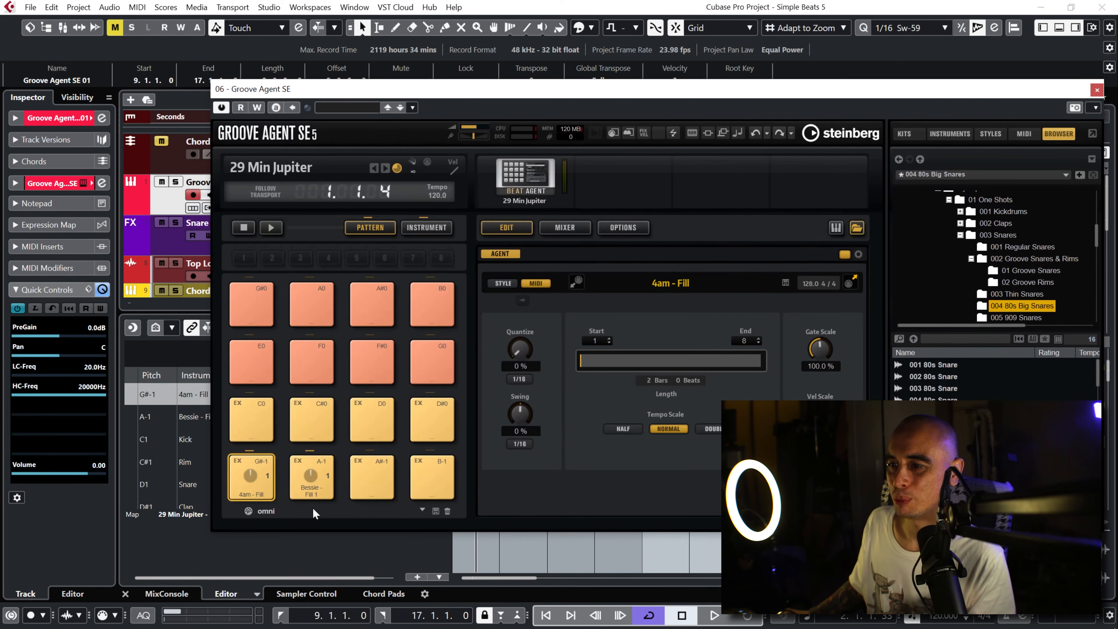
{"action": "left_click", "coordinate": [311, 477]}
{"action": "left_click", "coordinate": [645, 286]}
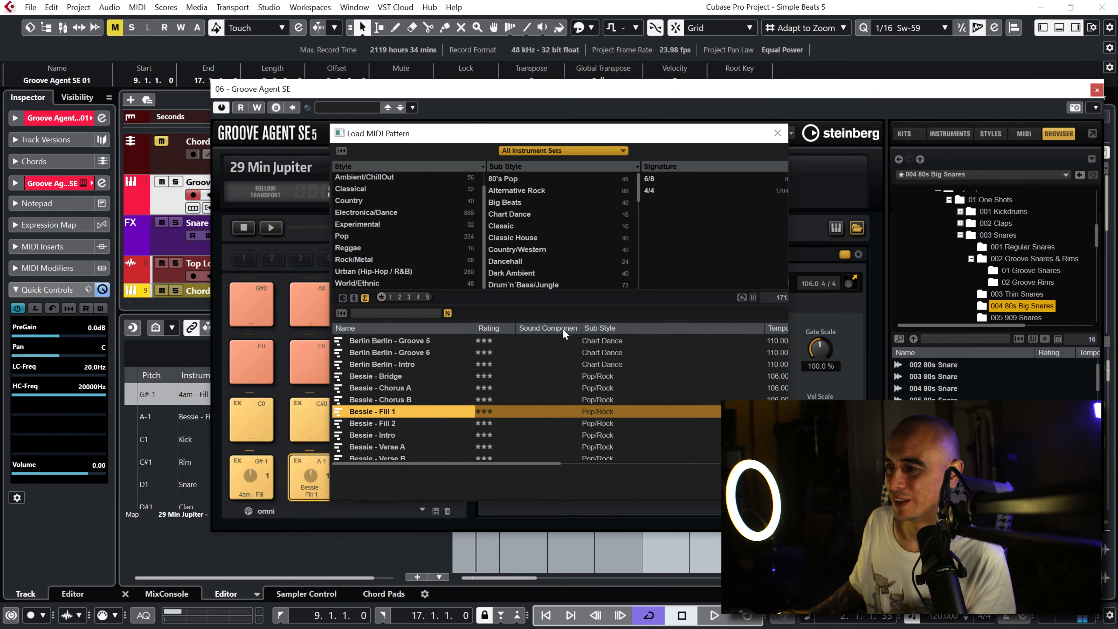
{"action": "left_click", "coordinate": [396, 312]}
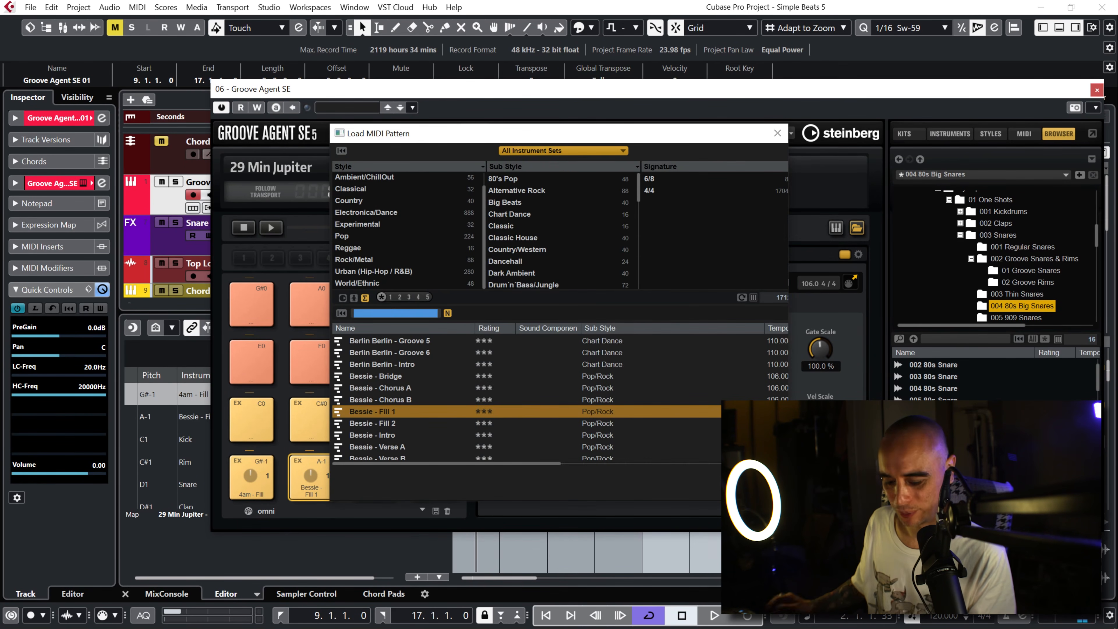
{"action": "type", "text": "fill"}
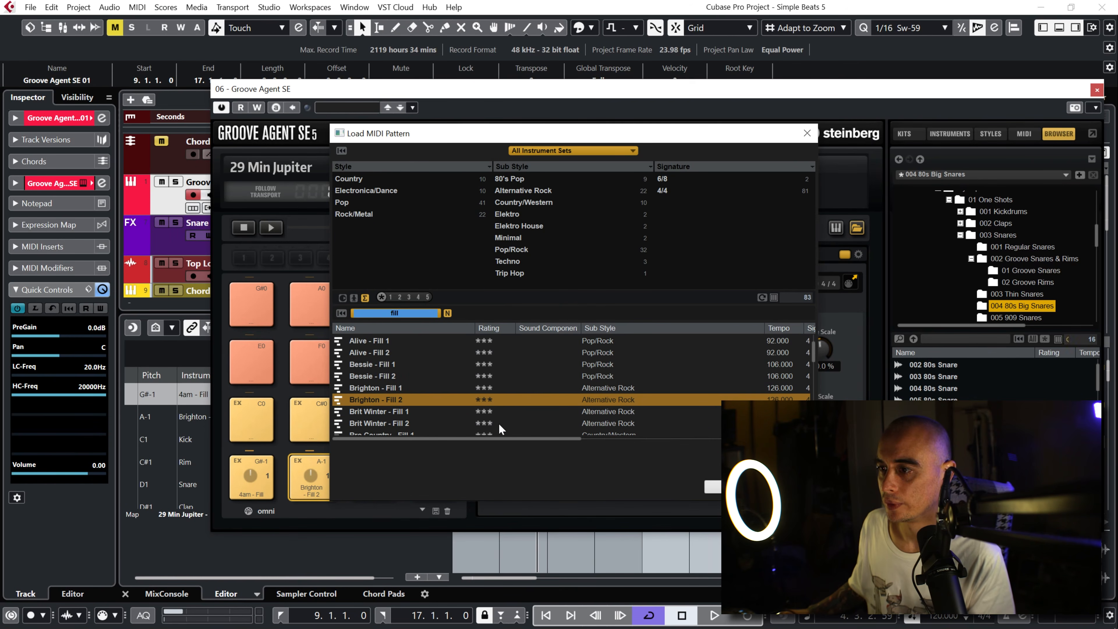
{"action": "double_click", "coordinate": [403, 412]}
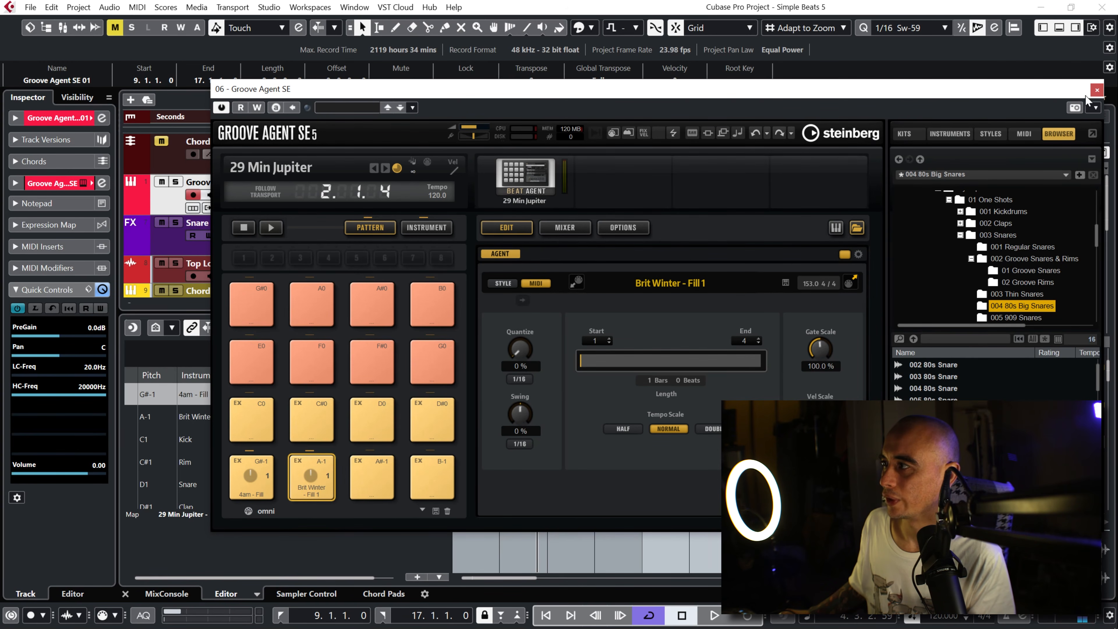
{"action": "left_click", "coordinate": [1096, 90]}
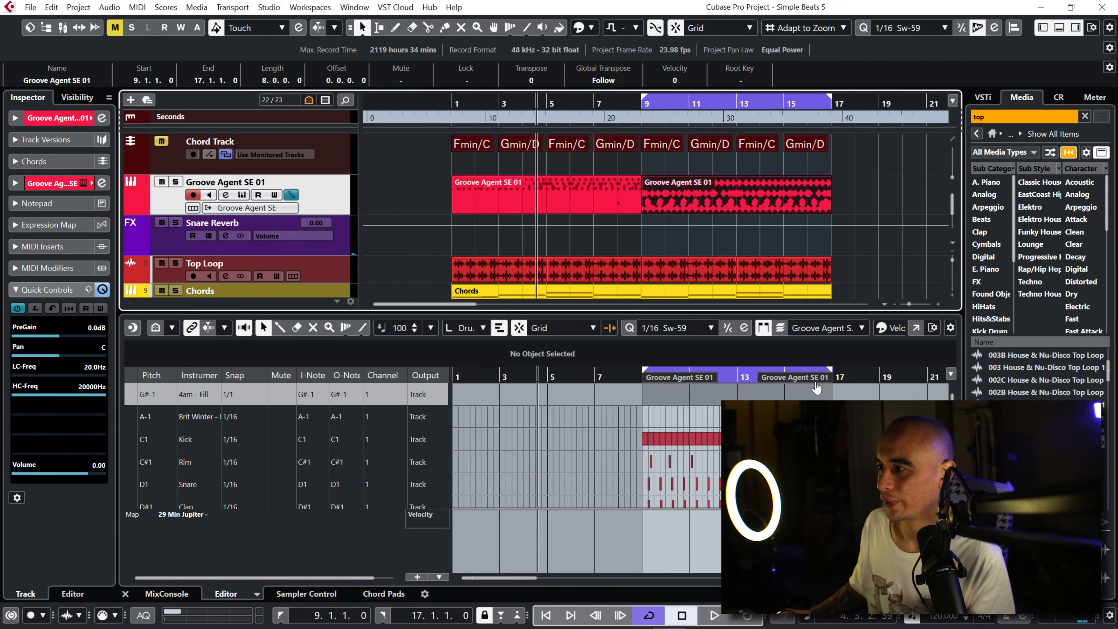
Step: Set the Brit Winter - Fill 1 row's snap to 1/1 and draw a one-bar note on it at bar 16
{"action": "left_click", "coordinate": [239, 420]}
{"action": "left_click", "coordinate": [301, 87]}
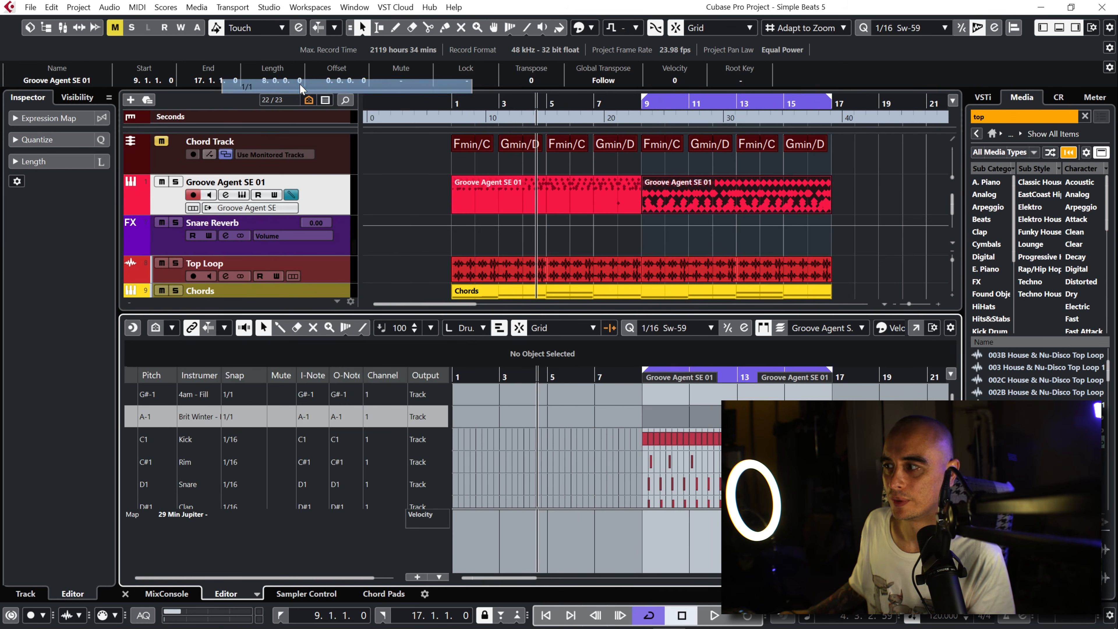
{"action": "left_click_drag", "start_coordinate": [742, 377], "coordinate": [858, 429]}
{"action": "right_click", "coordinate": [887, 417]}
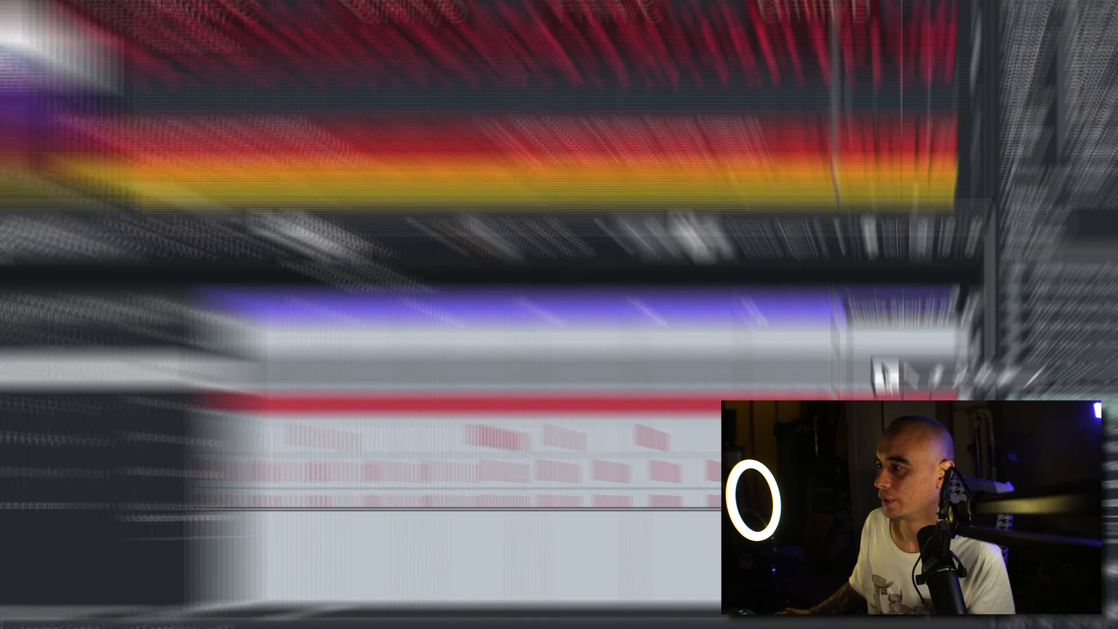
{"action": "left_click", "coordinate": [910, 421]}
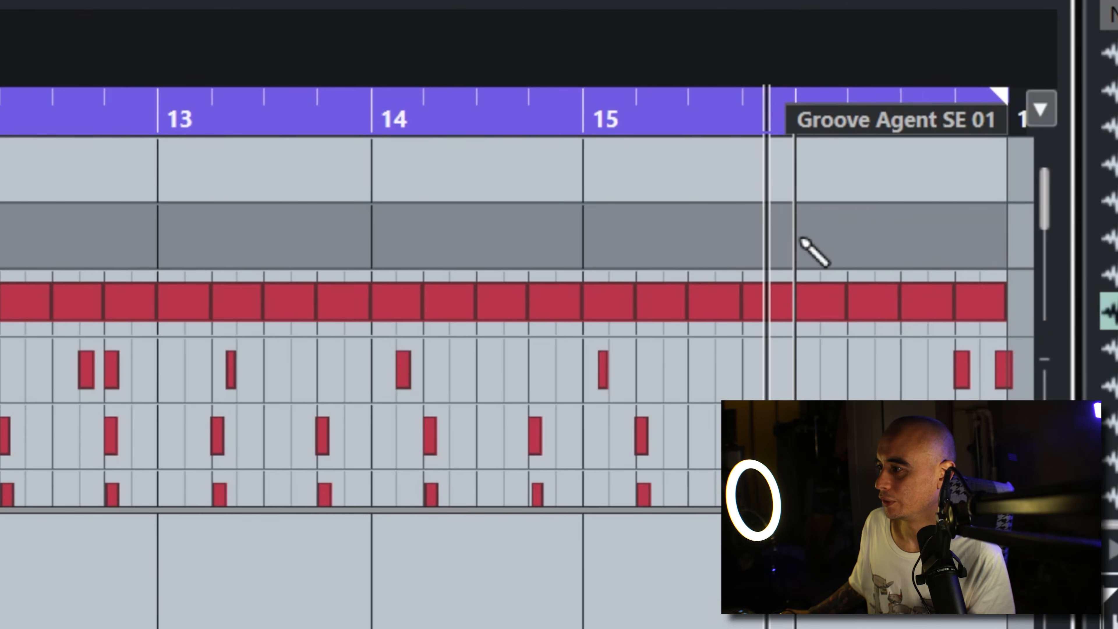
{"action": "left_click", "coordinate": [801, 240]}
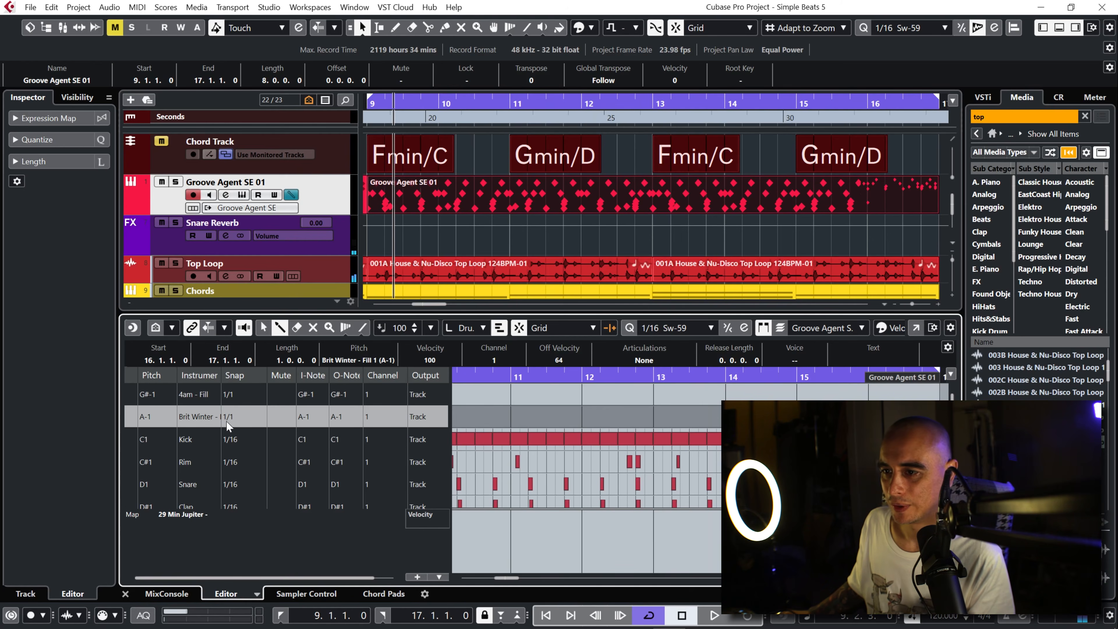
Step: Set the Brit Winter - Fill 1 row's snap to 1/2 and trim the note's start to the middle of bar 16
{"action": "left_click", "coordinate": [227, 424]}
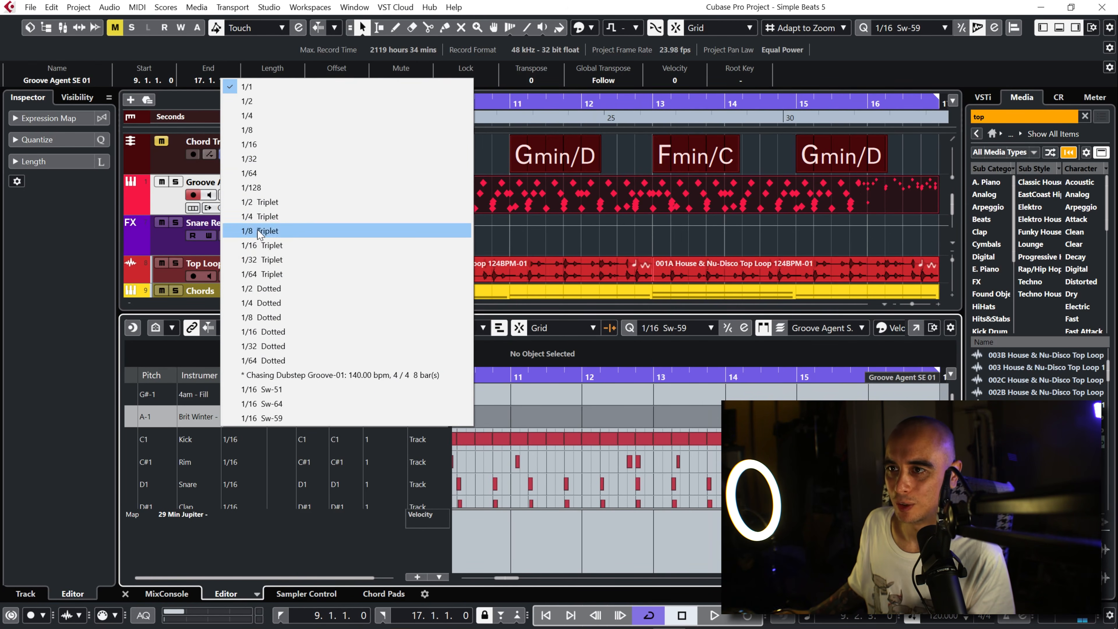
{"action": "left_click", "coordinate": [281, 105]}
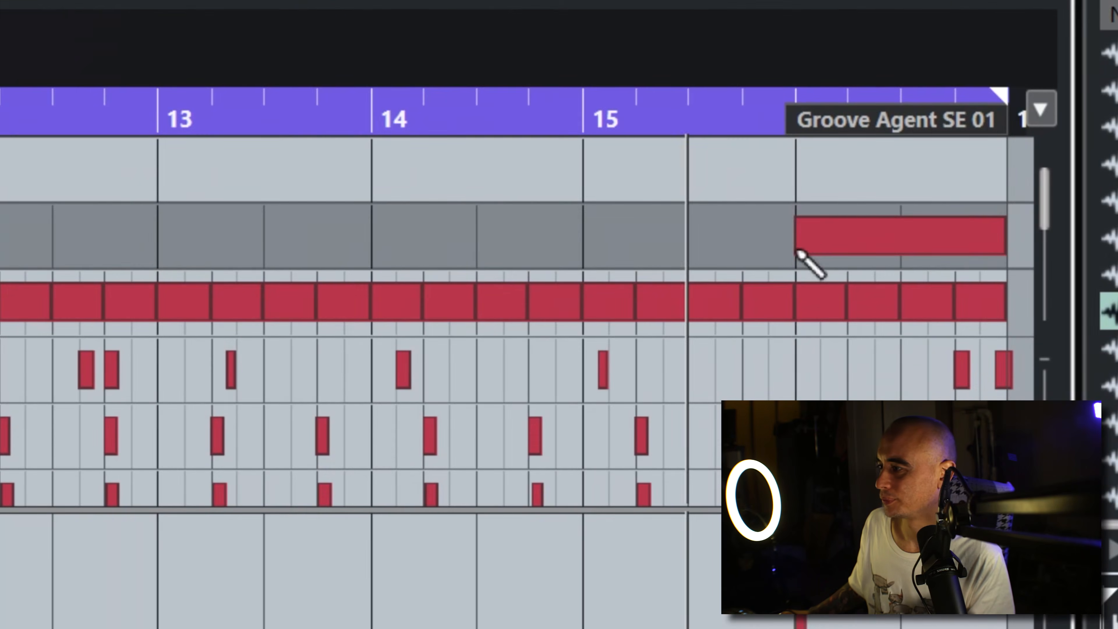
{"action": "left_click_drag", "start_coordinate": [870, 418], "coordinate": [903, 417]}
Step: Close the drum editor and play the bars 9–17 section to hear the arrangement with the new fill, stopping playback at the end
{"action": "left_click", "coordinate": [782, 116]}
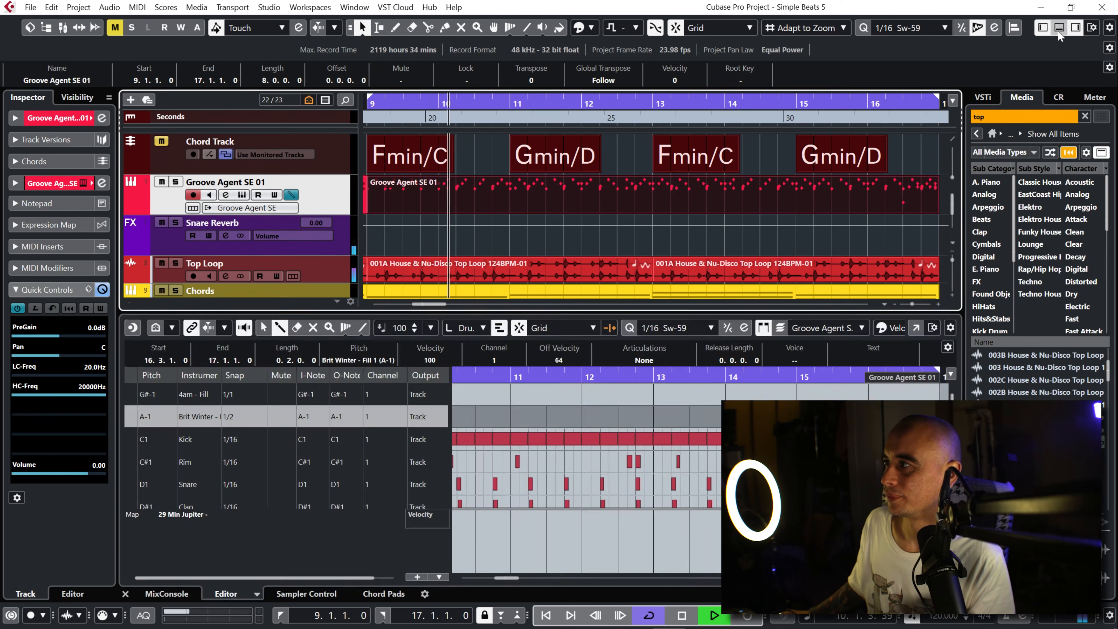
{"action": "key", "text": "Return"}
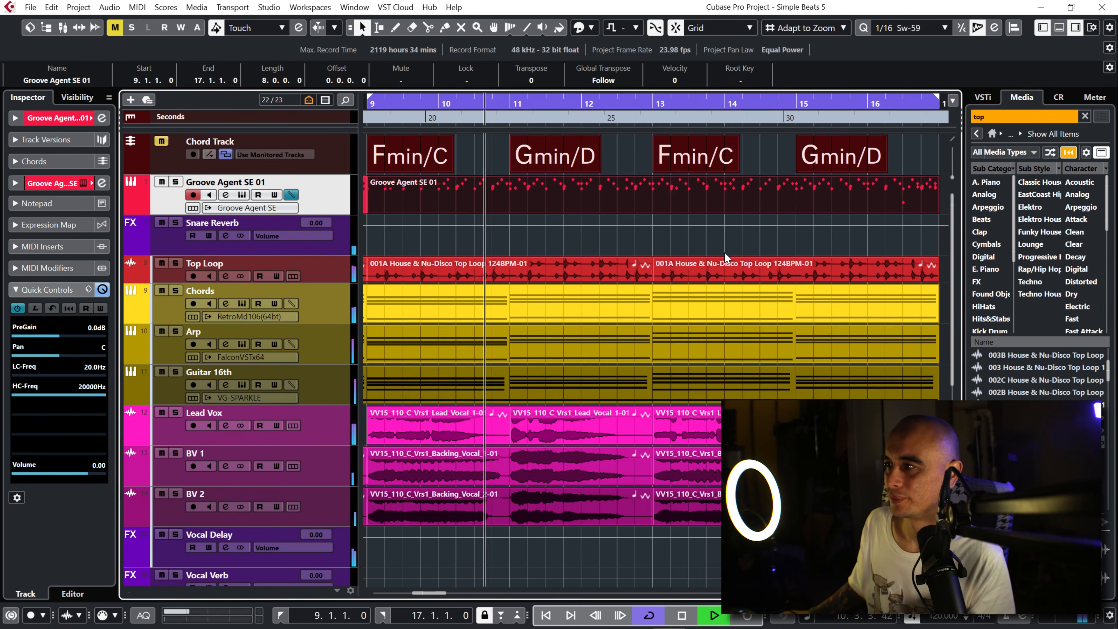
{"action": "left_click", "coordinate": [720, 242]}
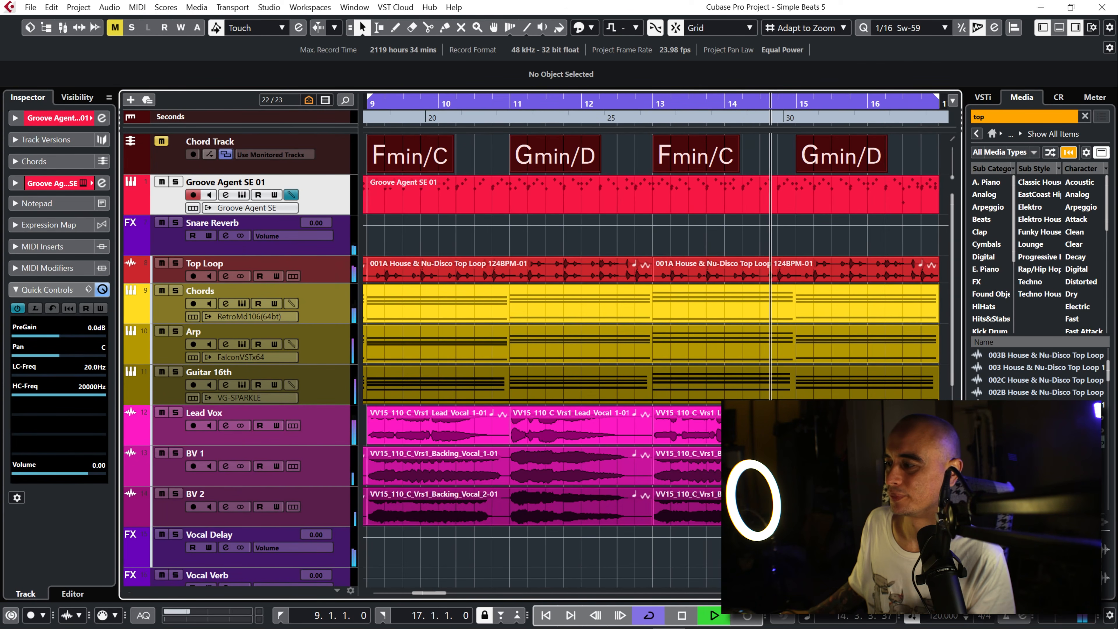
{"action": "key", "text": "g"}
{"action": "key", "text": "g"}
{"action": "key", "text": "g"}
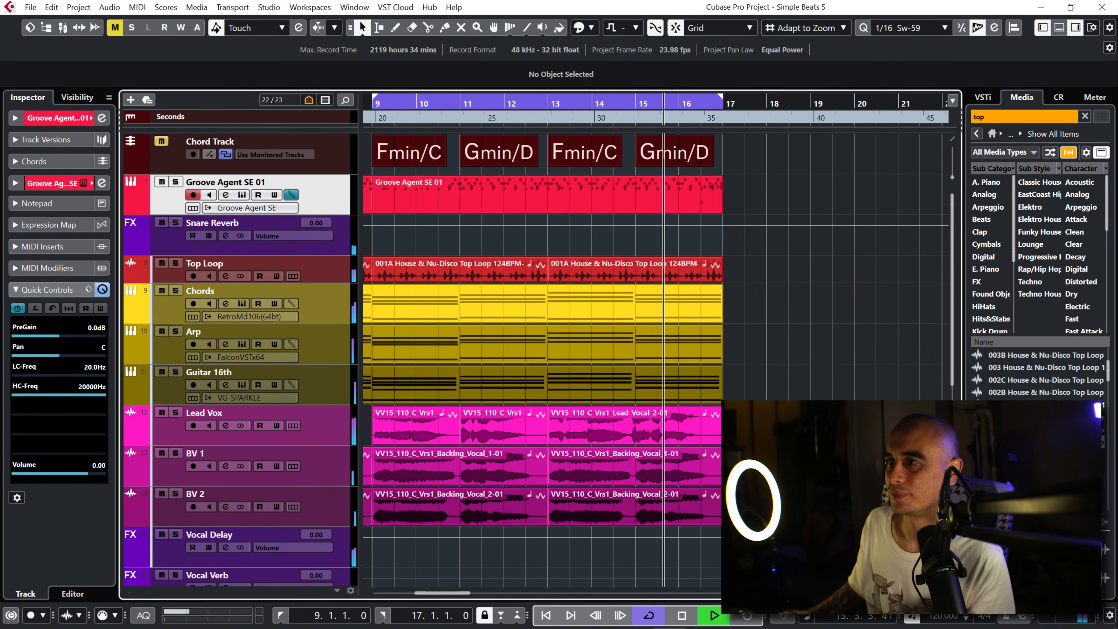
{"action": "left_click_drag", "start_coordinate": [460, 592], "coordinate": [405, 593]}
{"action": "key", "text": "space"}
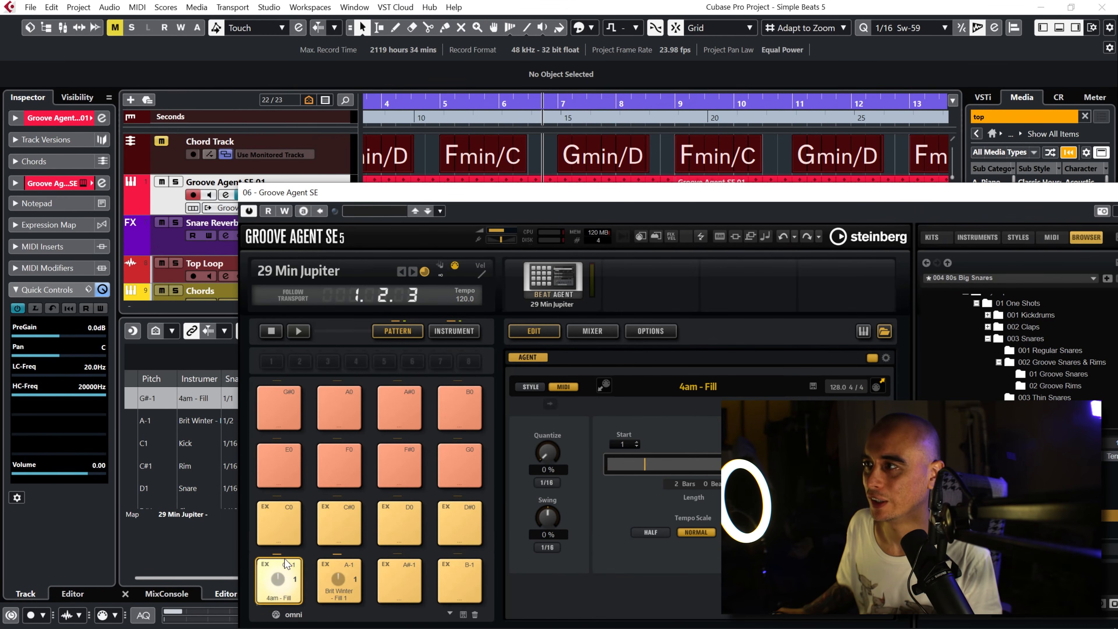
Step: Play from bar 7 with Groove Agent SE open to watch the fill pad being triggered, stop playback and close the instrument window
{"action": "left_click_drag", "start_coordinate": [694, 191], "coordinate": [687, 216]}
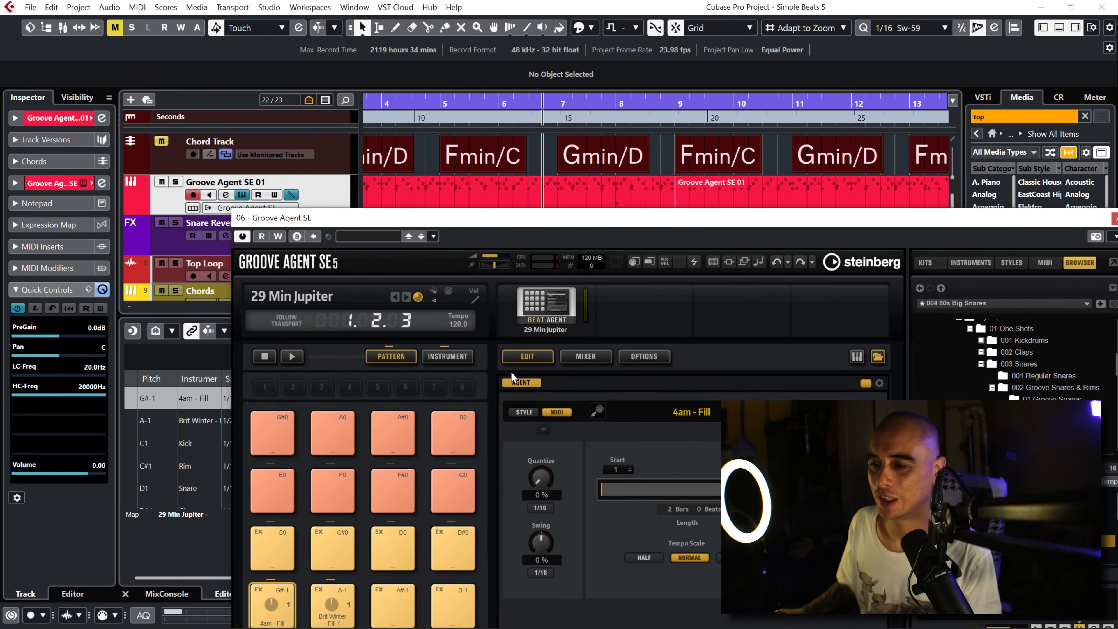
{"action": "mouse_move", "coordinate": [511, 214]}
{"action": "left_mouse_down"}
{"action": "mouse_move", "coordinate": [532, 190]}
{"action": "mouse_move", "coordinate": [514, 194]}
{"action": "left_mouse_up"}
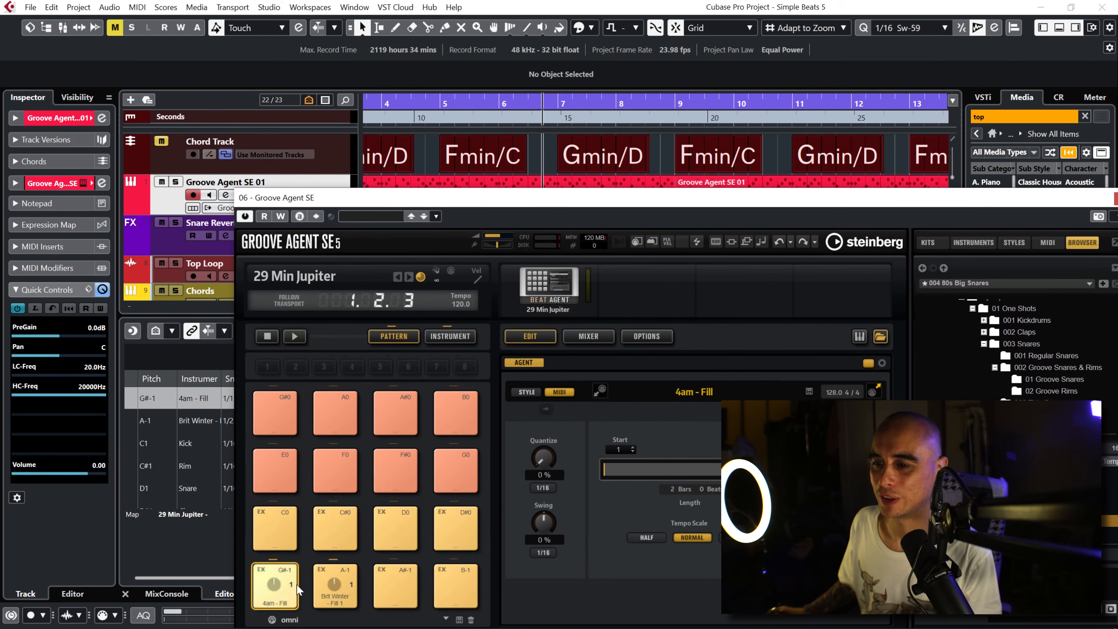
{"action": "left_click", "coordinate": [557, 101]}
{"action": "key", "text": "space"}
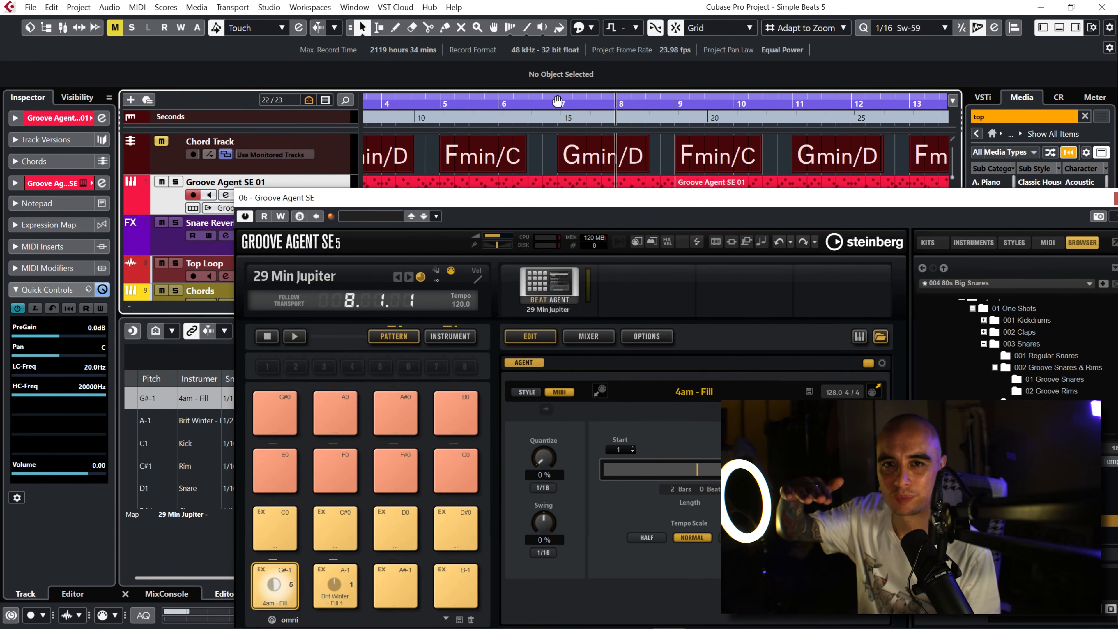
{"action": "key", "text": "space"}
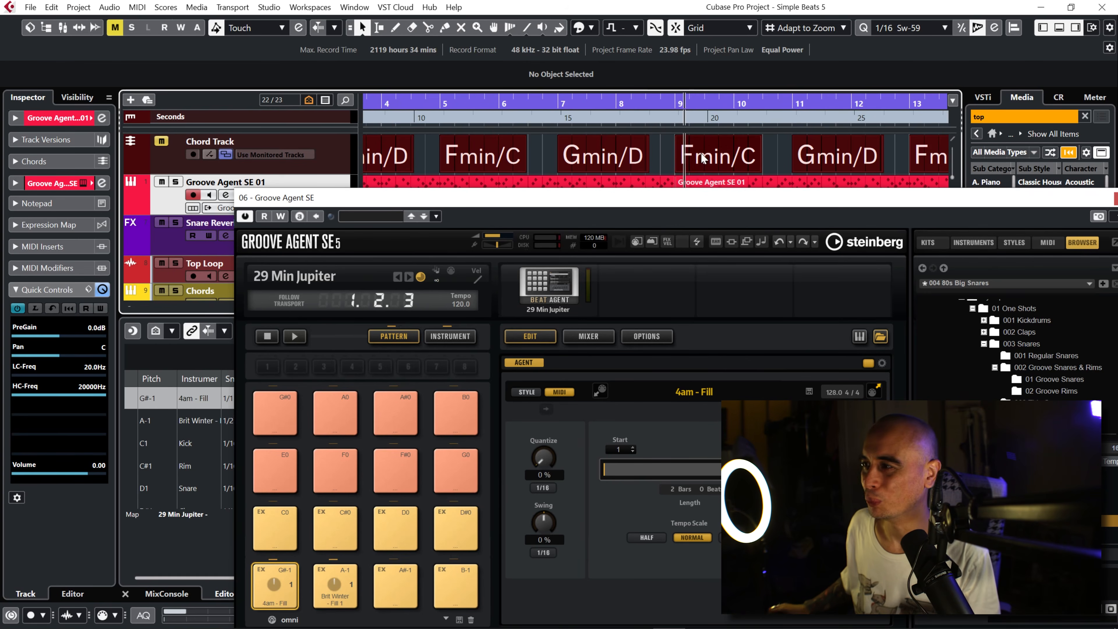
{"action": "left_click_drag", "start_coordinate": [755, 207], "coordinate": [610, 104]}
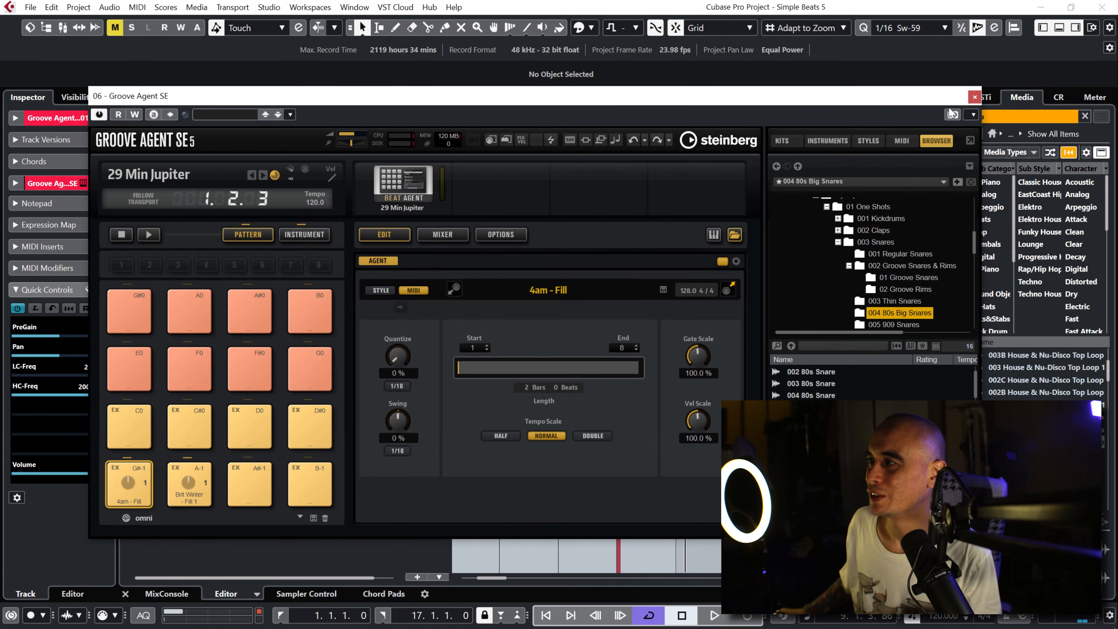
{"action": "left_click", "coordinate": [974, 97]}
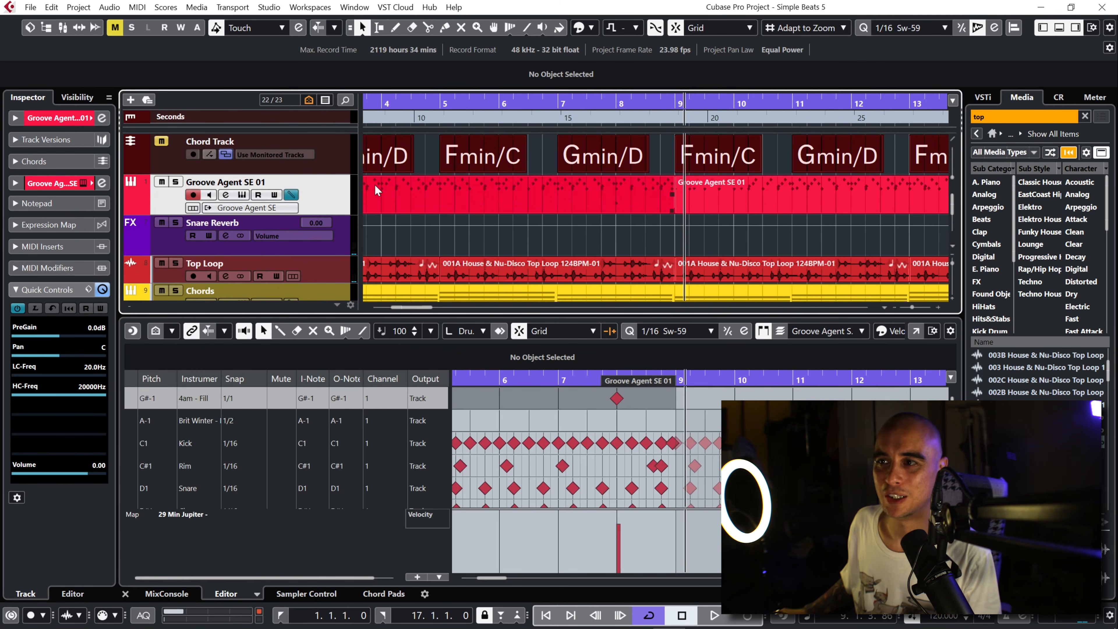
Step: Add a MIDI track named Drum Midi below the Groove Agent SE 01 track
{"action": "left_click_drag", "start_coordinate": [912, 306], "coordinate": [909, 310]}
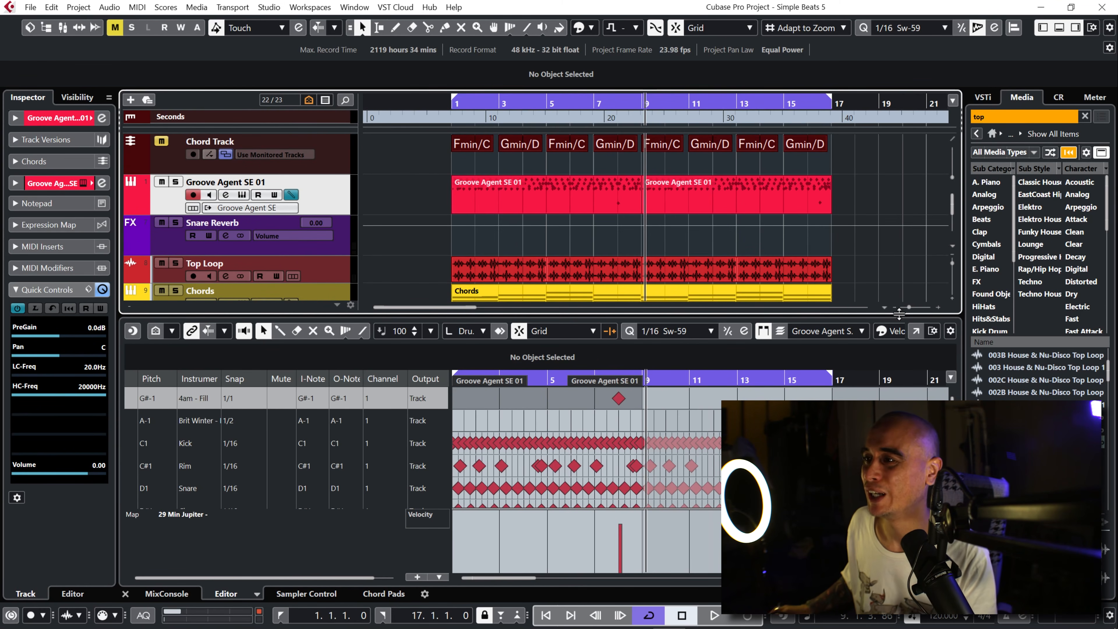
{"action": "right_click", "coordinate": [340, 206]}
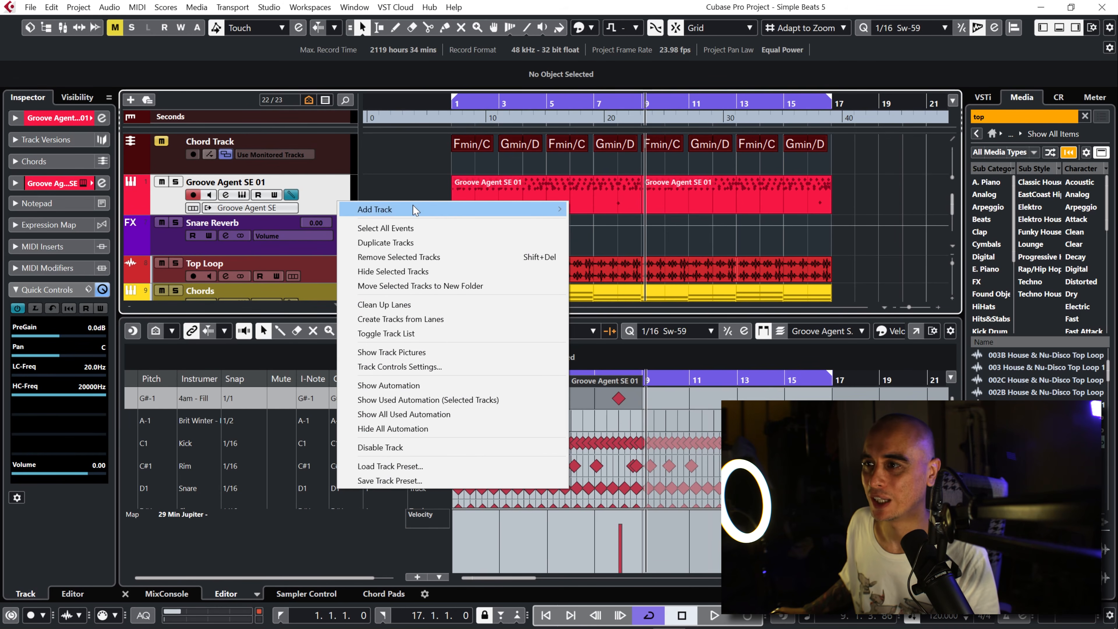
{"action": "mouse_move", "coordinate": [416, 209]}
{"action": "left_click", "coordinate": [627, 239]}
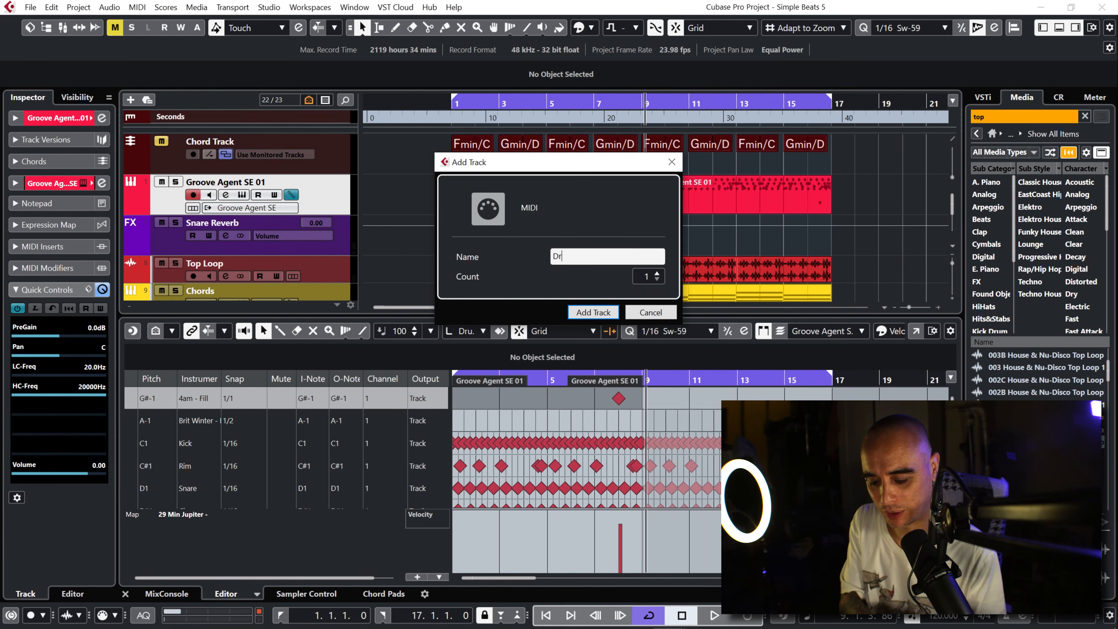
{"action": "key", "text": "Return"}
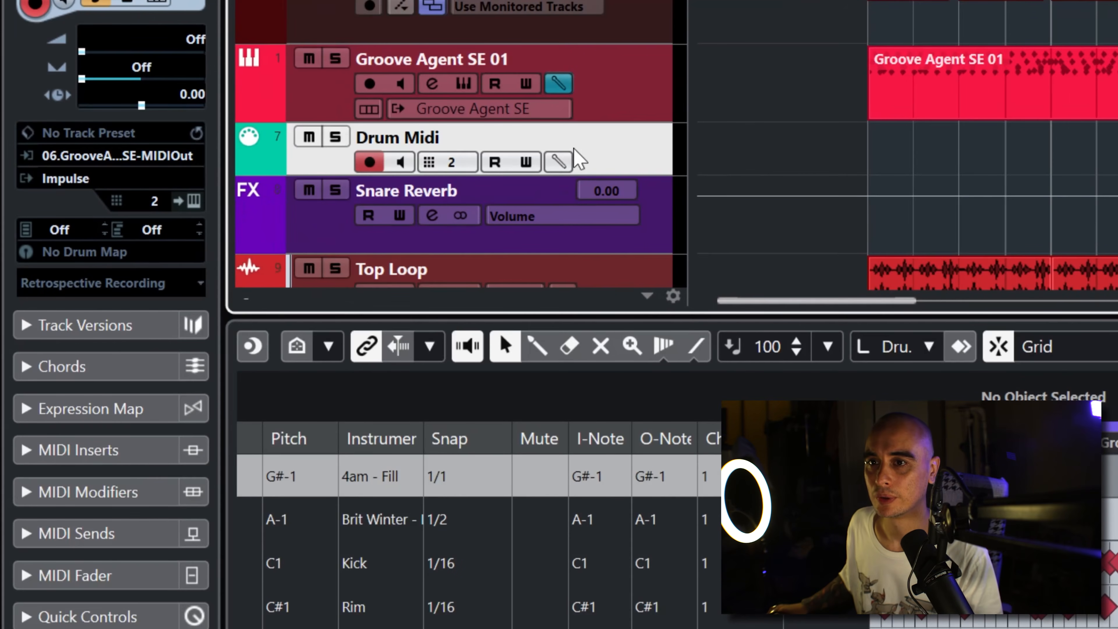
Step: Route the Drum Midi track with 06. Groove Agent SE - MIDI Out as input, Not Connected as output and channel Any
{"action": "left_click", "coordinate": [139, 158]}
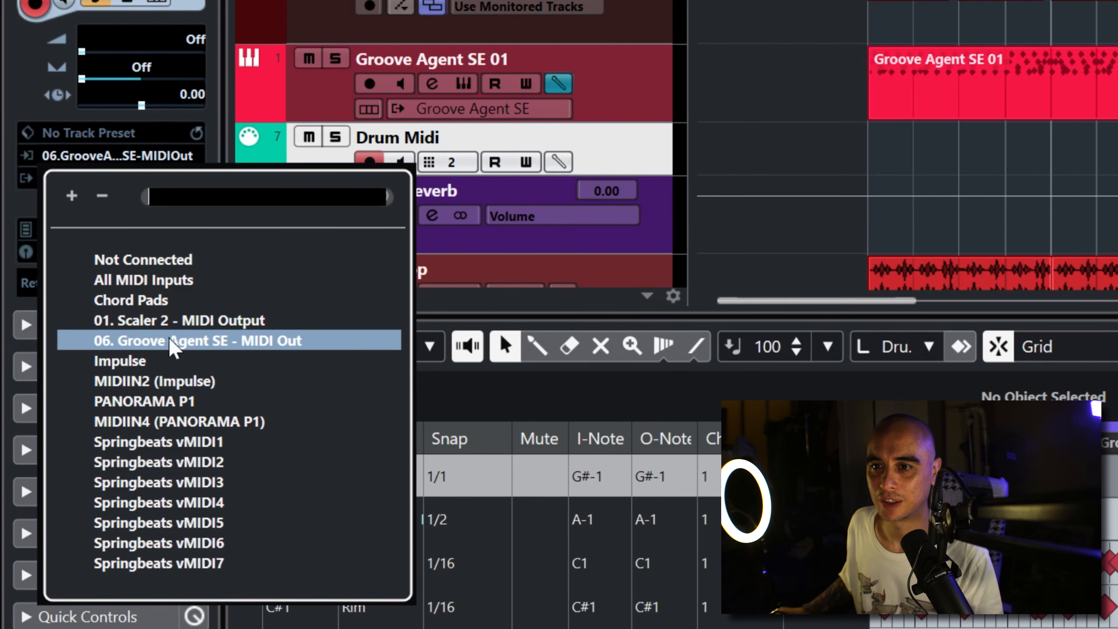
{"action": "left_click", "coordinate": [170, 359]}
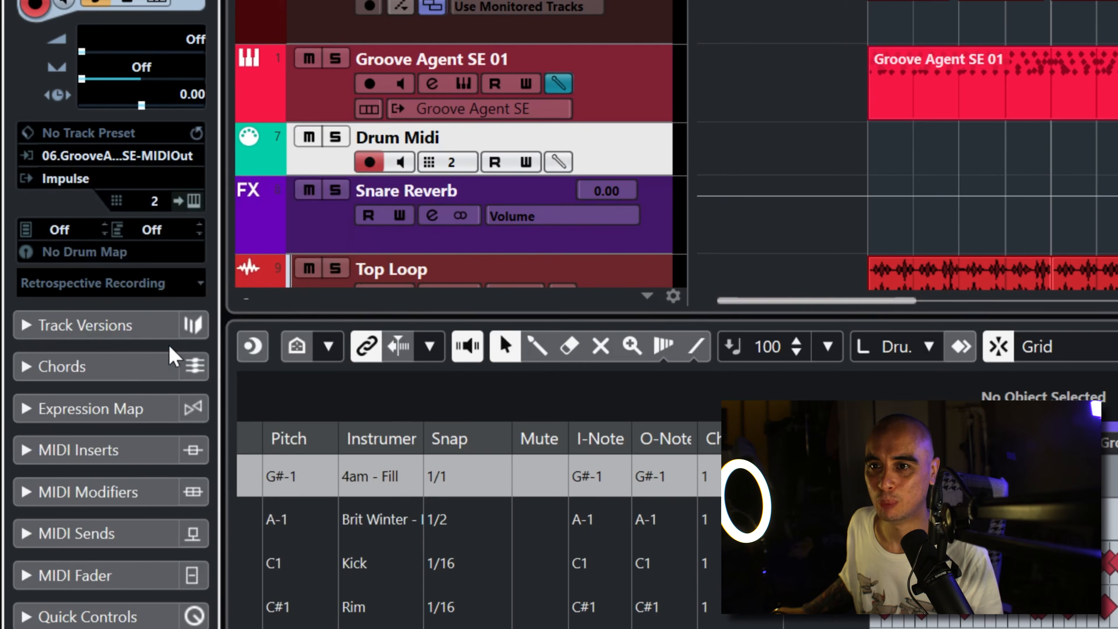
{"action": "left_click", "coordinate": [85, 180]}
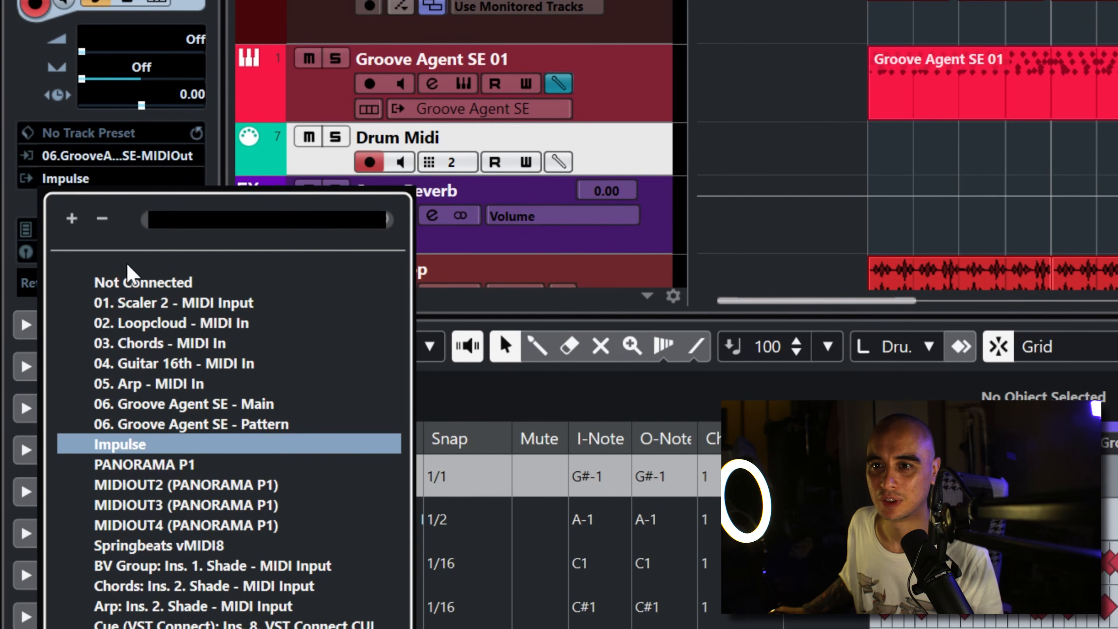
{"action": "left_click", "coordinate": [131, 291]}
{"action": "left_click", "coordinate": [154, 201]}
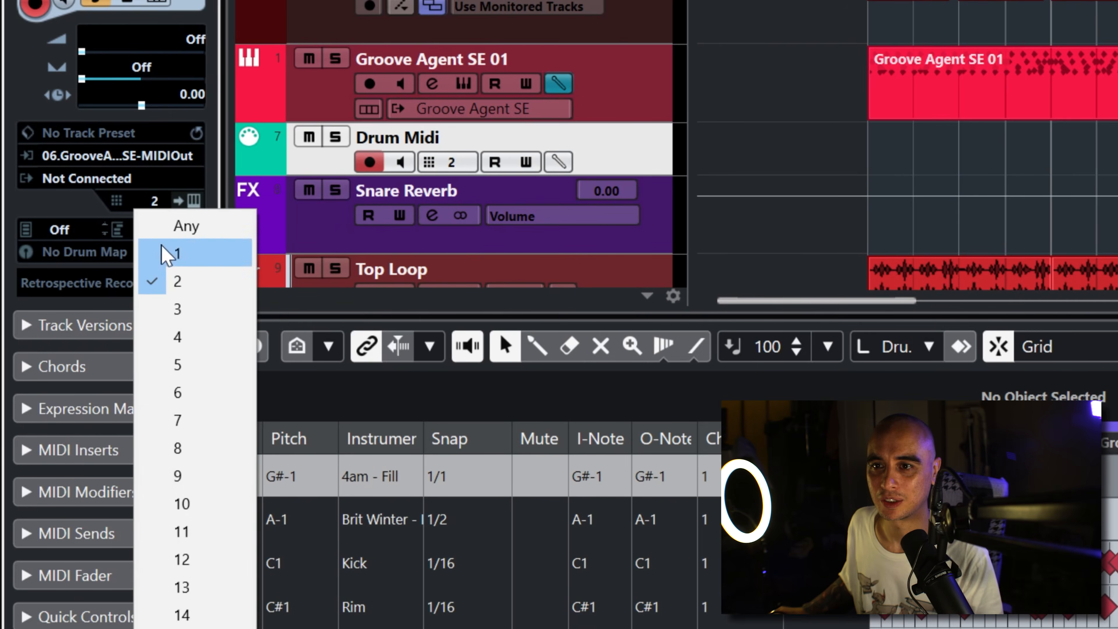
{"action": "left_click", "coordinate": [170, 224]}
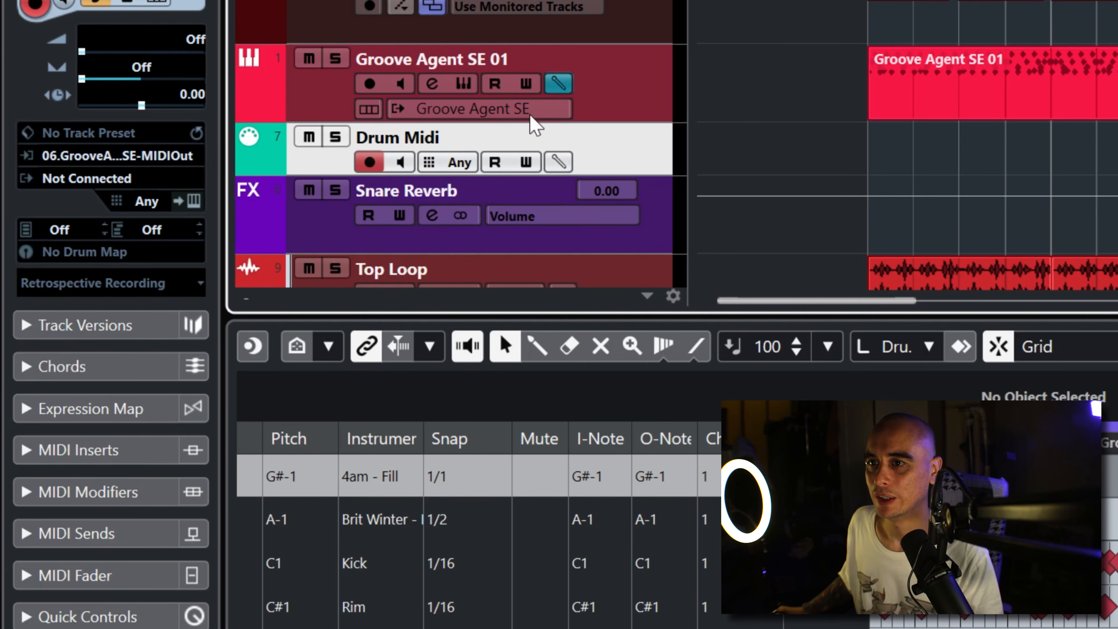
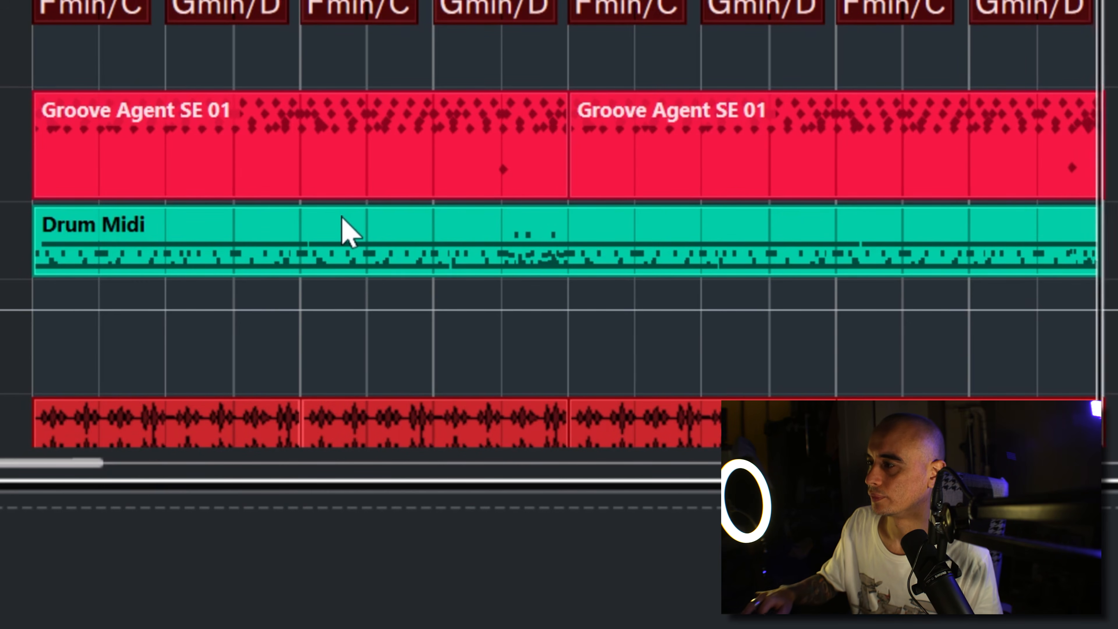
Step: Stop playback, move both Groove Agent SE 01 parts out to bar 19, and put the Drum Midi part on that track at bar 1
{"action": "key", "text": "space"}
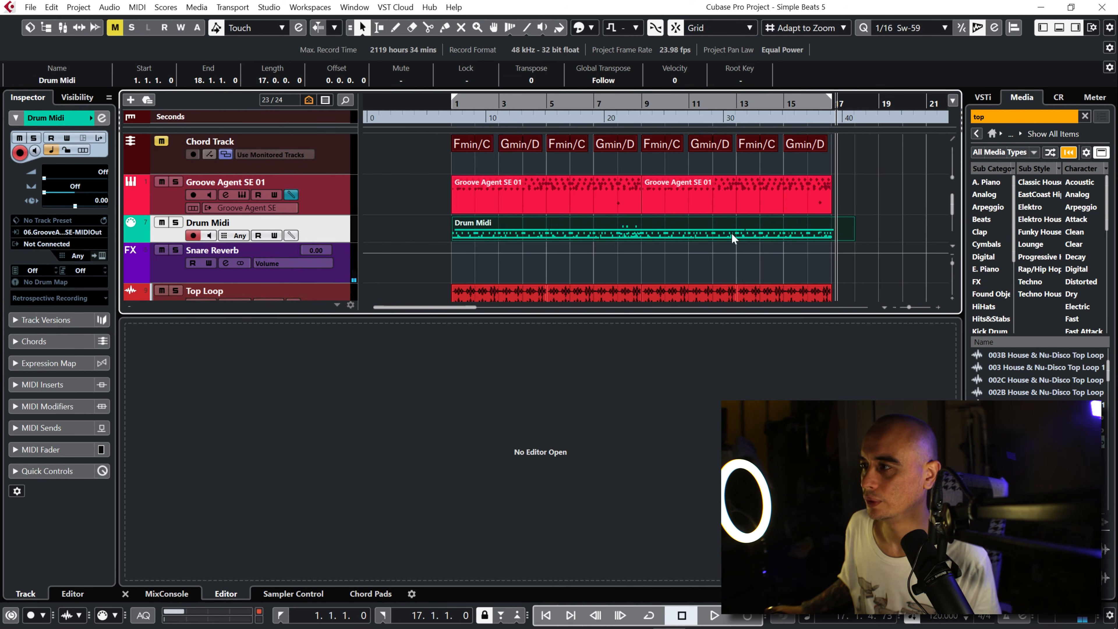
{"action": "left_click_drag", "start_coordinate": [841, 188], "coordinate": [902, 193]}
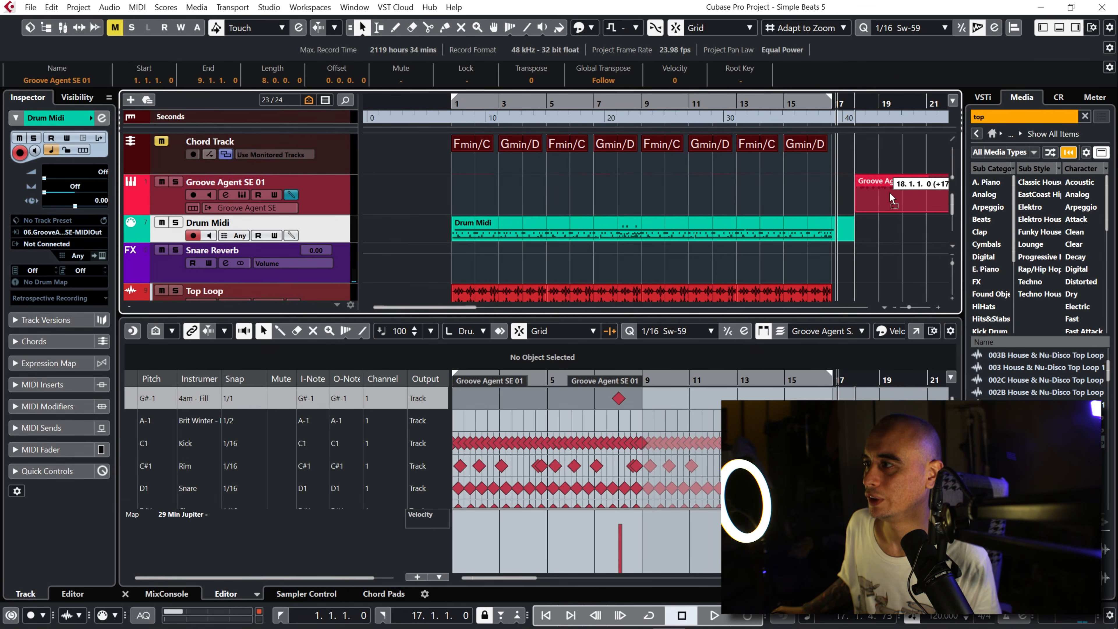
{"action": "left_click_drag", "start_coordinate": [502, 227], "coordinate": [505, 192]}
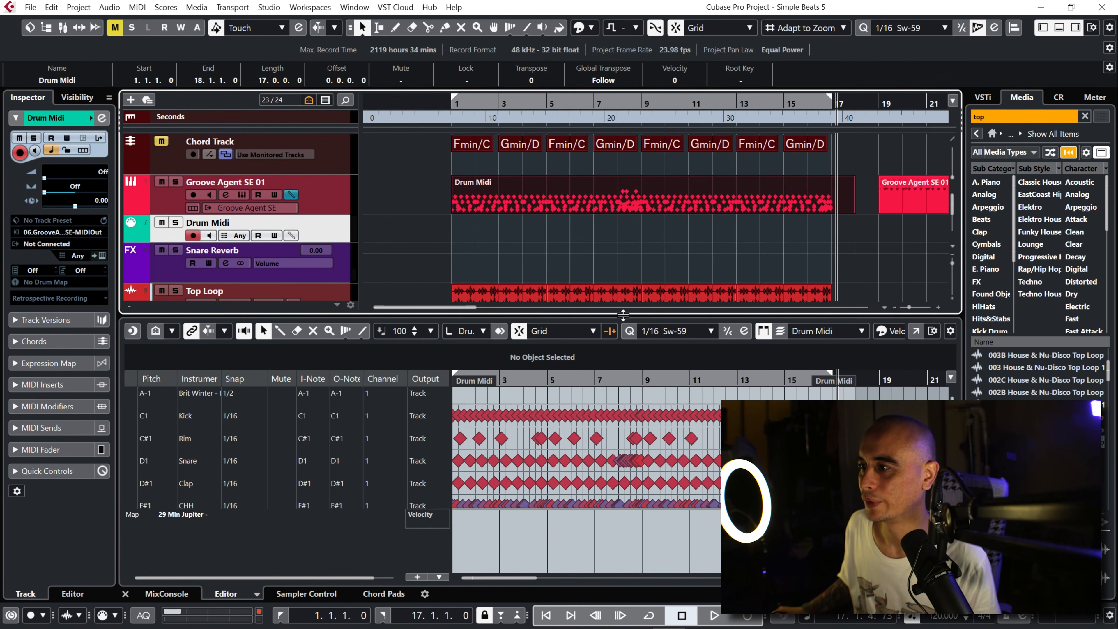
Step: Audition the Drum Midi part from the middle of bar 7 in an enlarged drum editor, and turn on cycle playback
{"action": "left_click_drag", "start_coordinate": [622, 314], "coordinate": [622, 198]}
{"action": "scroll", "coordinate": [608, 292], "scroll_direction": "up", "scroll_amount": 5}
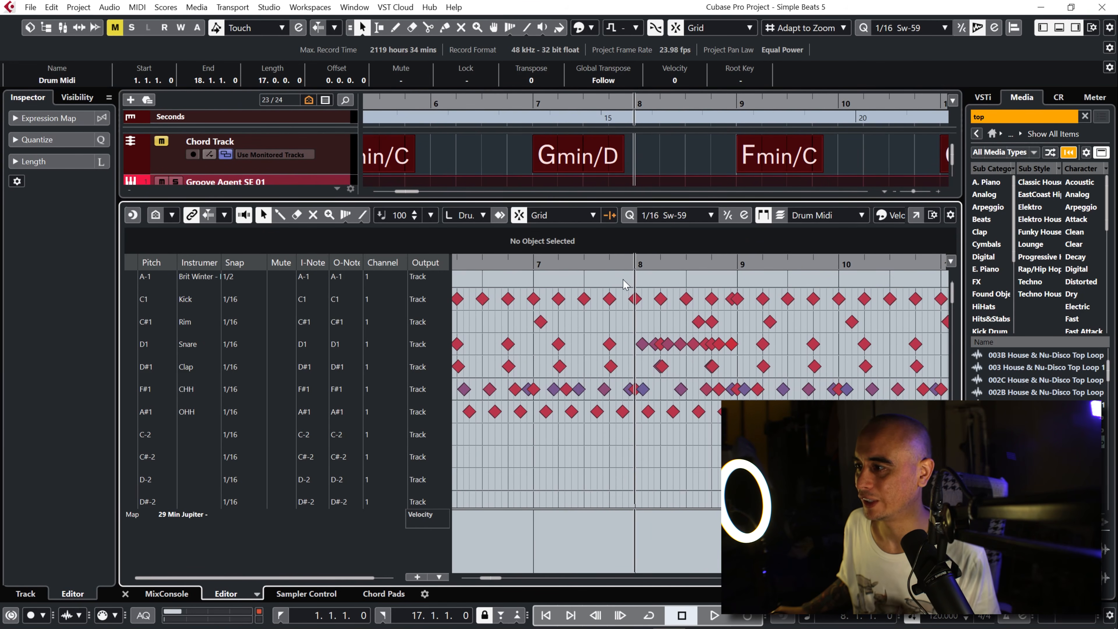
{"action": "left_click", "coordinate": [599, 264]}
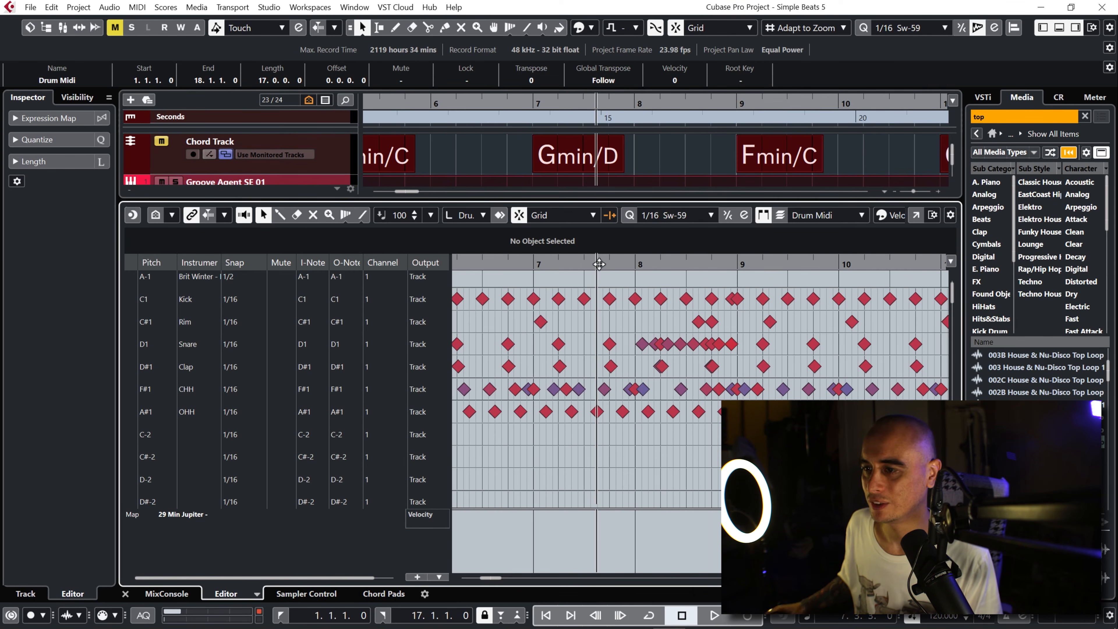
{"action": "key", "text": "space"}
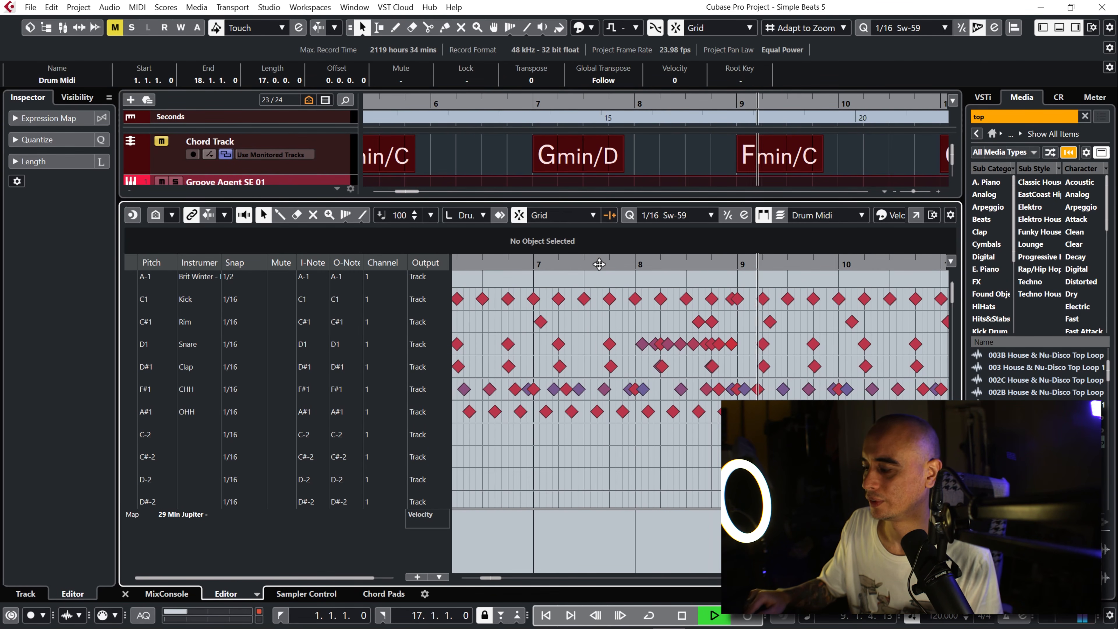
{"action": "key", "text": "space"}
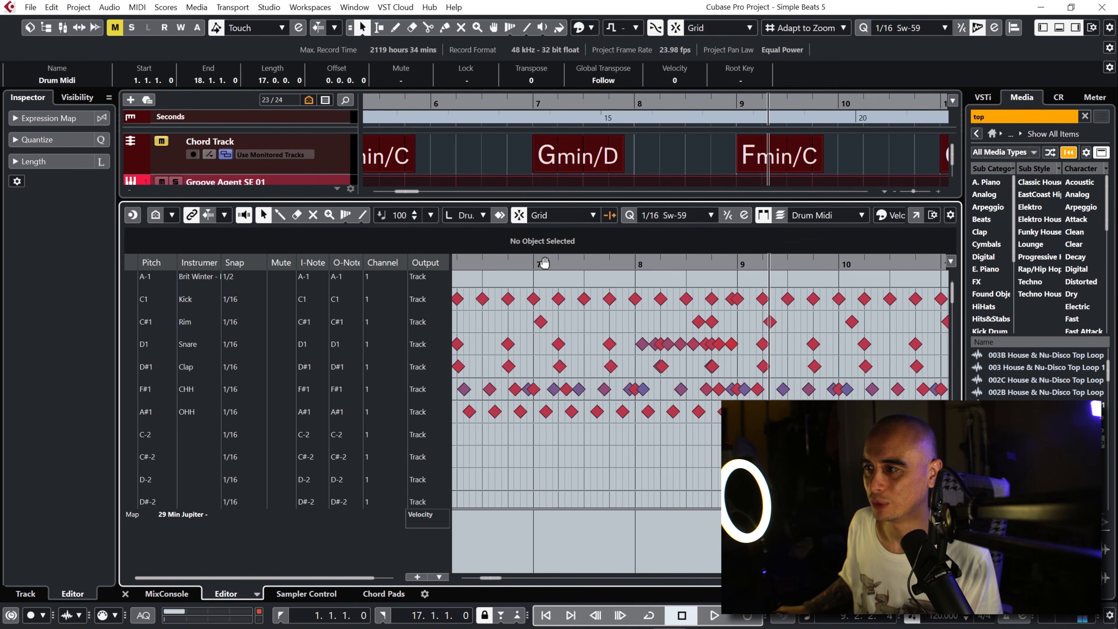
{"action": "key", "text": "KP_Divide"}
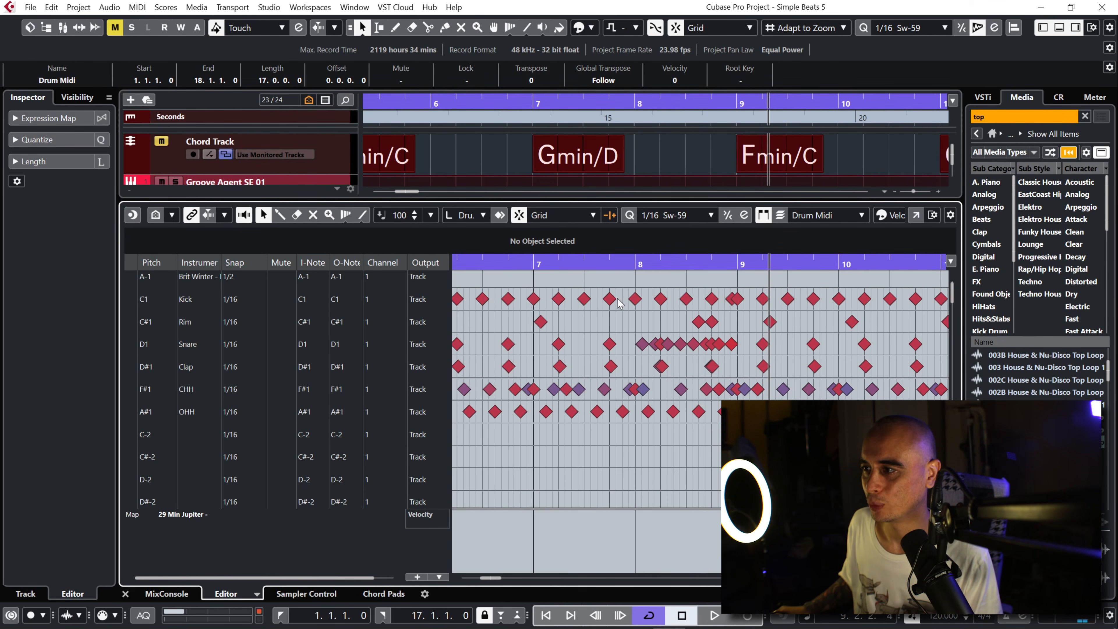
Step: Try moving the kick note on bar 8 beat 2 to the Rim lane to check for a doubled note, and undo the move
{"action": "left_click_drag", "start_coordinate": [662, 304], "coordinate": [681, 318]}
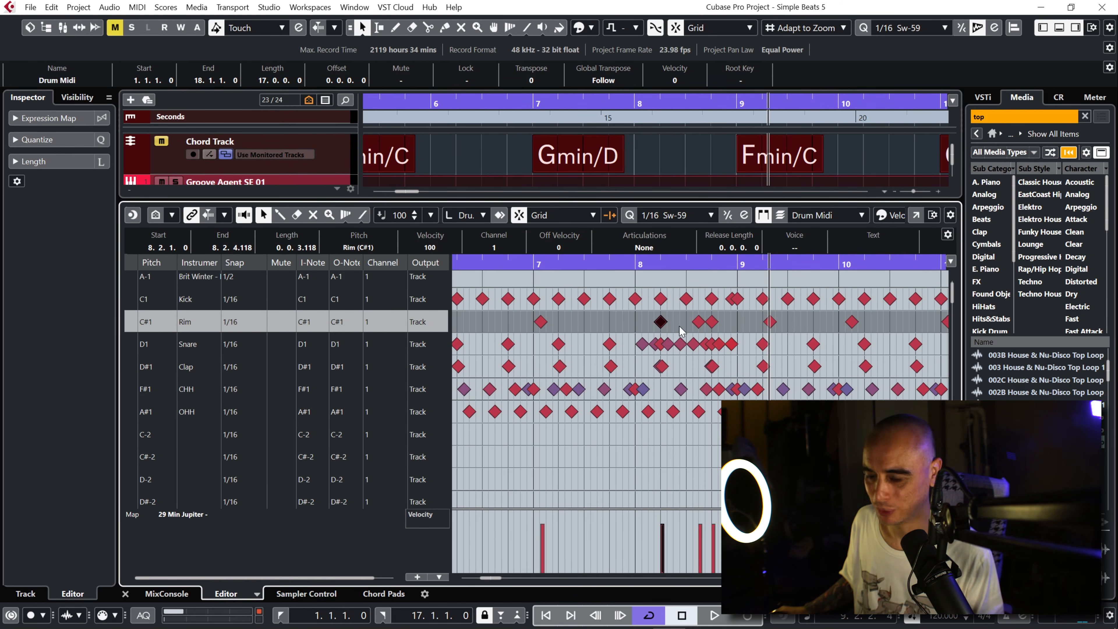
{"action": "key", "text": "ctrl+z"}
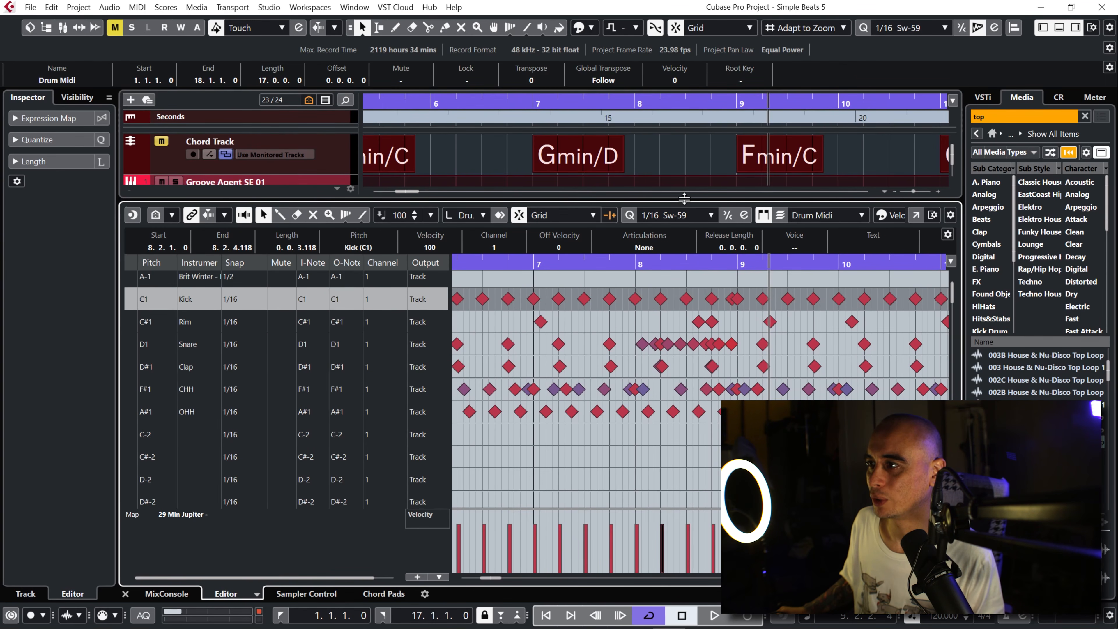
Step: Delete the doubled notes from the Drum Midi part on the Groove Agent SE 01 track
{"action": "left_click_drag", "start_coordinate": [684, 199], "coordinate": [688, 266]}
{"action": "left_click", "coordinate": [676, 194]}
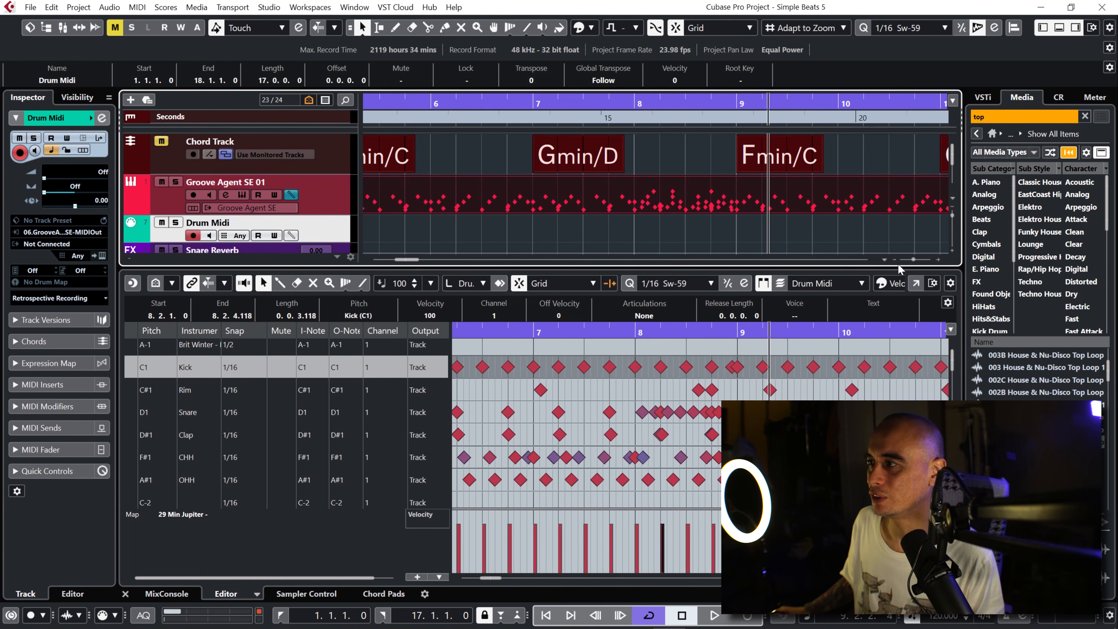
{"action": "left_click_drag", "start_coordinate": [913, 263], "coordinate": [908, 263]}
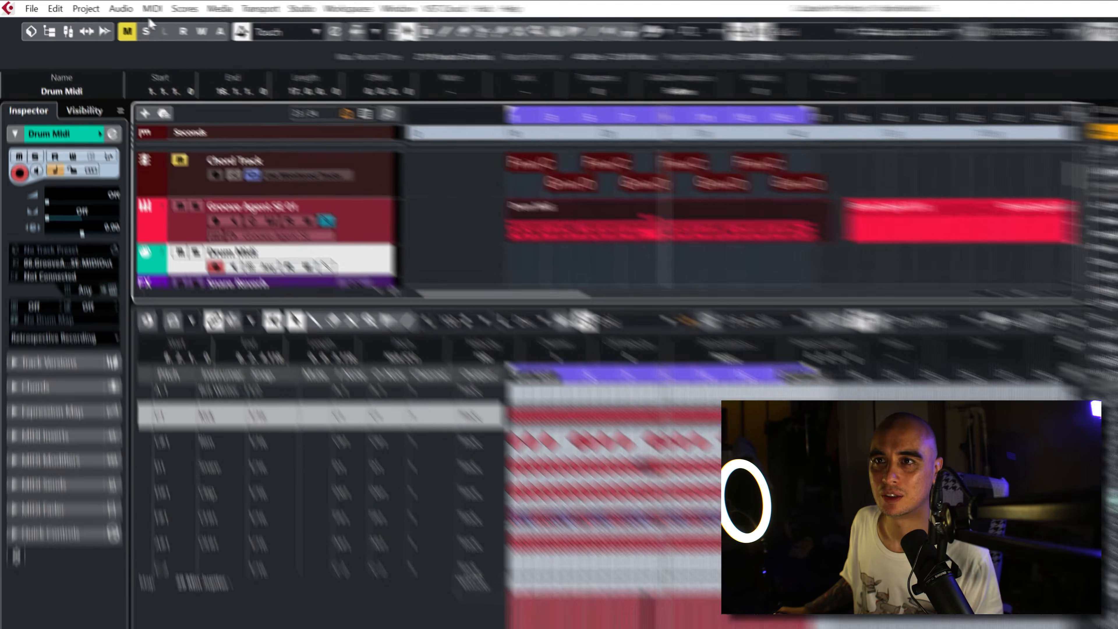
{"action": "left_click", "coordinate": [142, 7]}
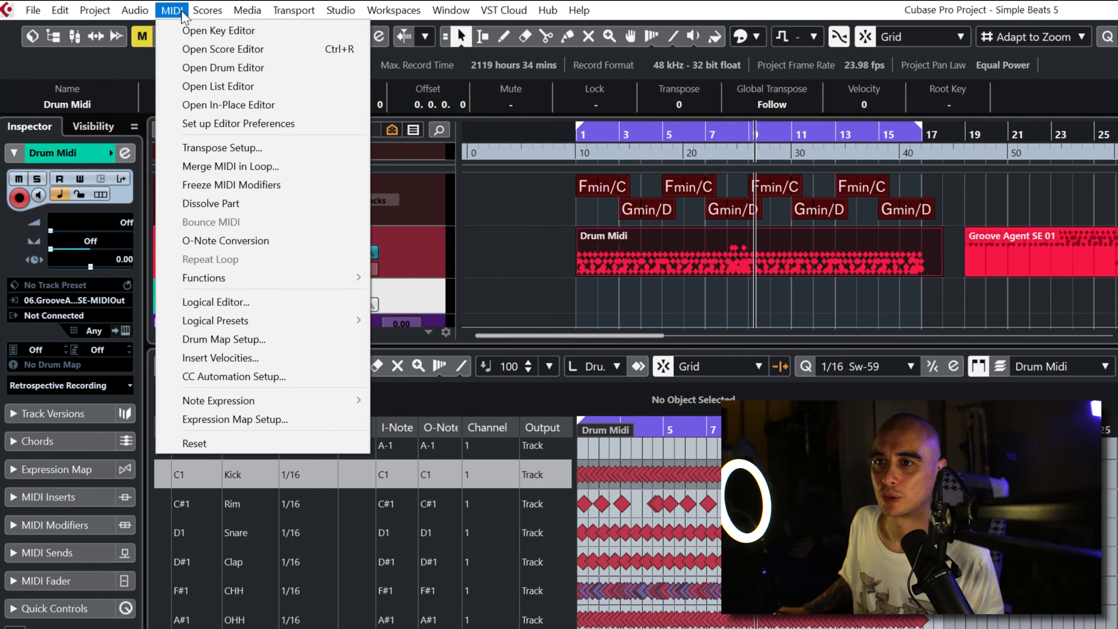
{"action": "mouse_move", "coordinate": [273, 277]}
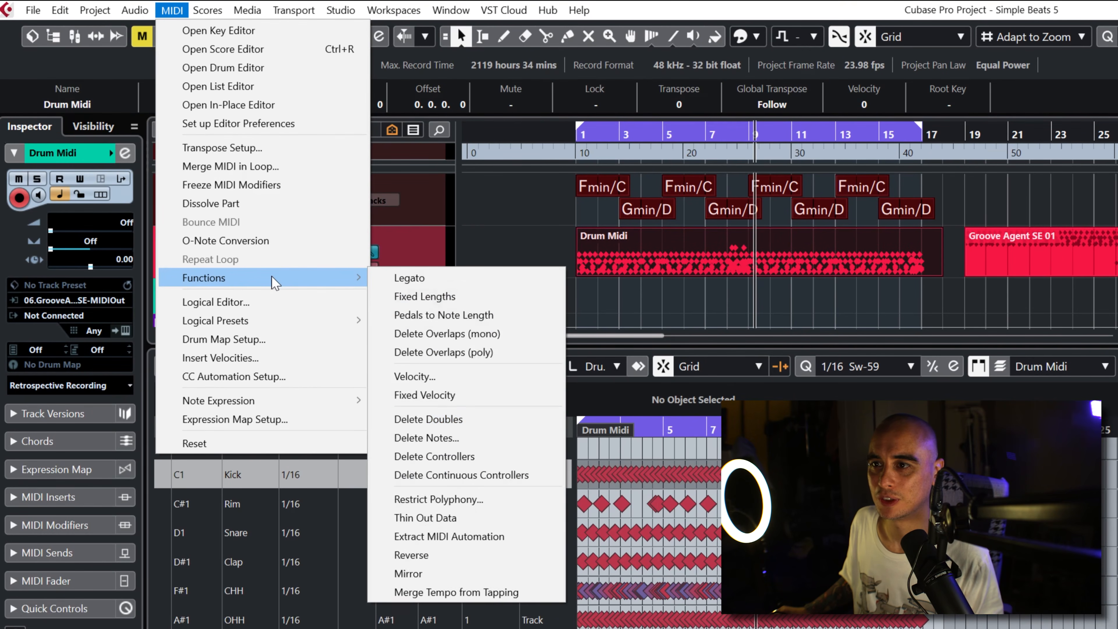
{"action": "left_click", "coordinate": [462, 423]}
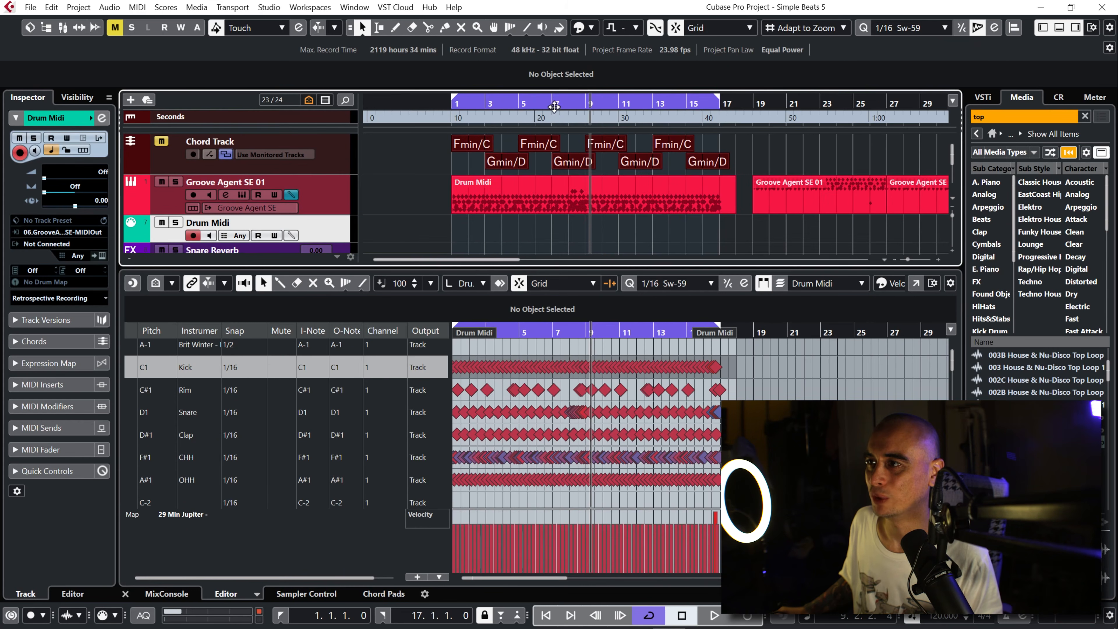
Step: Play the cleaned-up drum part from bar 7 through the snare roll, and return the cursor to bar 7
{"action": "mouse_move", "coordinate": [554, 106]}
{"action": "left_mouse_down"}
{"action": "mouse_move", "coordinate": [563, 133]}
{"action": "mouse_move", "coordinate": [551, 127]}
{"action": "left_mouse_up"}
{"action": "left_click", "coordinate": [540, 105]}
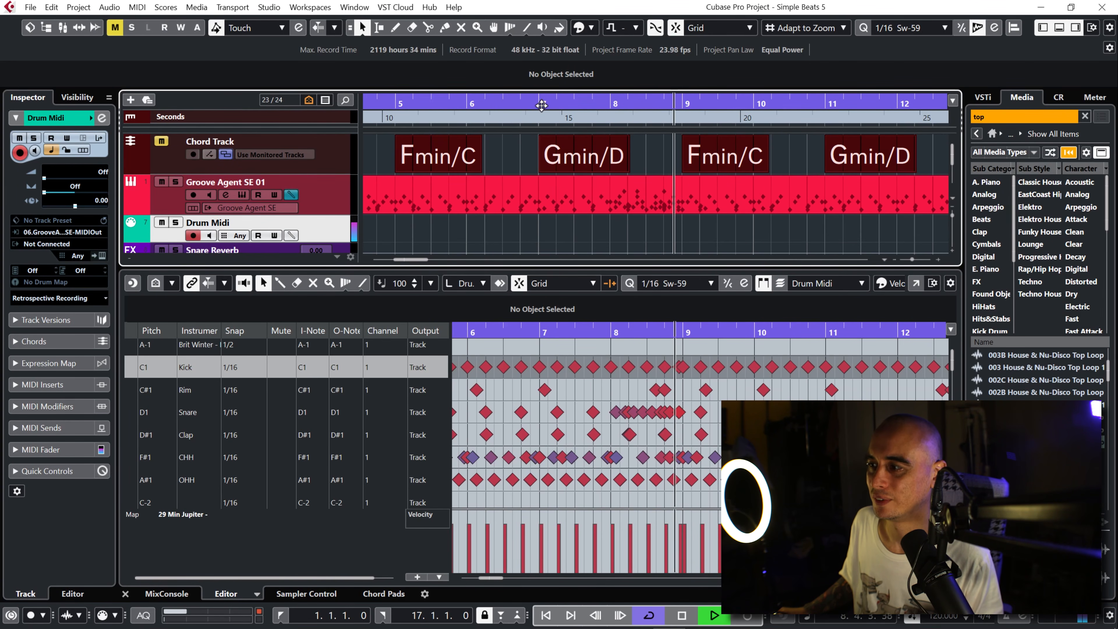
{"action": "key", "text": "space"}
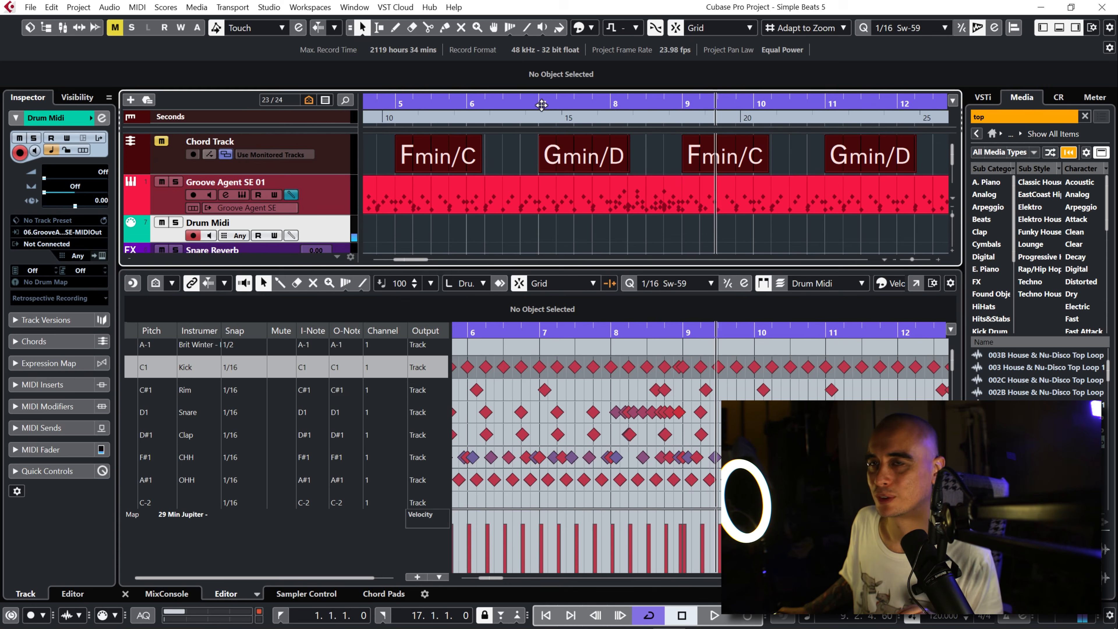
{"action": "left_click", "coordinate": [541, 104]}
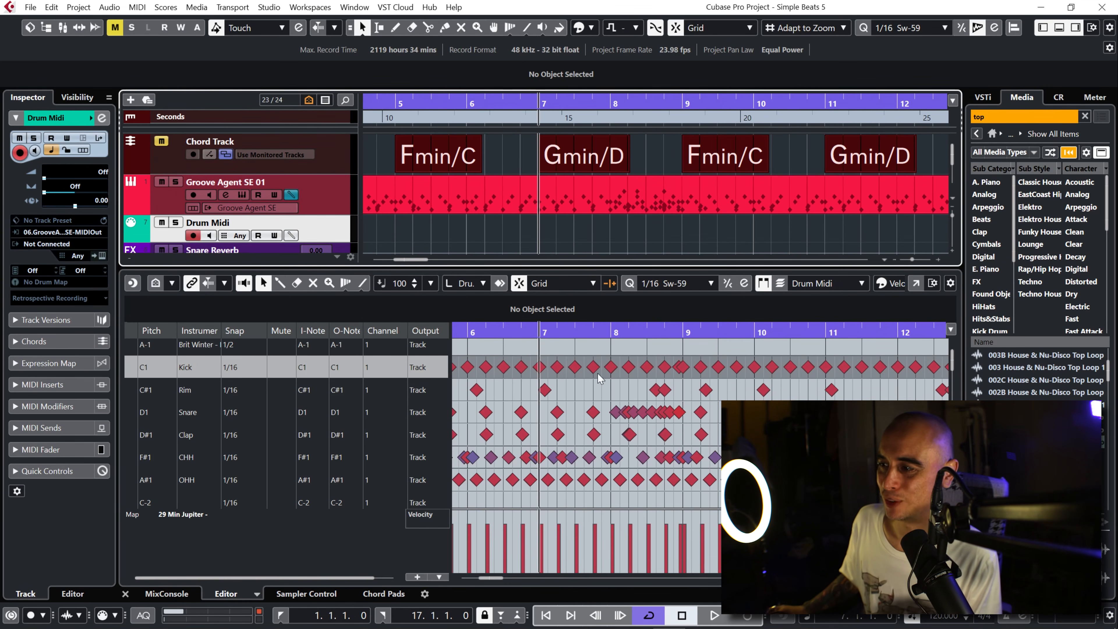
Step: Select the Snare lane to display its note velocities across the whole Drum Midi part
{"action": "left_click", "coordinate": [202, 416]}
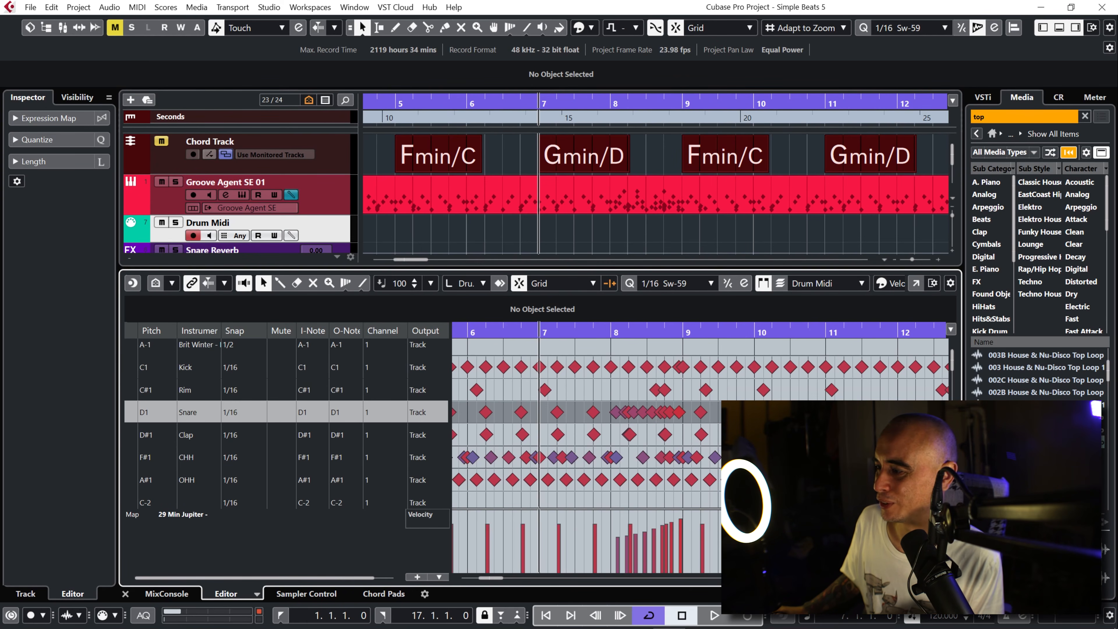
{"action": "key", "text": "g"}
{"action": "key", "text": "g"}
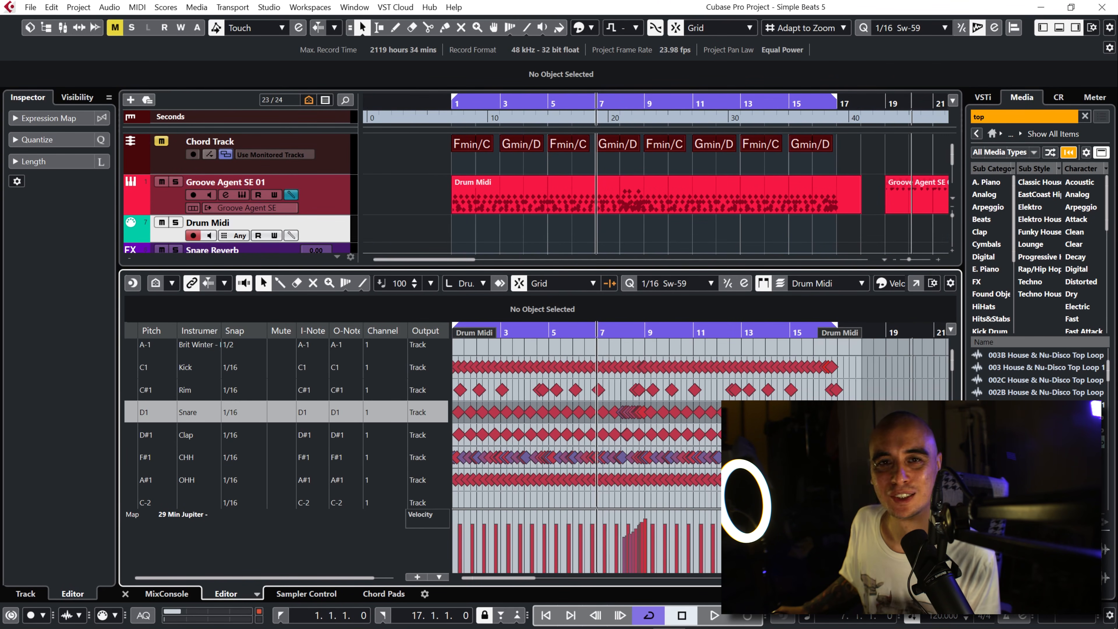